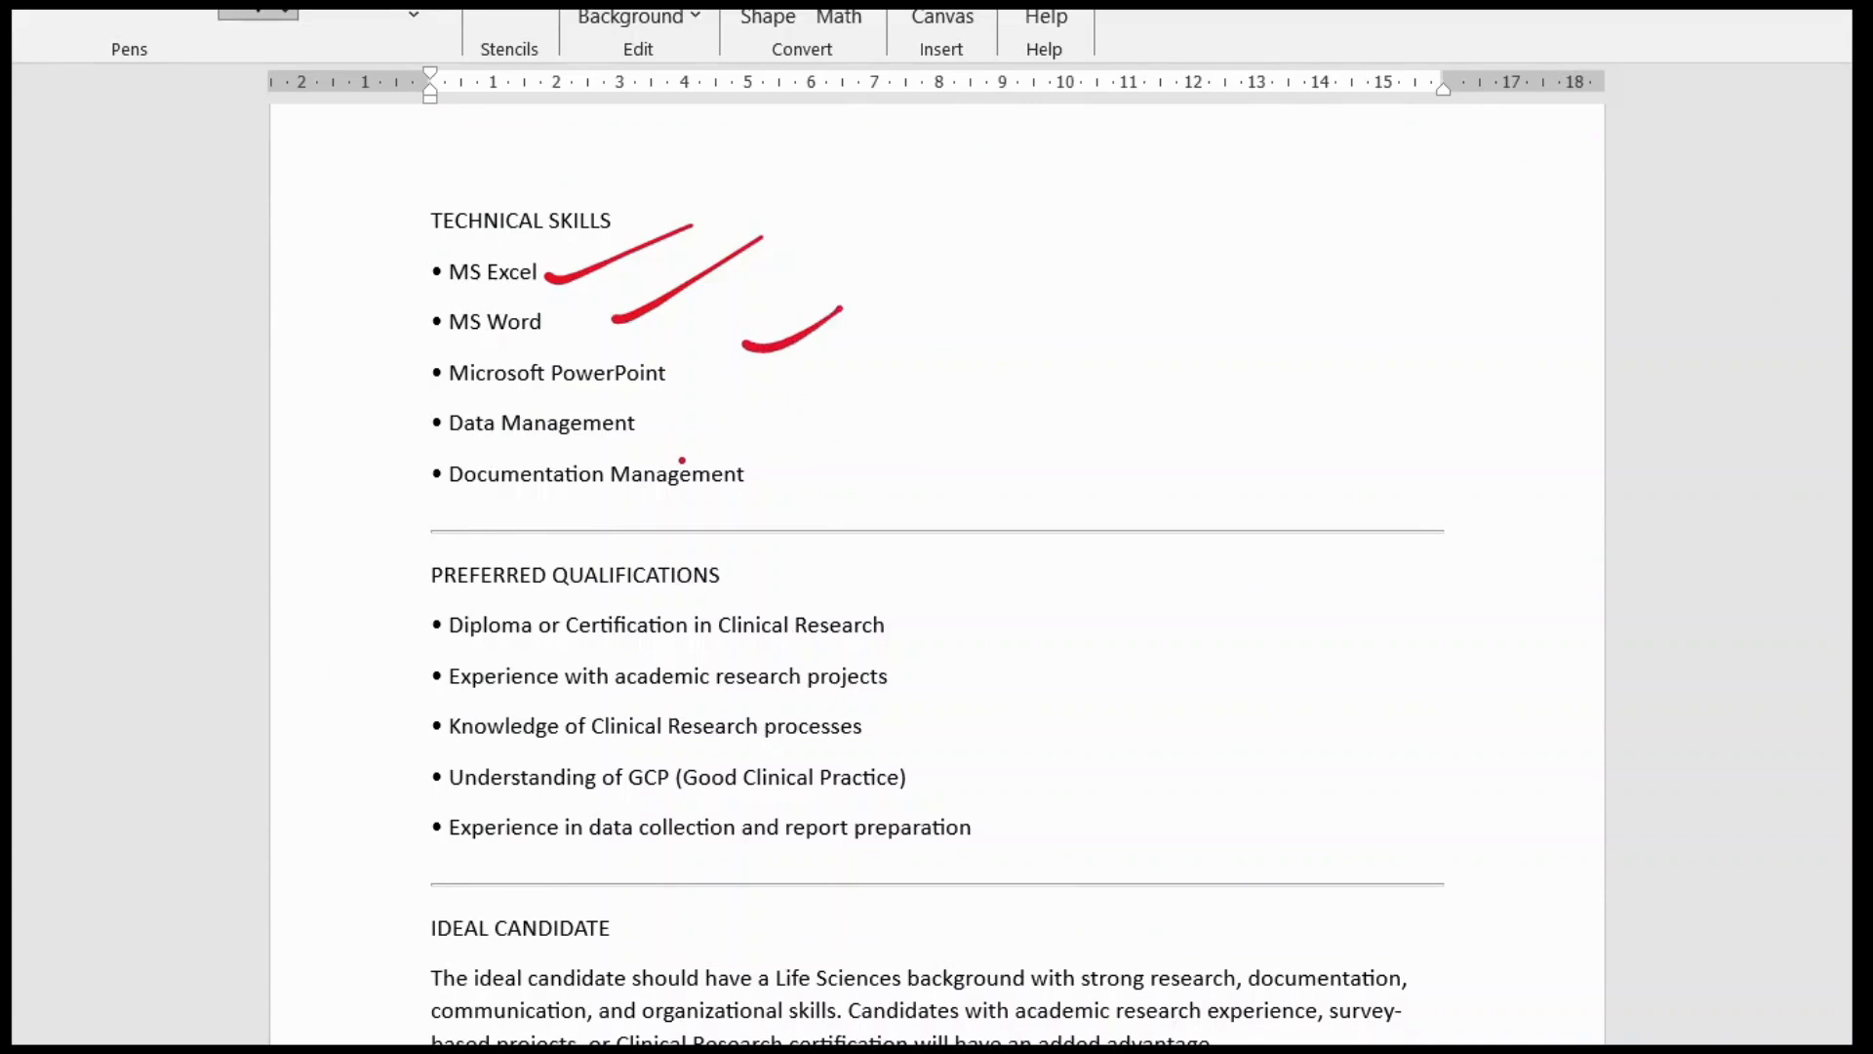
Step: Underline Data Management, the PREFERRED QUALIFICATIONS heading, and the diploma, research, clinical research and GCP bullets in red ink
{"action": "left_click_drag", "start_coordinate": [646, 441], "coordinate": [953, 388]}
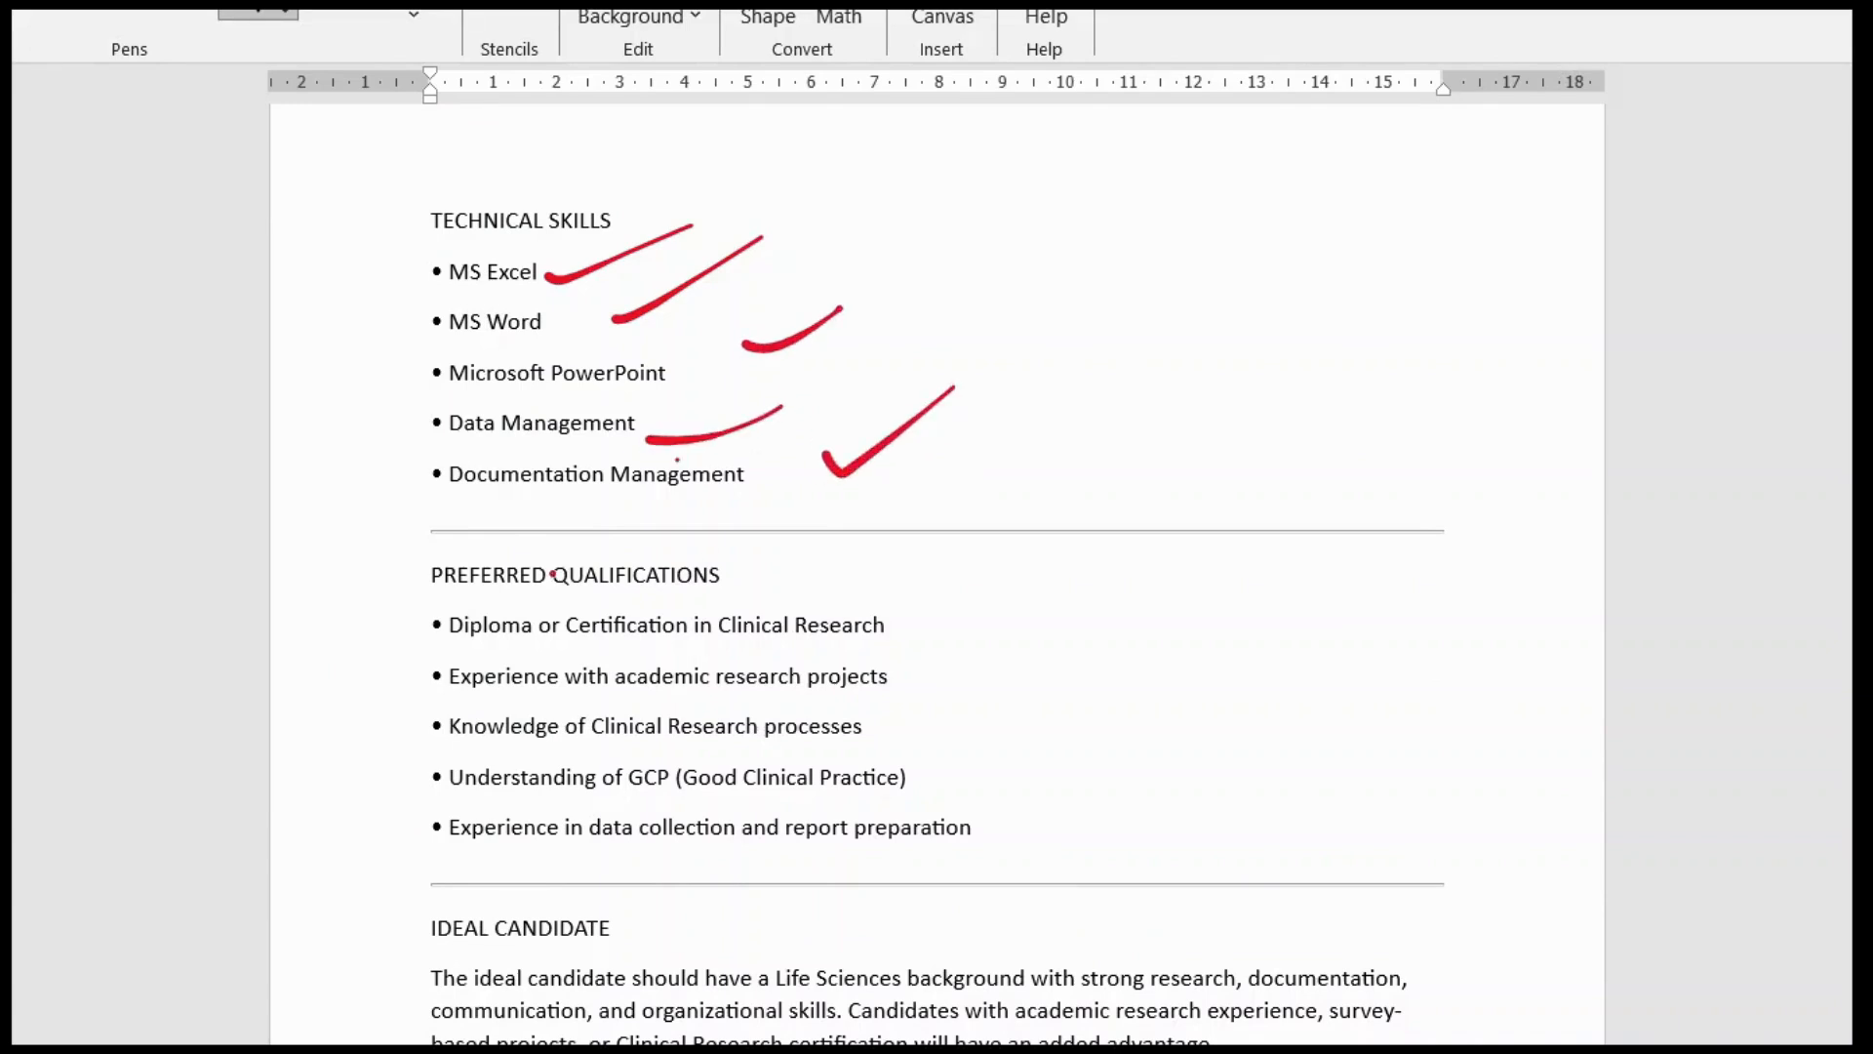
{"action": "left_click_drag", "start_coordinate": [444, 586], "coordinate": [681, 592]}
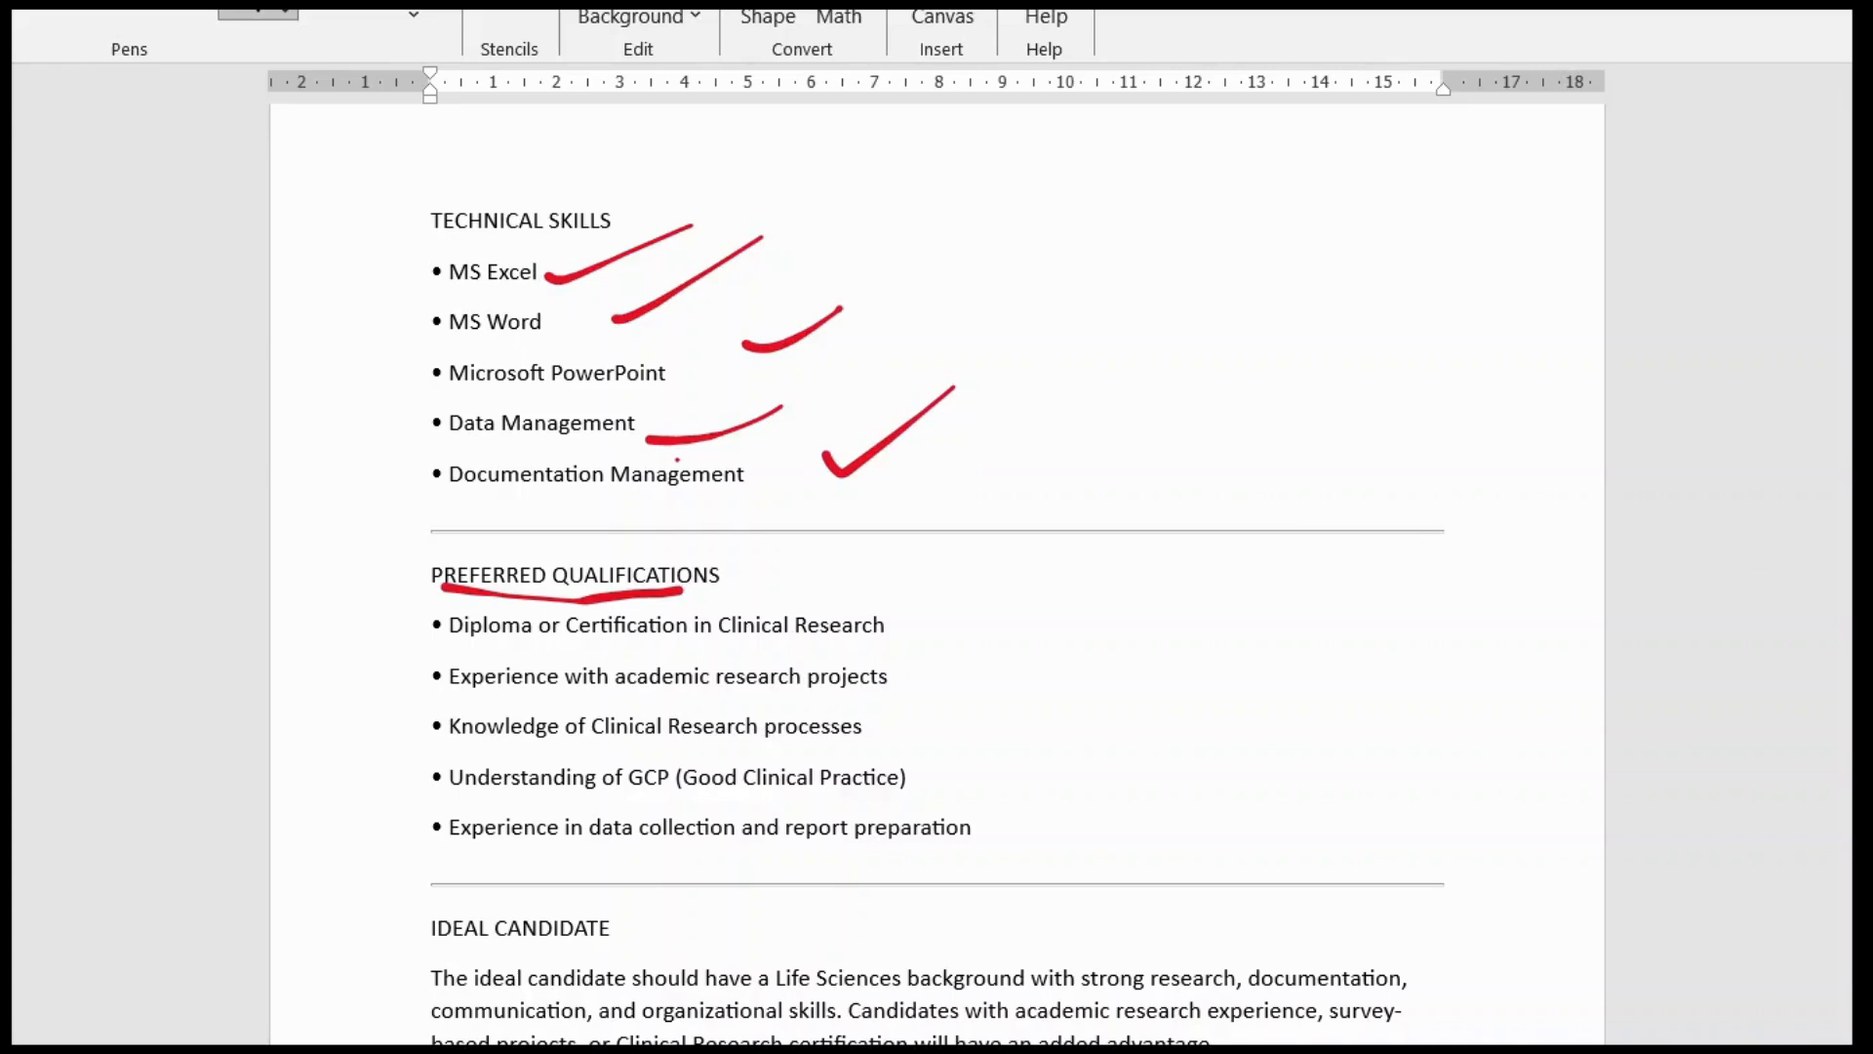
{"action": "scroll", "coordinate": [937, 566], "scroll_direction": "down", "scroll_amount": 3}
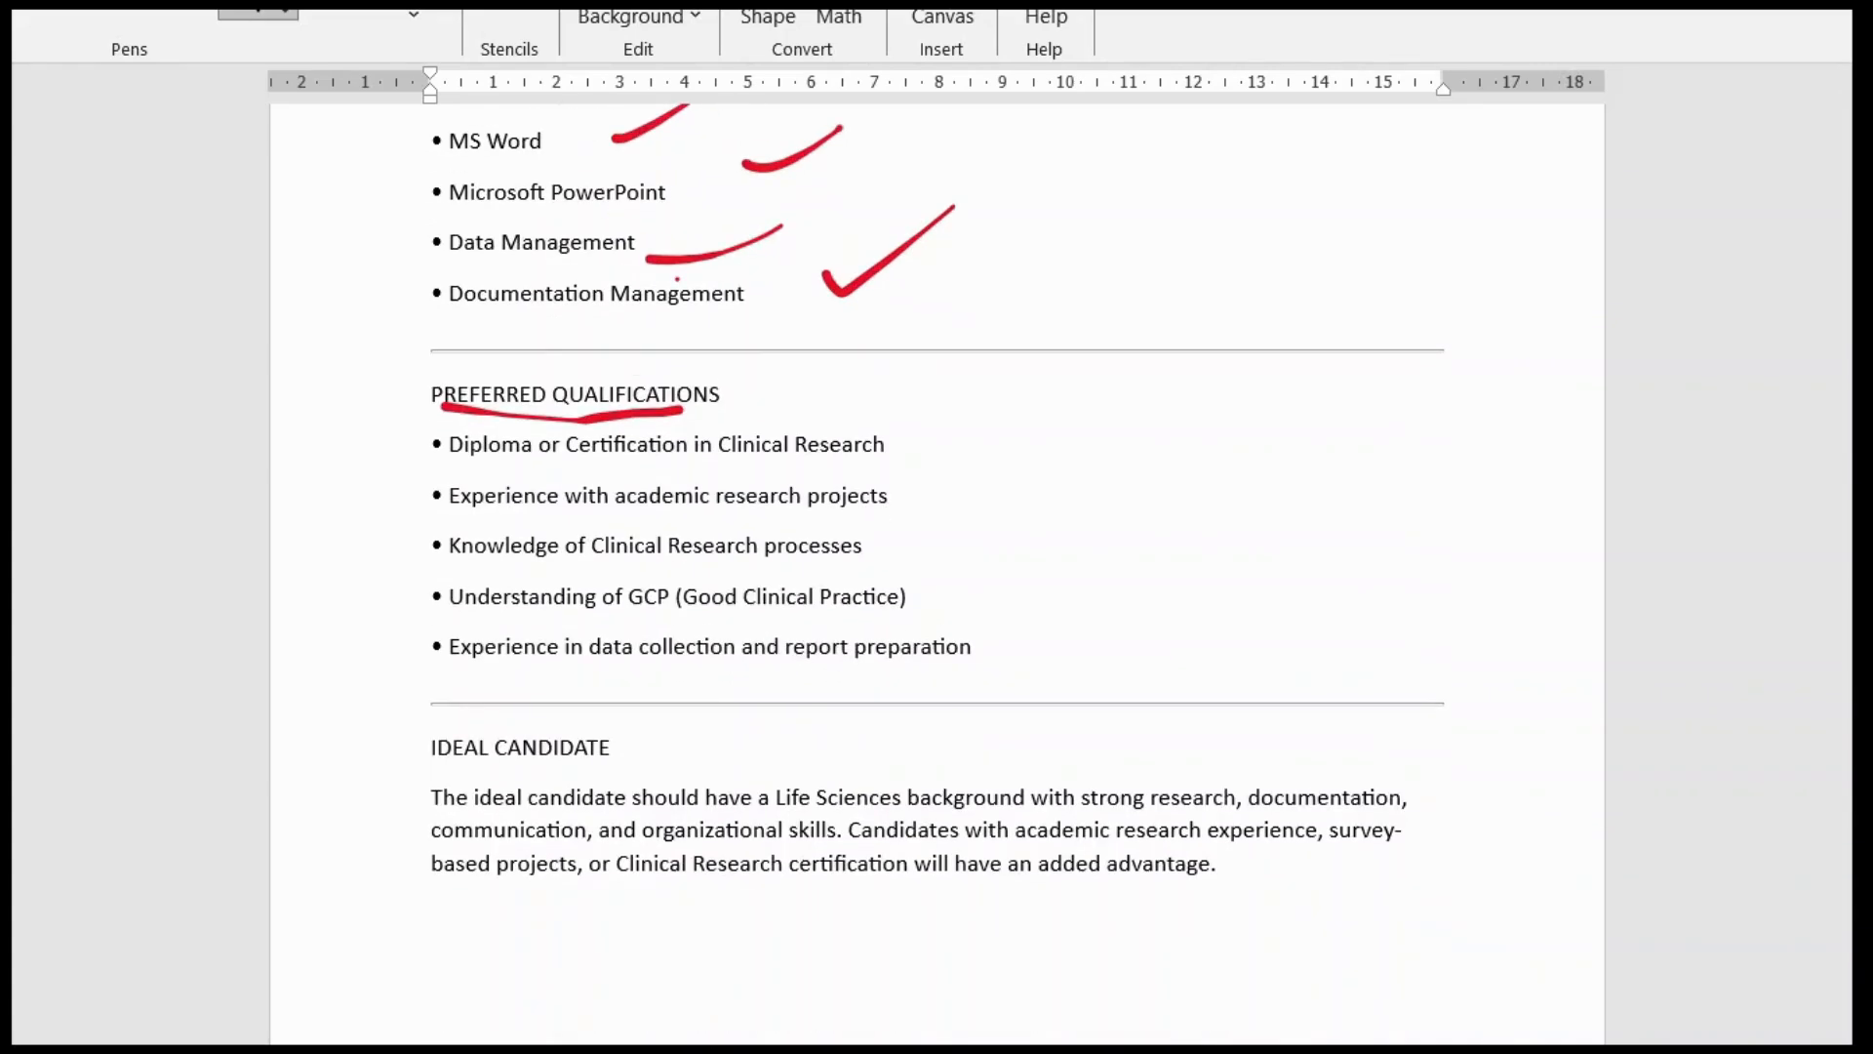
{"action": "left_click_drag", "start_coordinate": [494, 476], "coordinate": [882, 468]}
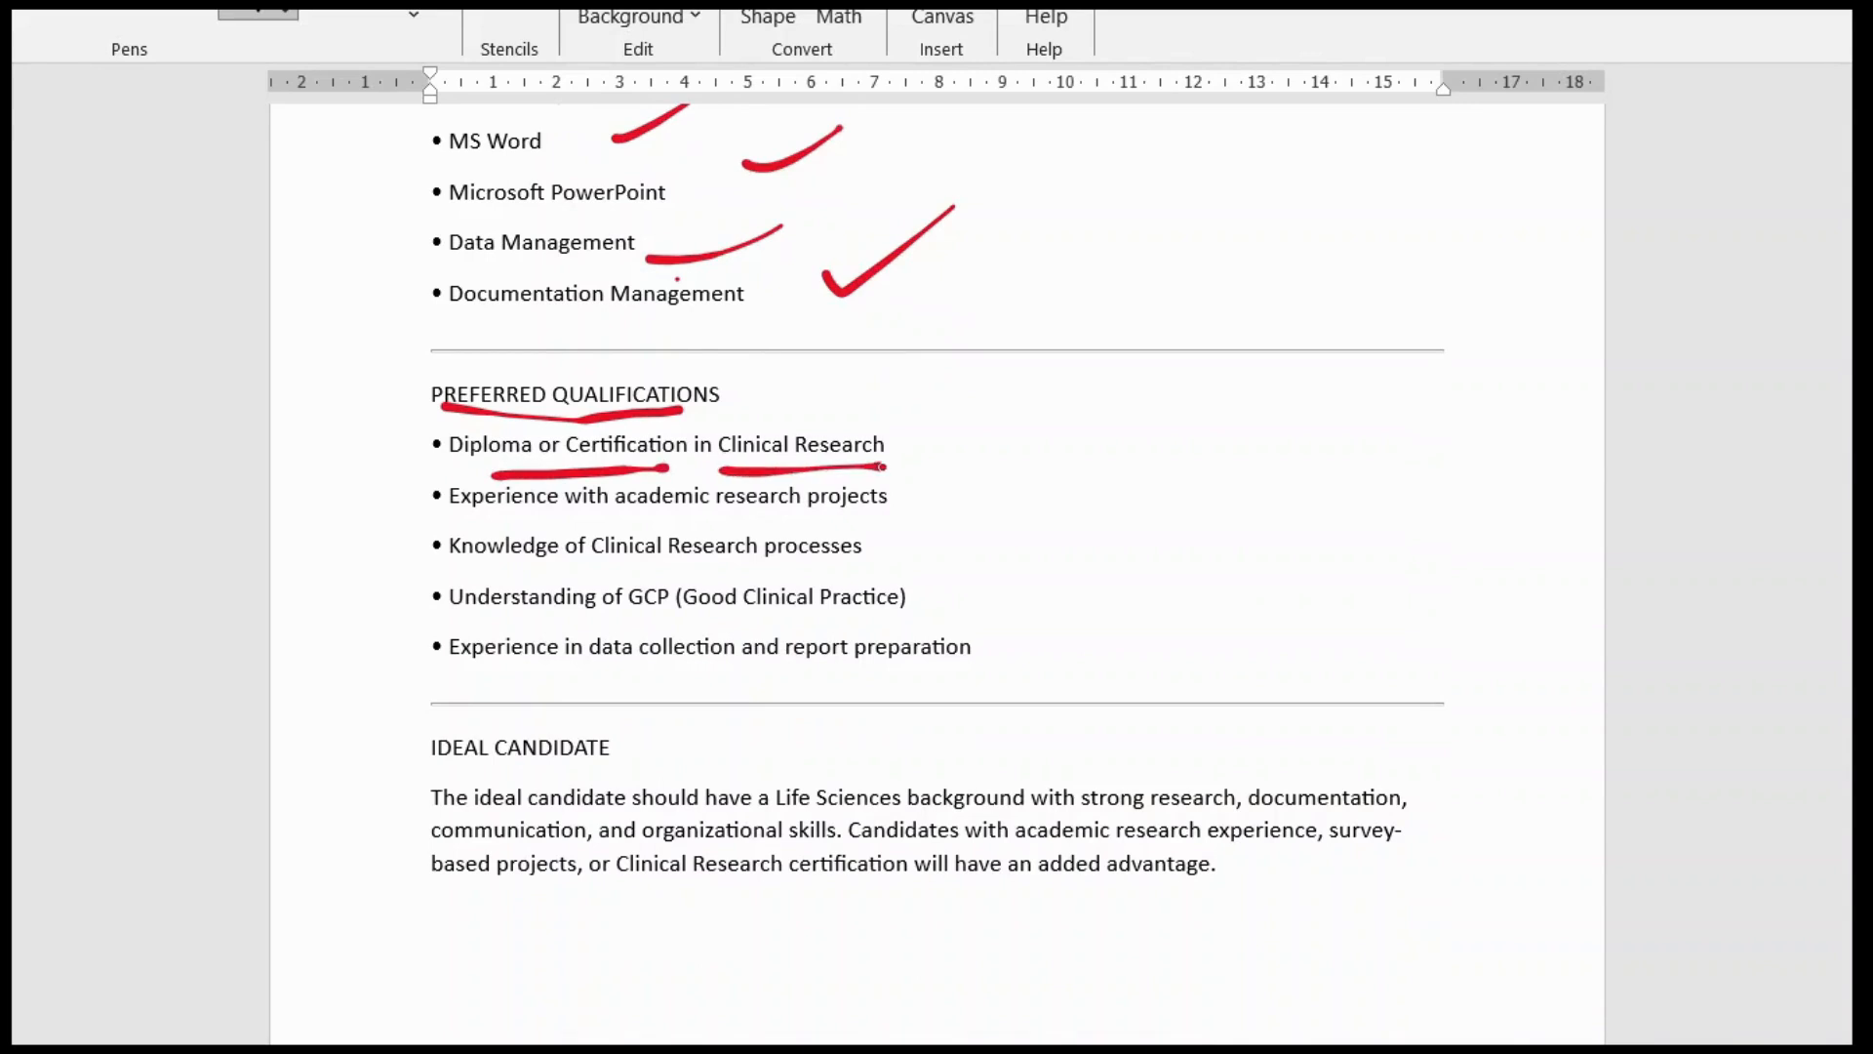
{"action": "mouse_move", "coordinate": [466, 527]}
{"action": "left_mouse_down"}
{"action": "mouse_move", "coordinate": [946, 522]}
{"action": "mouse_move", "coordinate": [1062, 408]}
{"action": "left_mouse_up"}
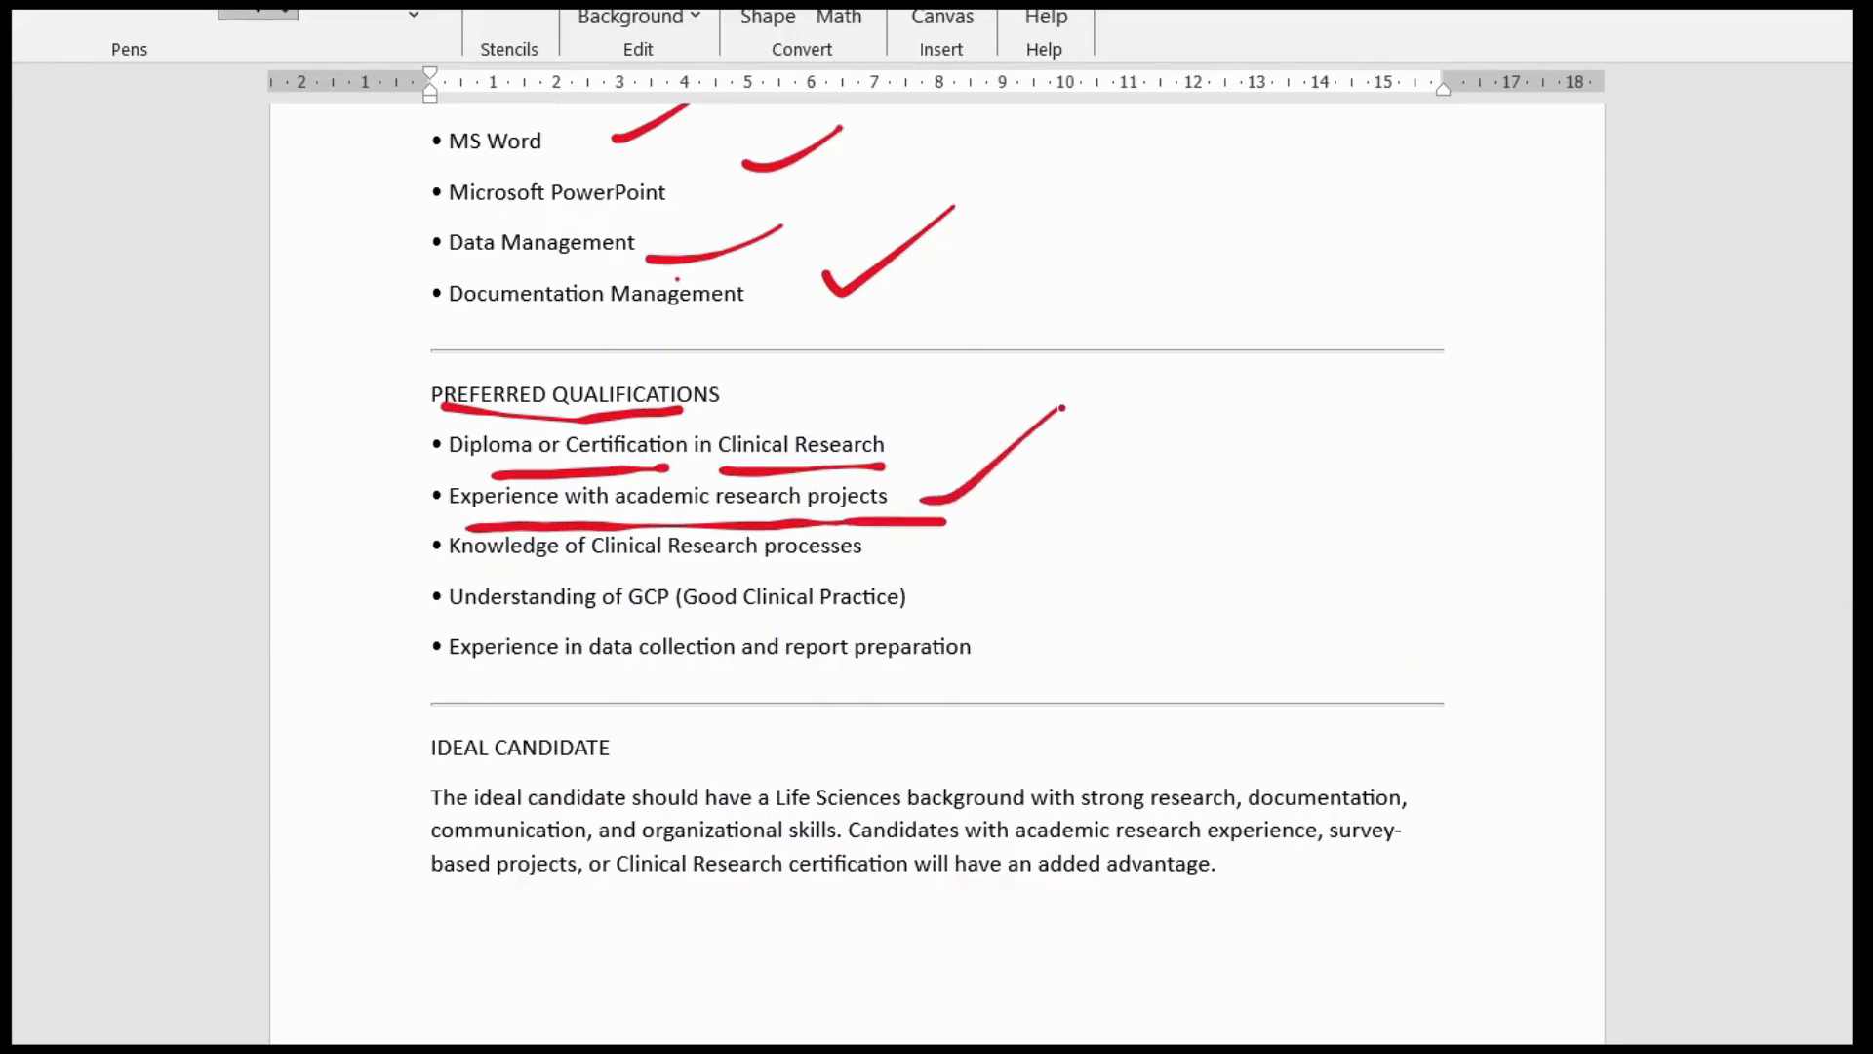
{"action": "mouse_move", "coordinate": [474, 574]}
{"action": "left_mouse_down"}
{"action": "mouse_move", "coordinate": [861, 560]}
{"action": "mouse_move", "coordinate": [1129, 465]}
{"action": "left_mouse_up"}
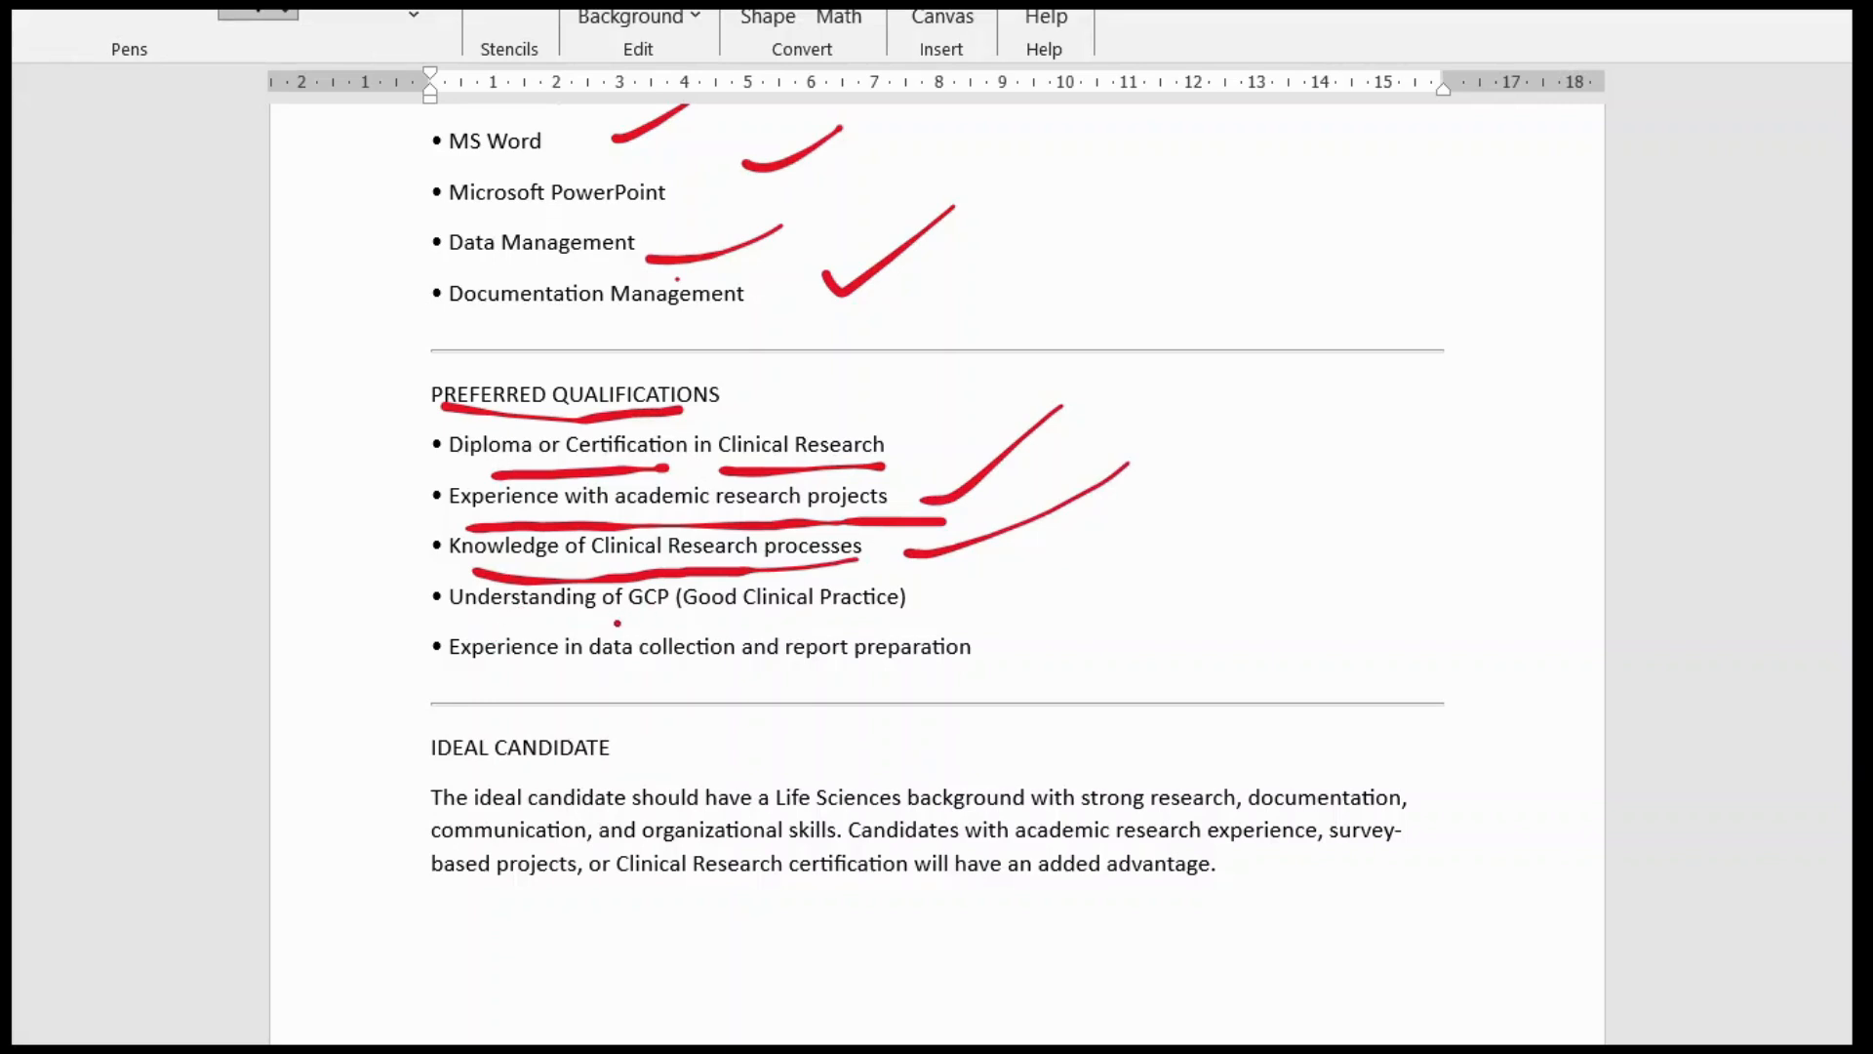
{"action": "mouse_move", "coordinate": [617, 622]}
{"action": "left_mouse_down"}
{"action": "mouse_move", "coordinate": [828, 625]}
{"action": "mouse_move", "coordinate": [1063, 596]}
{"action": "mouse_move", "coordinate": [1053, 613]}
{"action": "mouse_move", "coordinate": [1146, 701]}
{"action": "left_mouse_up"}
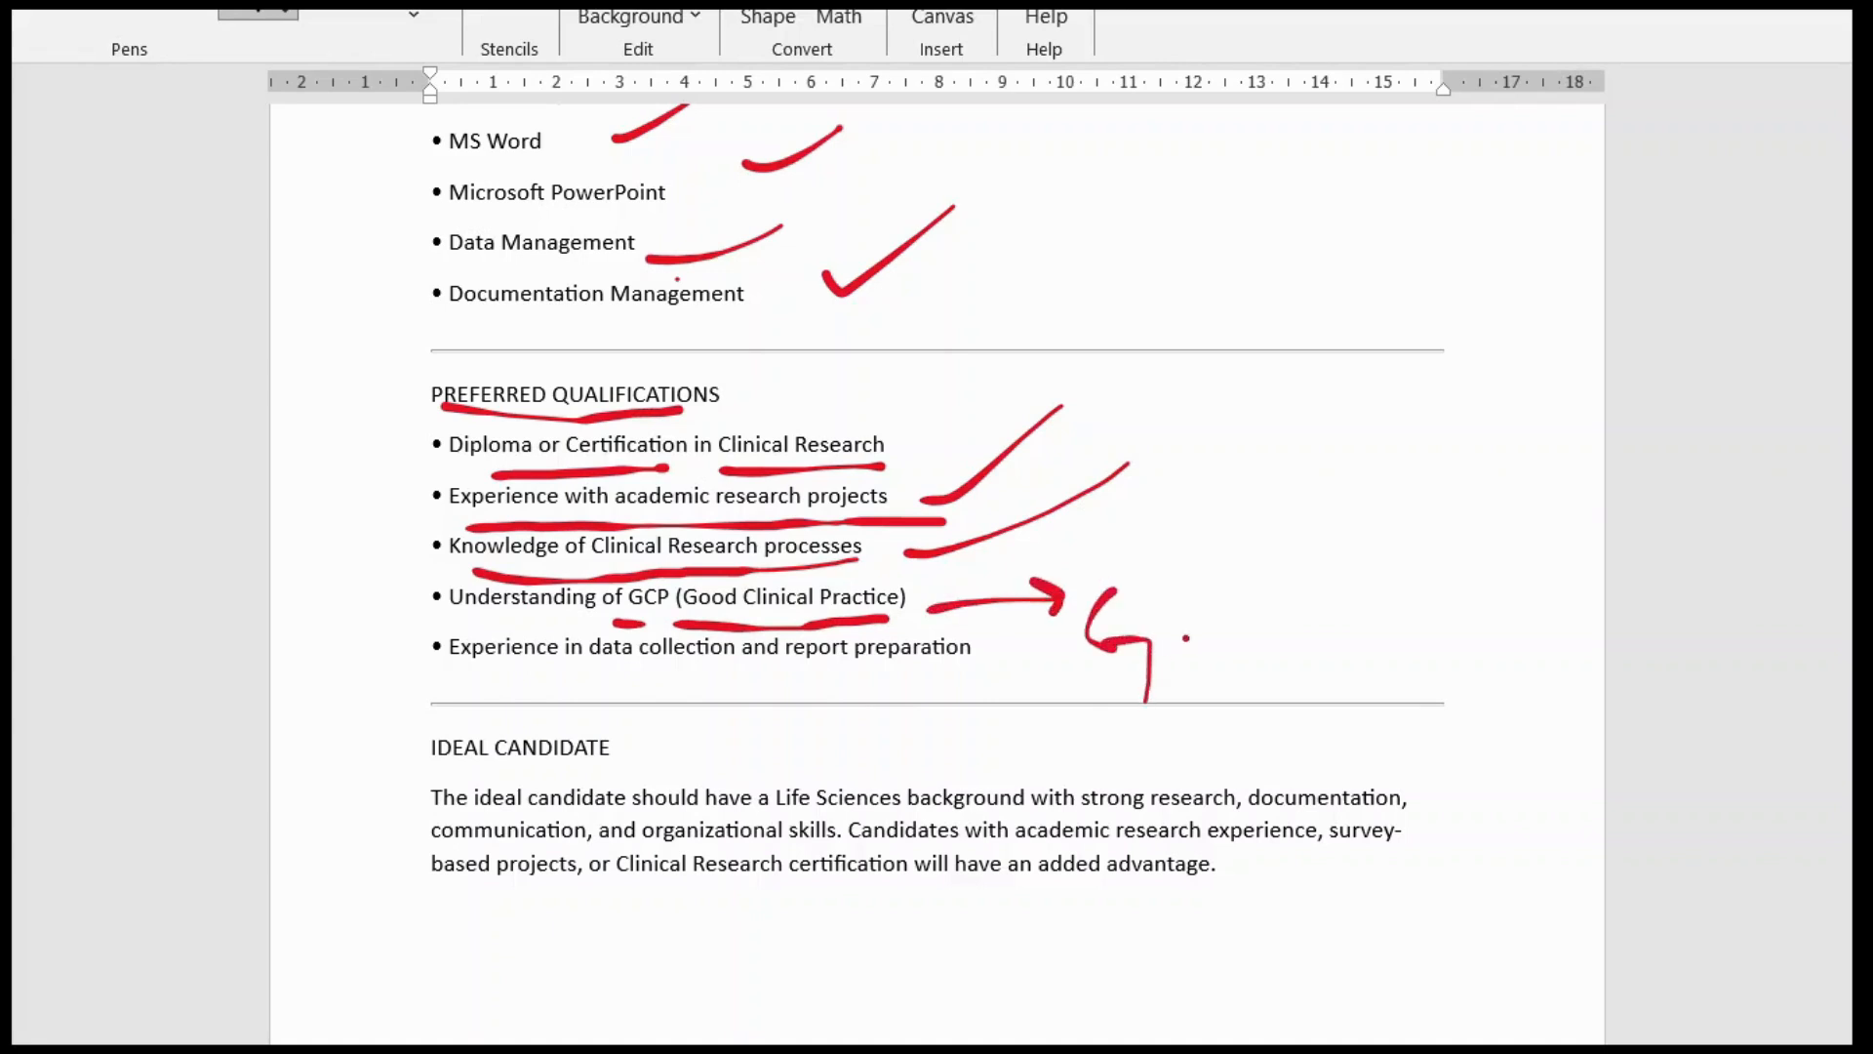
Step: Handwrite GCP beside the item, underline the remaining bullets and tick the last qualification
{"action": "mouse_move", "coordinate": [1188, 636]}
{"action": "left_mouse_down"}
{"action": "mouse_move", "coordinate": [1193, 615]}
{"action": "mouse_move", "coordinate": [1184, 694]}
{"action": "left_mouse_up"}
{"action": "left_click_drag", "start_coordinate": [1218, 607], "coordinate": [1213, 766]}
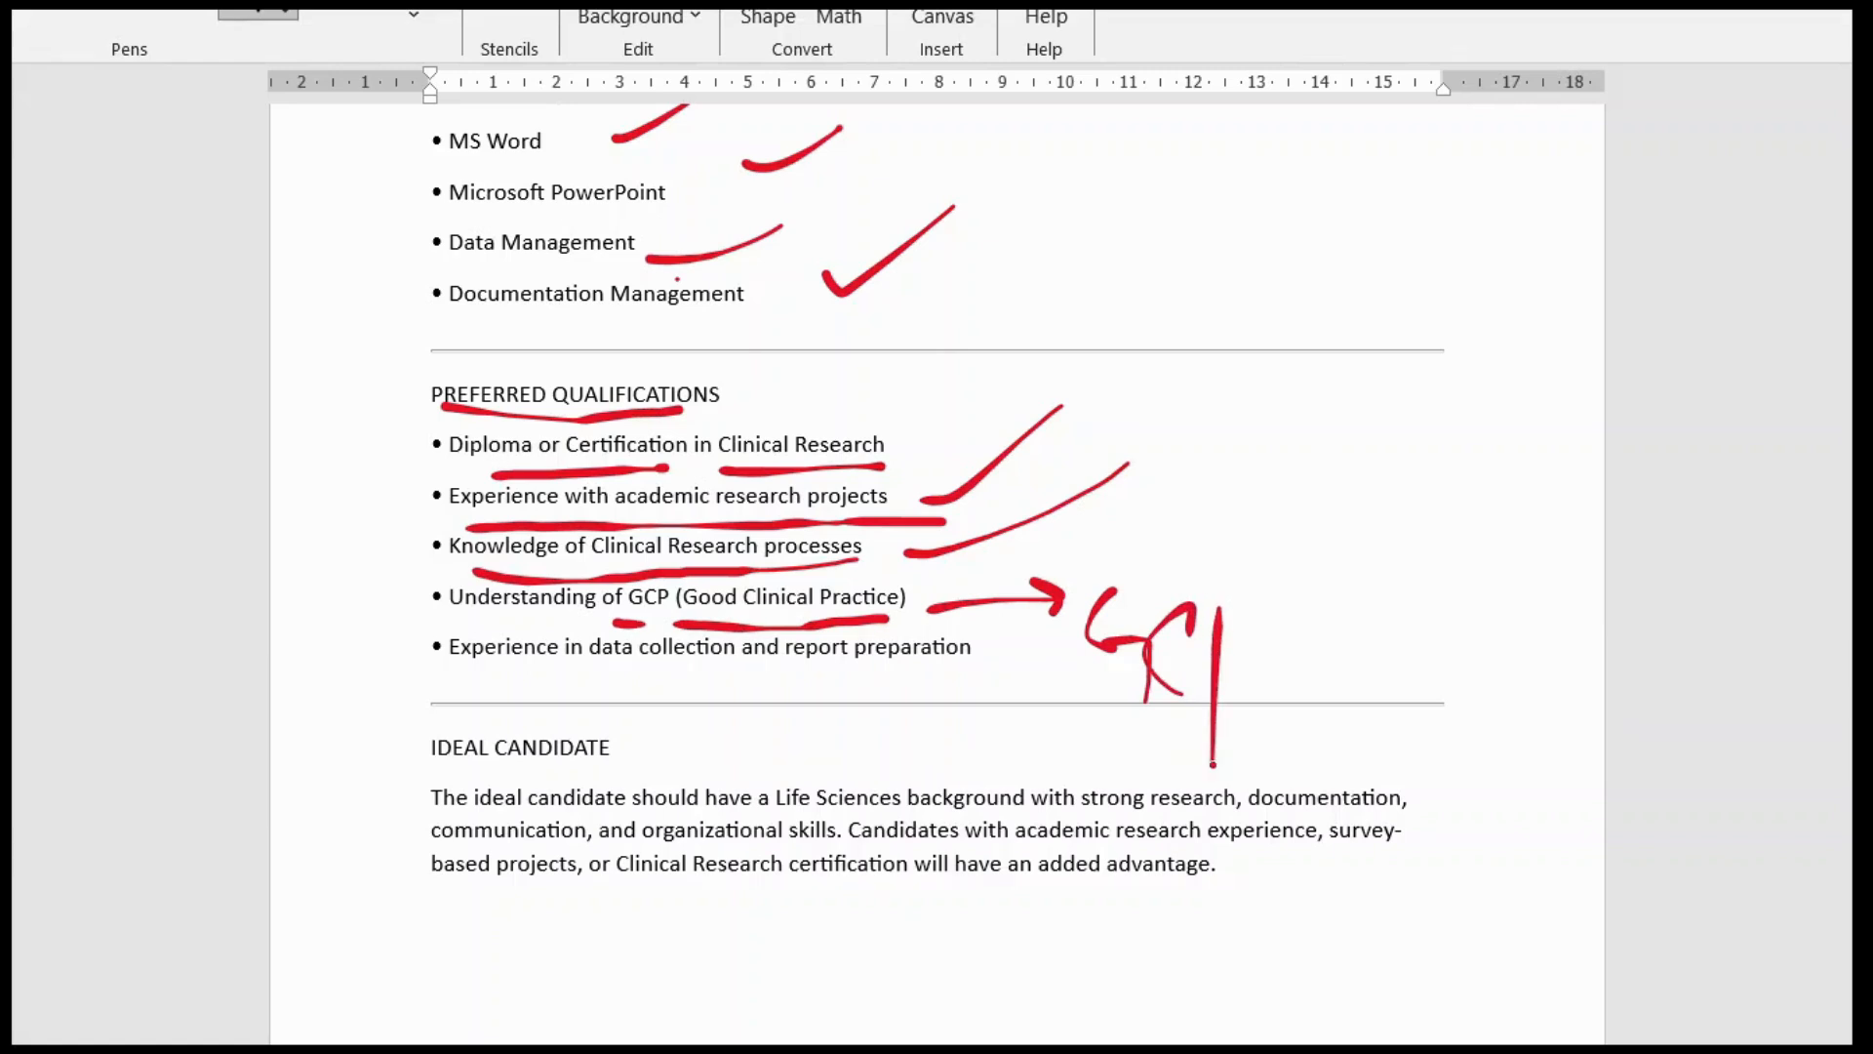
{"action": "mouse_move", "coordinate": [1210, 654]}
{"action": "left_mouse_down"}
{"action": "mouse_move", "coordinate": [1202, 640]}
{"action": "mouse_move", "coordinate": [1219, 686]}
{"action": "left_mouse_up"}
{"action": "left_click_drag", "start_coordinate": [1264, 632], "coordinate": [1432, 519]}
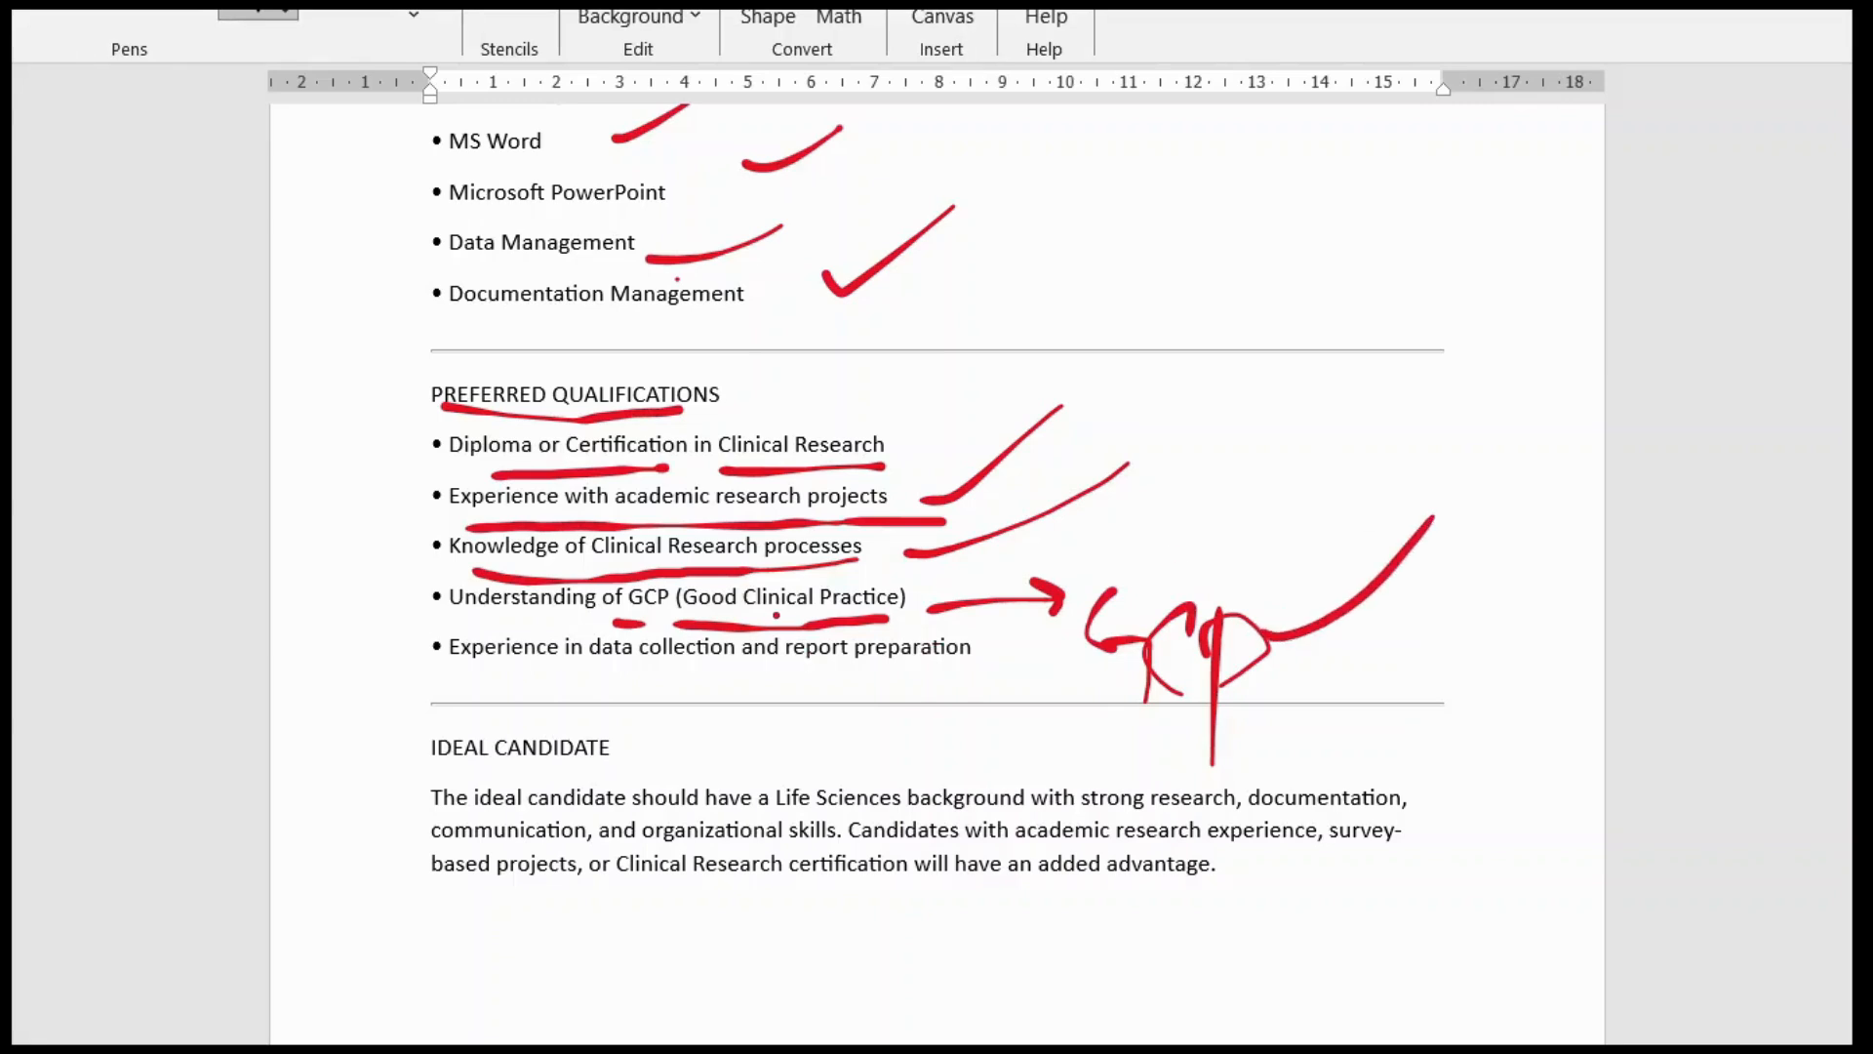
{"action": "left_click_drag", "start_coordinate": [885, 617], "coordinate": [917, 613]}
{"action": "left_click_drag", "start_coordinate": [482, 684], "coordinate": [967, 678]}
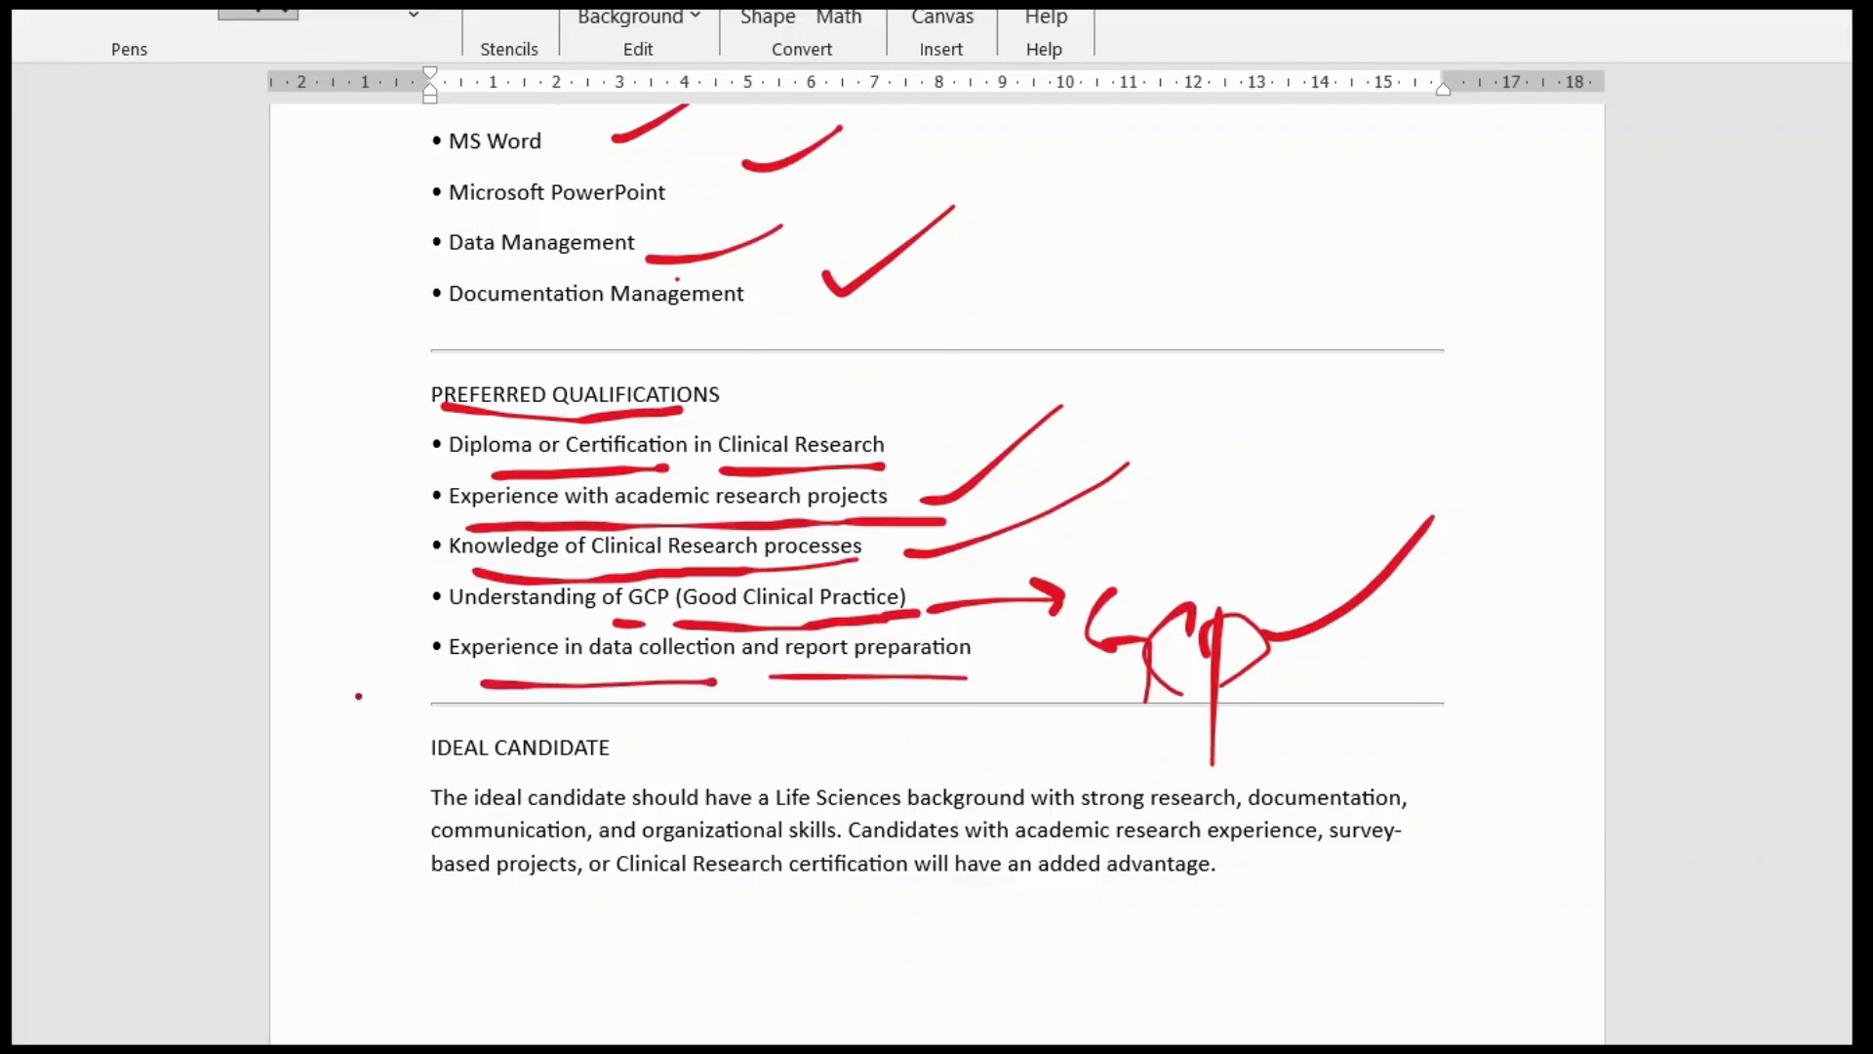
{"action": "left_click_drag", "start_coordinate": [336, 690], "coordinate": [446, 672]}
{"action": "mouse_move", "coordinate": [1111, 339]}
{"action": "left_mouse_down"}
{"action": "mouse_move", "coordinate": [1231, 517]}
{"action": "mouse_move", "coordinate": [1213, 716]}
{"action": "mouse_move", "coordinate": [1203, 683]}
{"action": "left_mouse_up"}
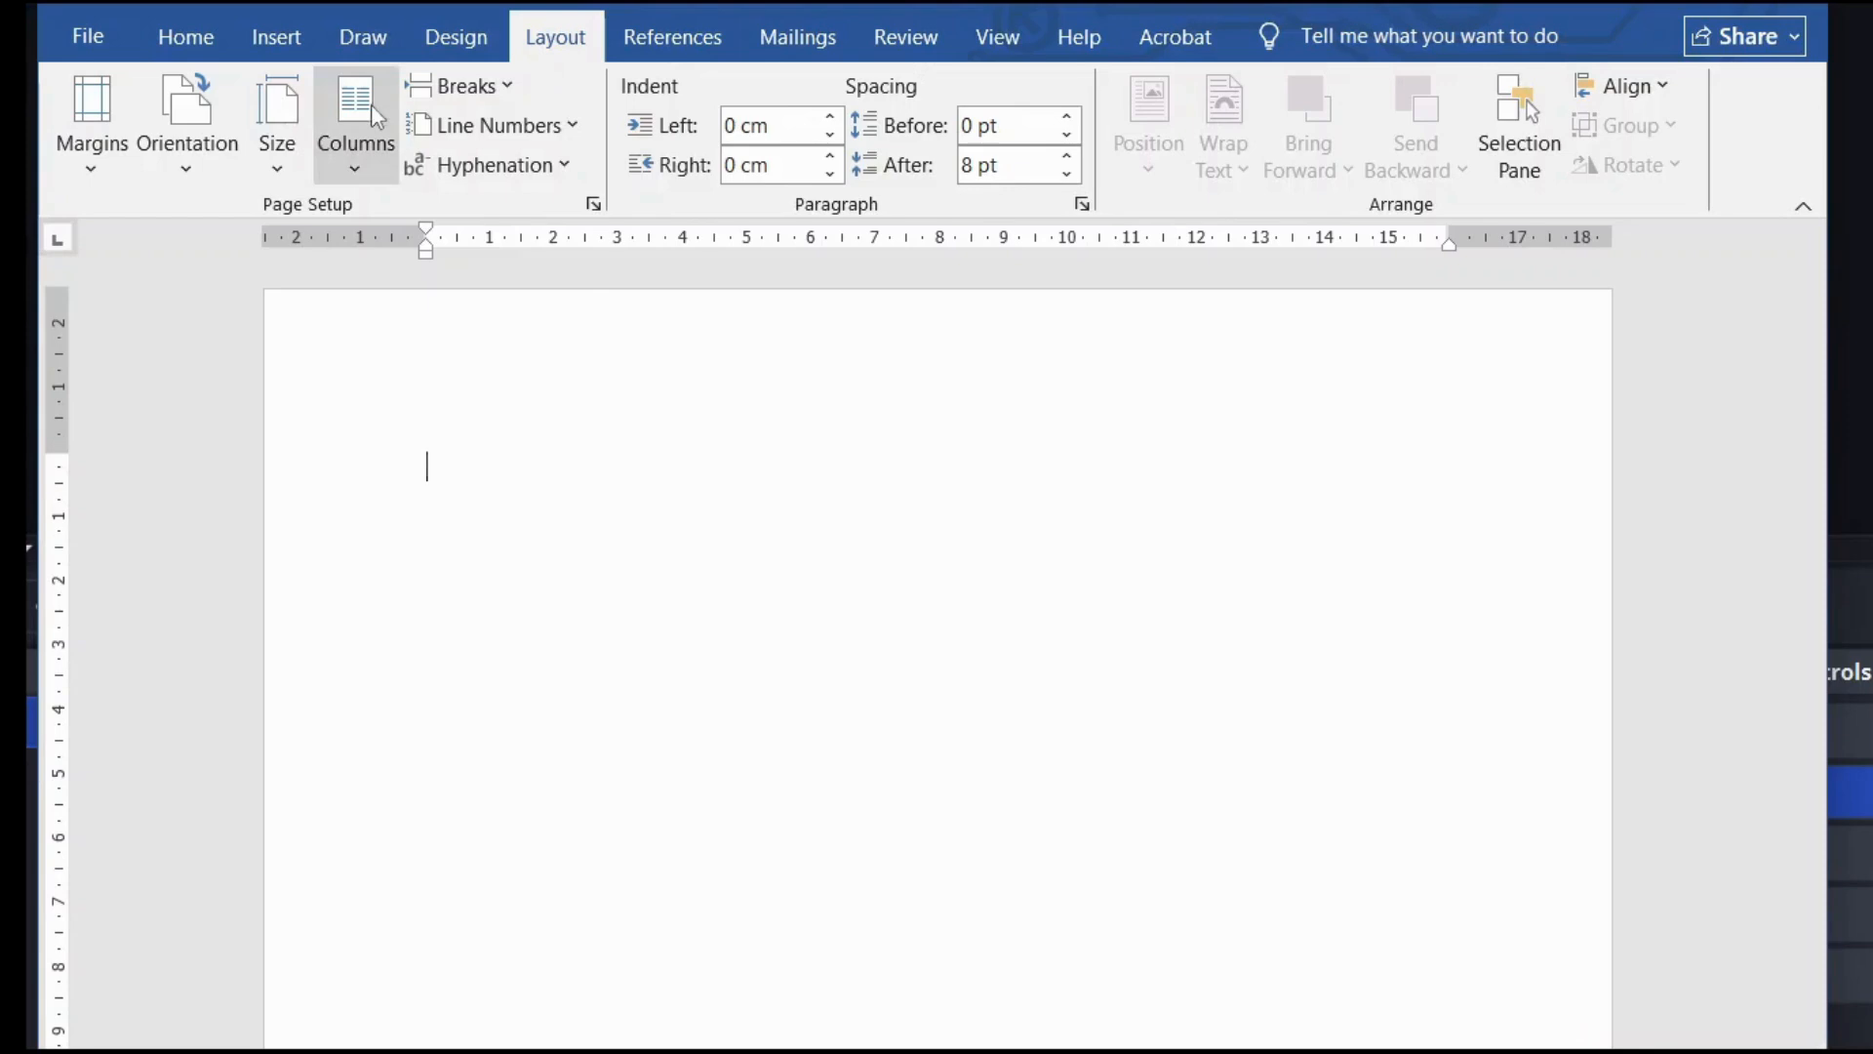
Step: Set the paper size to A4 and apply Narrow 1.27 cm margins
{"action": "left_click", "coordinate": [308, 144]}
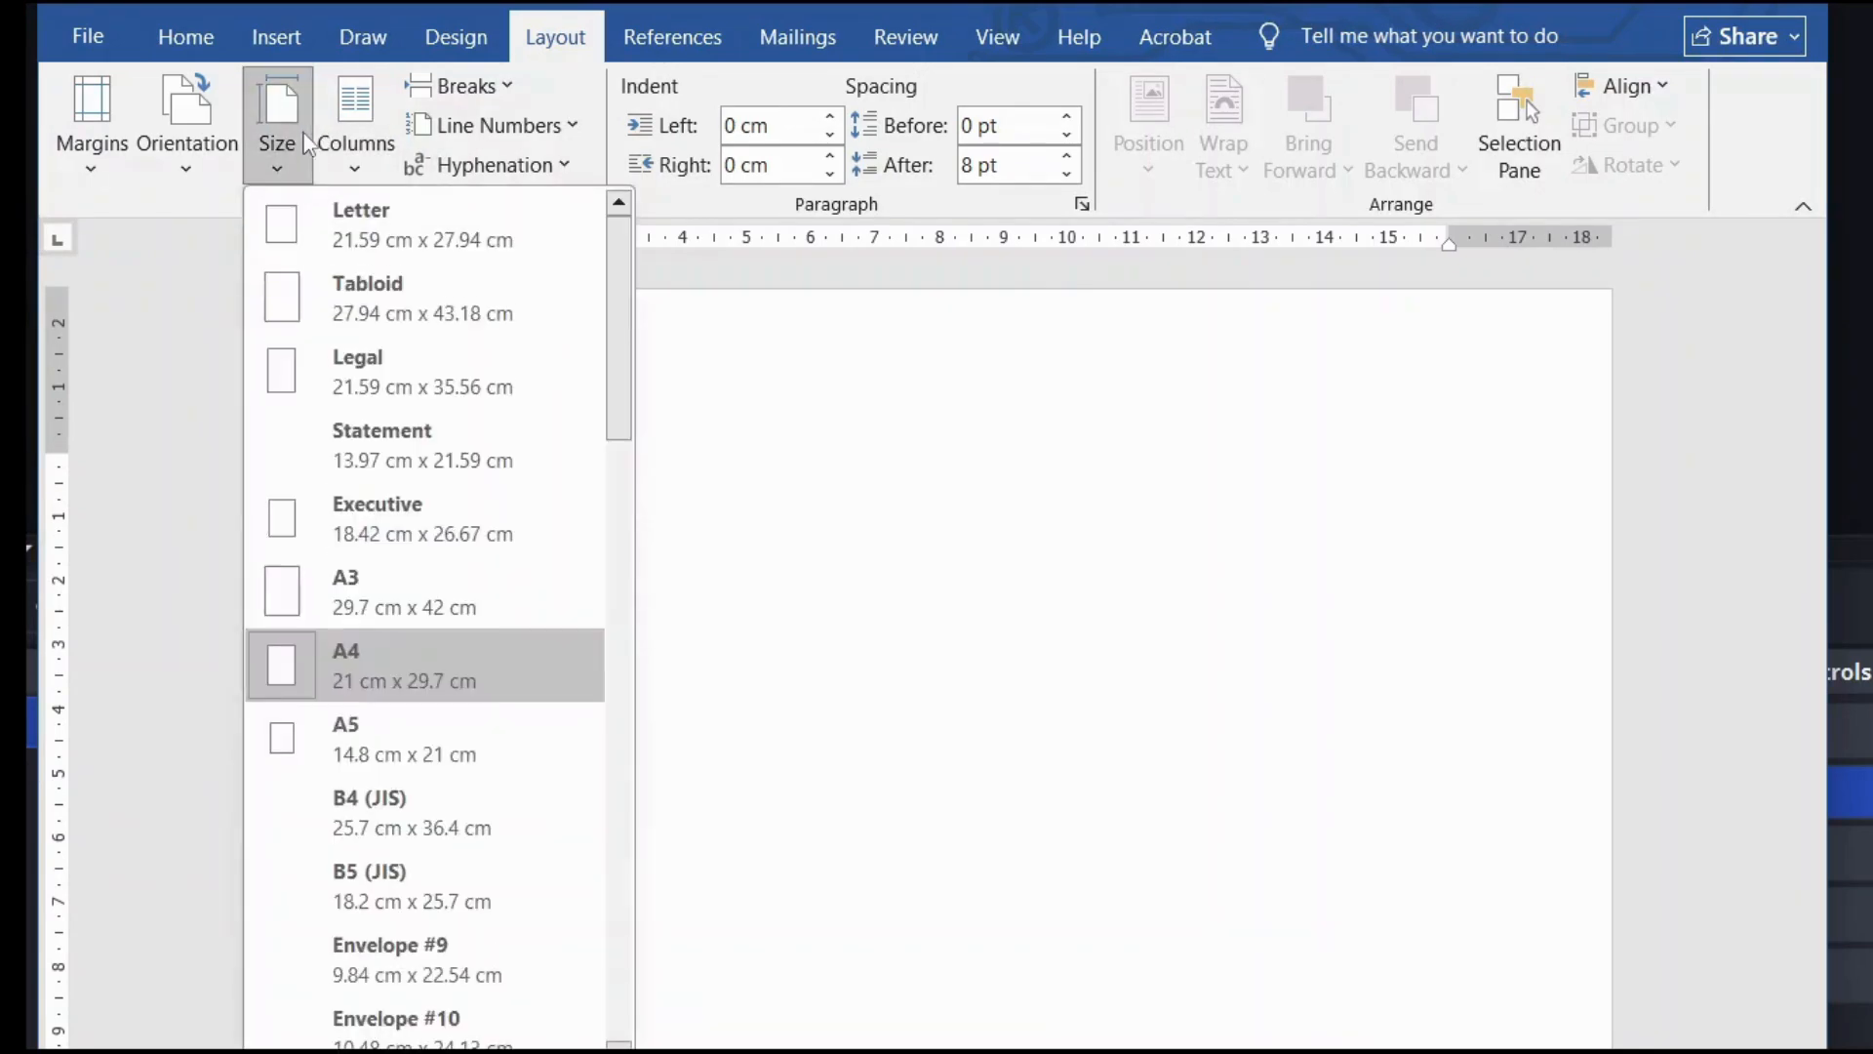
{"action": "left_click", "coordinate": [378, 675]}
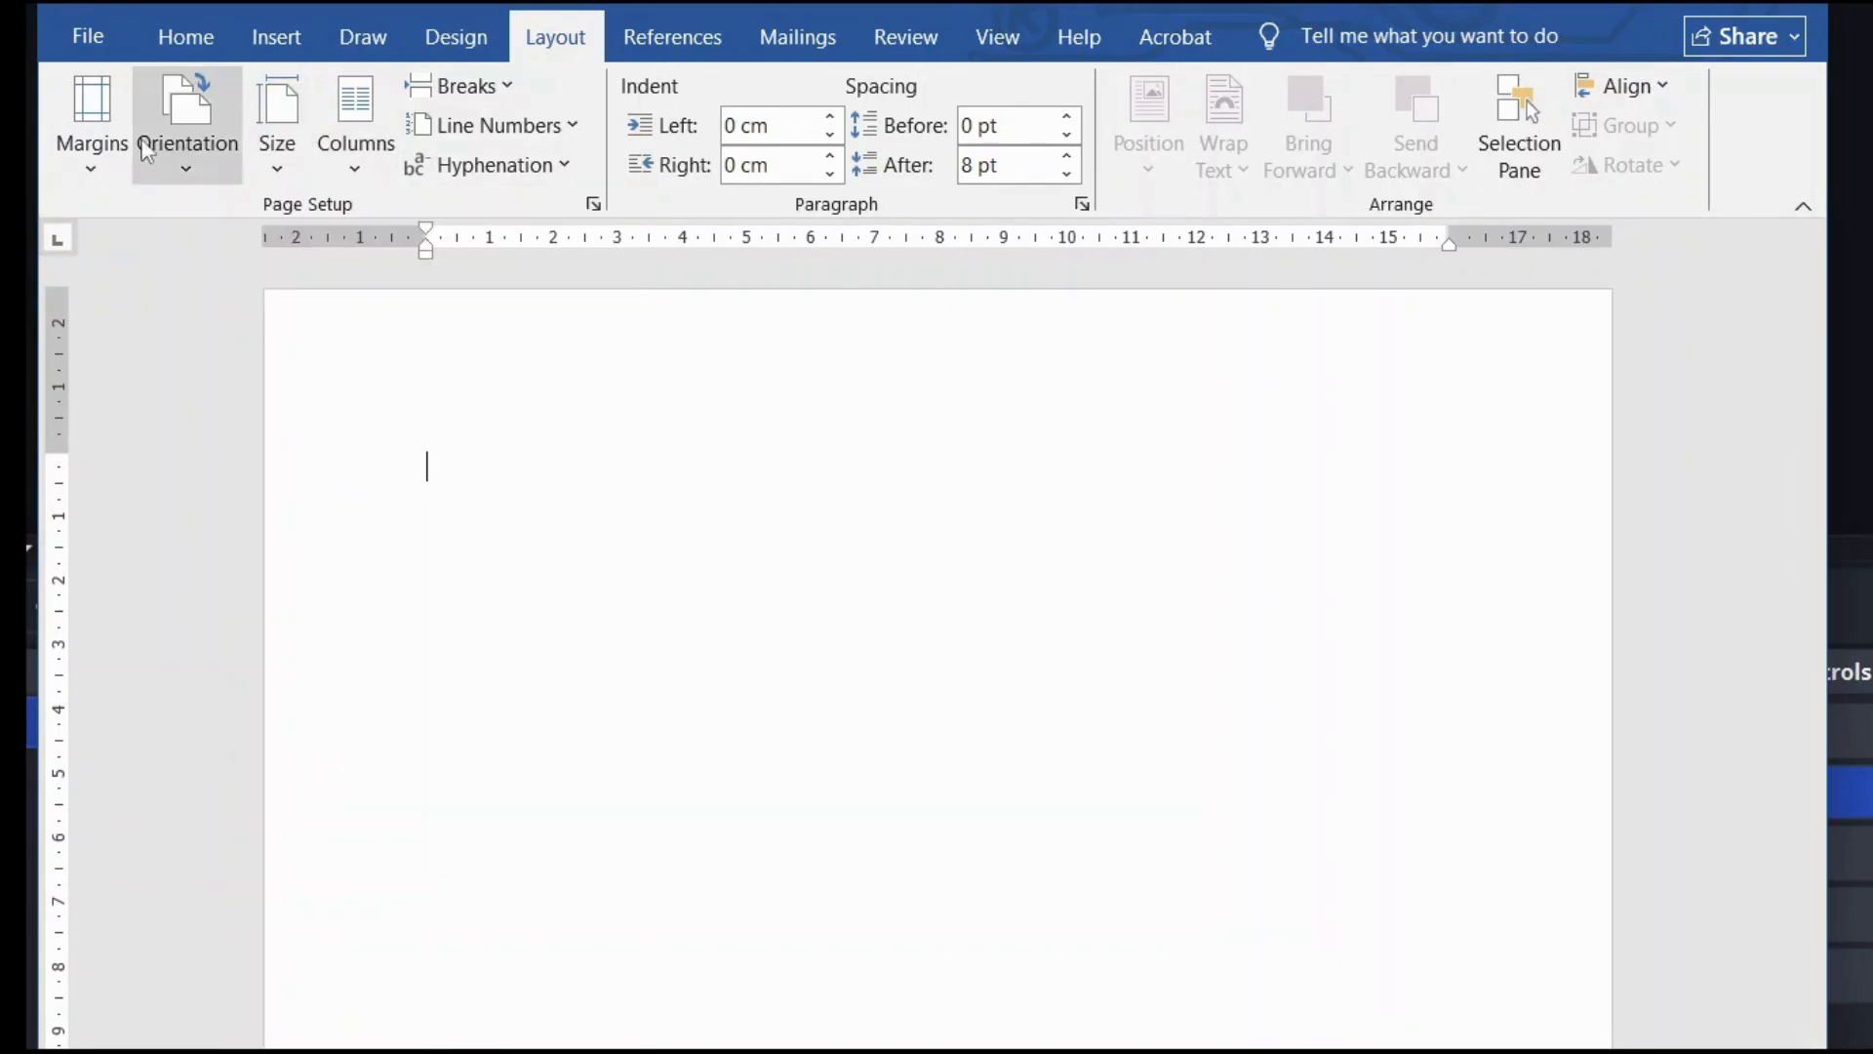
{"action": "left_click", "coordinate": [95, 136]}
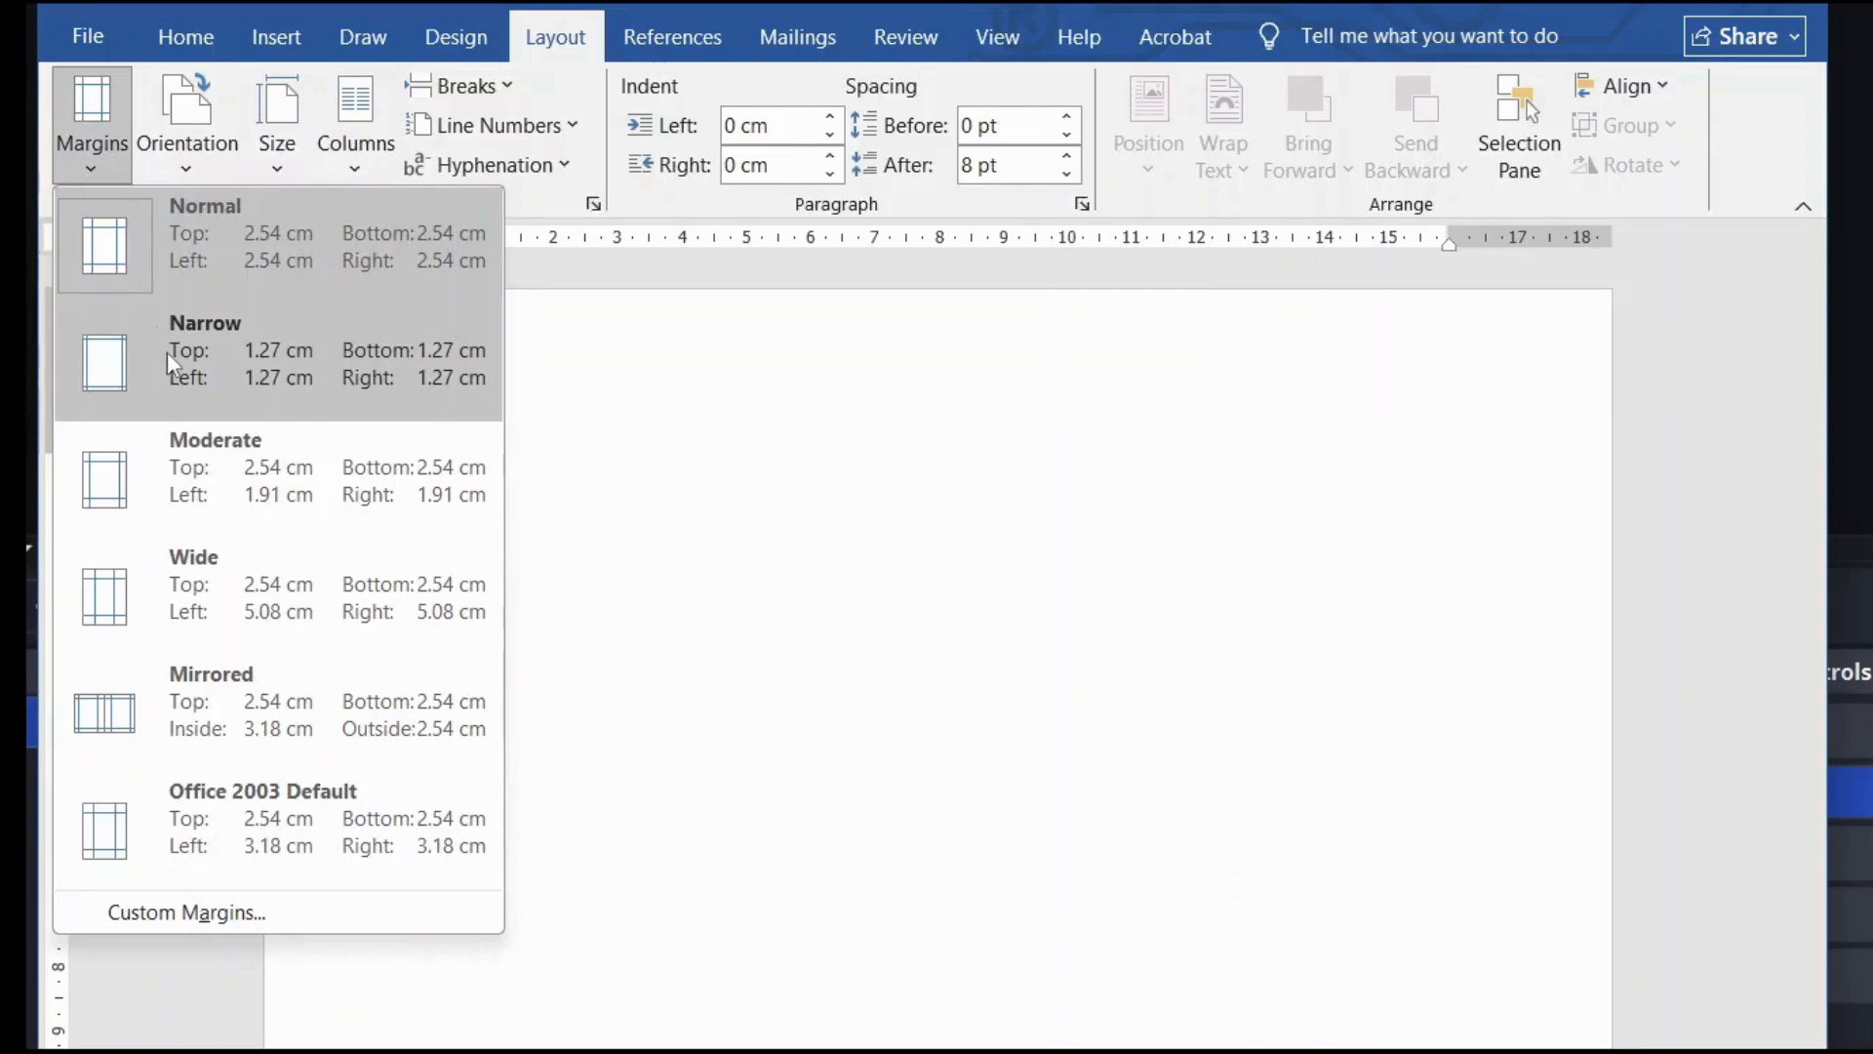
{"action": "left_click", "coordinate": [167, 353]}
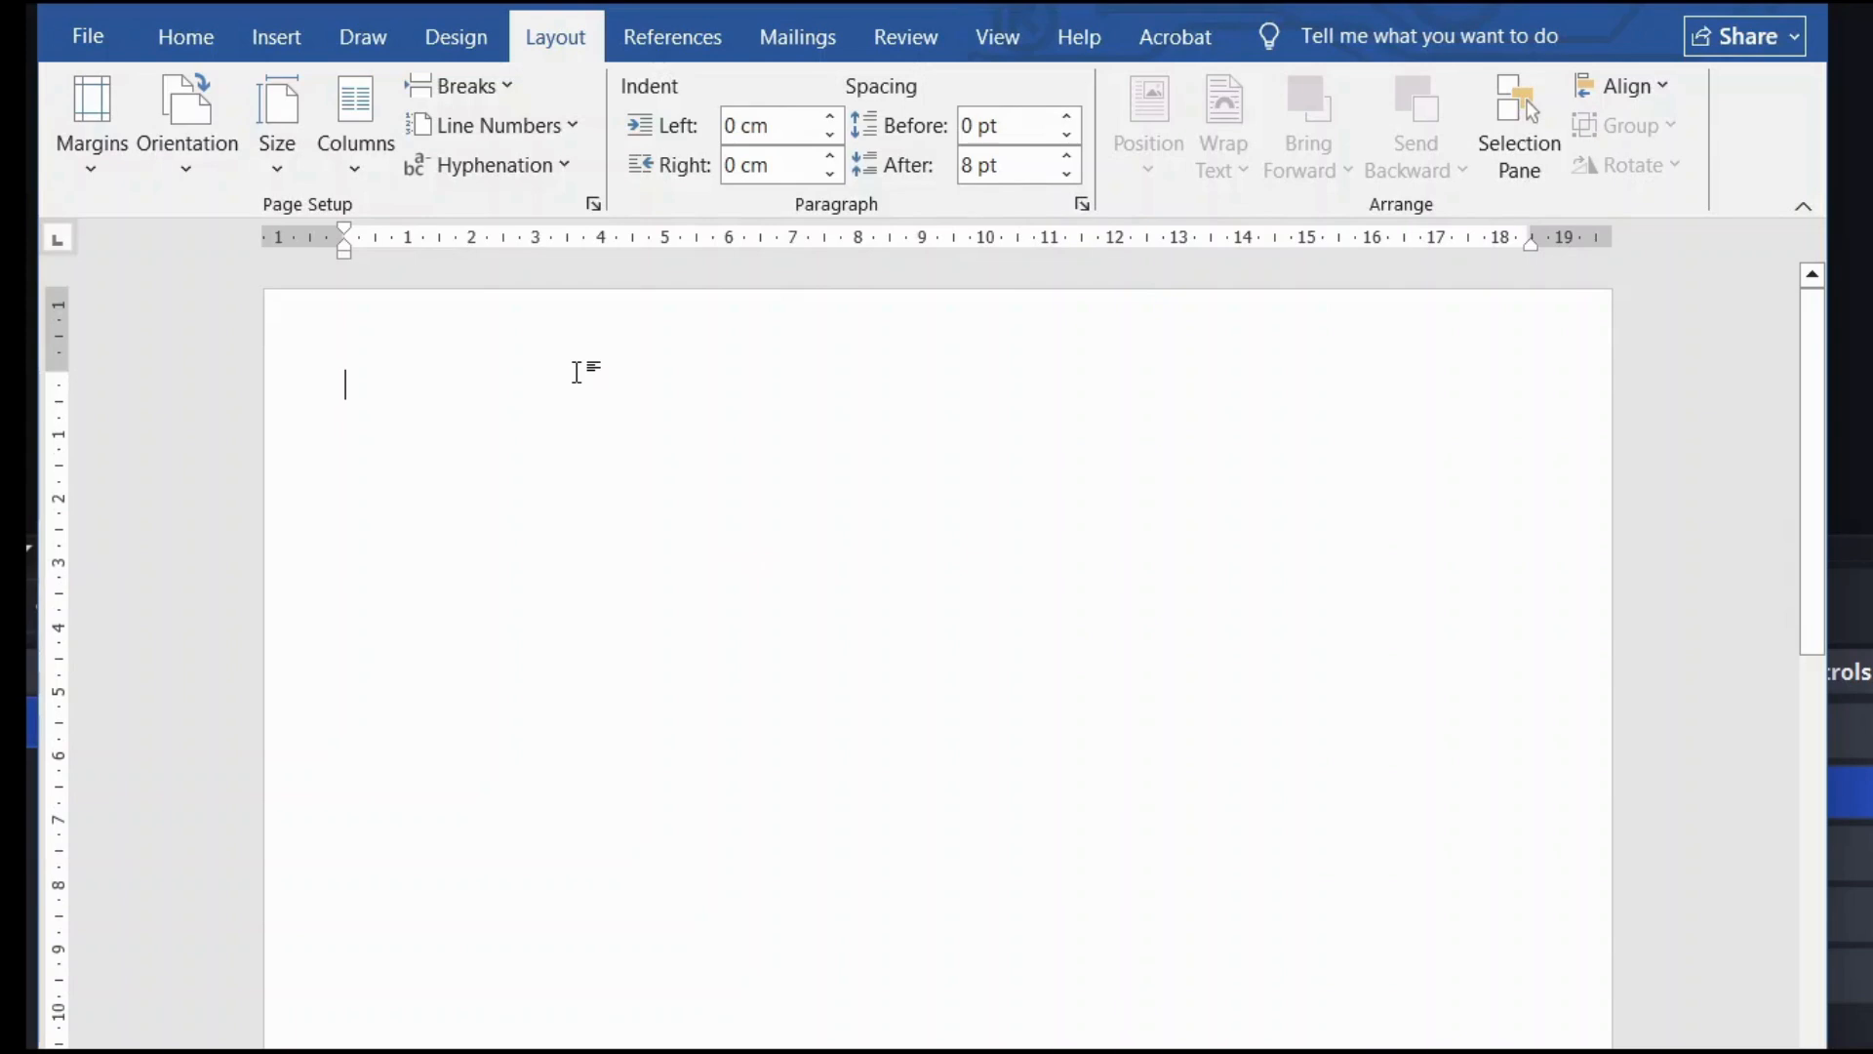
Step: Go to the Insert commands and bring up the table size grid
{"action": "left_click", "coordinate": [196, 35]}
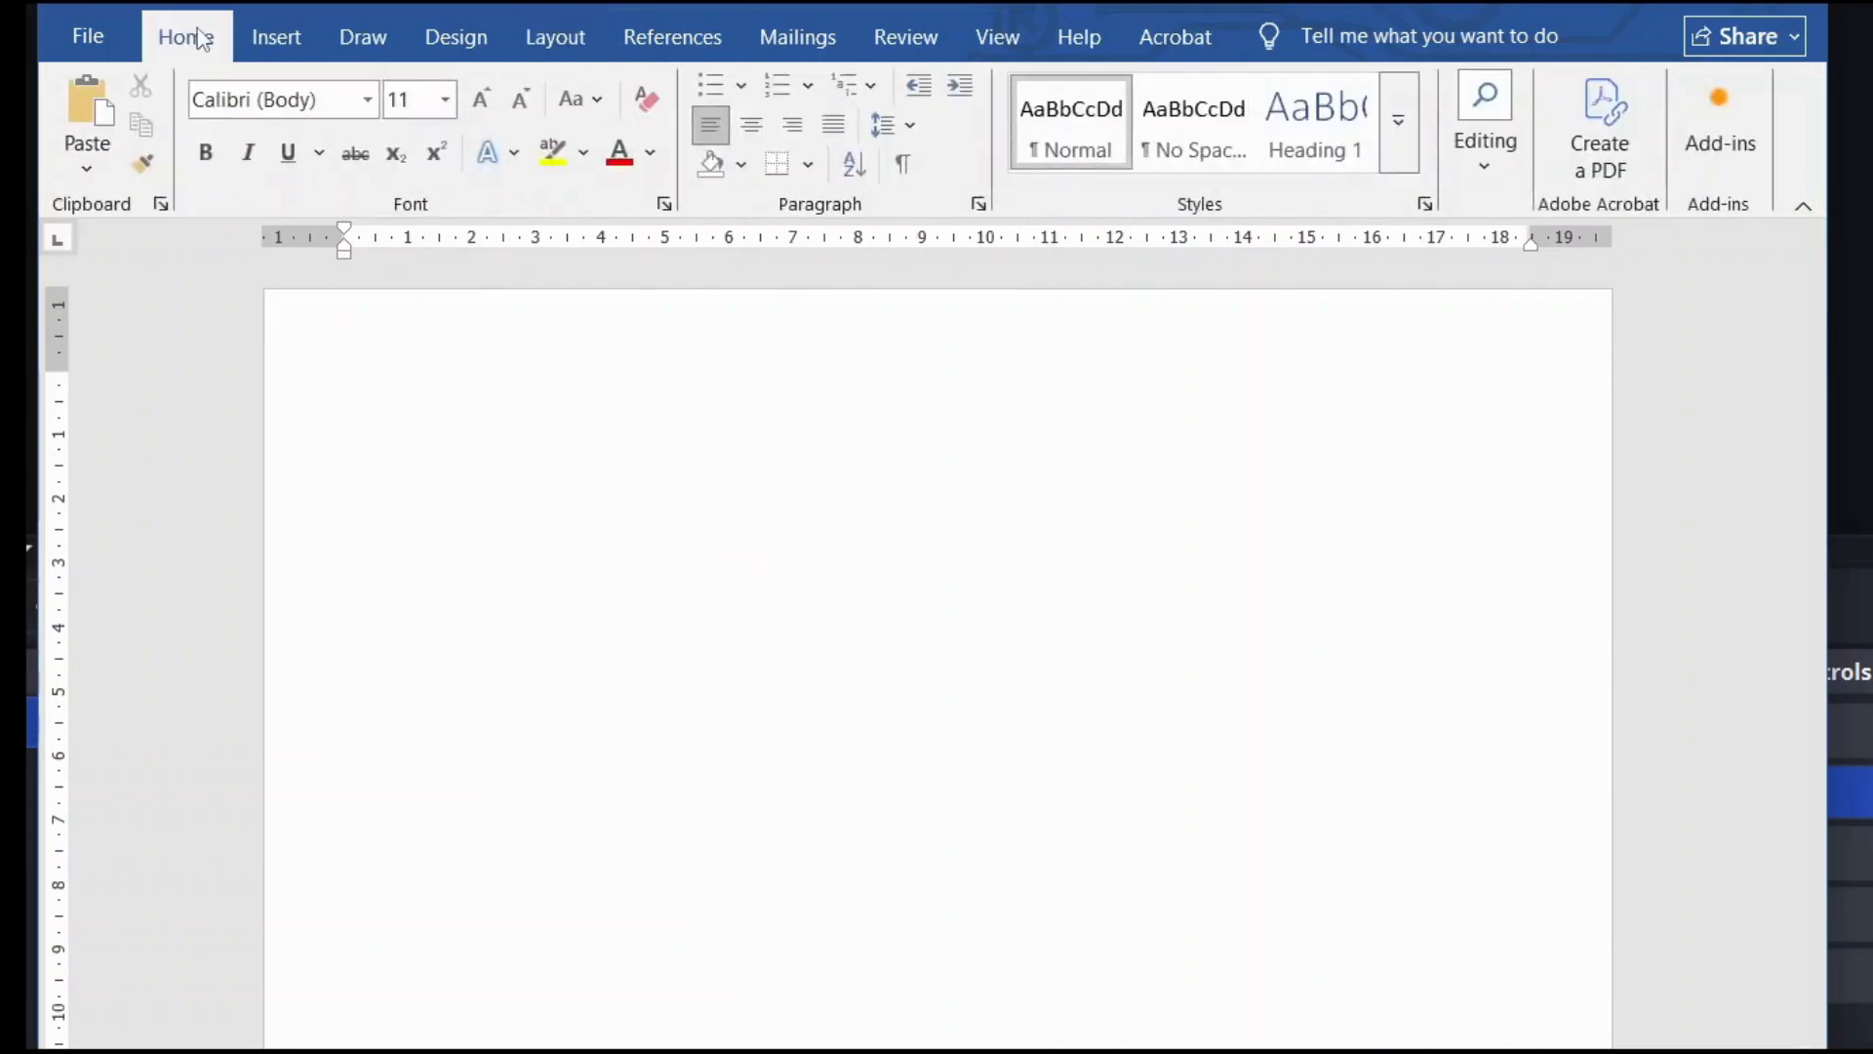
{"action": "left_click", "coordinate": [256, 32]}
{"action": "left_click", "coordinate": [164, 135]}
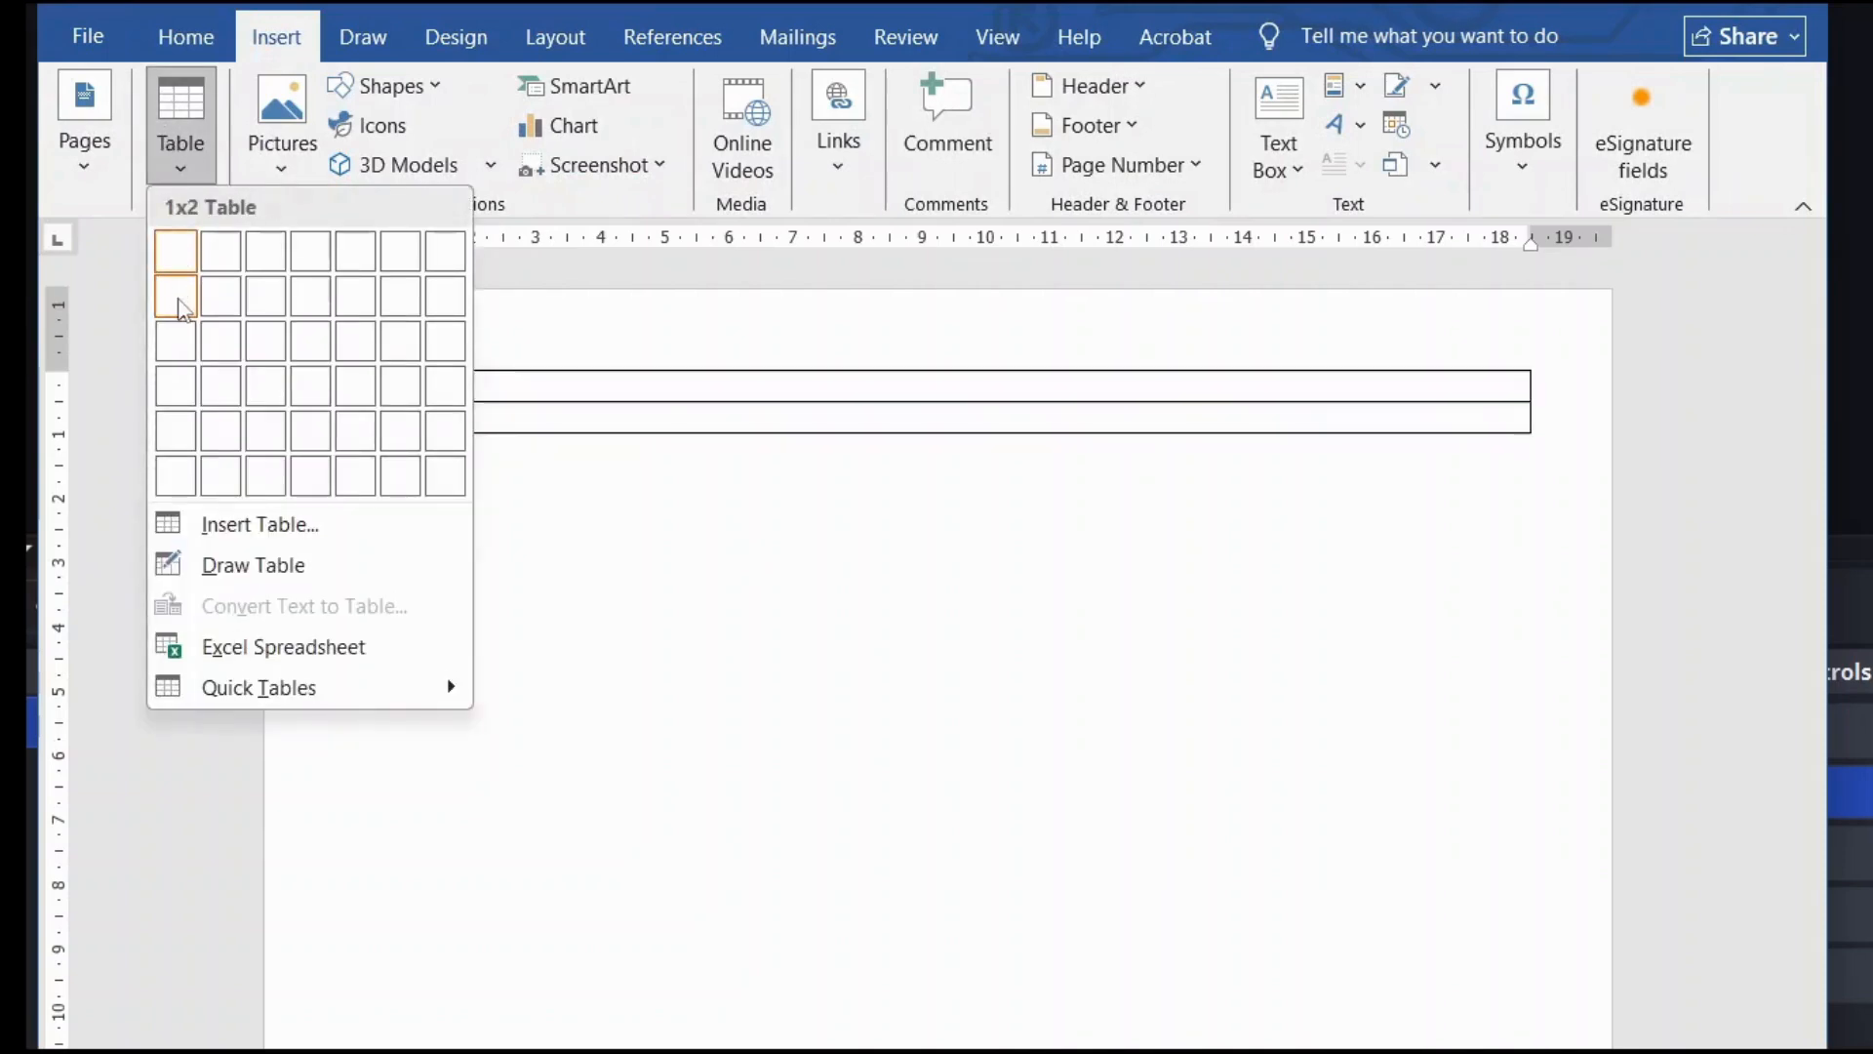
Step: Insert a one-column, two-row table and type the candidate's name in the top row
{"action": "left_click", "coordinate": [181, 304]}
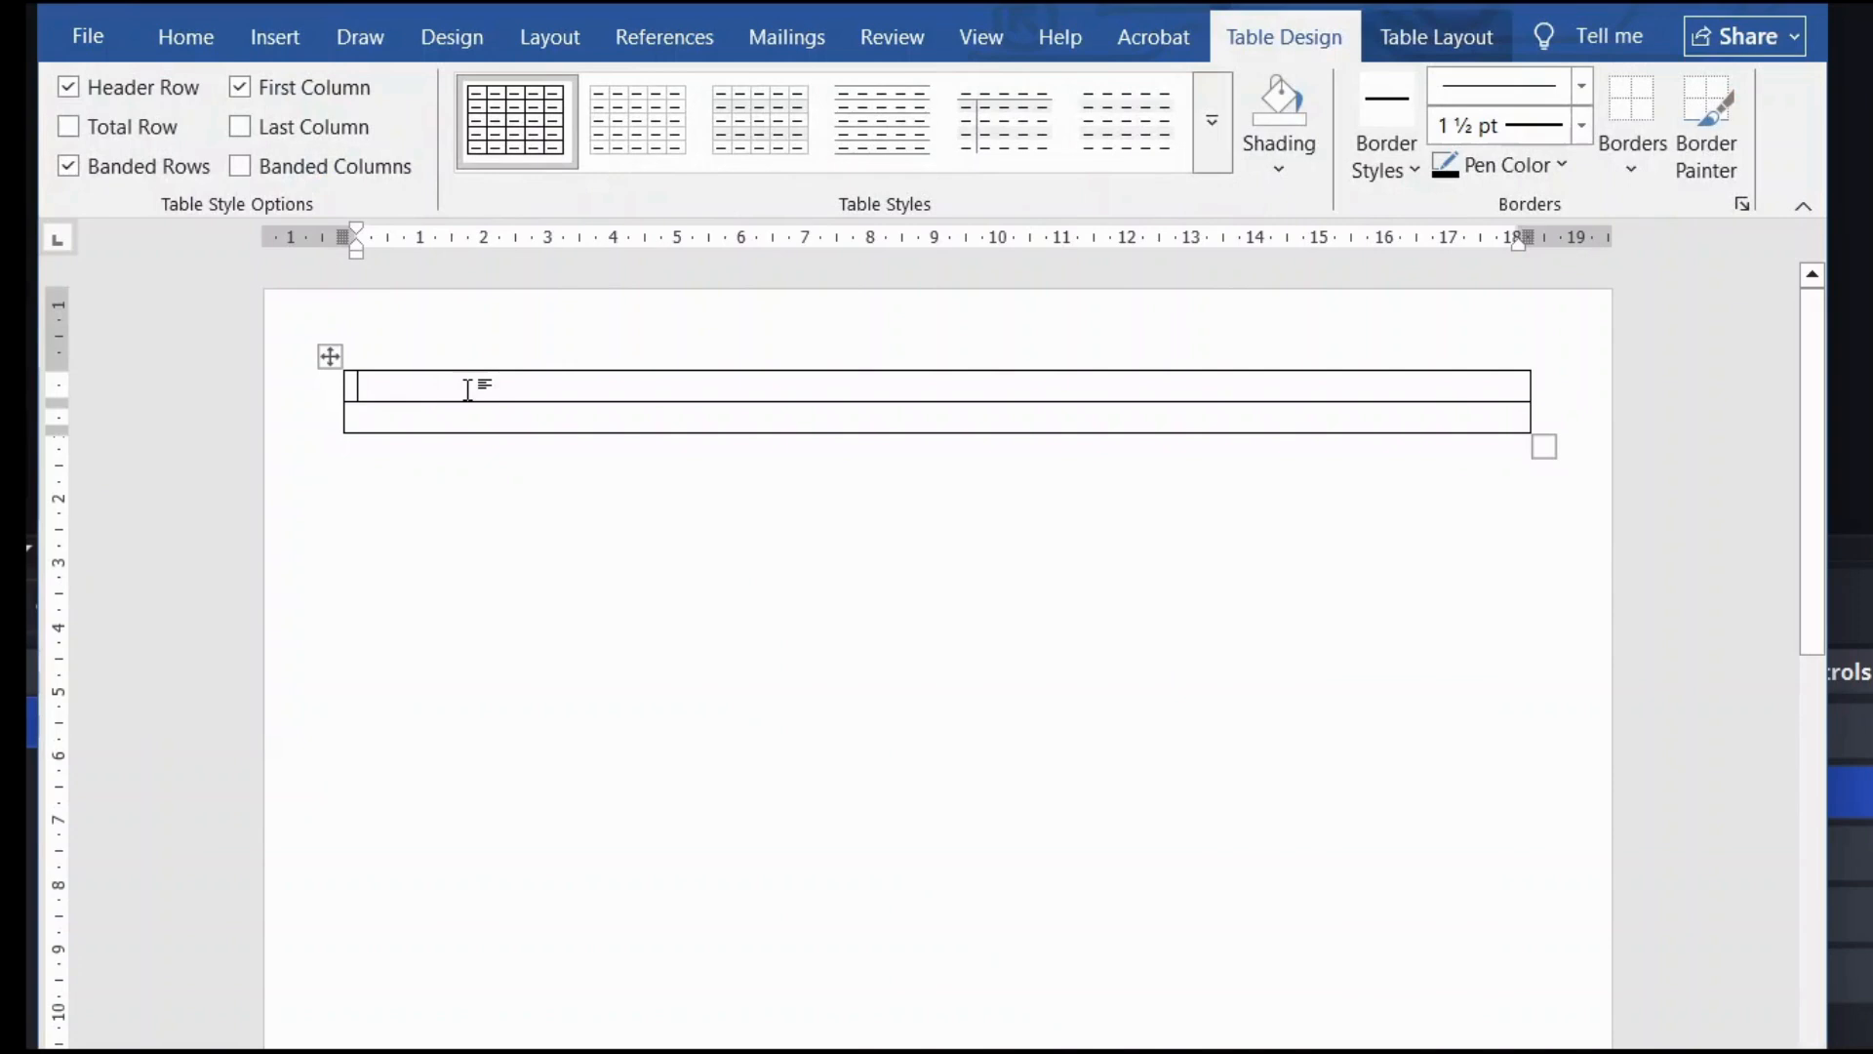
{"action": "type", "text": "Pri"}
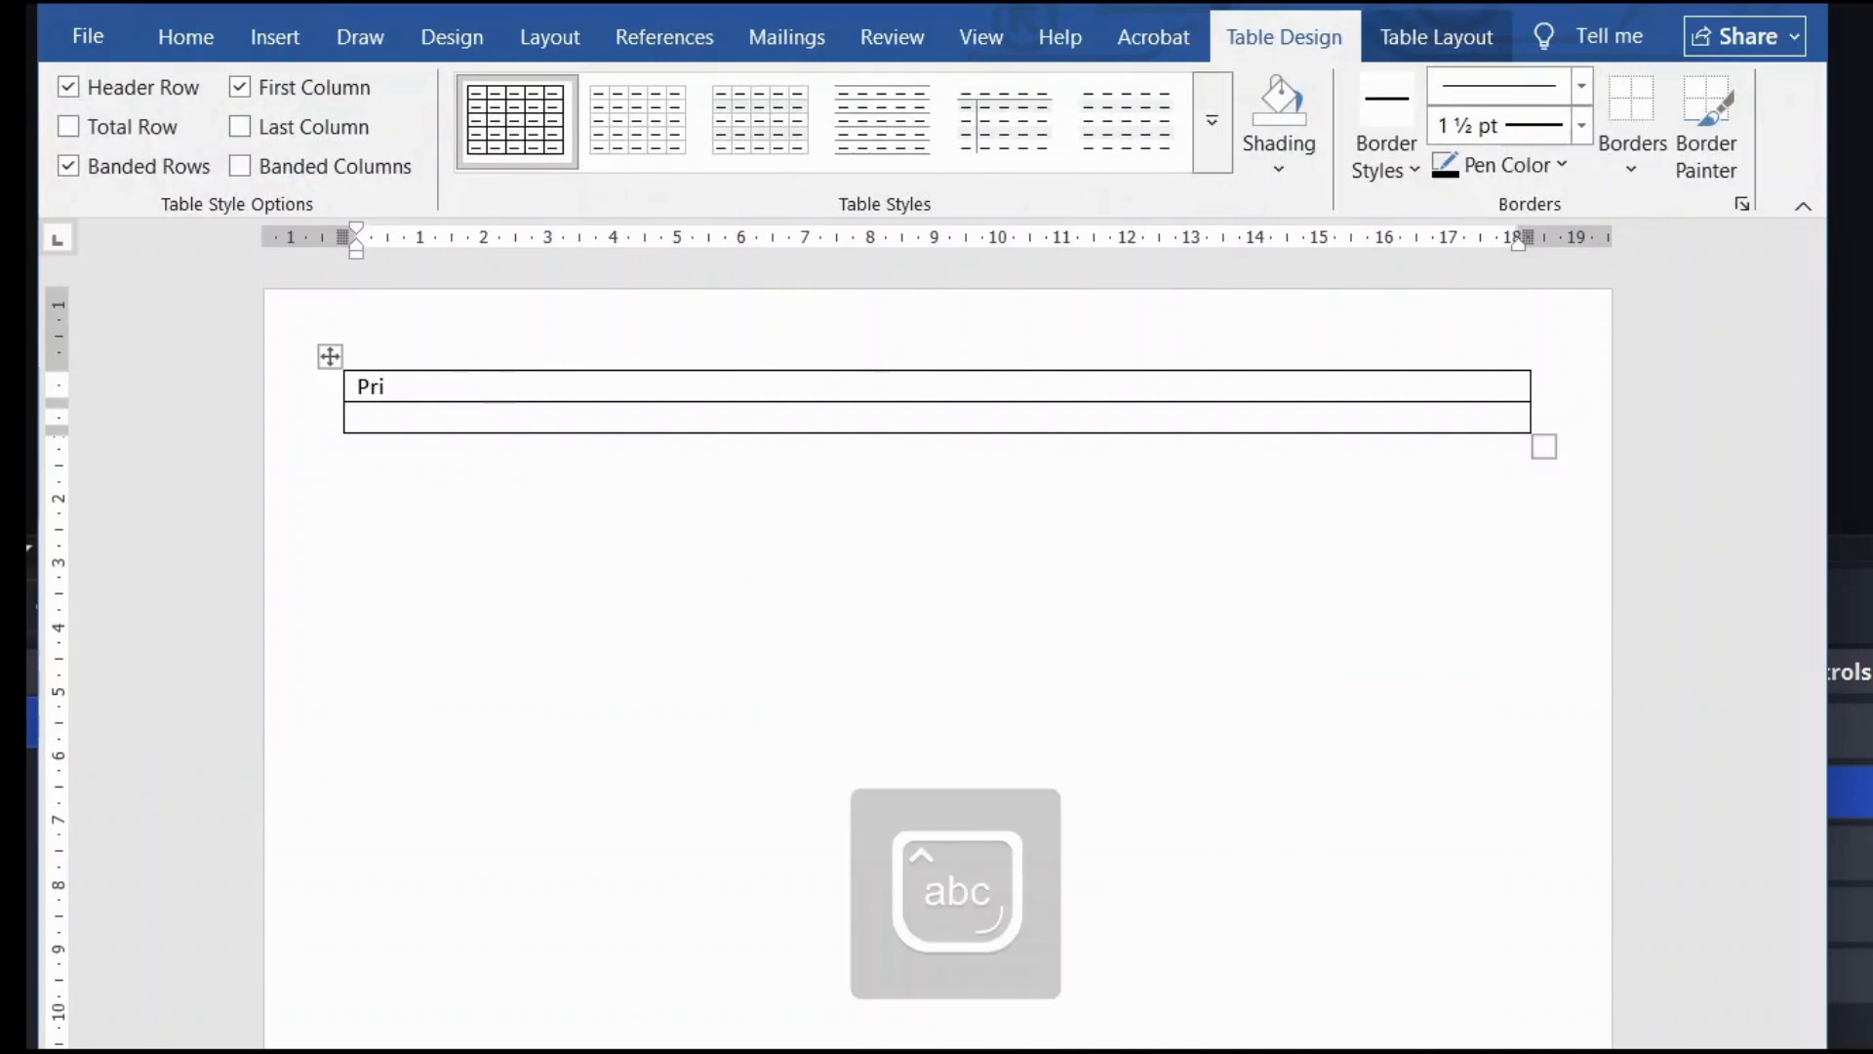
{"action": "type", "text": "ya"}
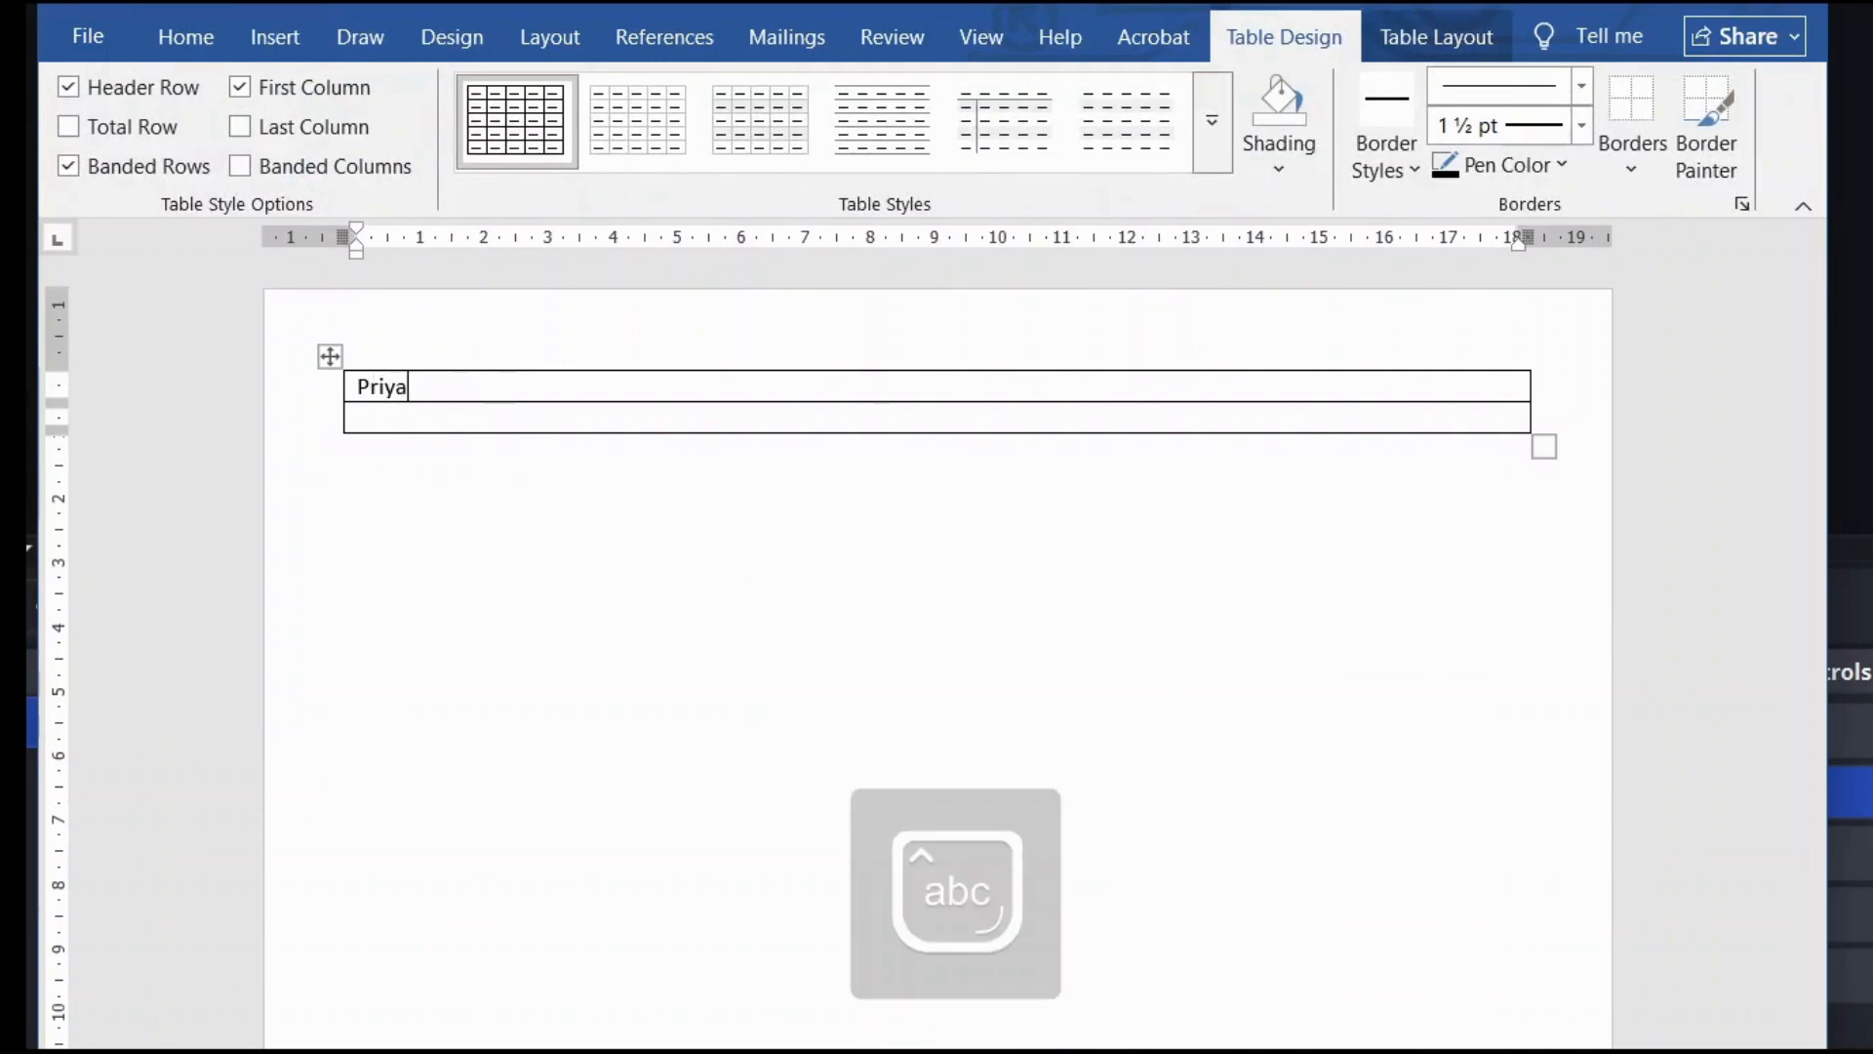
{"action": "left_click", "coordinate": [359, 387]}
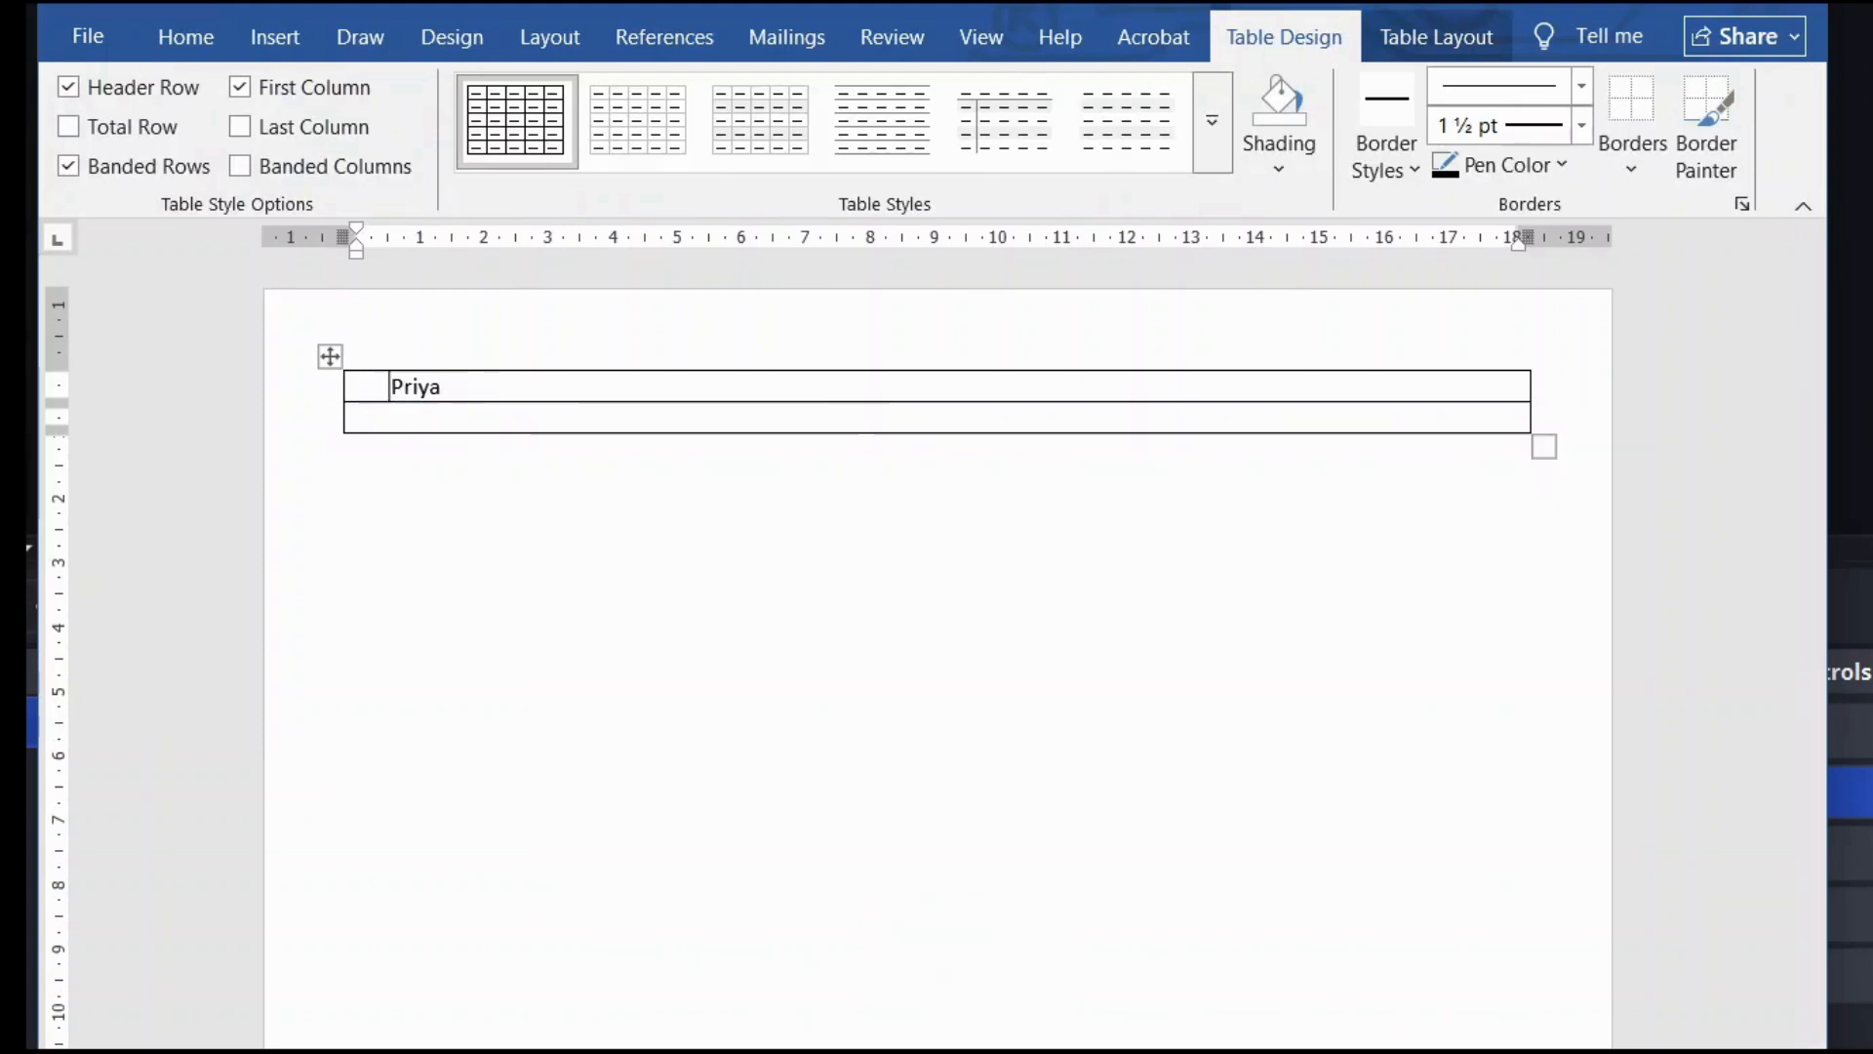
Step: Fill the second row with the phone number, e-mail address and a pasted LinkedIn link, separated by pipes
{"action": "left_click", "coordinate": [536, 420]}
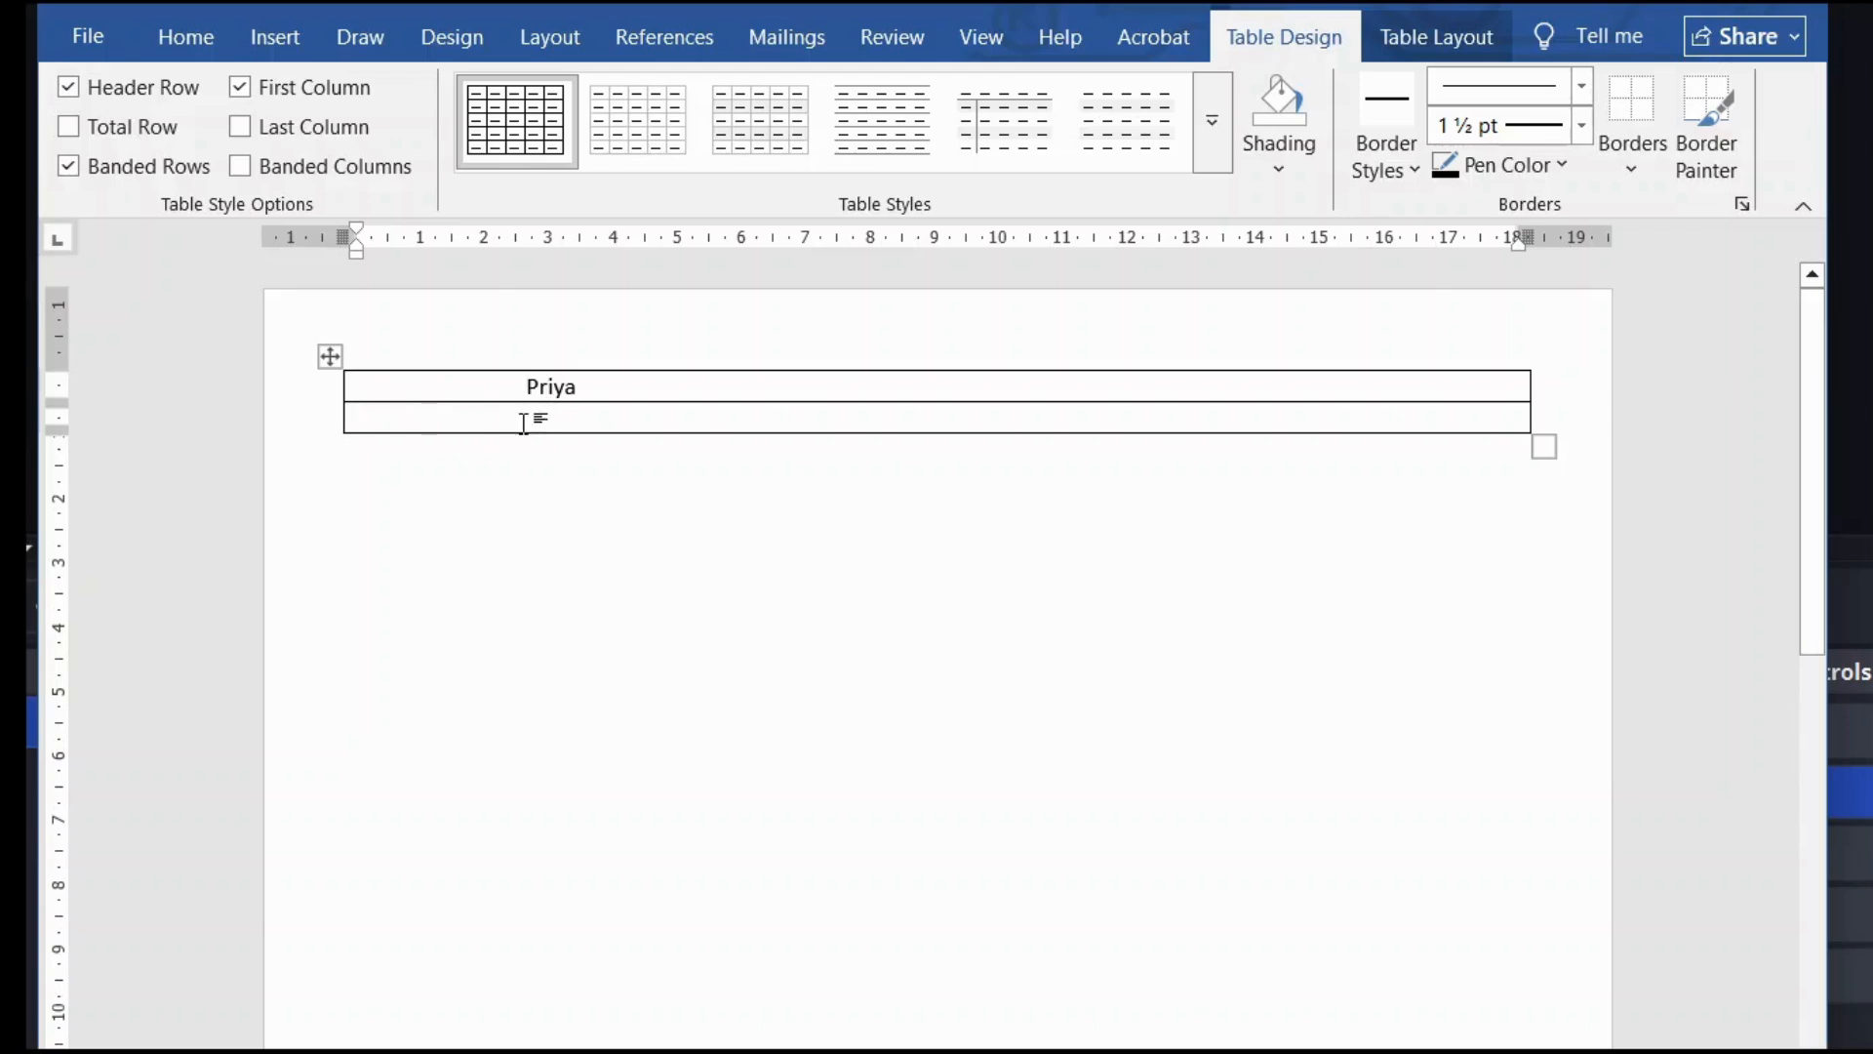
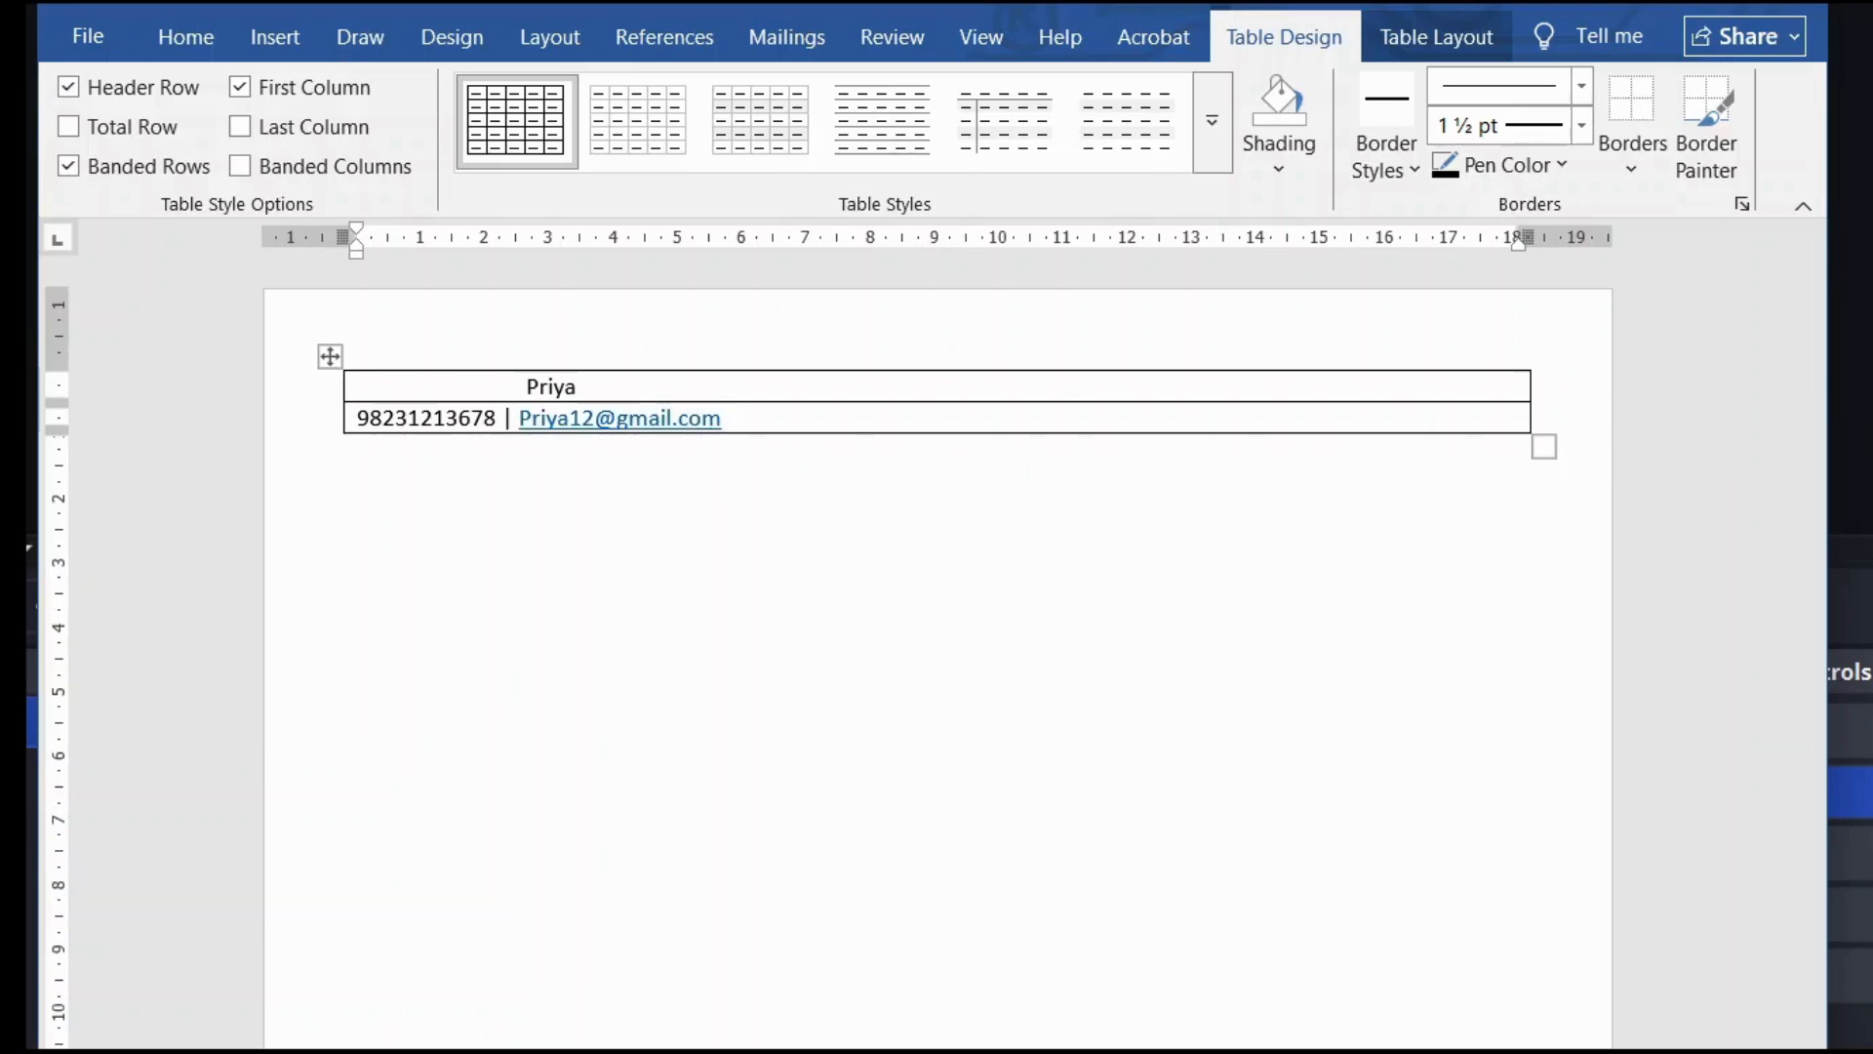
{"action": "type", "text": "|"}
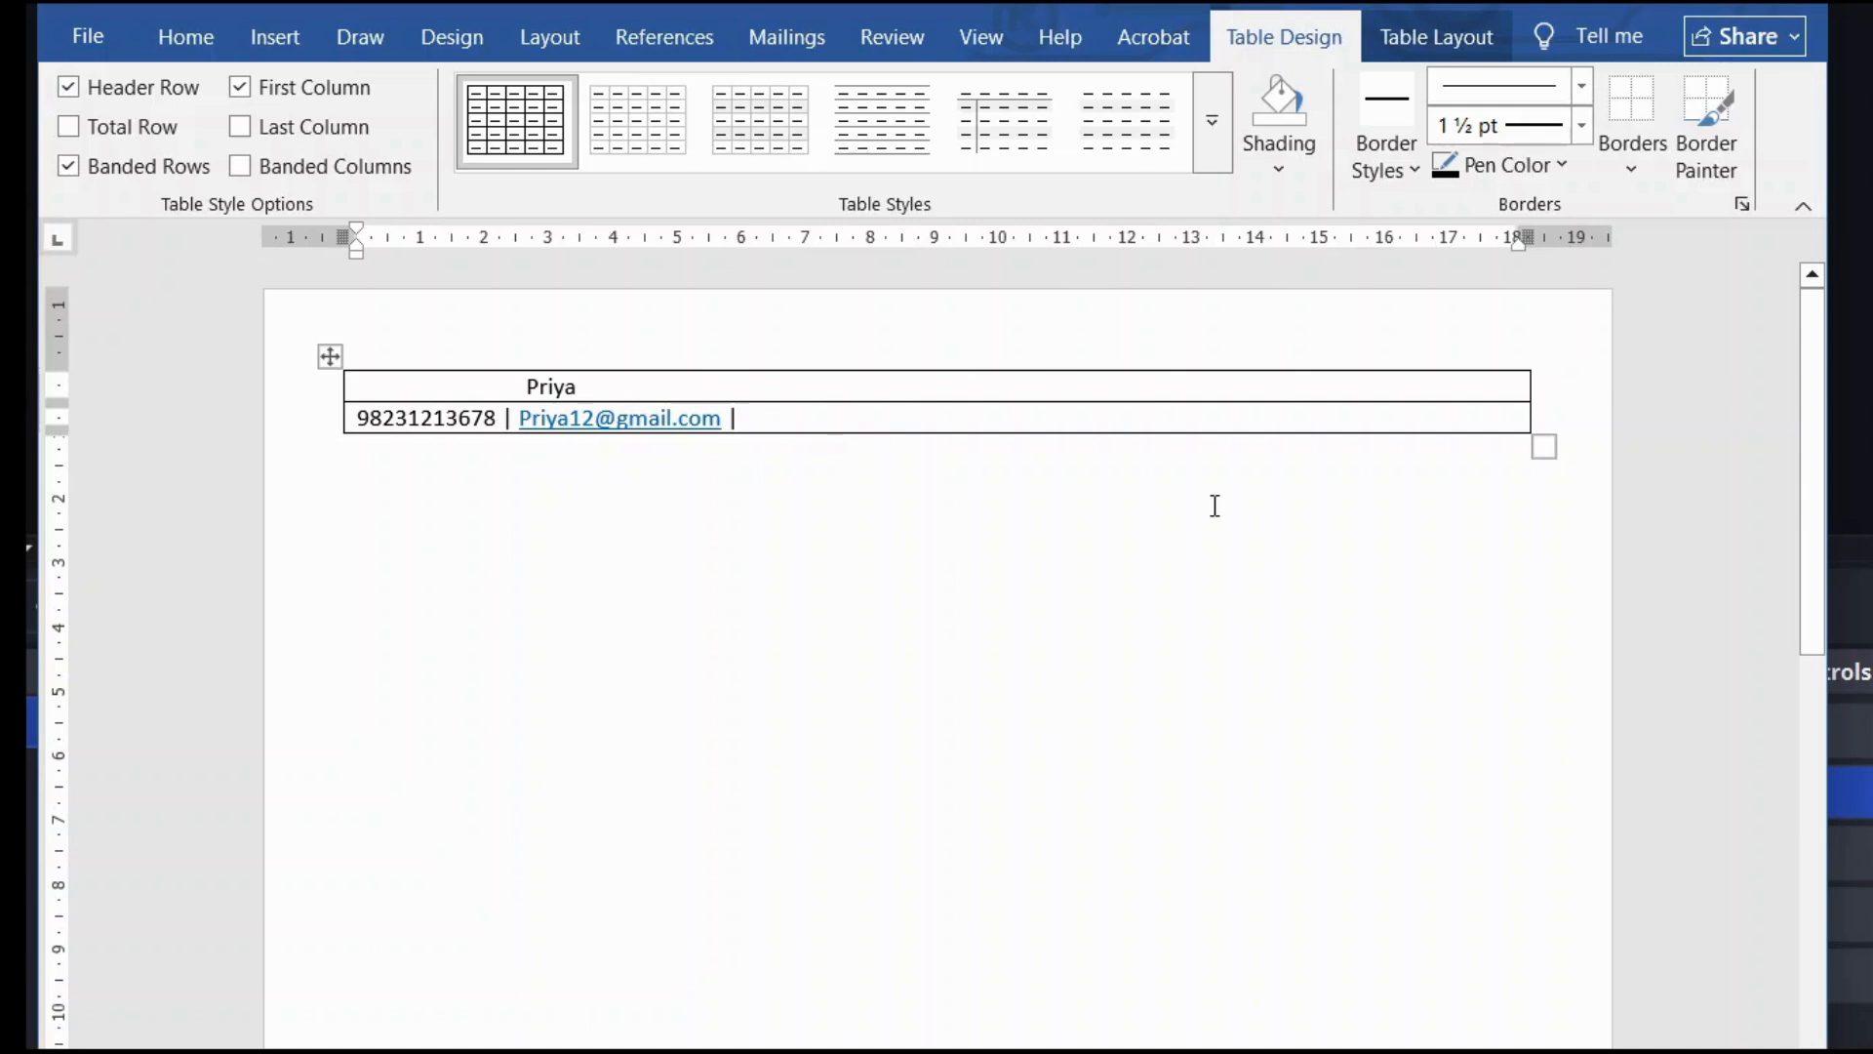
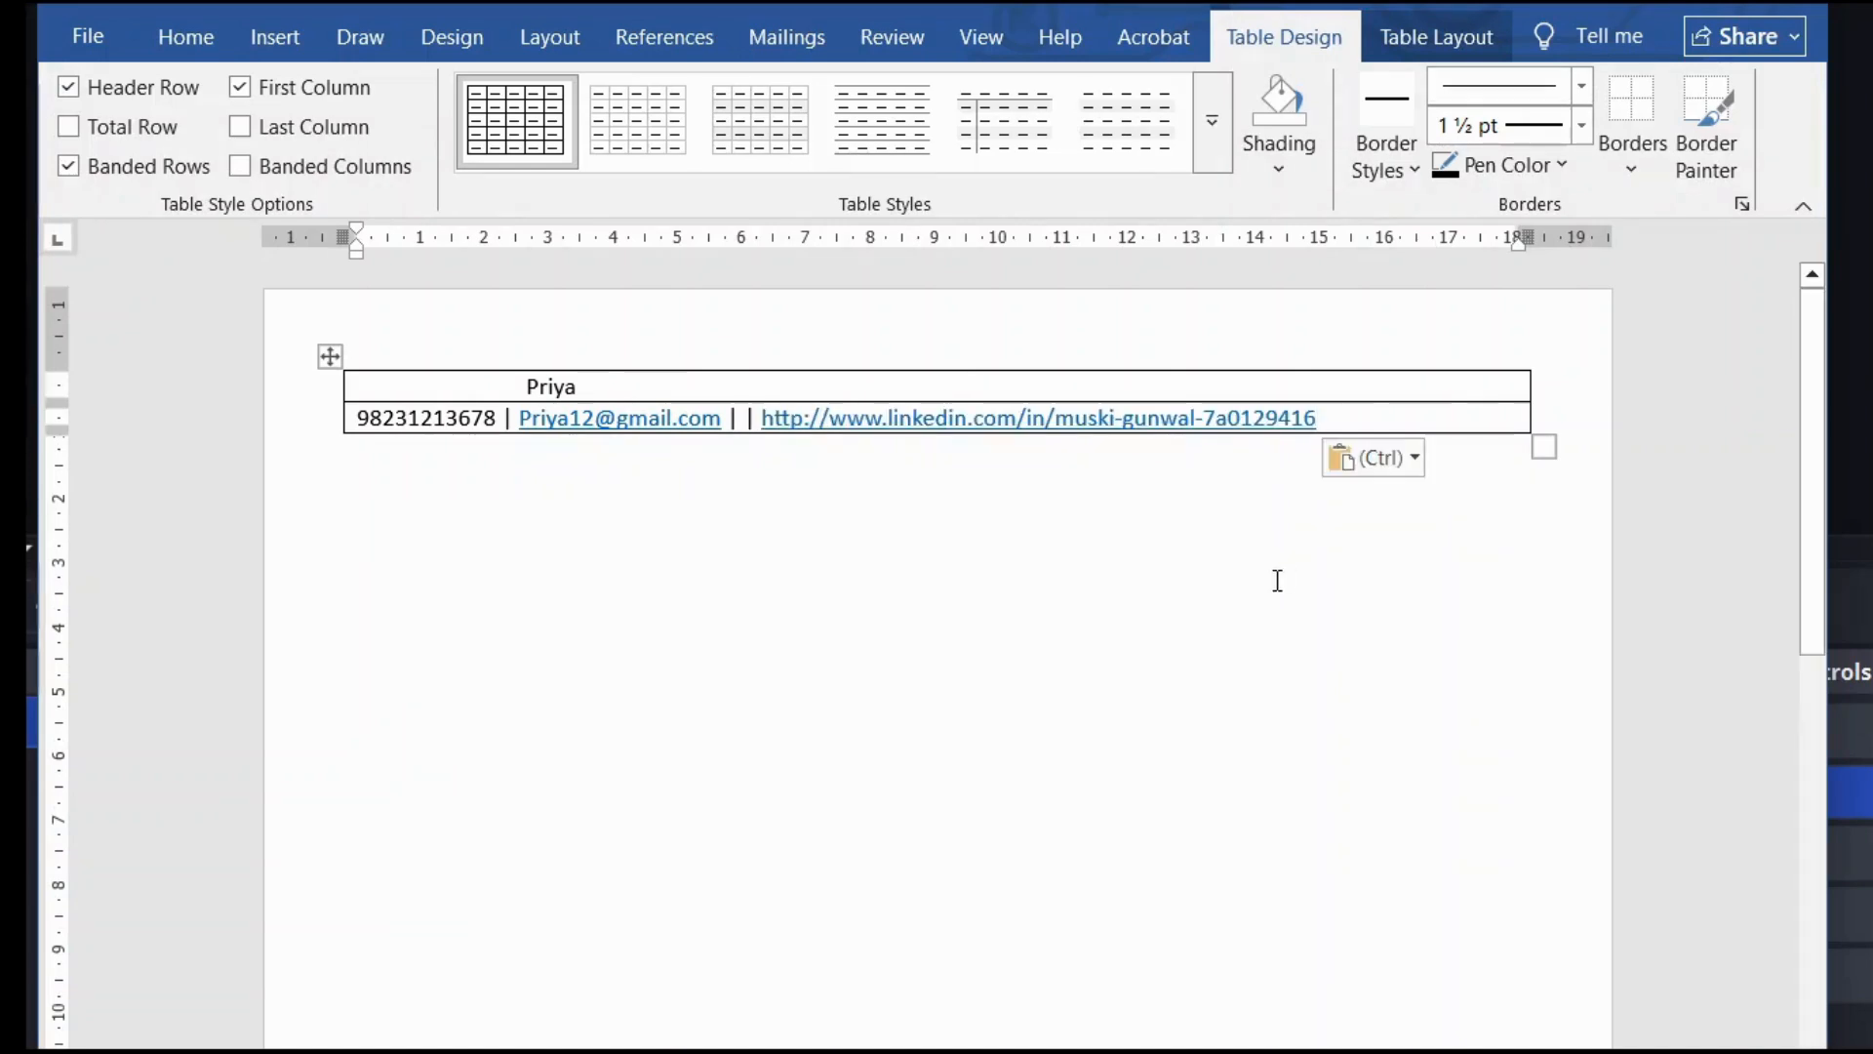
{"action": "left_click", "coordinate": [1104, 481]}
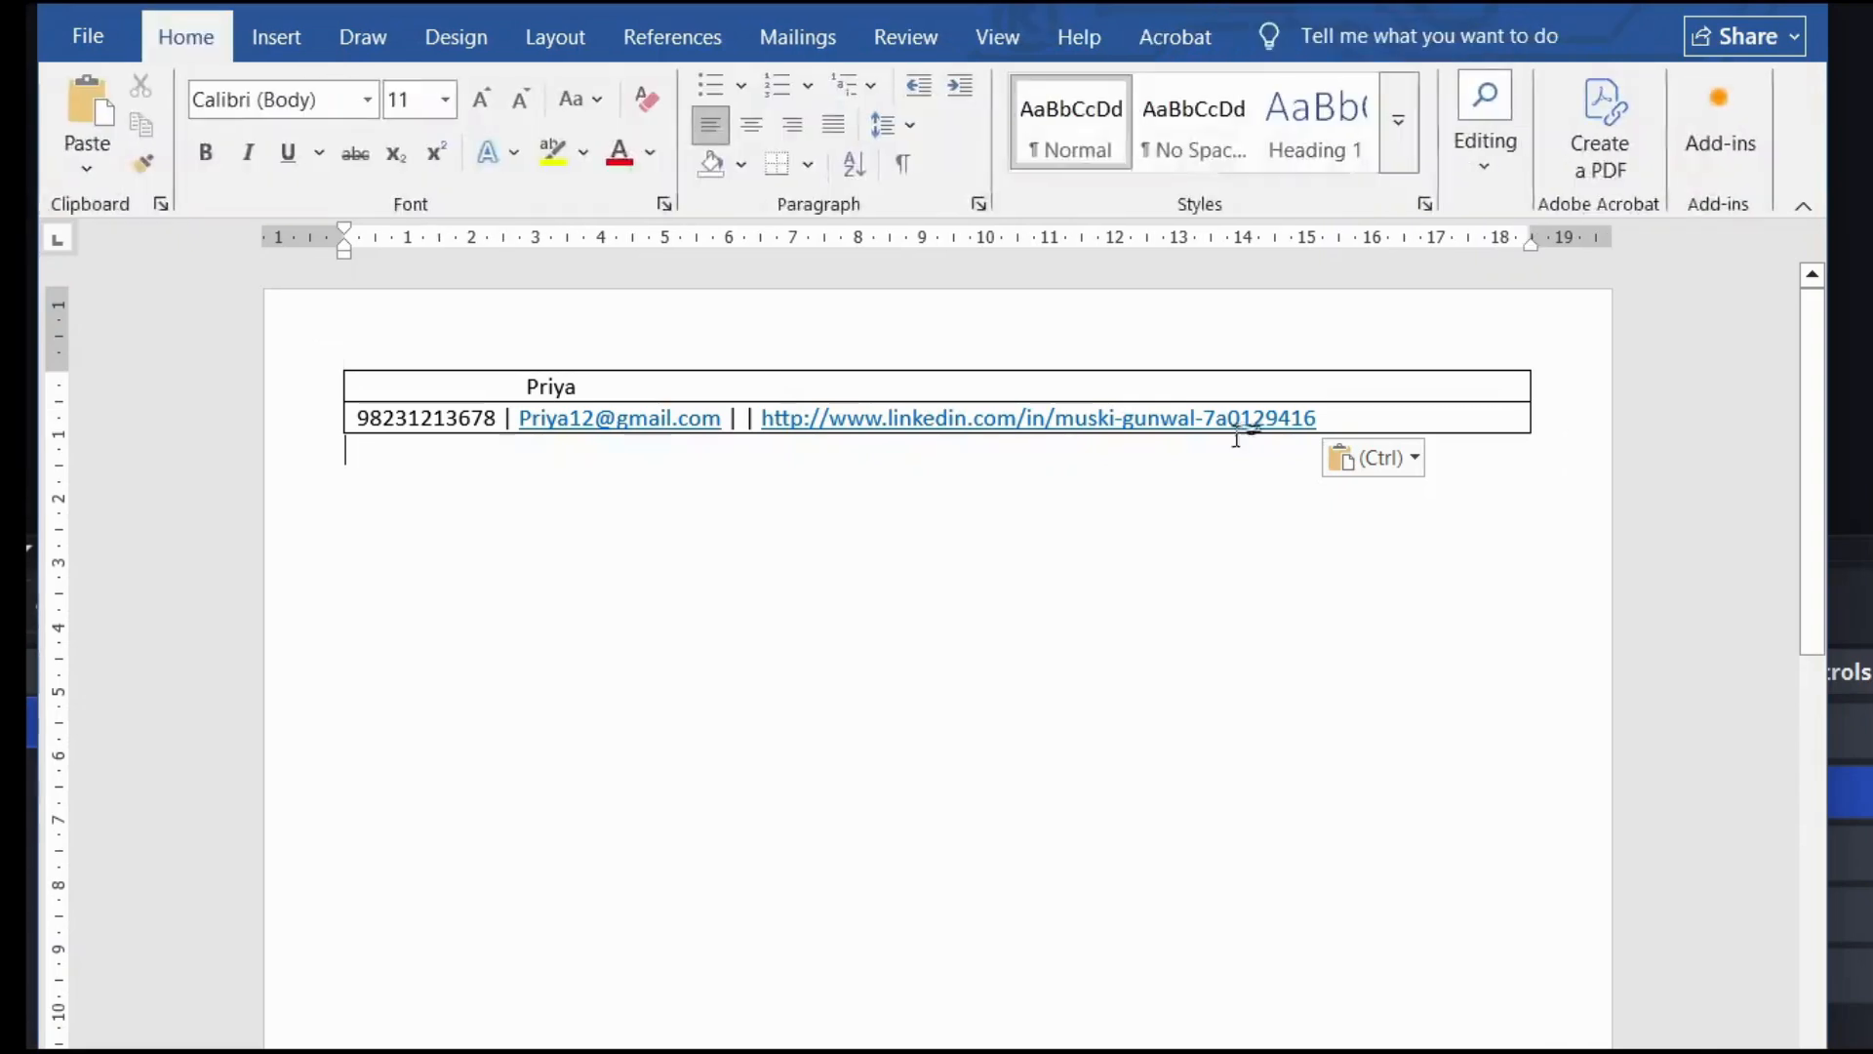
{"action": "left_click", "coordinate": [1341, 415]}
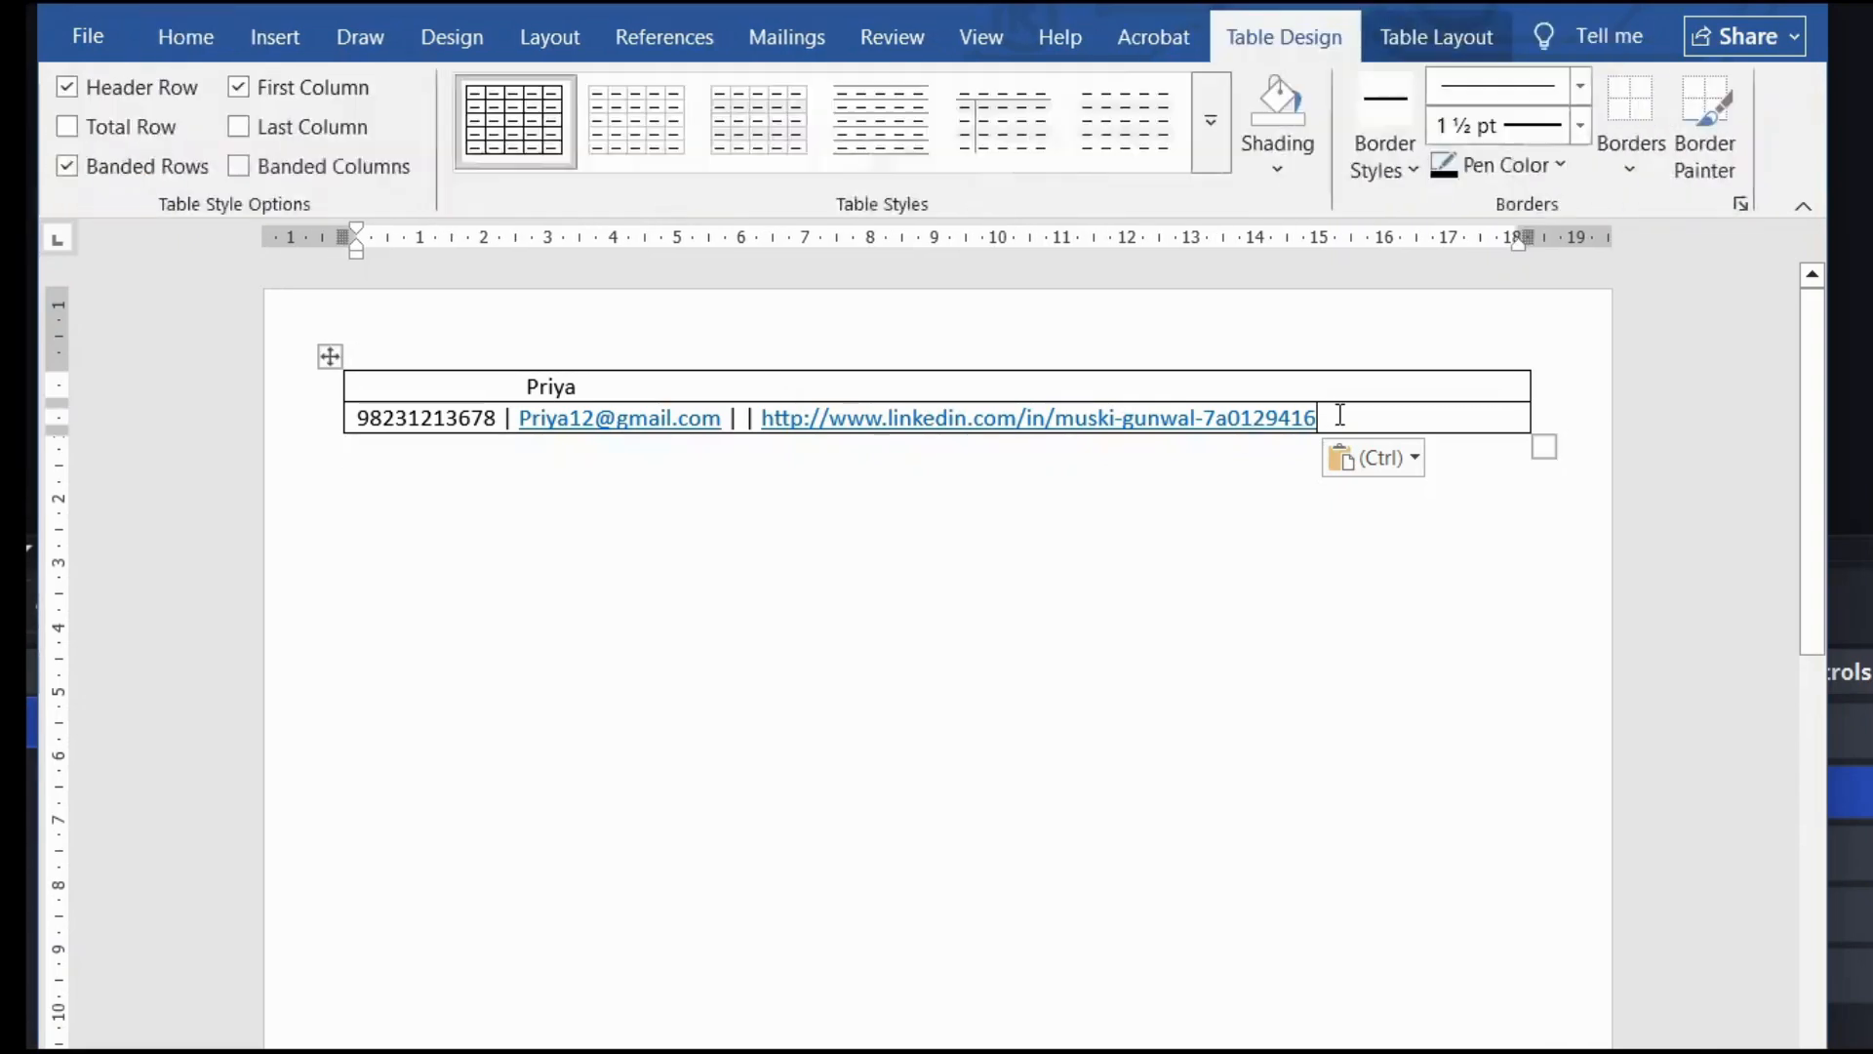
{"action": "left_click", "coordinate": [350, 422]}
{"action": "left_click", "coordinate": [355, 425]}
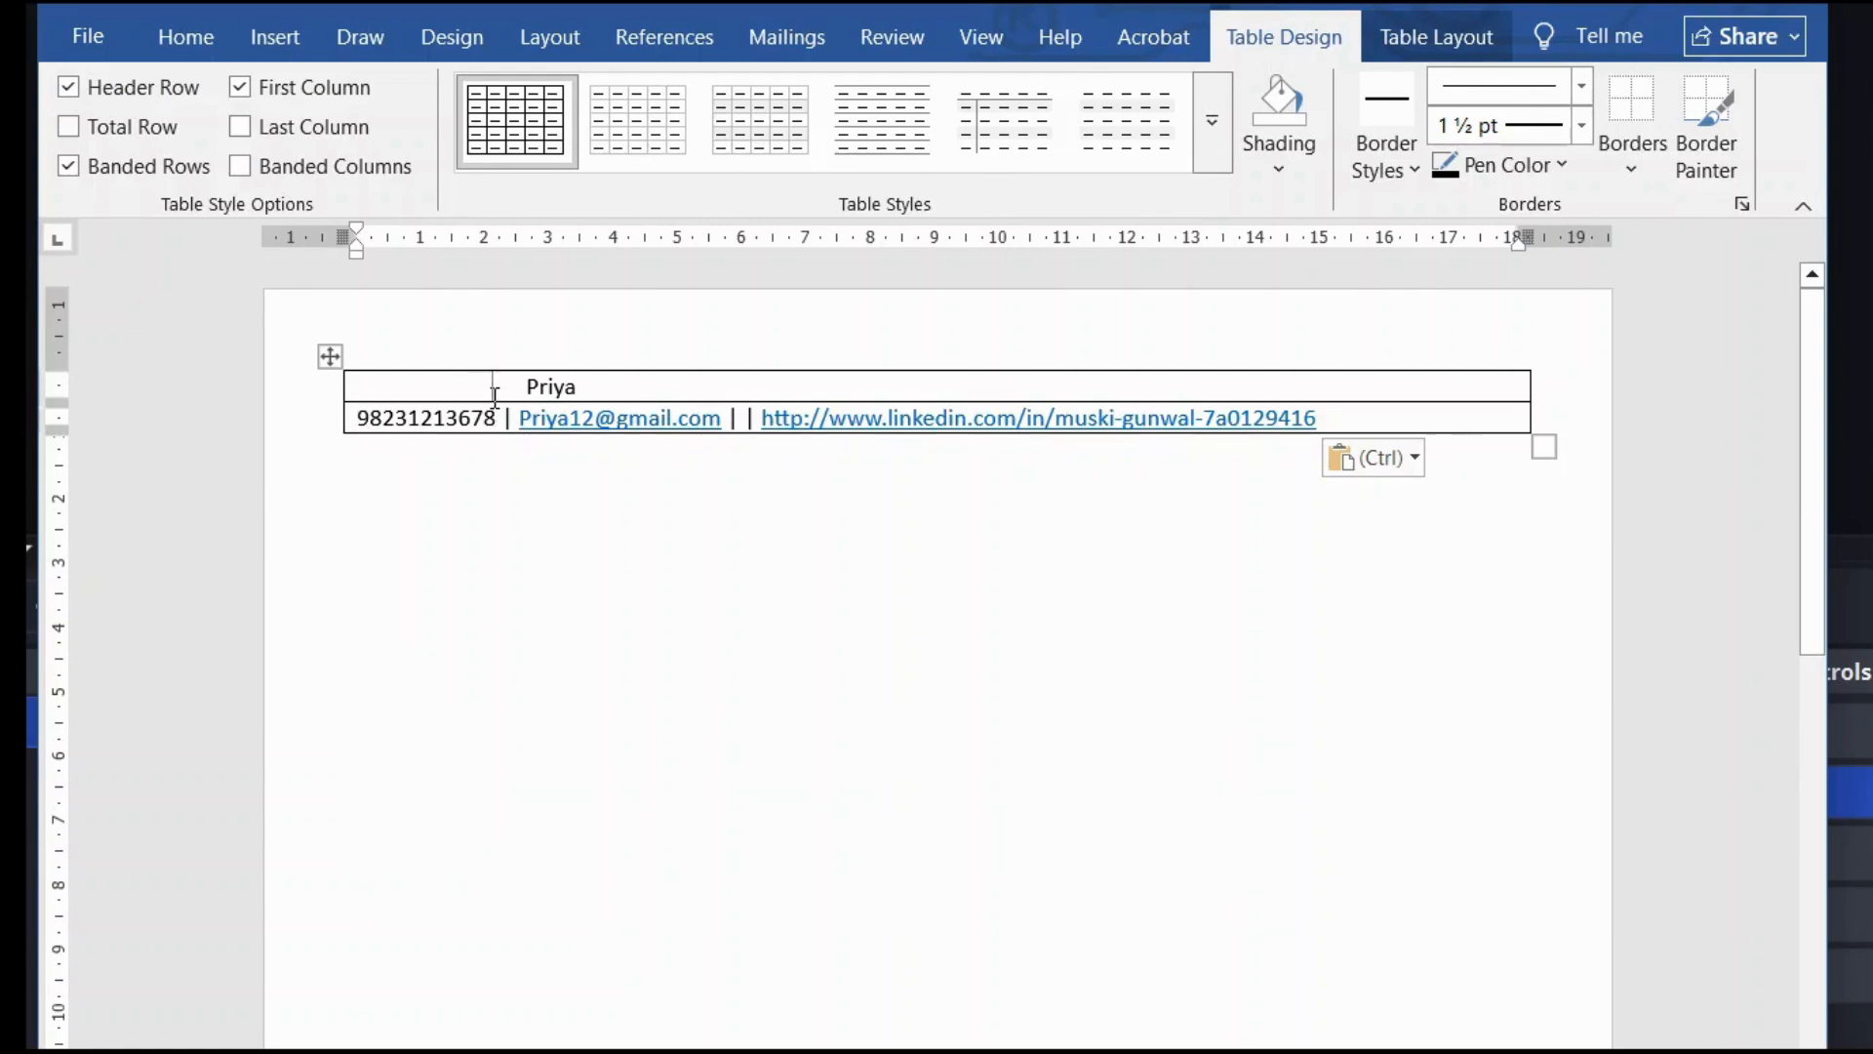
Step: Make the name 22 pt bold and centre it in the top row
{"action": "triple_click", "coordinate": [534, 383]}
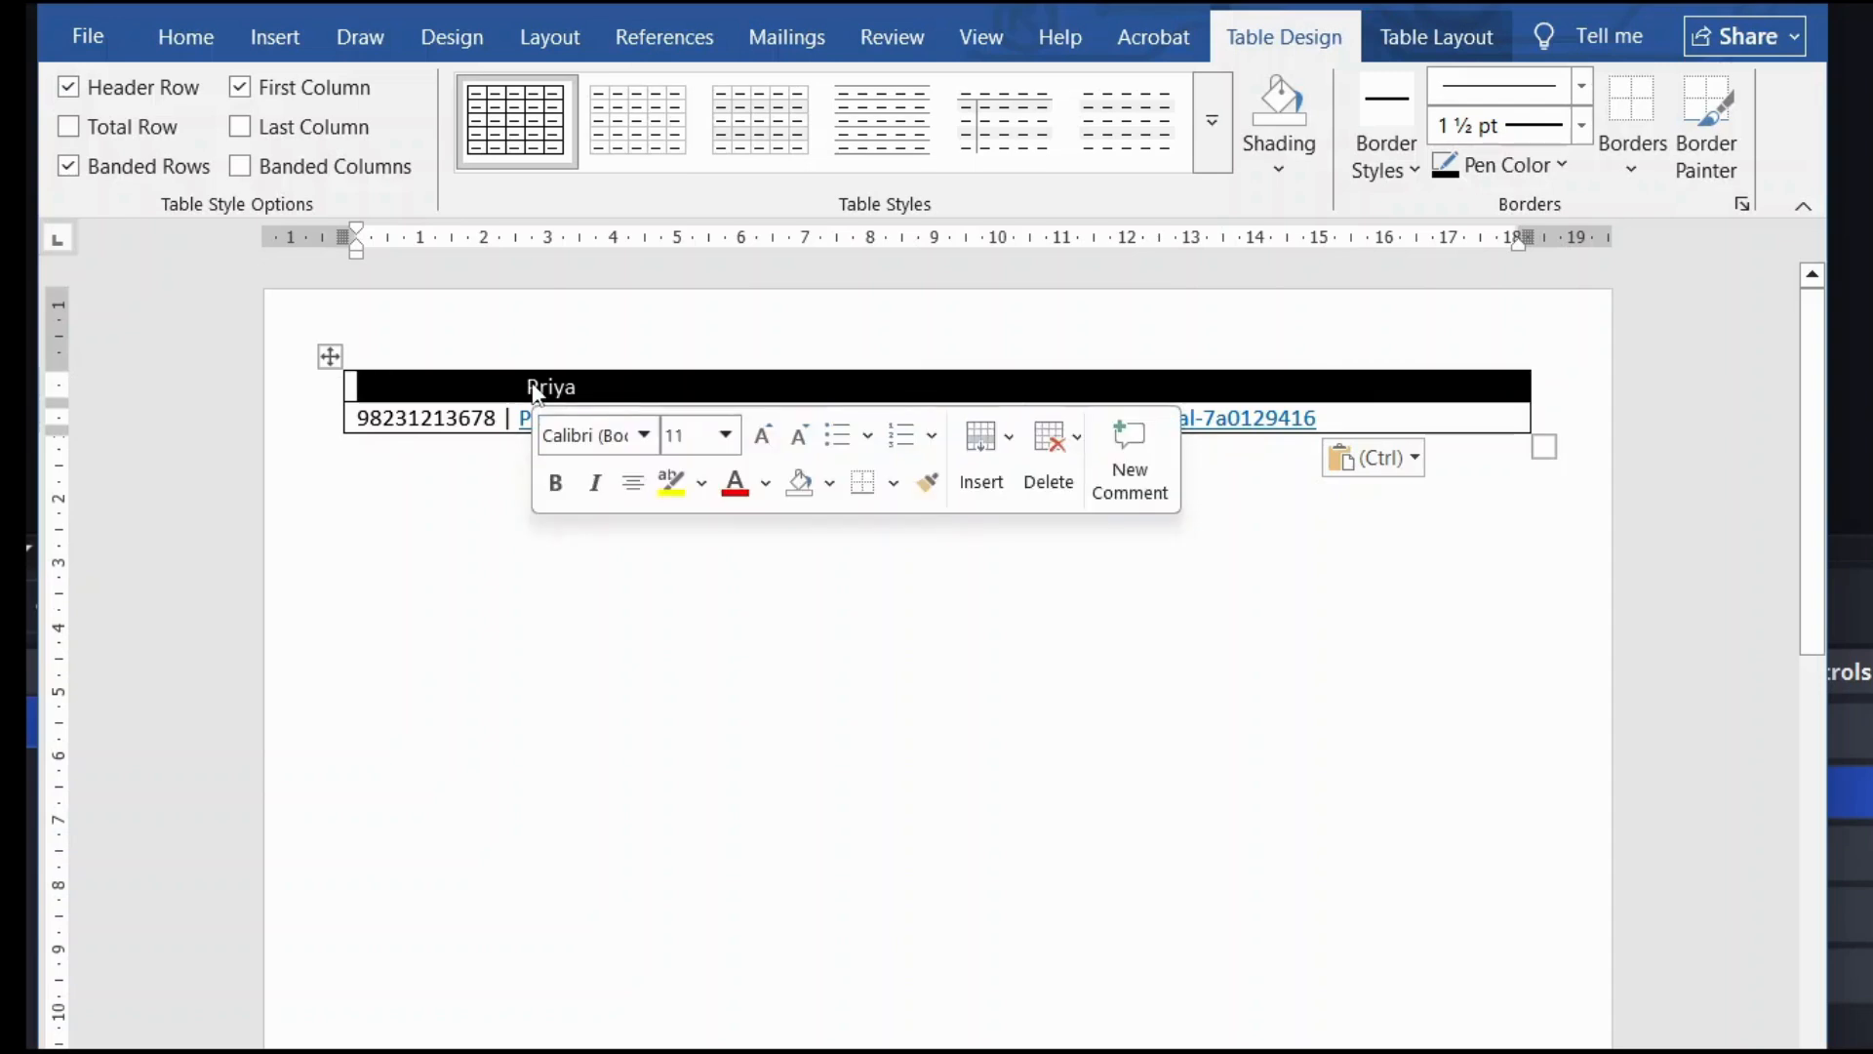
{"action": "left_click", "coordinate": [532, 387]}
{"action": "double_click", "coordinate": [534, 388]}
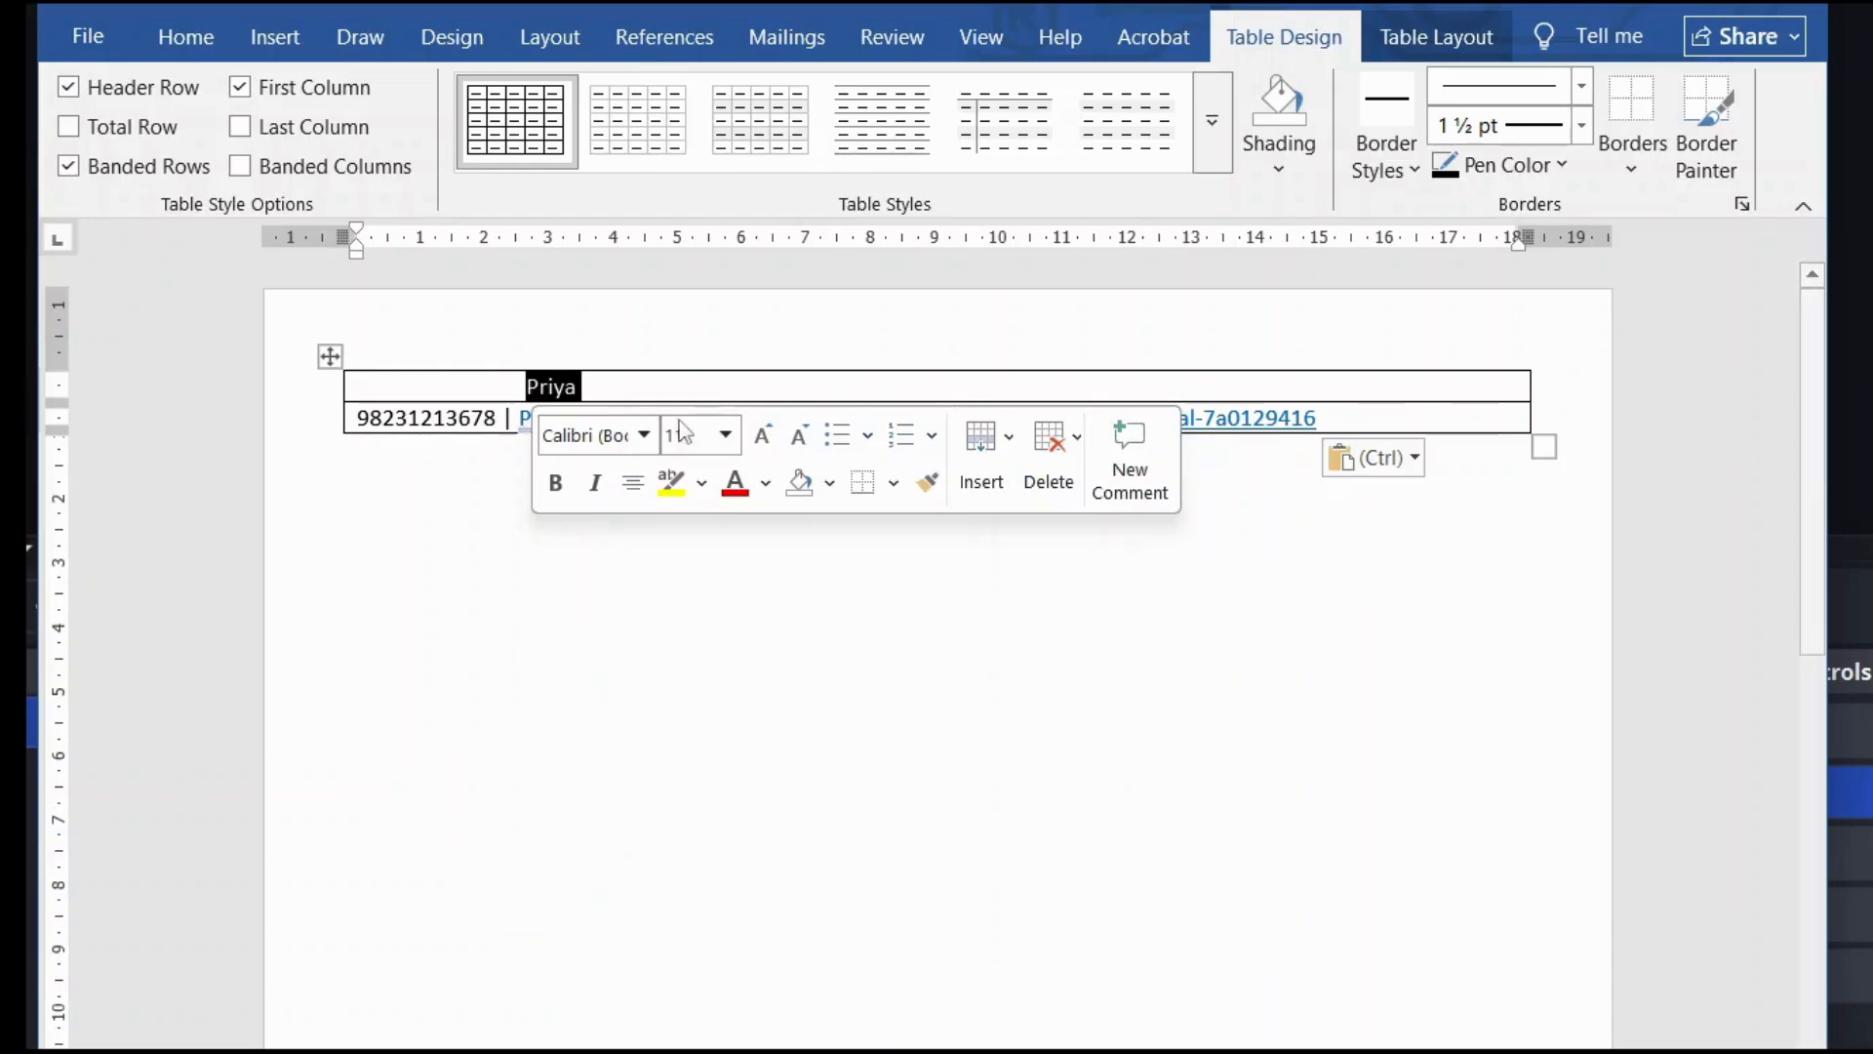
{"action": "left_click", "coordinate": [725, 435]}
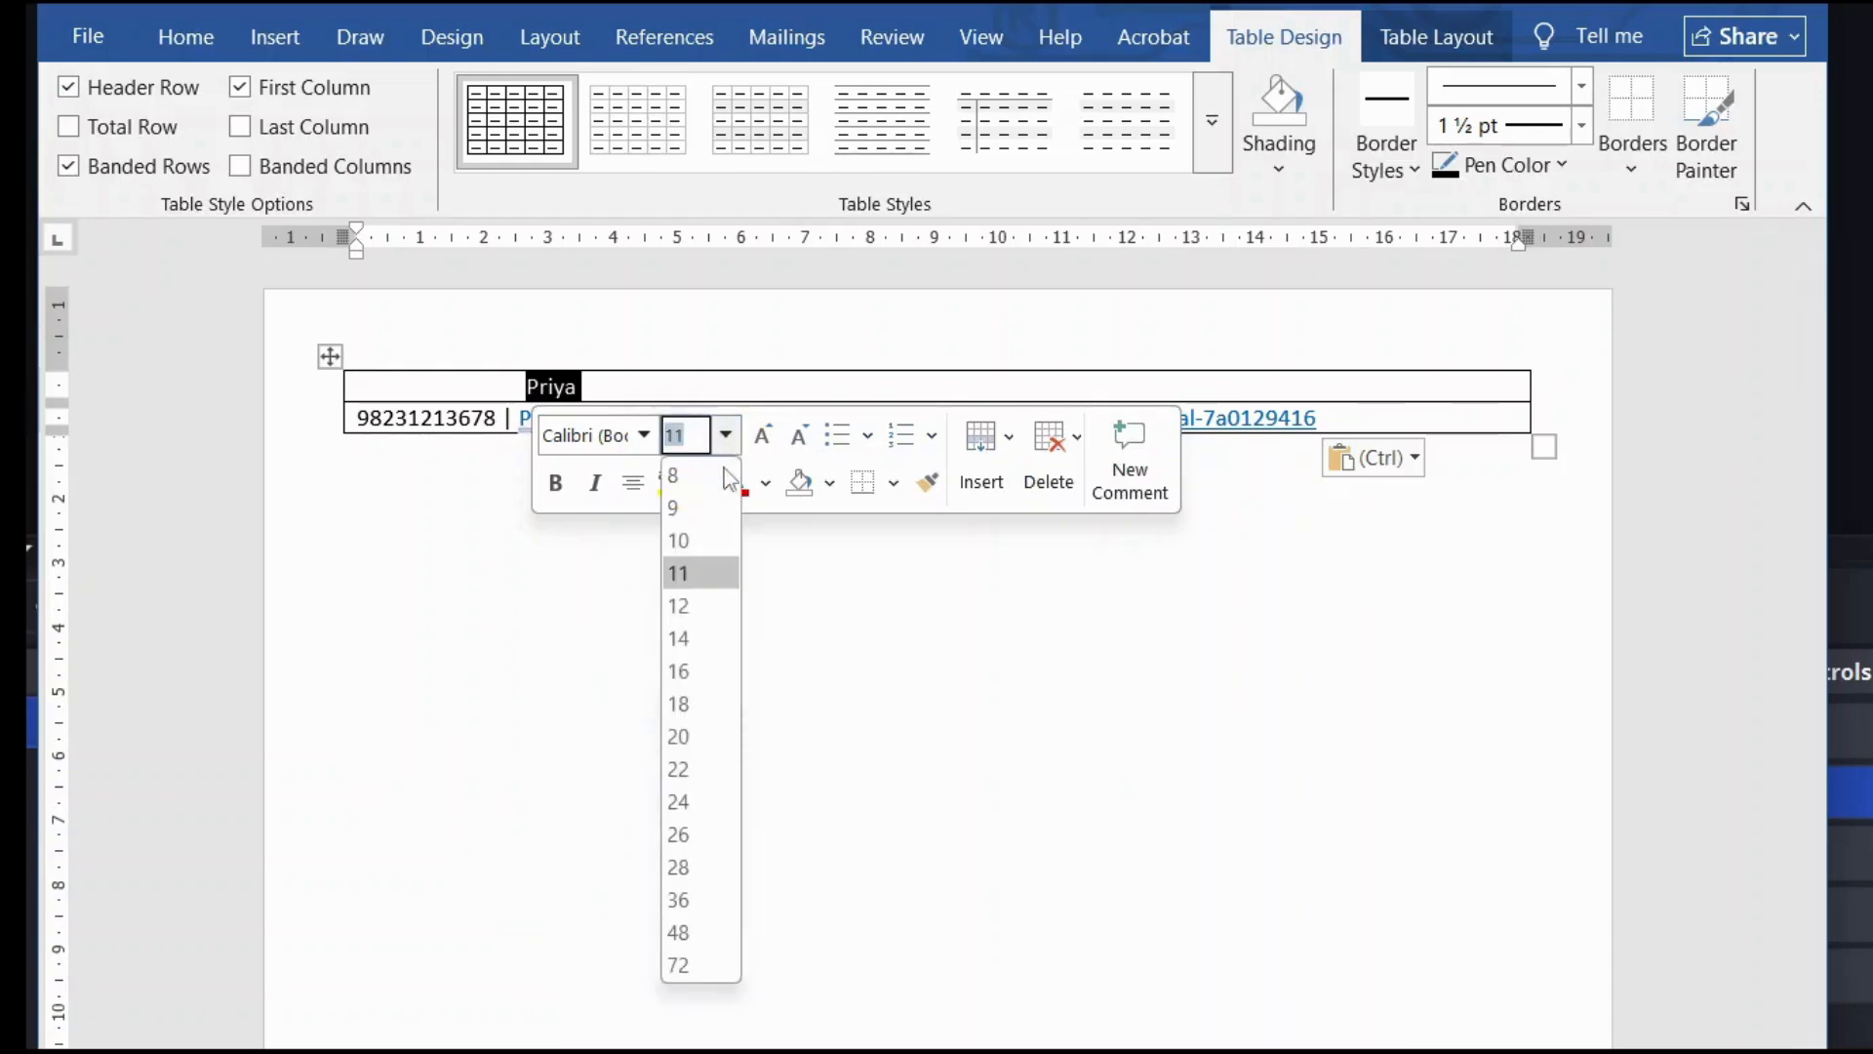
{"action": "left_click", "coordinate": [700, 767]}
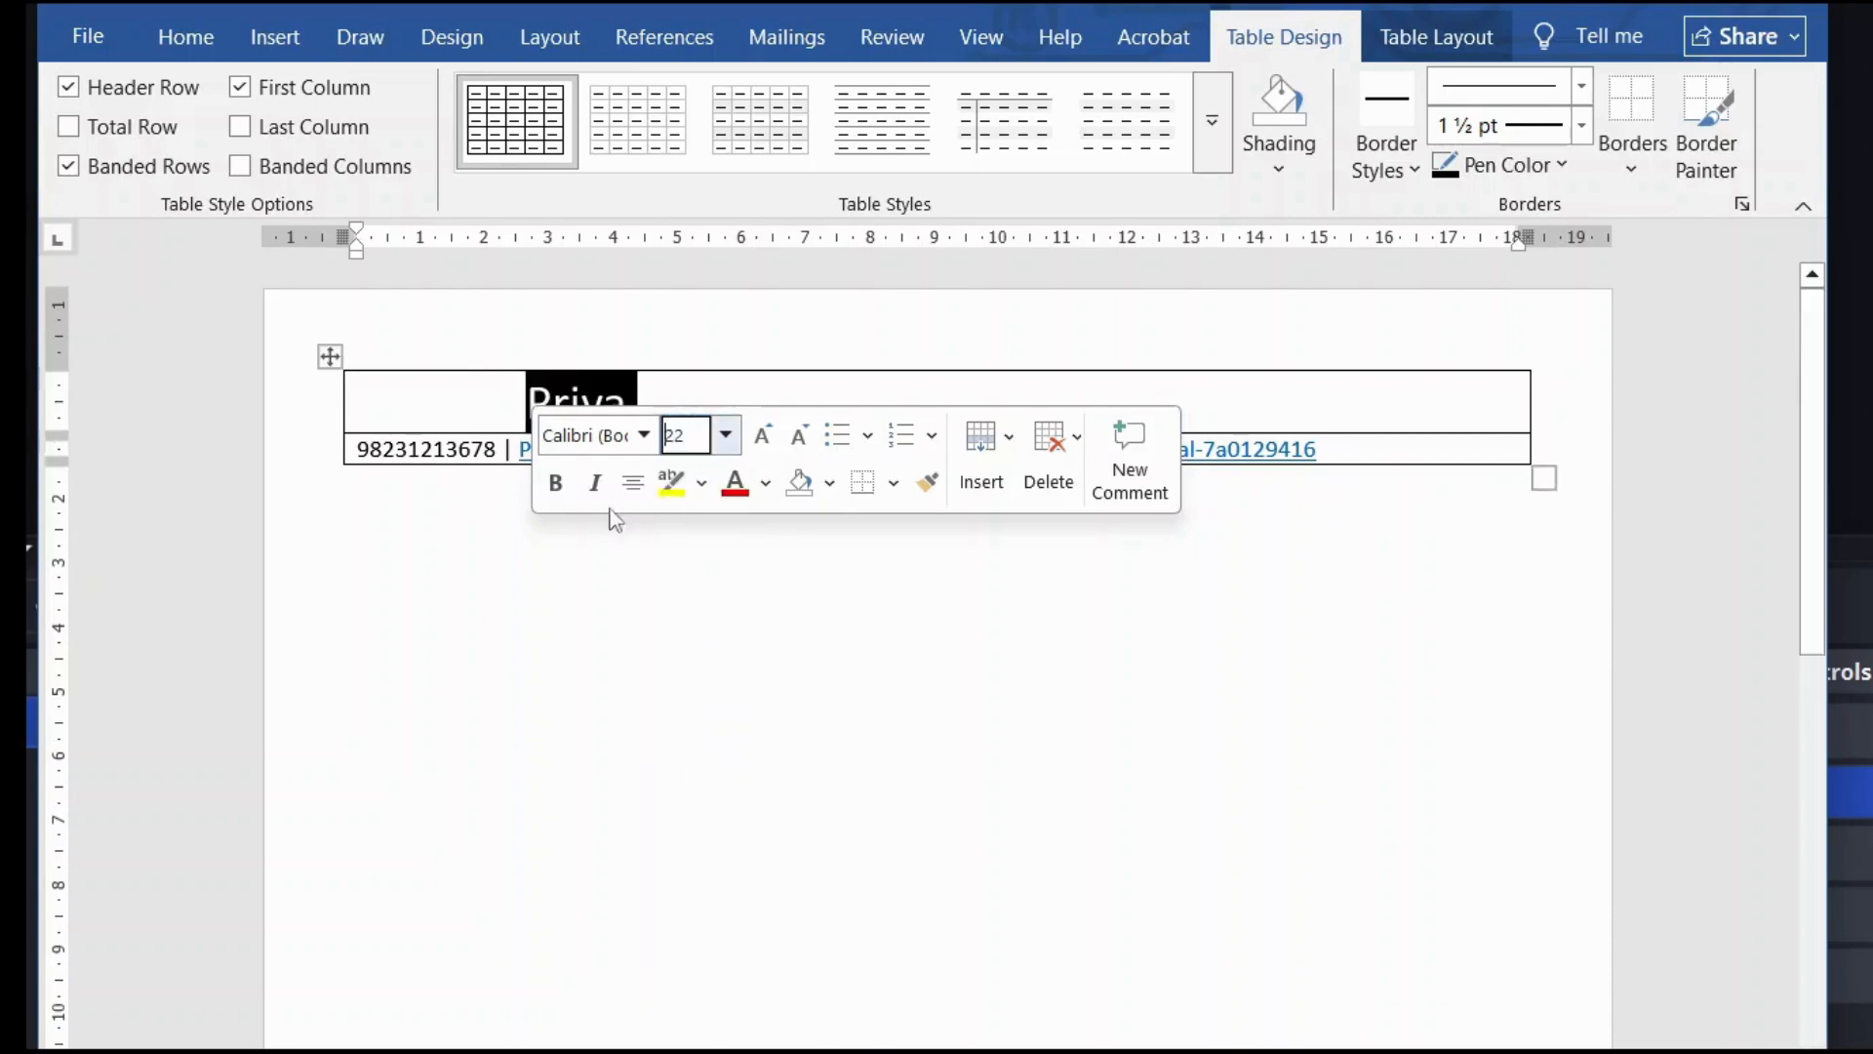
{"action": "left_click", "coordinate": [555, 482]}
{"action": "left_click", "coordinate": [621, 616]}
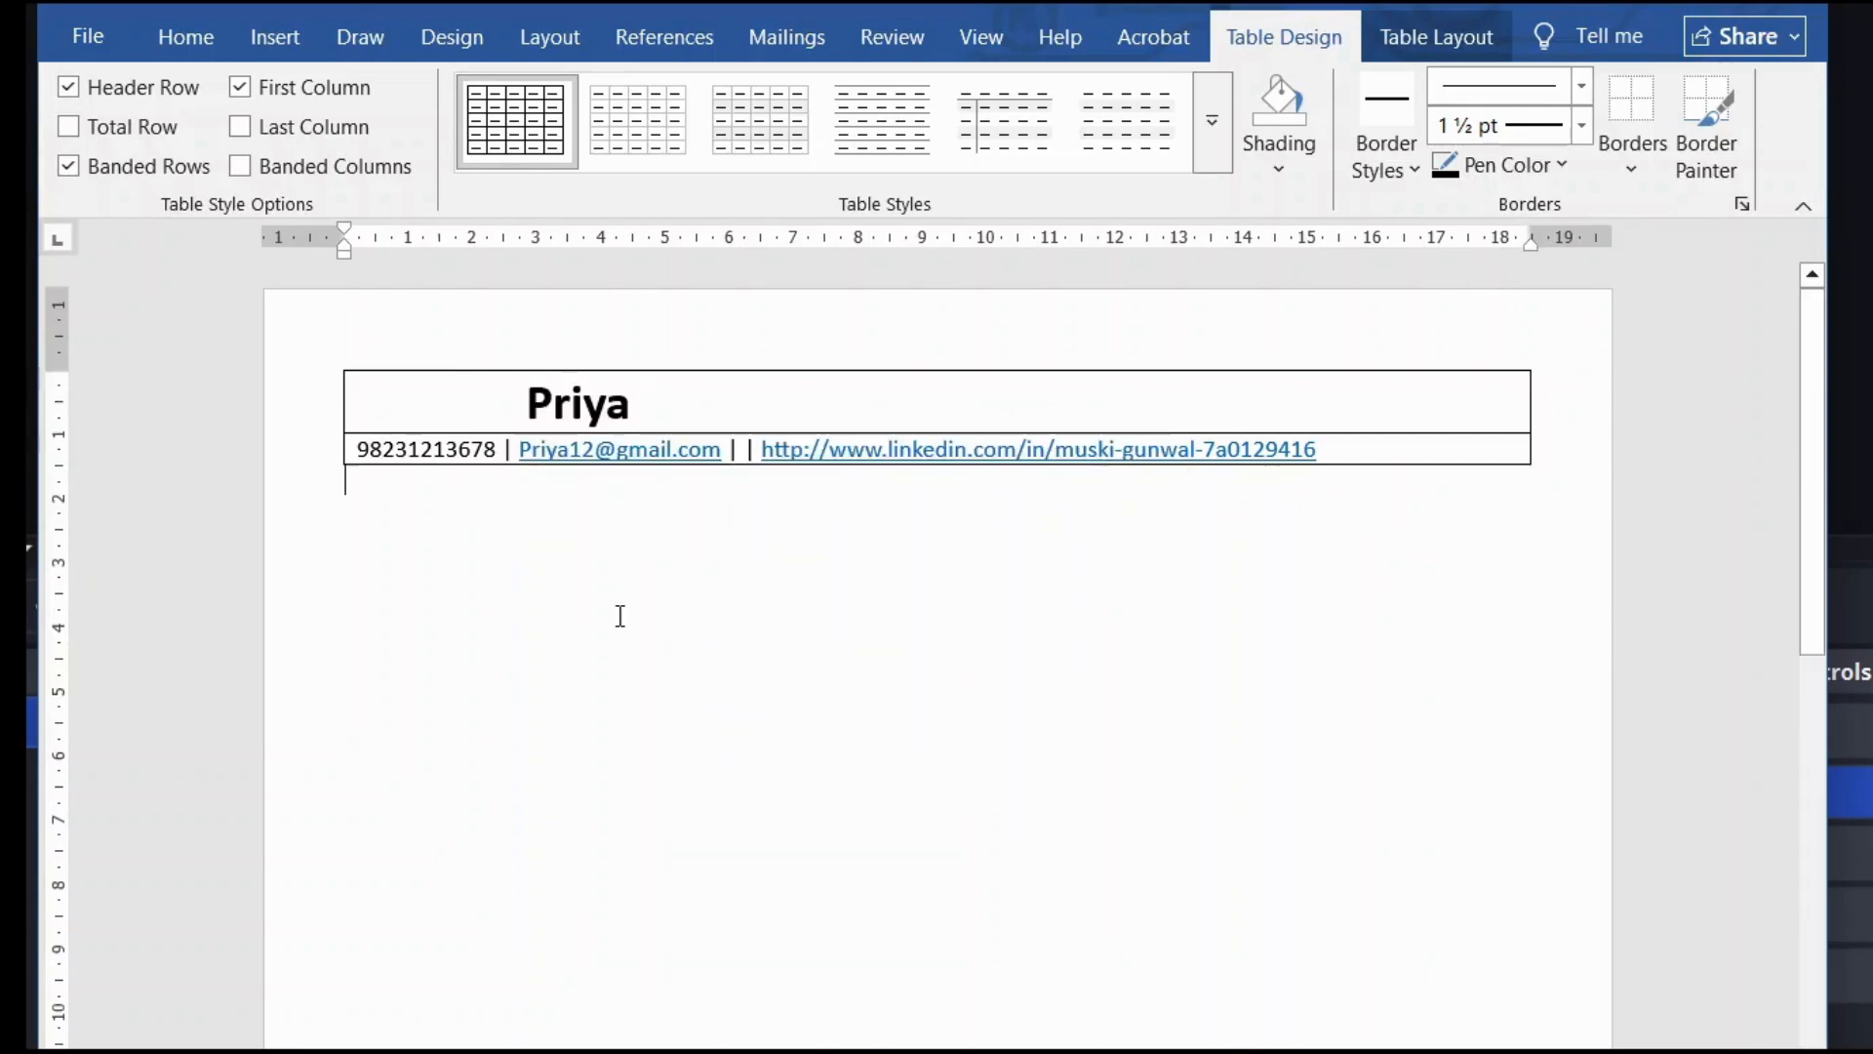
{"action": "left_click", "coordinate": [519, 404]}
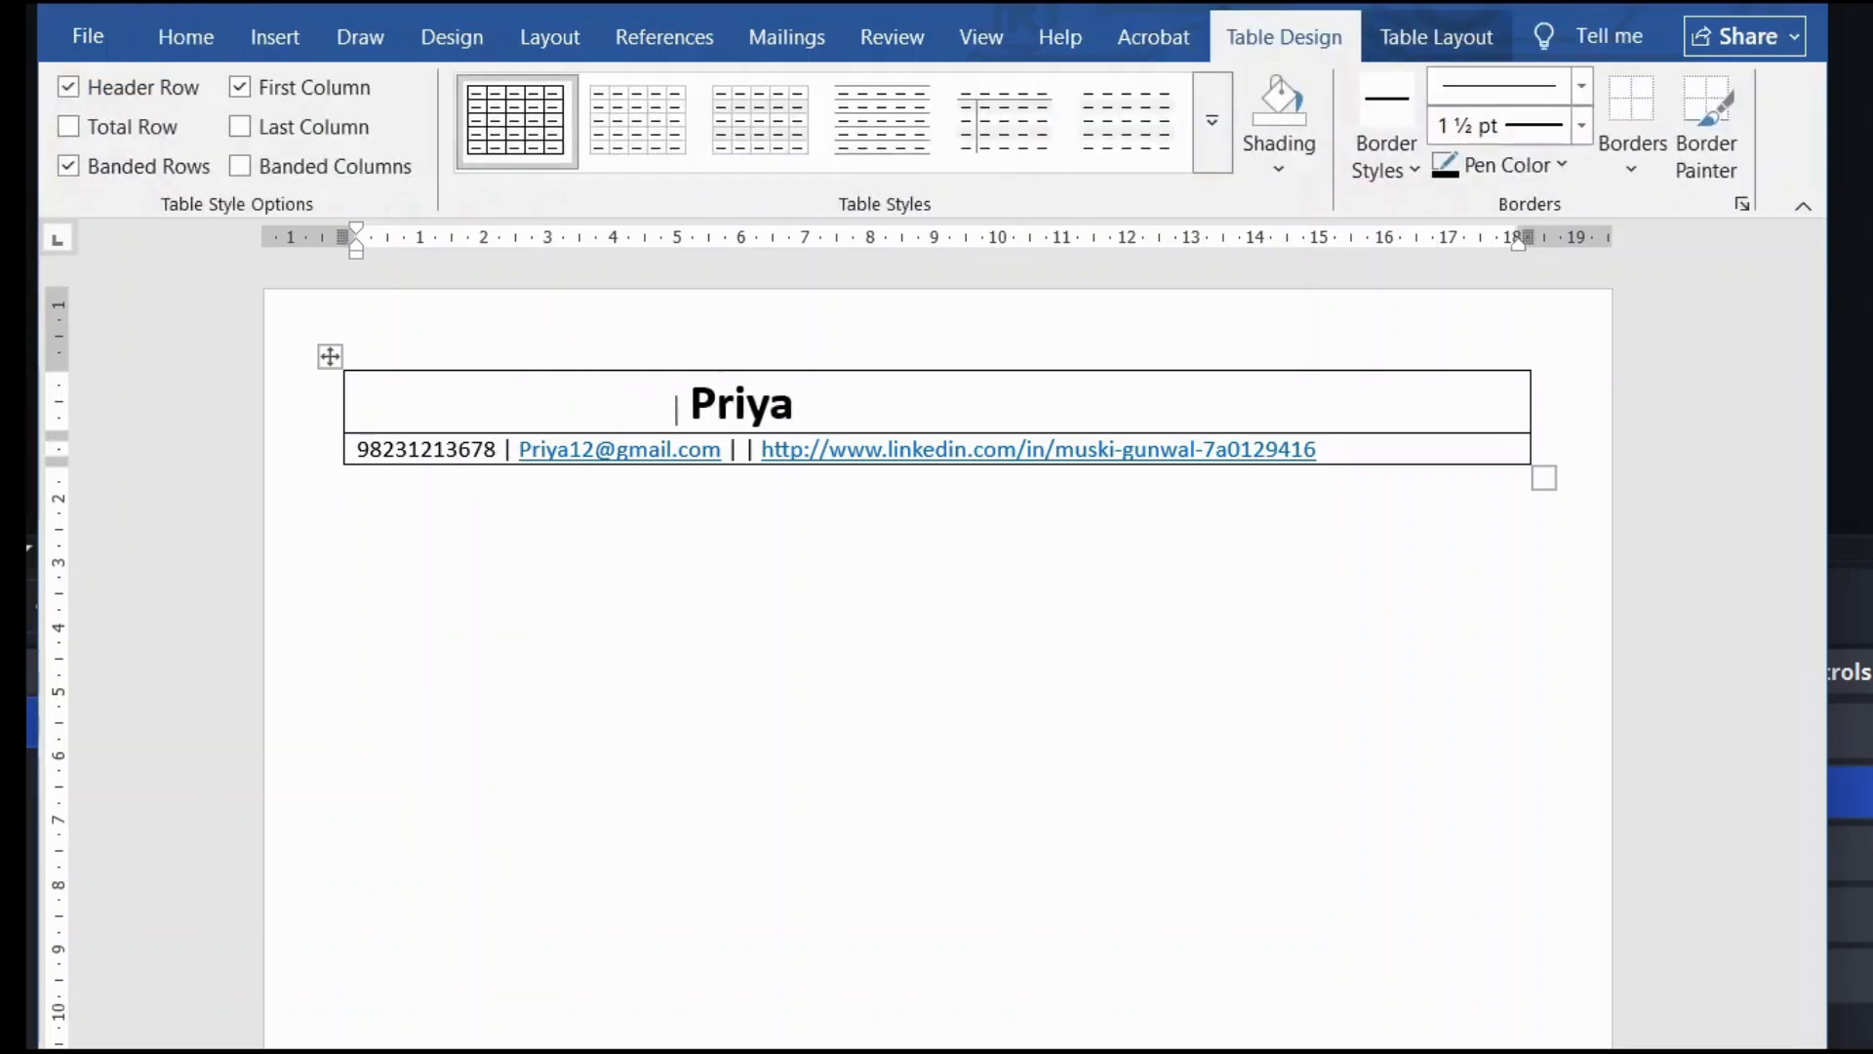
{"action": "key", "text": "BackSpace"}
{"action": "key", "text": "BackSpace"}
{"action": "key", "text": "BackSpace"}
{"action": "key", "text": "BackSpace"}
{"action": "key", "text": "BackSpace"}
{"action": "key", "text": "BackSpace"}
{"action": "key", "text": "BackSpace"}
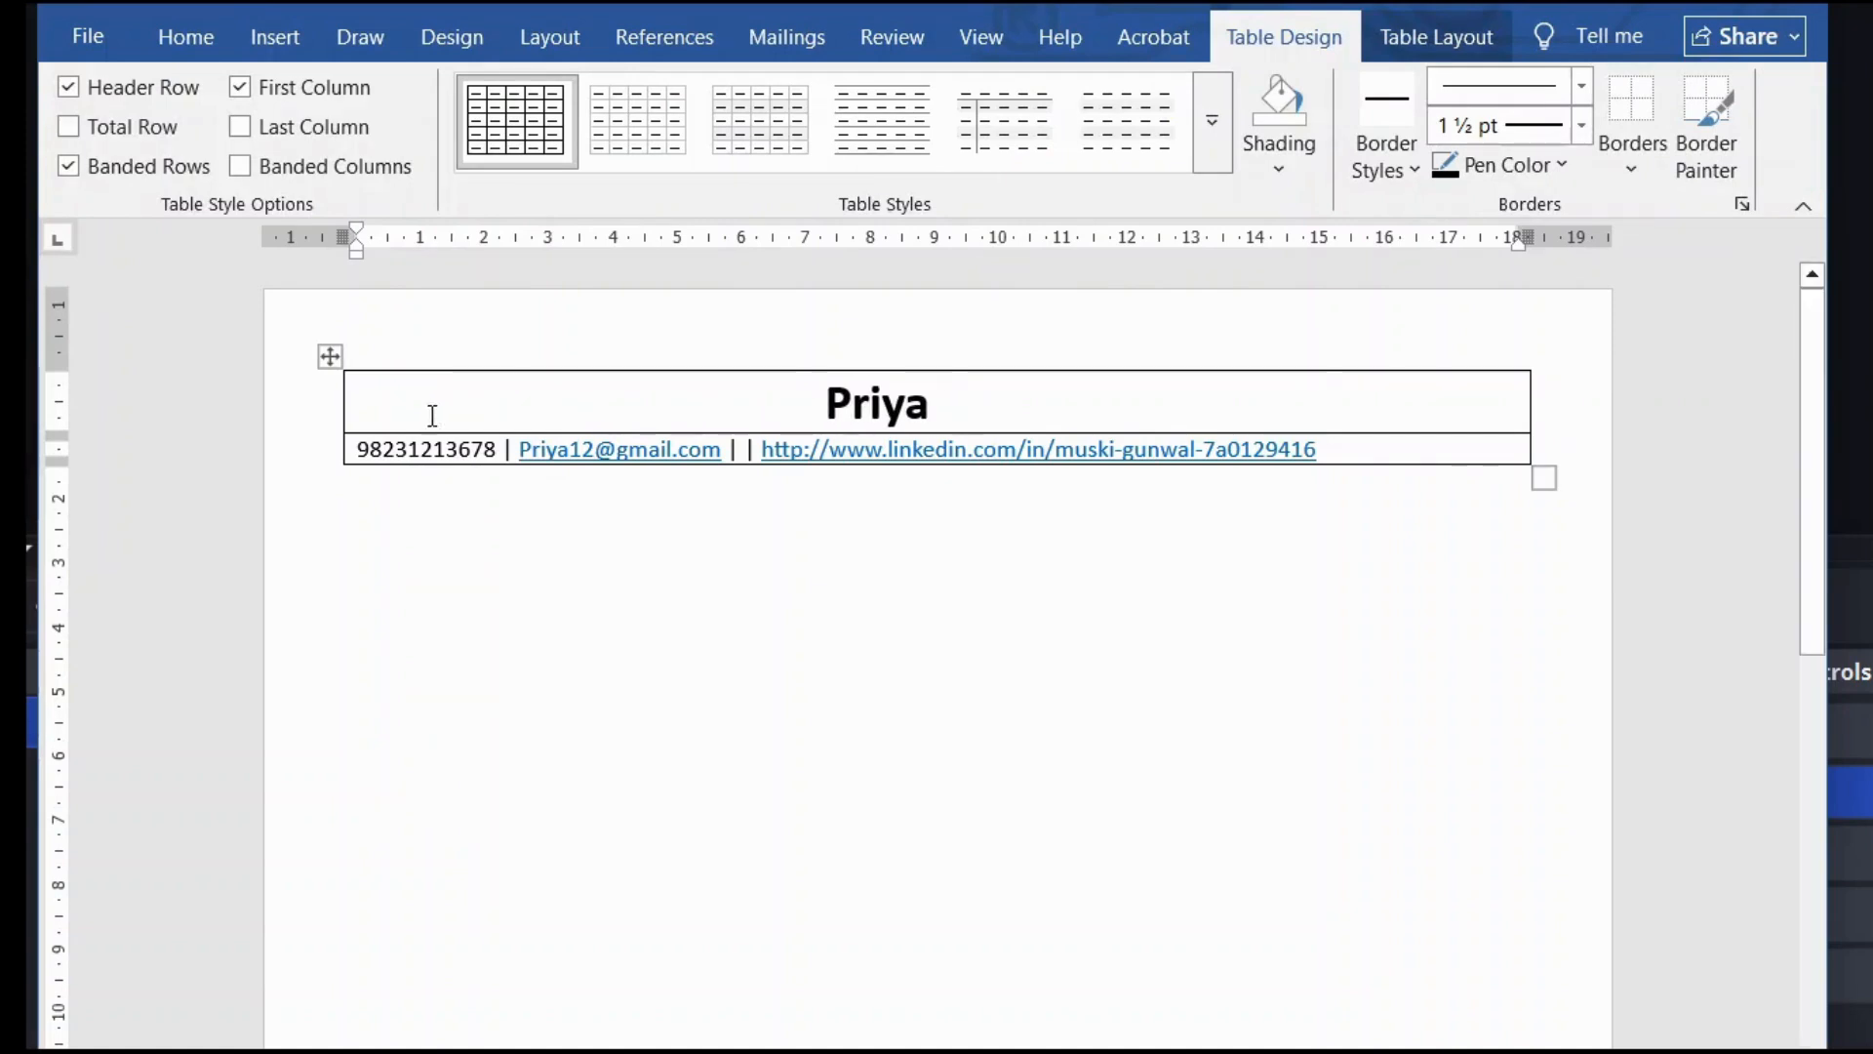
Step: Centre the contact row and set the whole table to No Border
{"action": "left_click", "coordinate": [350, 450]}
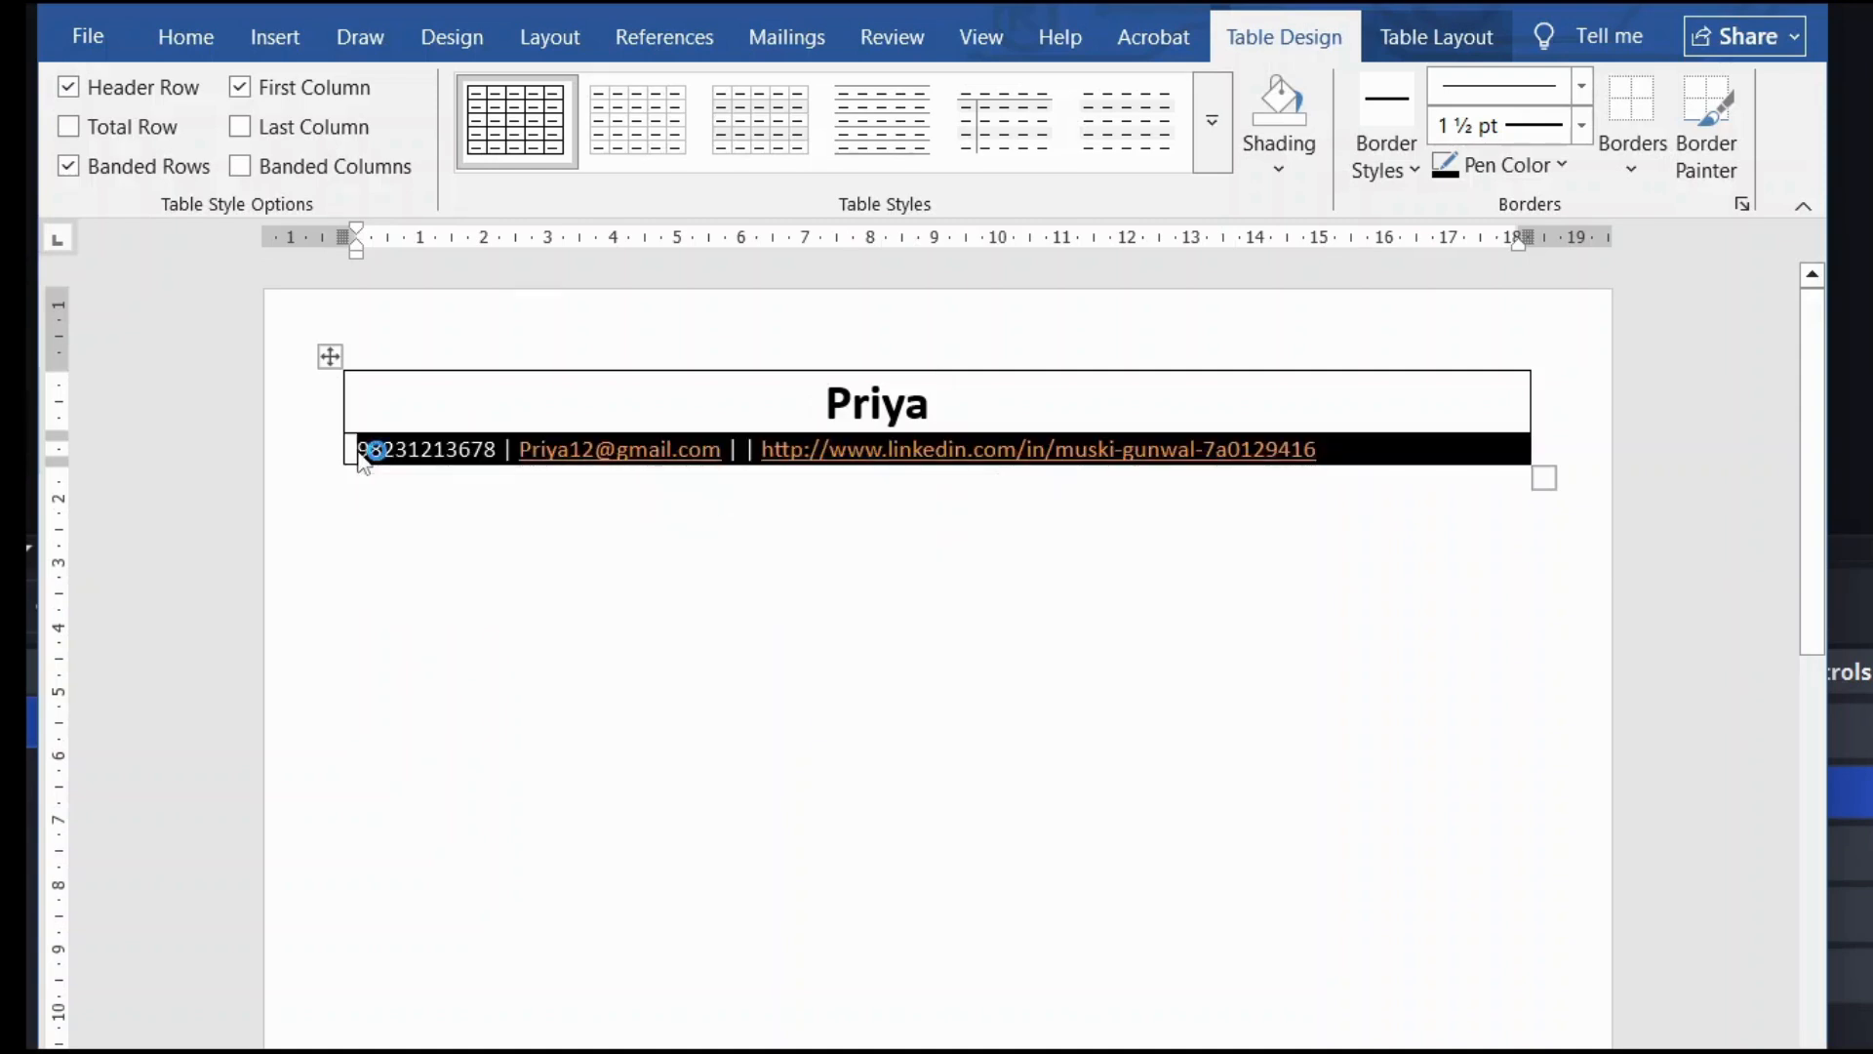
{"action": "left_click", "coordinate": [363, 448]}
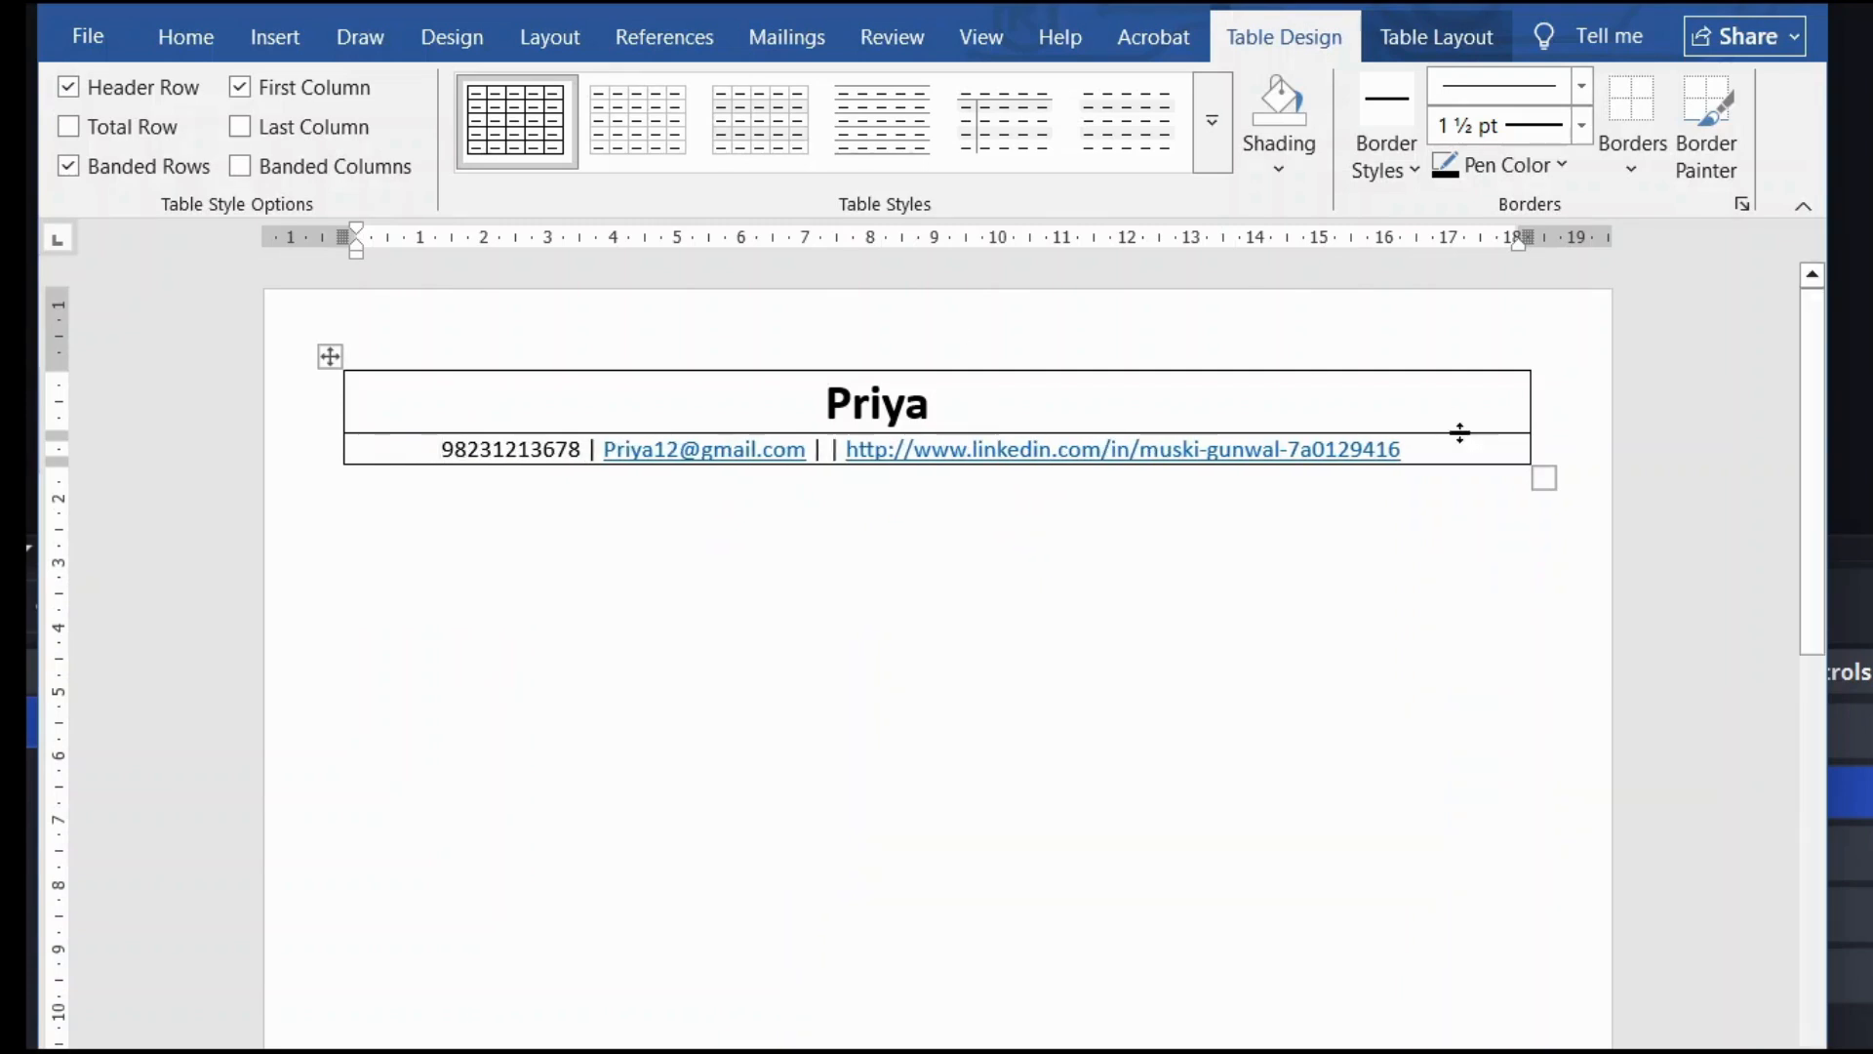
{"action": "left_click", "coordinate": [1543, 479]}
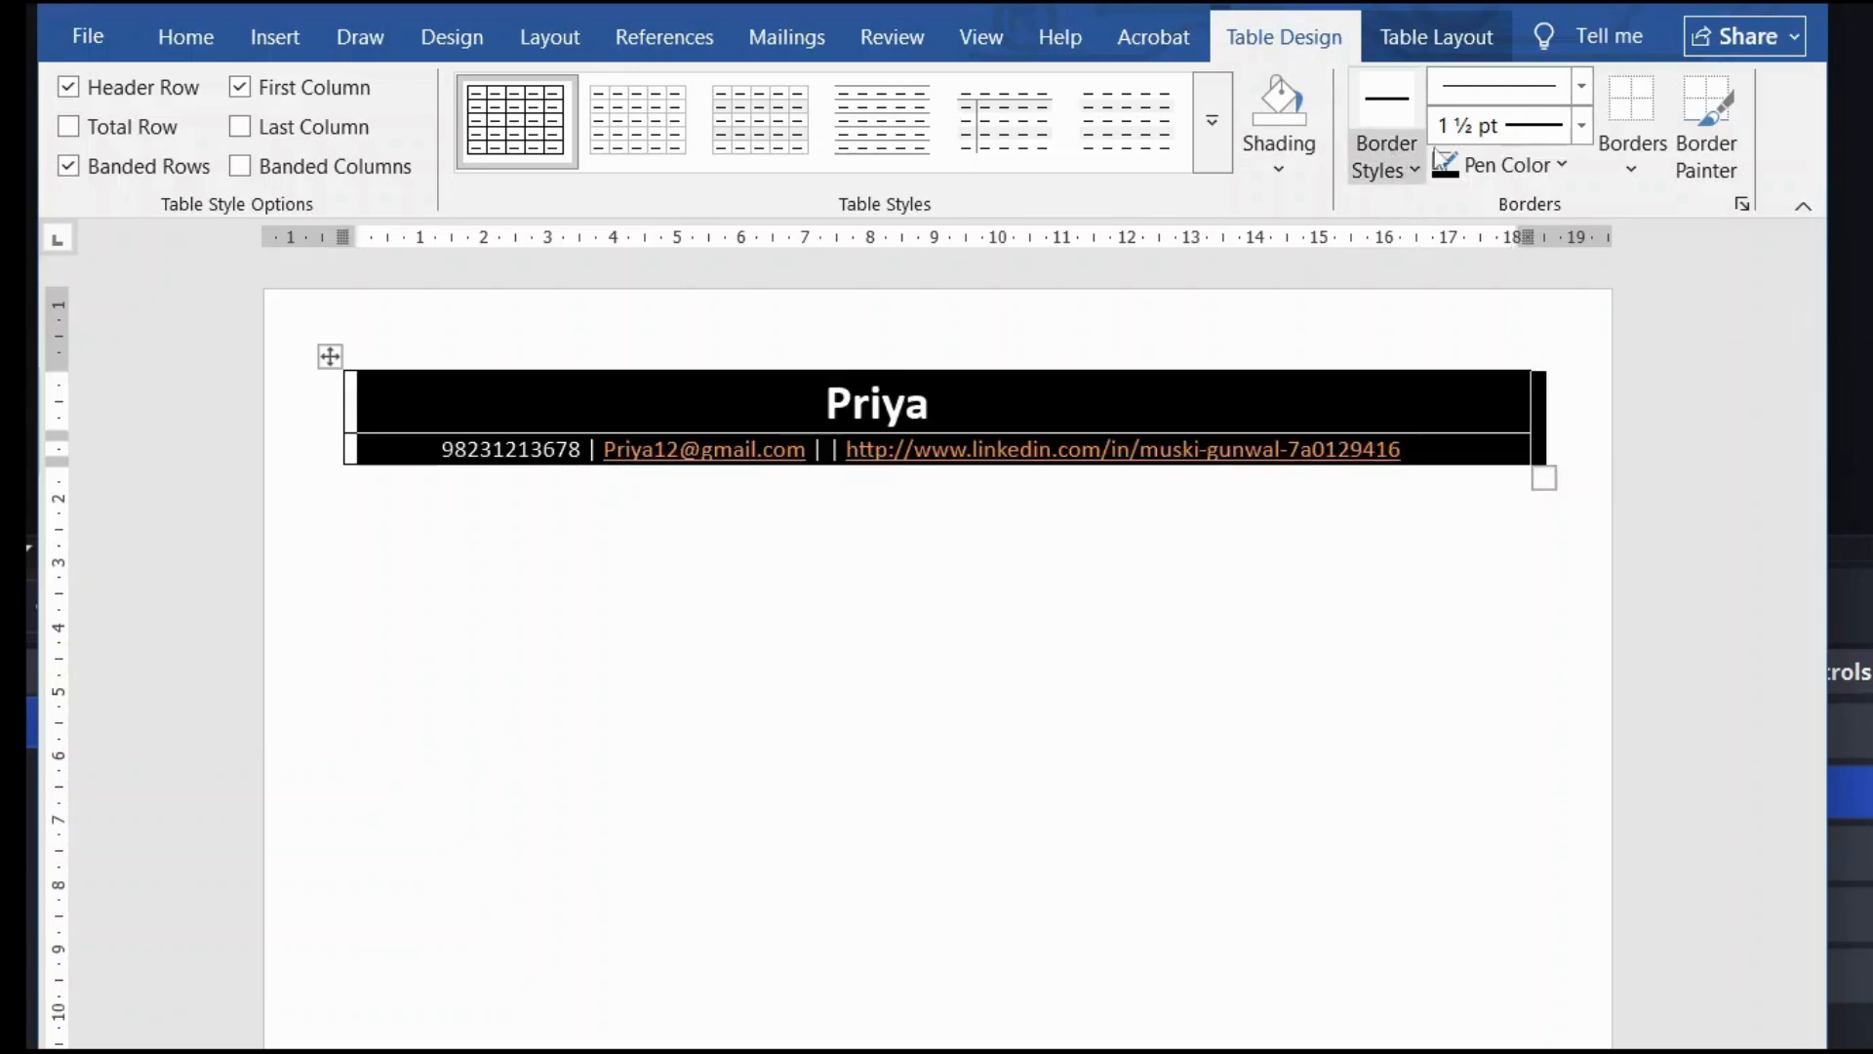
{"action": "left_click", "coordinate": [1631, 161]}
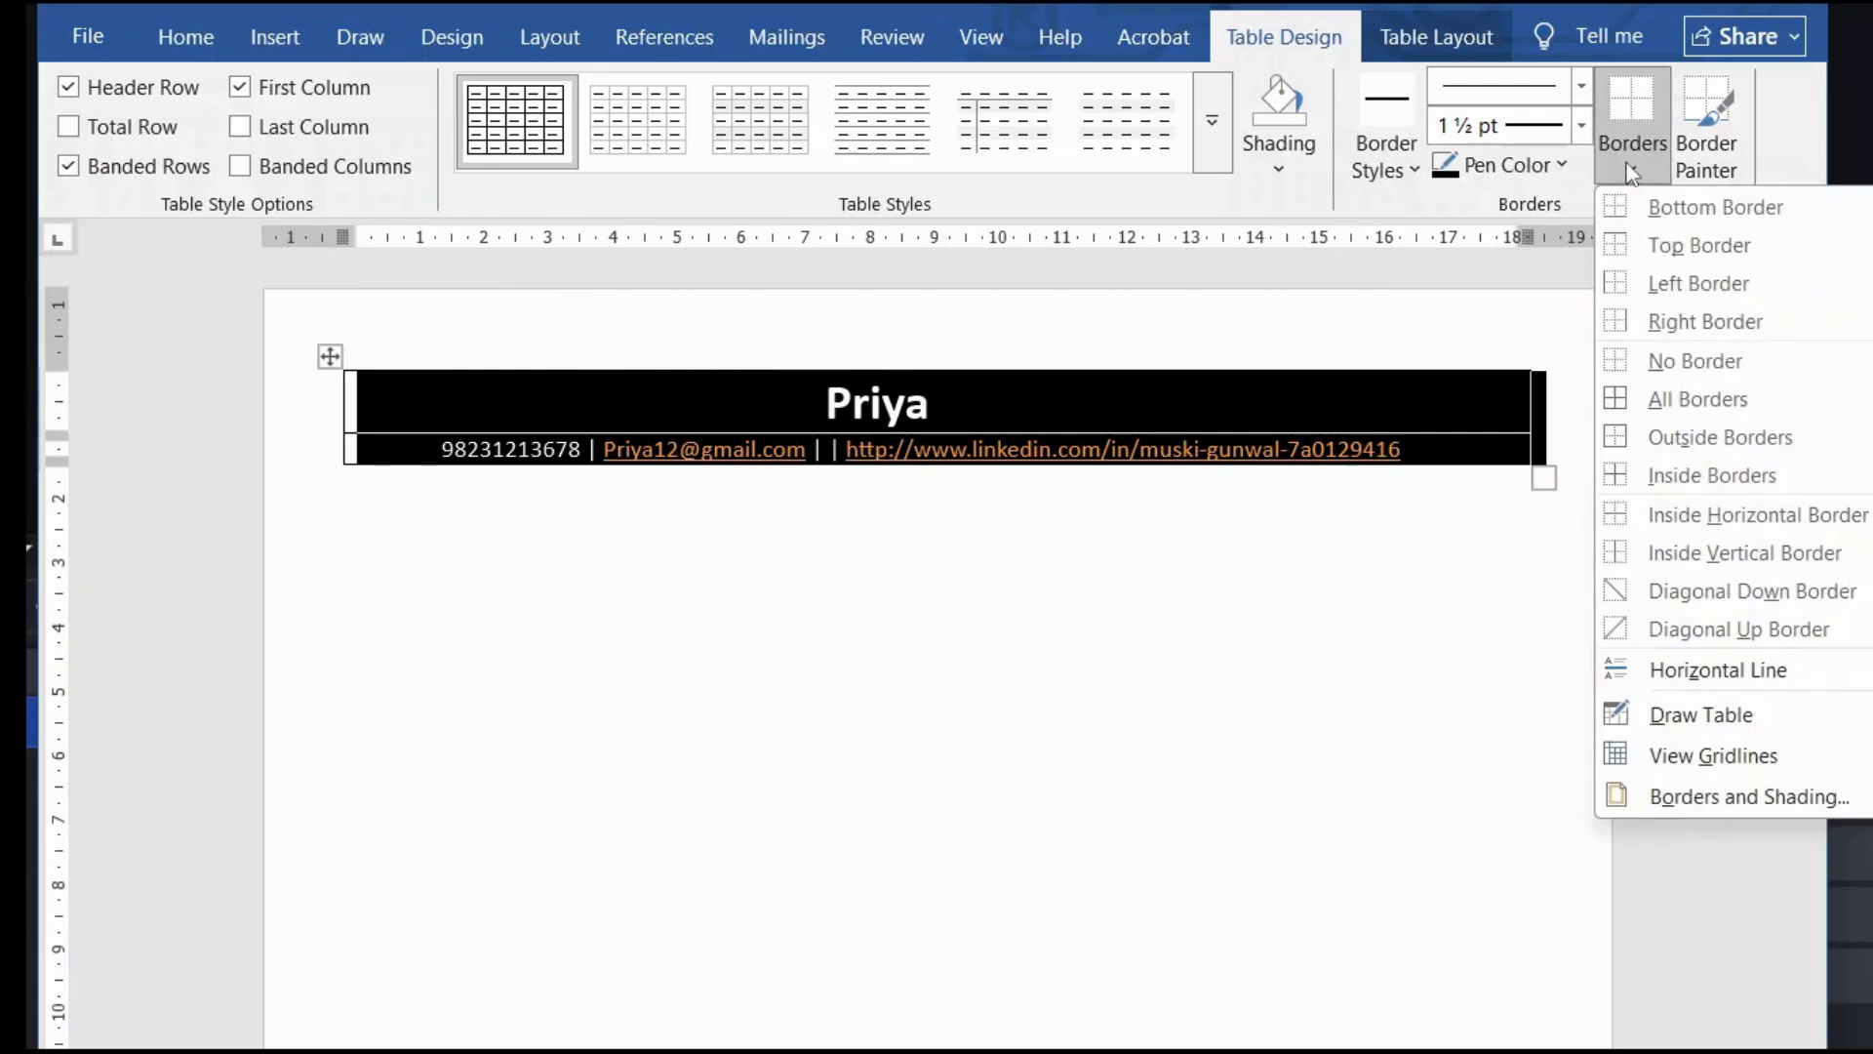
{"action": "left_click", "coordinate": [1664, 363]}
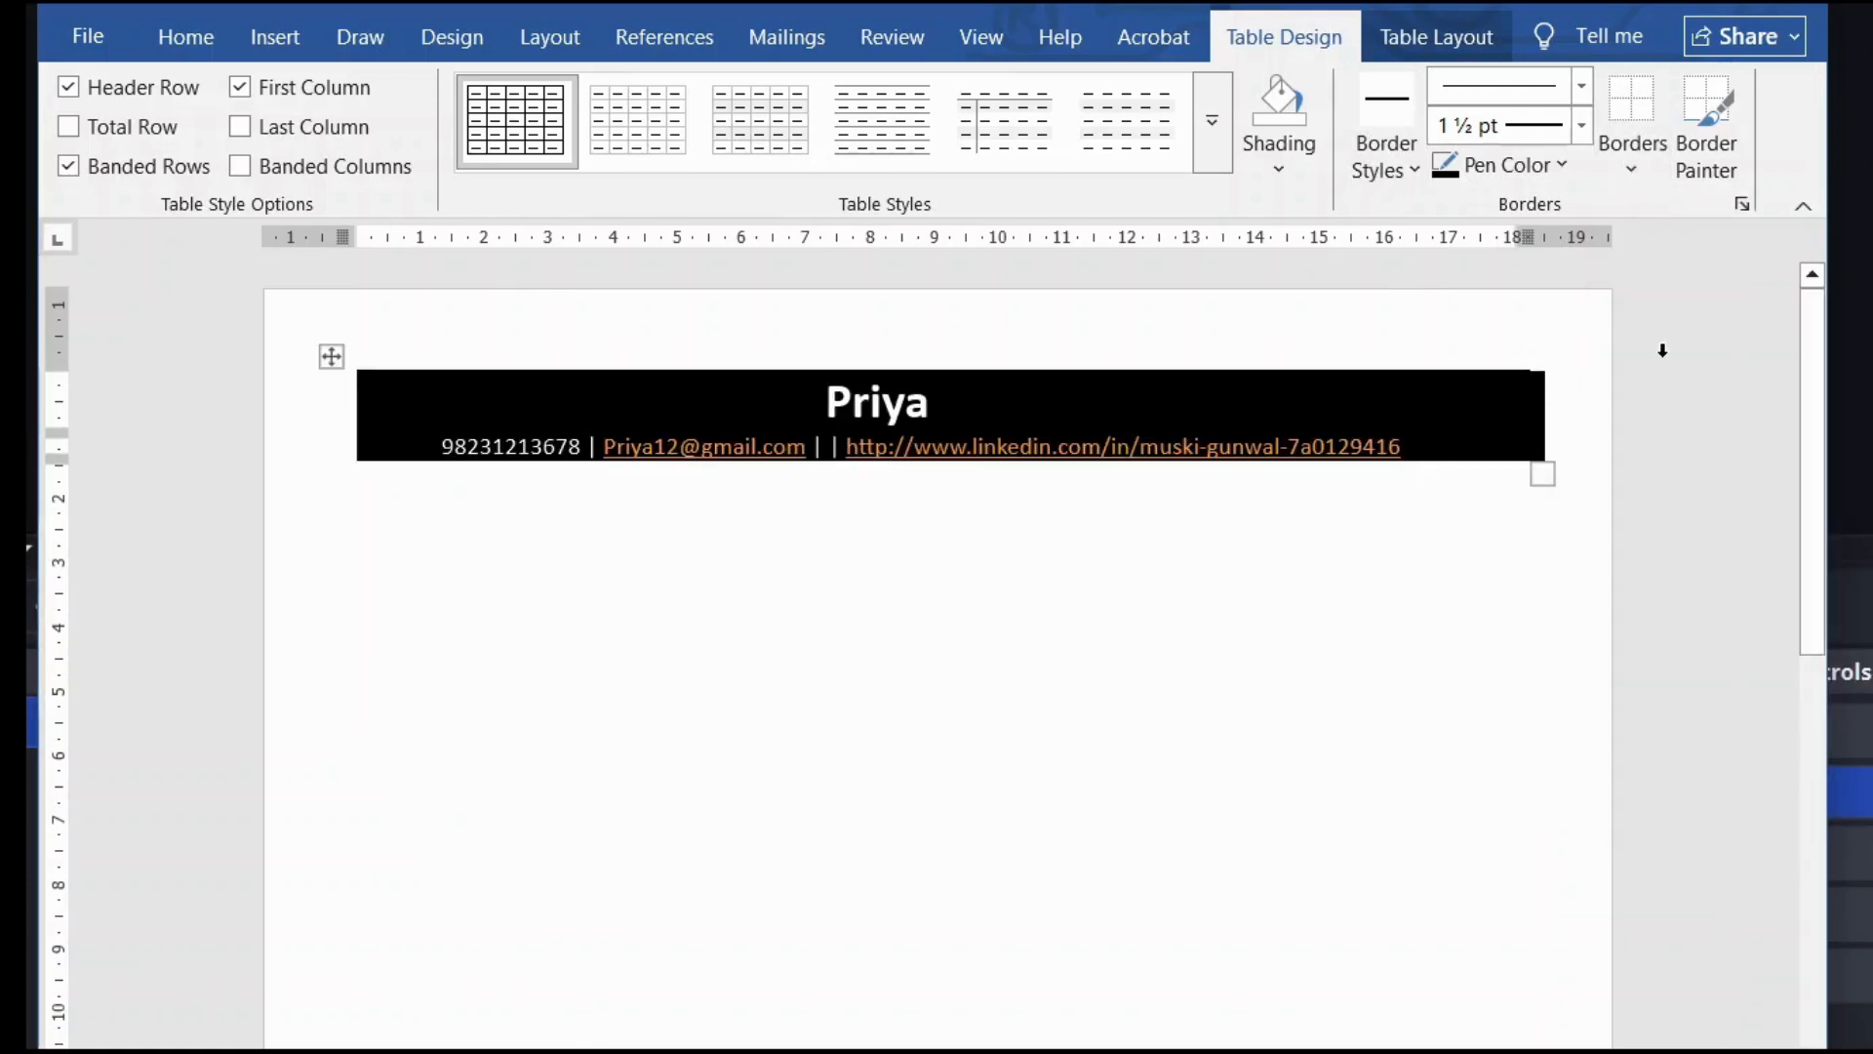
{"action": "left_click", "coordinate": [1221, 563]}
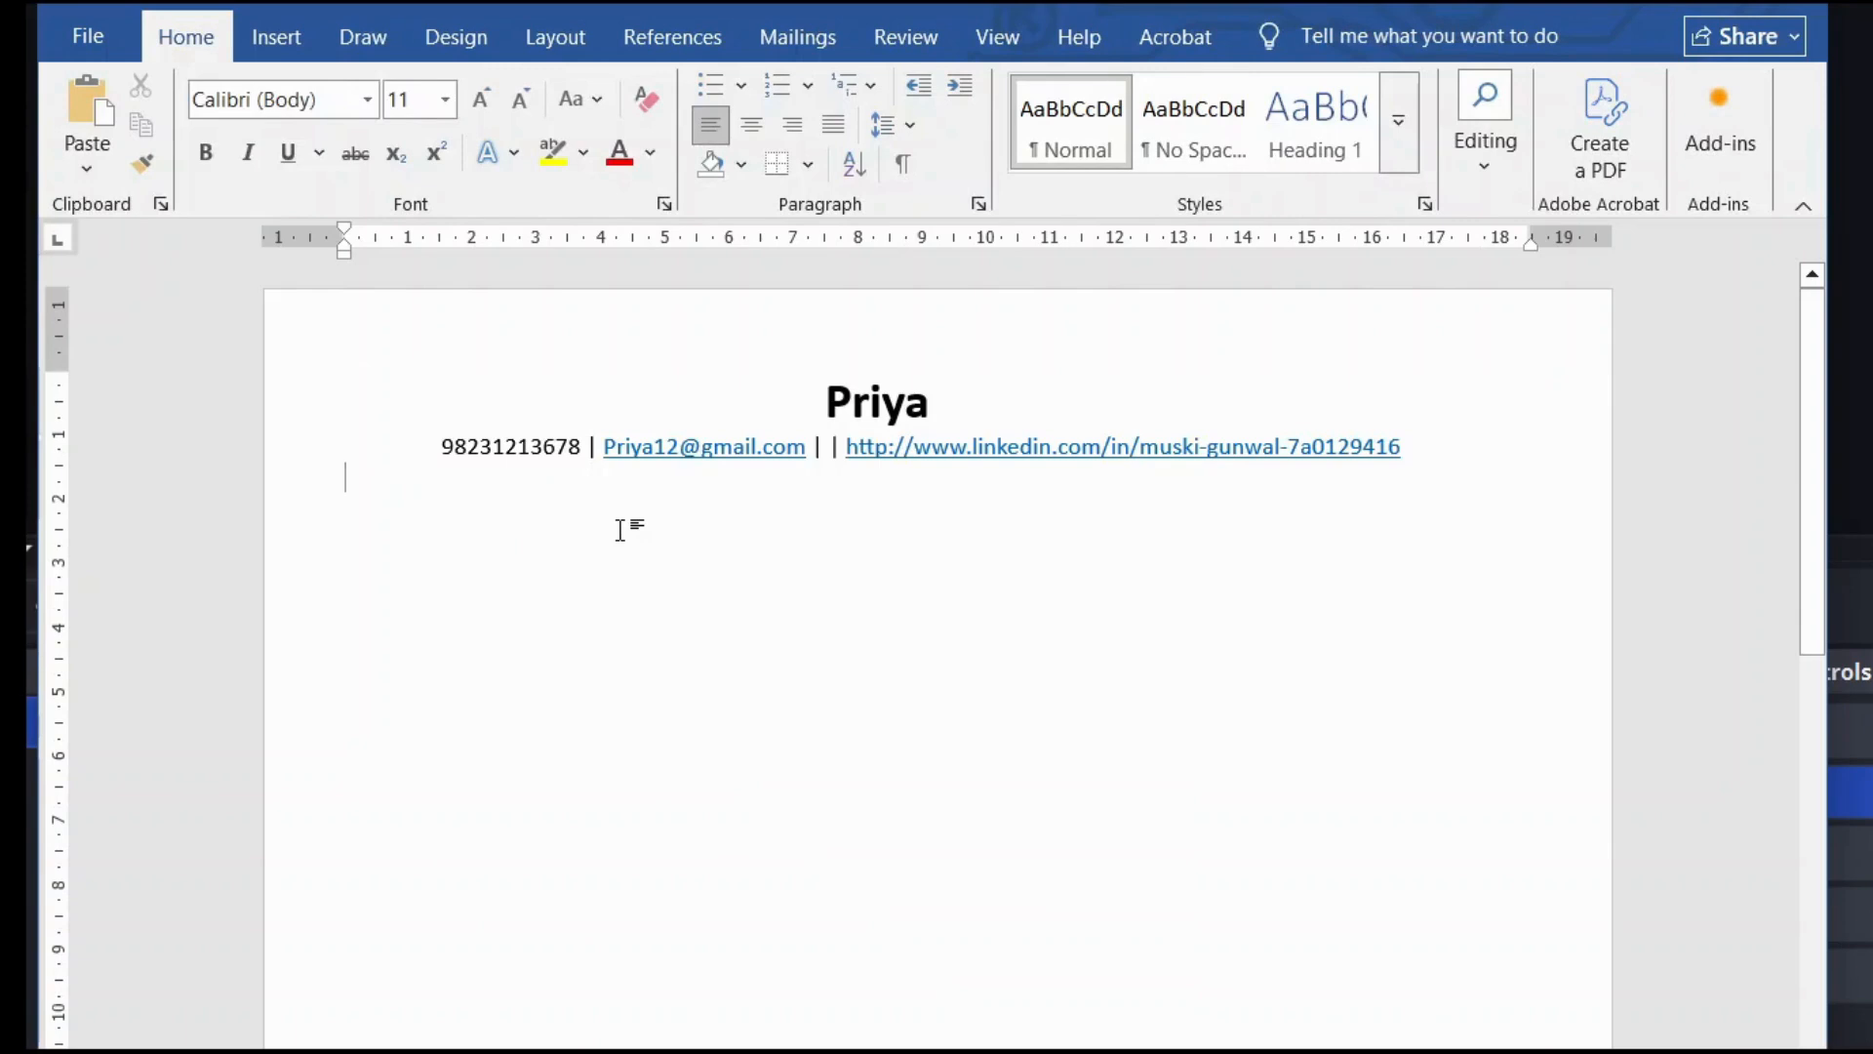
Step: On a new line below the contact details, type the heading 'Professional Summary'
{"action": "key", "text": "Return"}
{"action": "left_click", "coordinate": [792, 395]}
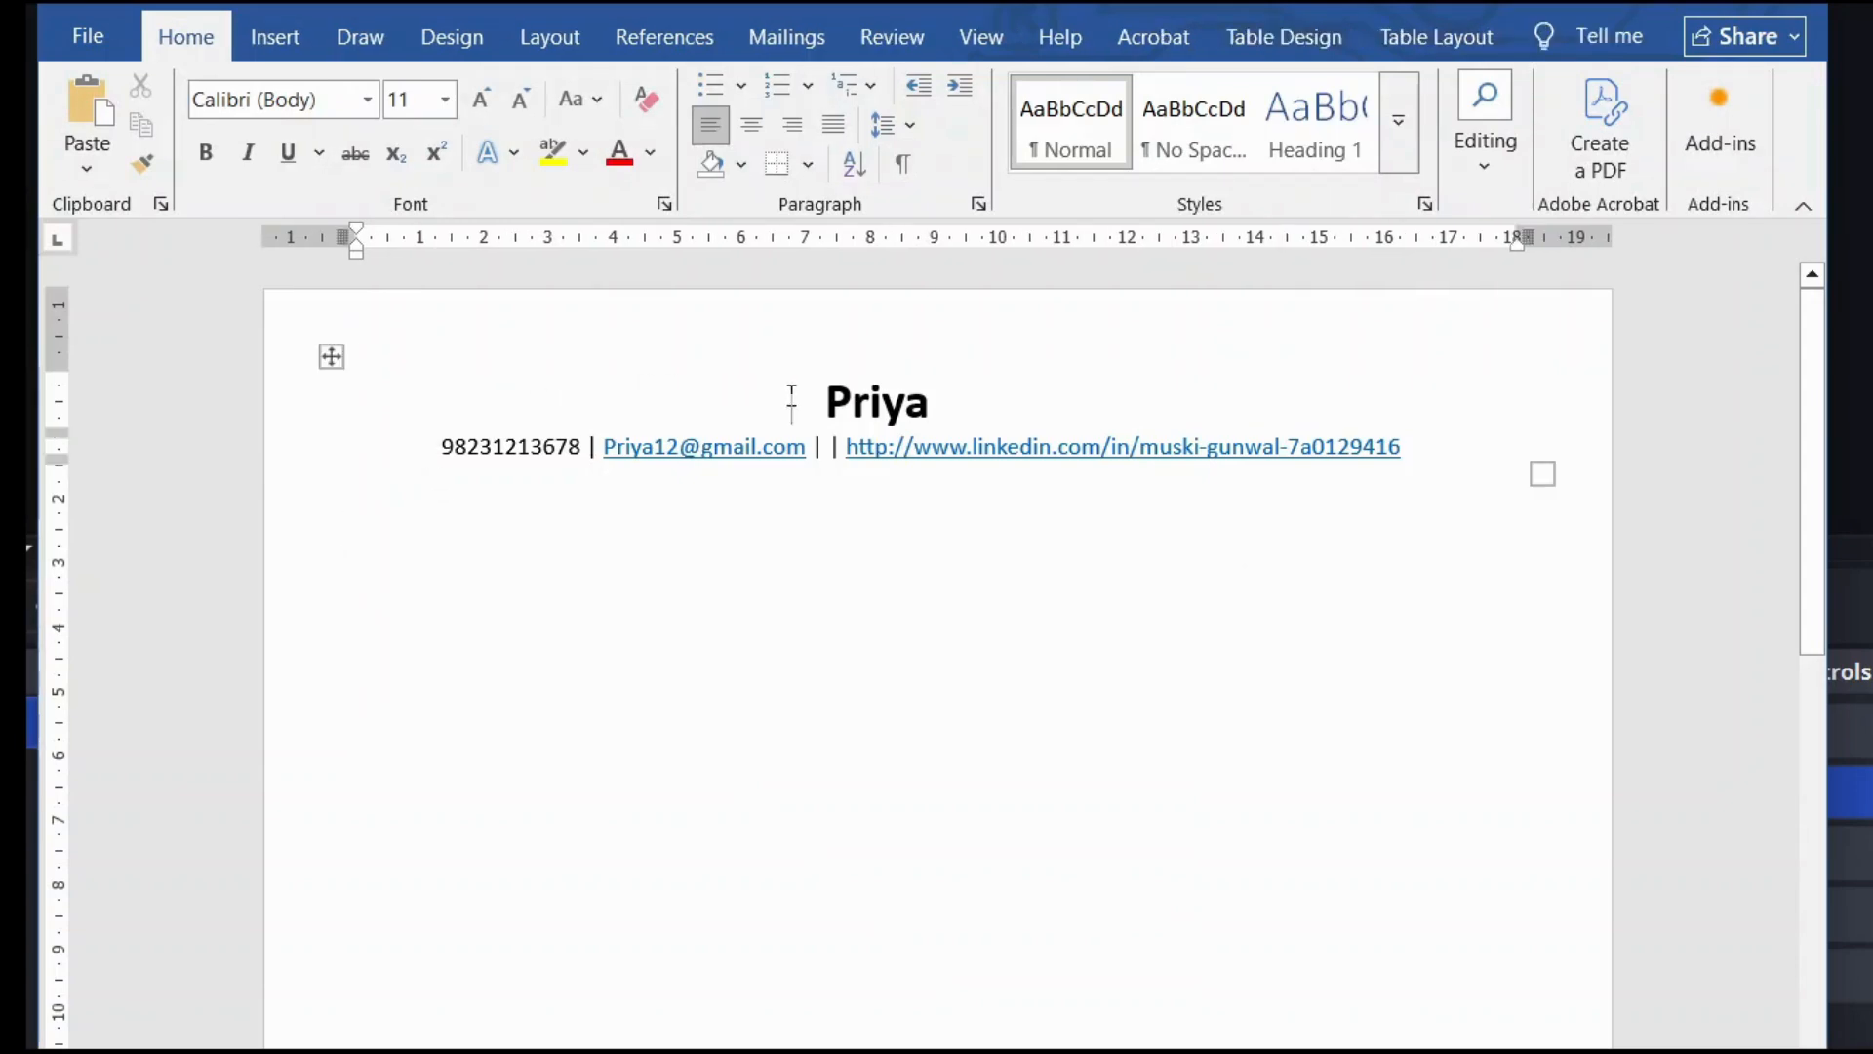
{"action": "left_click", "coordinate": [357, 533]}
{"action": "key", "text": "Caps_Lock"}
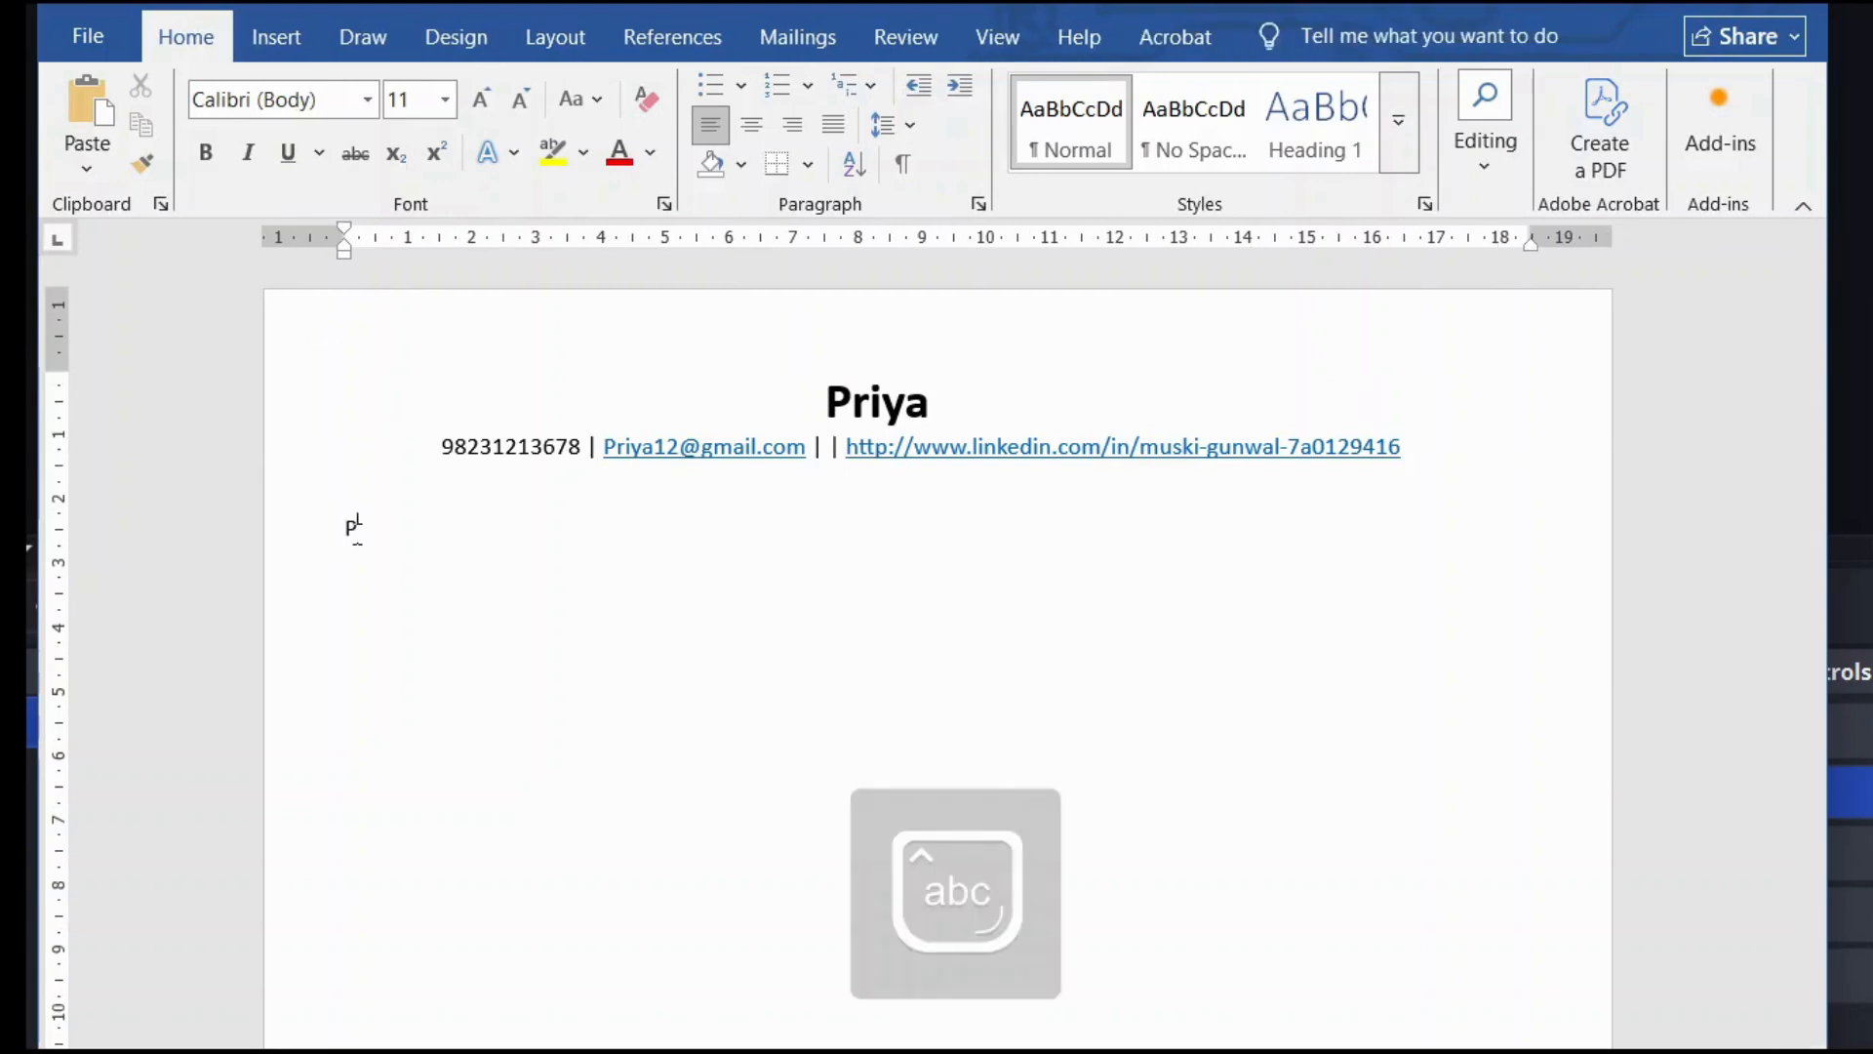
{"action": "type", "text": "Professu"}
{"action": "key", "text": "BackSpace"}
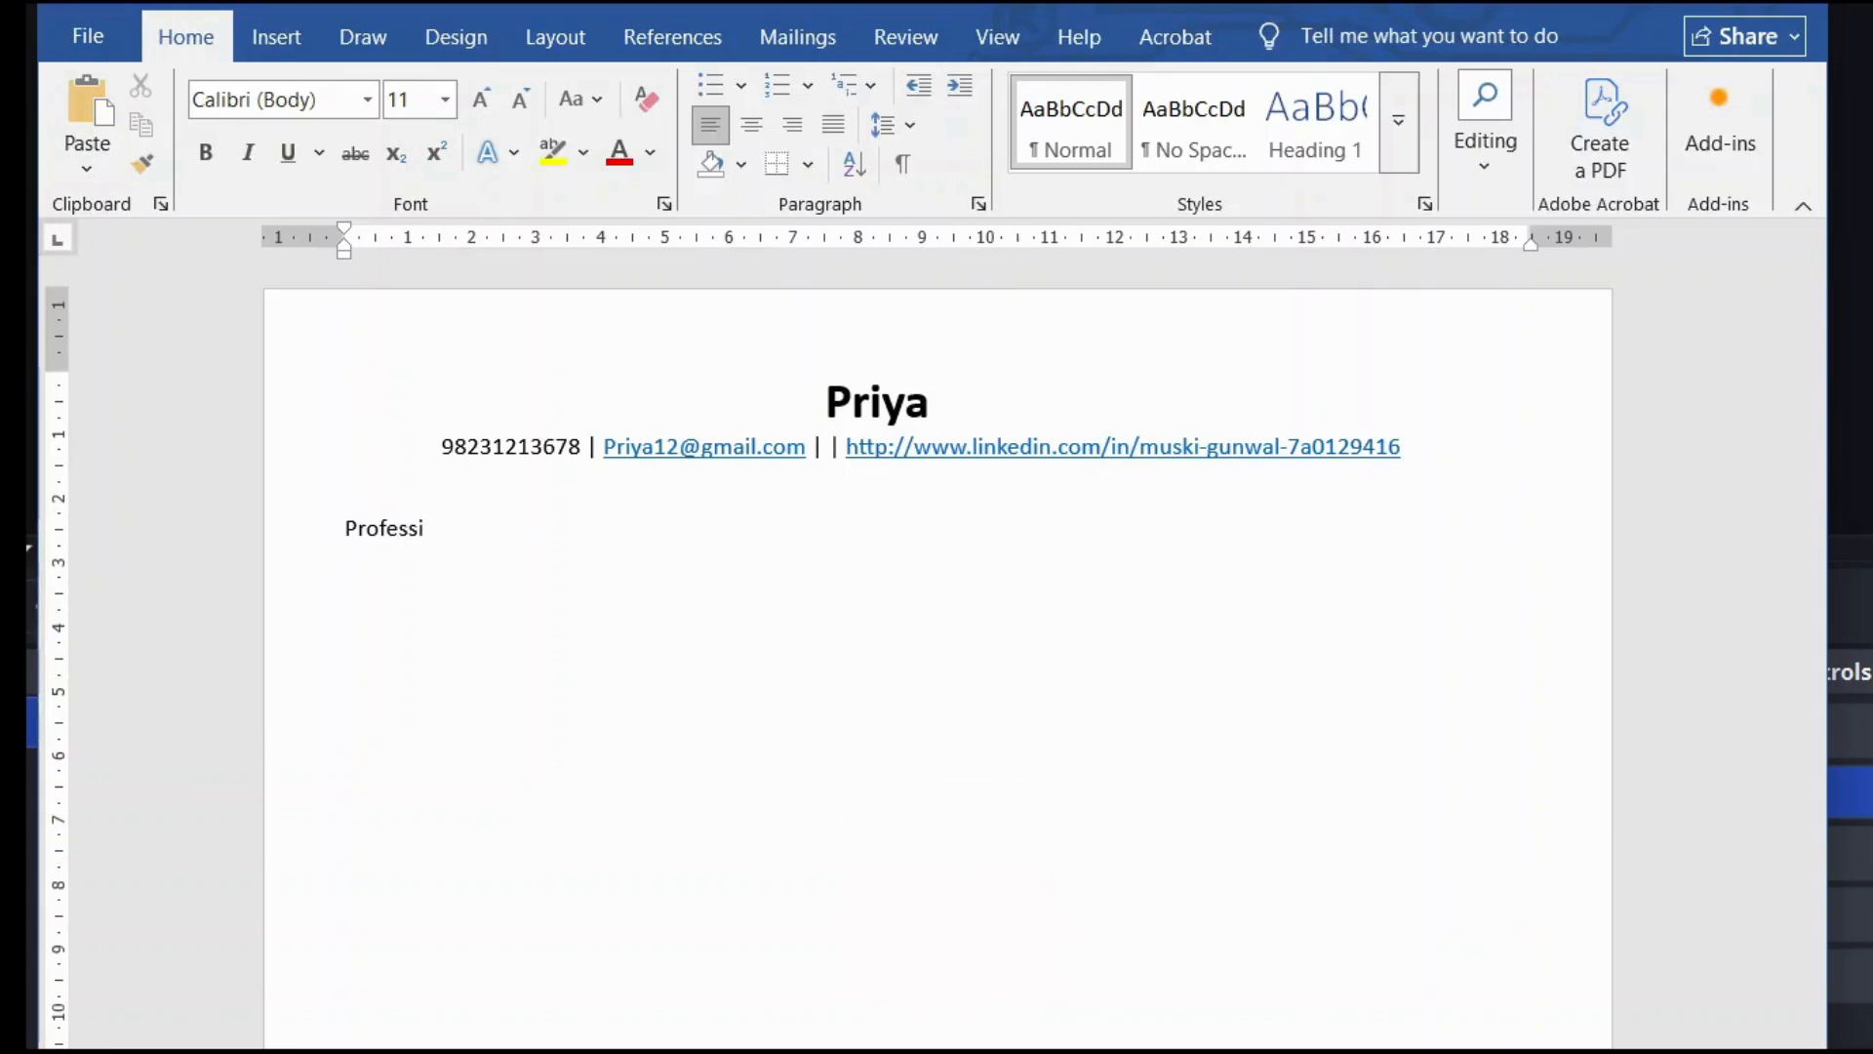
{"action": "type", "text": "nal s"}
{"action": "key", "text": "BackSpace"}
{"action": "type", "text": "Summary"}
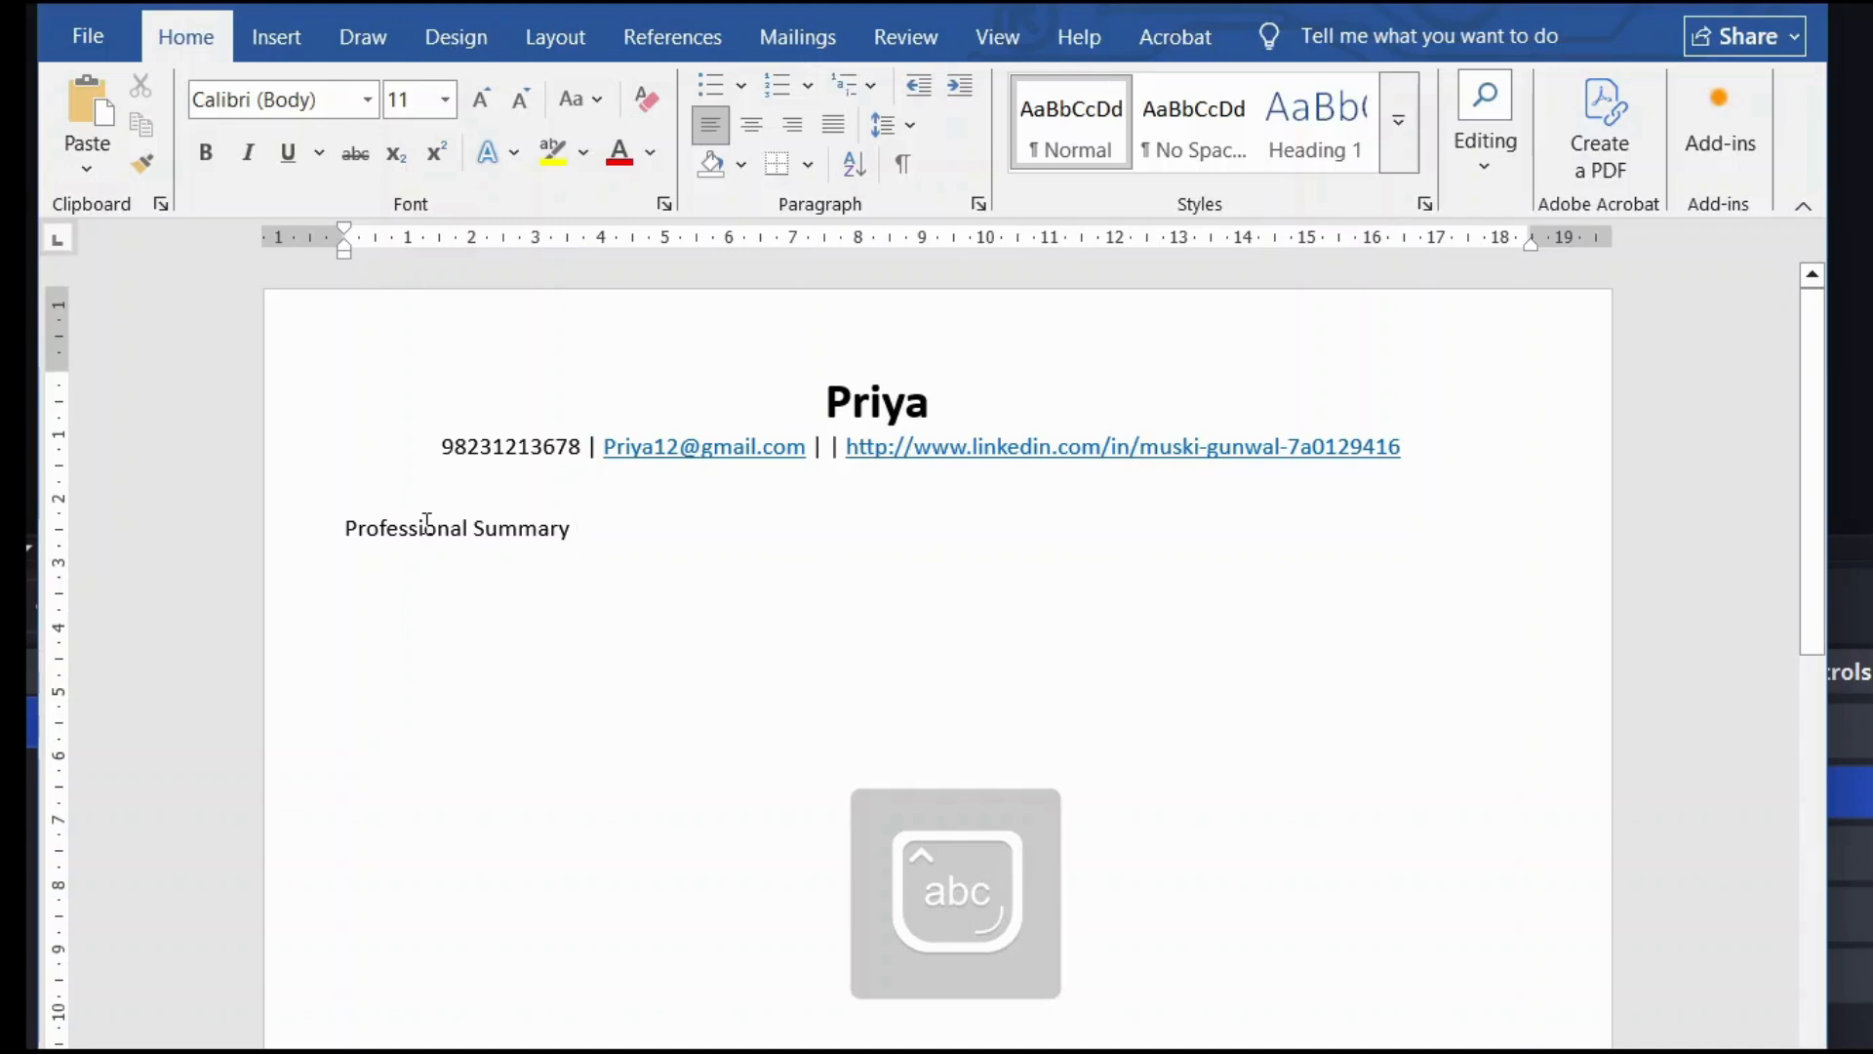
Step: Make the Professional Summary heading bold with a bottom border line
{"action": "triple_click", "coordinate": [435, 528]}
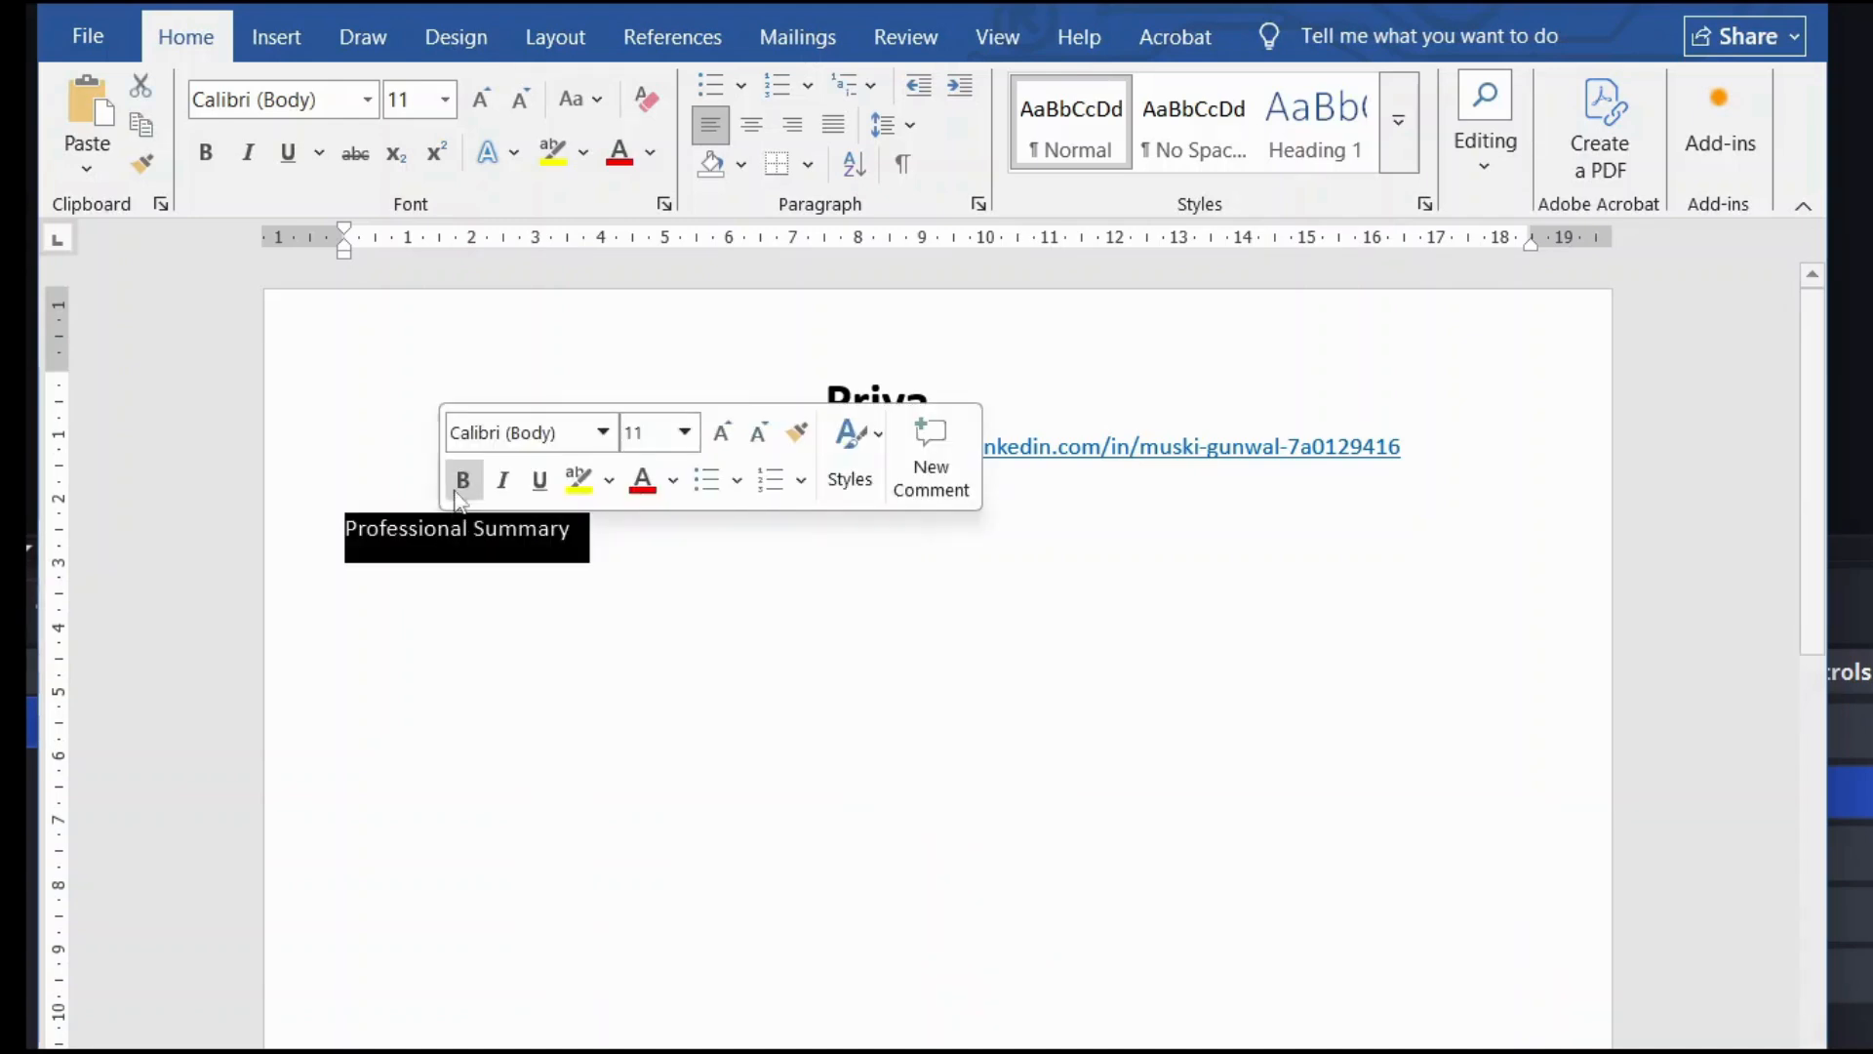
{"action": "left_click", "coordinate": [462, 479]}
{"action": "left_click", "coordinate": [525, 530]}
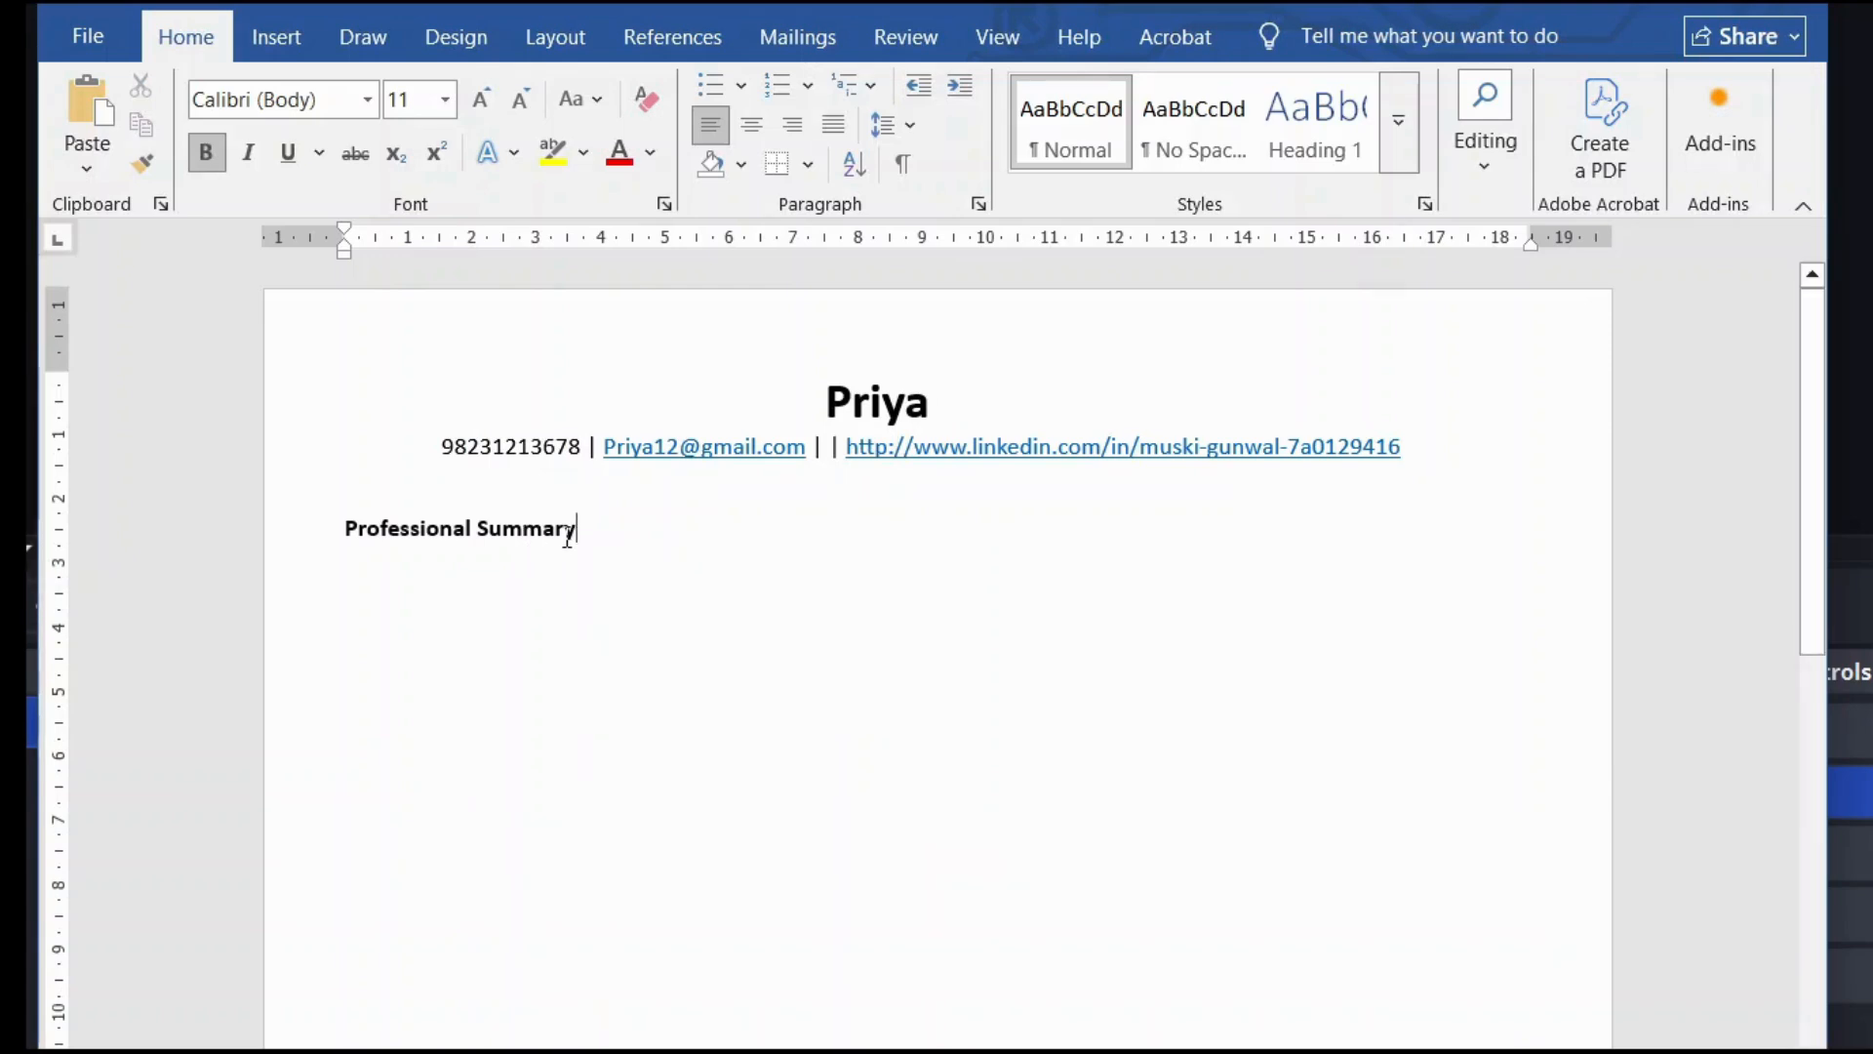
{"action": "left_click", "coordinate": [787, 176]}
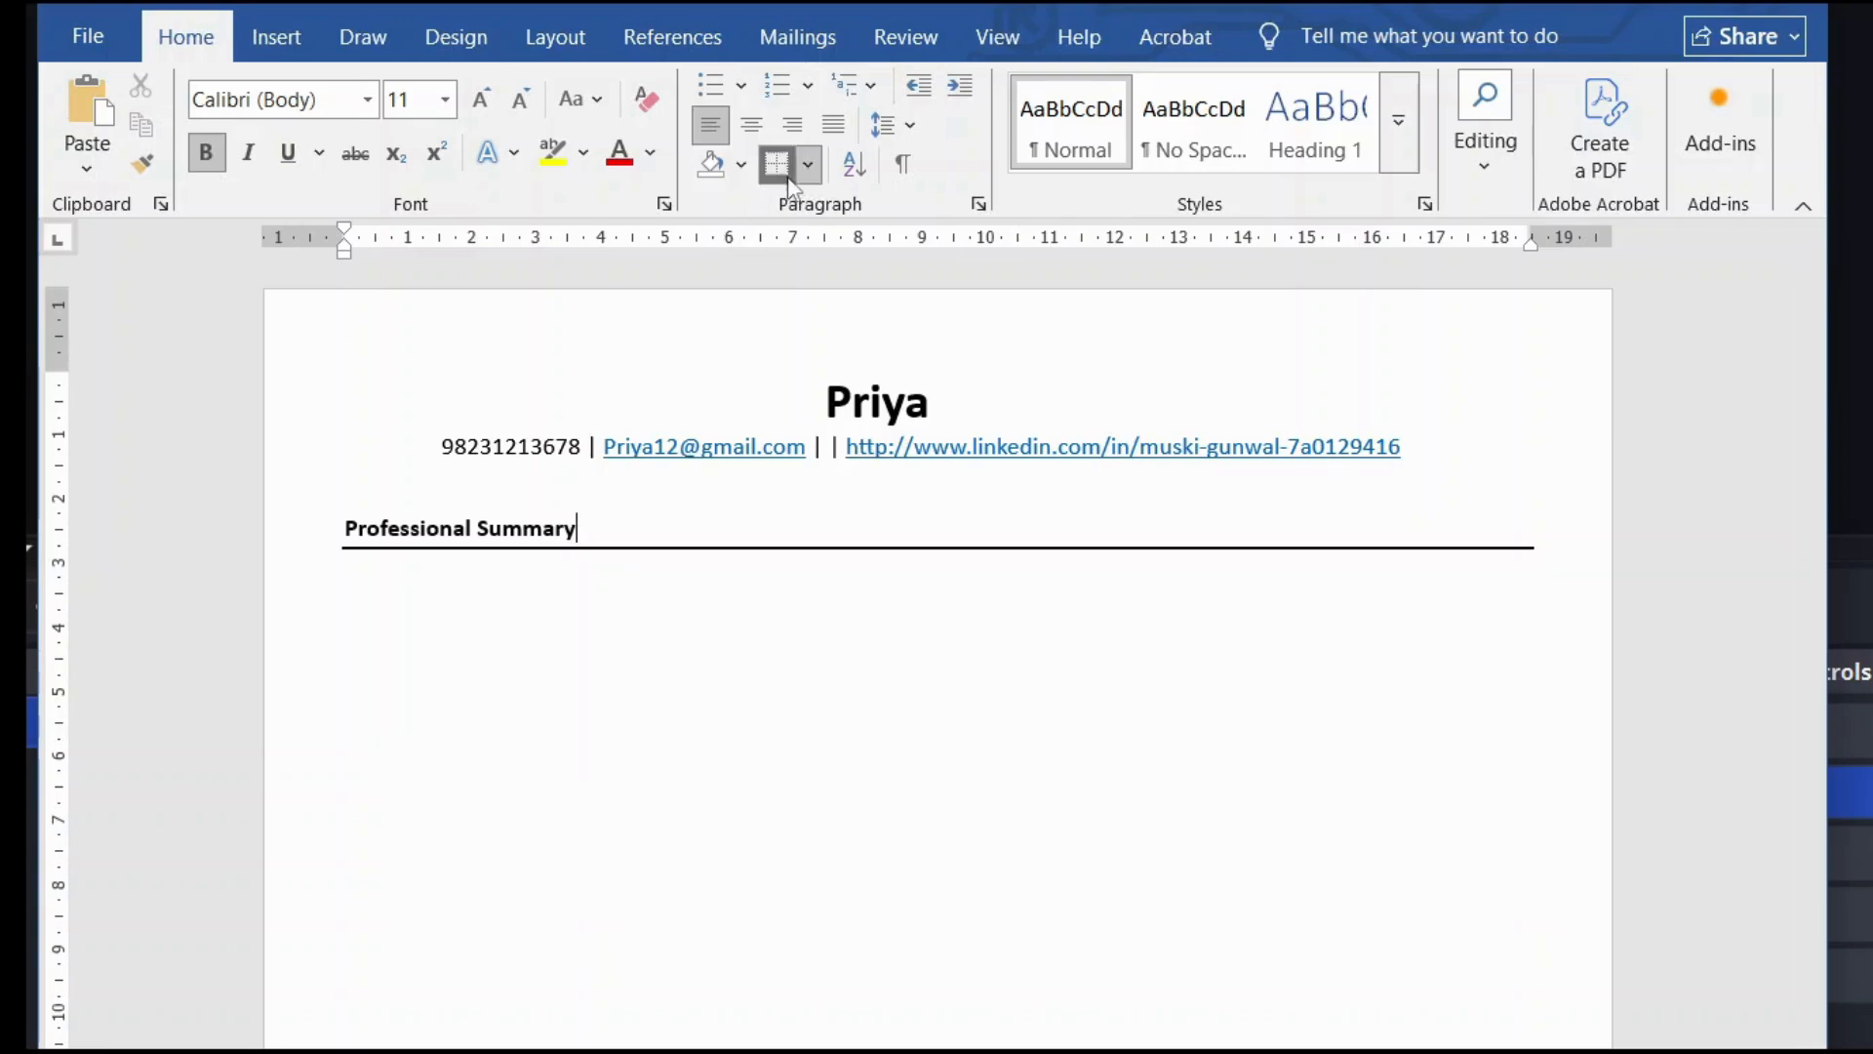
Step: Resize the heading to 16 pt, then settle on 14 pt
{"action": "triple_click", "coordinate": [569, 531]}
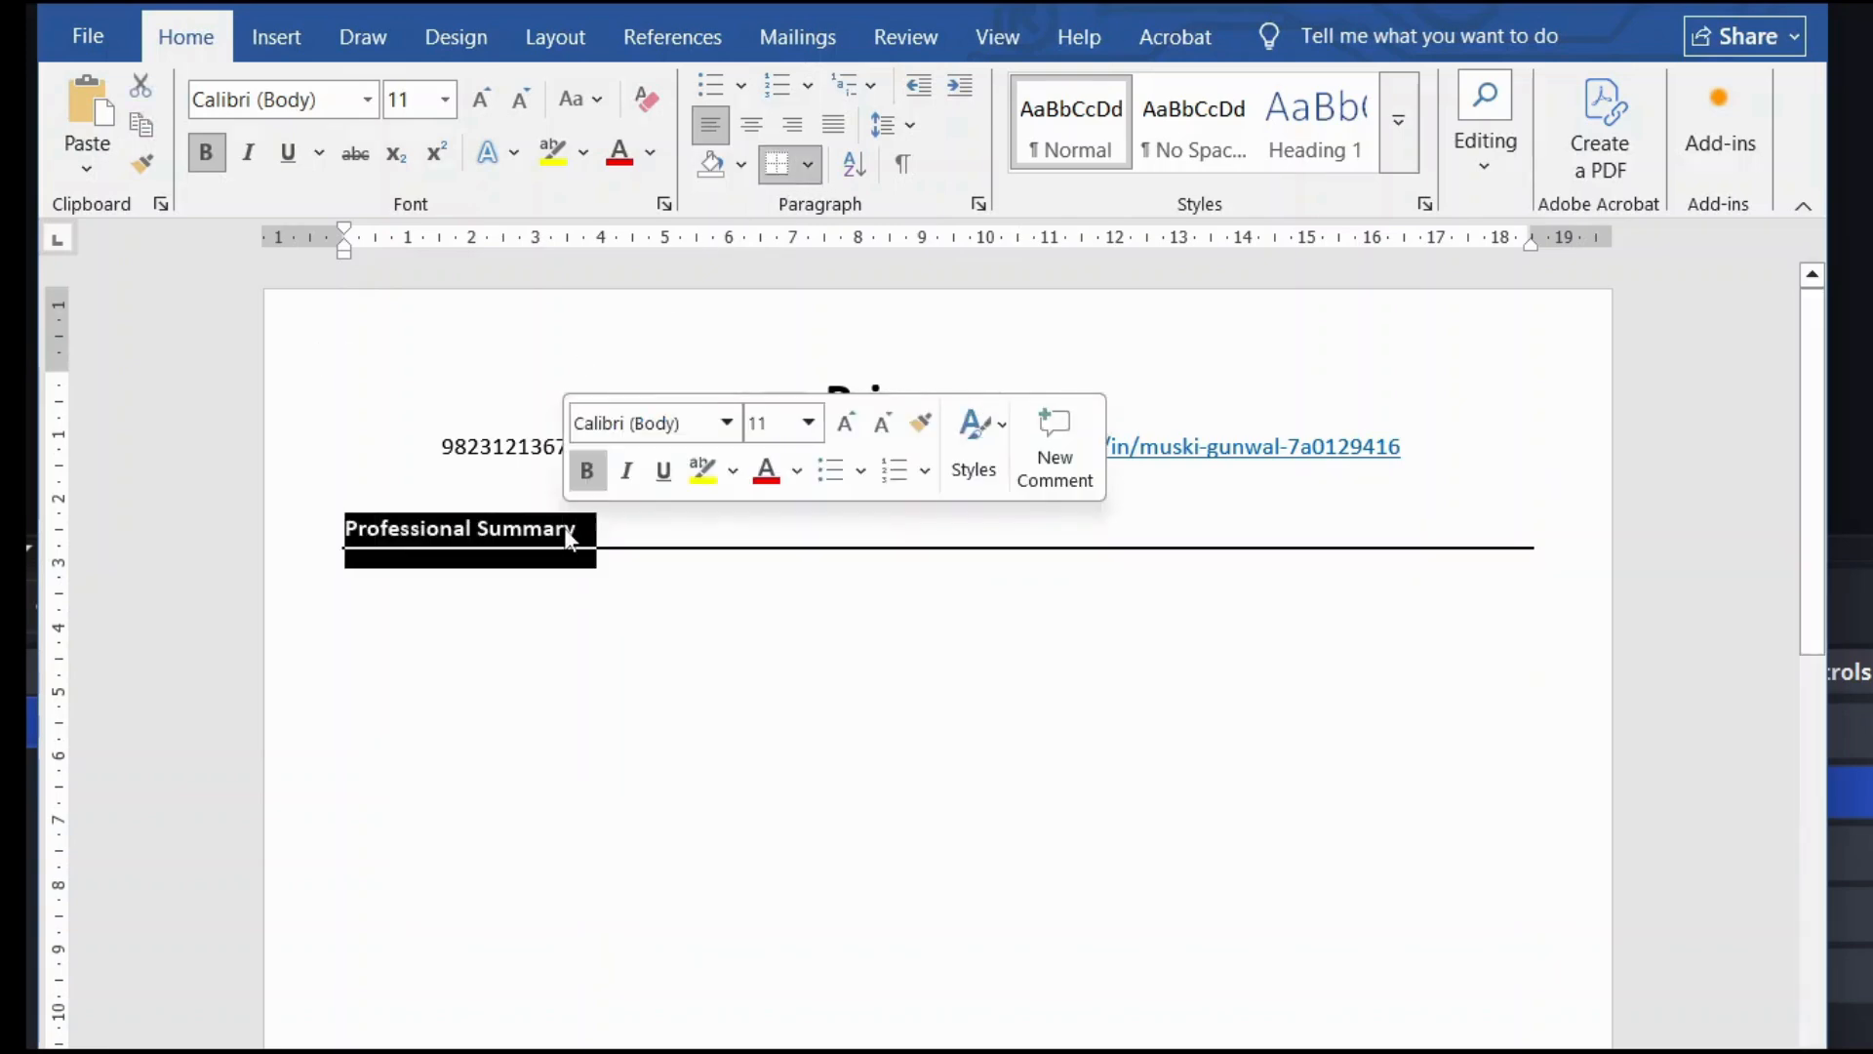
{"action": "left_click", "coordinate": [809, 422]}
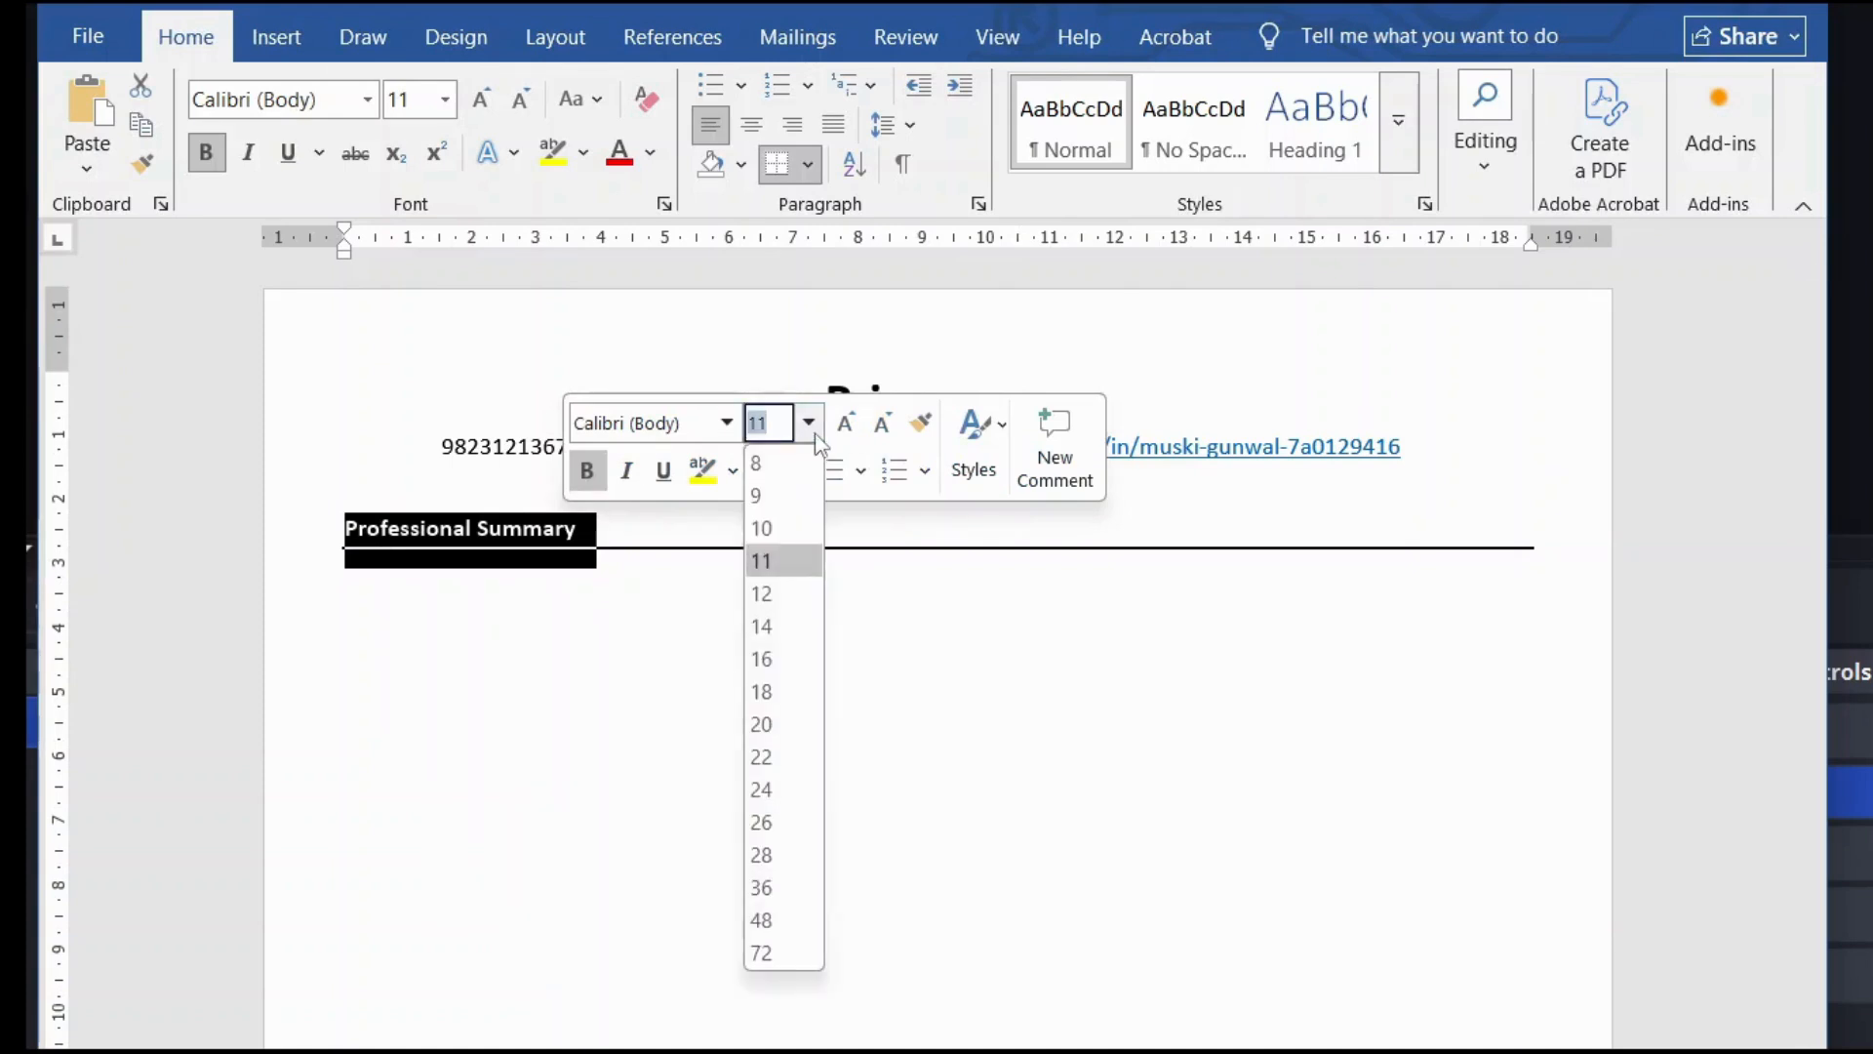
{"action": "left_click", "coordinate": [781, 660]}
{"action": "left_click", "coordinate": [729, 541]}
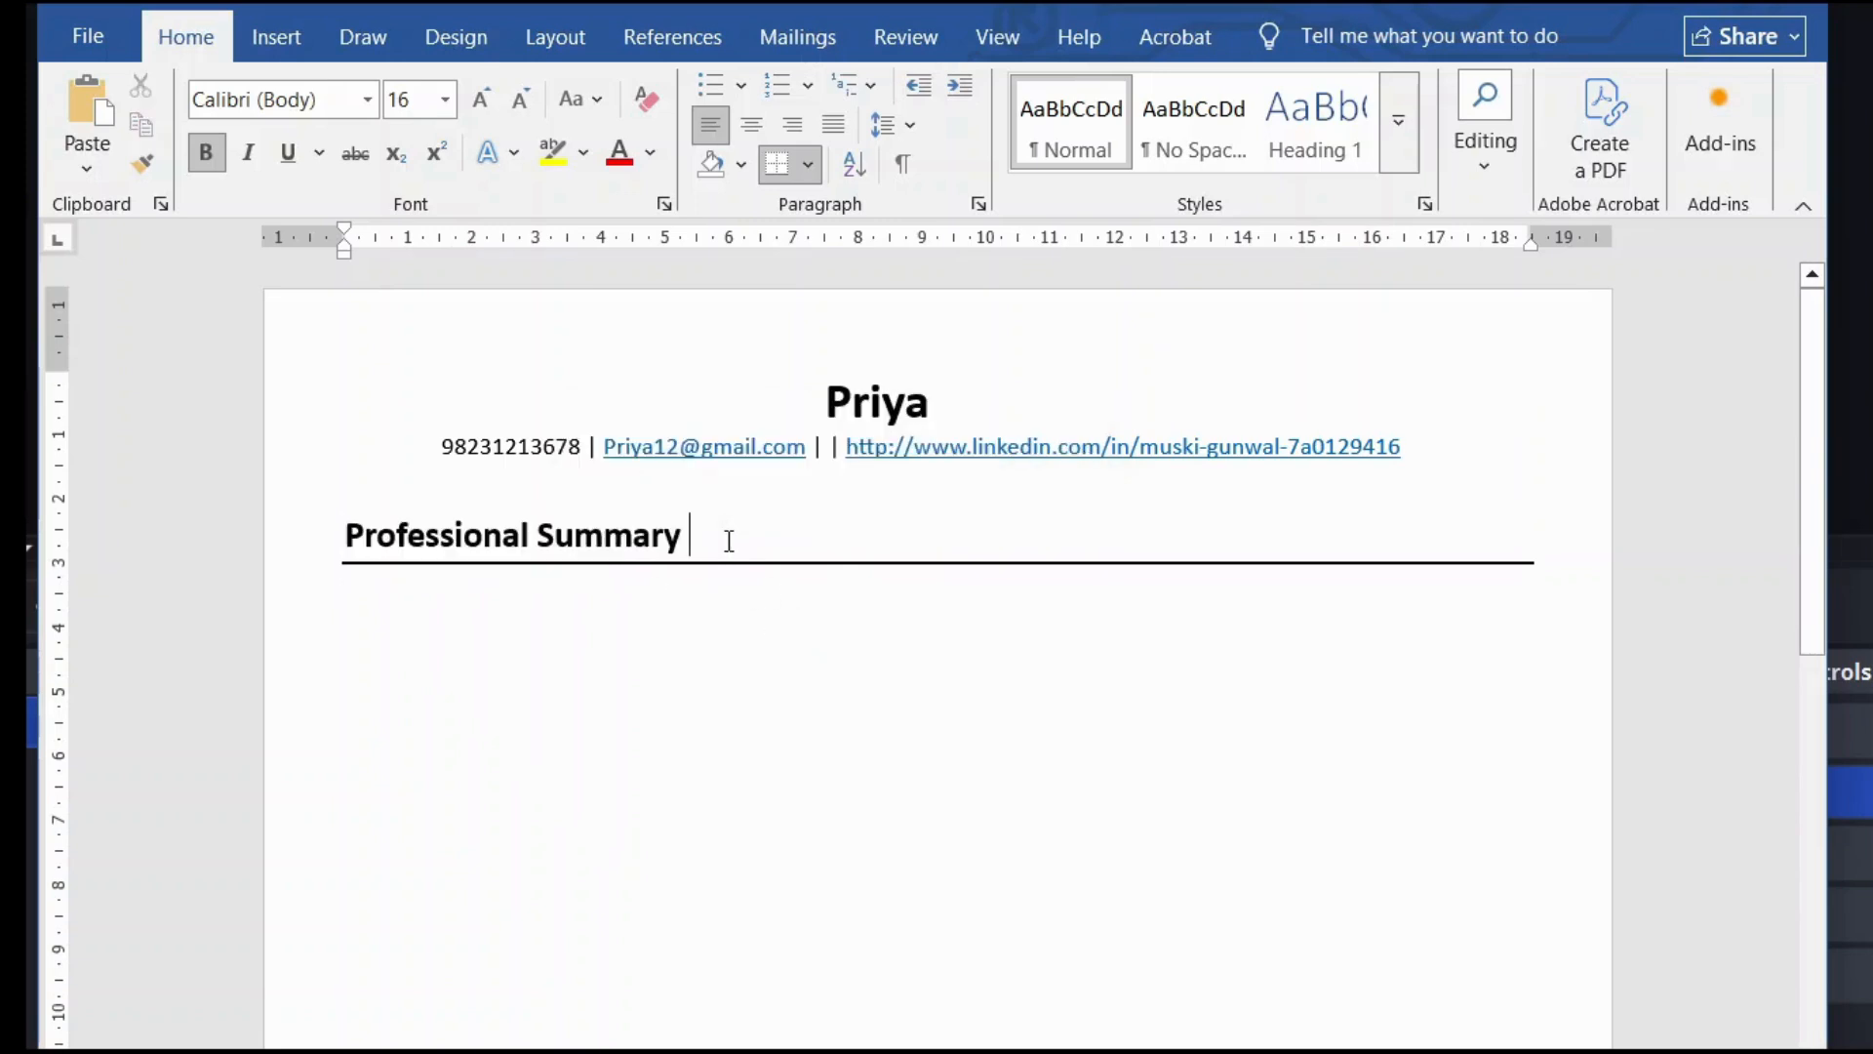
{"action": "triple_click", "coordinate": [640, 551]}
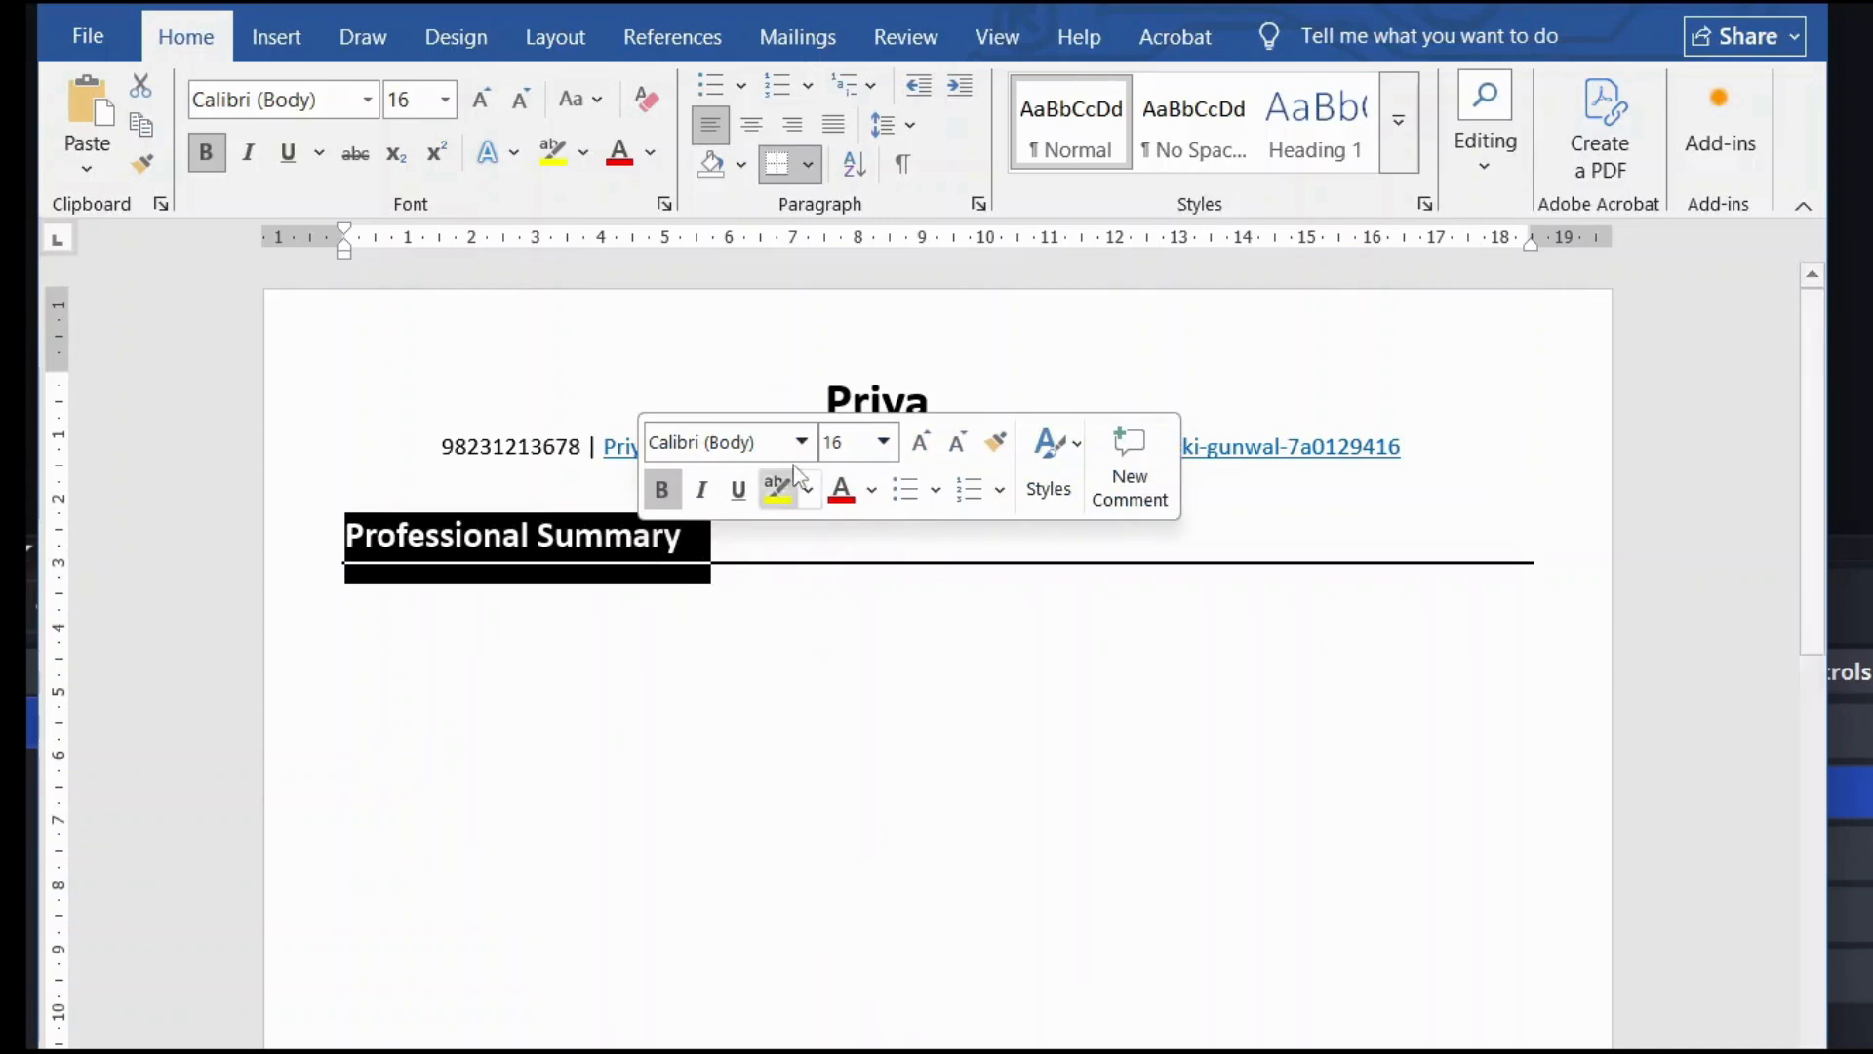
{"action": "left_click", "coordinate": [883, 442]}
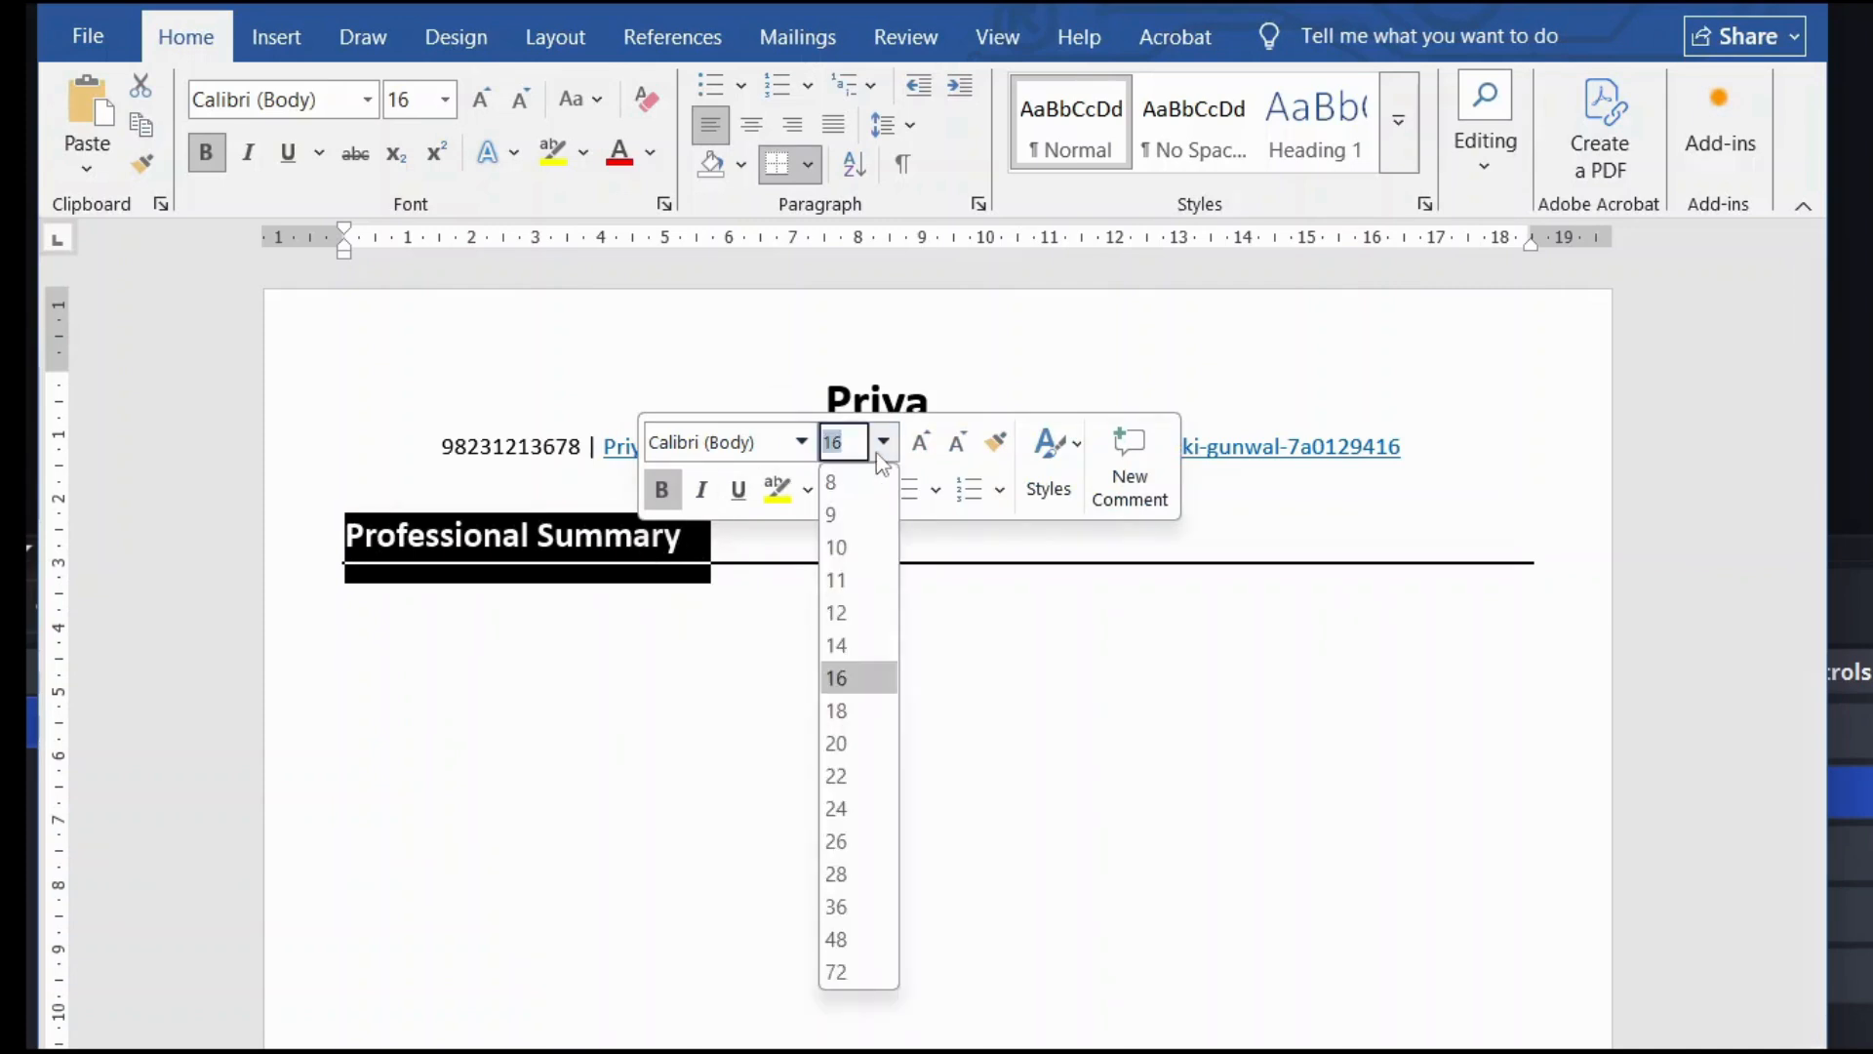
{"action": "left_click", "coordinate": [850, 645]}
{"action": "left_click", "coordinate": [629, 541]}
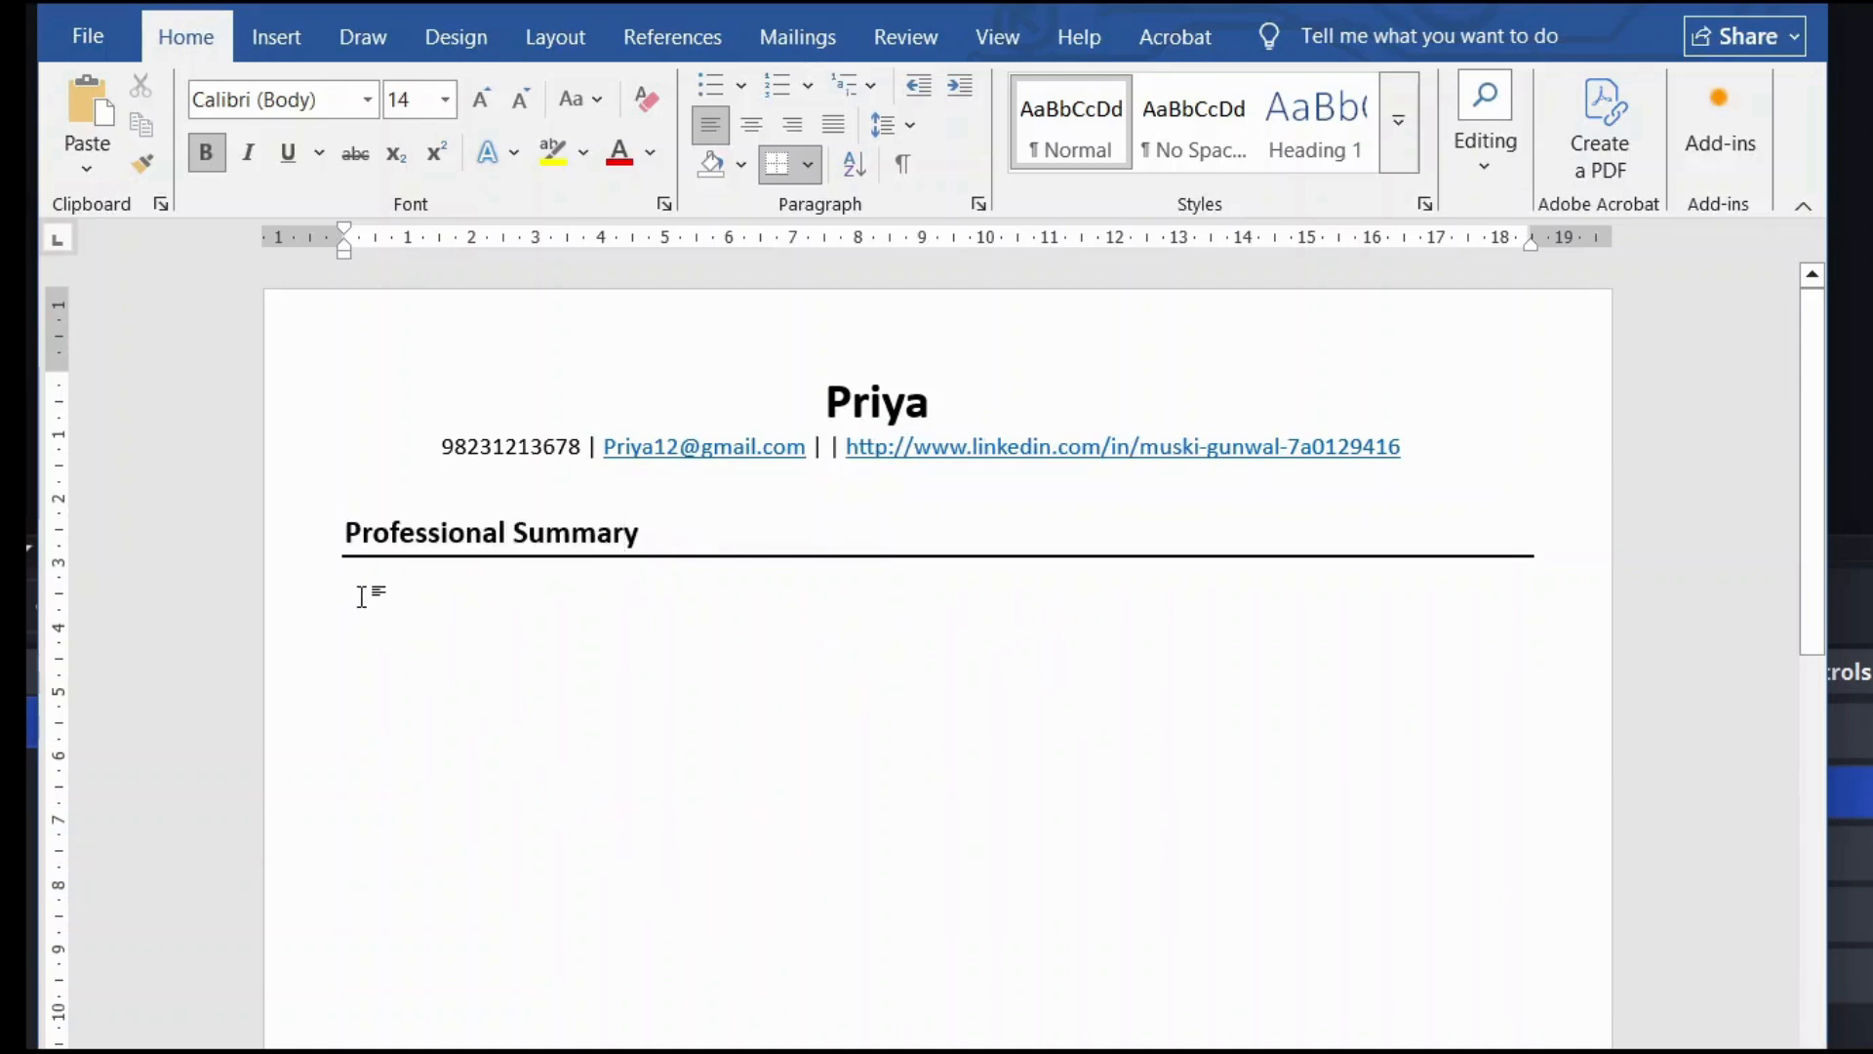
{"action": "key", "text": "Home"}
{"action": "left_click", "coordinate": [672, 541]}
Step: Review the border line widths in Borders and Shading, cancel unchanged, and go to the empty line below
{"action": "left_click", "coordinate": [810, 167]}
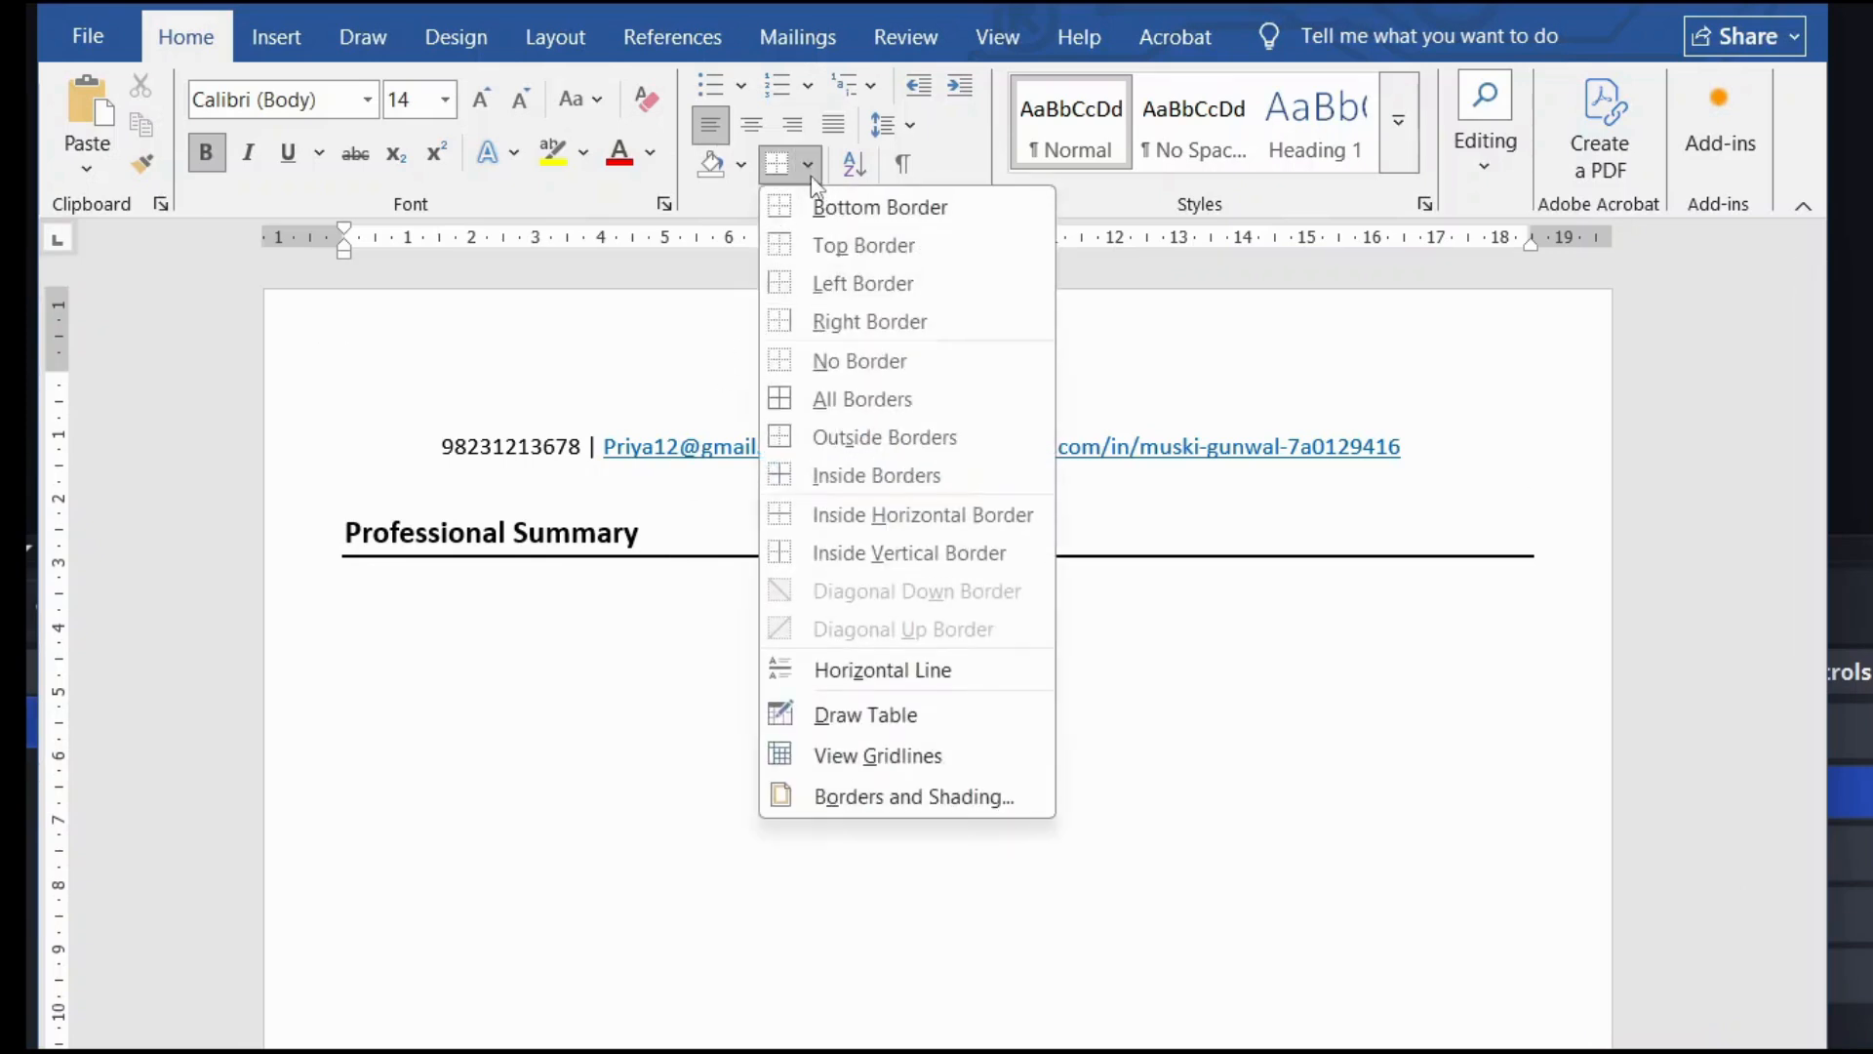
{"action": "left_click", "coordinate": [884, 798]}
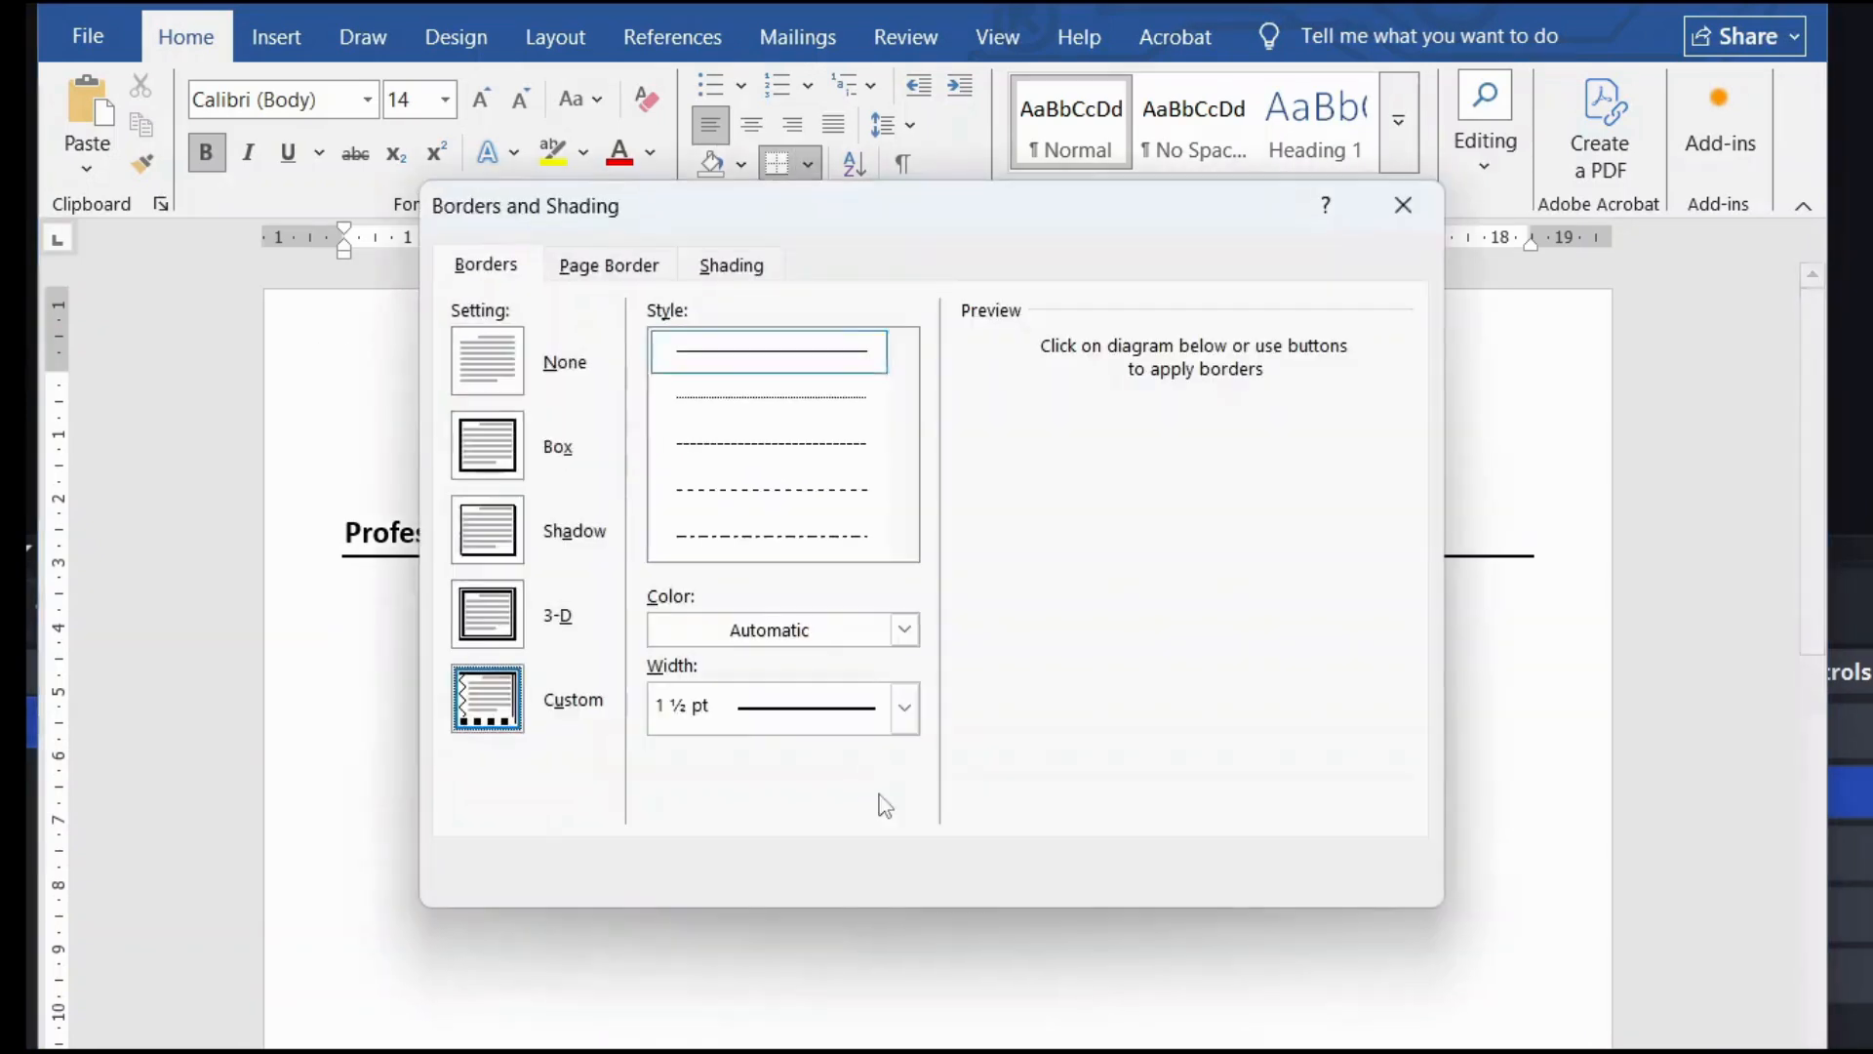
{"action": "left_click", "coordinate": [905, 710]}
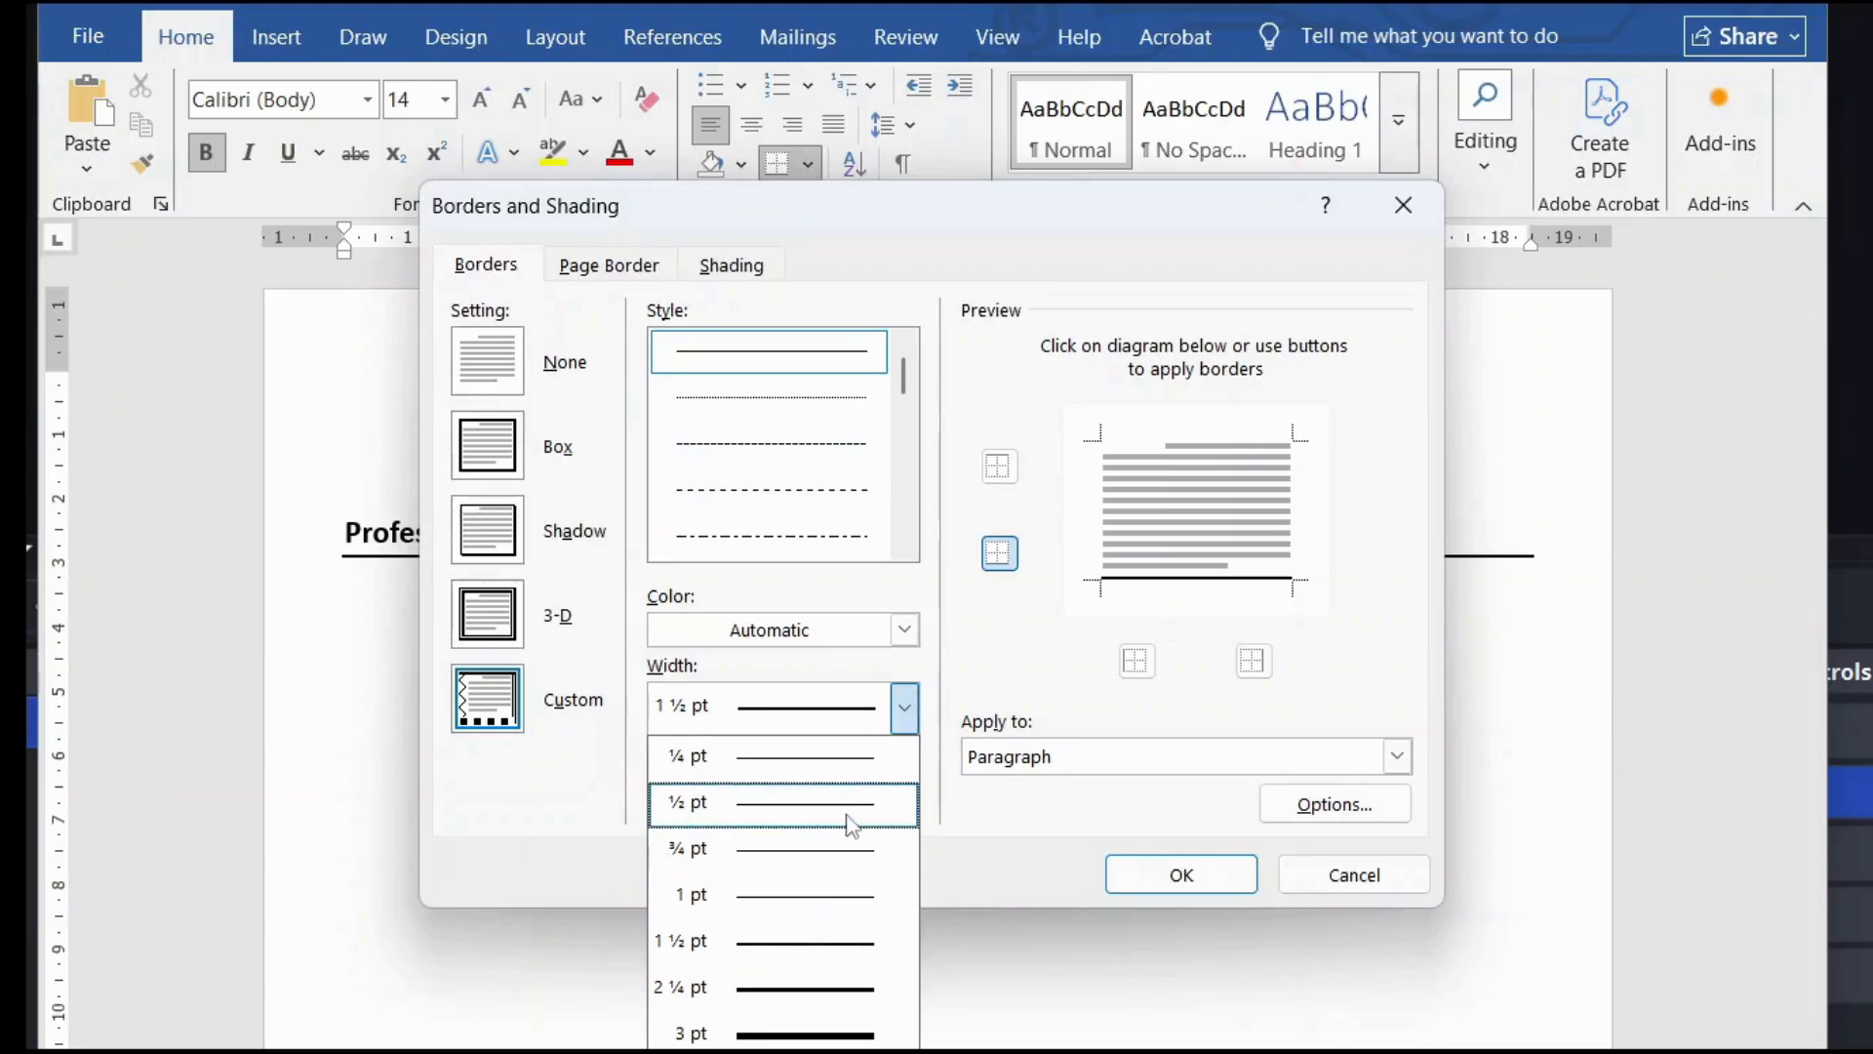
{"action": "left_click", "coordinate": [1343, 871]}
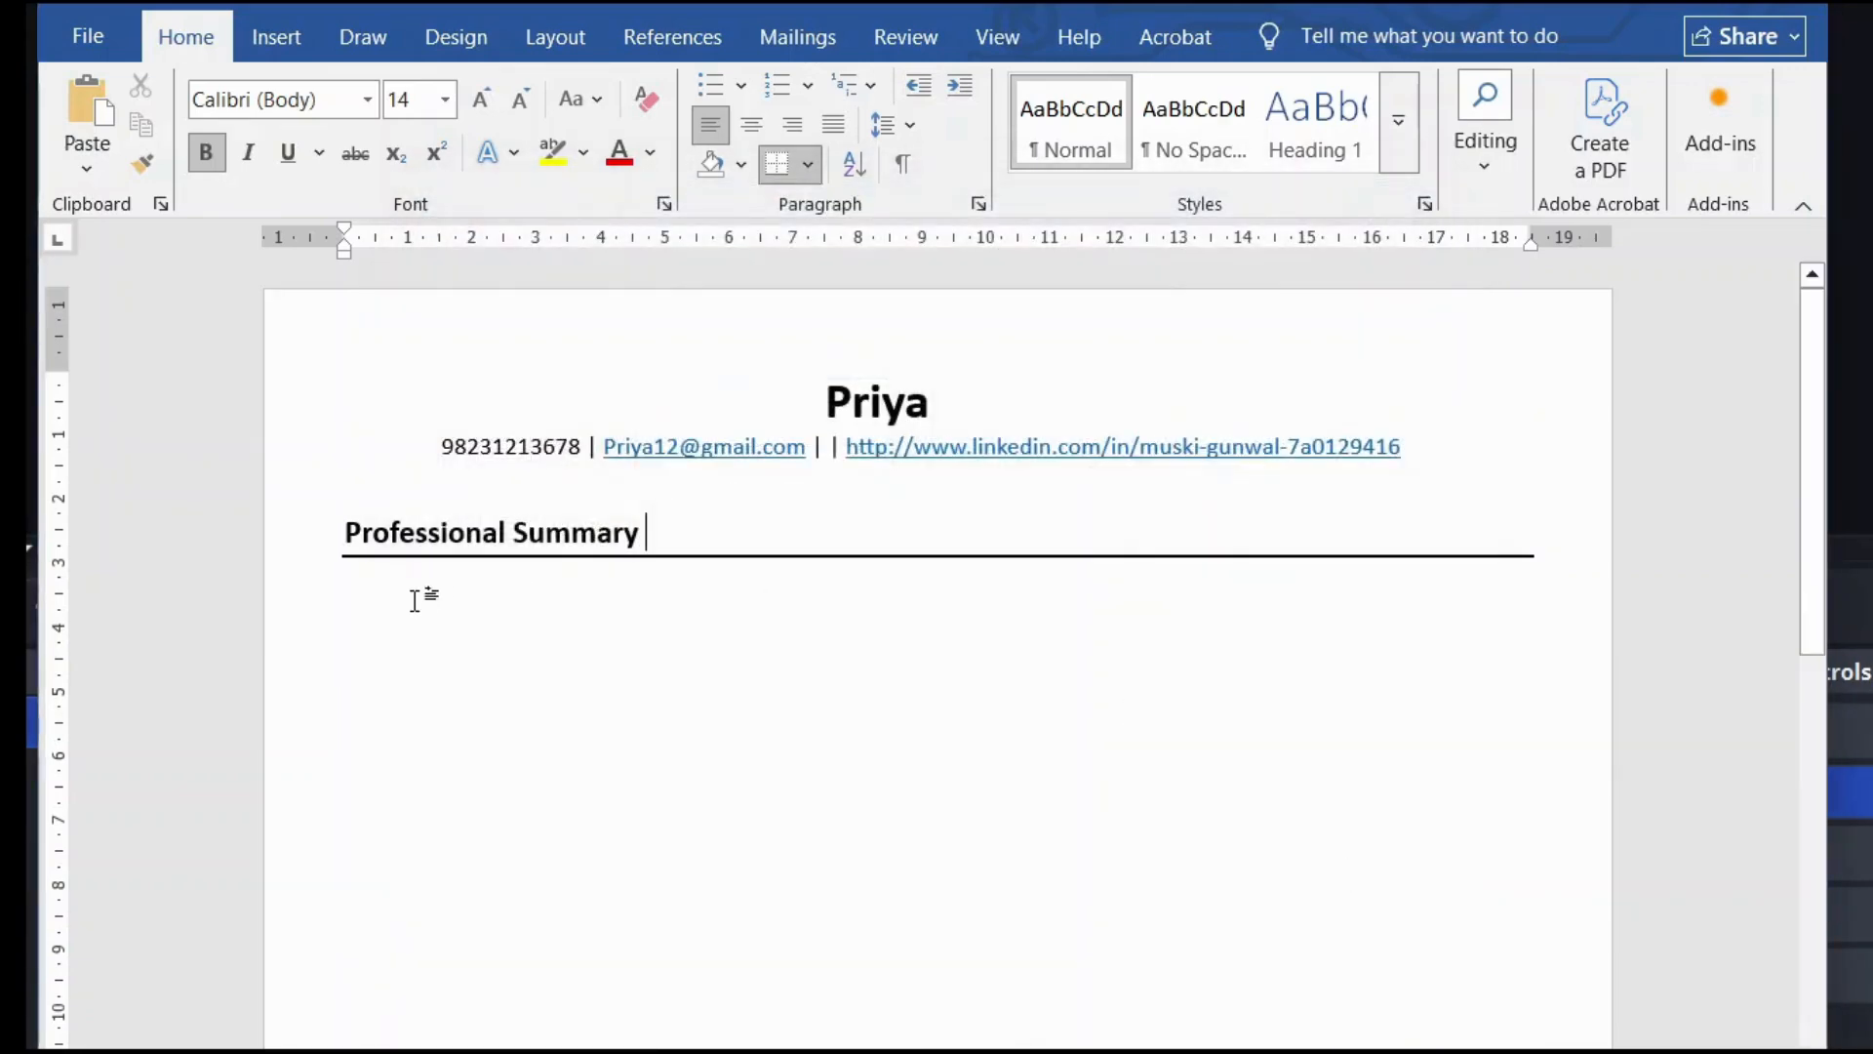
{"action": "left_click", "coordinate": [357, 597]}
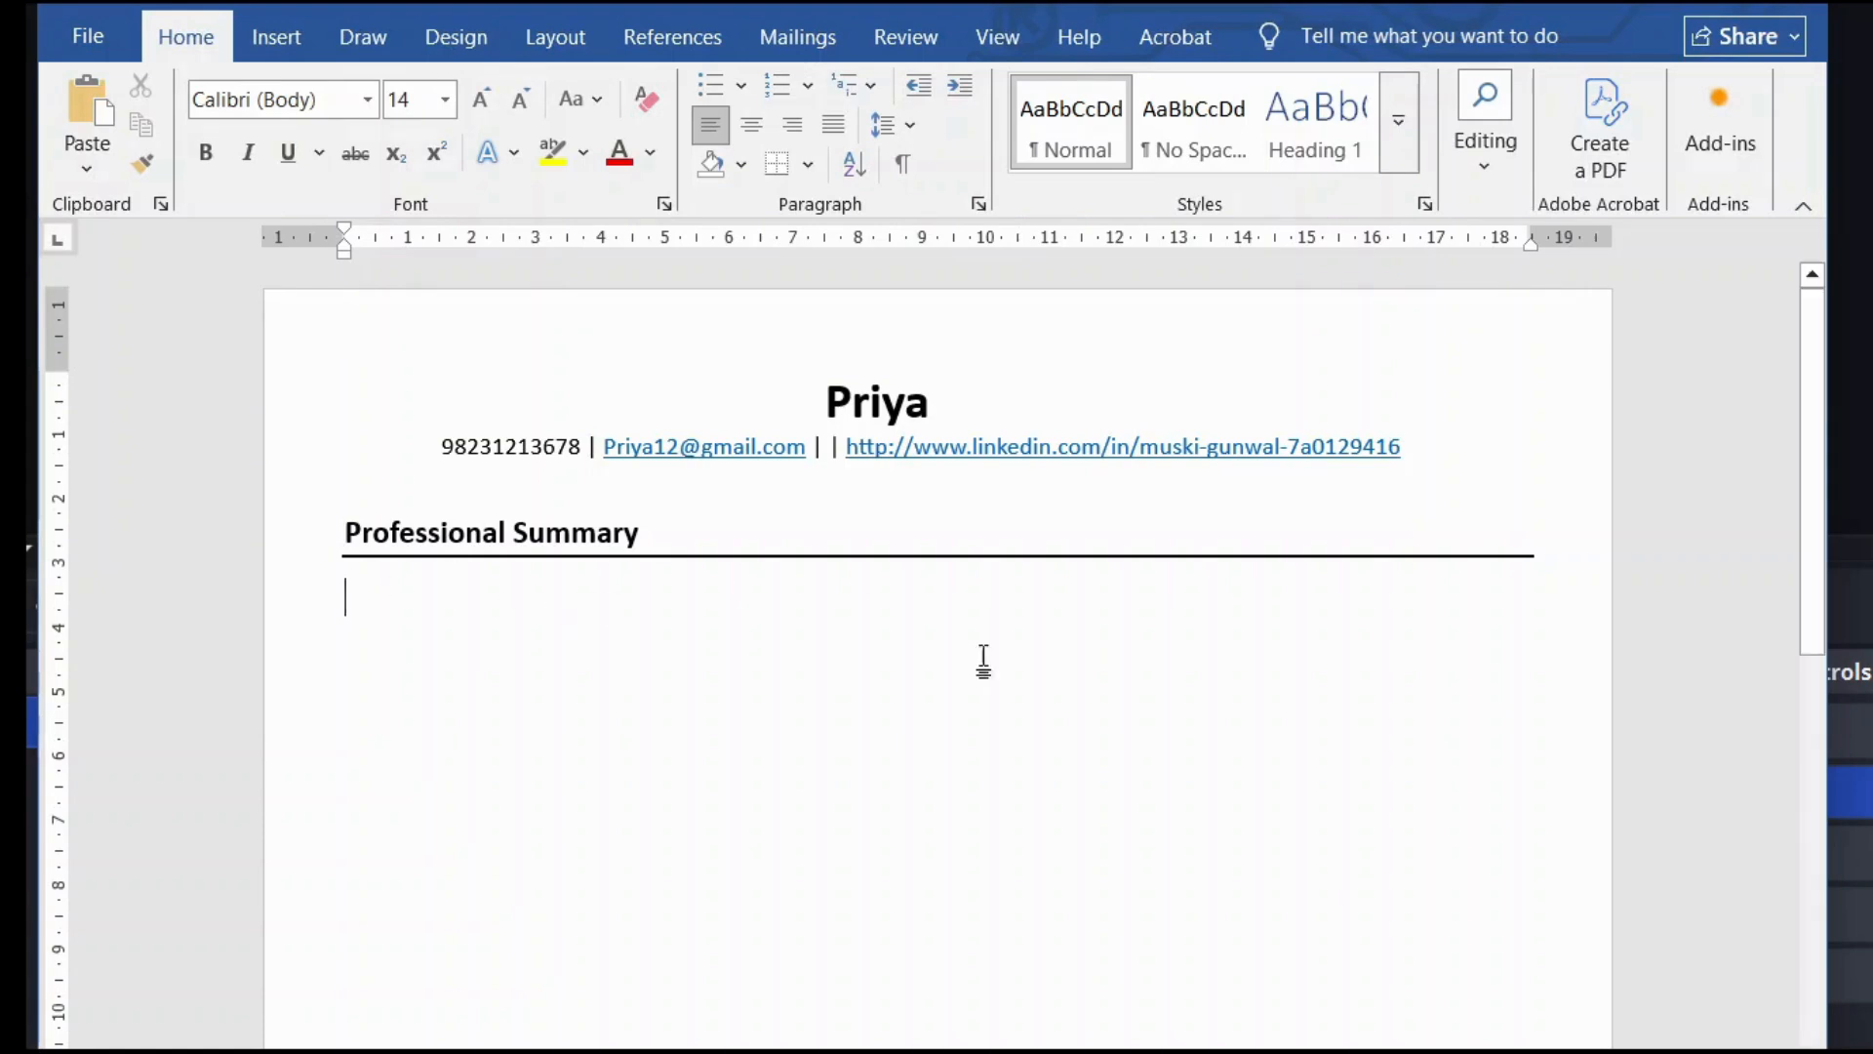
Step: Paste the summary paragraph and verify bold on Life Sciences postgraduate, data interpretation and evidence-based reports
{"action": "type", "text": "Life Sciences postgraduate with formal training in Clinical Research. Skilled in research design, data interpretation, scientific writing, and literature review. Experienced in conducting structured research surveys and preparing evidence-based reports. Passionate about clinical research and healthcare, with the ability to work independently as well as collaboratively. Possesses strong communication, analytical, and organizational skills."}
{"action": "scroll", "coordinate": [1112, 962], "scroll_direction": "down", "scroll_amount": 1}
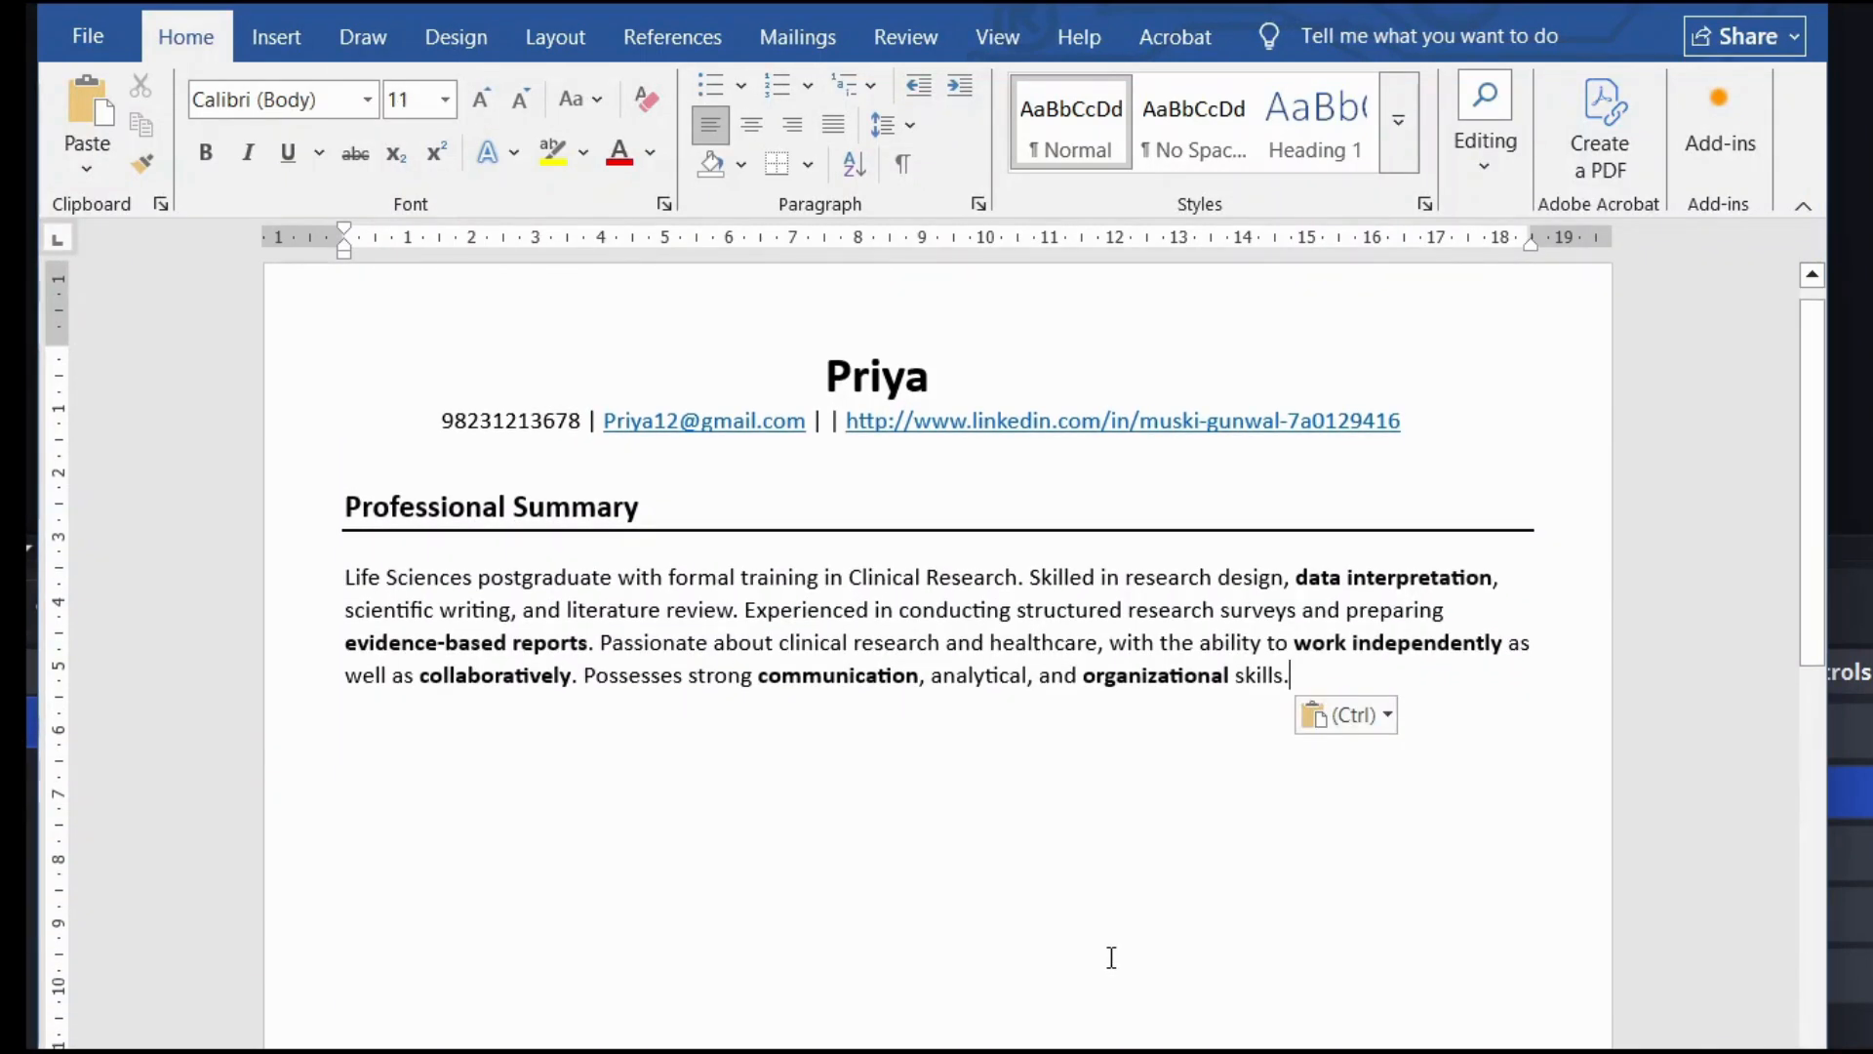
{"action": "left_click", "coordinate": [687, 781]}
{"action": "left_click_drag", "start_coordinate": [349, 576], "coordinate": [553, 584]}
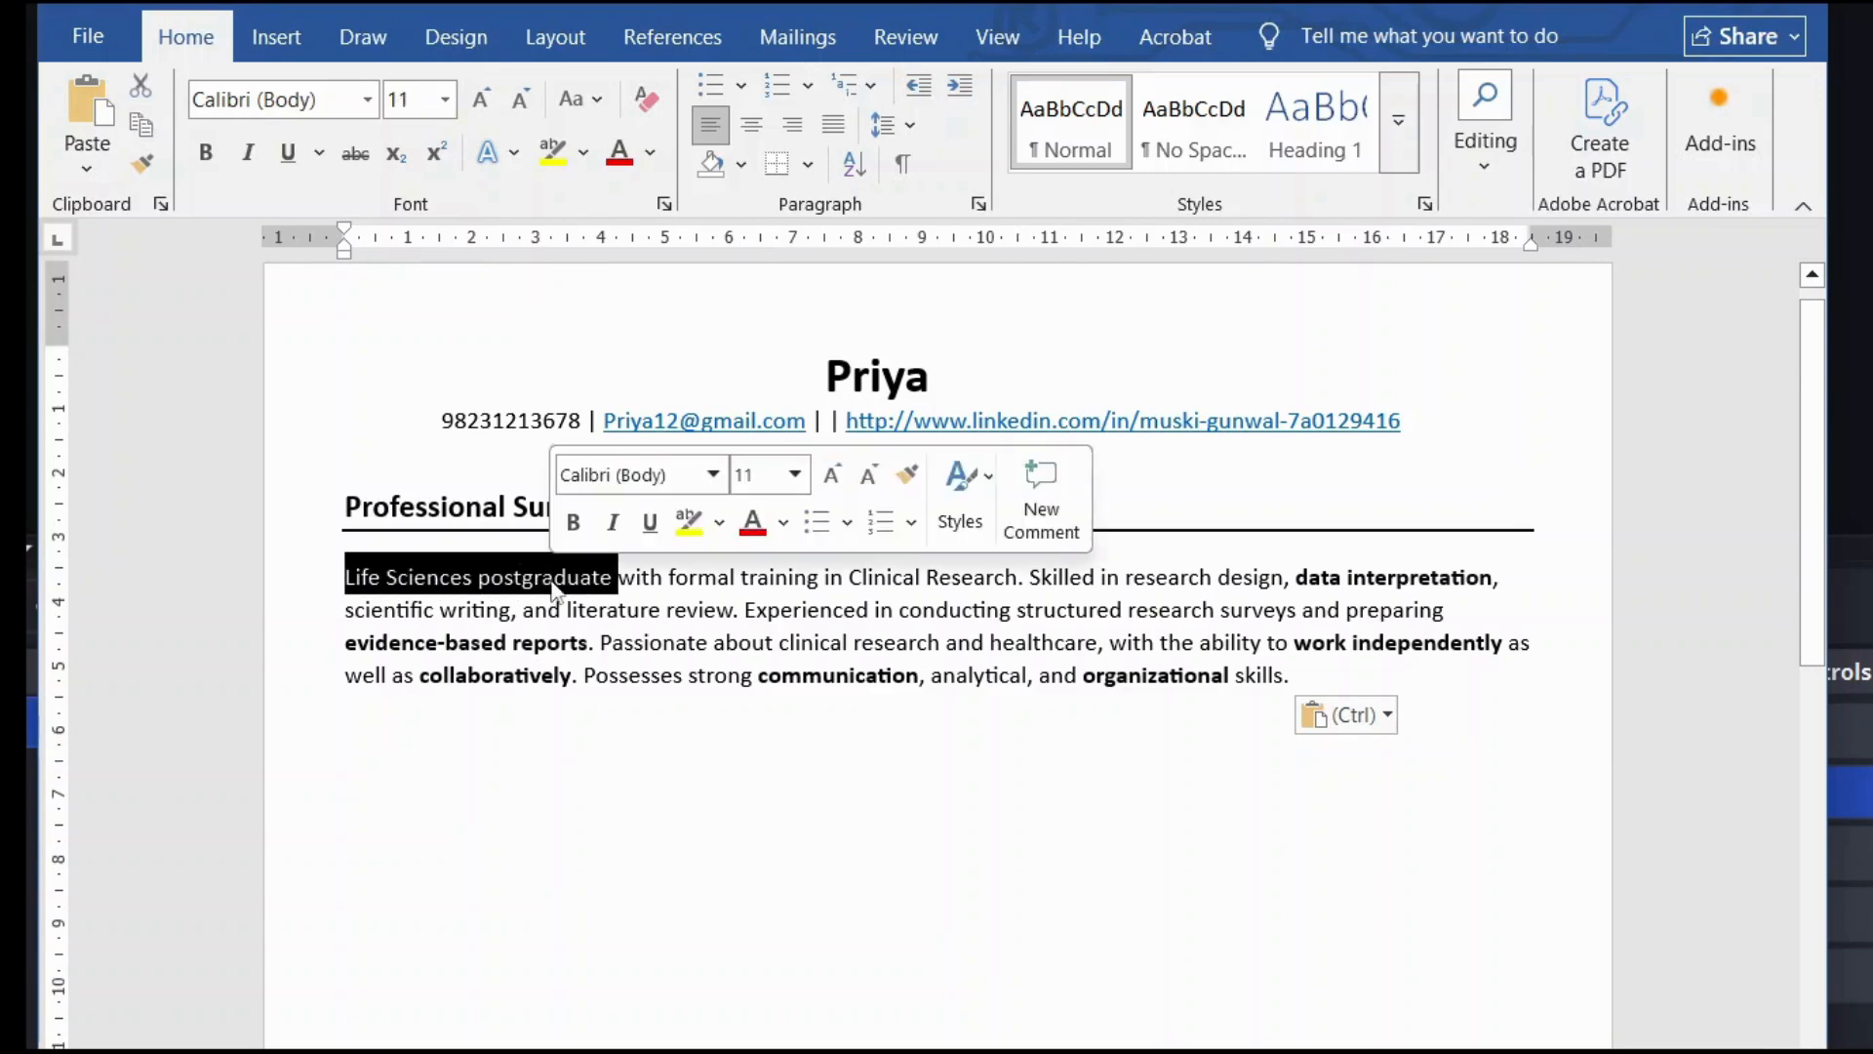
{"action": "left_click", "coordinate": [903, 576]}
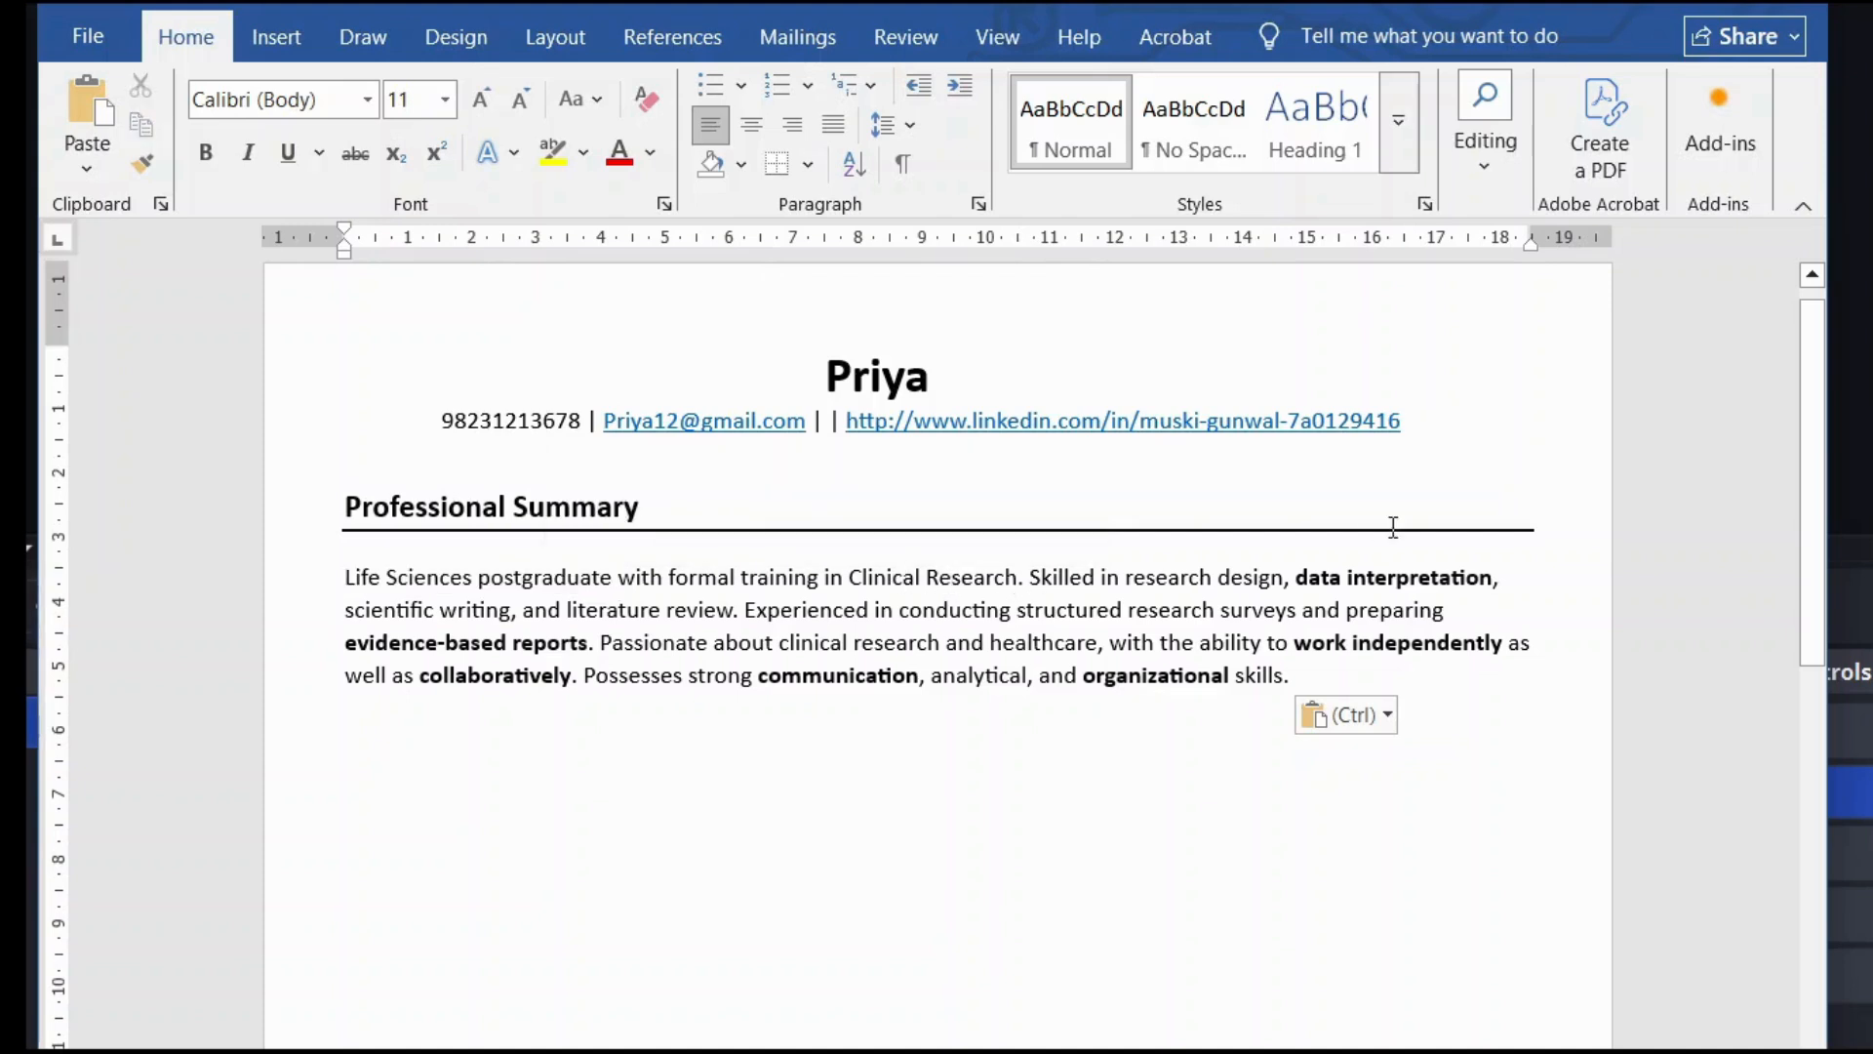
{"action": "left_click_drag", "start_coordinate": [1288, 583], "coordinate": [1492, 580]}
{"action": "left_click_drag", "start_coordinate": [345, 642], "coordinate": [590, 644]}
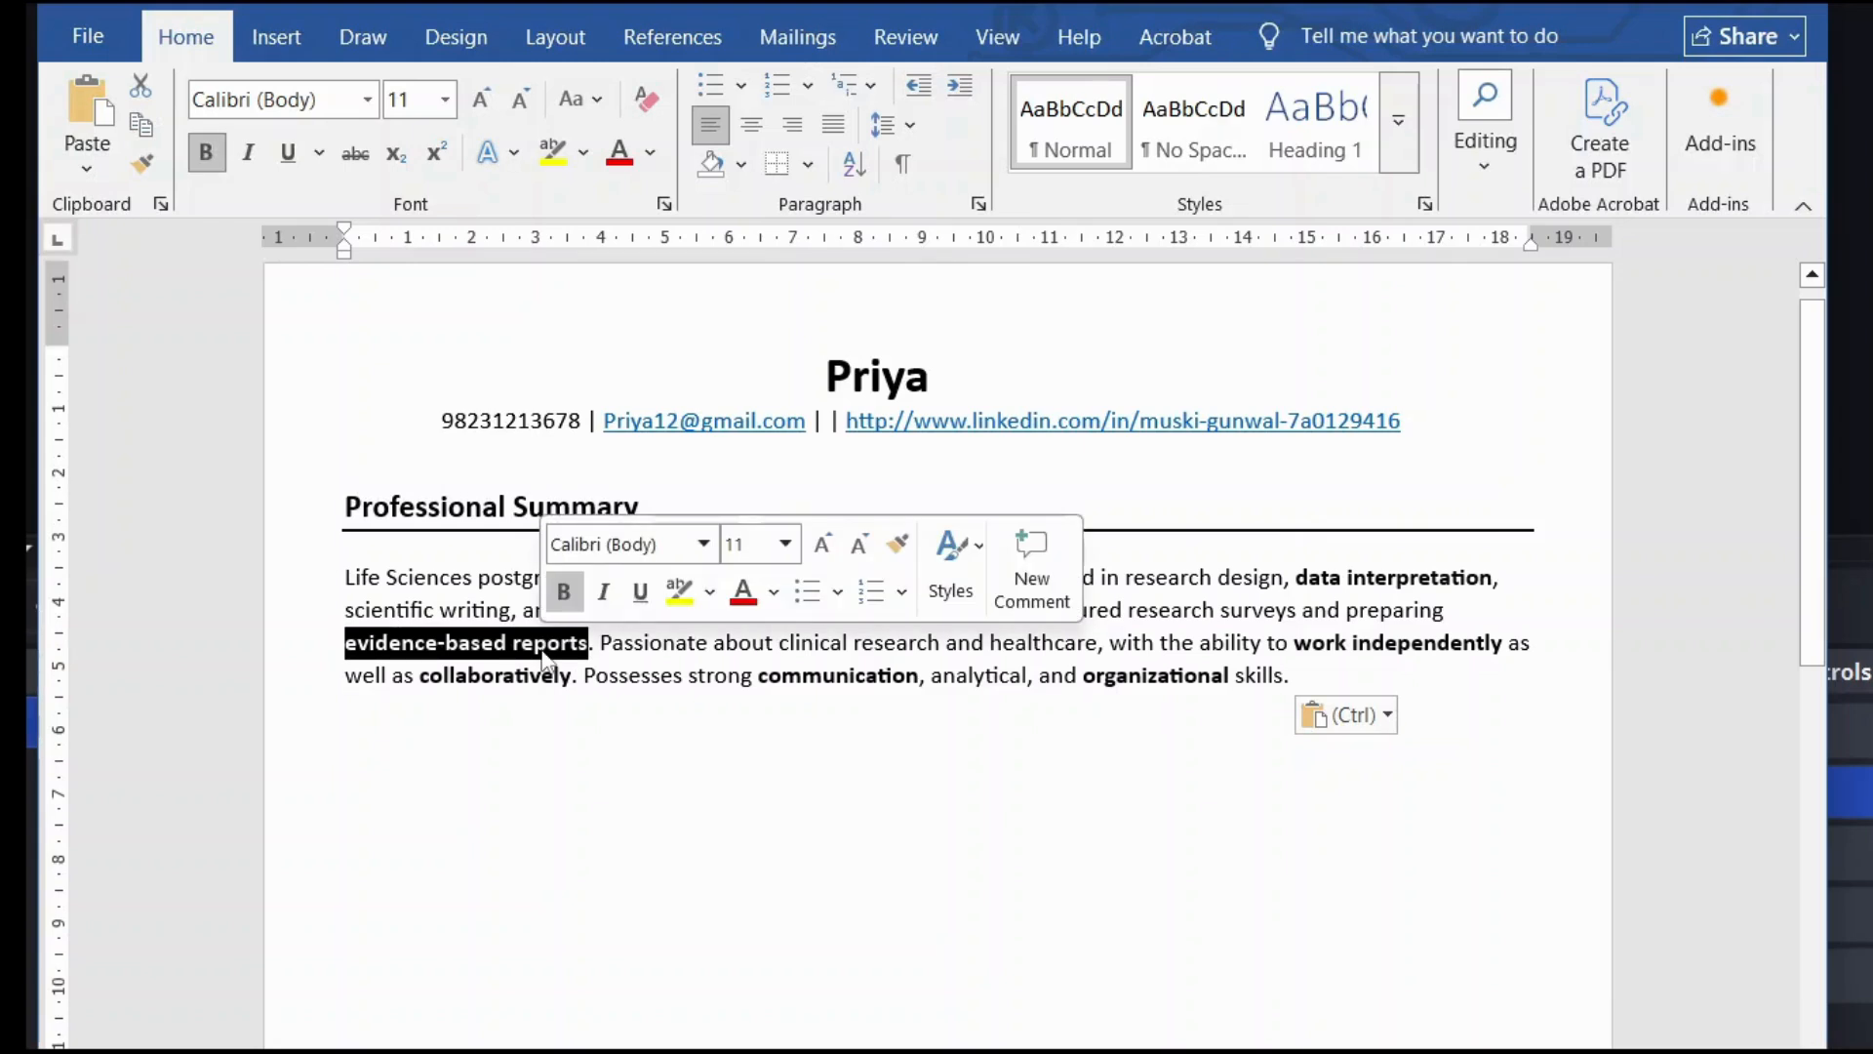
{"action": "left_click", "coordinate": [569, 661]}
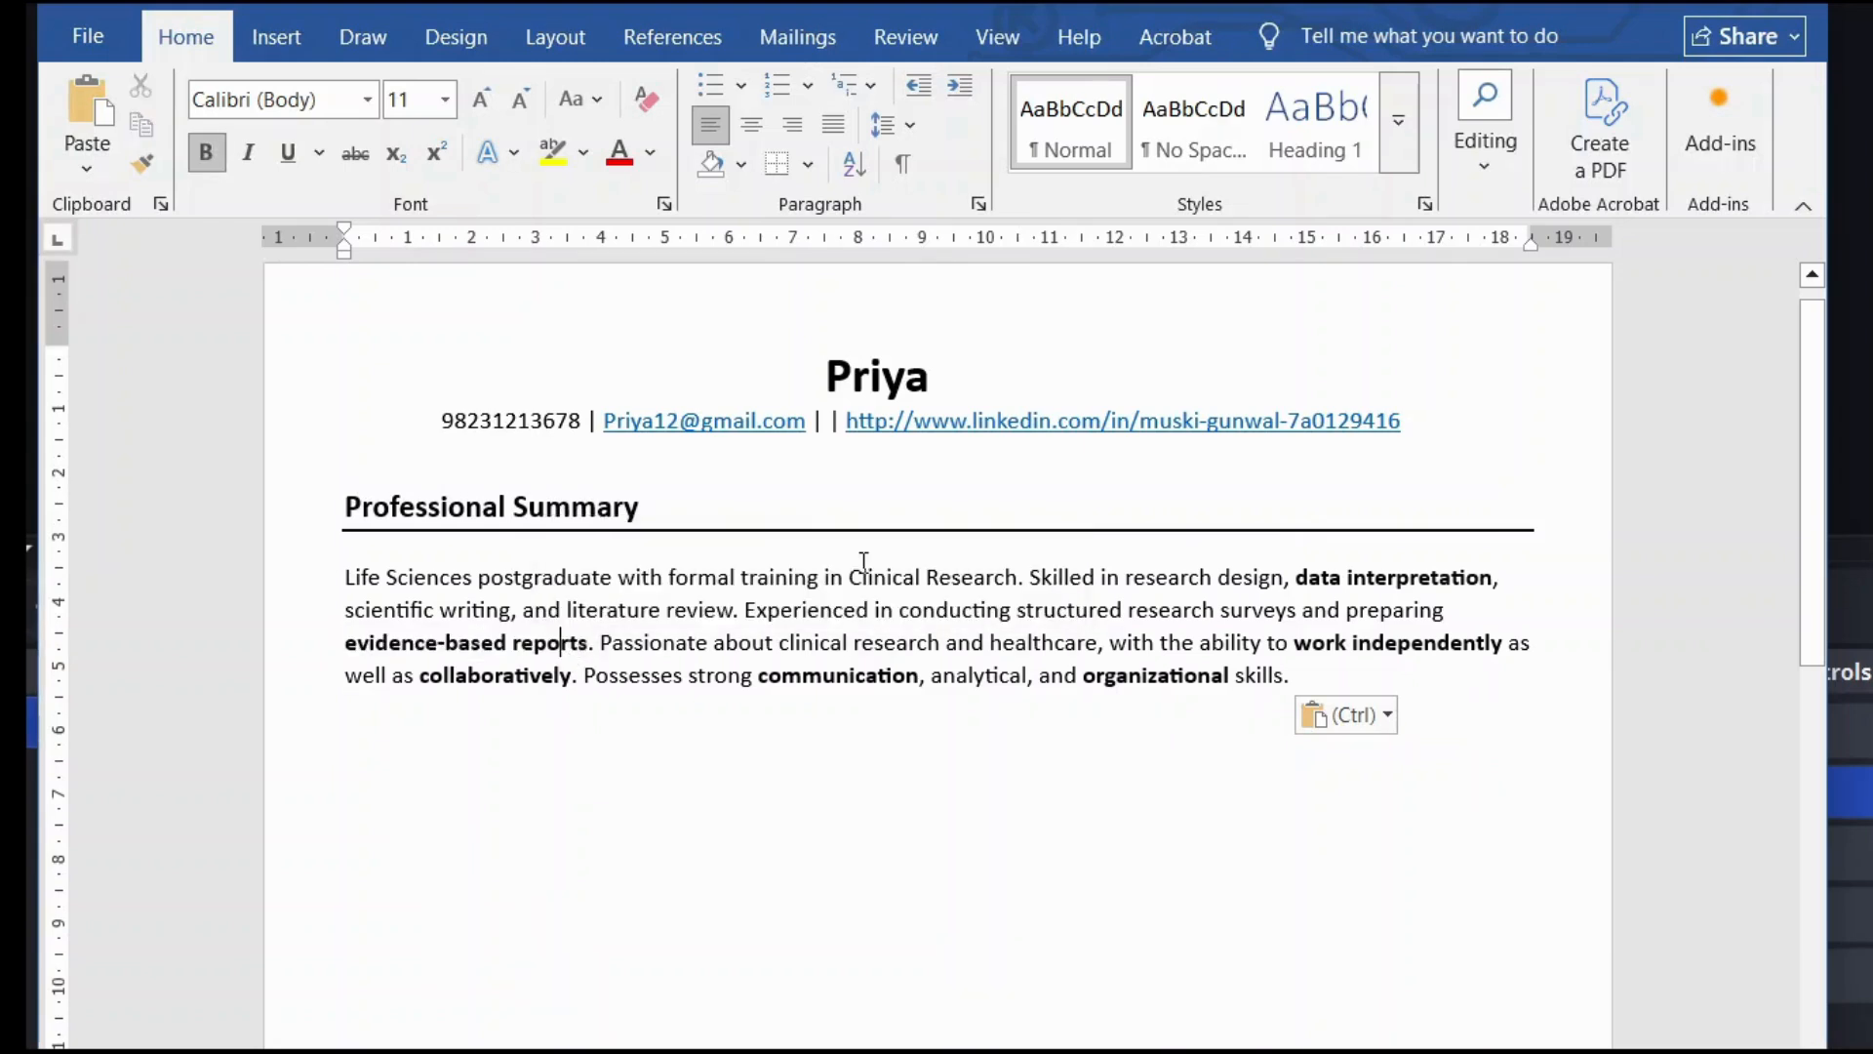
Step: Verify bold on work independently, collaboratively, communication and organizational, then move below the paragraph
{"action": "left_click_drag", "start_coordinate": [1295, 642], "coordinate": [1508, 644]}
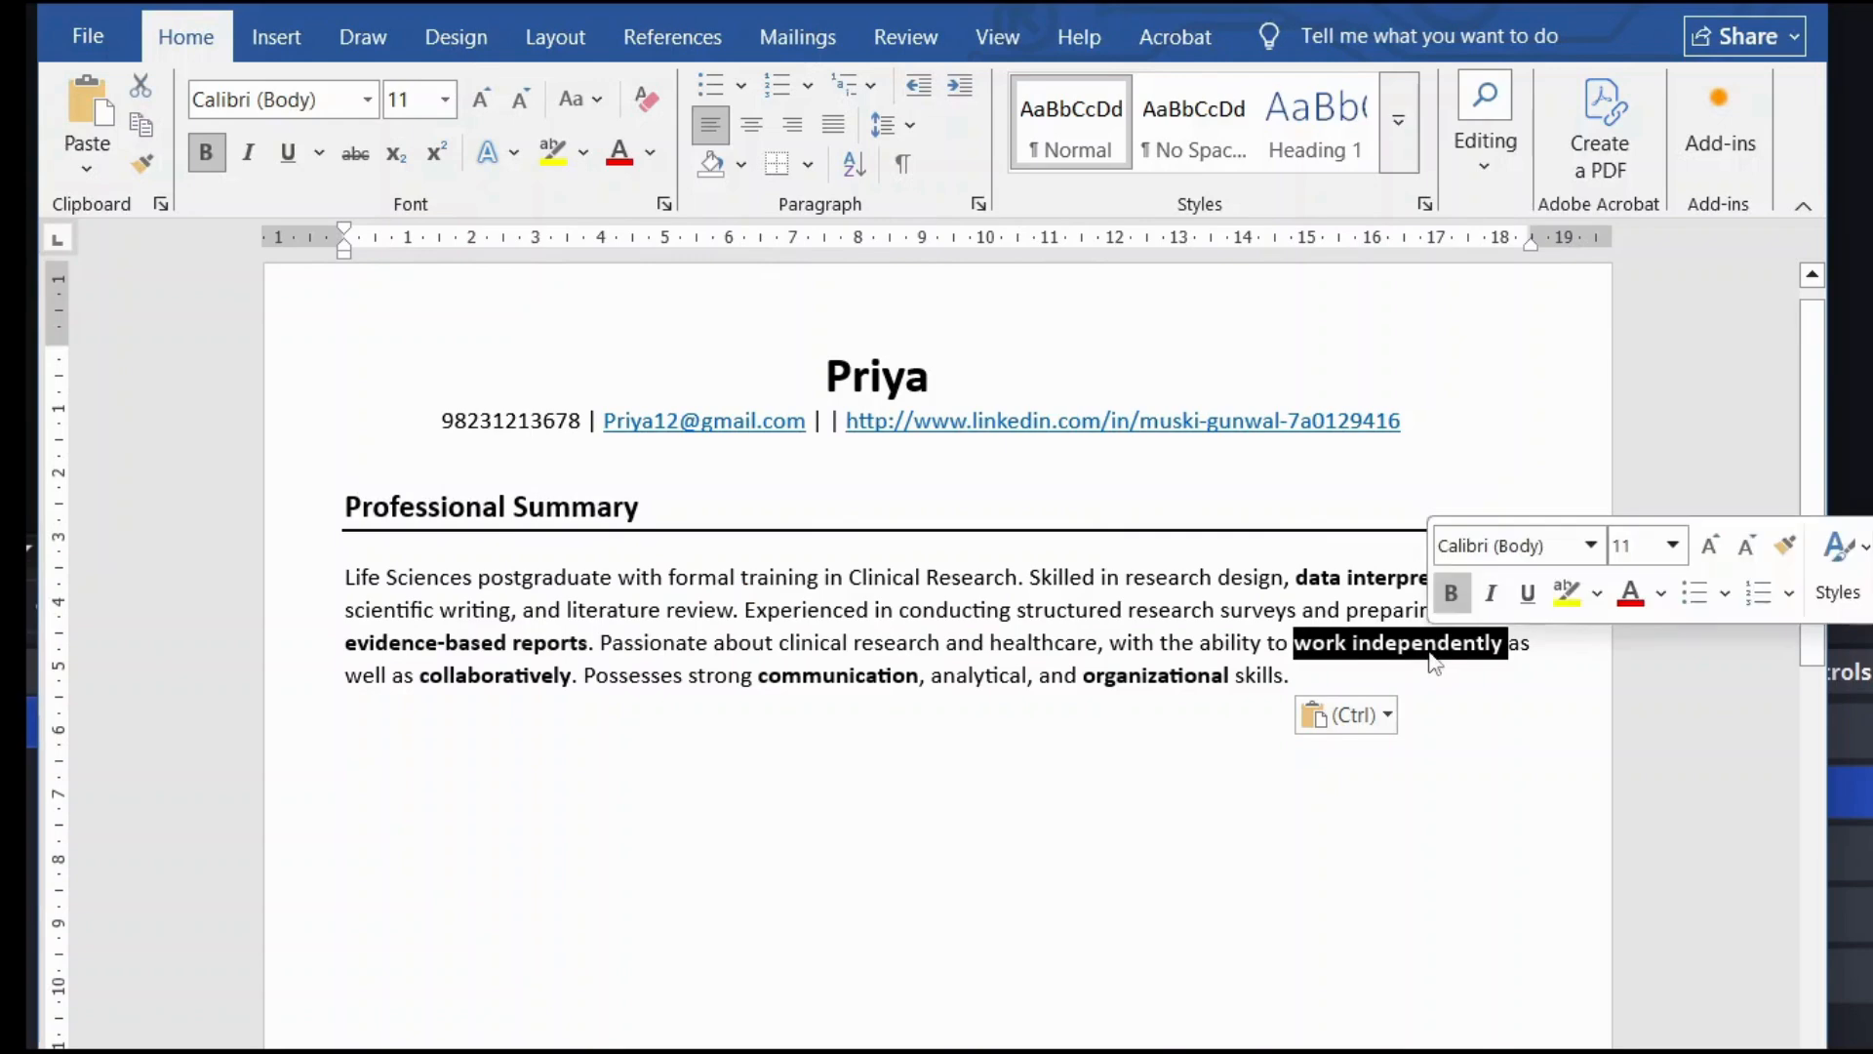
{"action": "left_click_drag", "start_coordinate": [429, 685], "coordinate": [561, 695]}
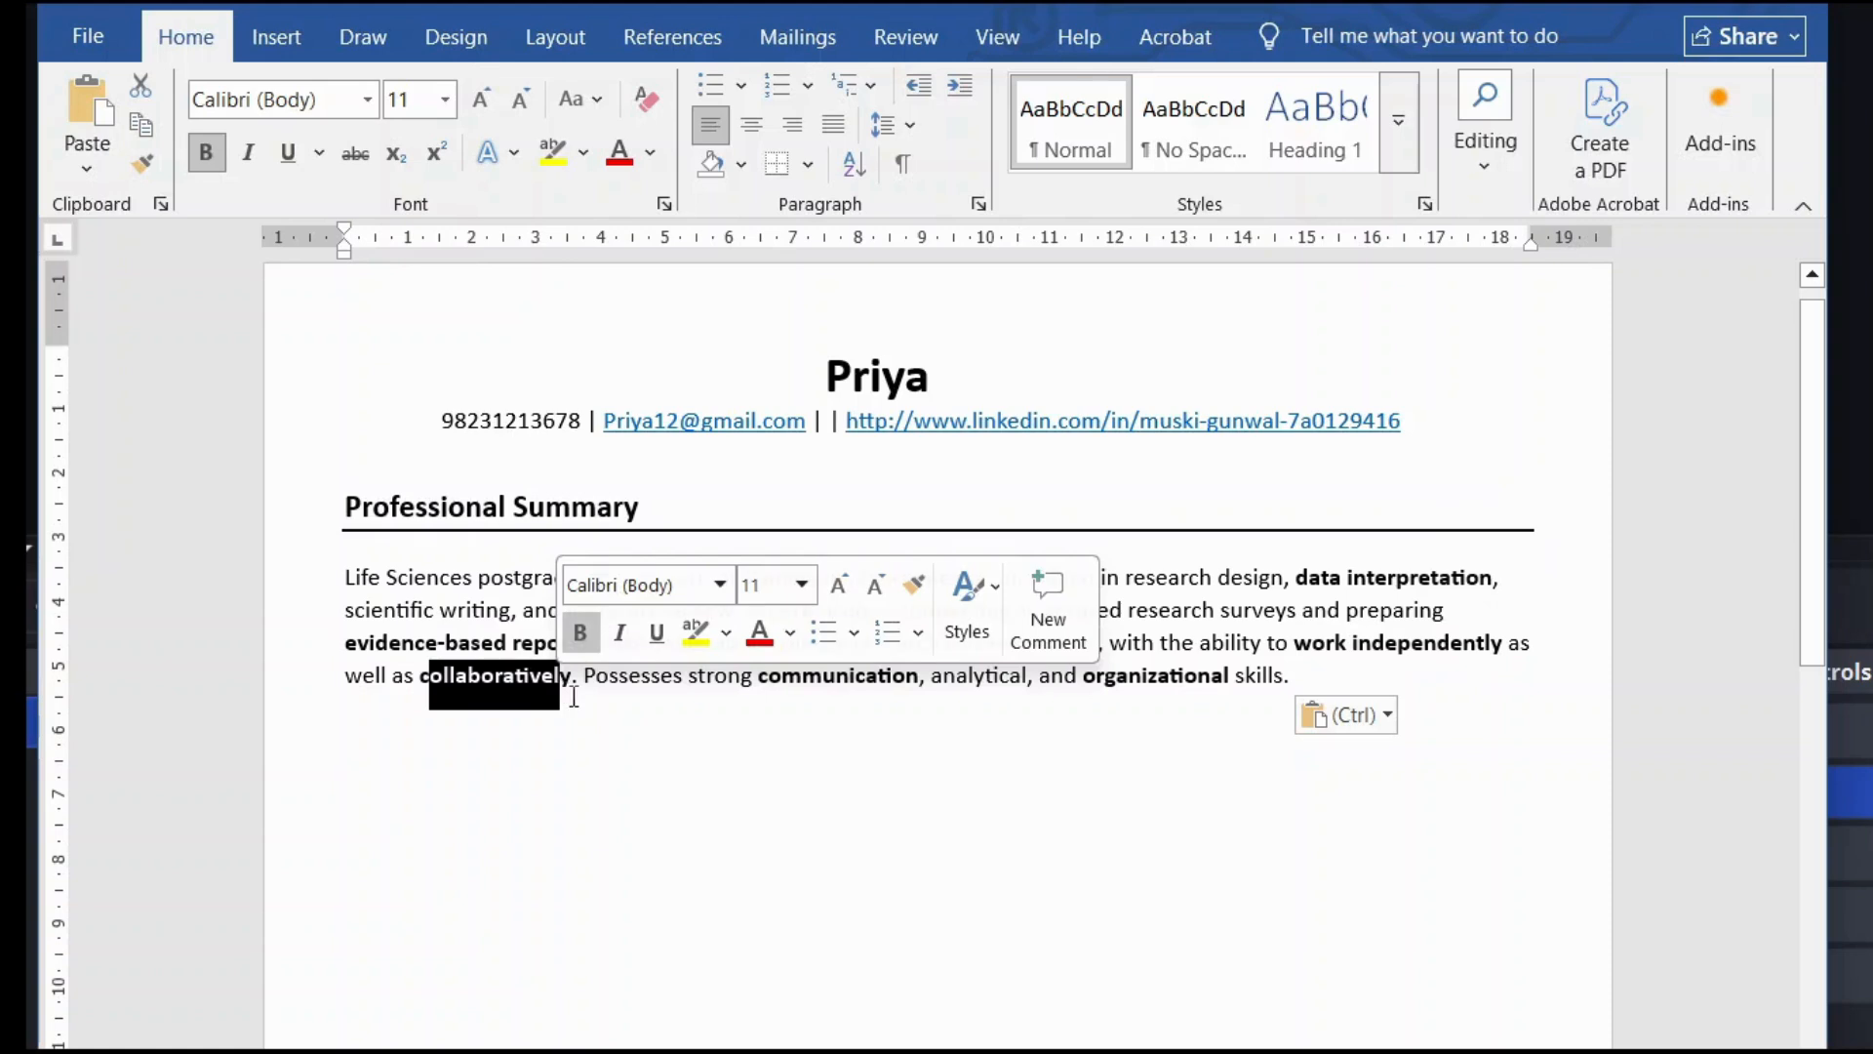
{"action": "left_click", "coordinate": [574, 696]}
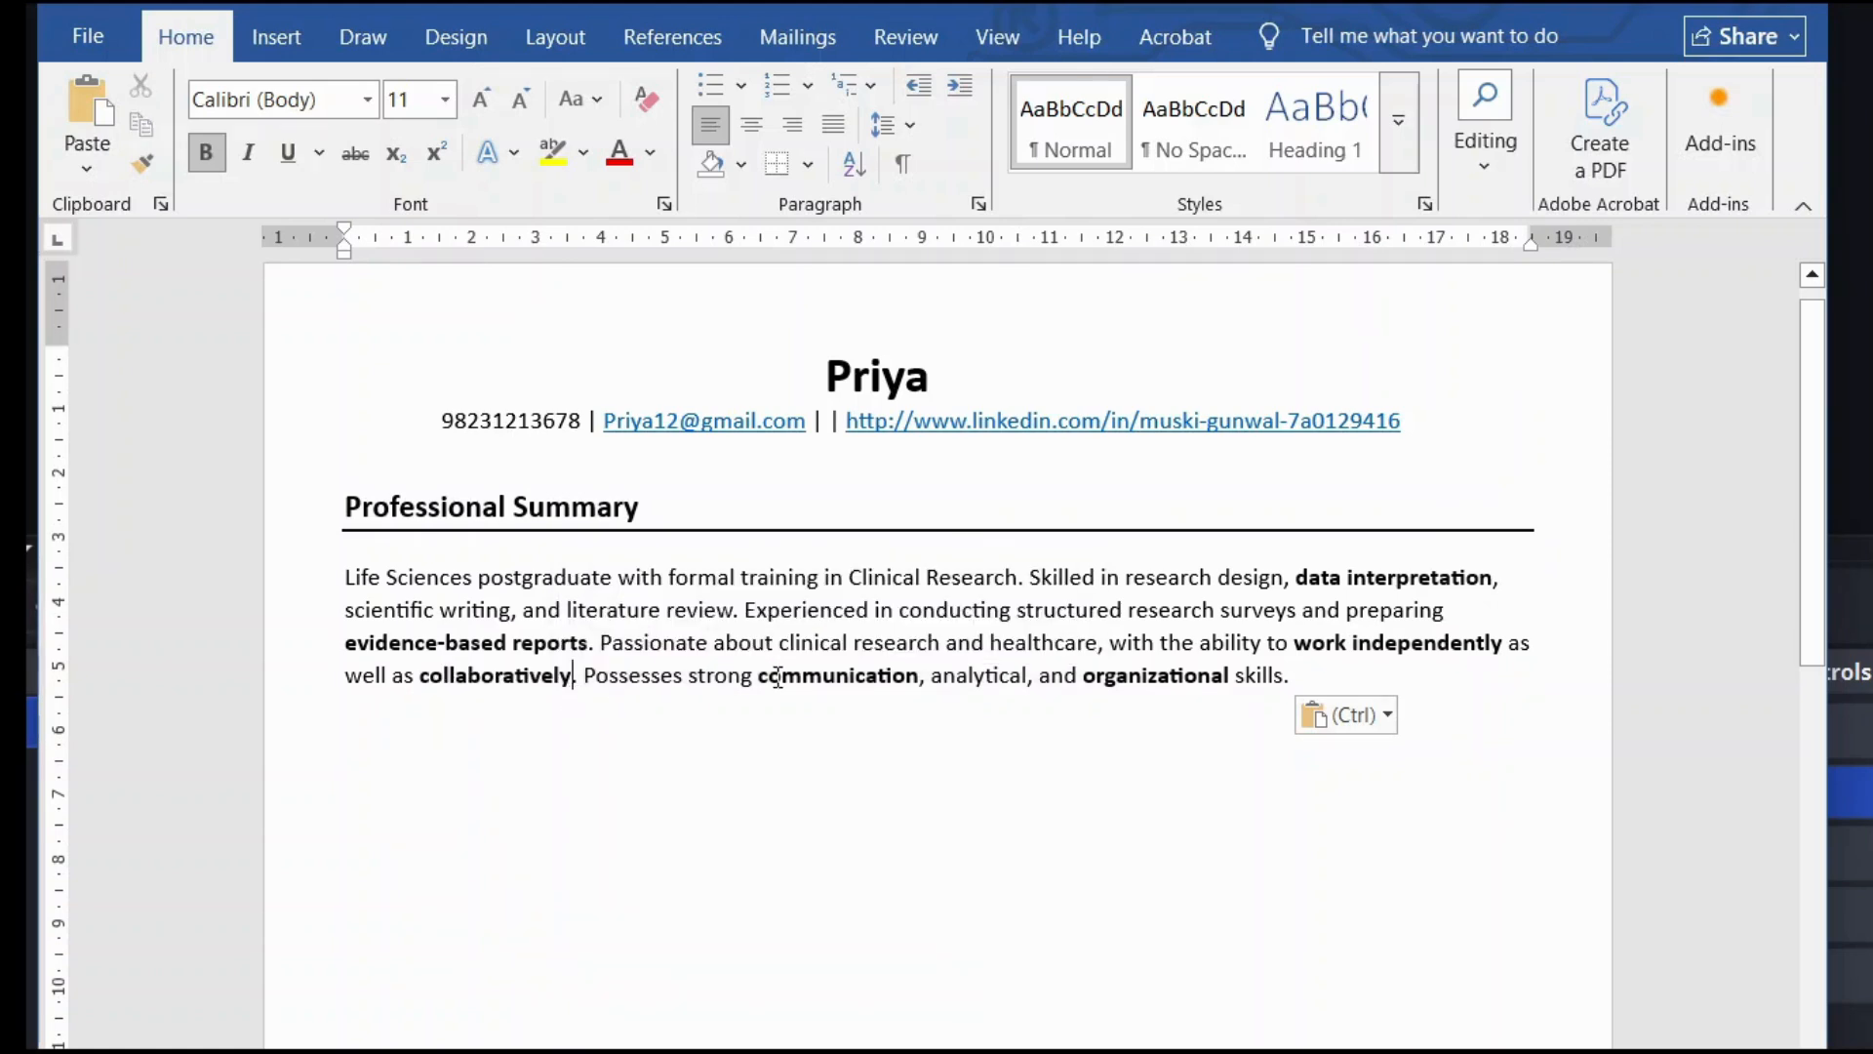
{"action": "left_click_drag", "start_coordinate": [780, 676], "coordinate": [907, 677]}
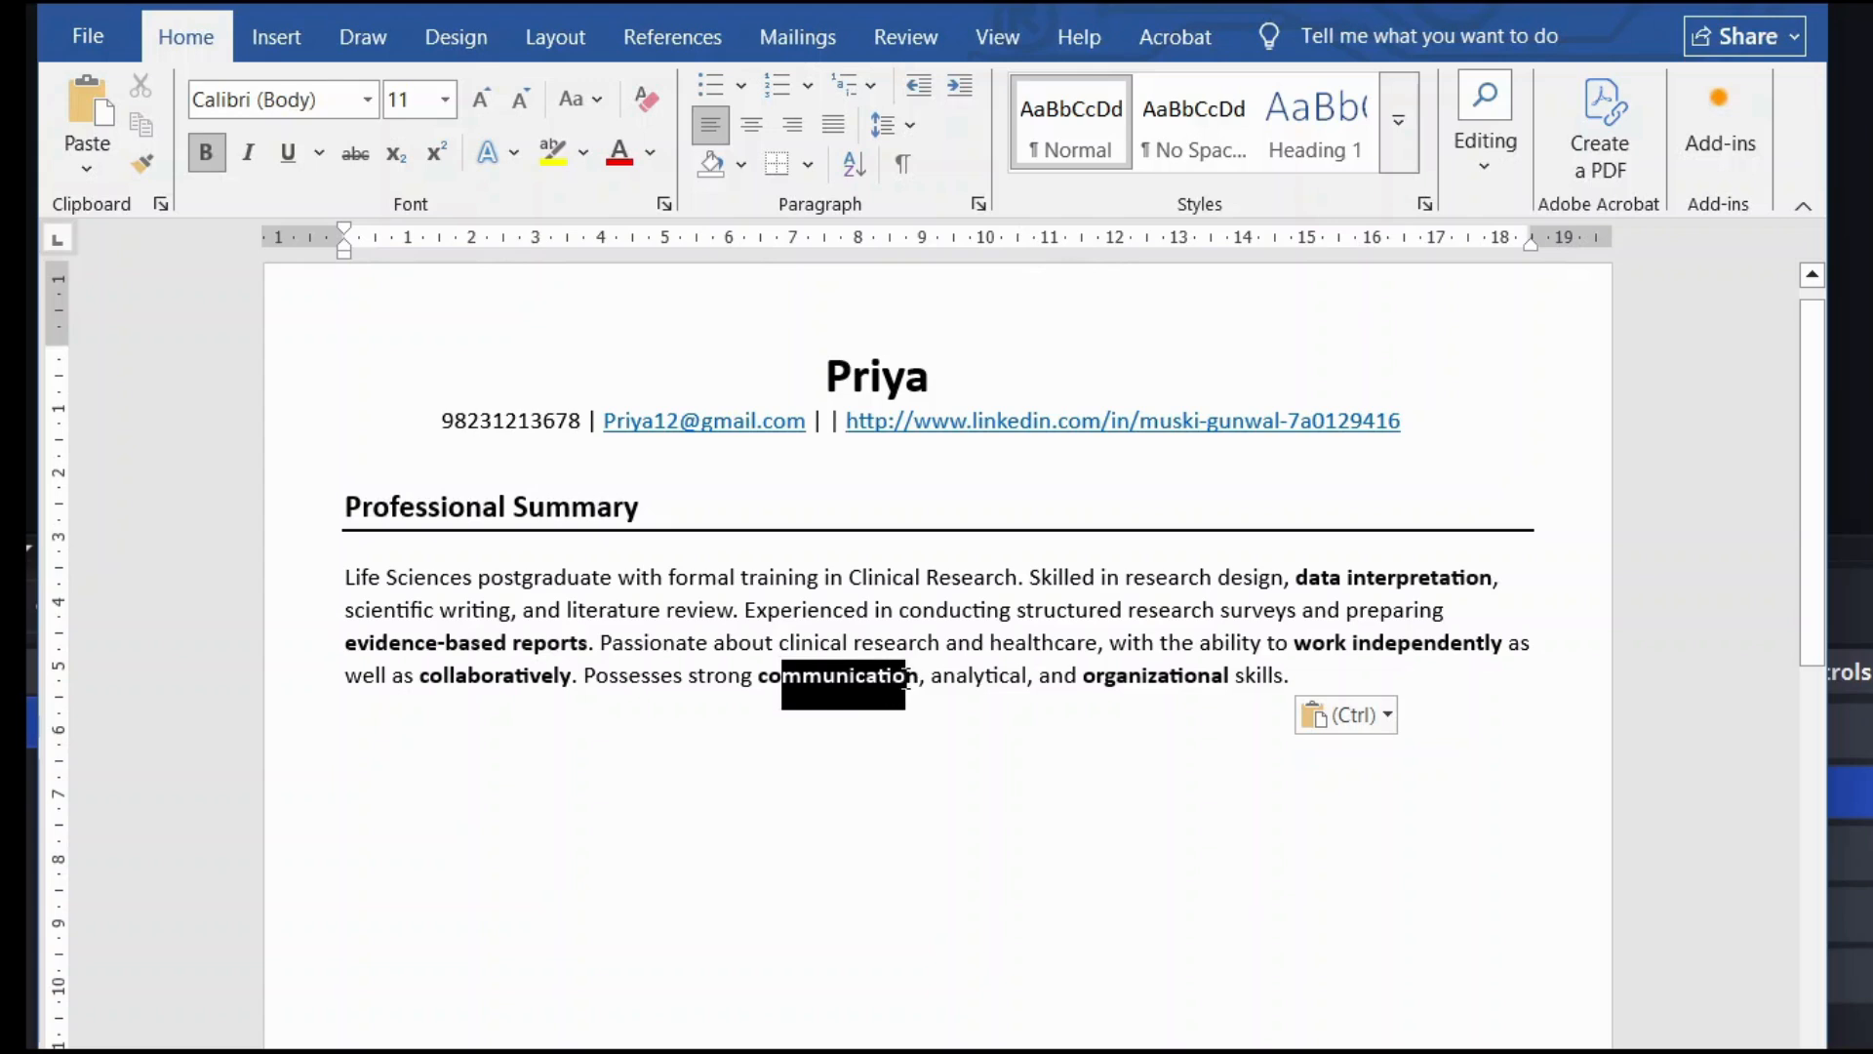
{"action": "left_click_drag", "start_coordinate": [1094, 673], "coordinate": [1237, 678]}
{"action": "left_click", "coordinate": [1263, 703]}
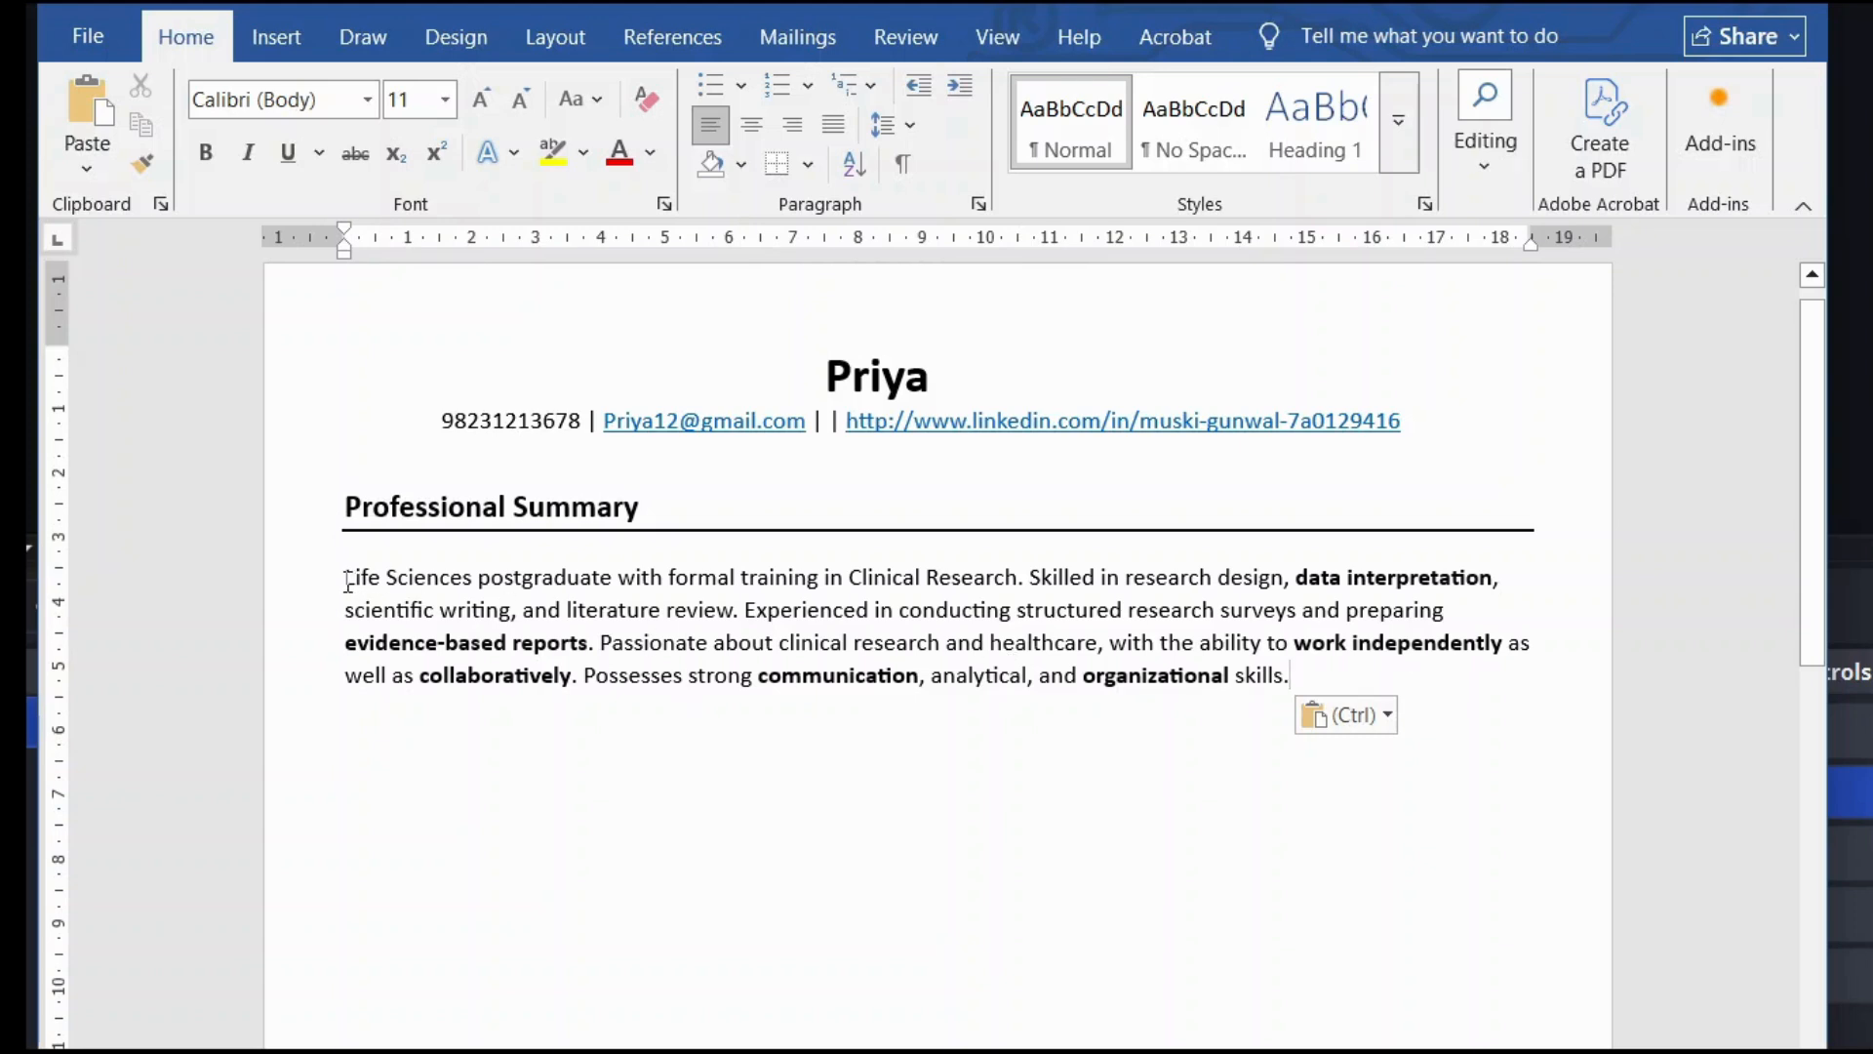
{"action": "left_click_drag", "start_coordinate": [348, 581], "coordinate": [1022, 719]}
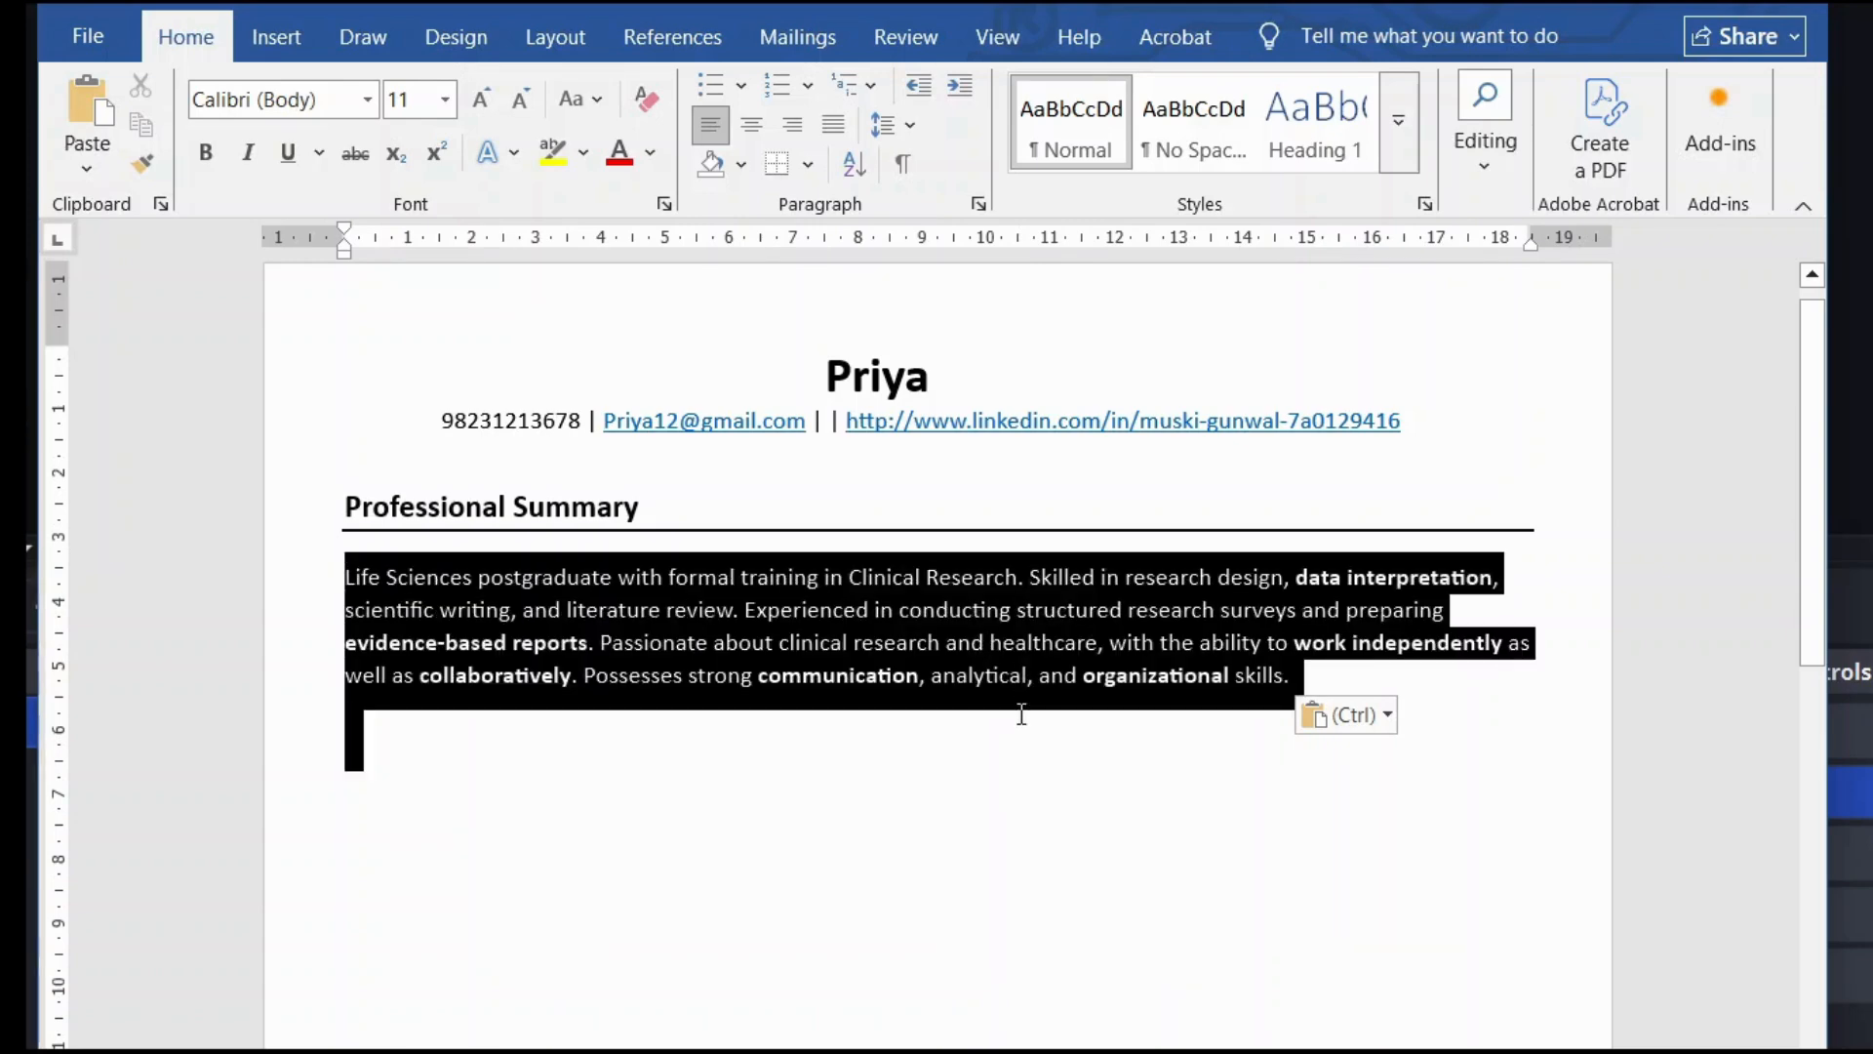
{"action": "left_click", "coordinate": [767, 764]}
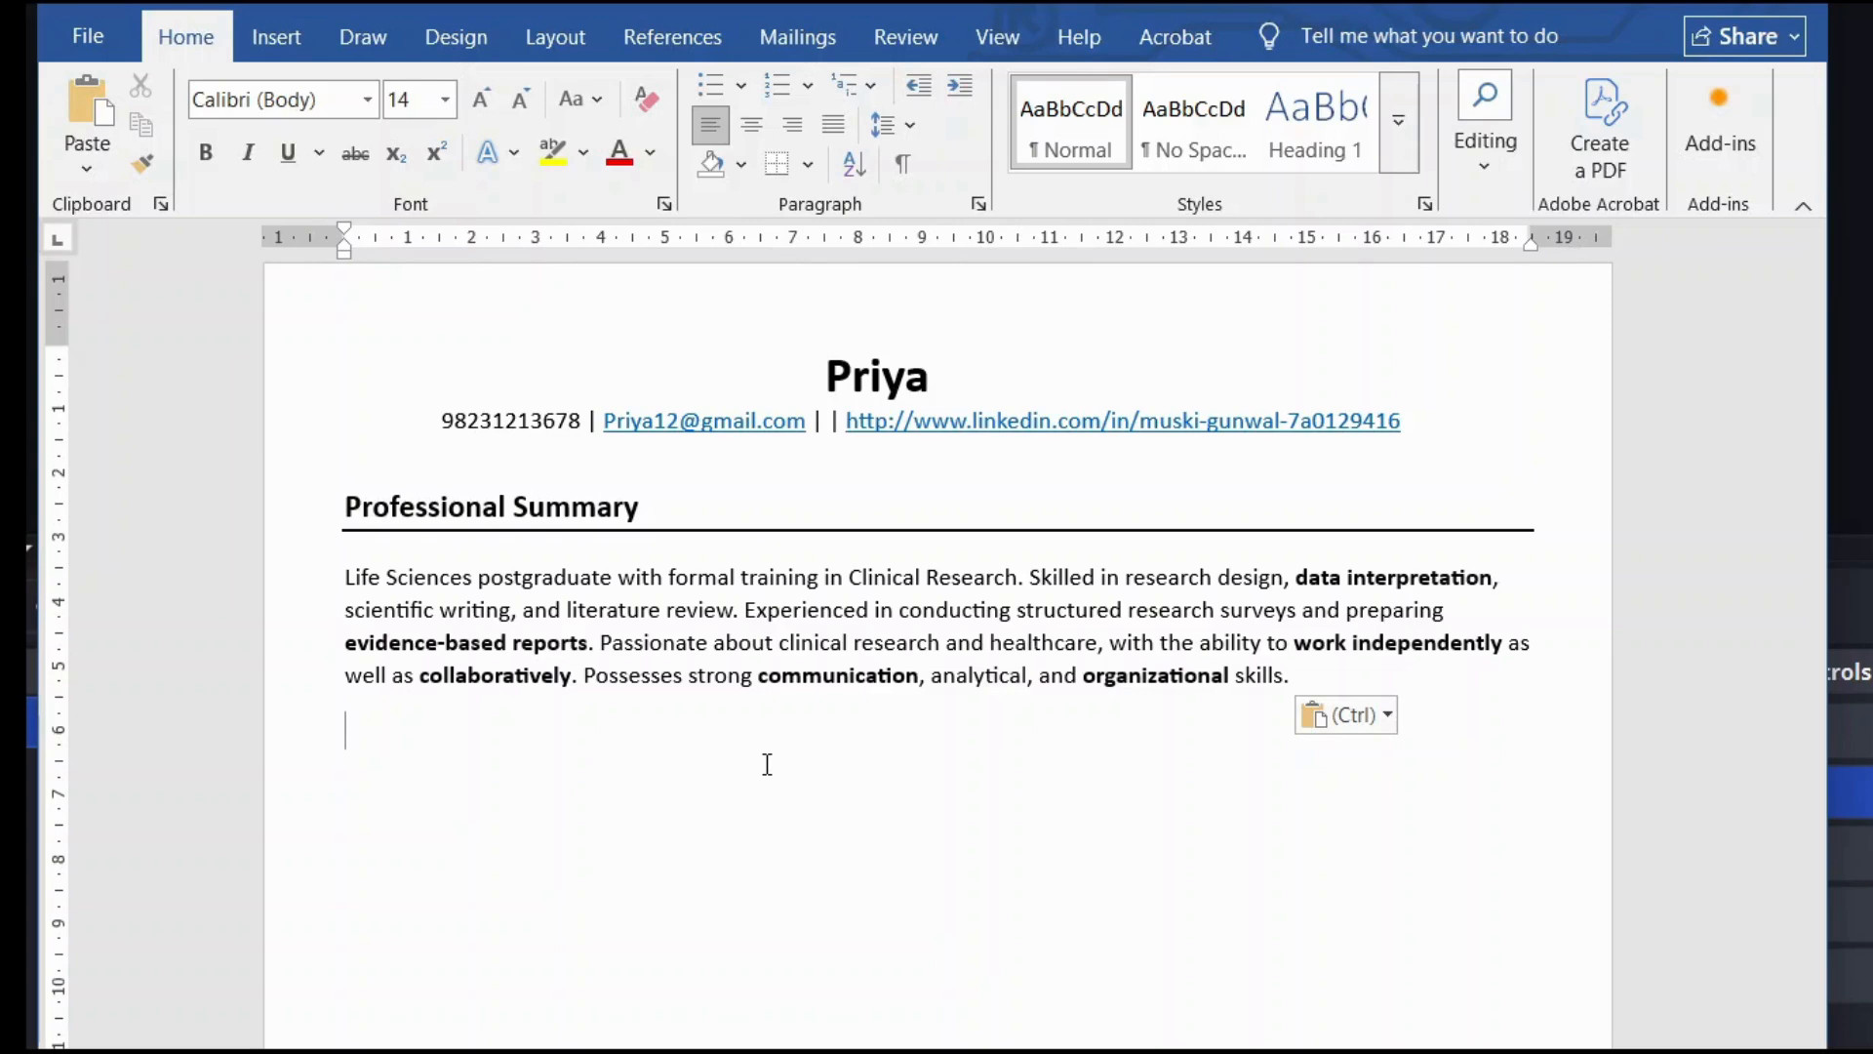
{"action": "scroll", "coordinate": [768, 764], "scroll_direction": "down", "scroll_amount": 3}
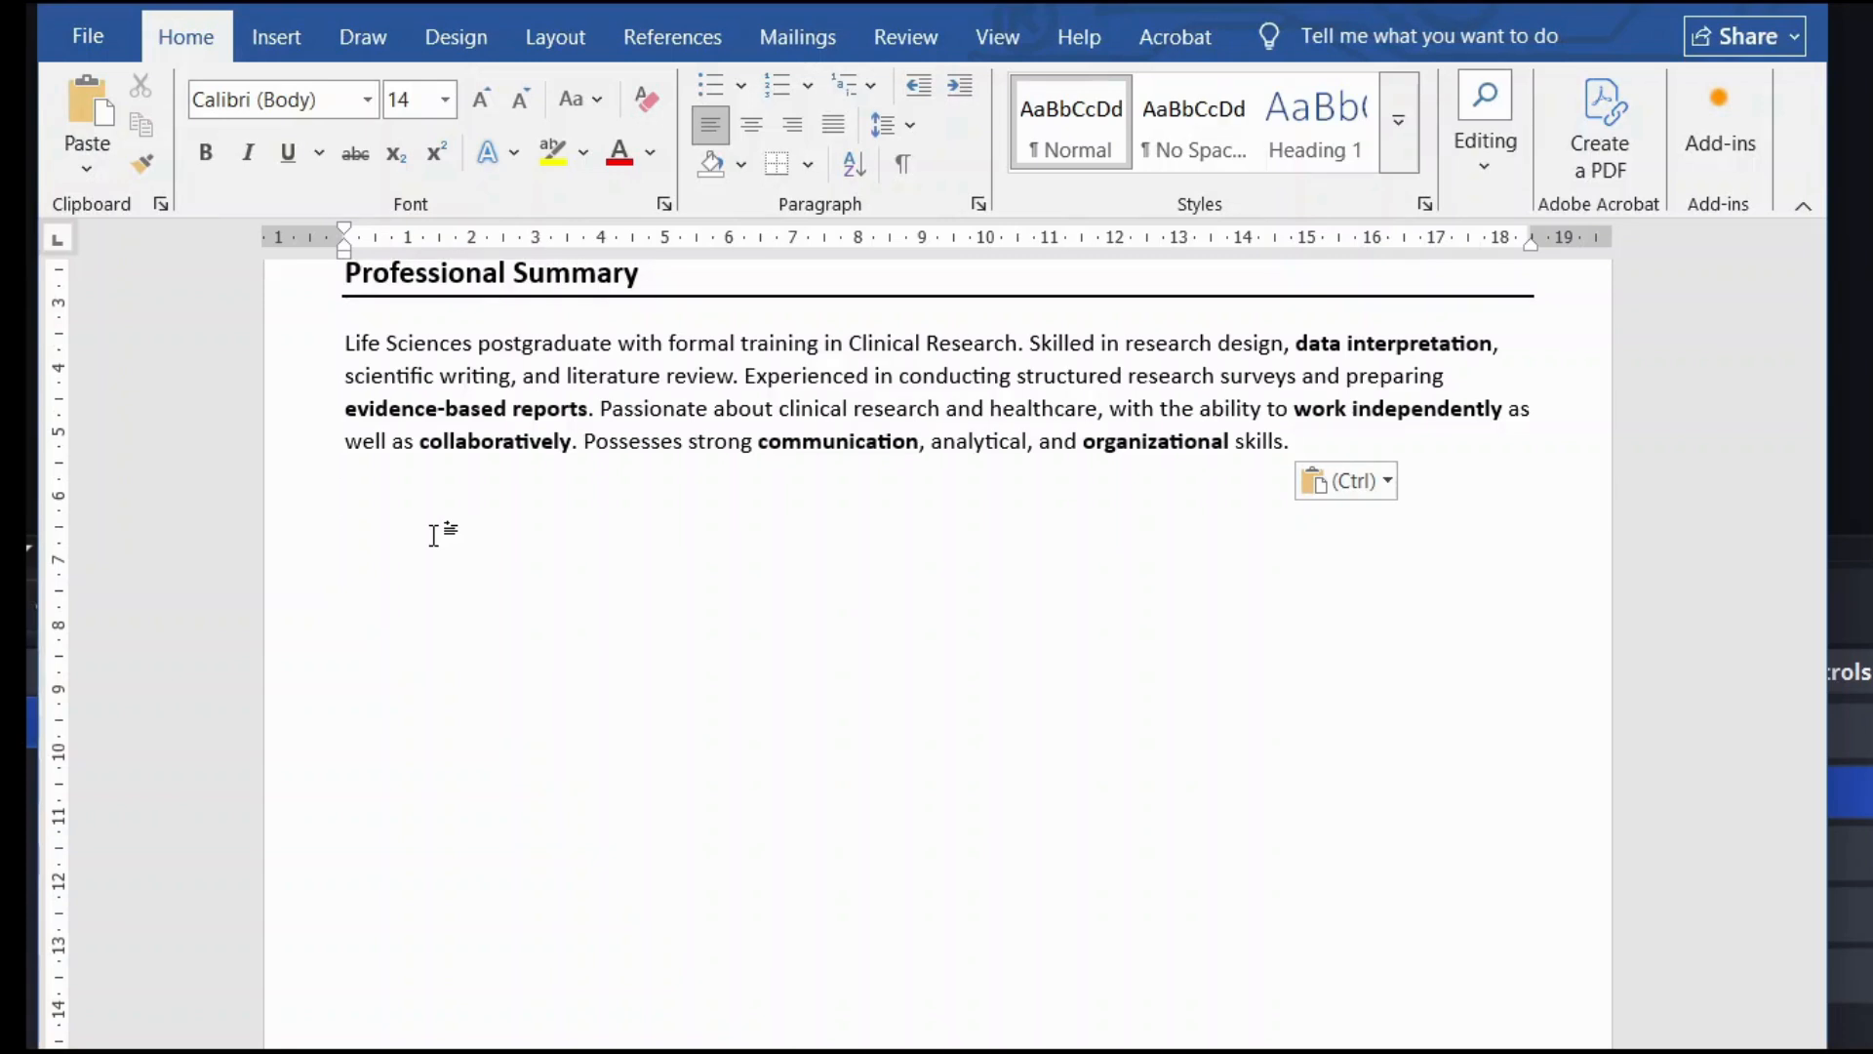
Step: Type 'Education', make it bold with a bottom border line, and start an empty line beneath
{"action": "type", "text": "Ed"}
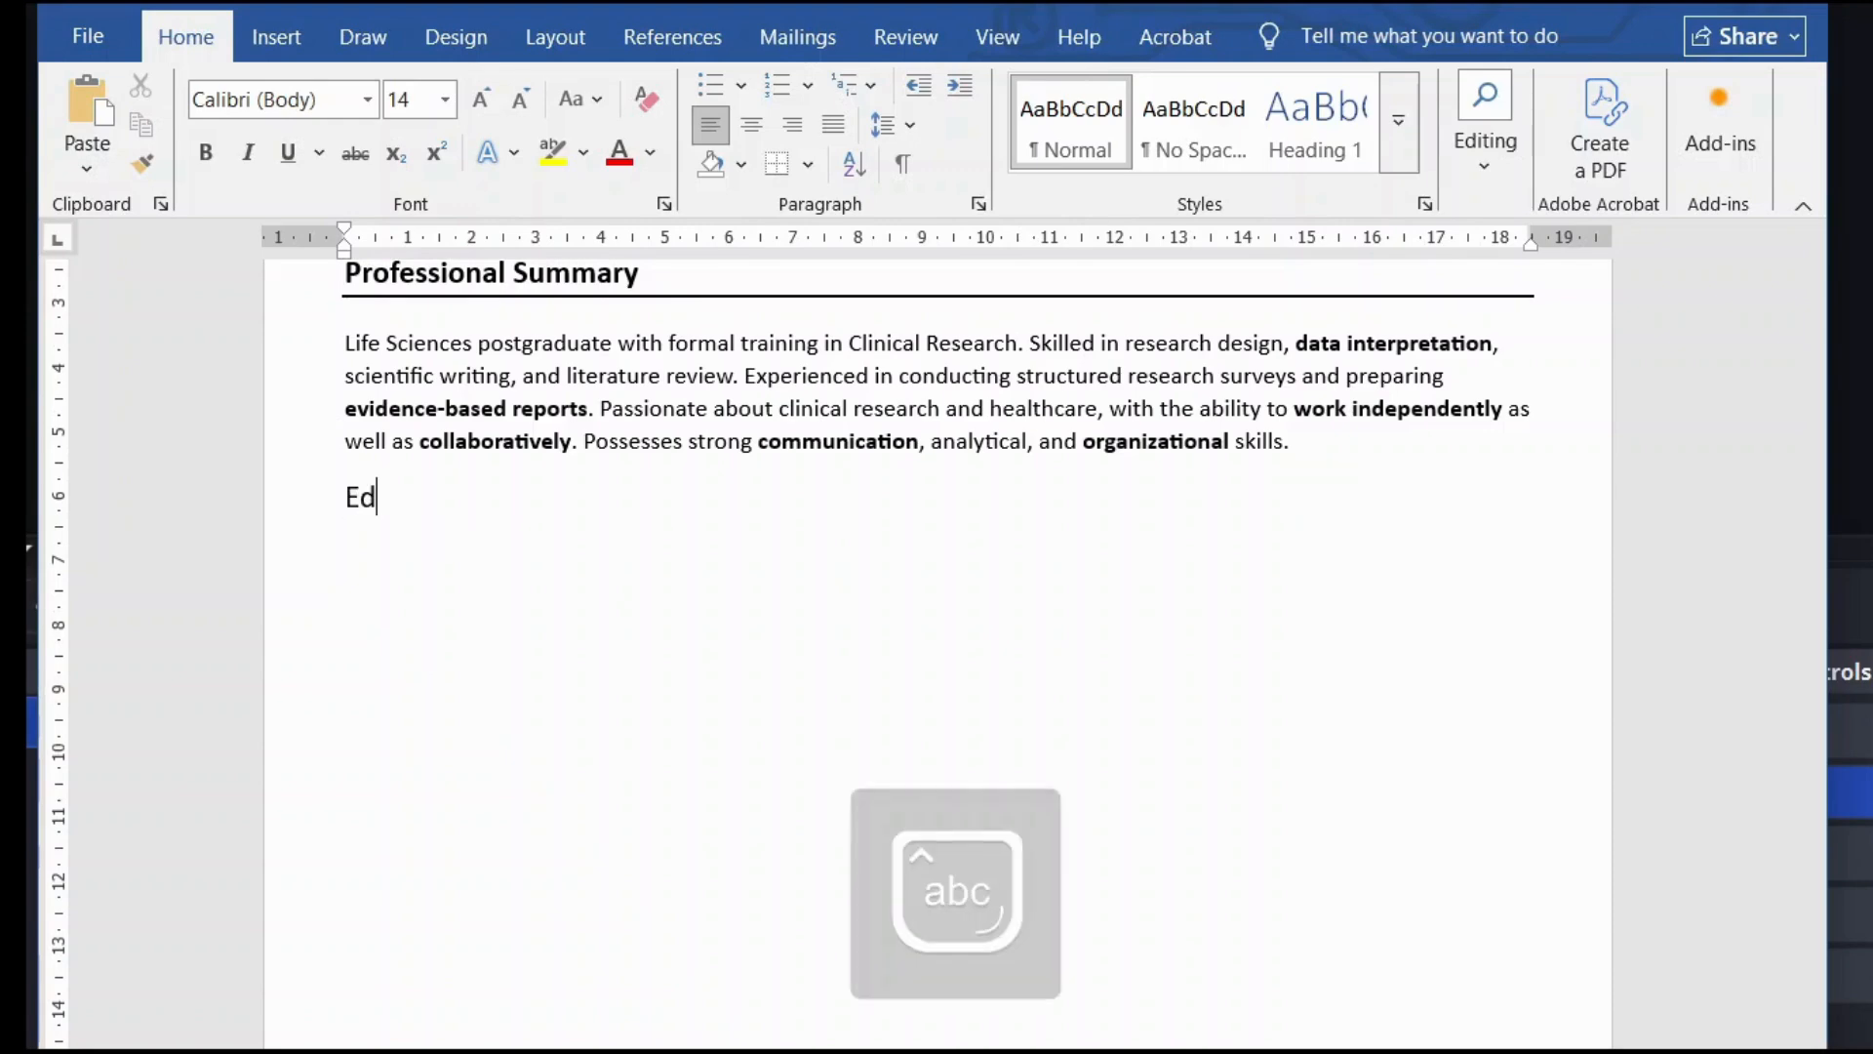
{"action": "type", "text": "ucation"}
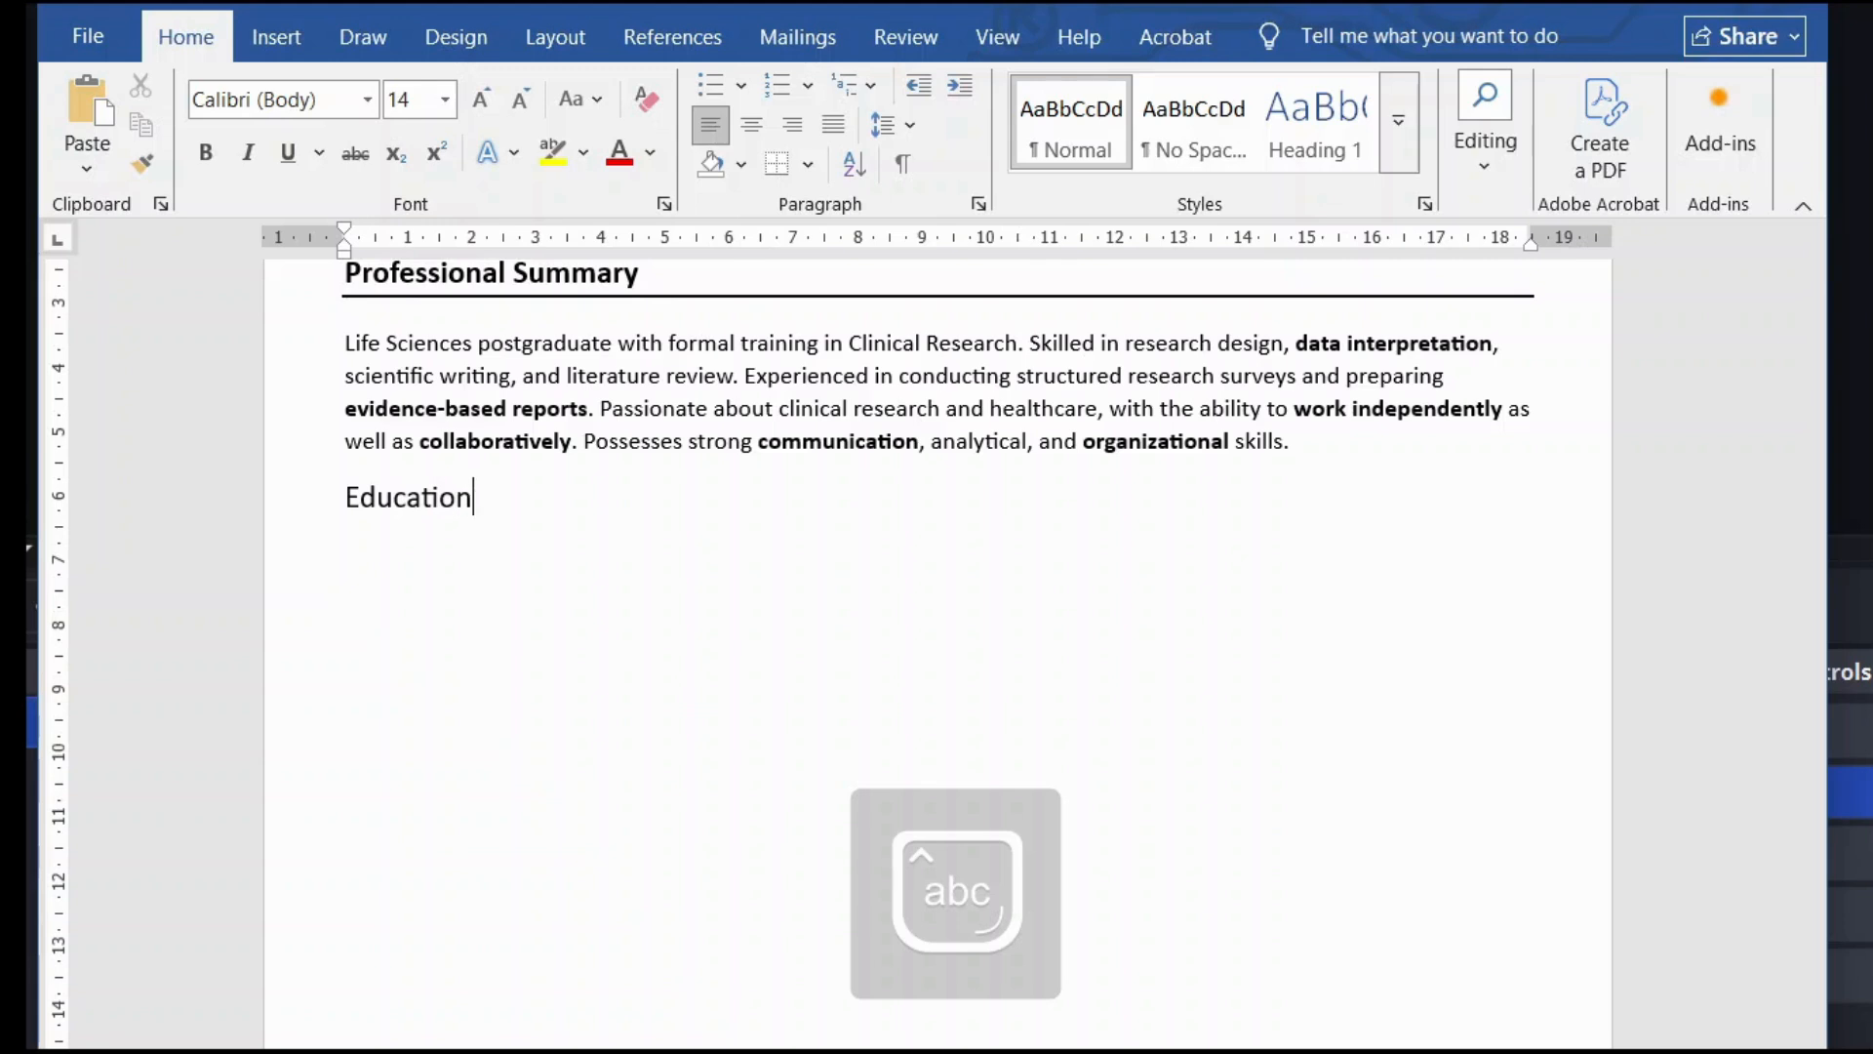
{"action": "triple_click", "coordinate": [433, 502]}
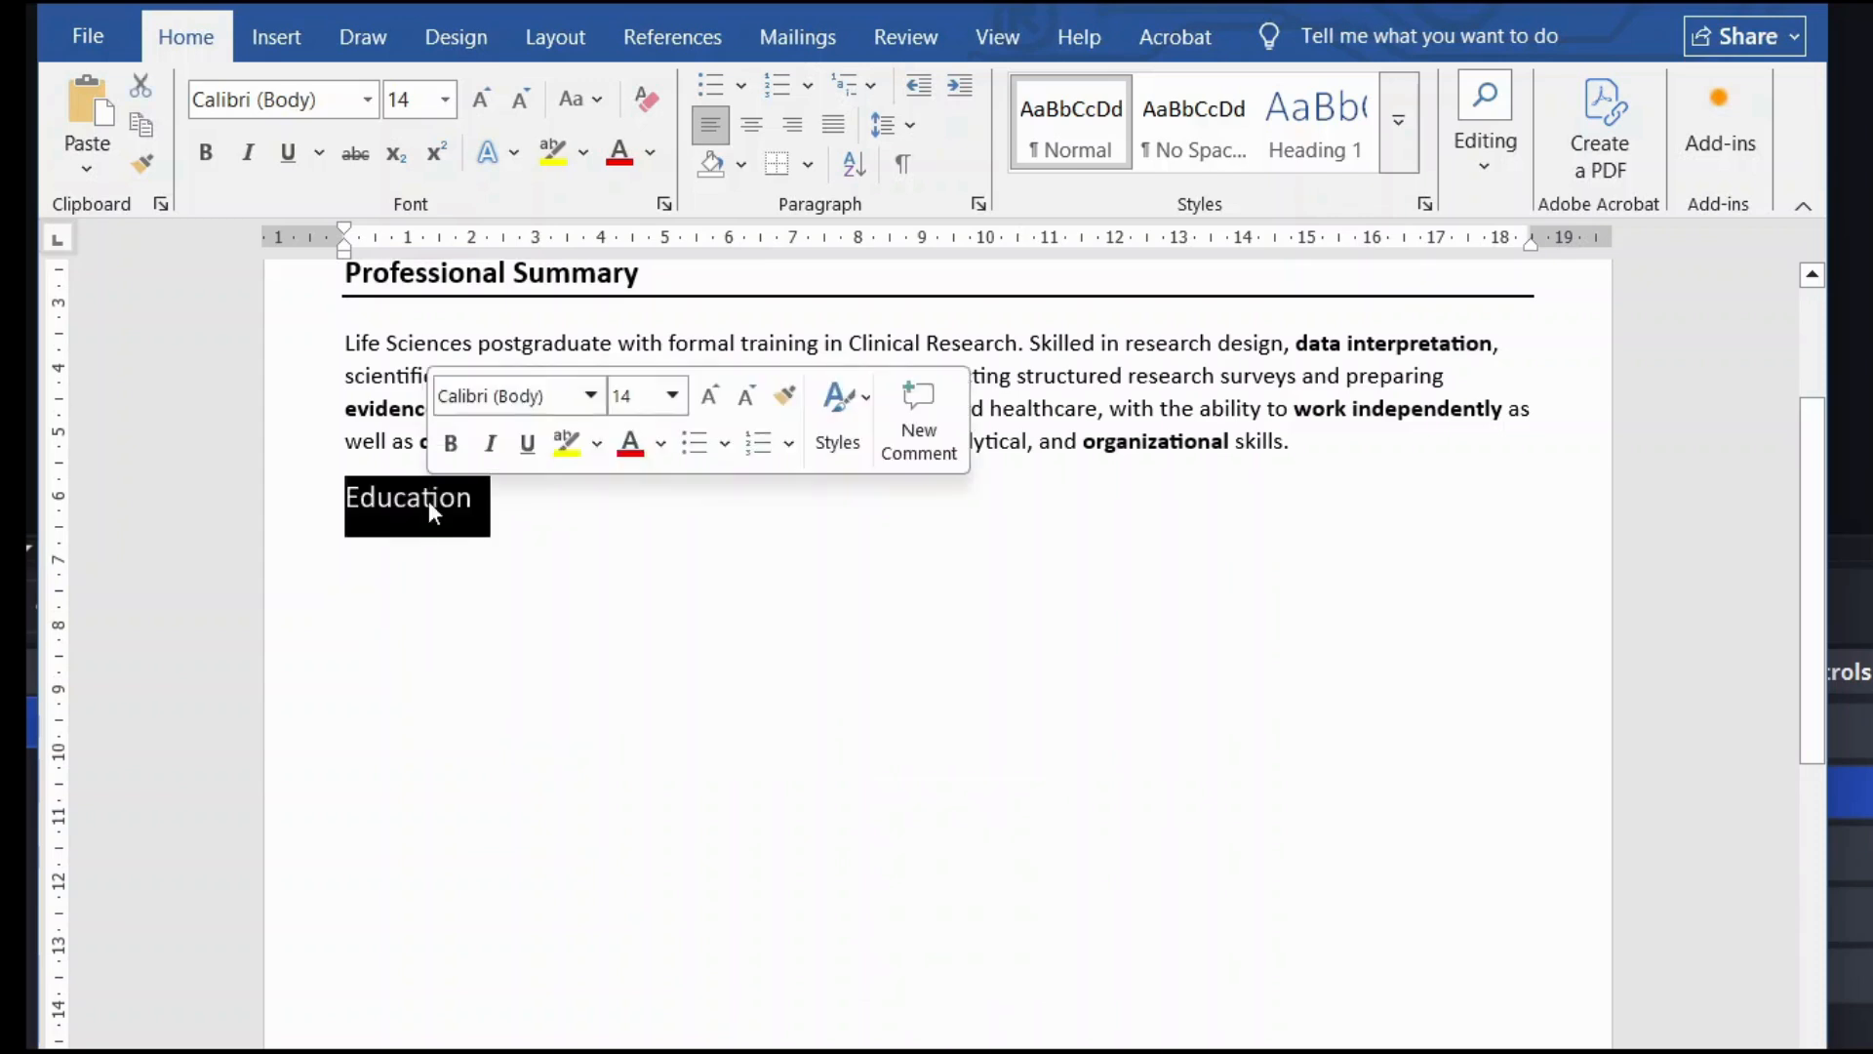
{"action": "left_click", "coordinate": [449, 445]}
{"action": "left_click", "coordinate": [493, 500]}
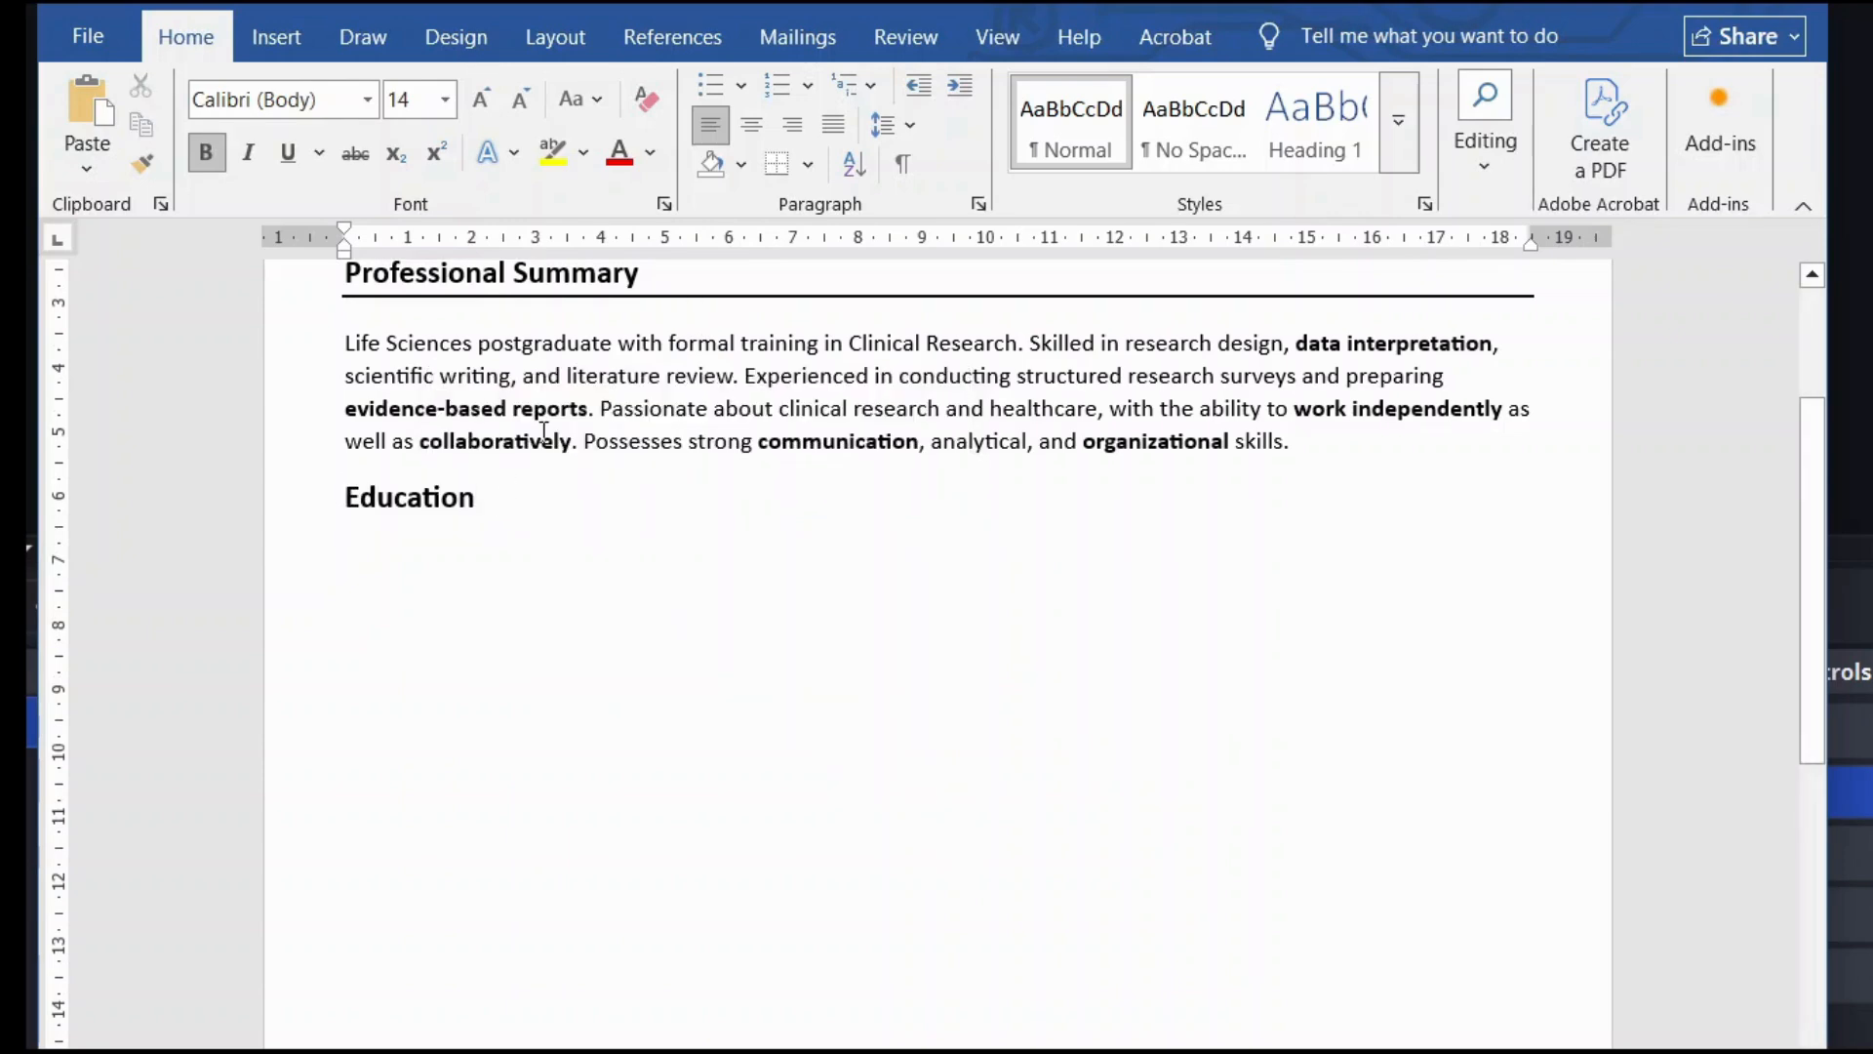
{"action": "left_click", "coordinate": [779, 165]}
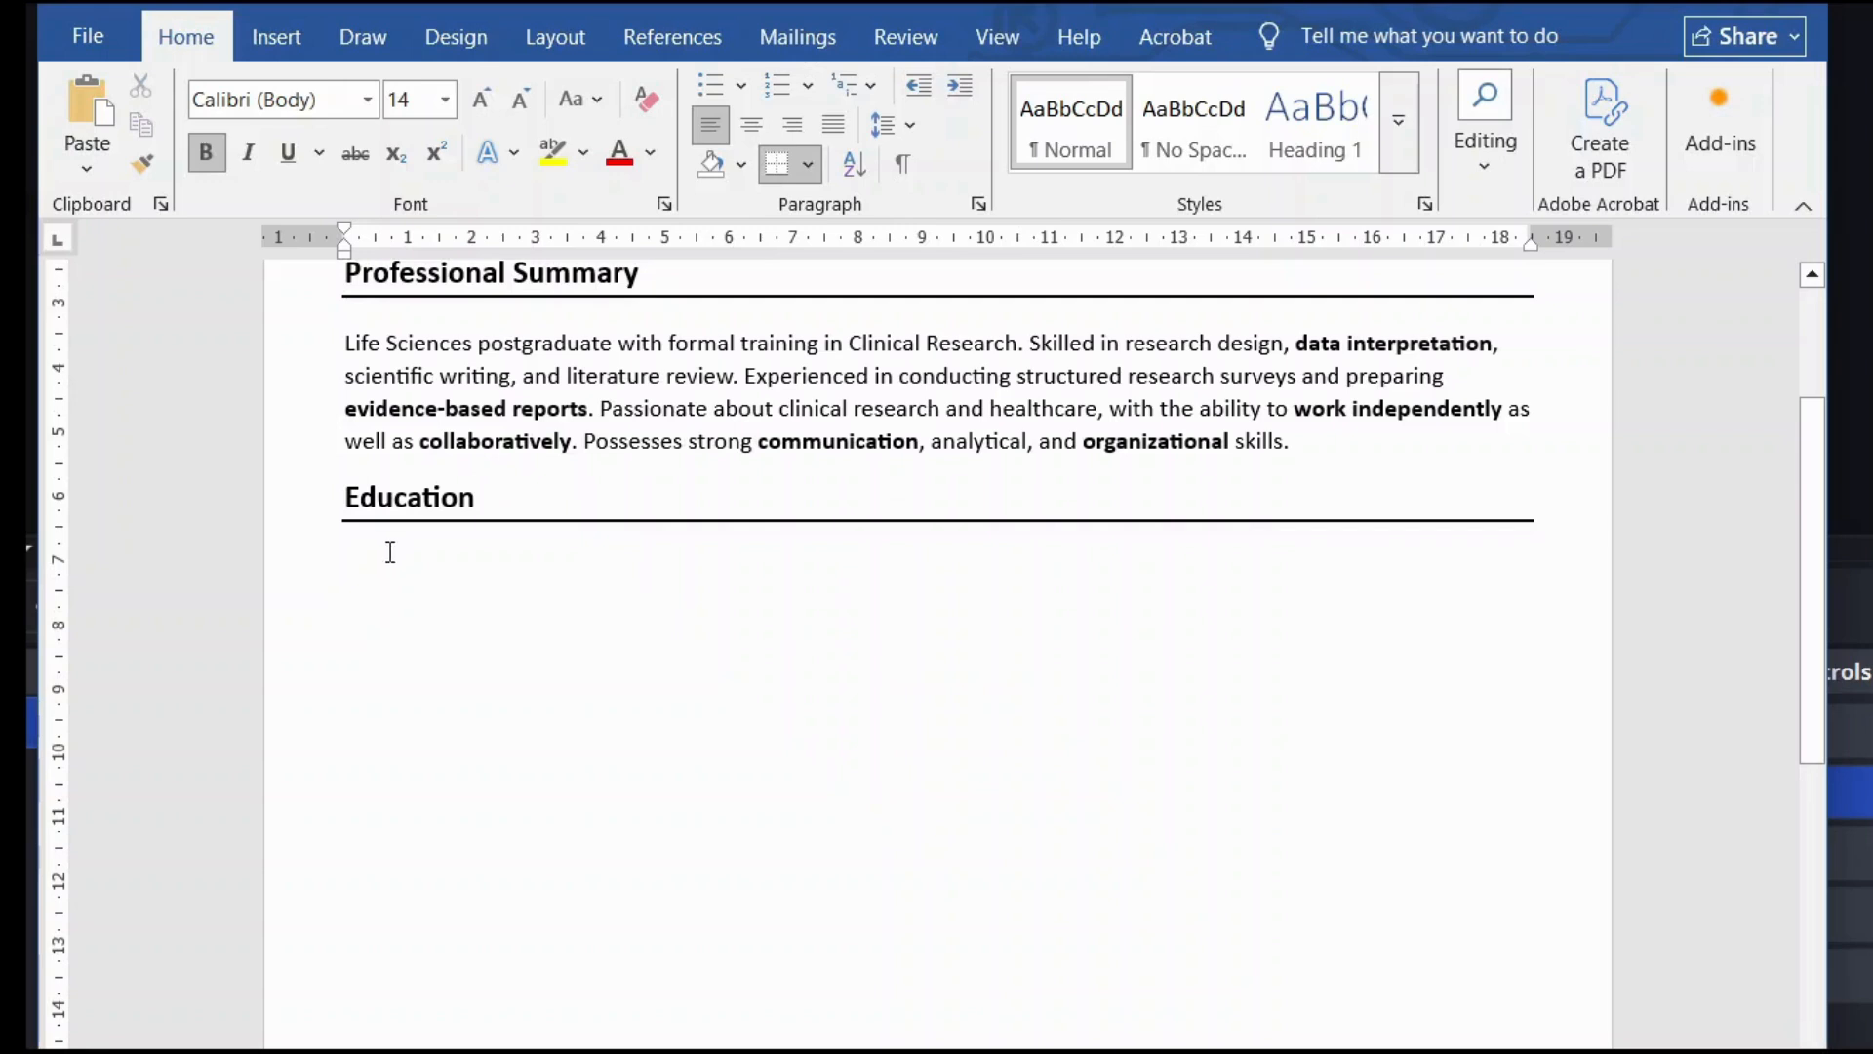
{"action": "left_click", "coordinate": [384, 551]}
{"action": "double_click", "coordinate": [368, 556]}
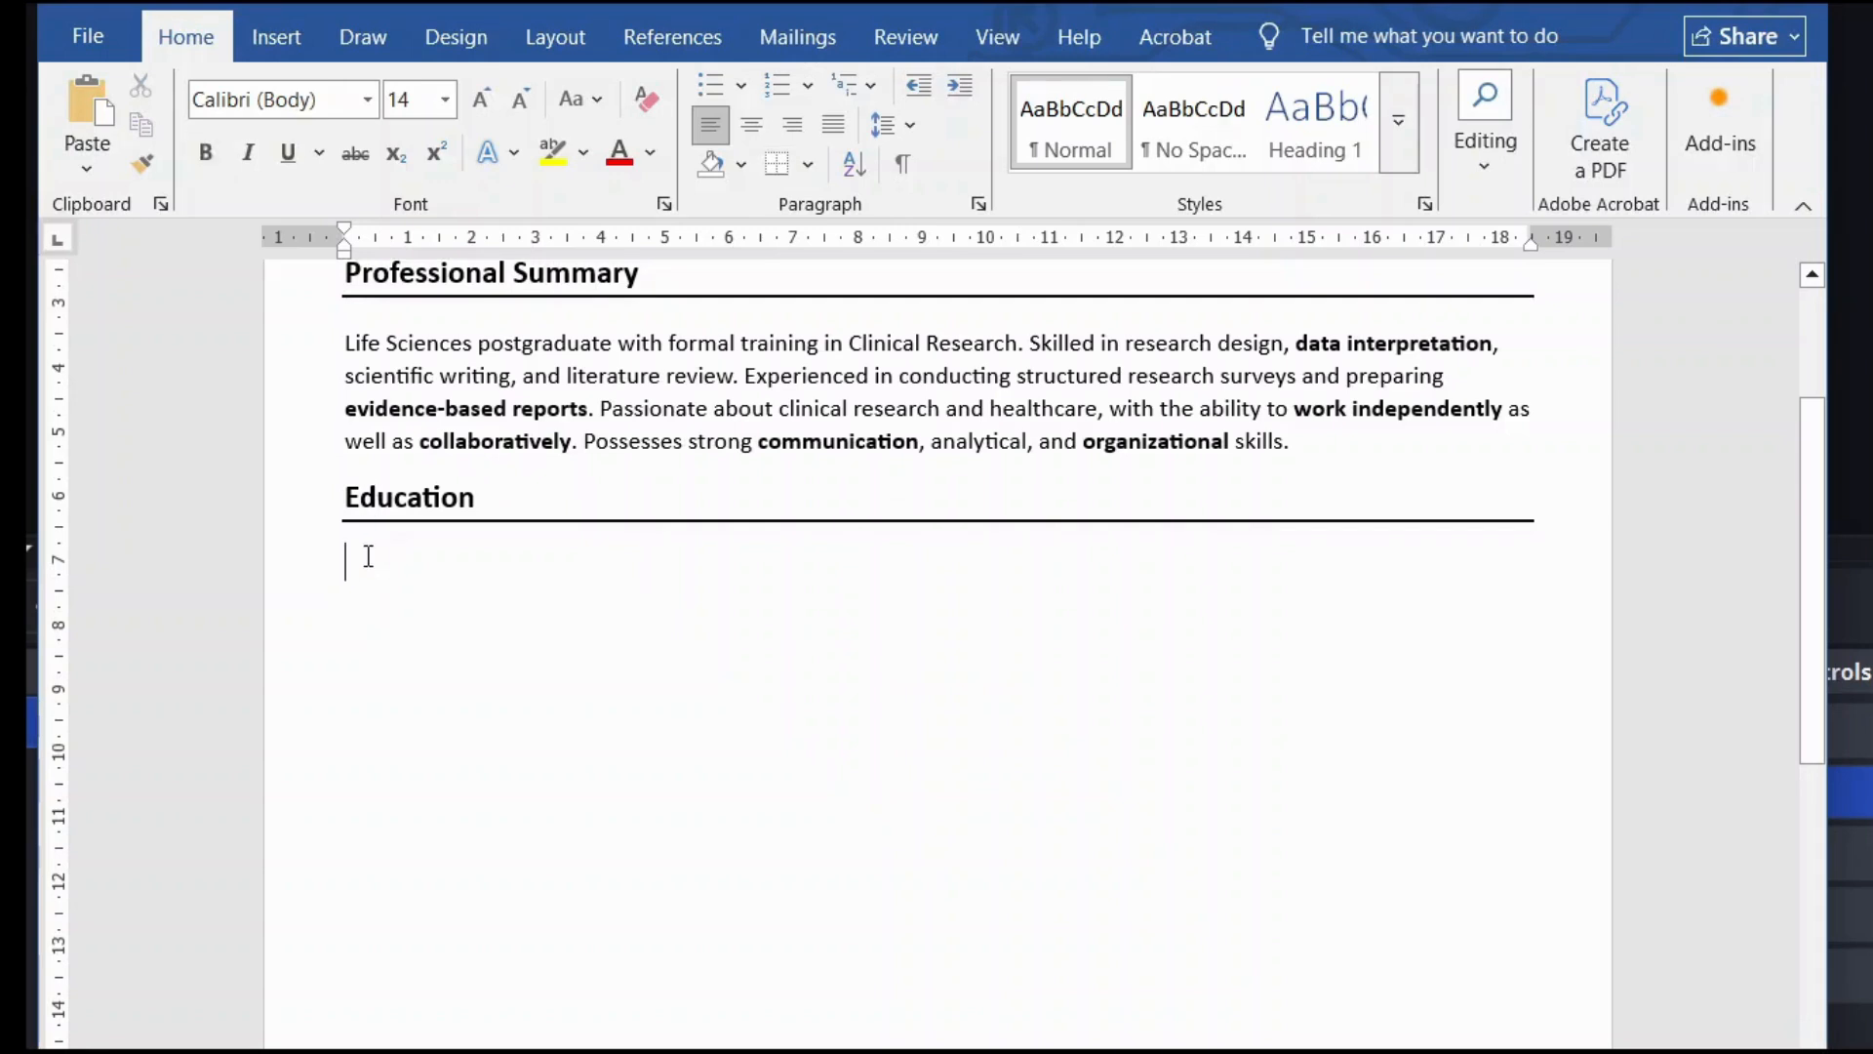
Step: Paste the Master of Science (2020–2022, CGPA 8.6) and Bachelor of Science (2017–2020, CGPA 7.12) lines under Education
{"action": "left_click", "coordinate": [283, 36]}
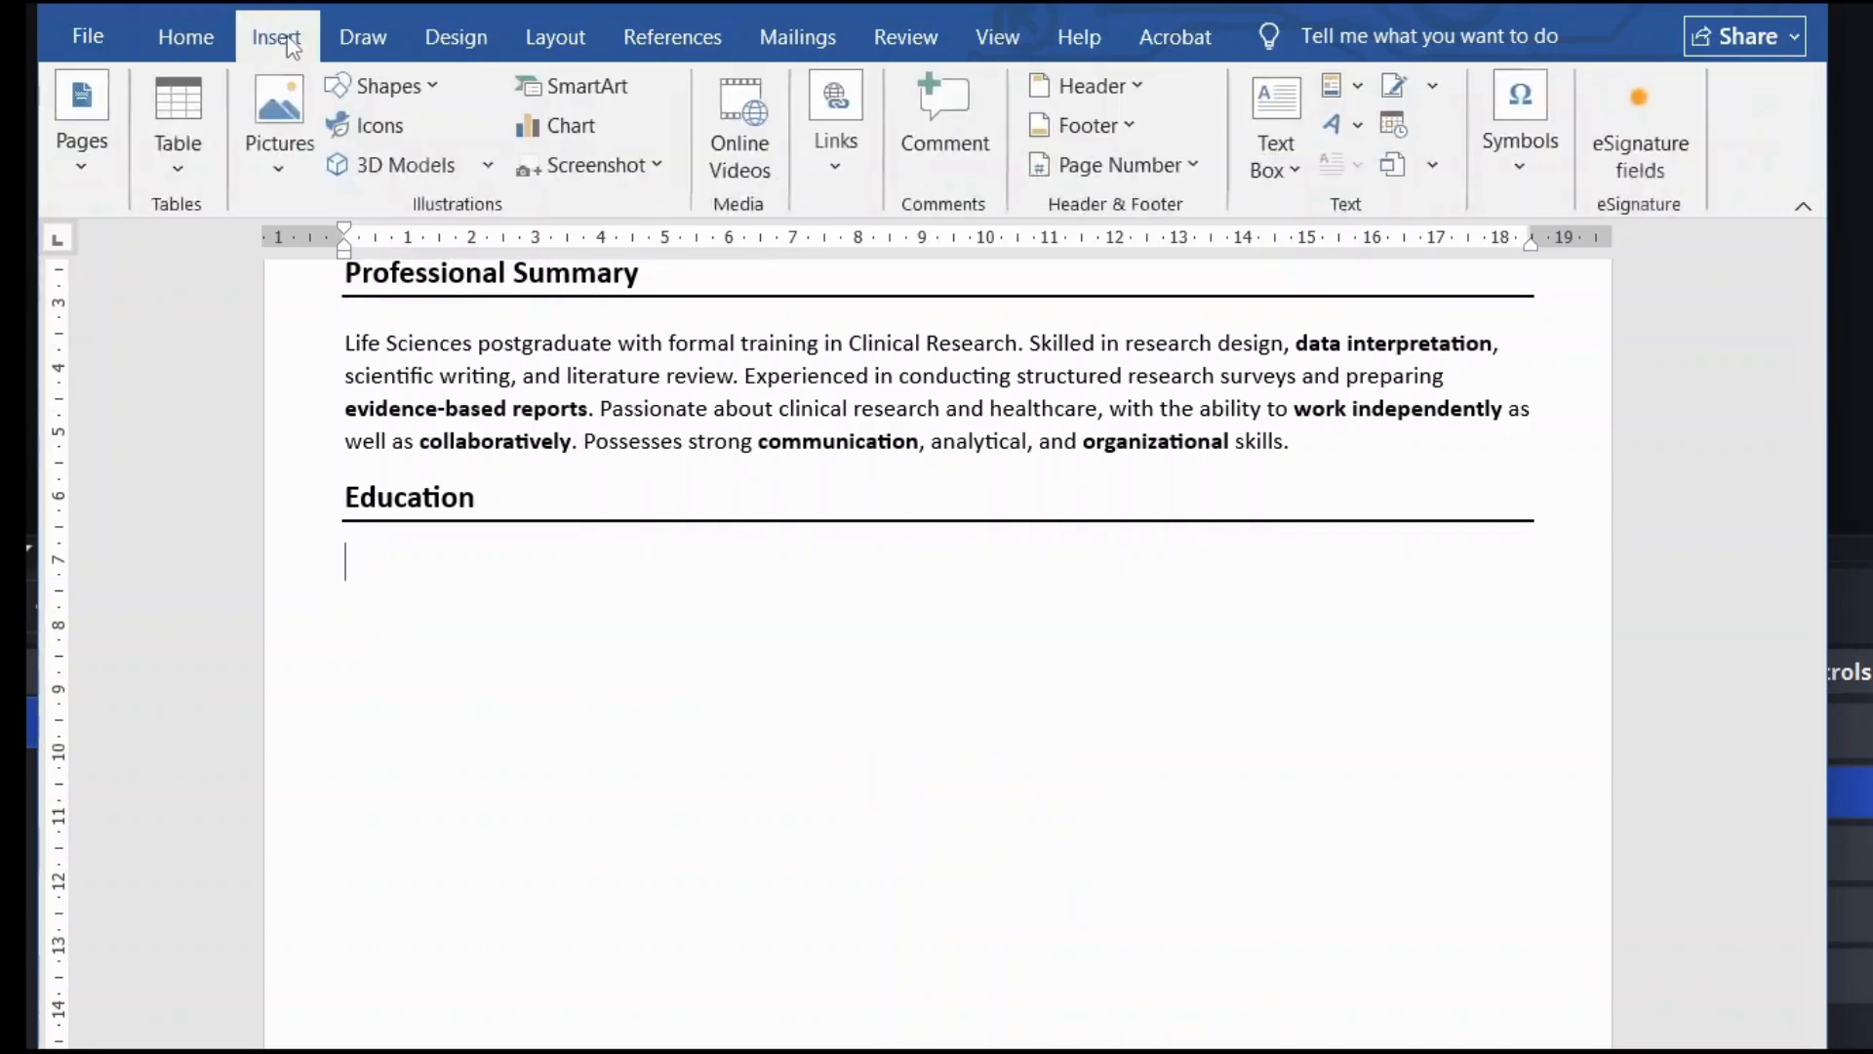
{"action": "left_click", "coordinate": [182, 144]}
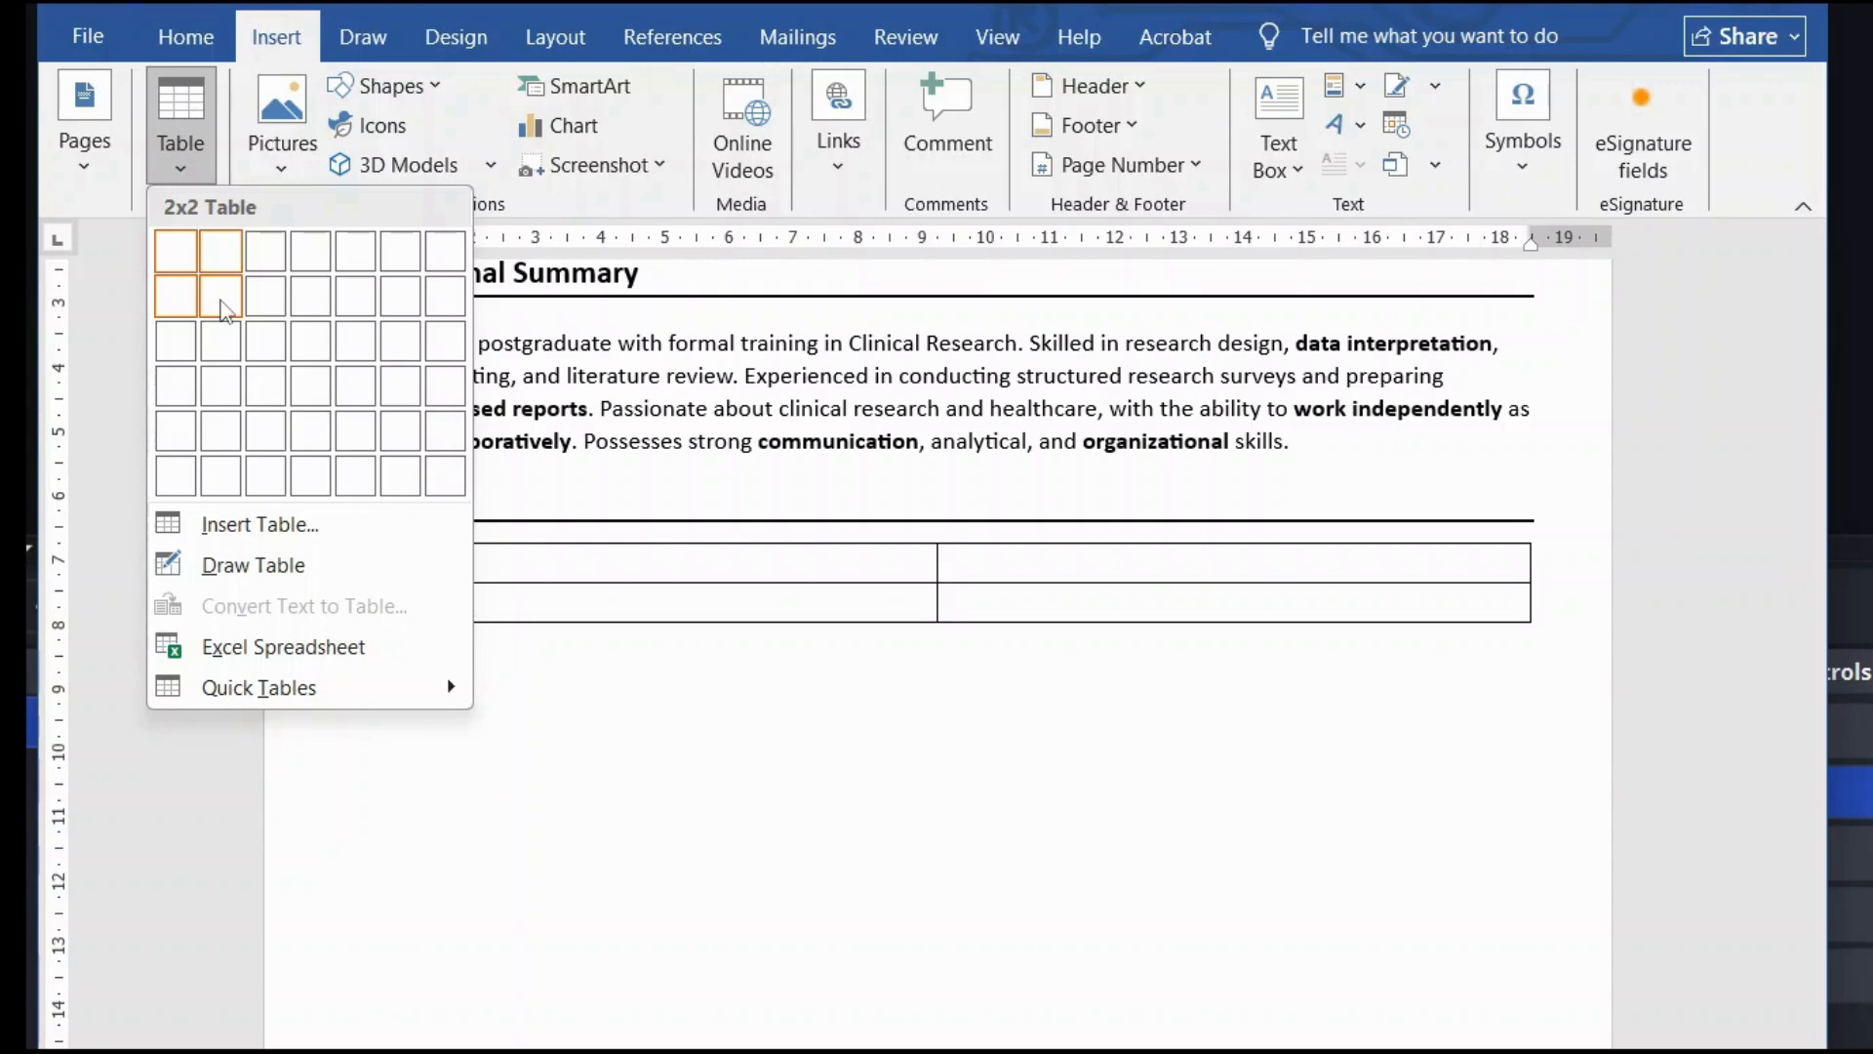
{"action": "left_click", "coordinate": [552, 619]}
{"action": "type", "text": "Master of Science (Life Science) |Delhi University | 2020–2022 |CGPA: 8.6 Bachelor of Science (Life Sciences) |Delhi University | 2017–2020 |CGPA: 7.12"}
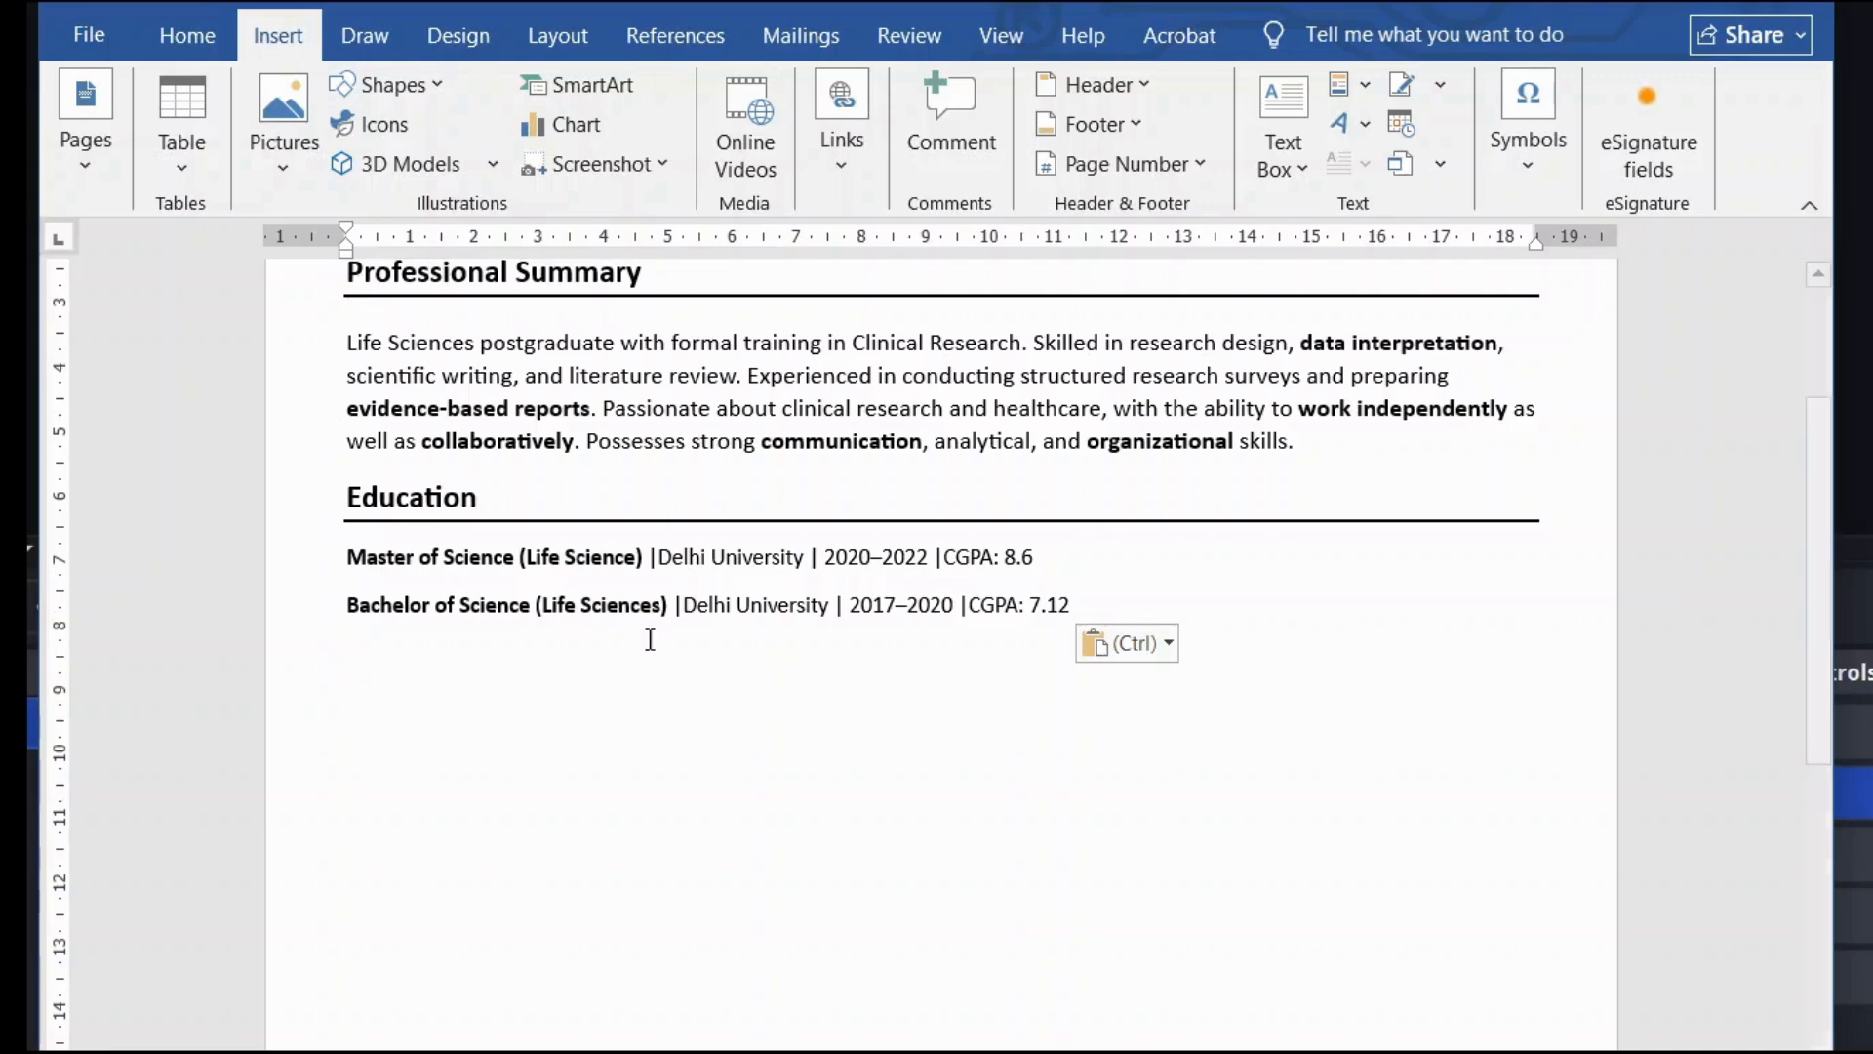
Step: Review the Master's and Bachelor's lines, testing a line break and selecting the 2020–2022 and 2017–2020 dates
{"action": "left_click", "coordinate": [655, 560]}
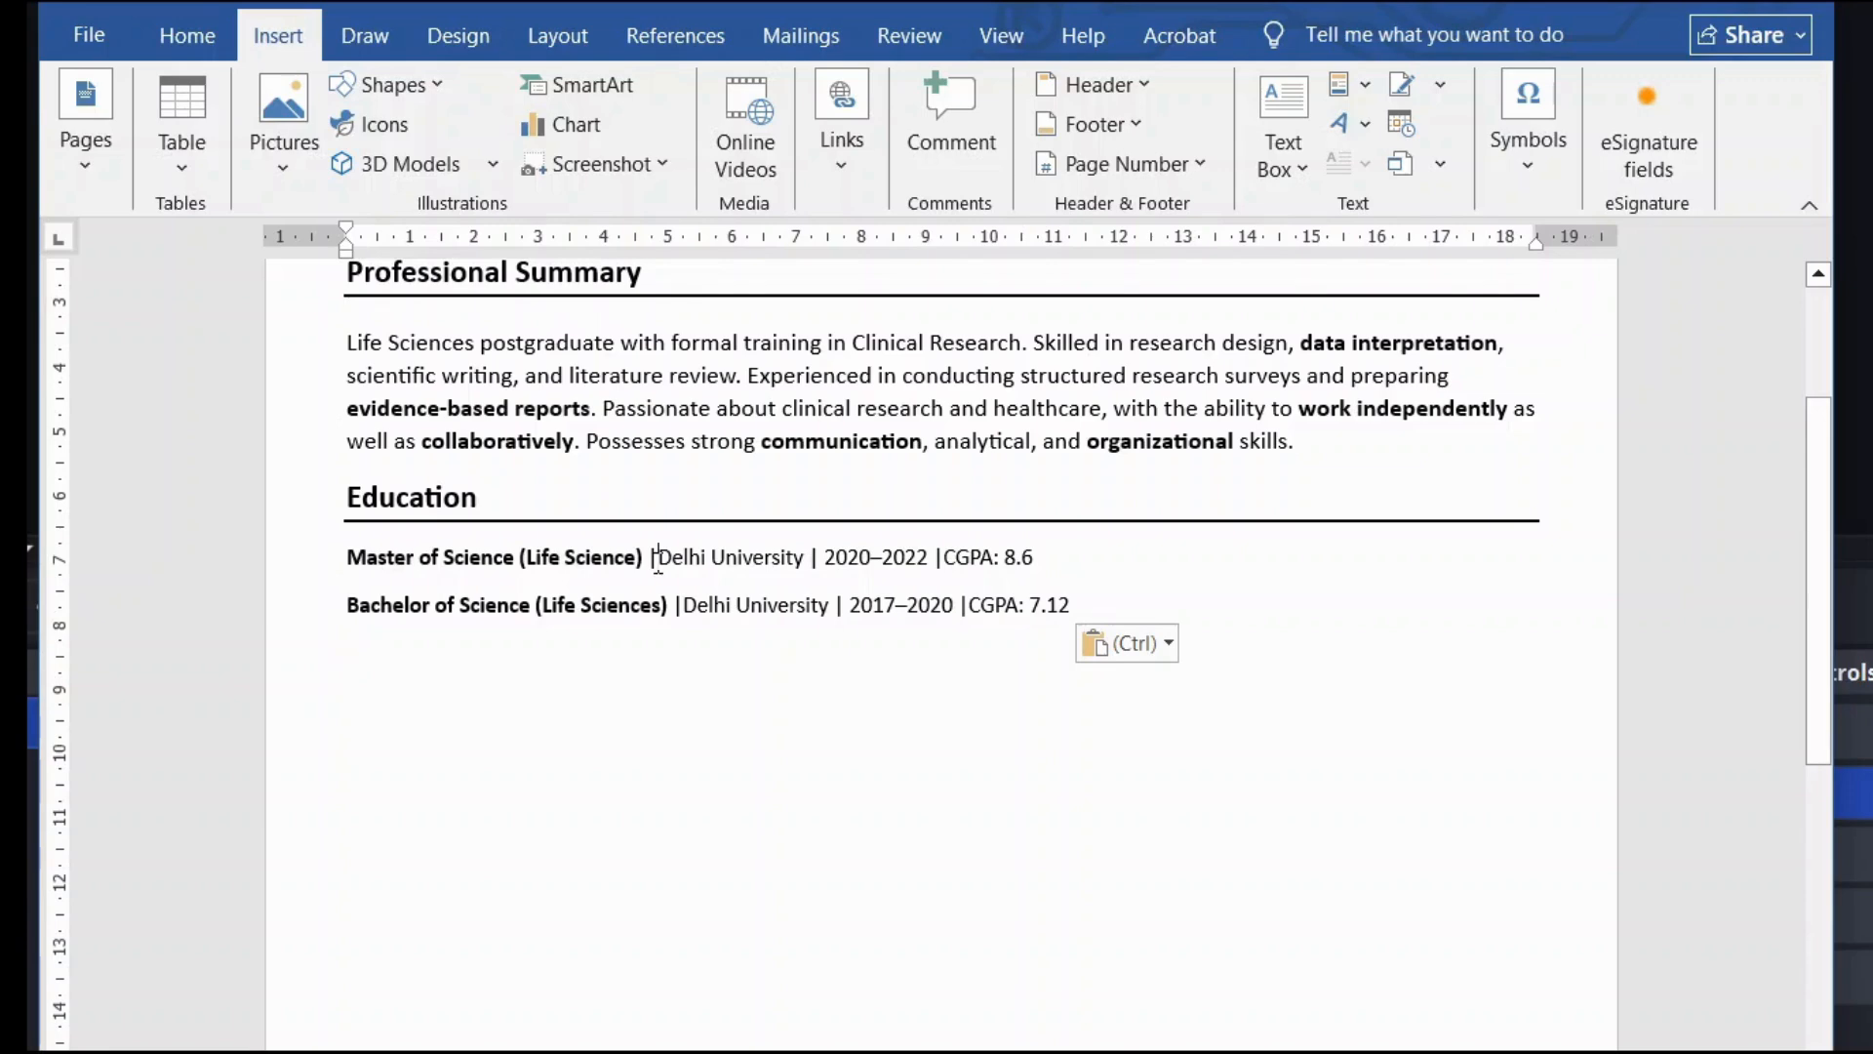
{"action": "key", "text": "Return"}
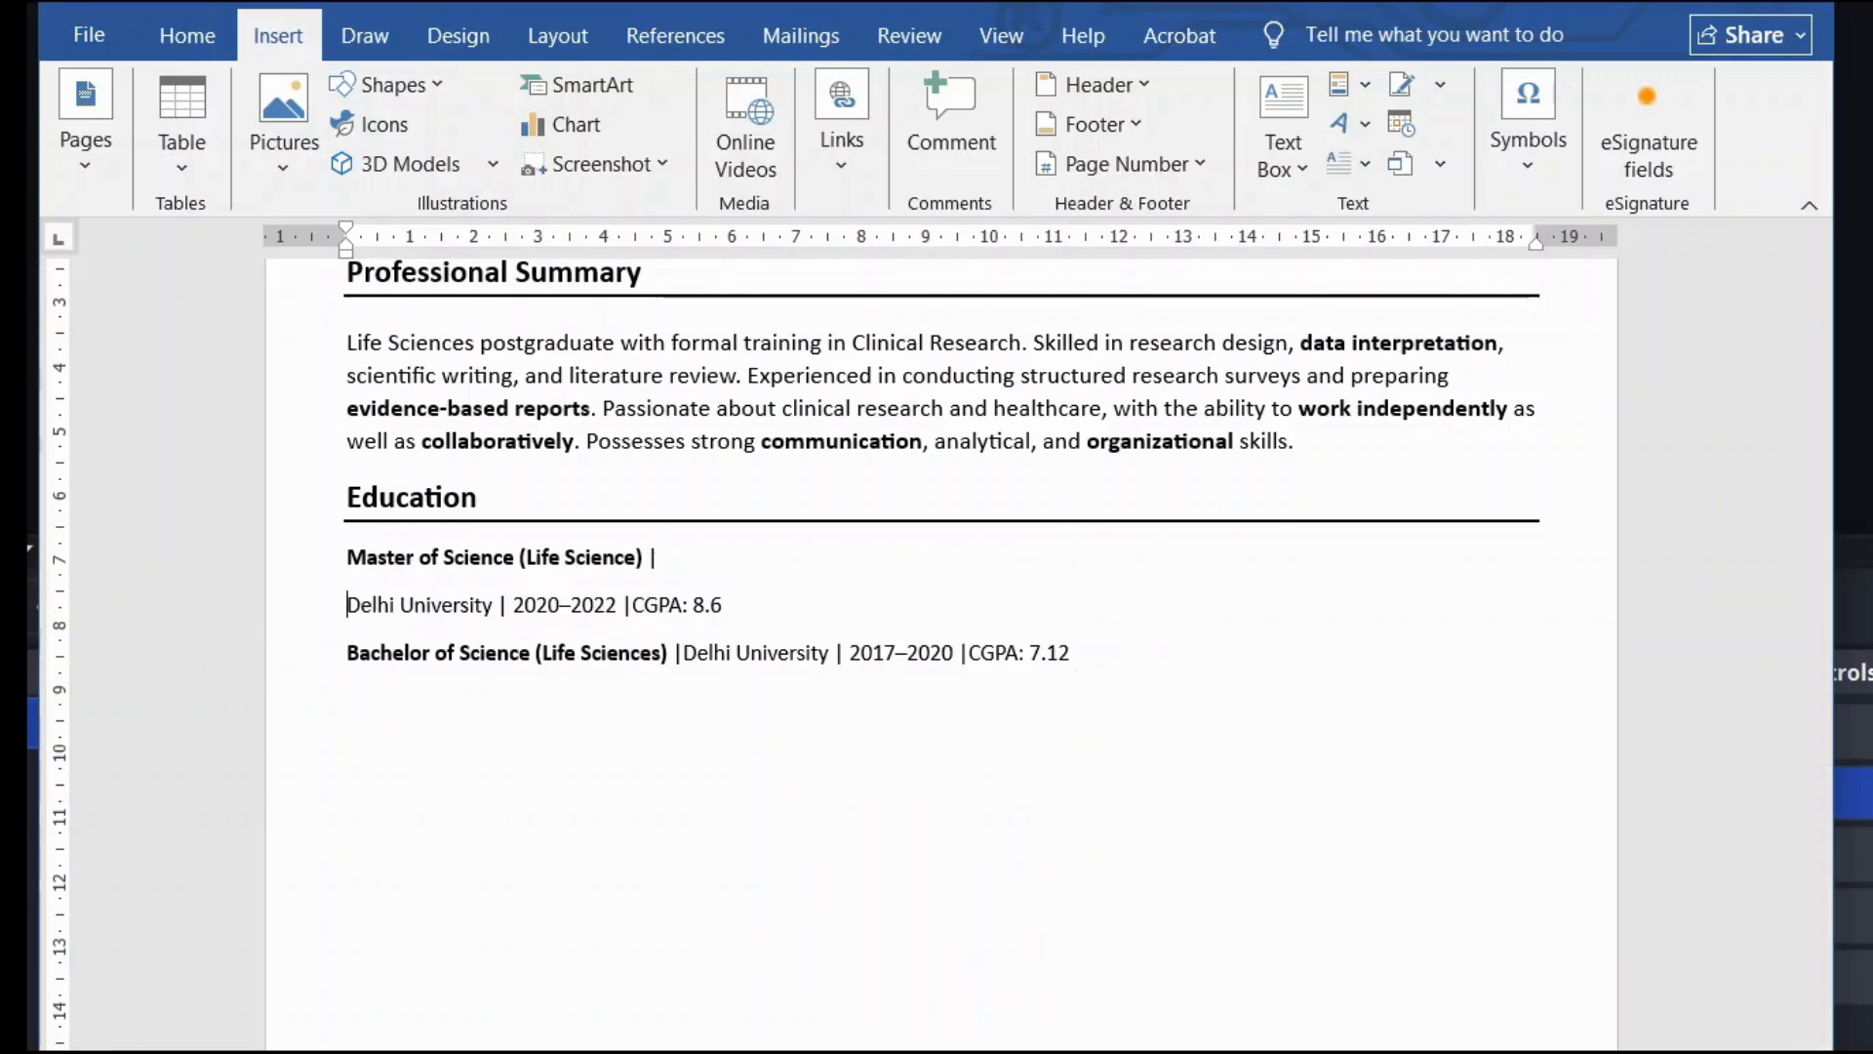
{"action": "key", "text": "BackSpace"}
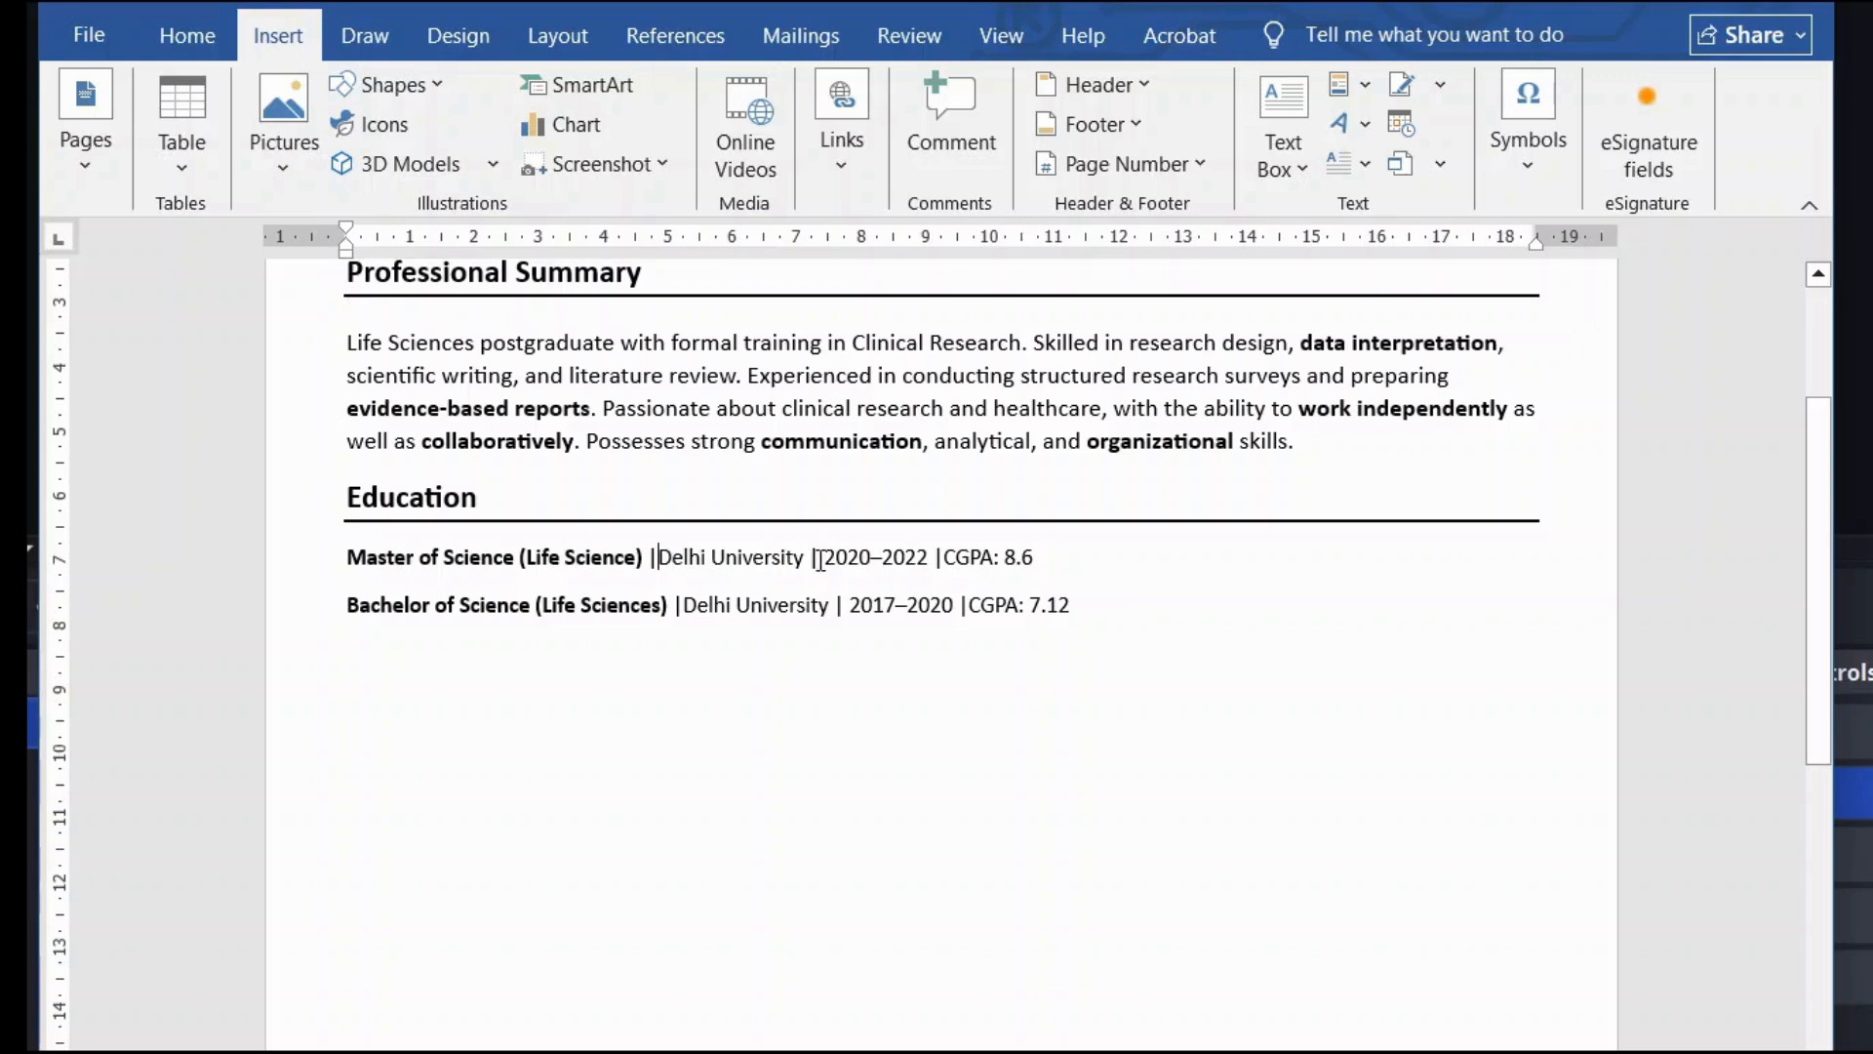
{"action": "left_click_drag", "start_coordinate": [810, 557], "coordinate": [920, 556]}
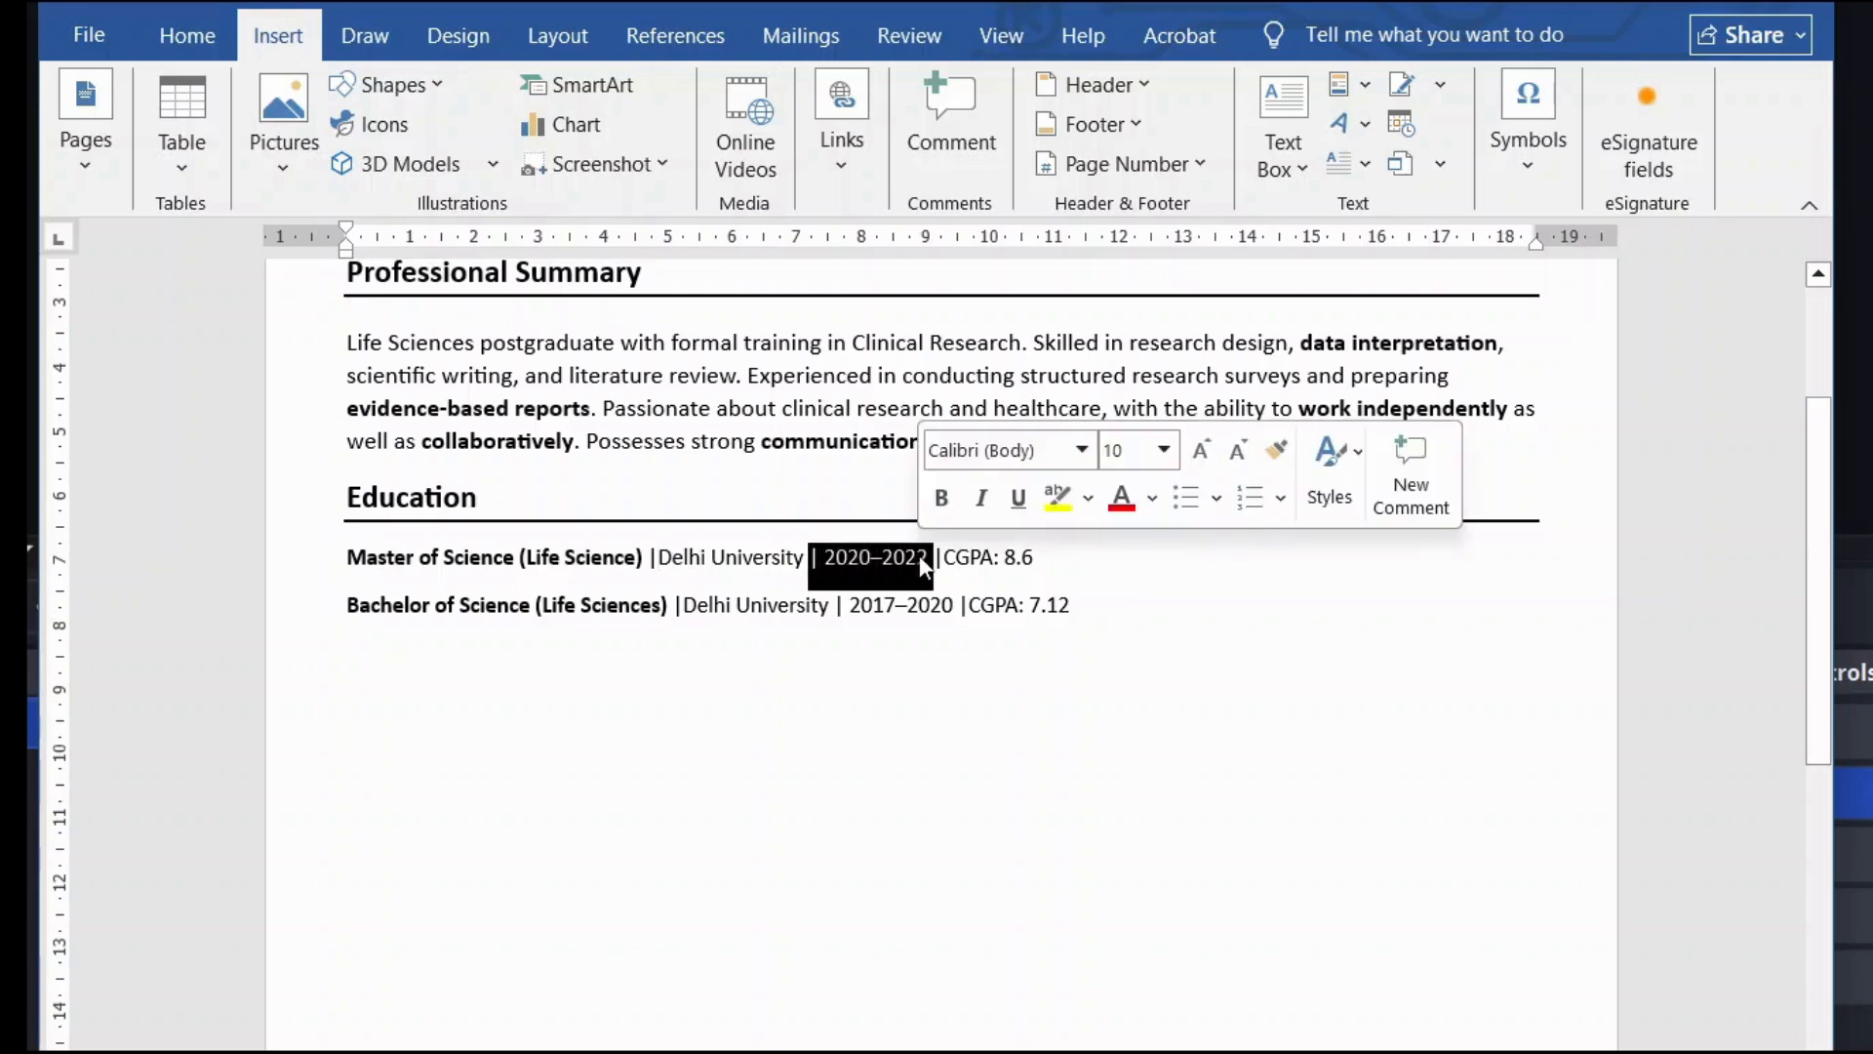
{"action": "left_click", "coordinate": [926, 558]}
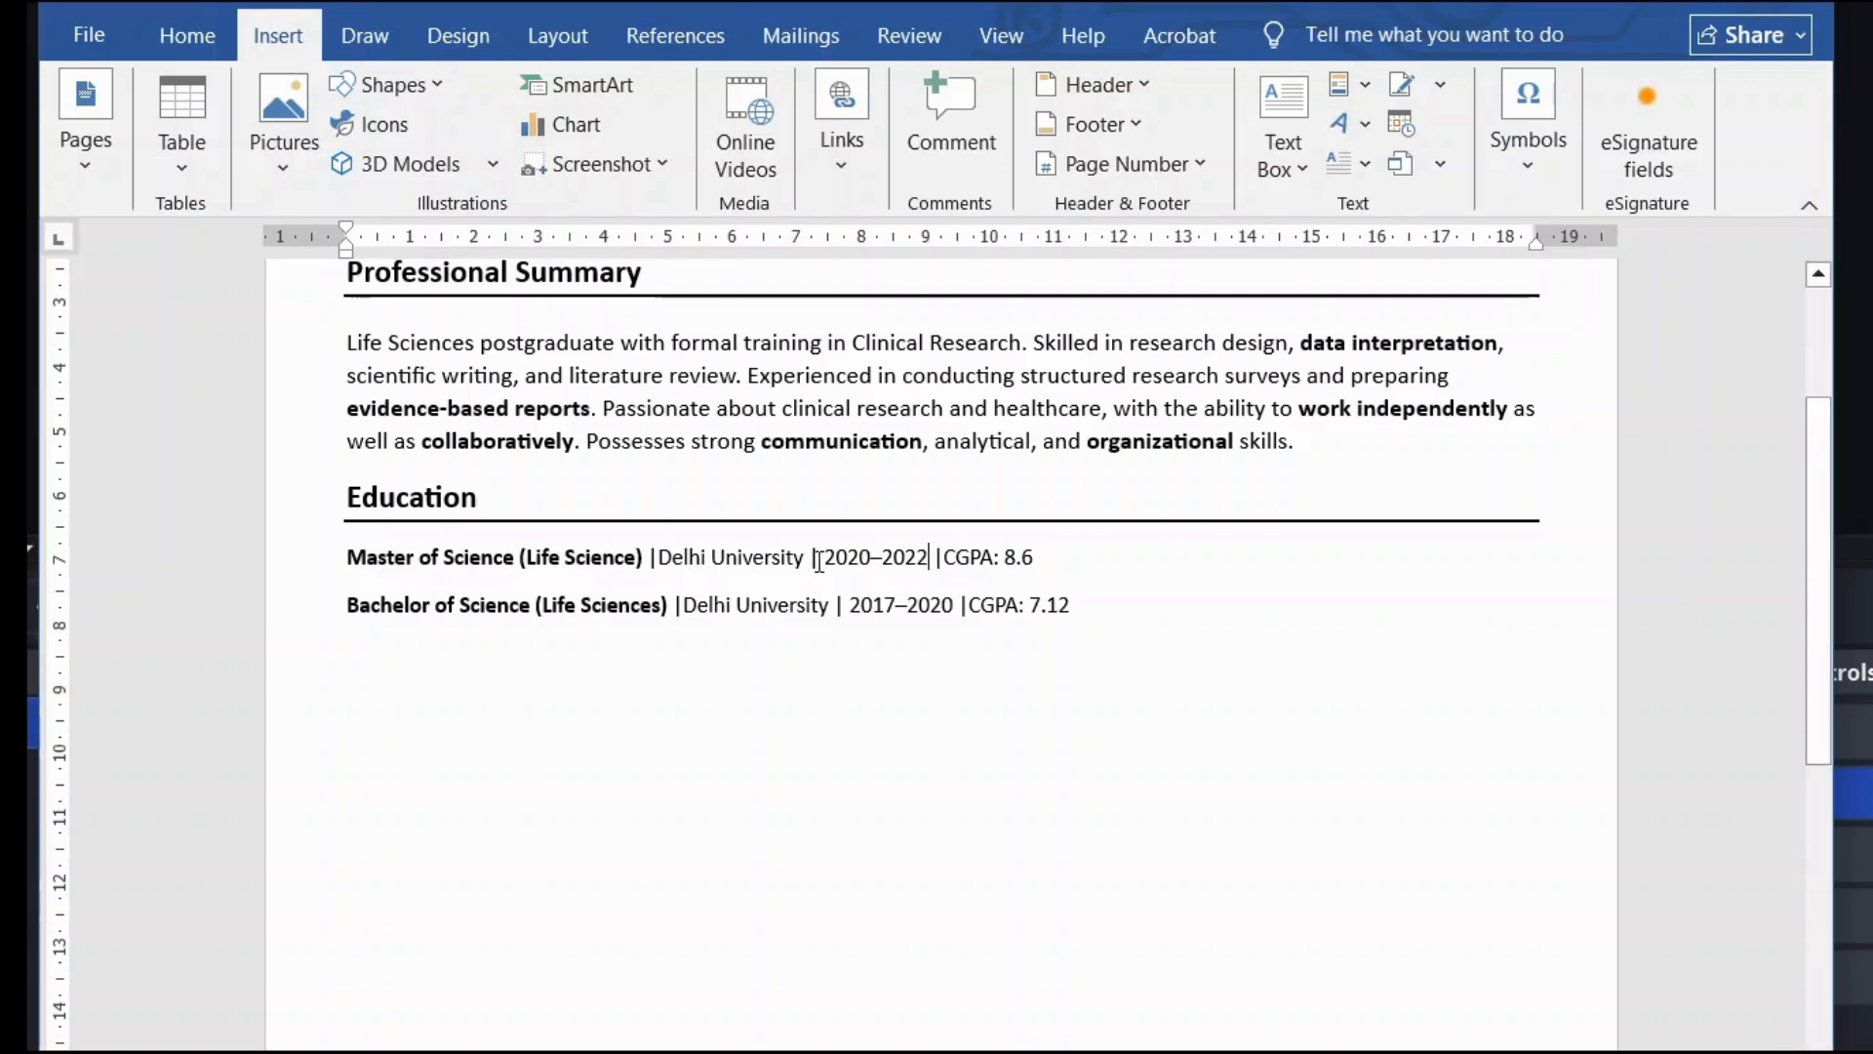
{"action": "left_click_drag", "start_coordinate": [812, 558], "coordinate": [933, 560]}
{"action": "left_click_drag", "start_coordinate": [836, 606], "coordinate": [949, 620]}
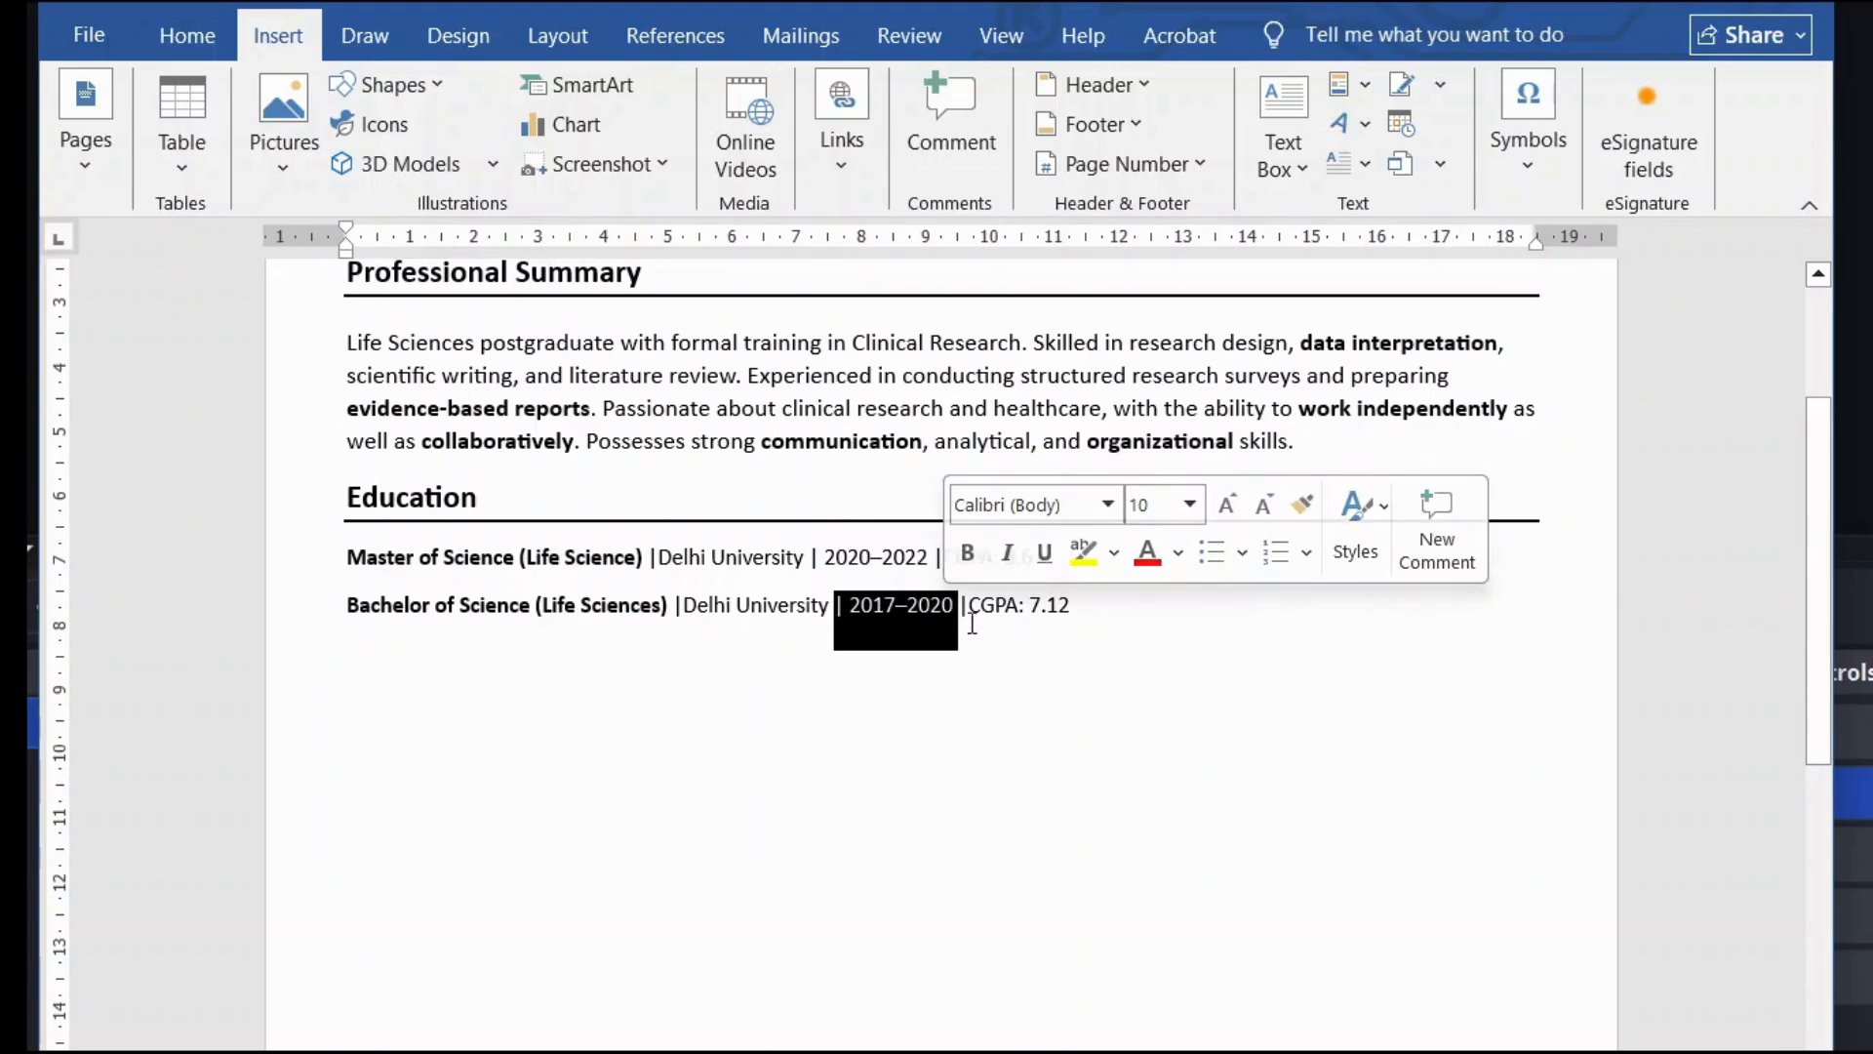
{"action": "left_click", "coordinate": [972, 622]}
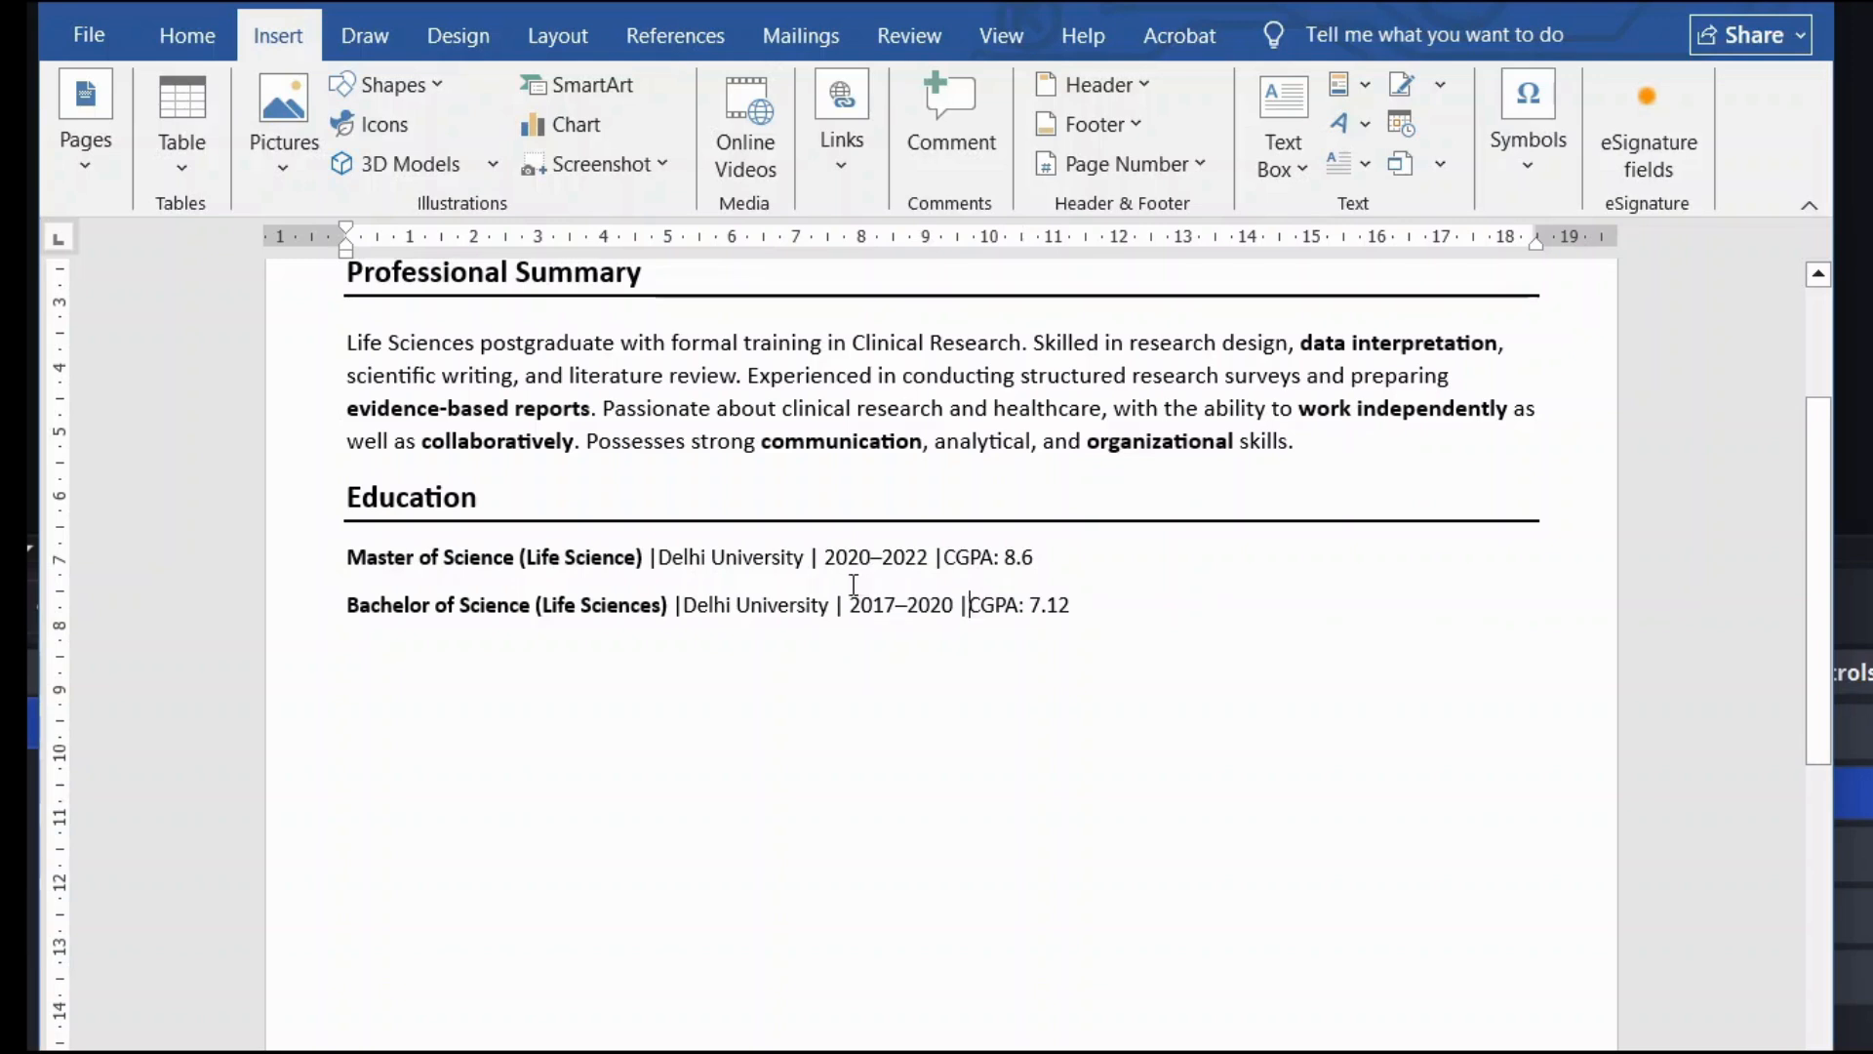
Step: Start a new blank line after 'CGPA: 7.12' on the Bachelor line
{"action": "left_click", "coordinate": [1121, 602]}
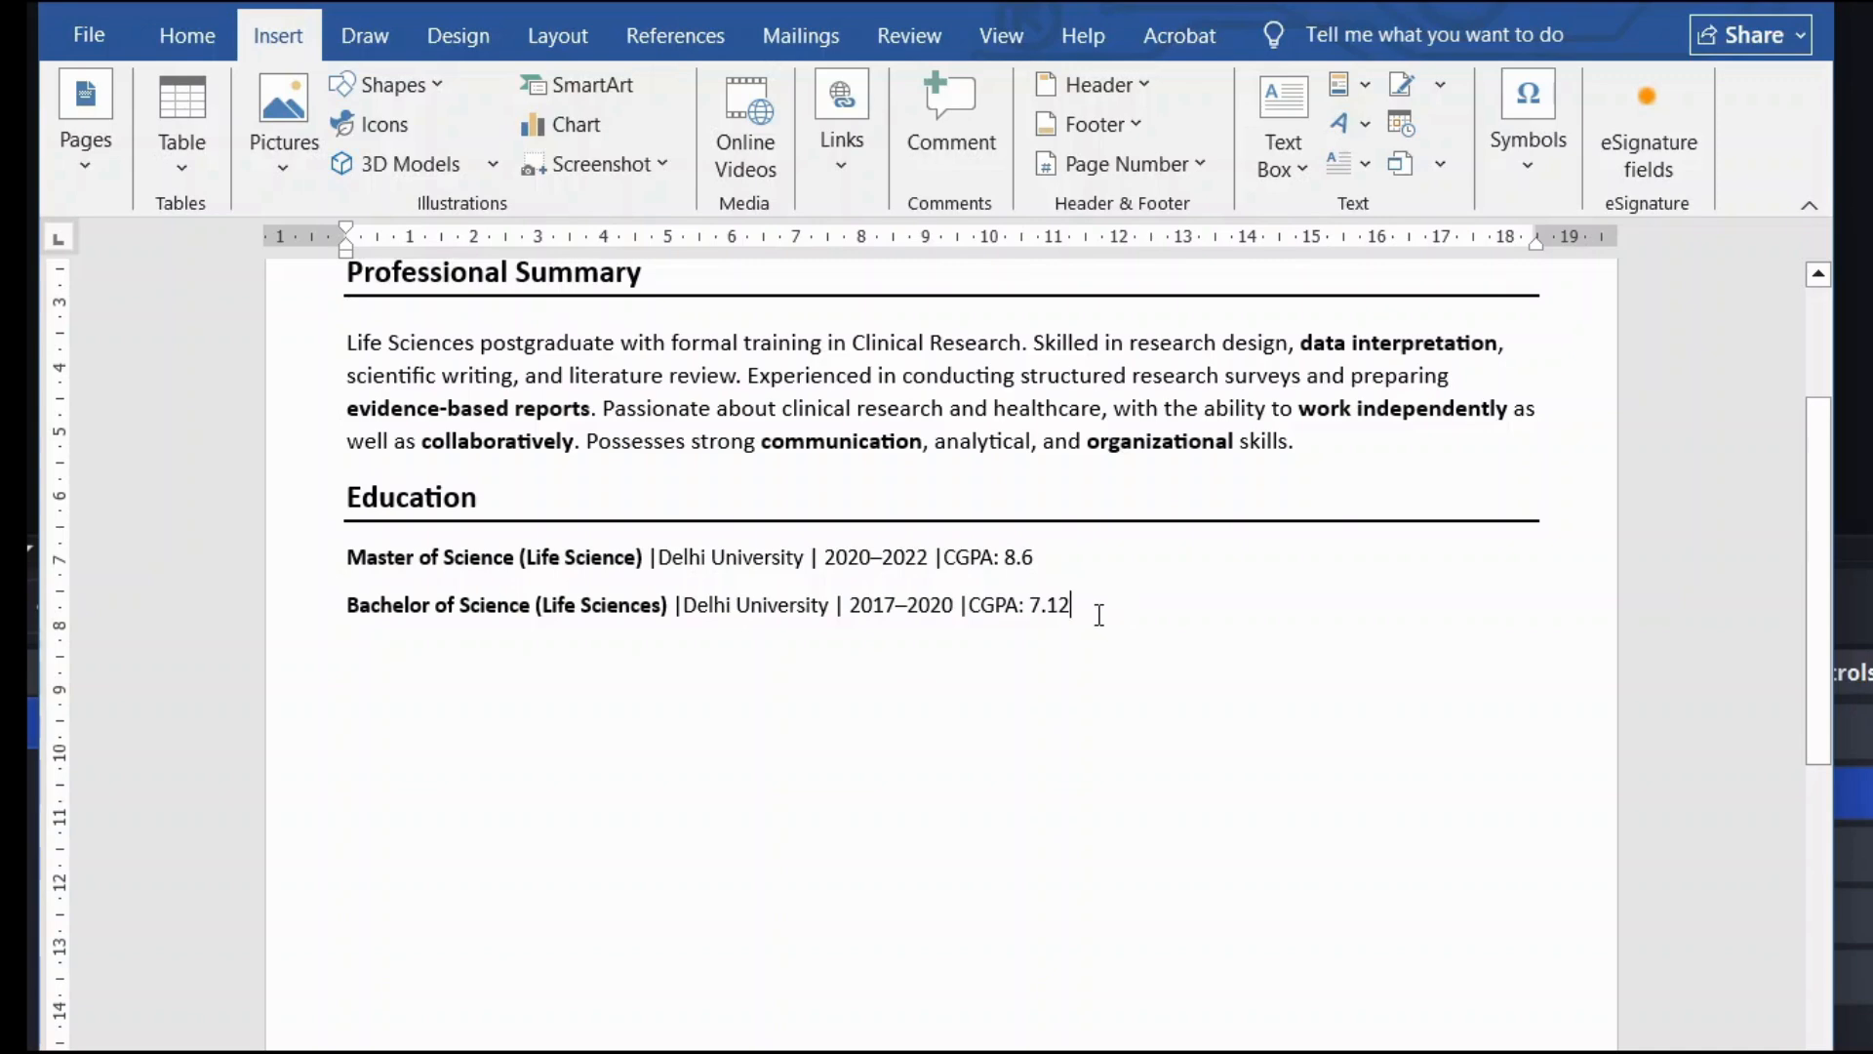
{"action": "left_click_drag", "start_coordinate": [995, 552], "coordinate": [1083, 629]}
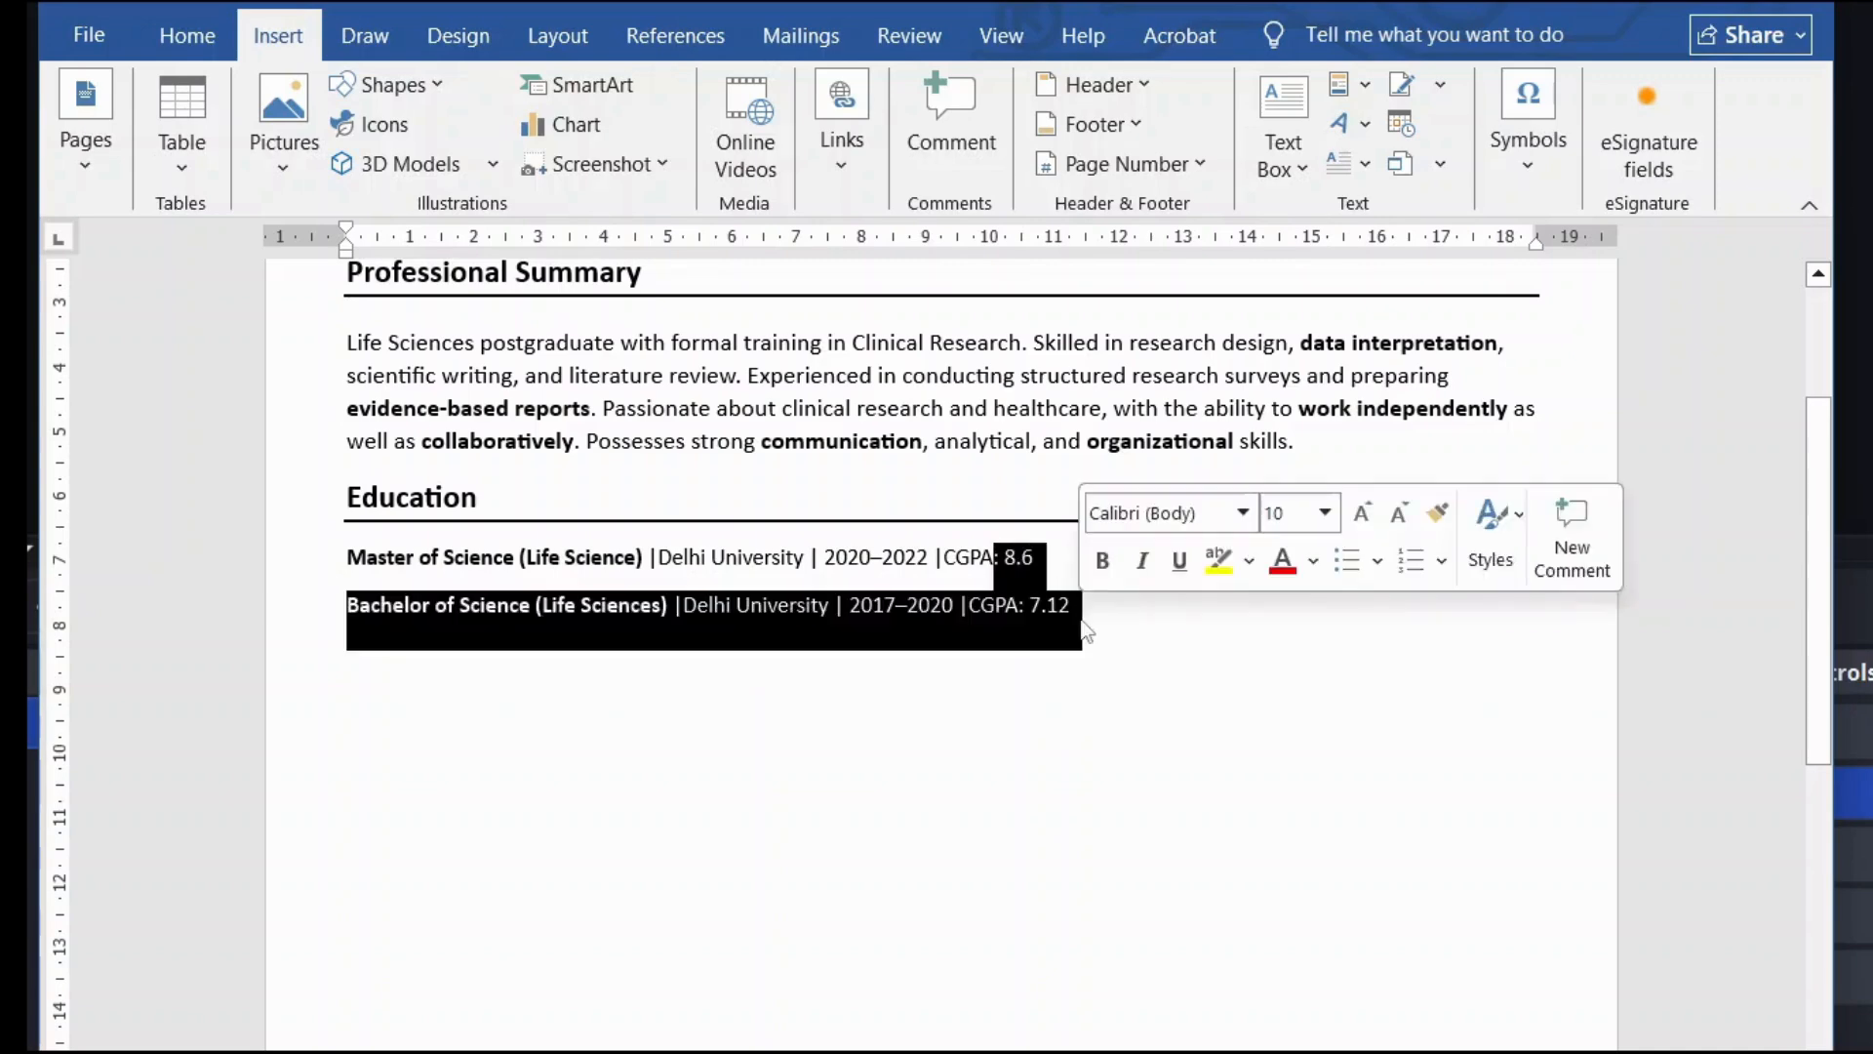
{"action": "left_click", "coordinate": [1106, 601]}
{"action": "key", "text": "Return"}
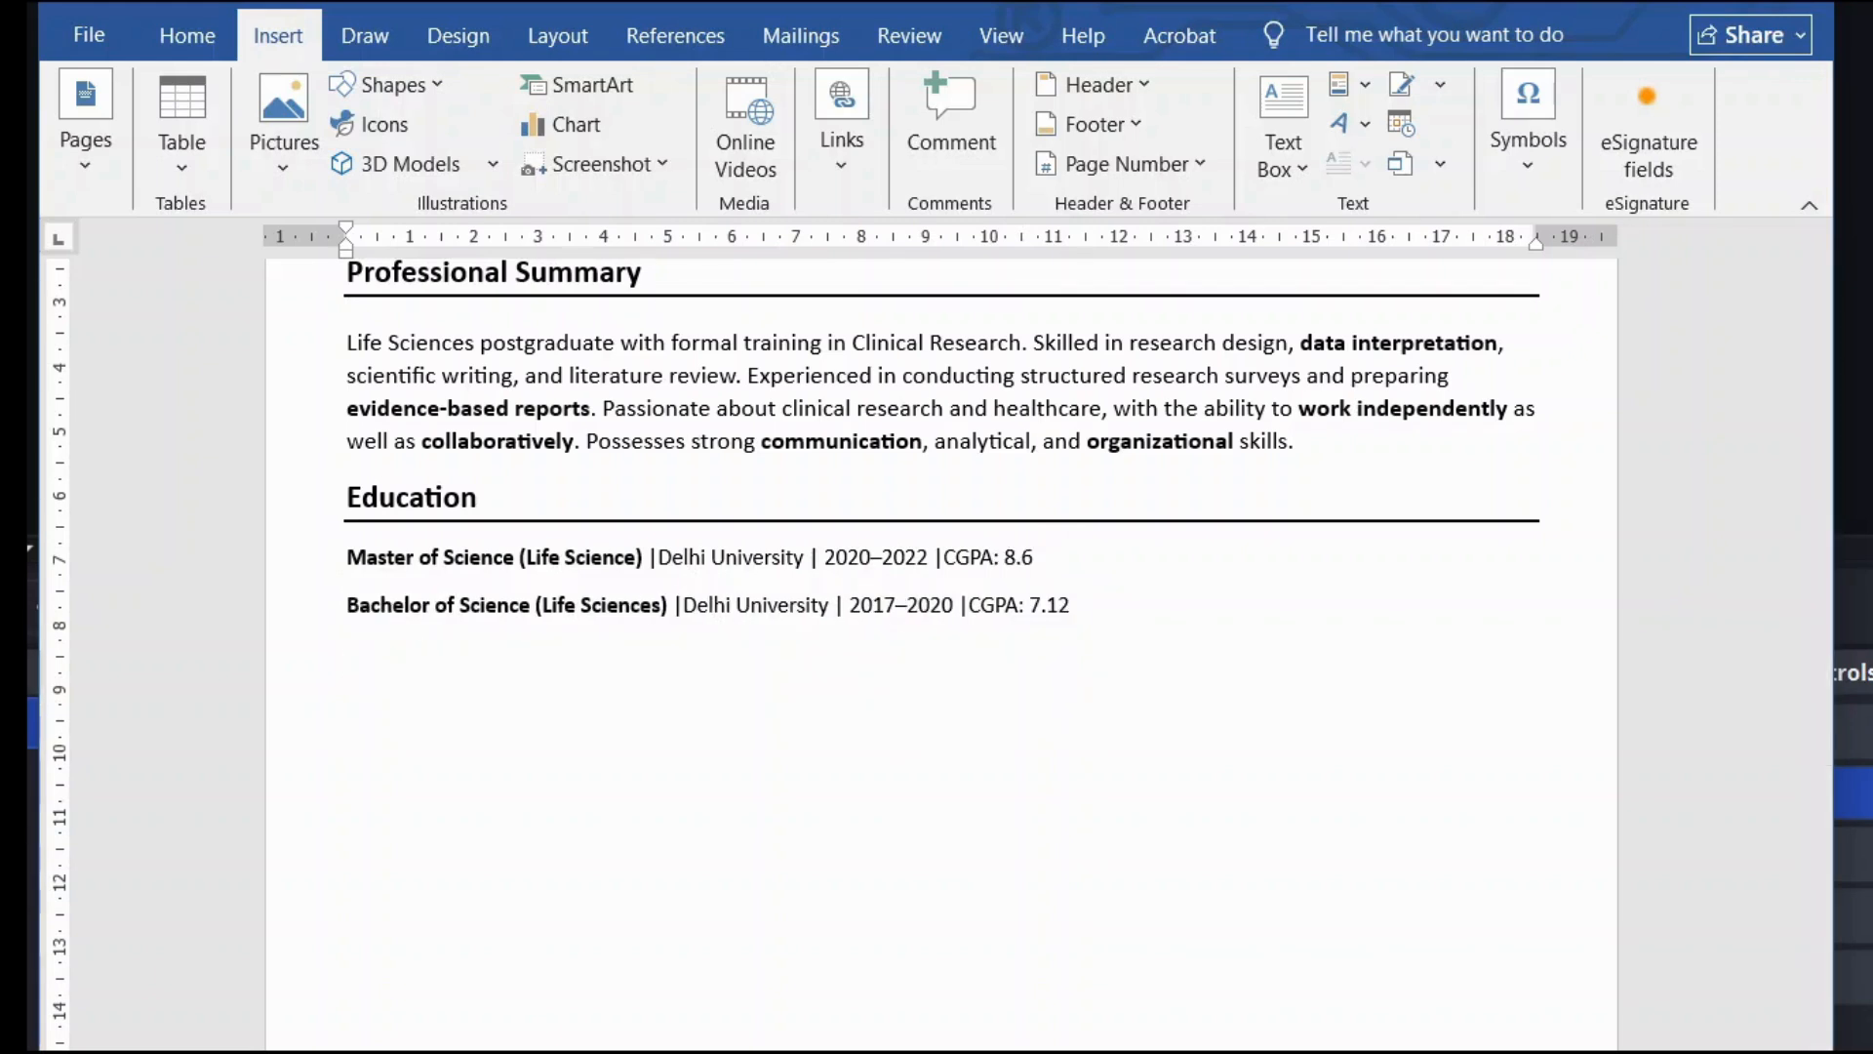
Step: Type the heading 'Core Skills' on the new line
{"action": "key", "text": "Caps_Lock"}
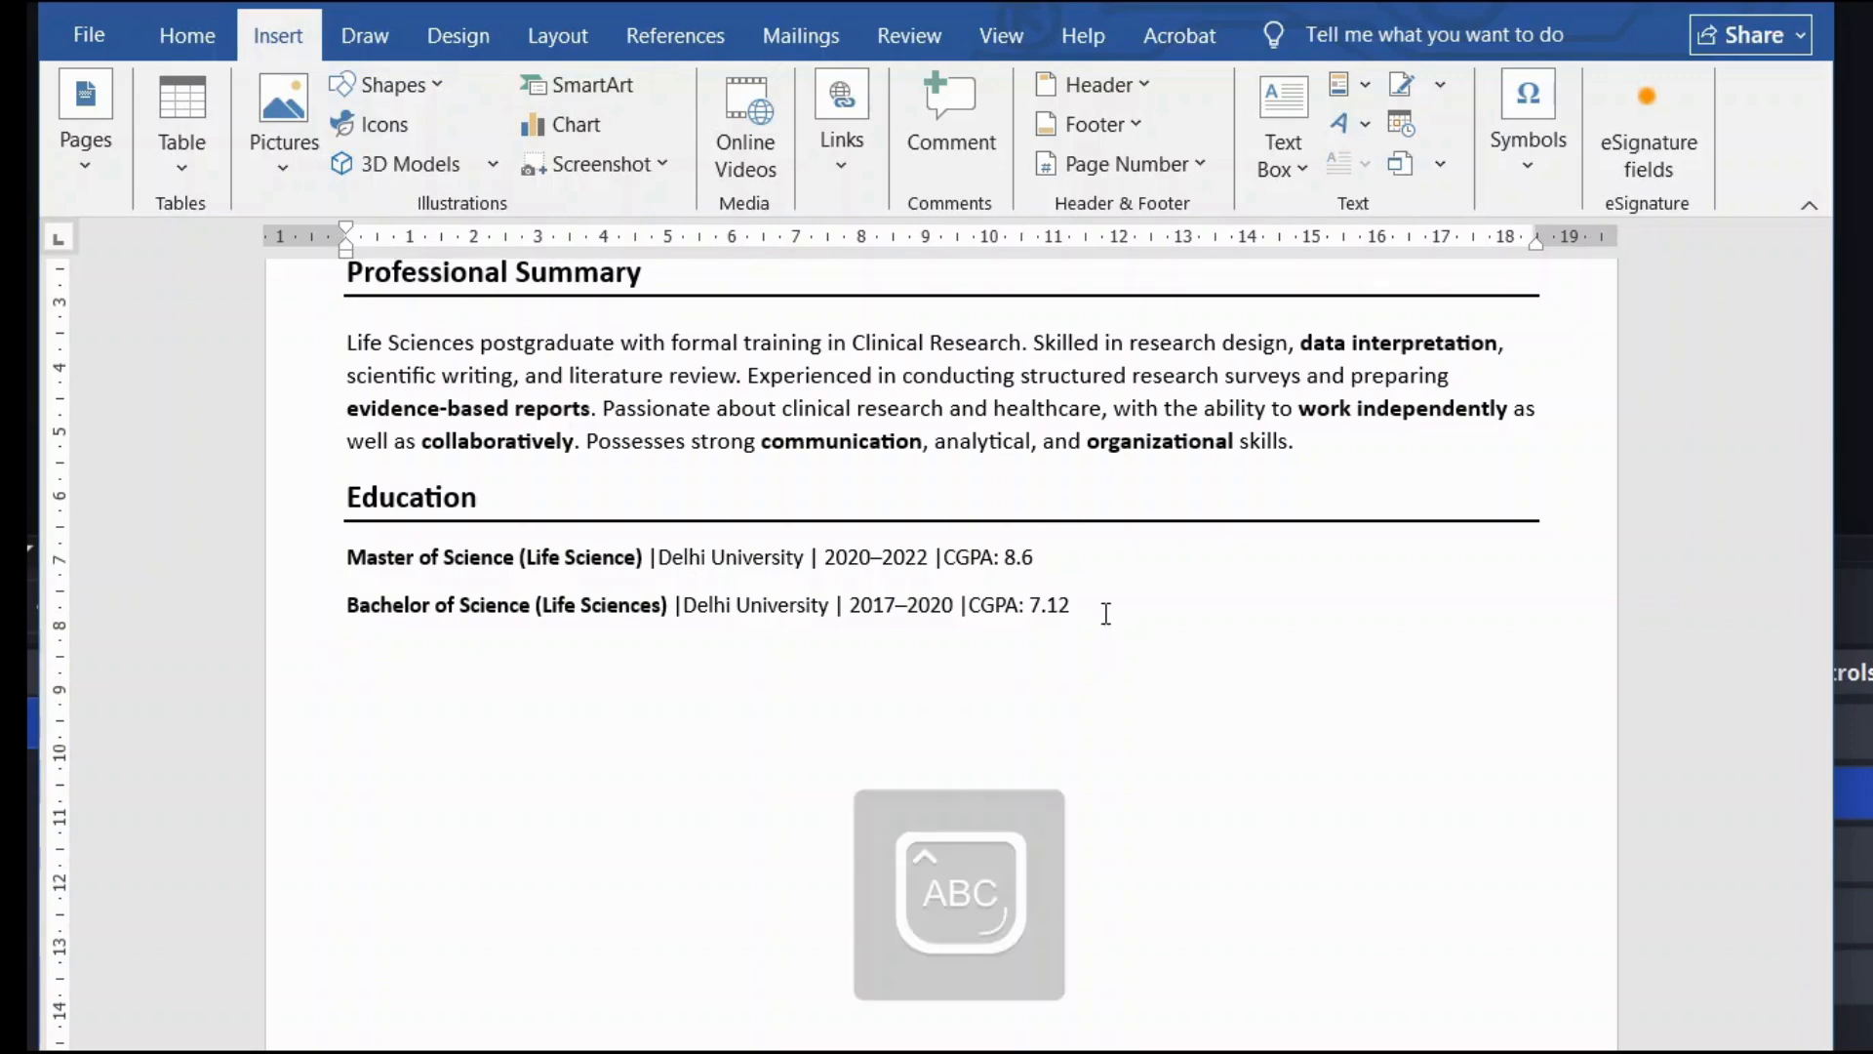
{"action": "type", "text": "S"}
{"action": "key", "text": "Caps_Lock"}
{"action": "key", "text": "BackSpace"}
{"action": "key", "text": "Caps_Lock"}
{"action": "type", "text": "C"}
{"action": "key", "text": "Caps_Lock"}
{"action": "type", "text": "o"}
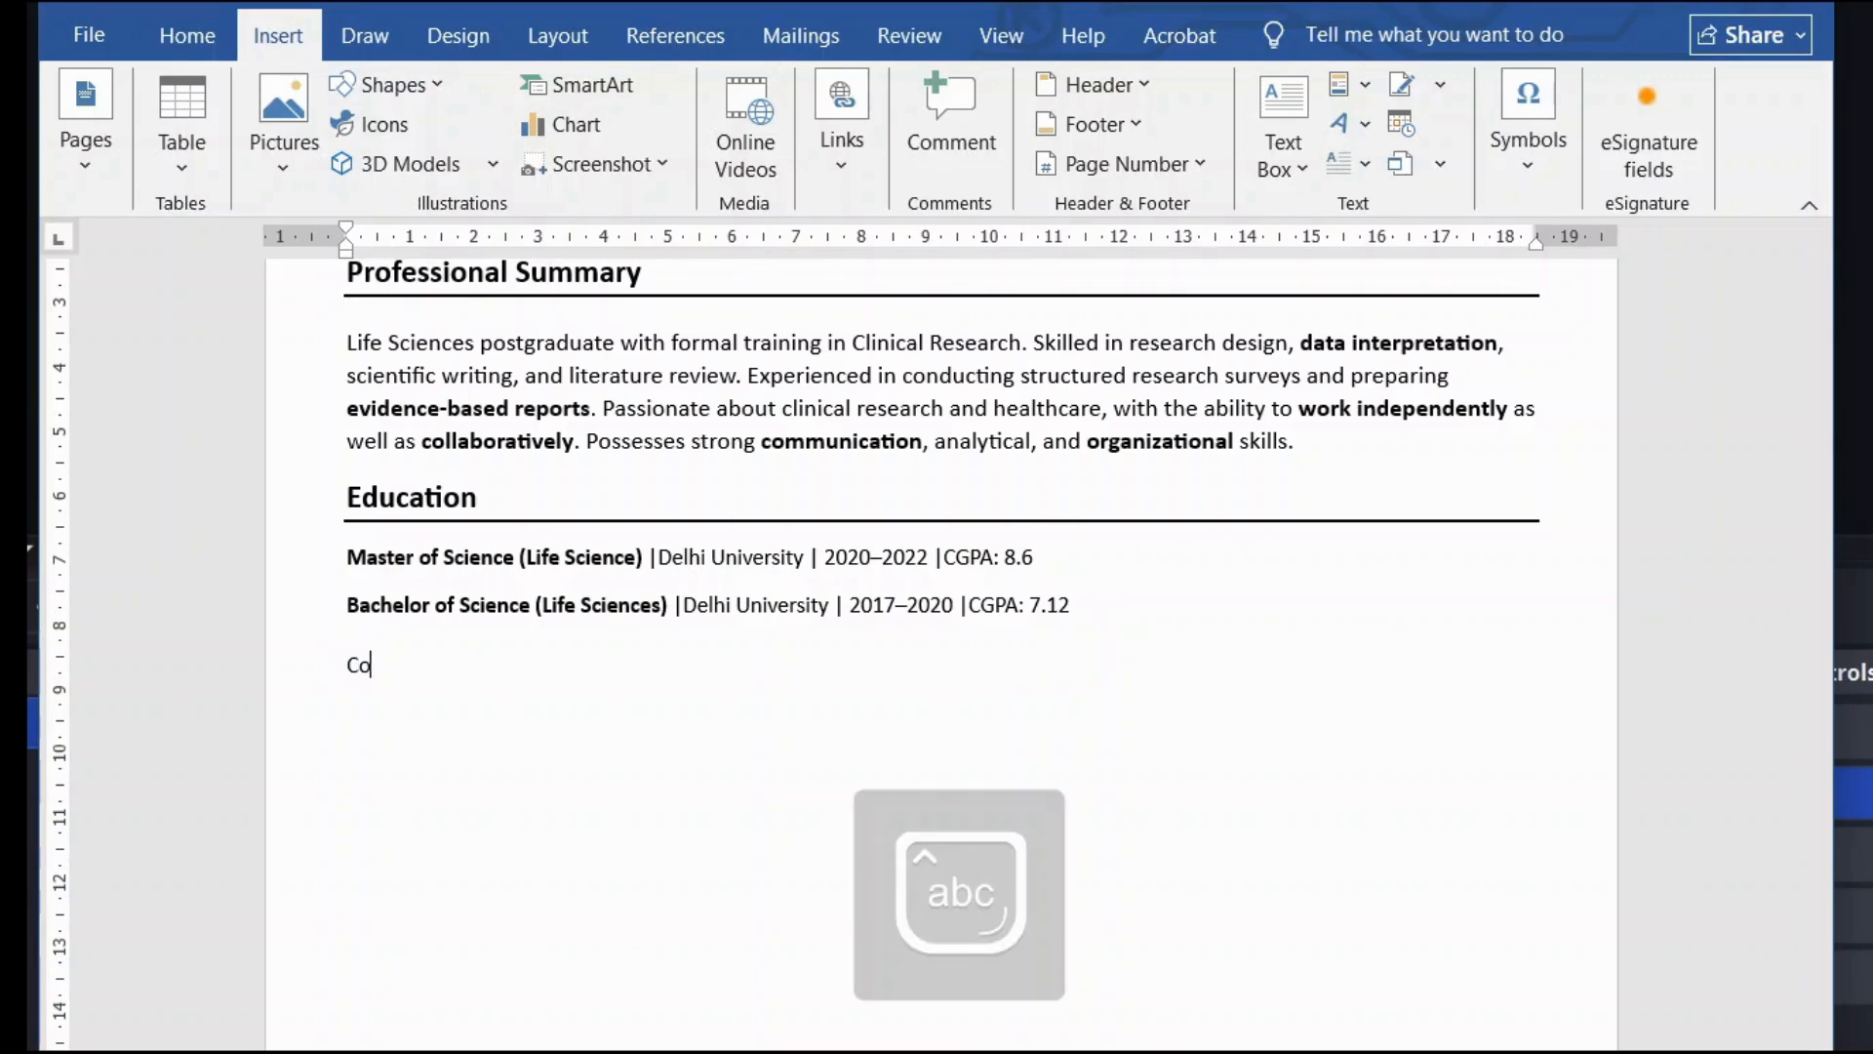
{"action": "type", "text": "re"}
{"action": "key", "text": "Caps_Lock"}
{"action": "type", "text": "S"}
{"action": "key", "text": "Caps_Lock"}
{"action": "type", "text": "k"}
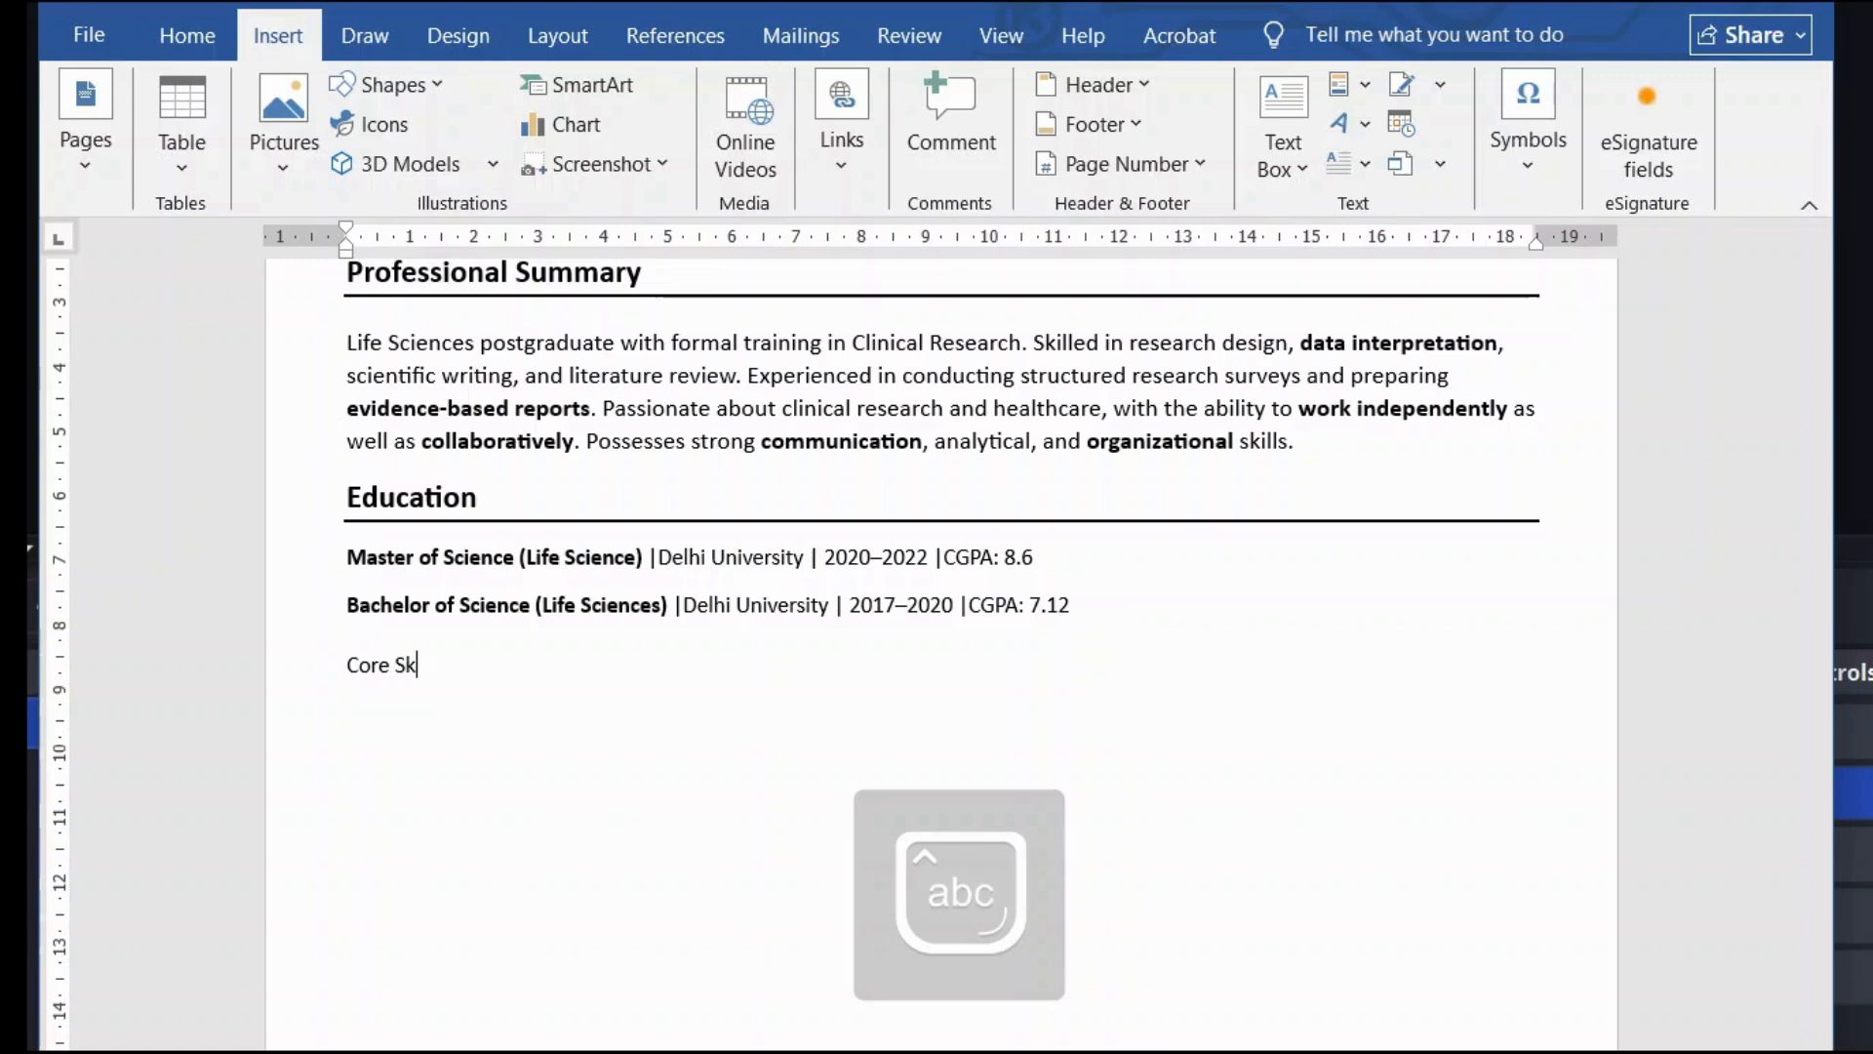
{"action": "type", "text": "ills"}
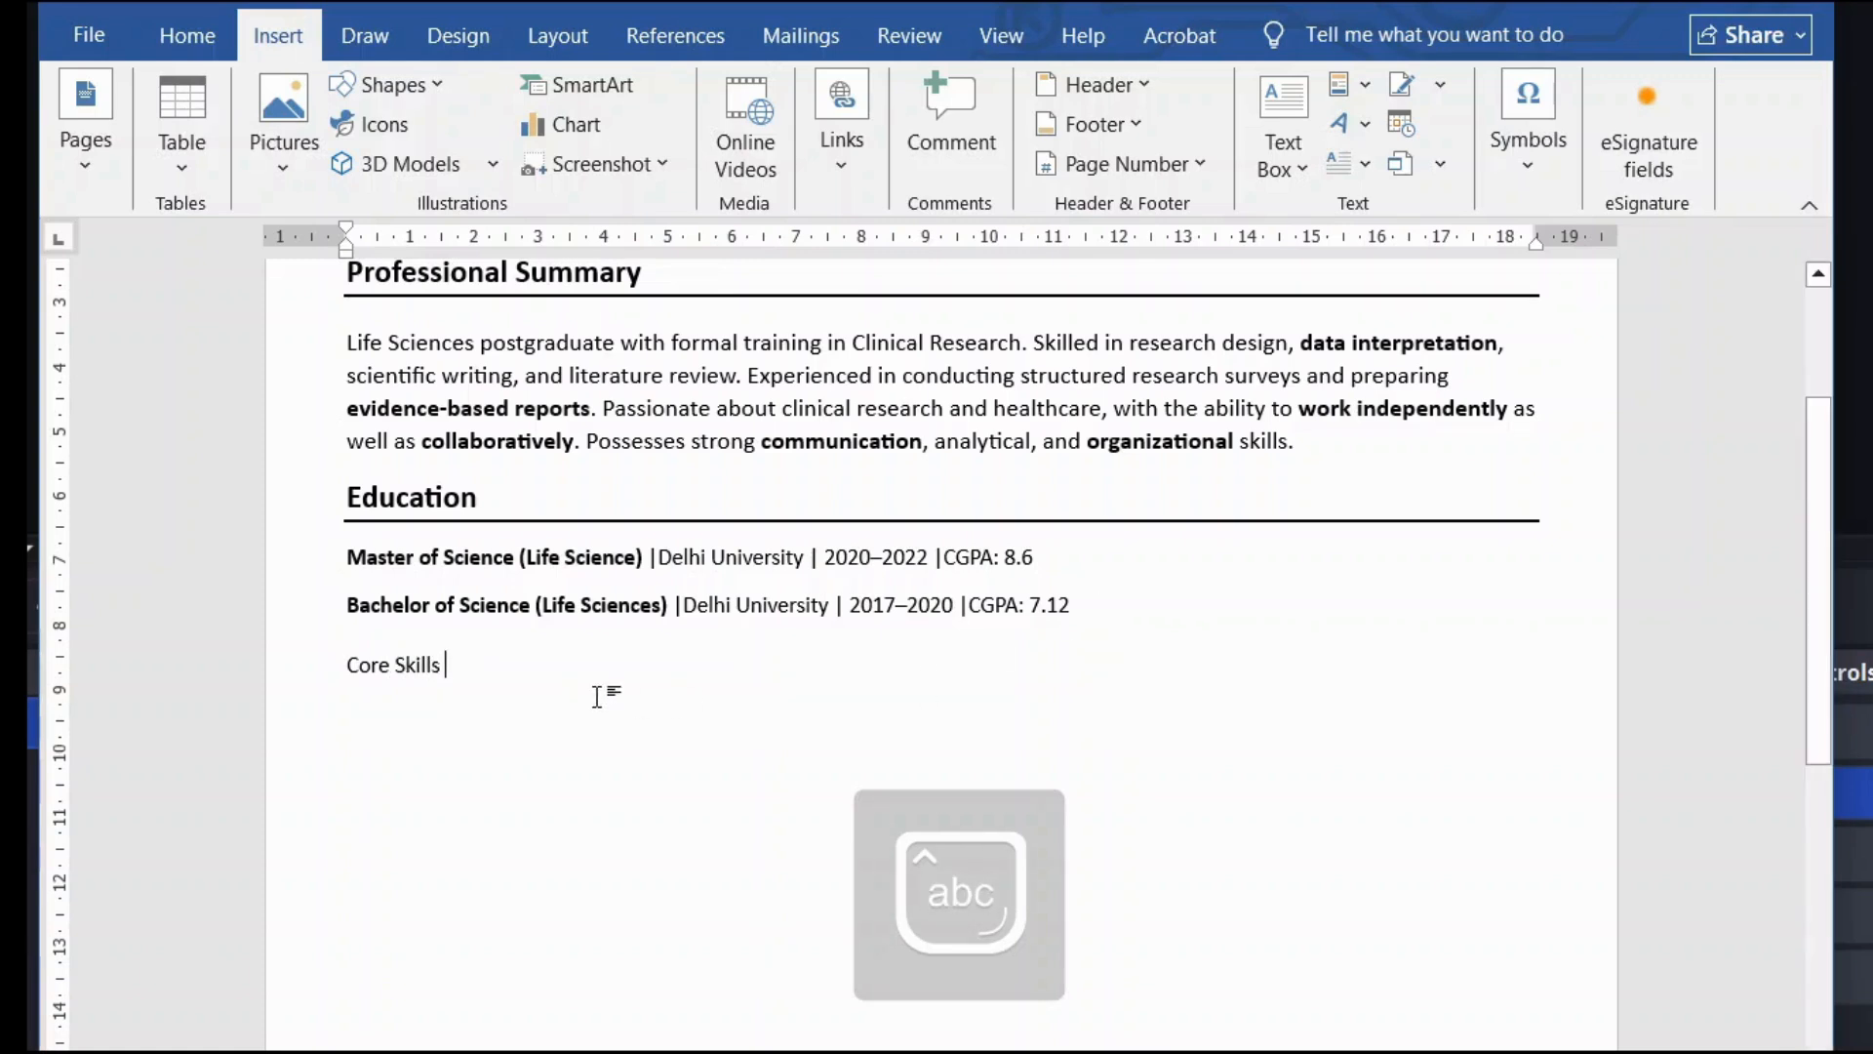
Step: Make Core Skills bold at 14 pt with a full-width underline rule
{"action": "triple_click", "coordinate": [429, 665]}
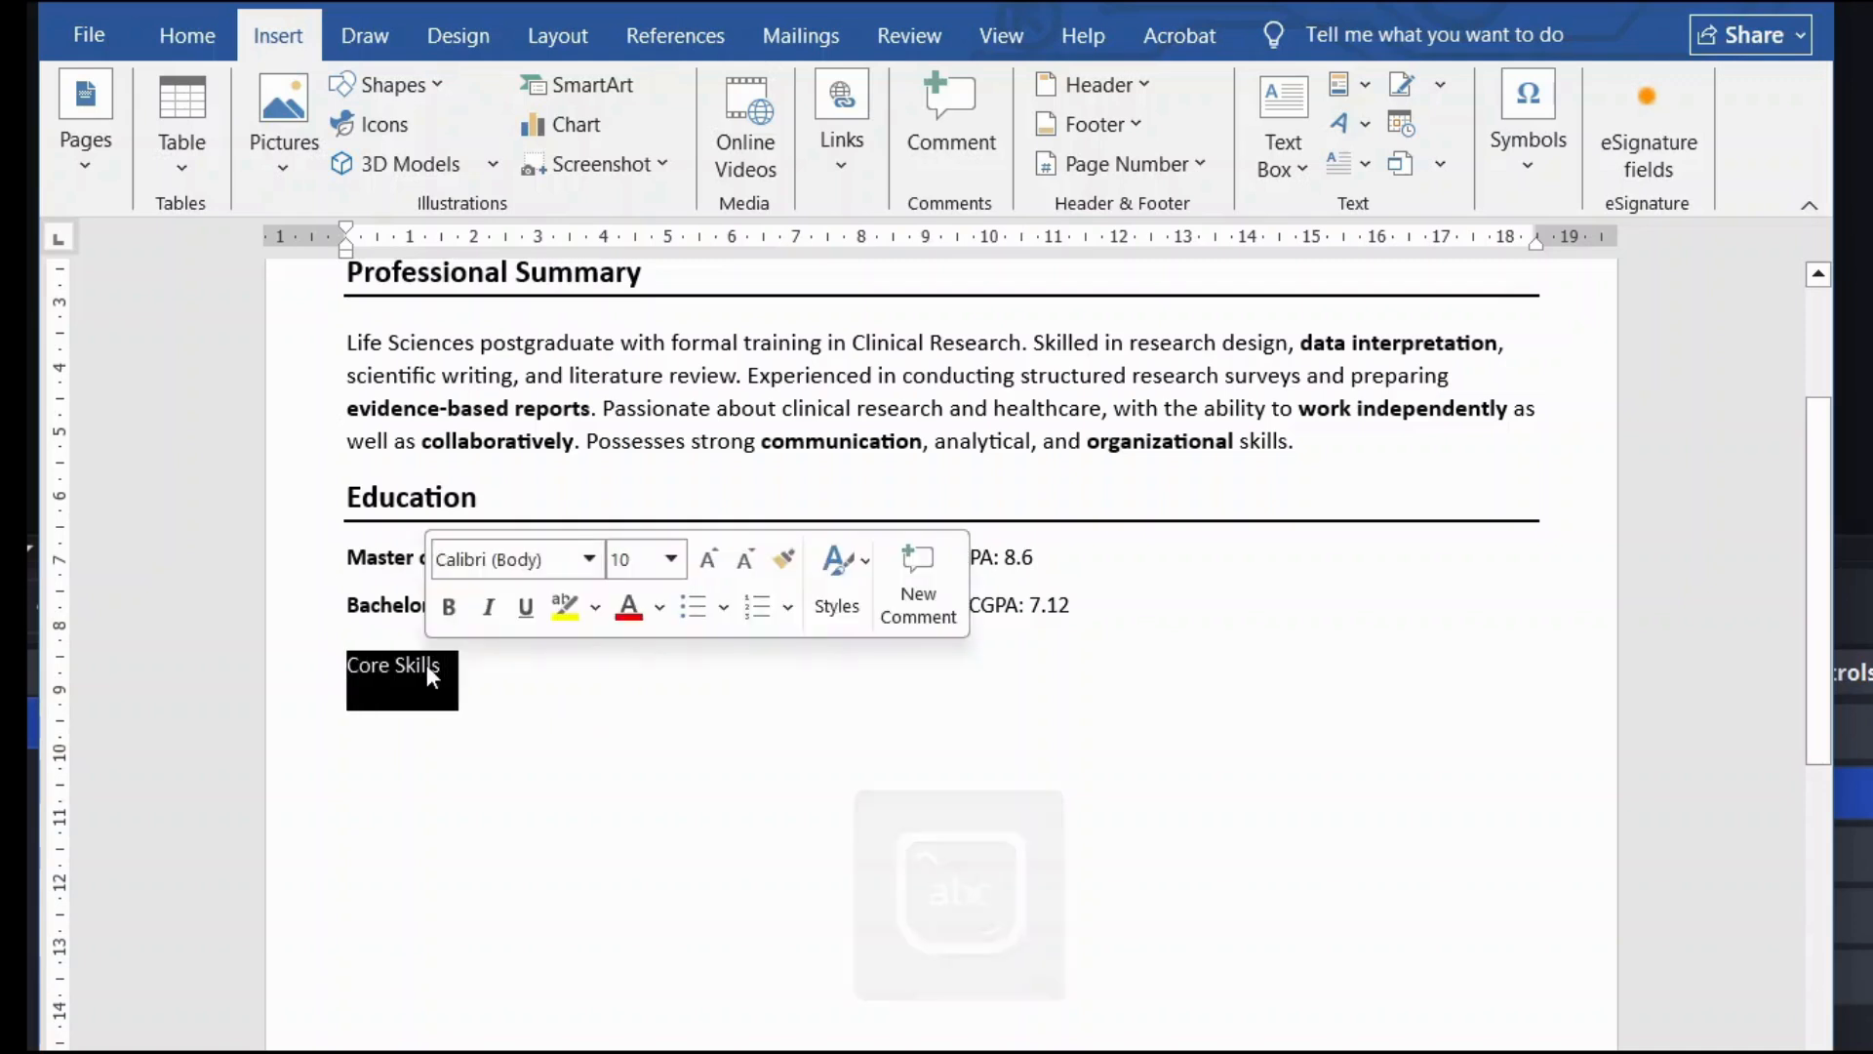
{"action": "left_click", "coordinate": [450, 607]}
{"action": "left_click", "coordinate": [480, 668]}
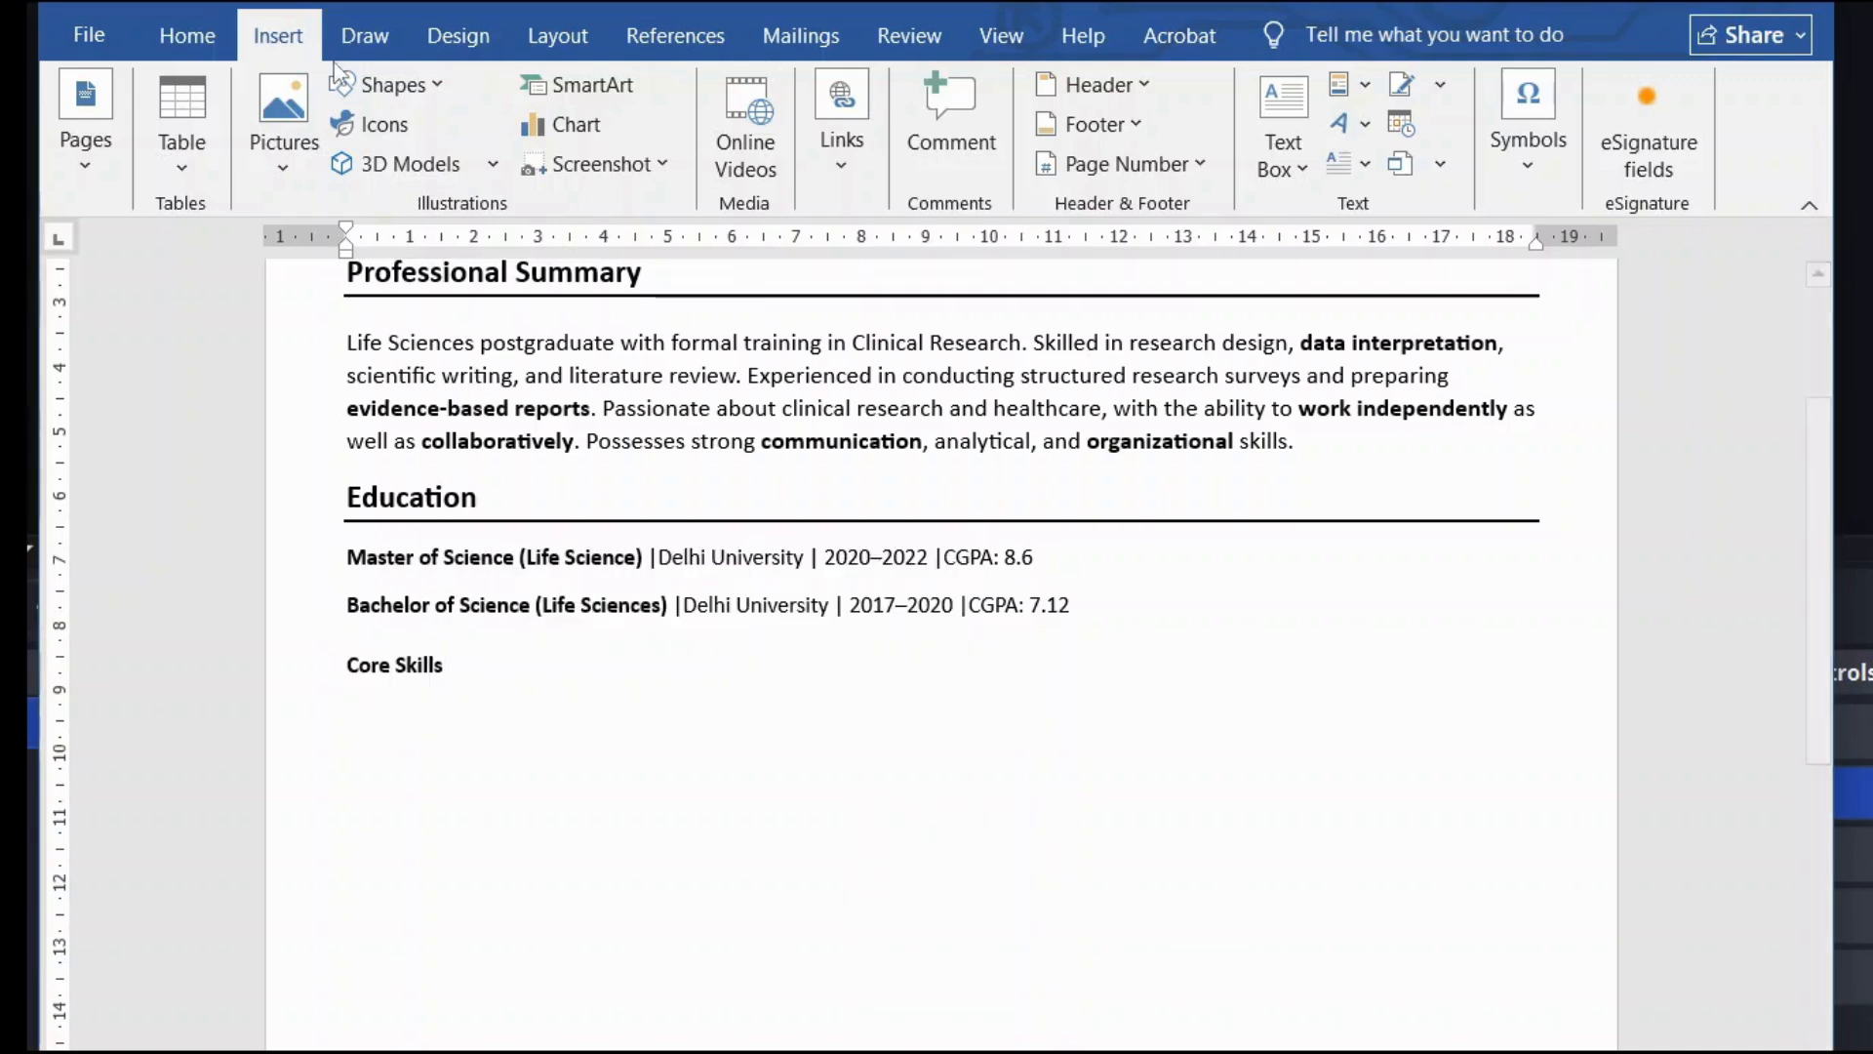
{"action": "left_click", "coordinate": [215, 29]}
{"action": "left_click", "coordinate": [642, 765]}
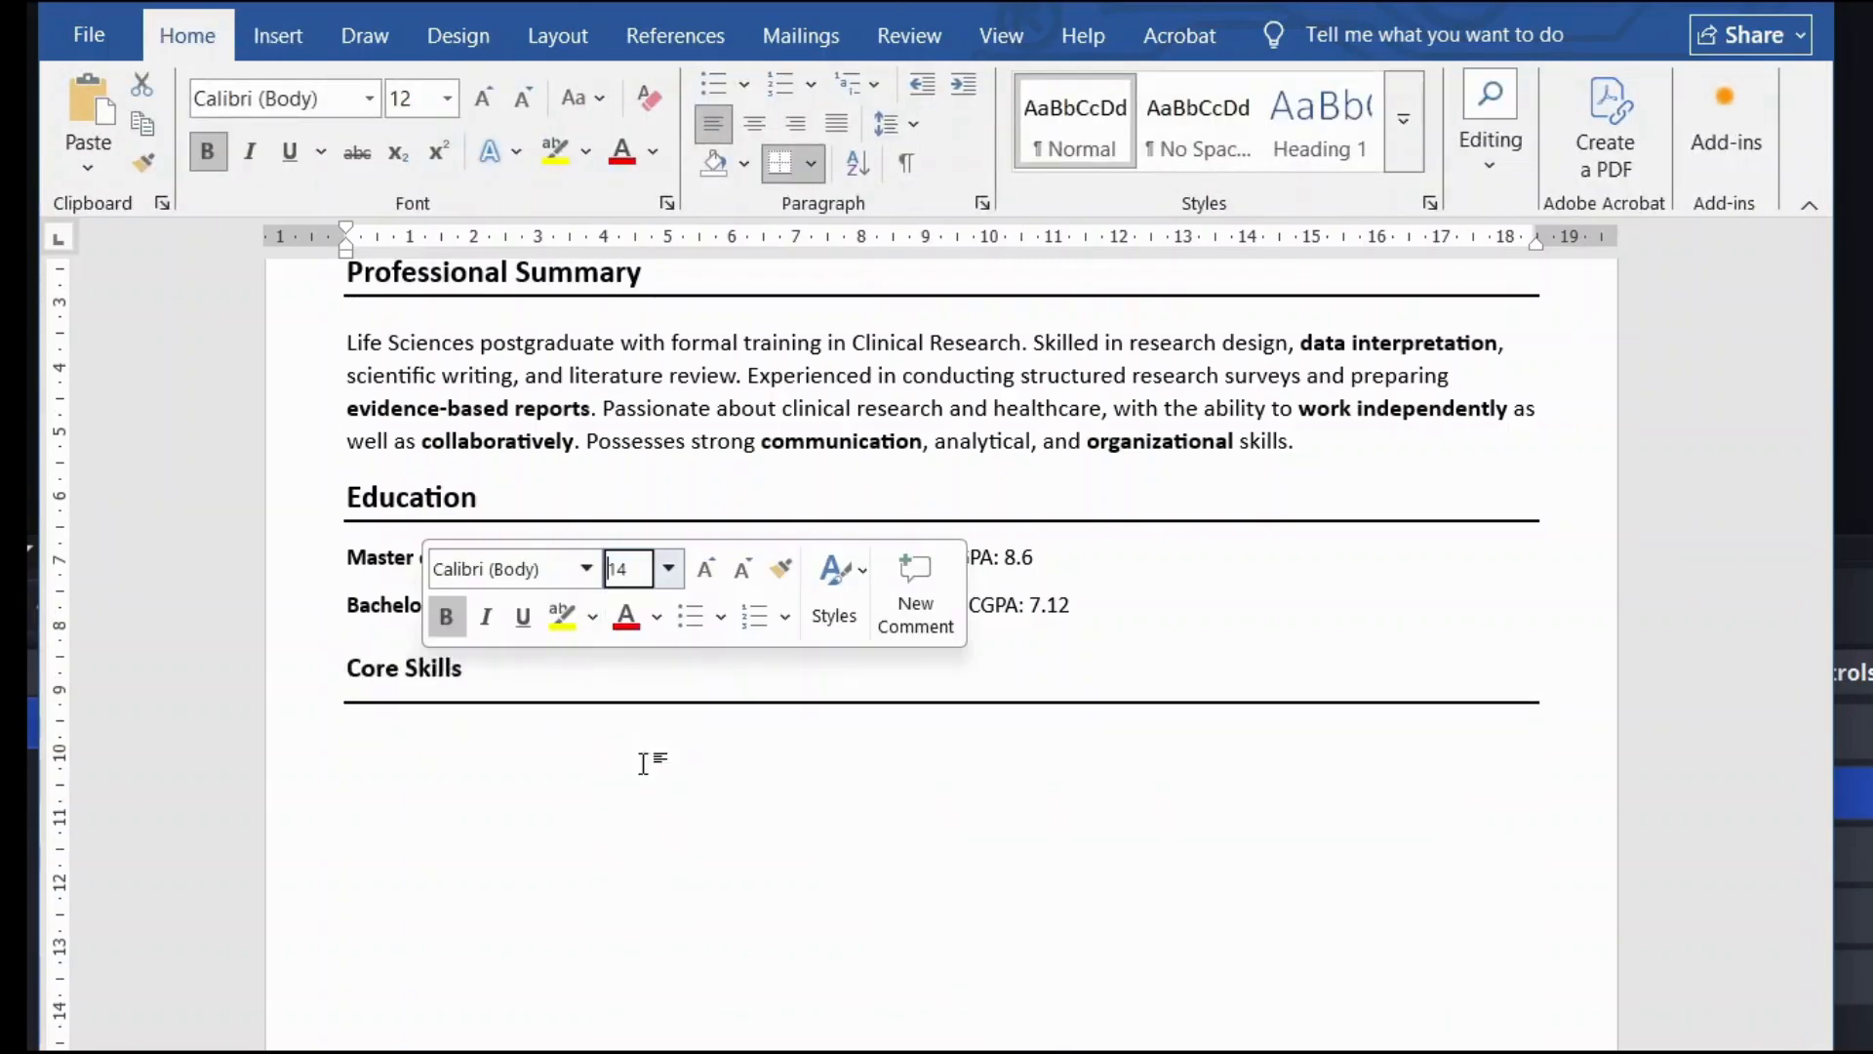
{"action": "left_click", "coordinate": [543, 752]}
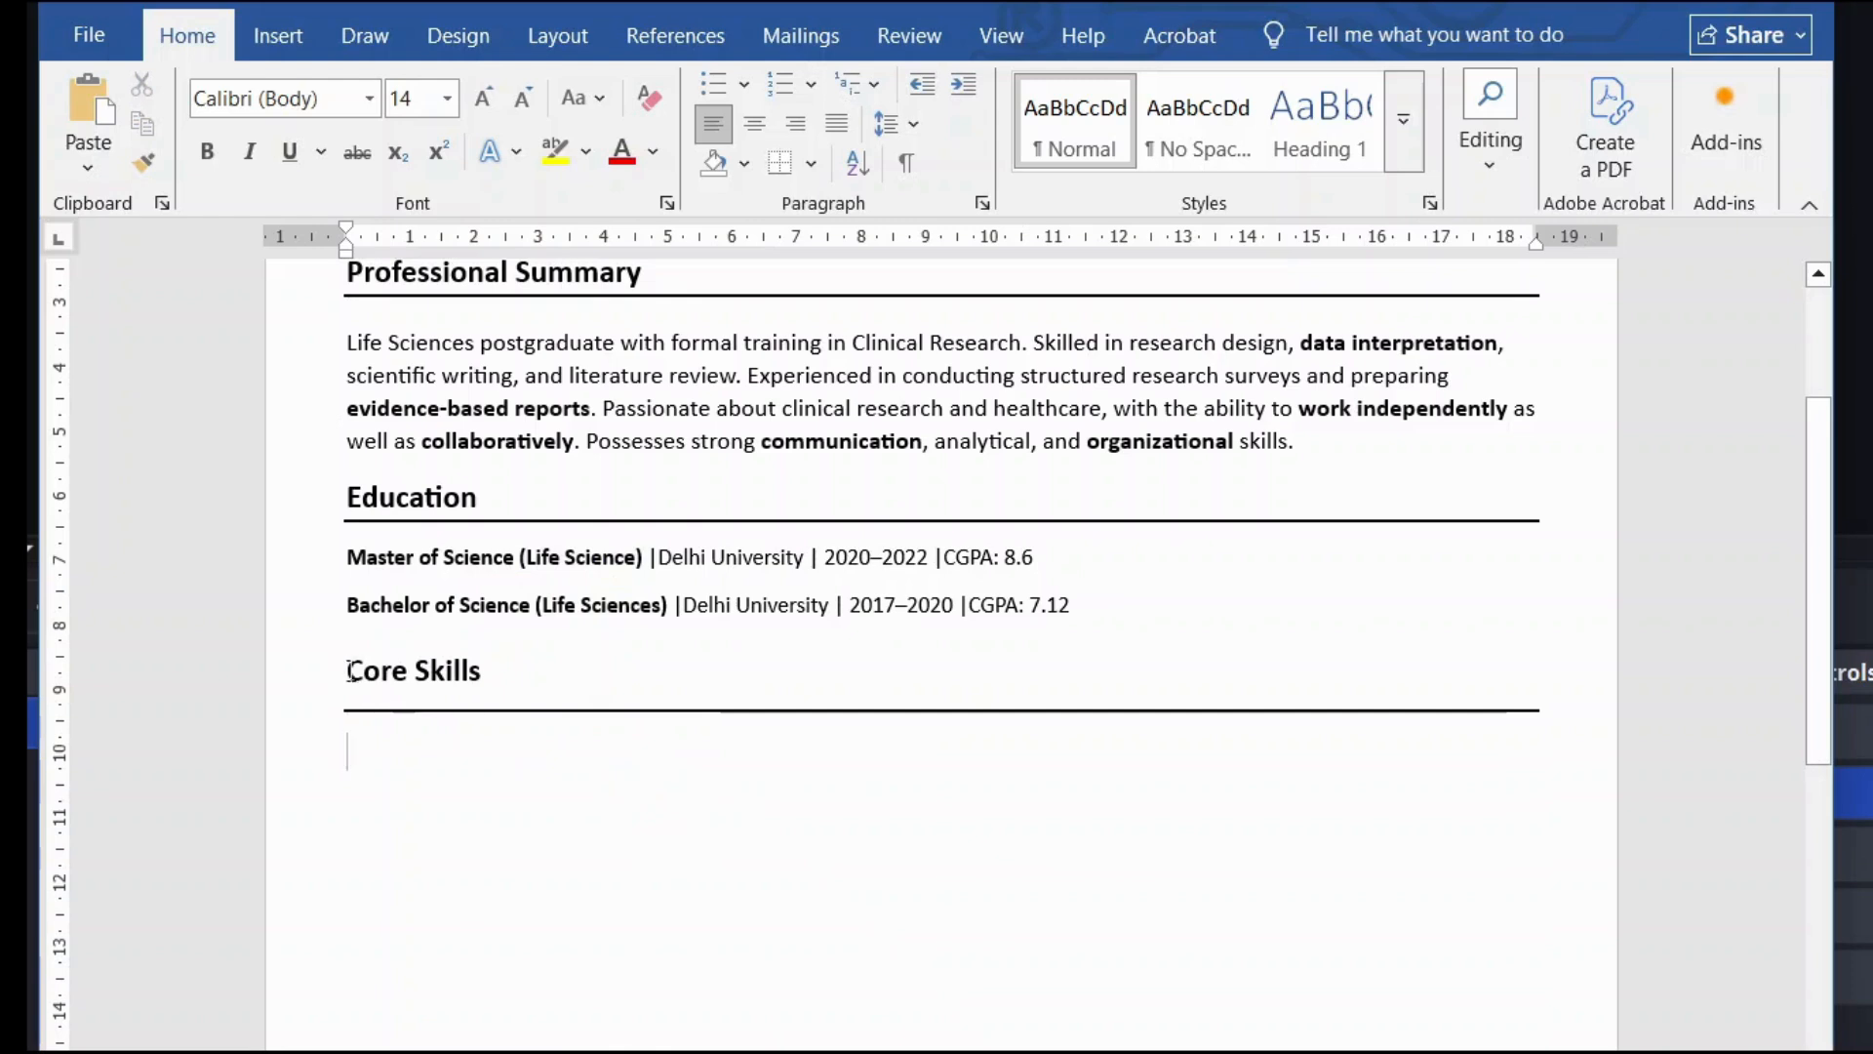
Step: Remove the extra space after the Core Skills heading and tighten its line spacing
{"action": "left_click_drag", "start_coordinate": [356, 671], "coordinate": [483, 699]}
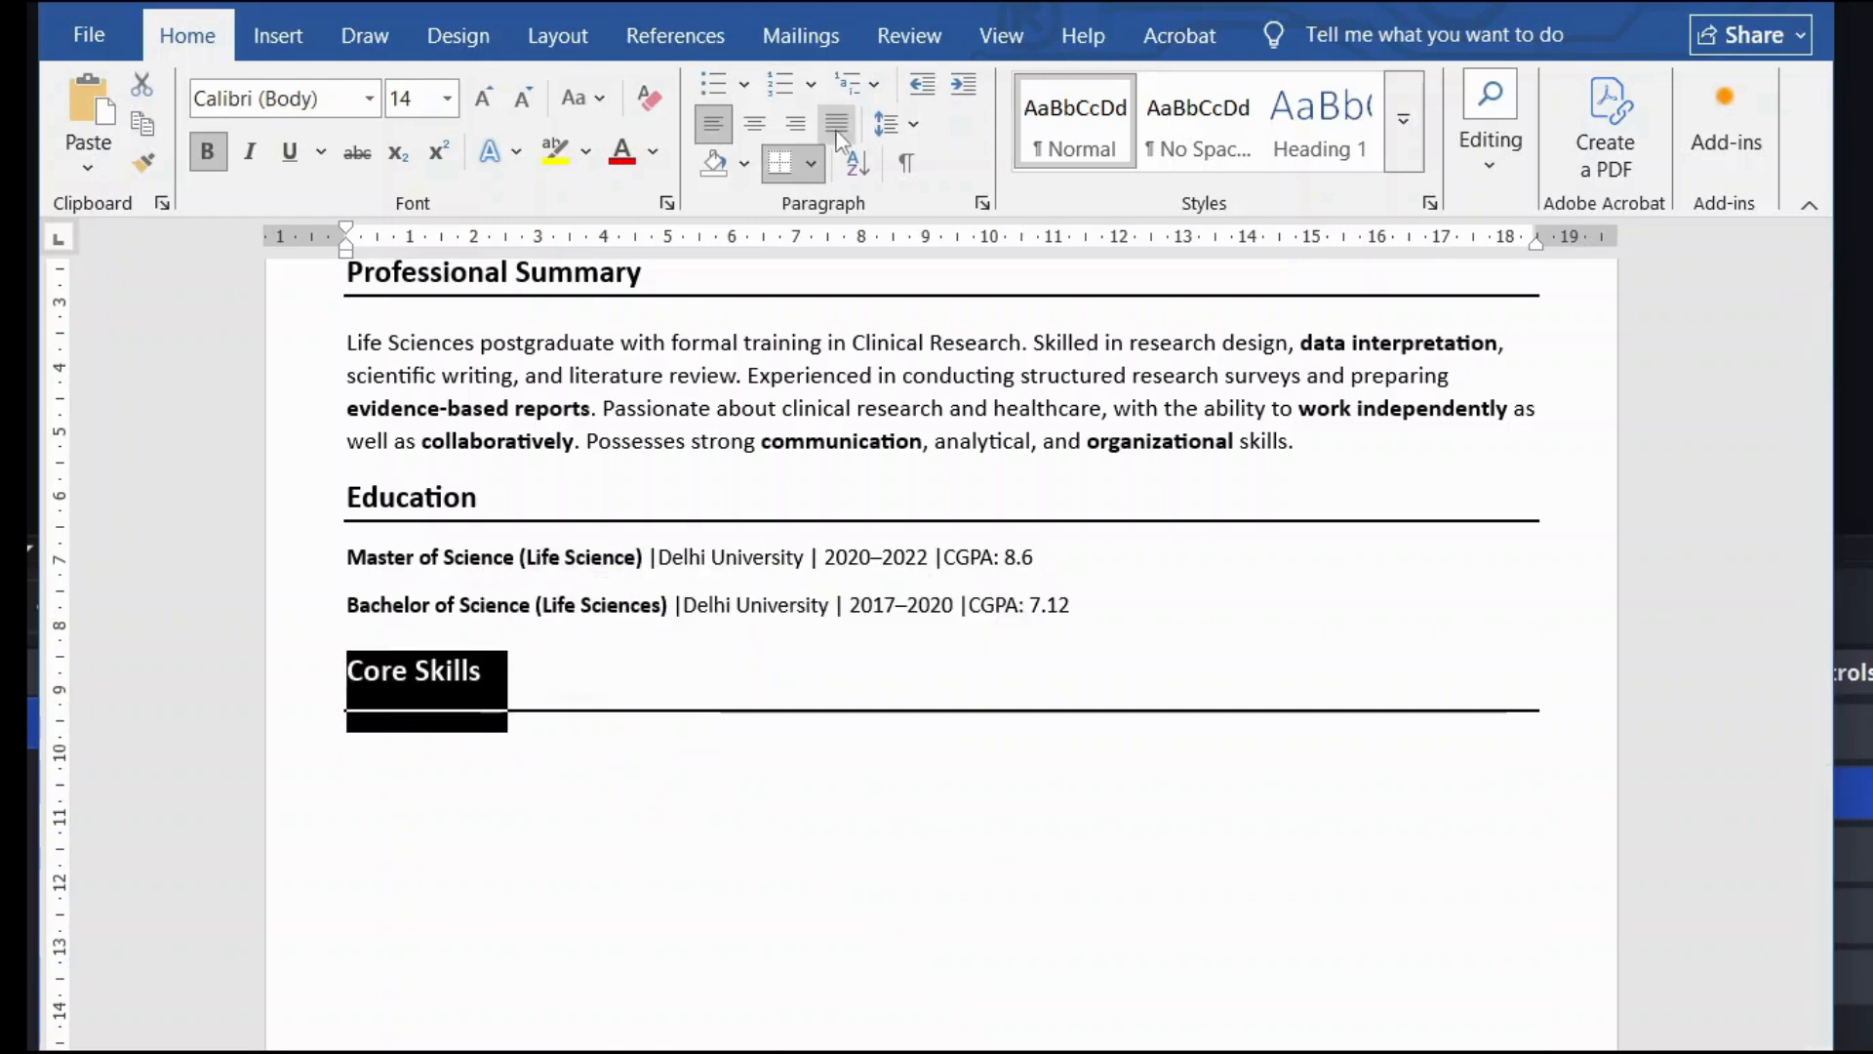
{"action": "left_click", "coordinate": [812, 164]}
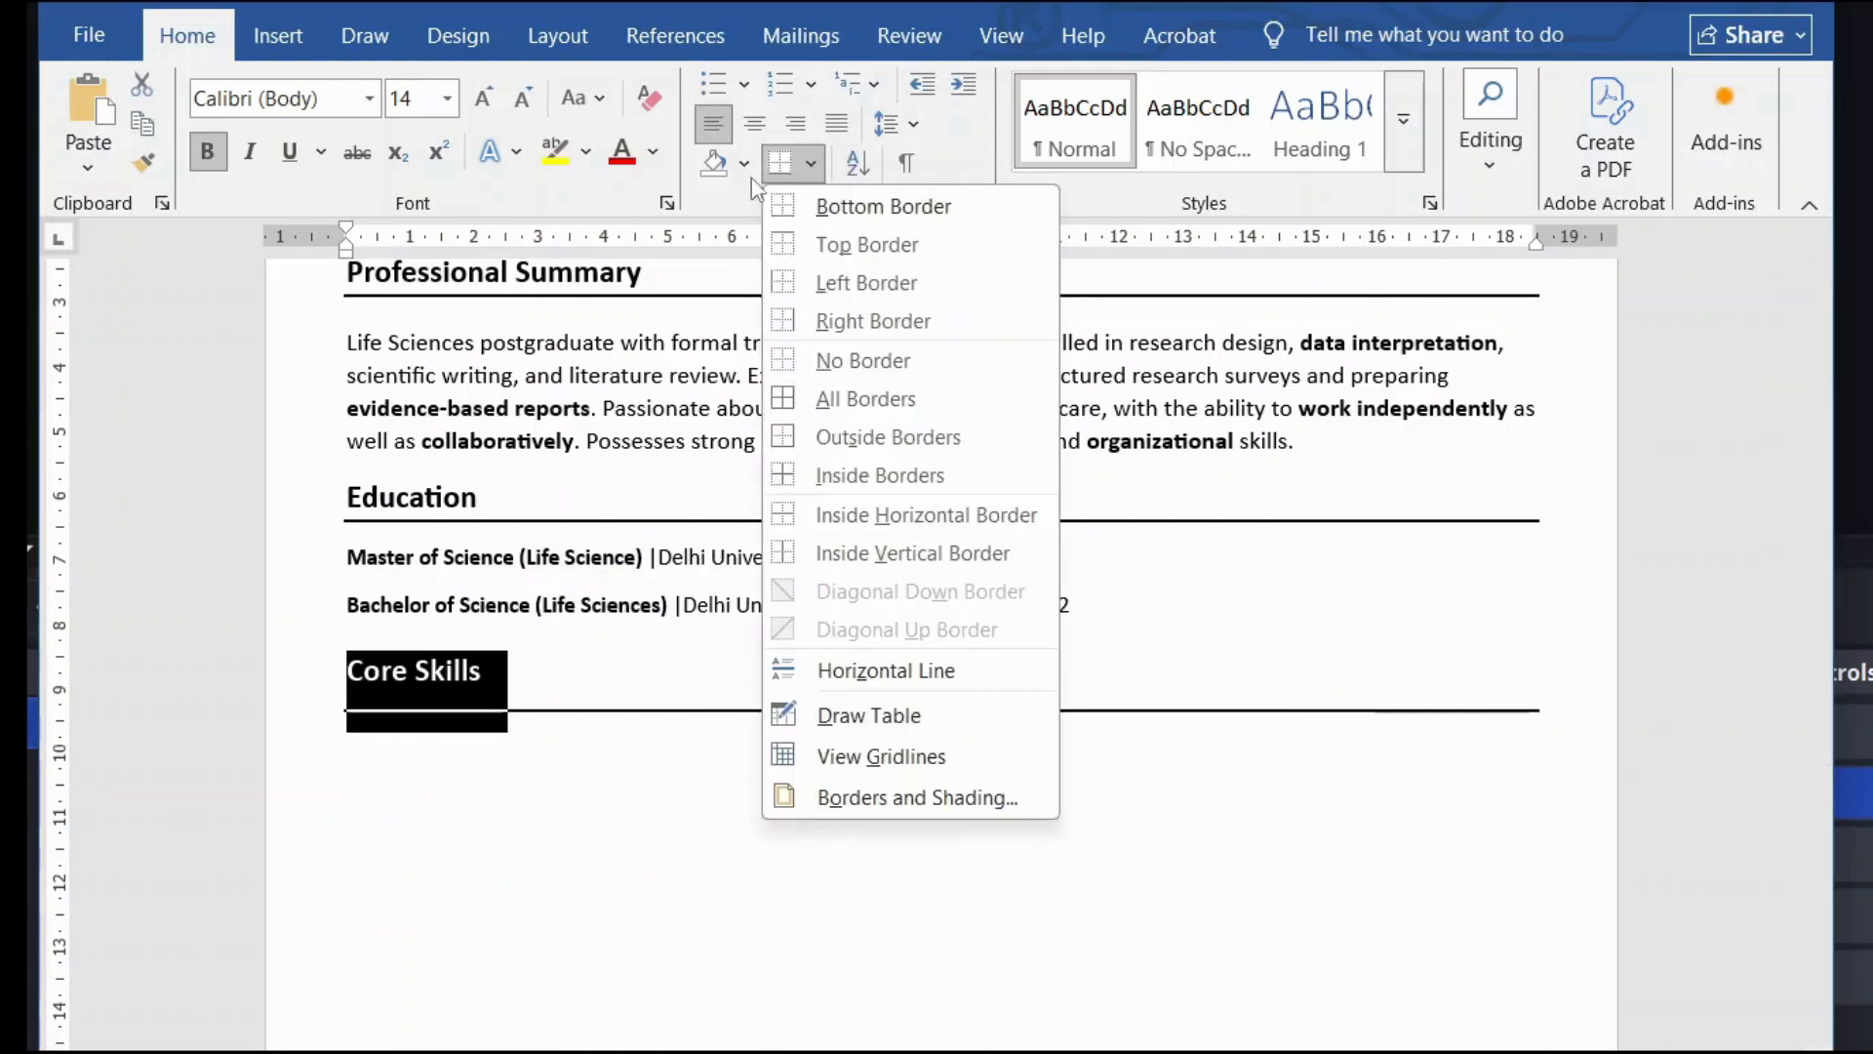
{"action": "left_click", "coordinate": [812, 166]}
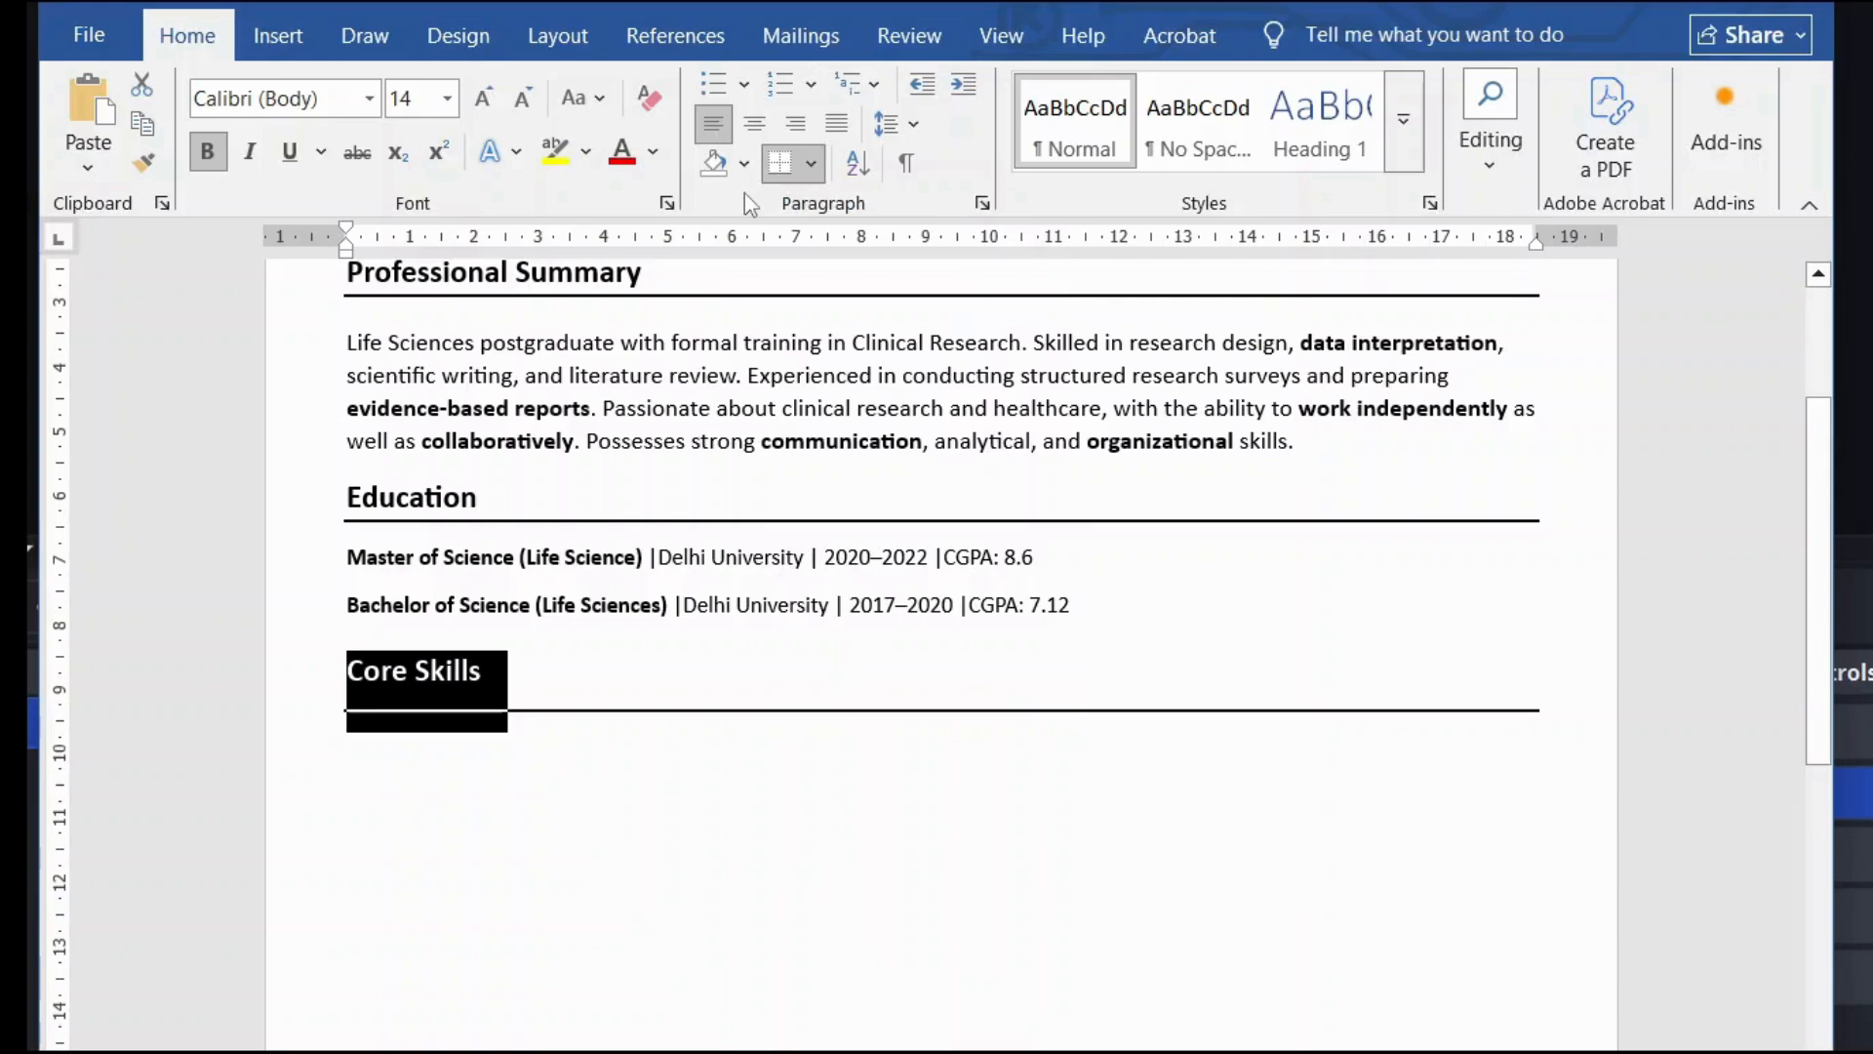
{"action": "left_click", "coordinate": [895, 124]}
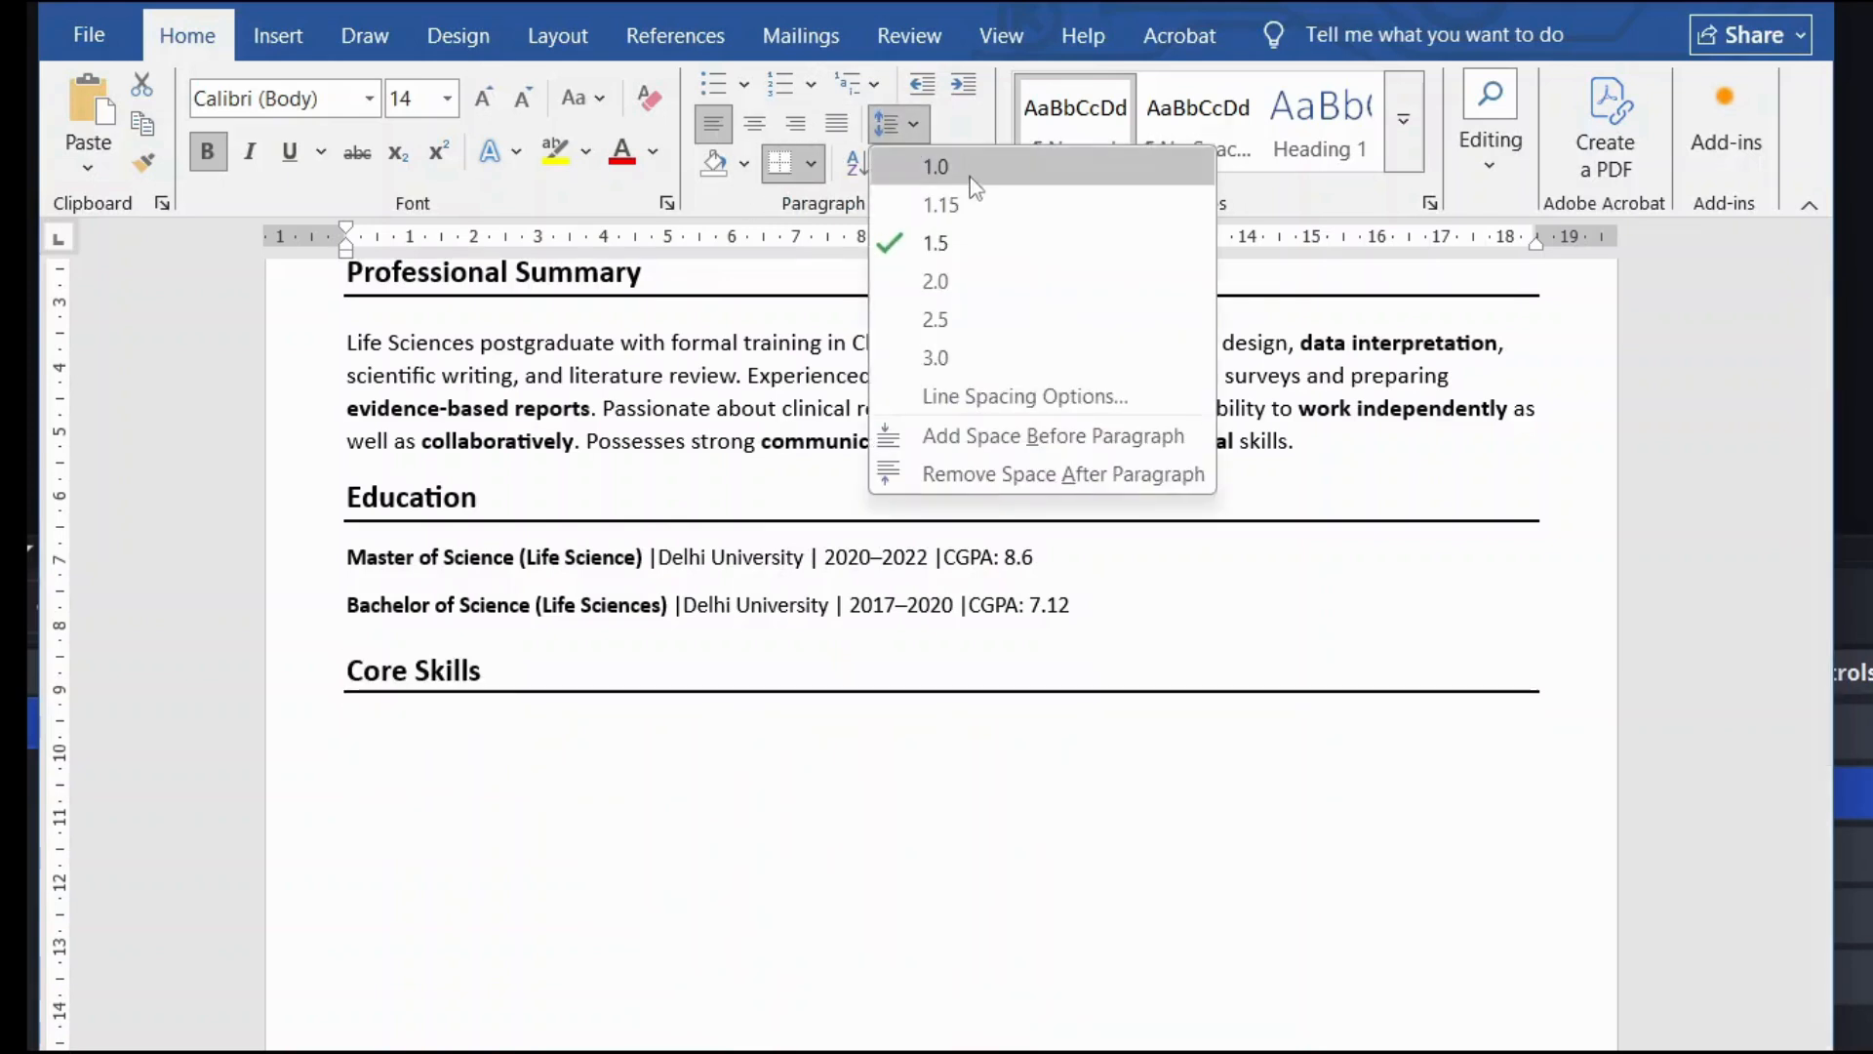
{"action": "left_click", "coordinate": [1003, 472]}
{"action": "left_click", "coordinate": [562, 733]}
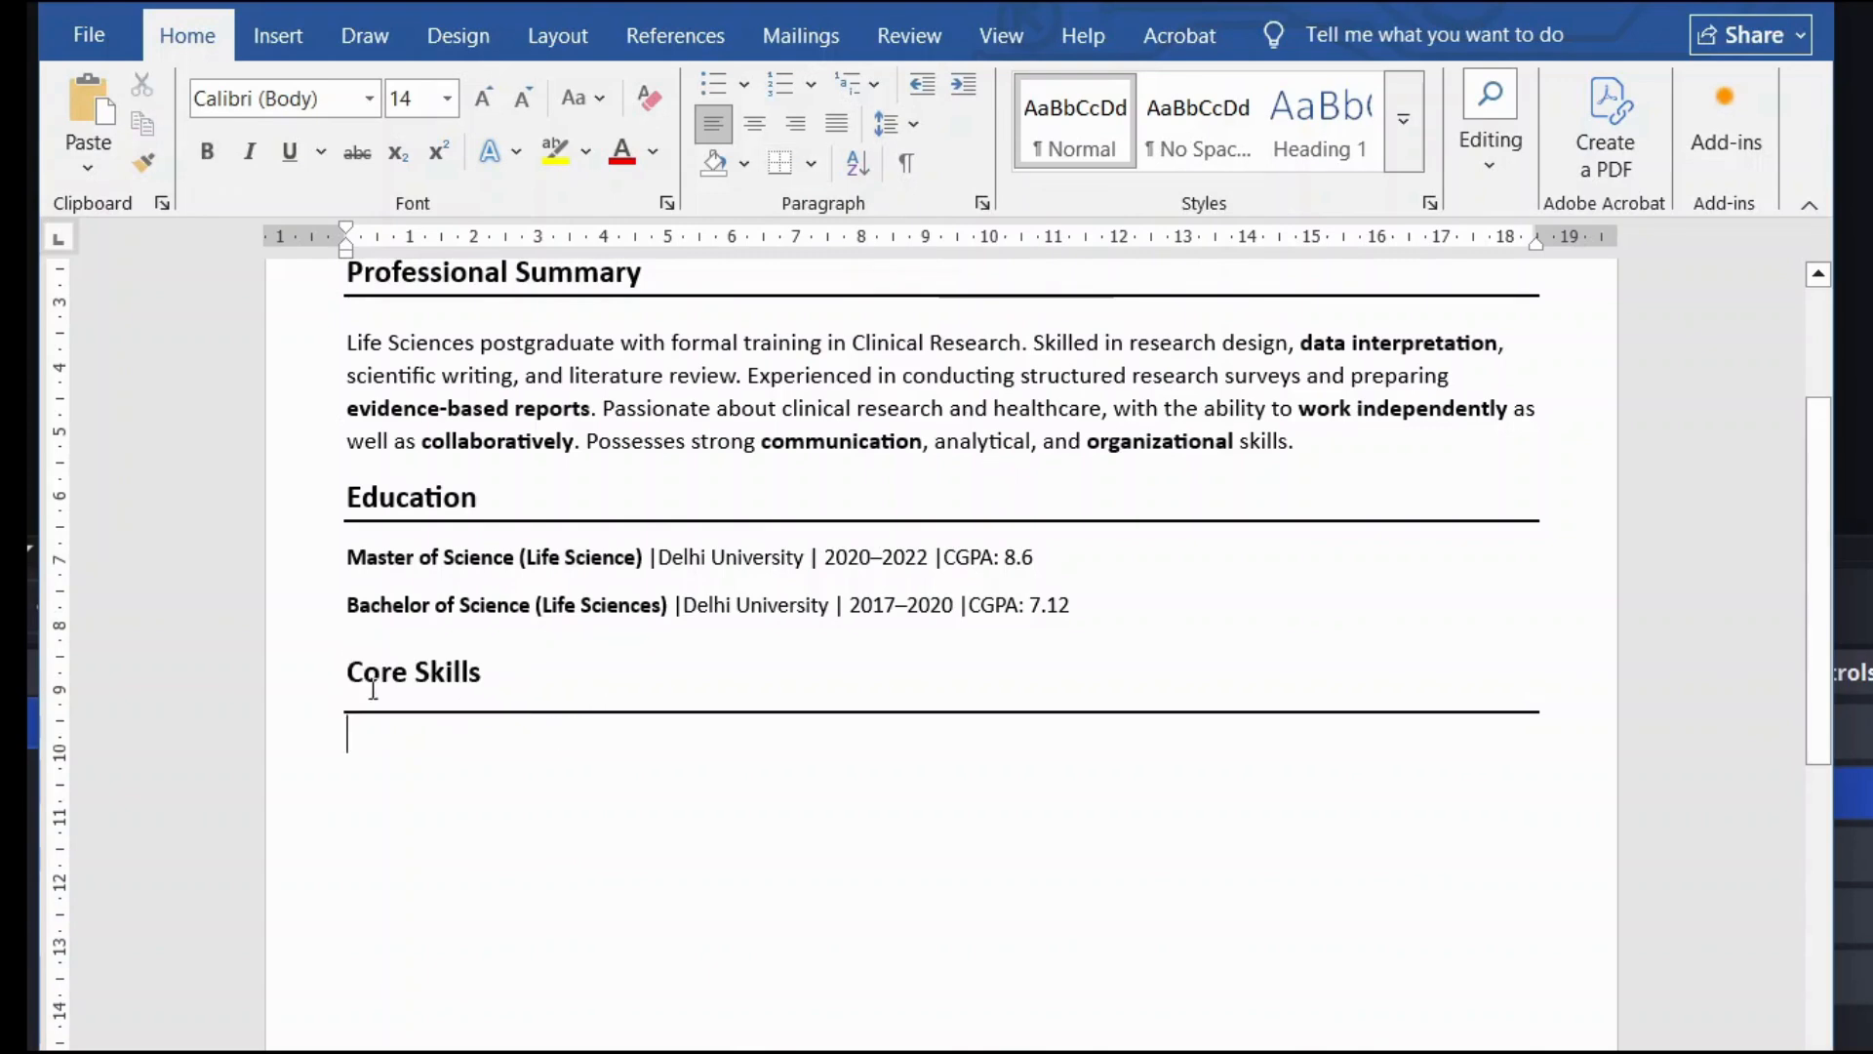
{"action": "left_click_drag", "start_coordinate": [335, 669], "coordinate": [507, 728]}
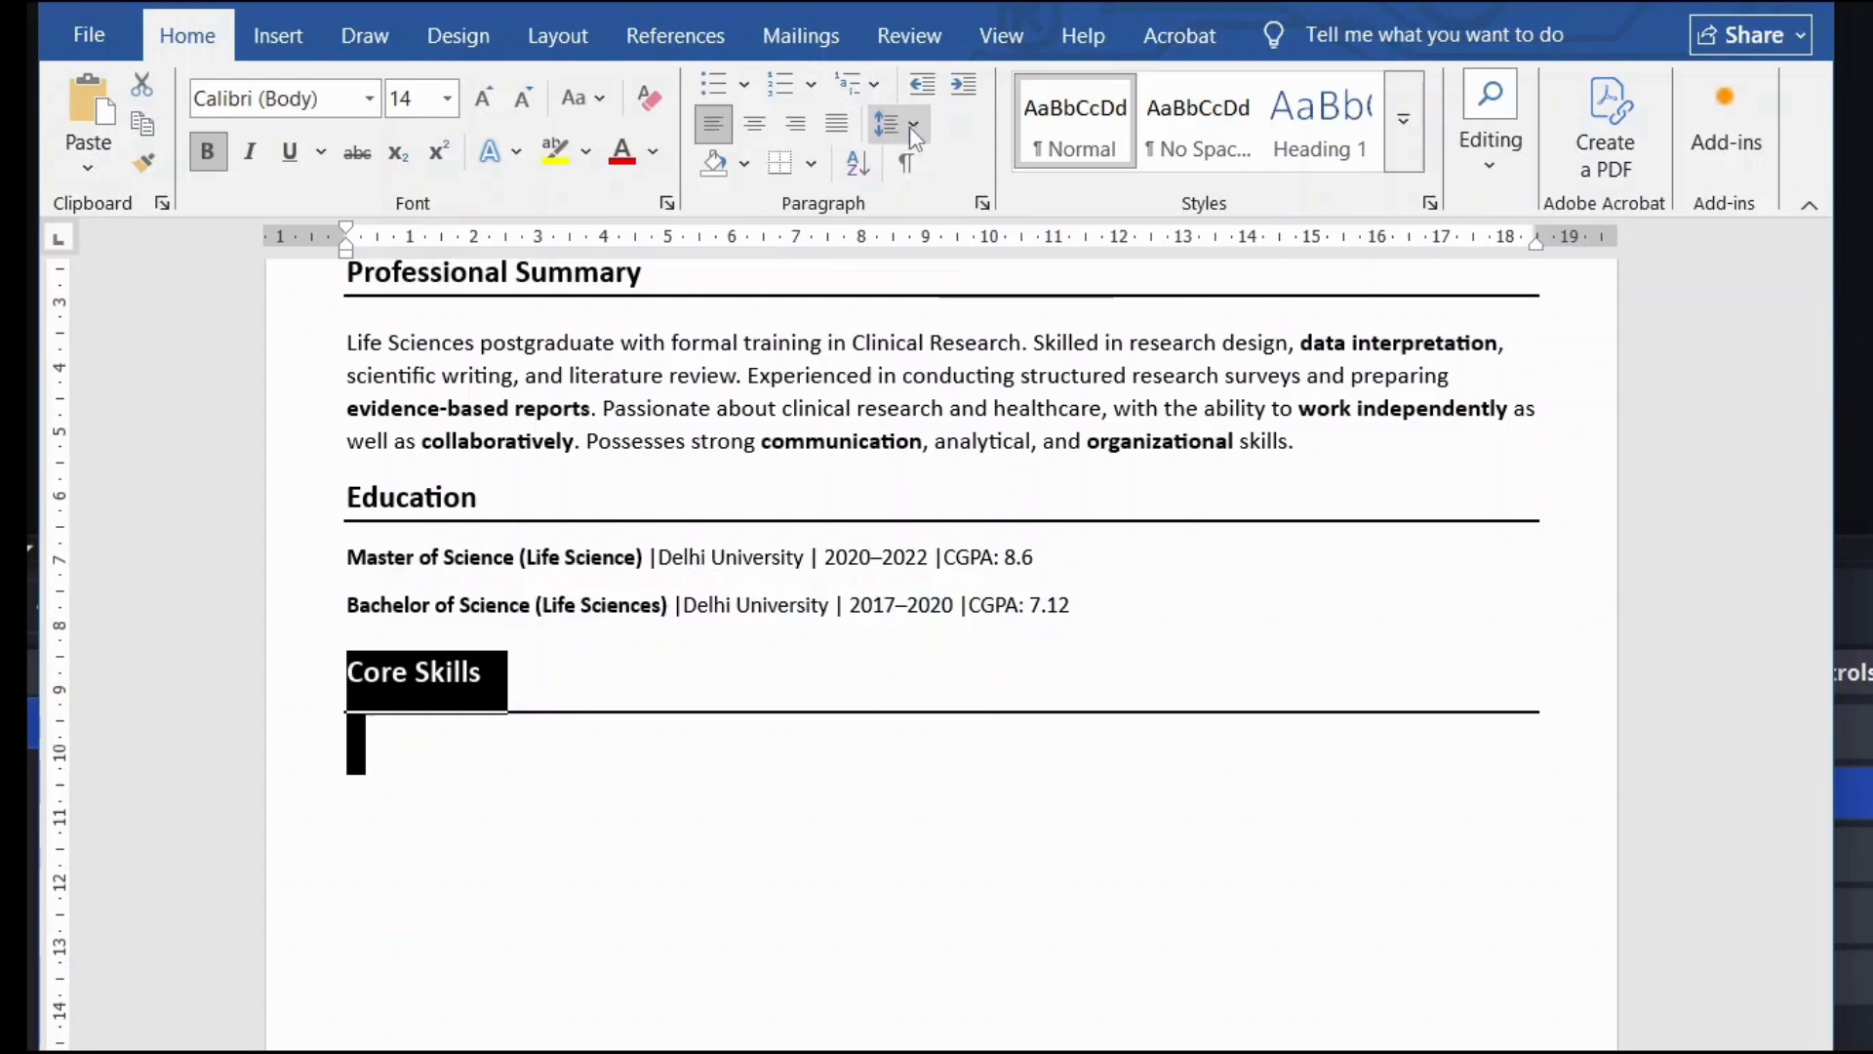
{"action": "left_click", "coordinate": [912, 129]}
{"action": "left_click", "coordinate": [961, 203]}
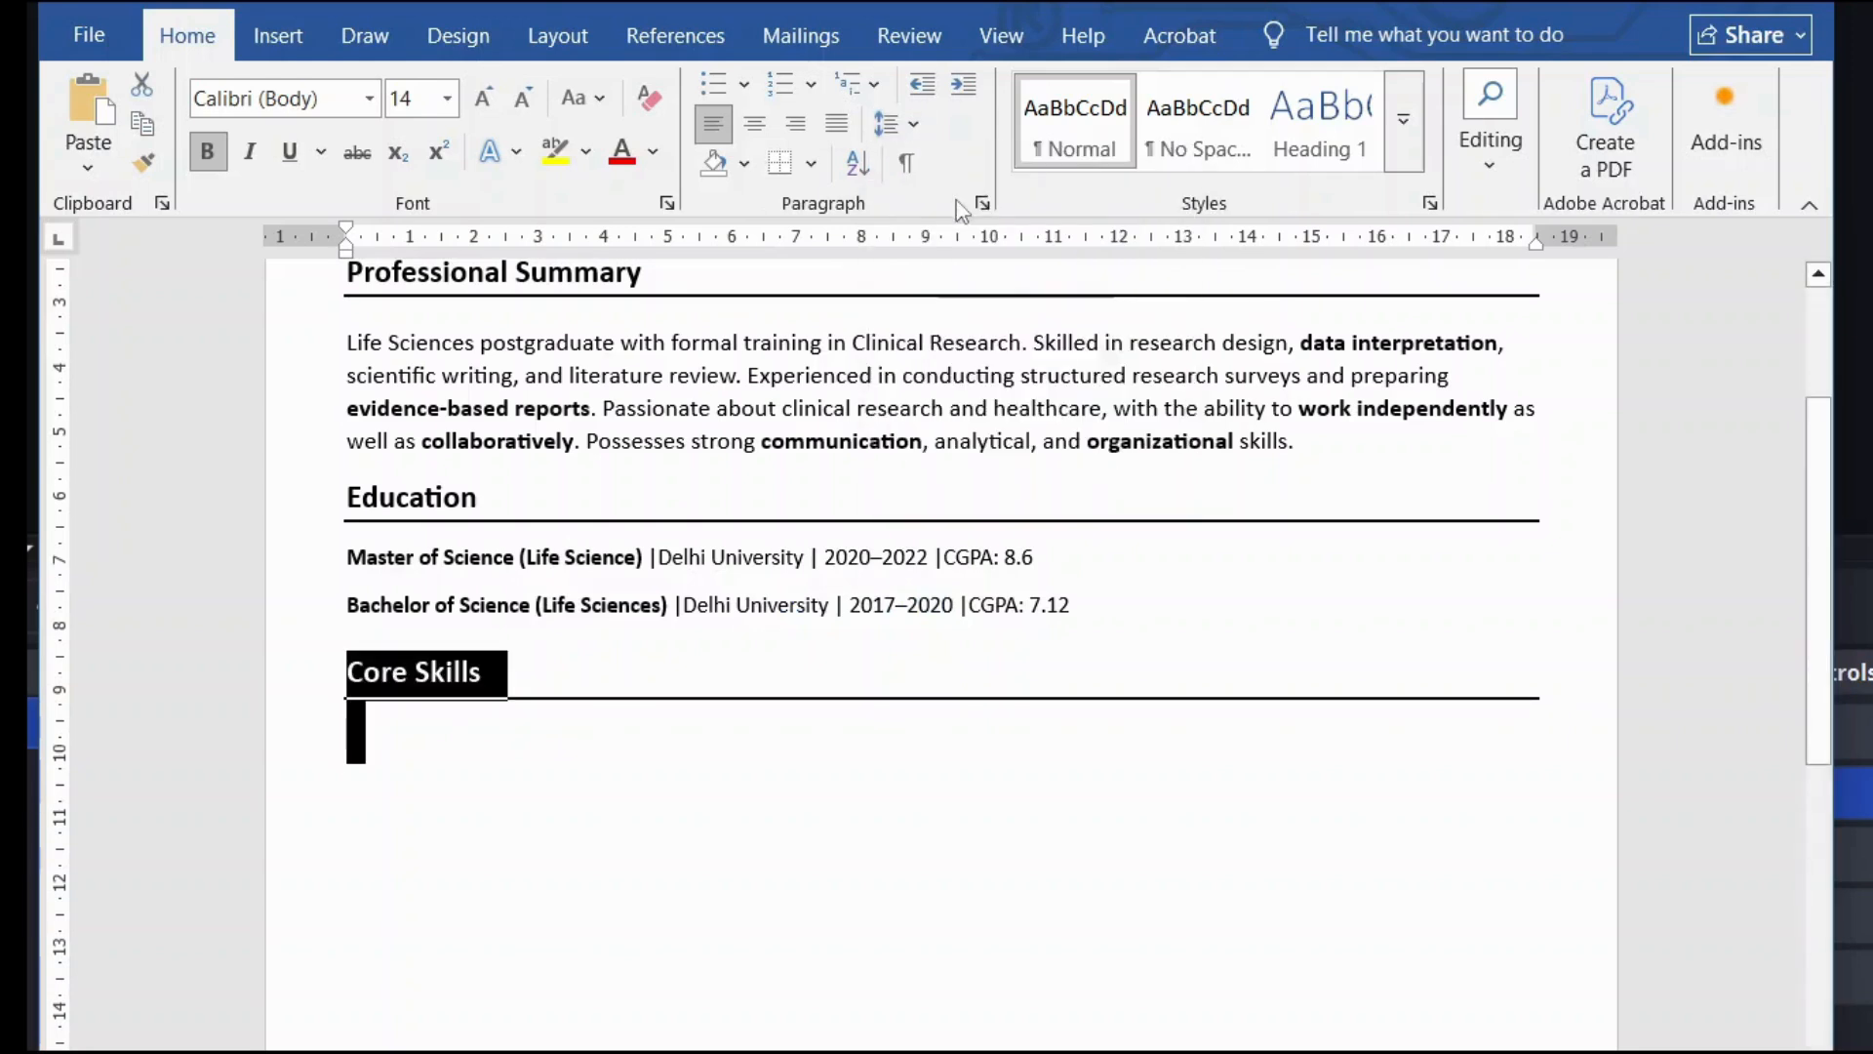
{"action": "left_click", "coordinate": [391, 756]}
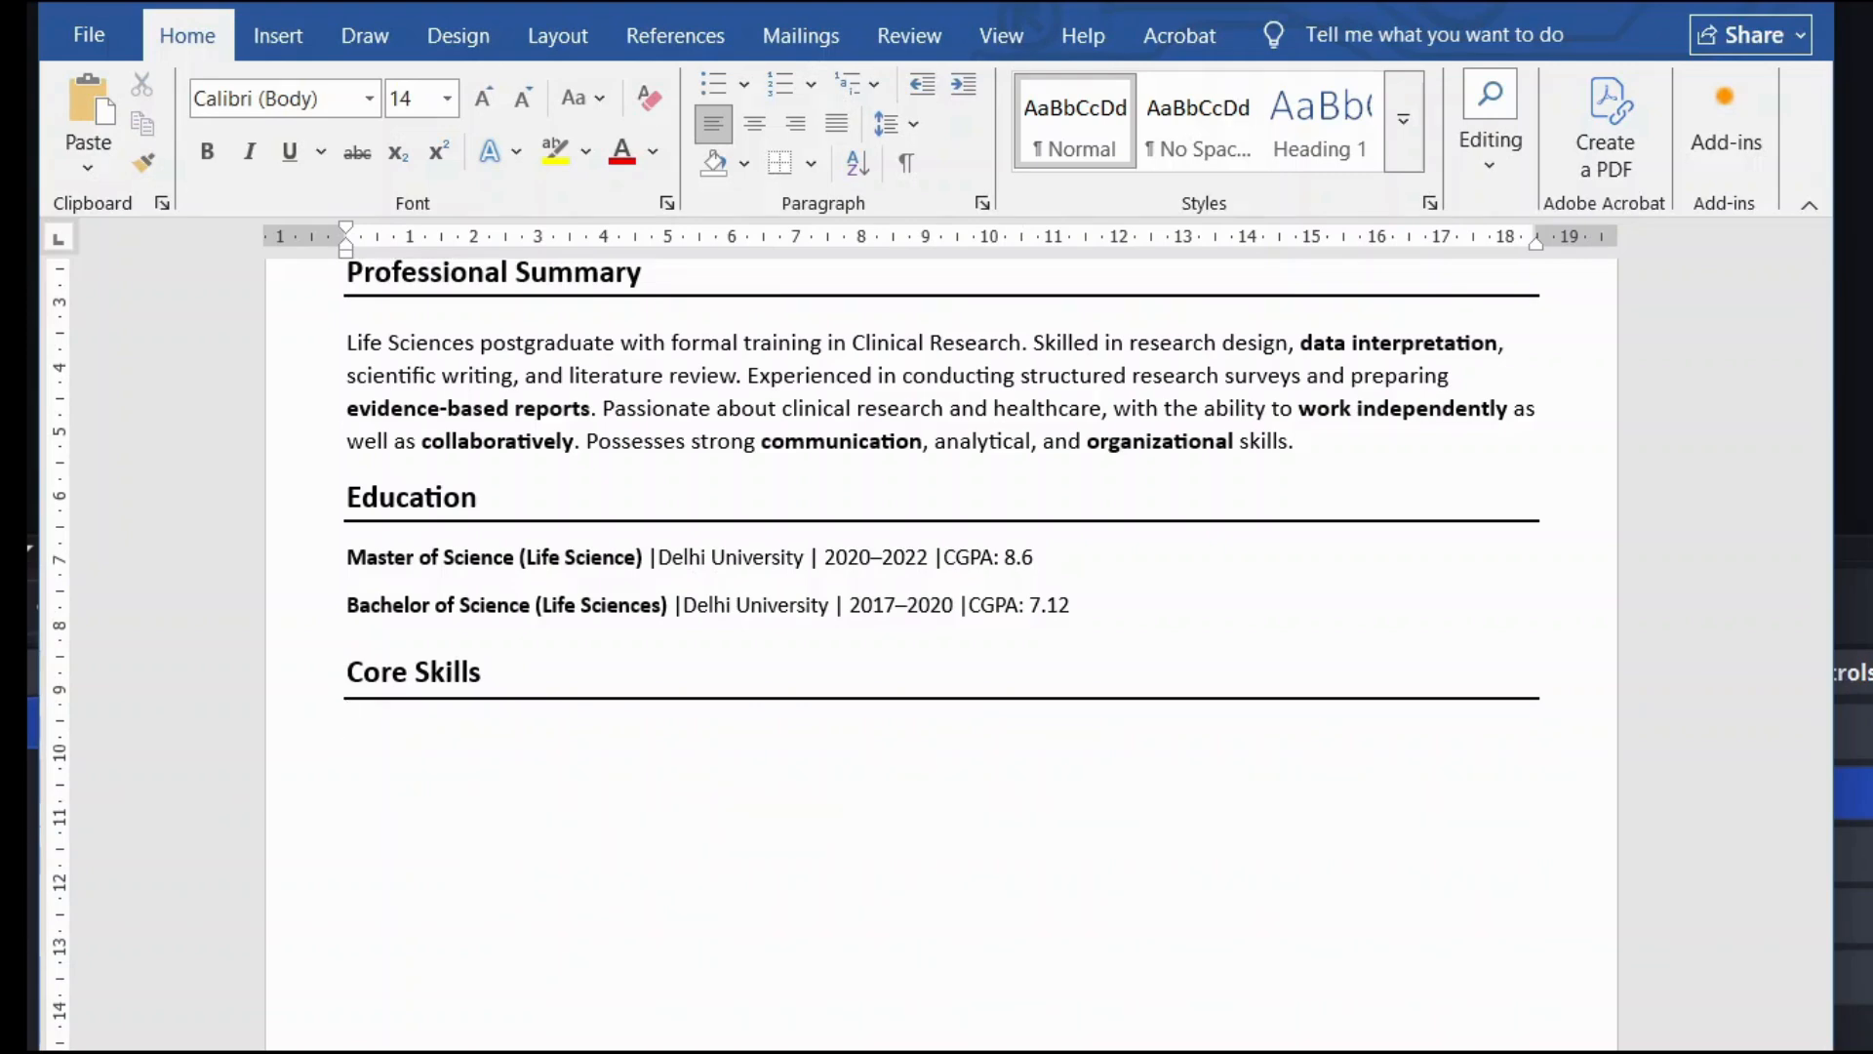
{"action": "scroll", "coordinate": [941, 653], "scroll_direction": "up", "scroll_amount": 1}
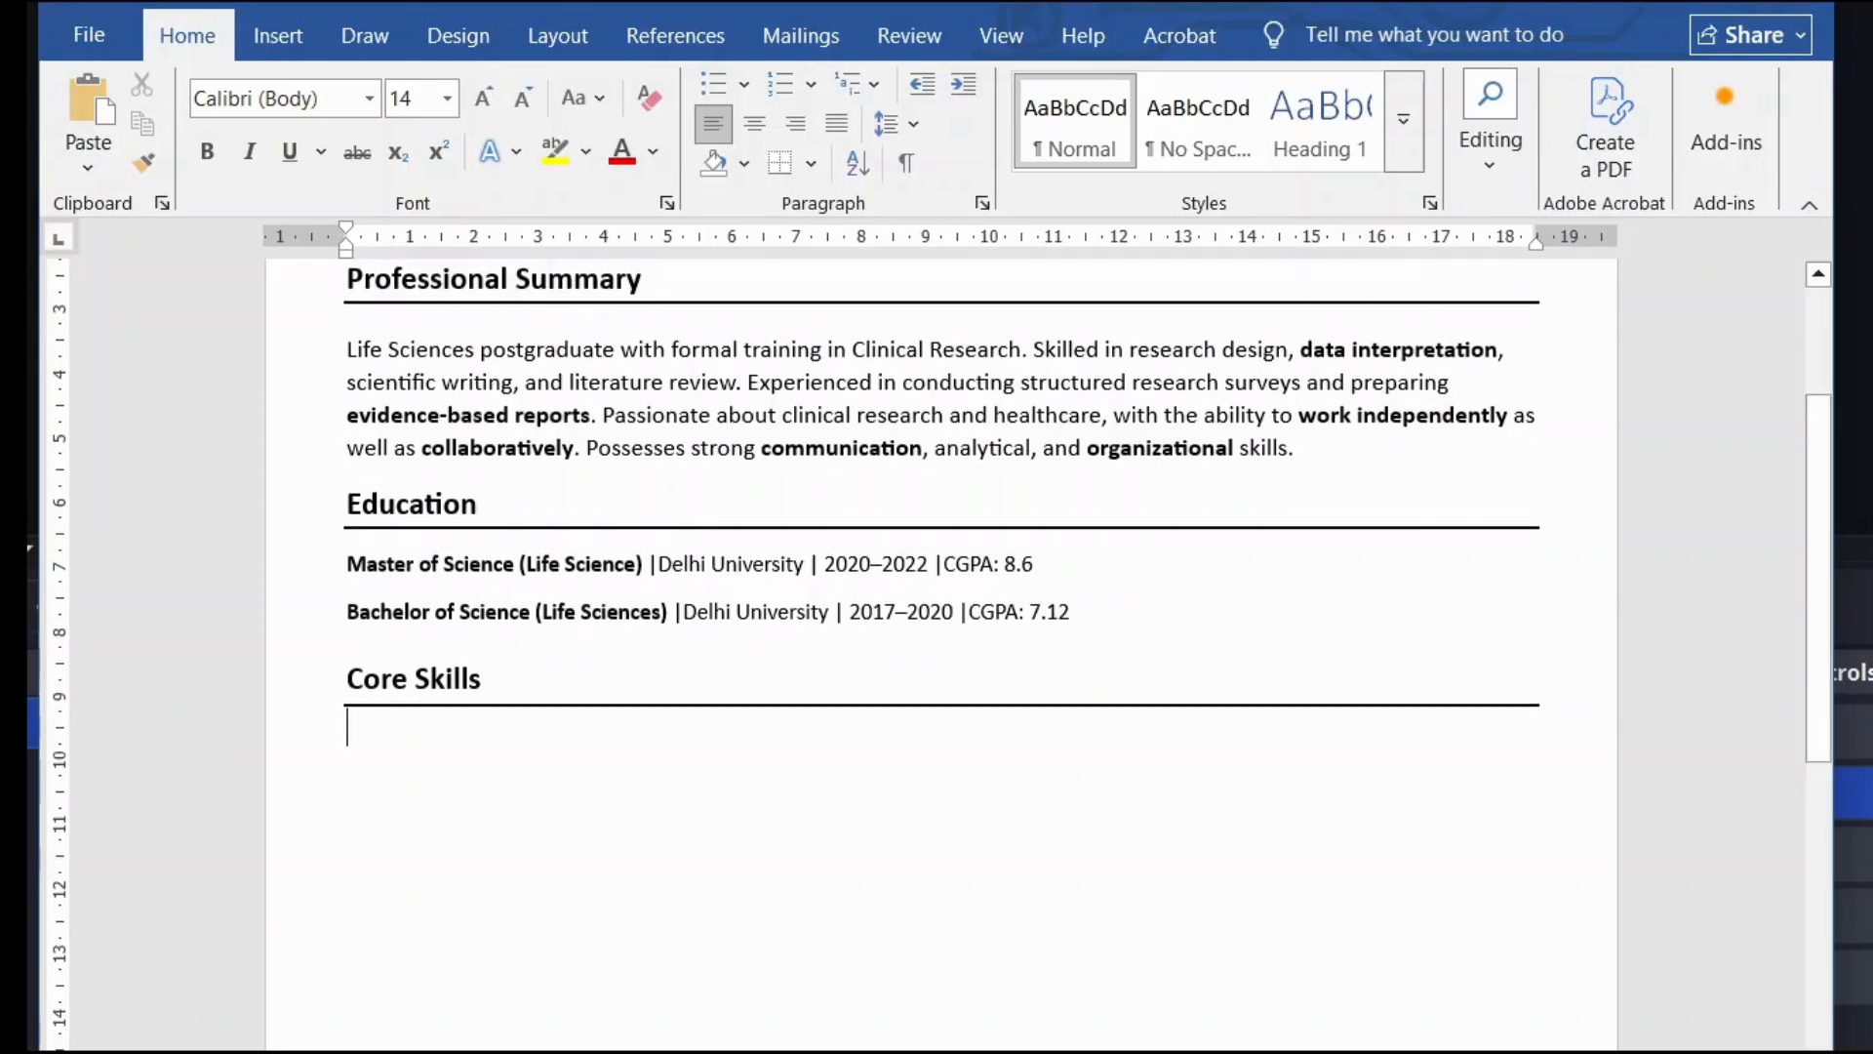
{"action": "scroll", "coordinate": [941, 653], "scroll_direction": "down", "scroll_amount": 1}
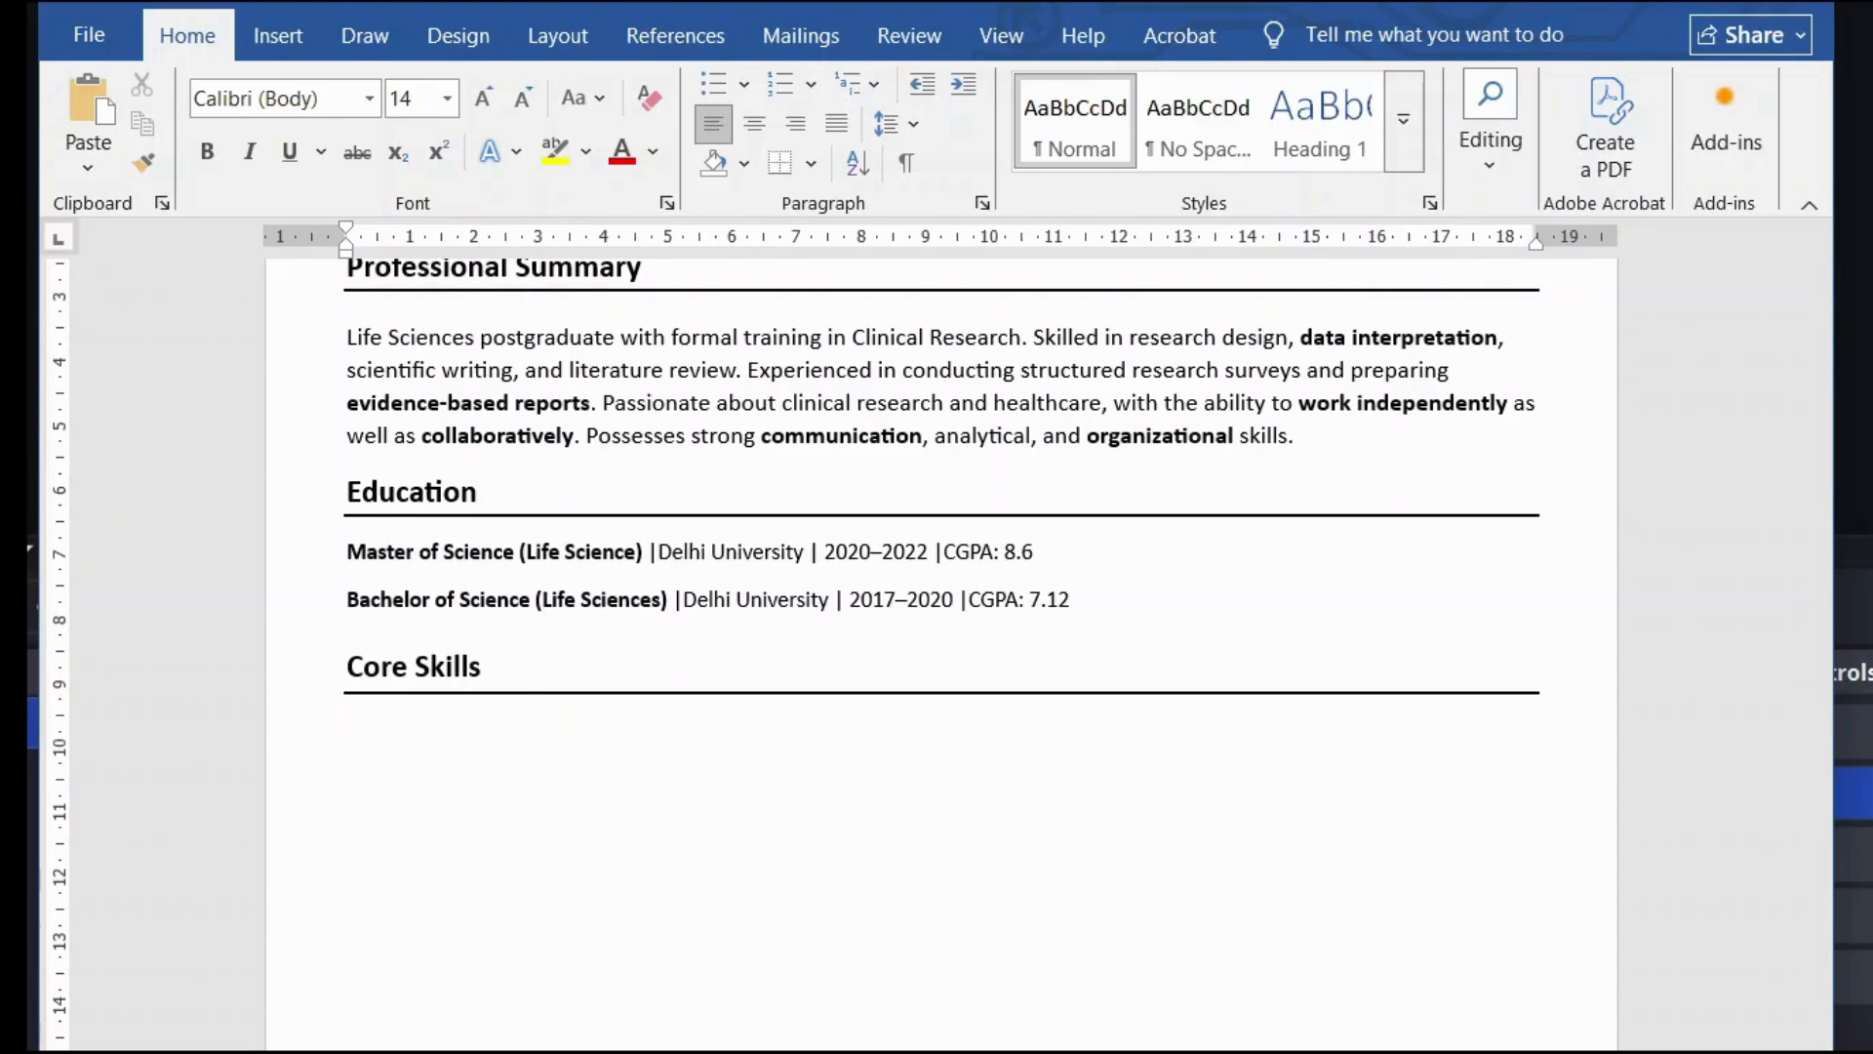
{"action": "scroll", "coordinate": [942, 644], "scroll_direction": "down", "scroll_amount": 1}
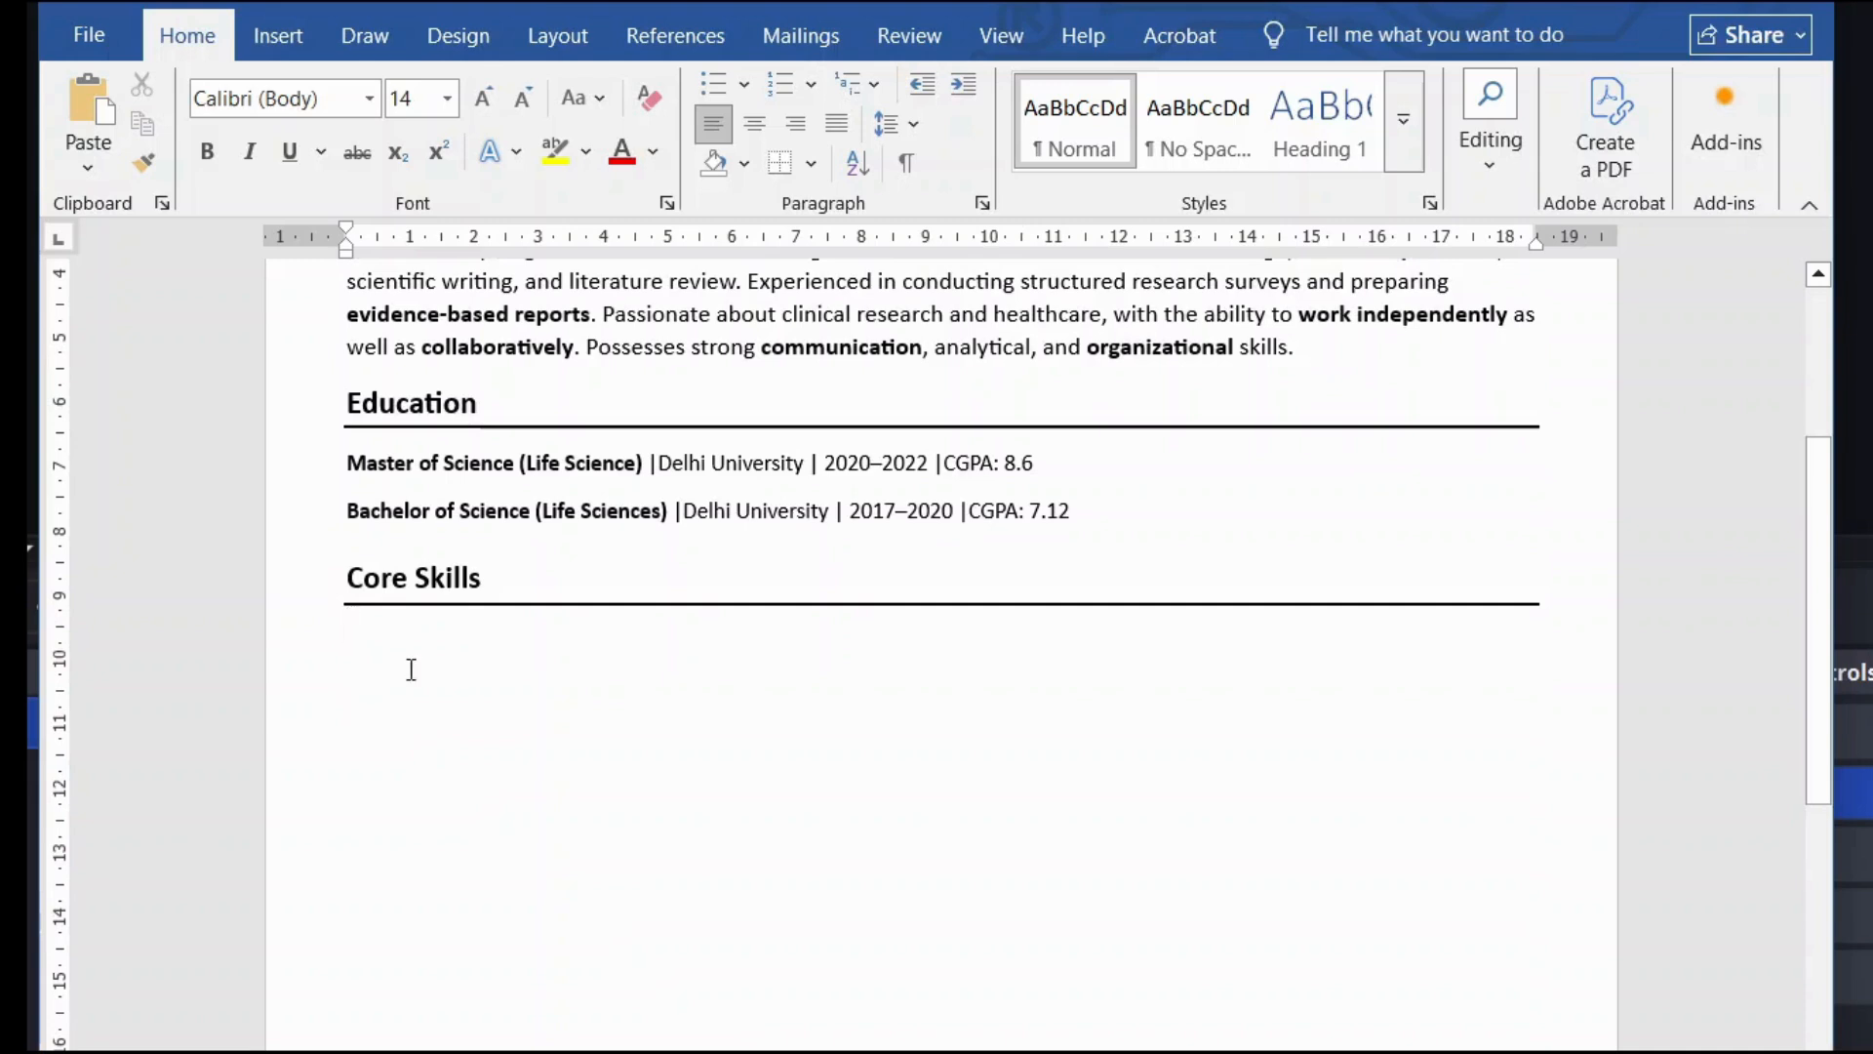
{"action": "scroll", "coordinate": [814, 747], "scroll_direction": "down", "scroll_amount": 1}
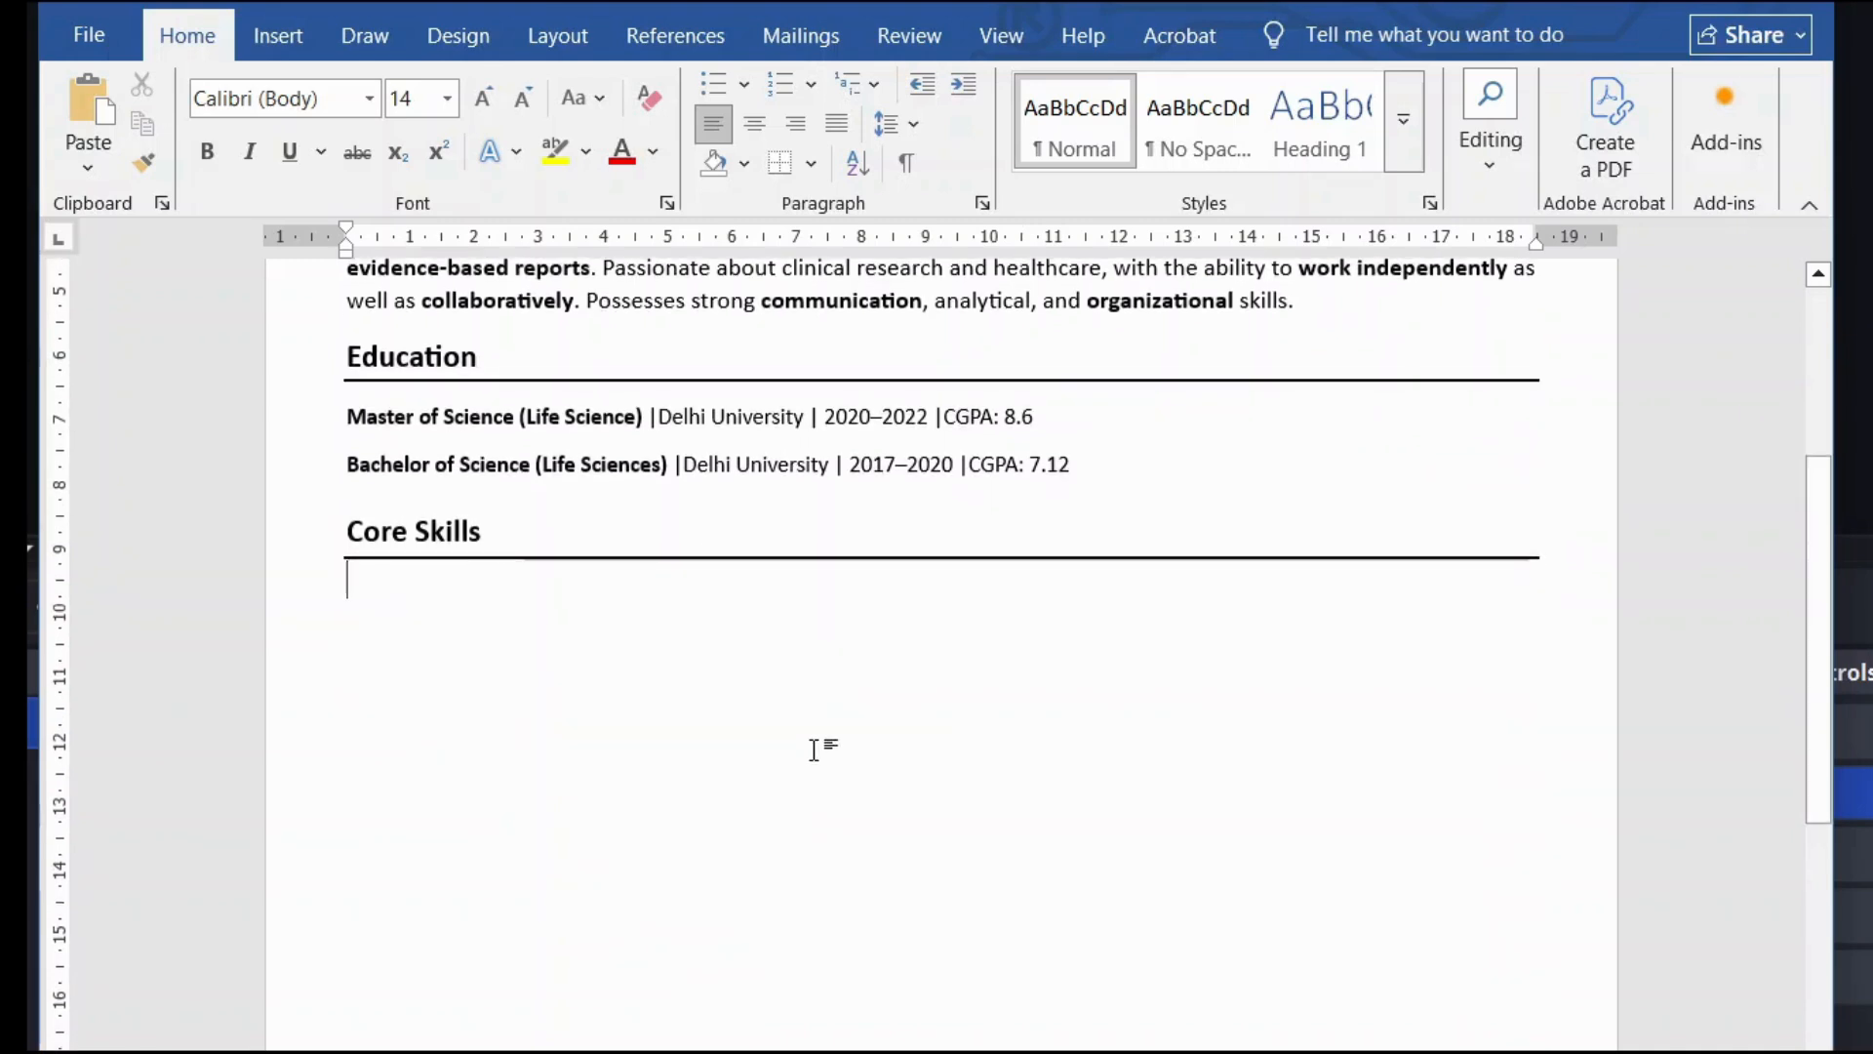
{"action": "scroll", "coordinate": [653, 680], "scroll_direction": "down", "scroll_amount": 1}
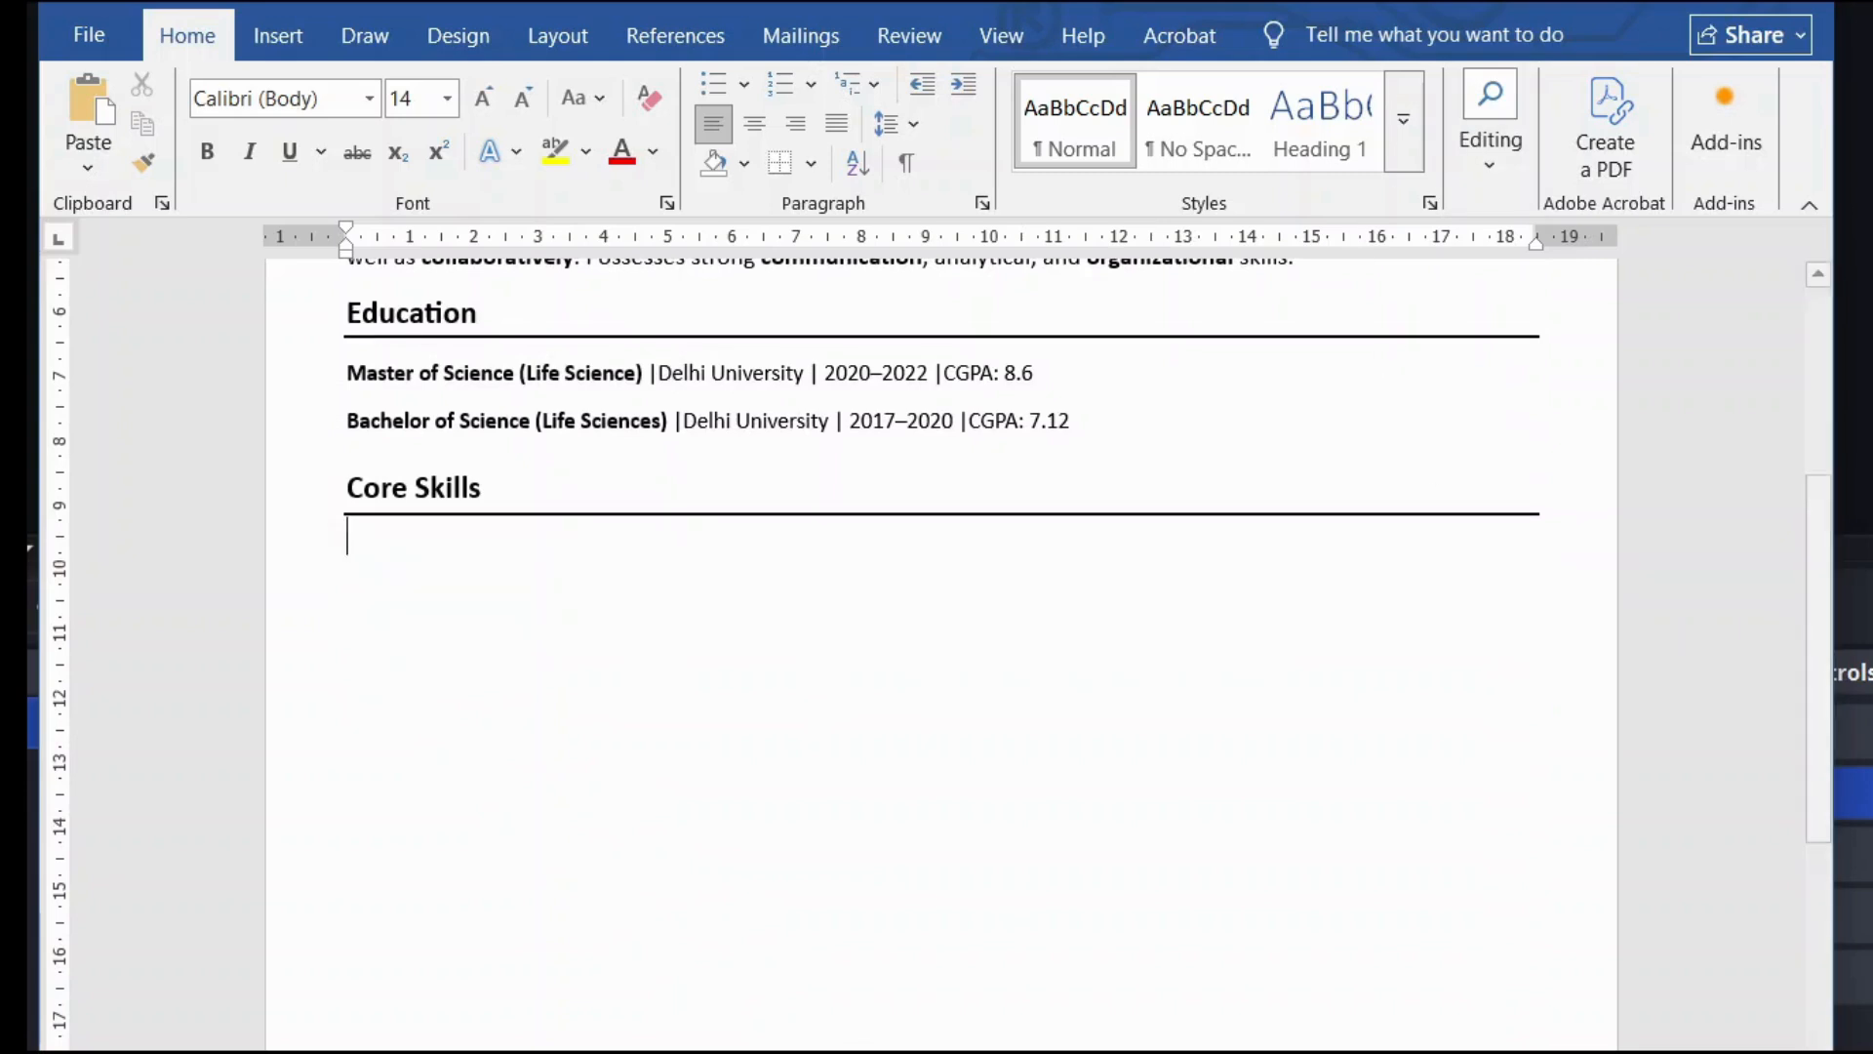
{"action": "scroll", "coordinate": [1552, 715], "scroll_direction": "down", "scroll_amount": 1}
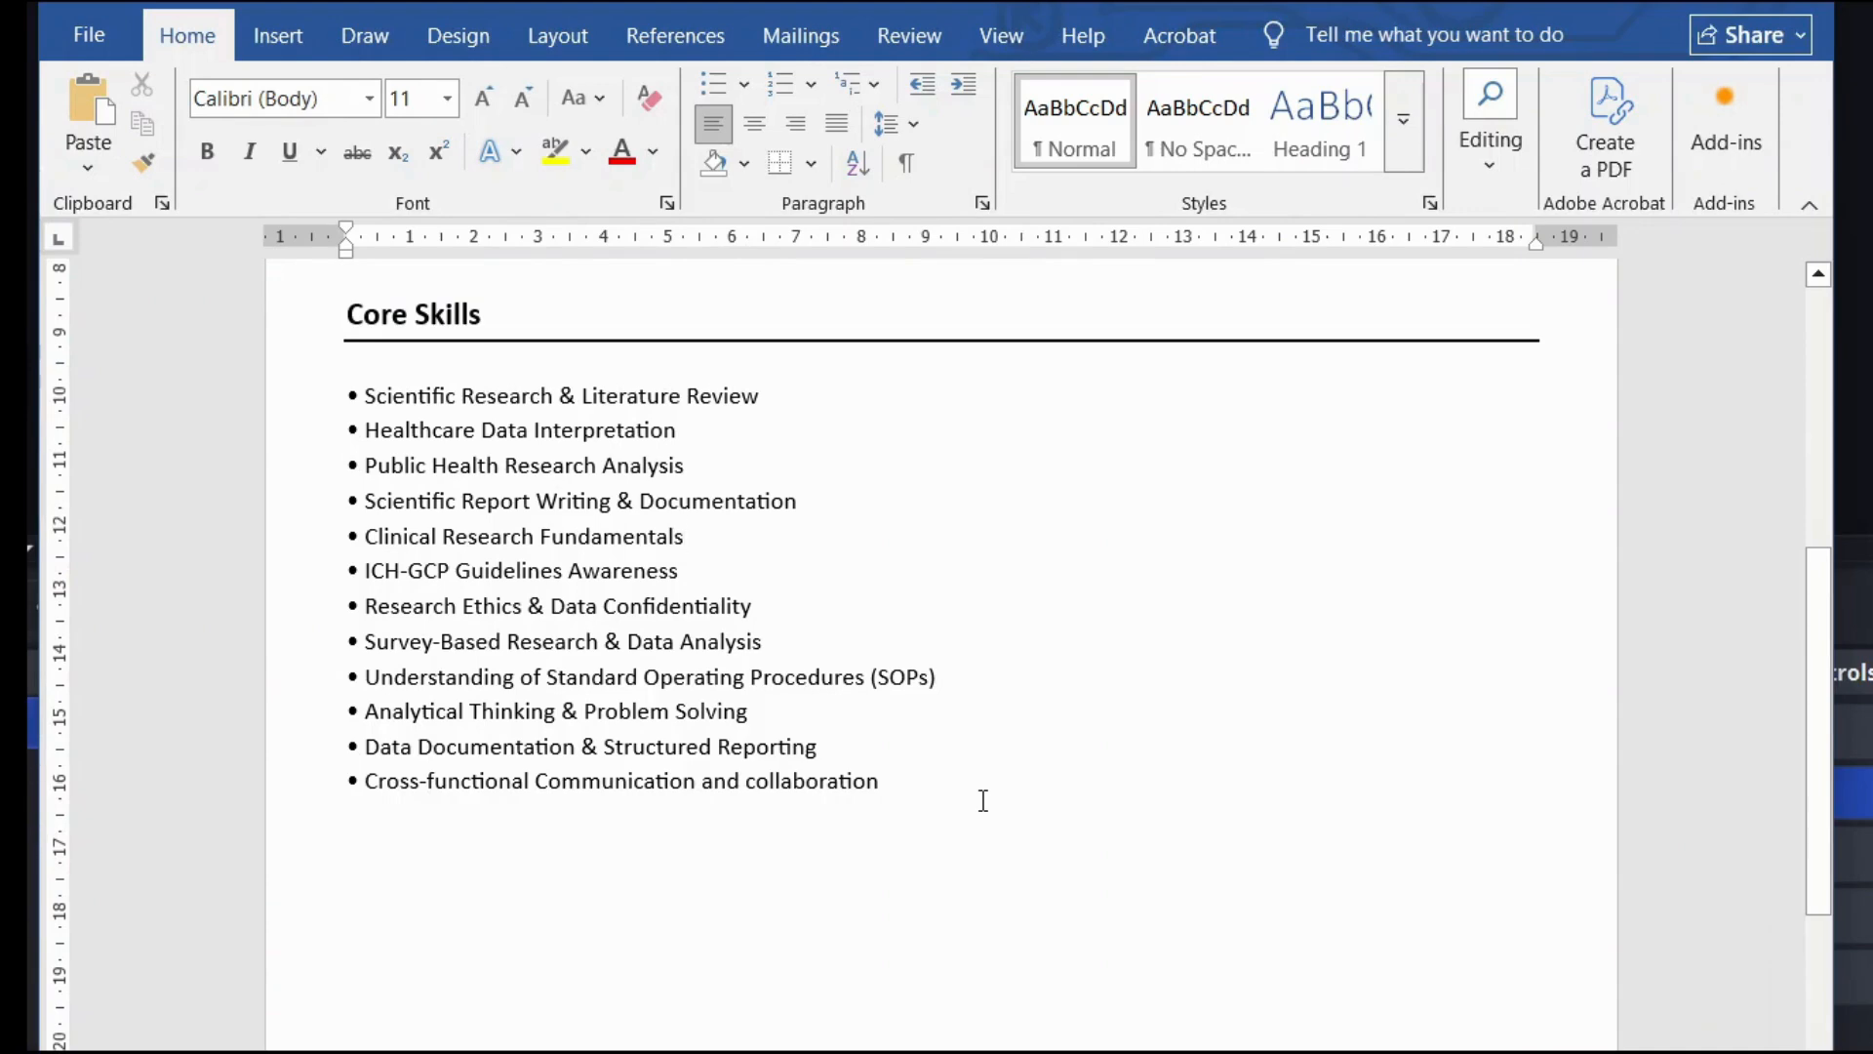
{"action": "scroll", "coordinate": [983, 800], "scroll_direction": "down", "scroll_amount": 1}
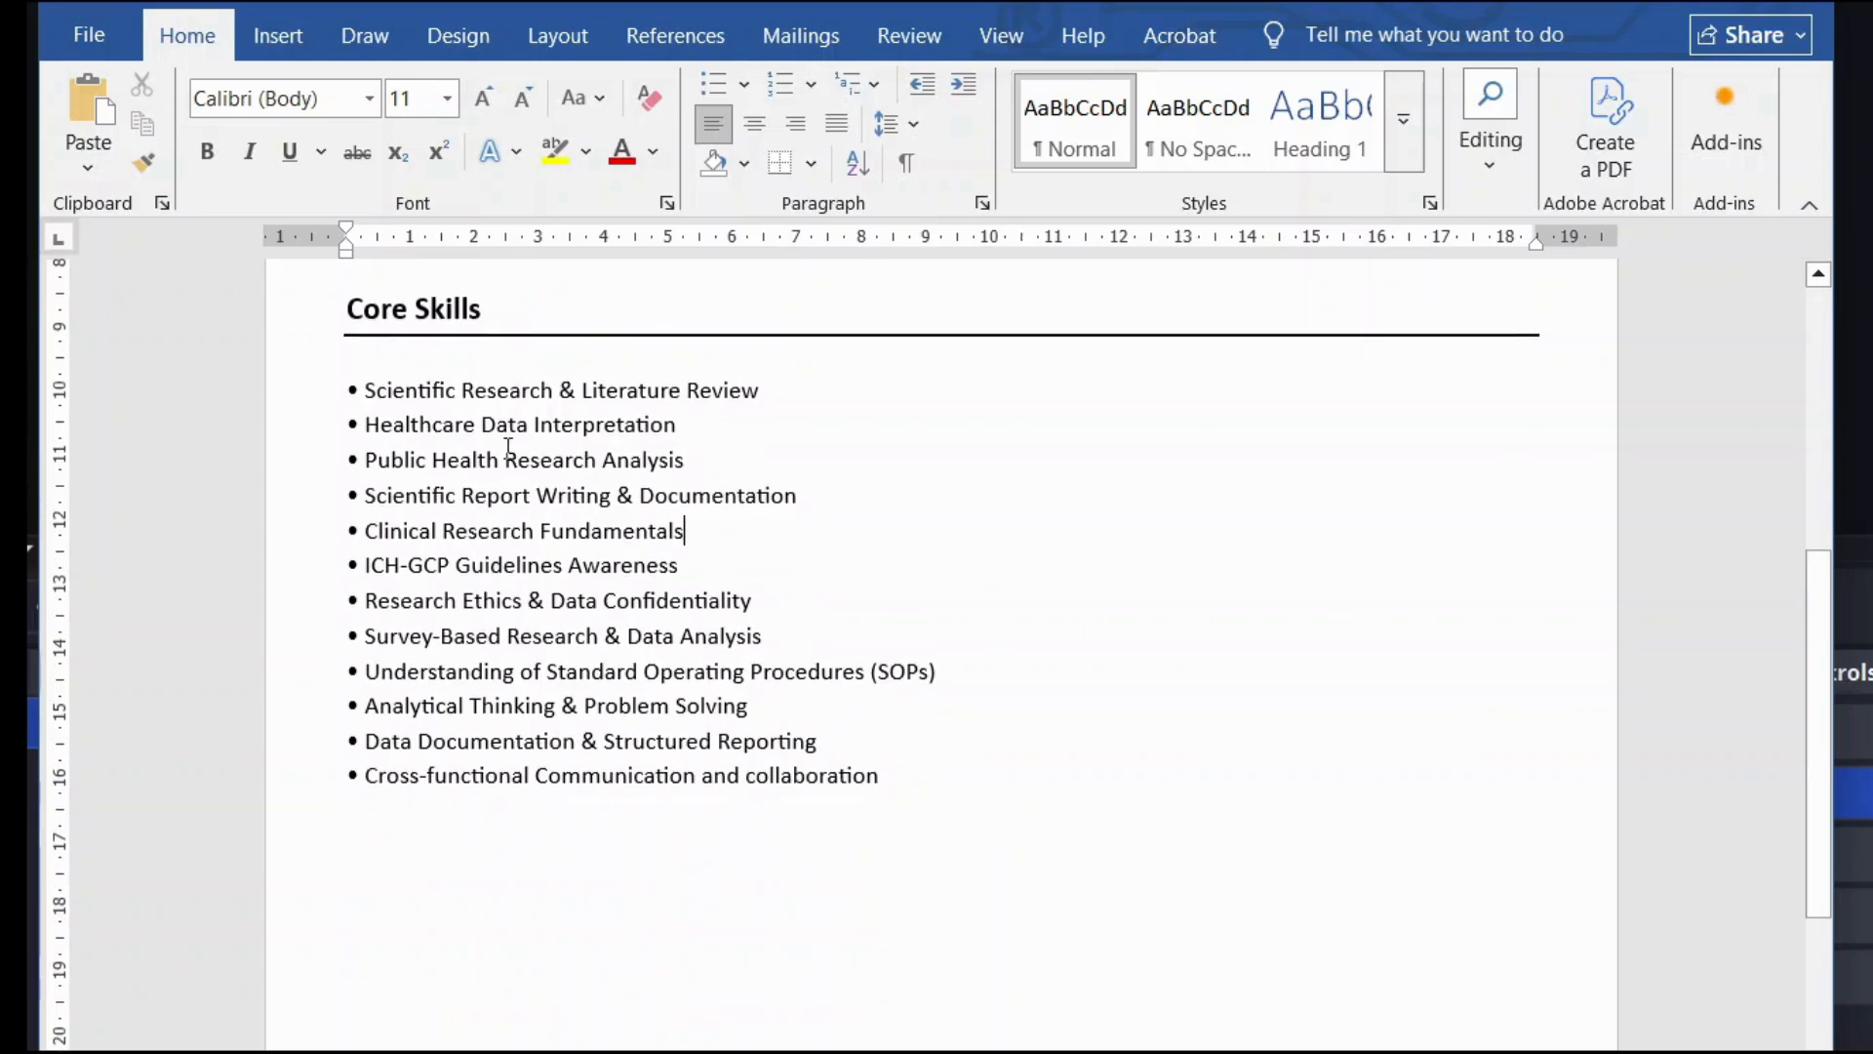
{"action": "left_click_drag", "start_coordinate": [482, 427], "coordinate": [722, 429]}
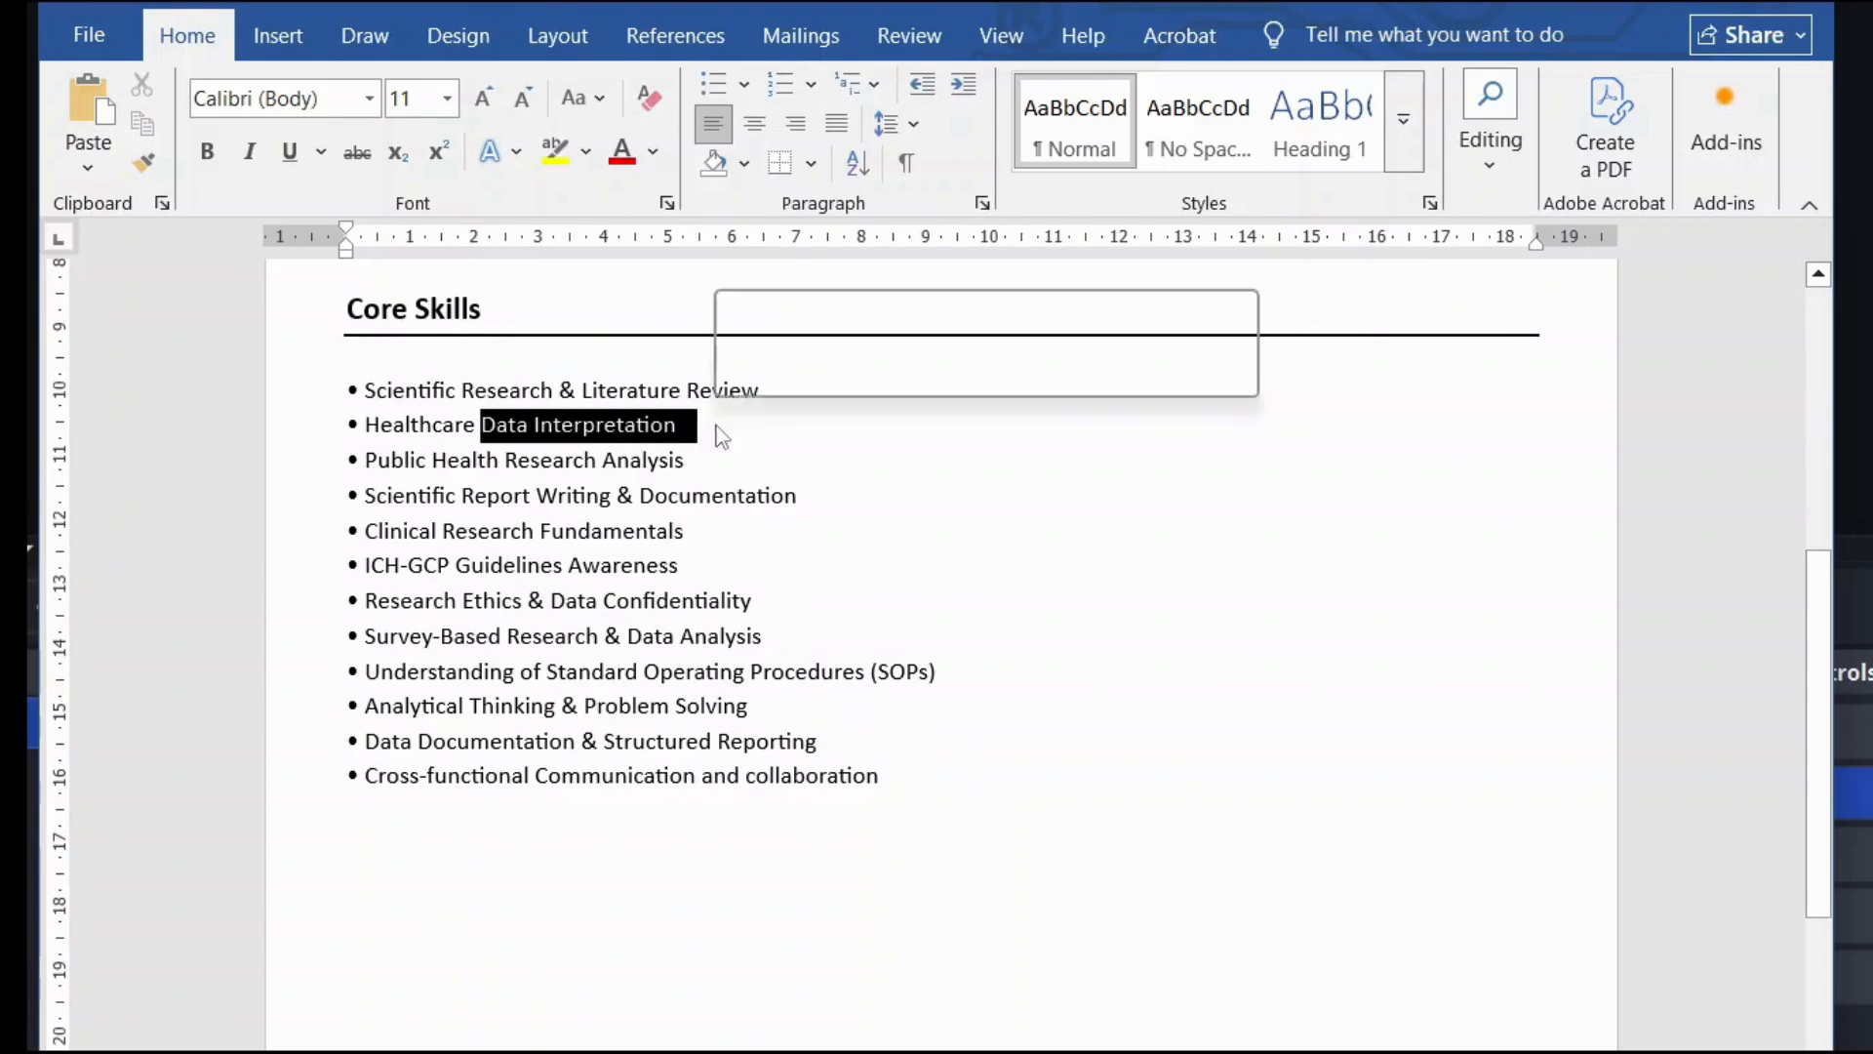
{"action": "left_click_drag", "start_coordinate": [448, 500], "coordinate": [832, 494]}
{"action": "left_click", "coordinate": [807, 548]}
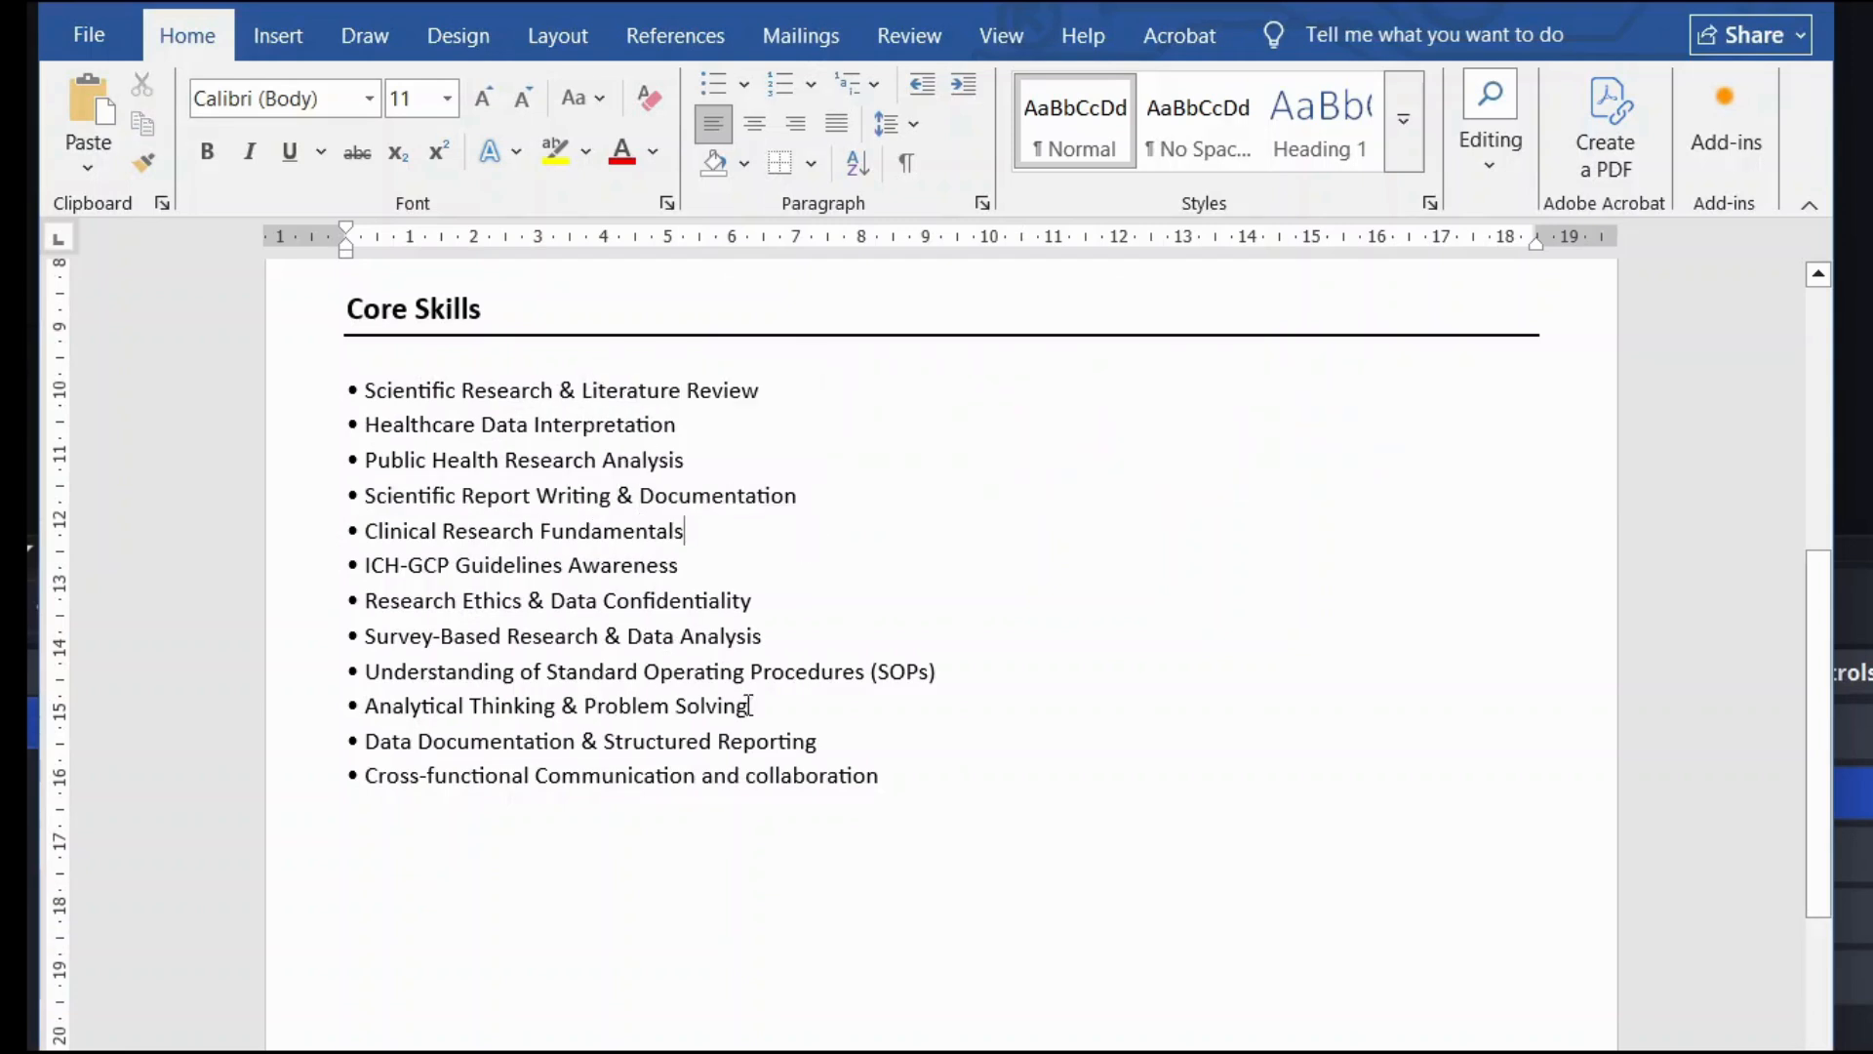
{"action": "left_click_drag", "start_coordinate": [951, 675], "coordinate": [427, 680]}
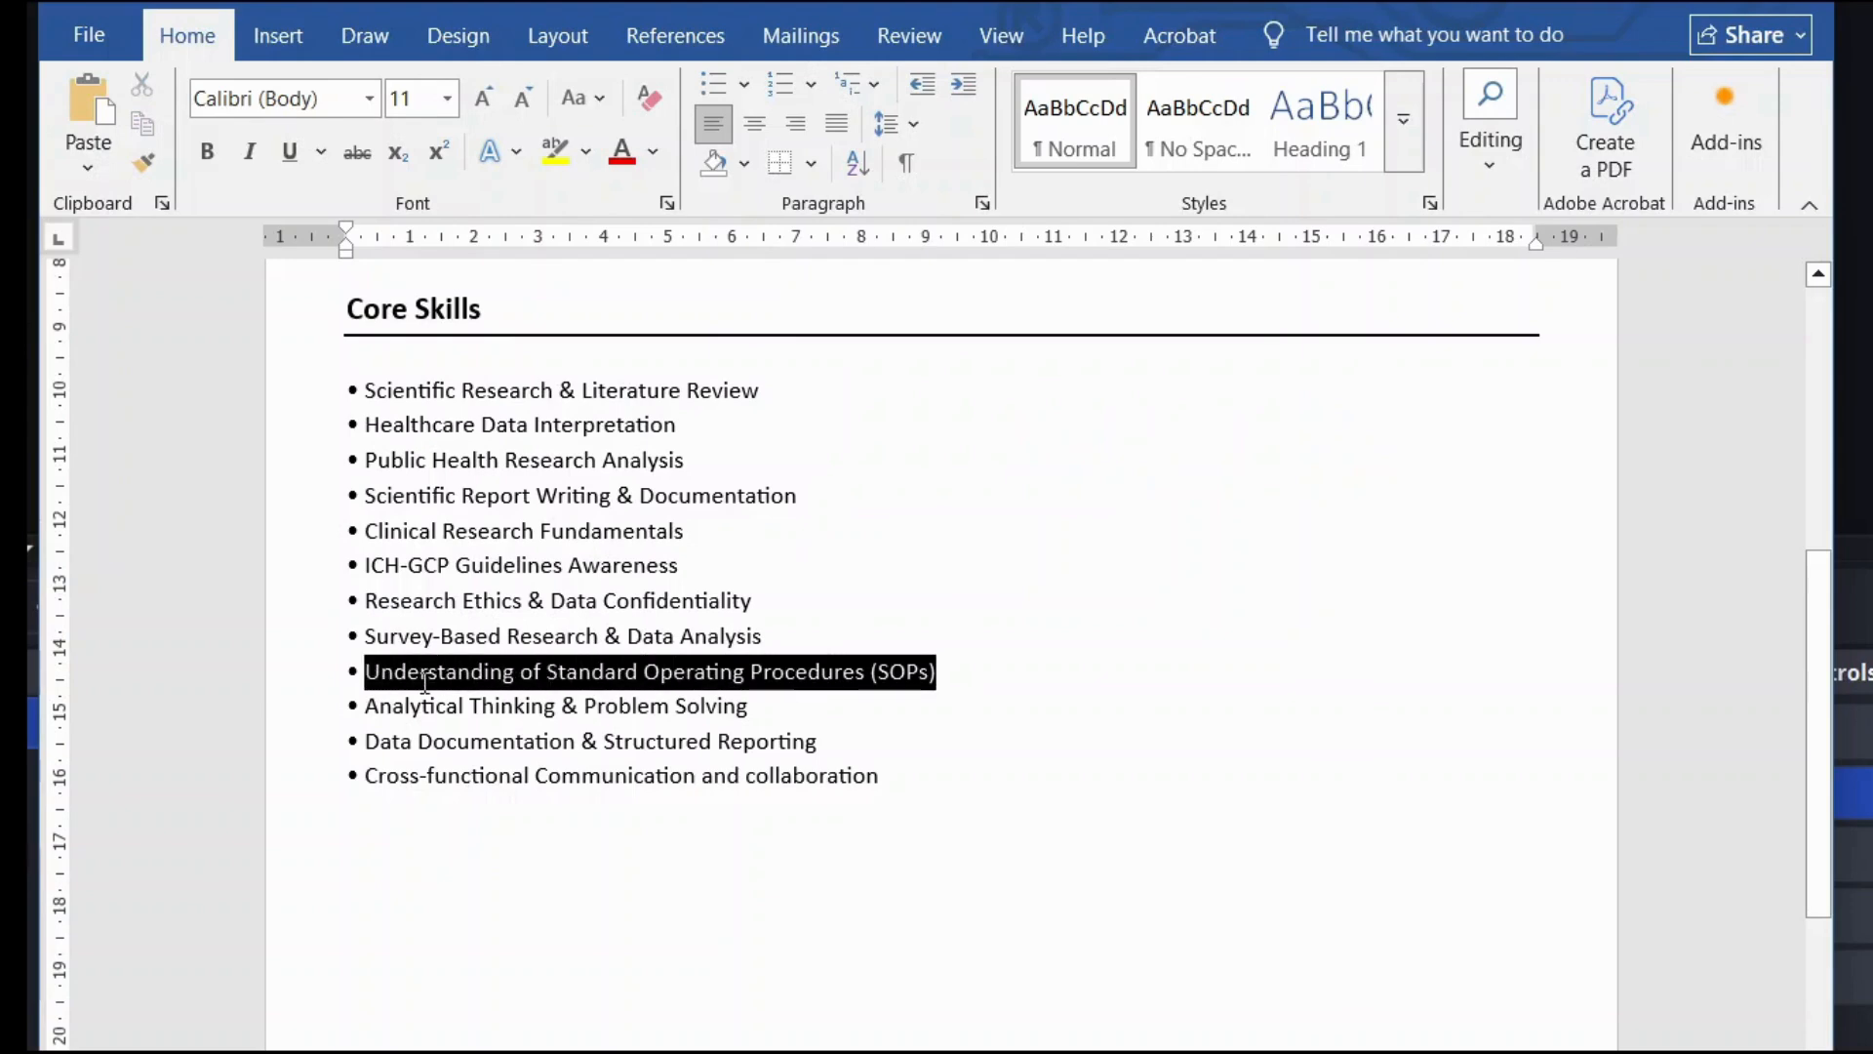
{"action": "left_click", "coordinate": [515, 675]}
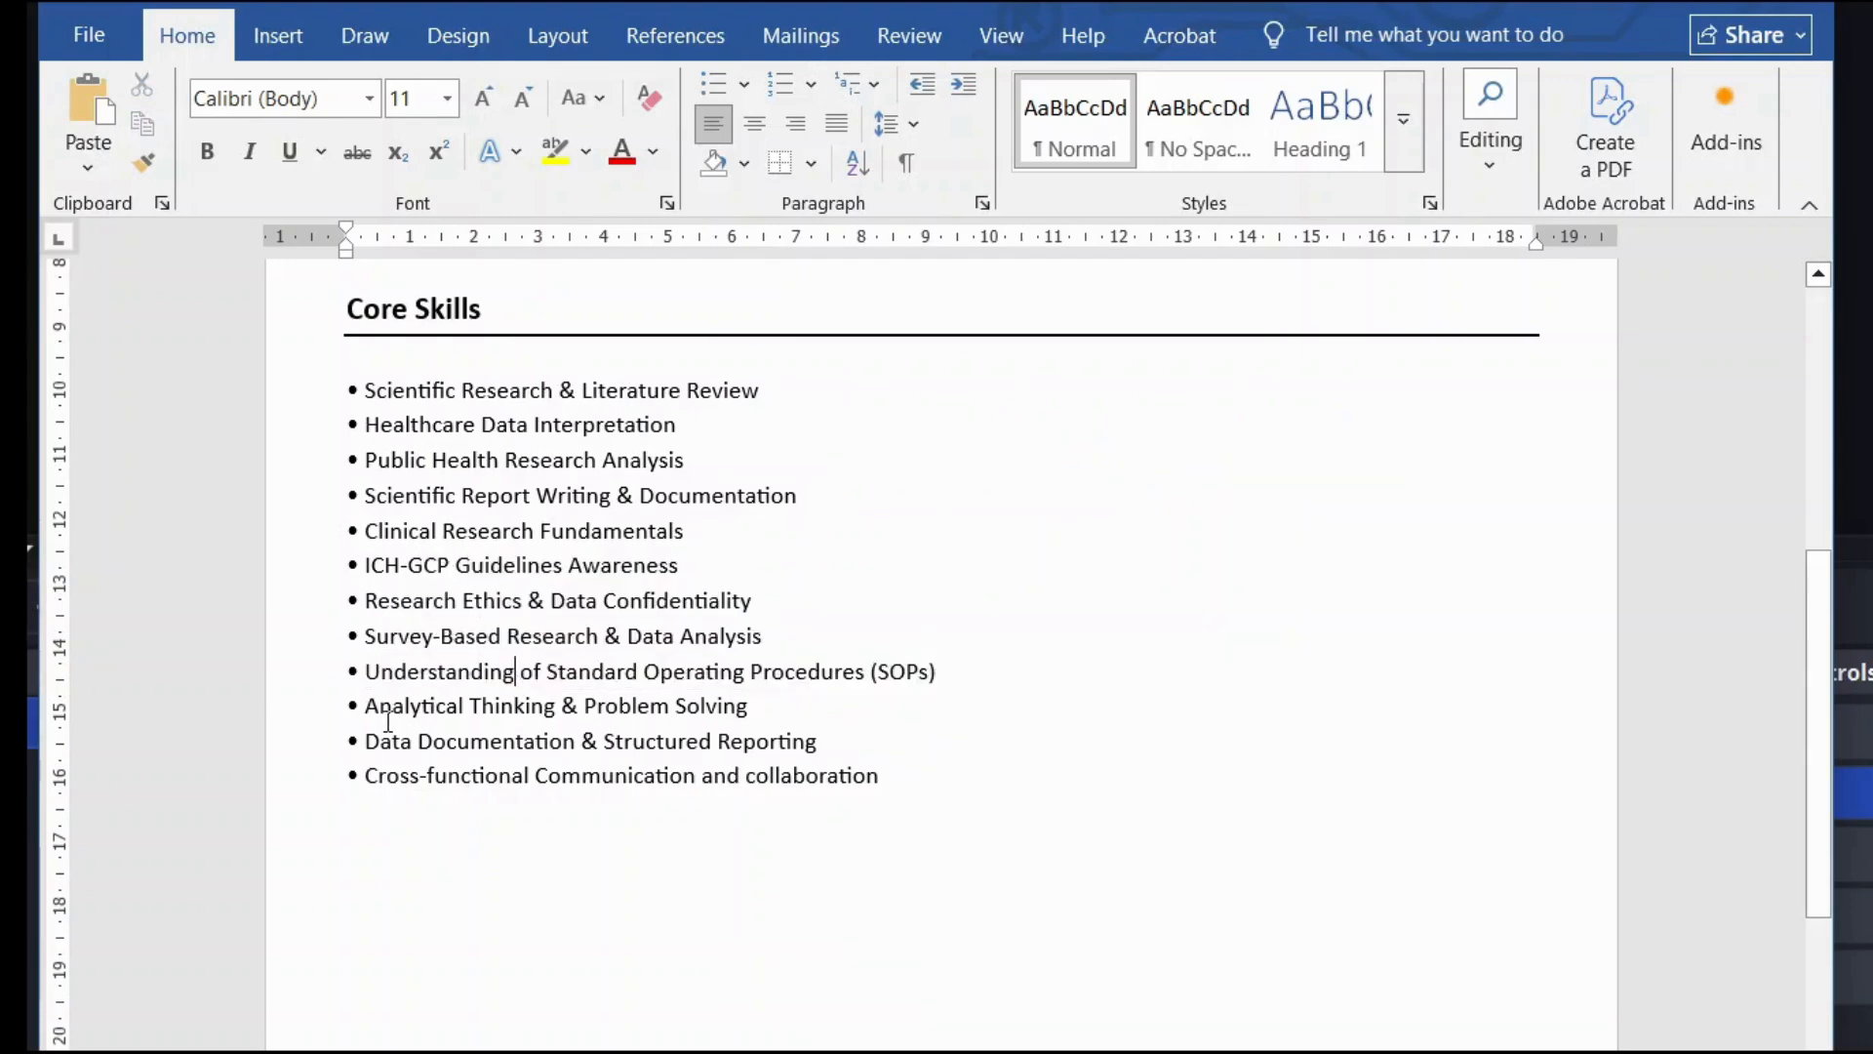
{"action": "left_click_drag", "start_coordinate": [389, 717], "coordinate": [673, 707]}
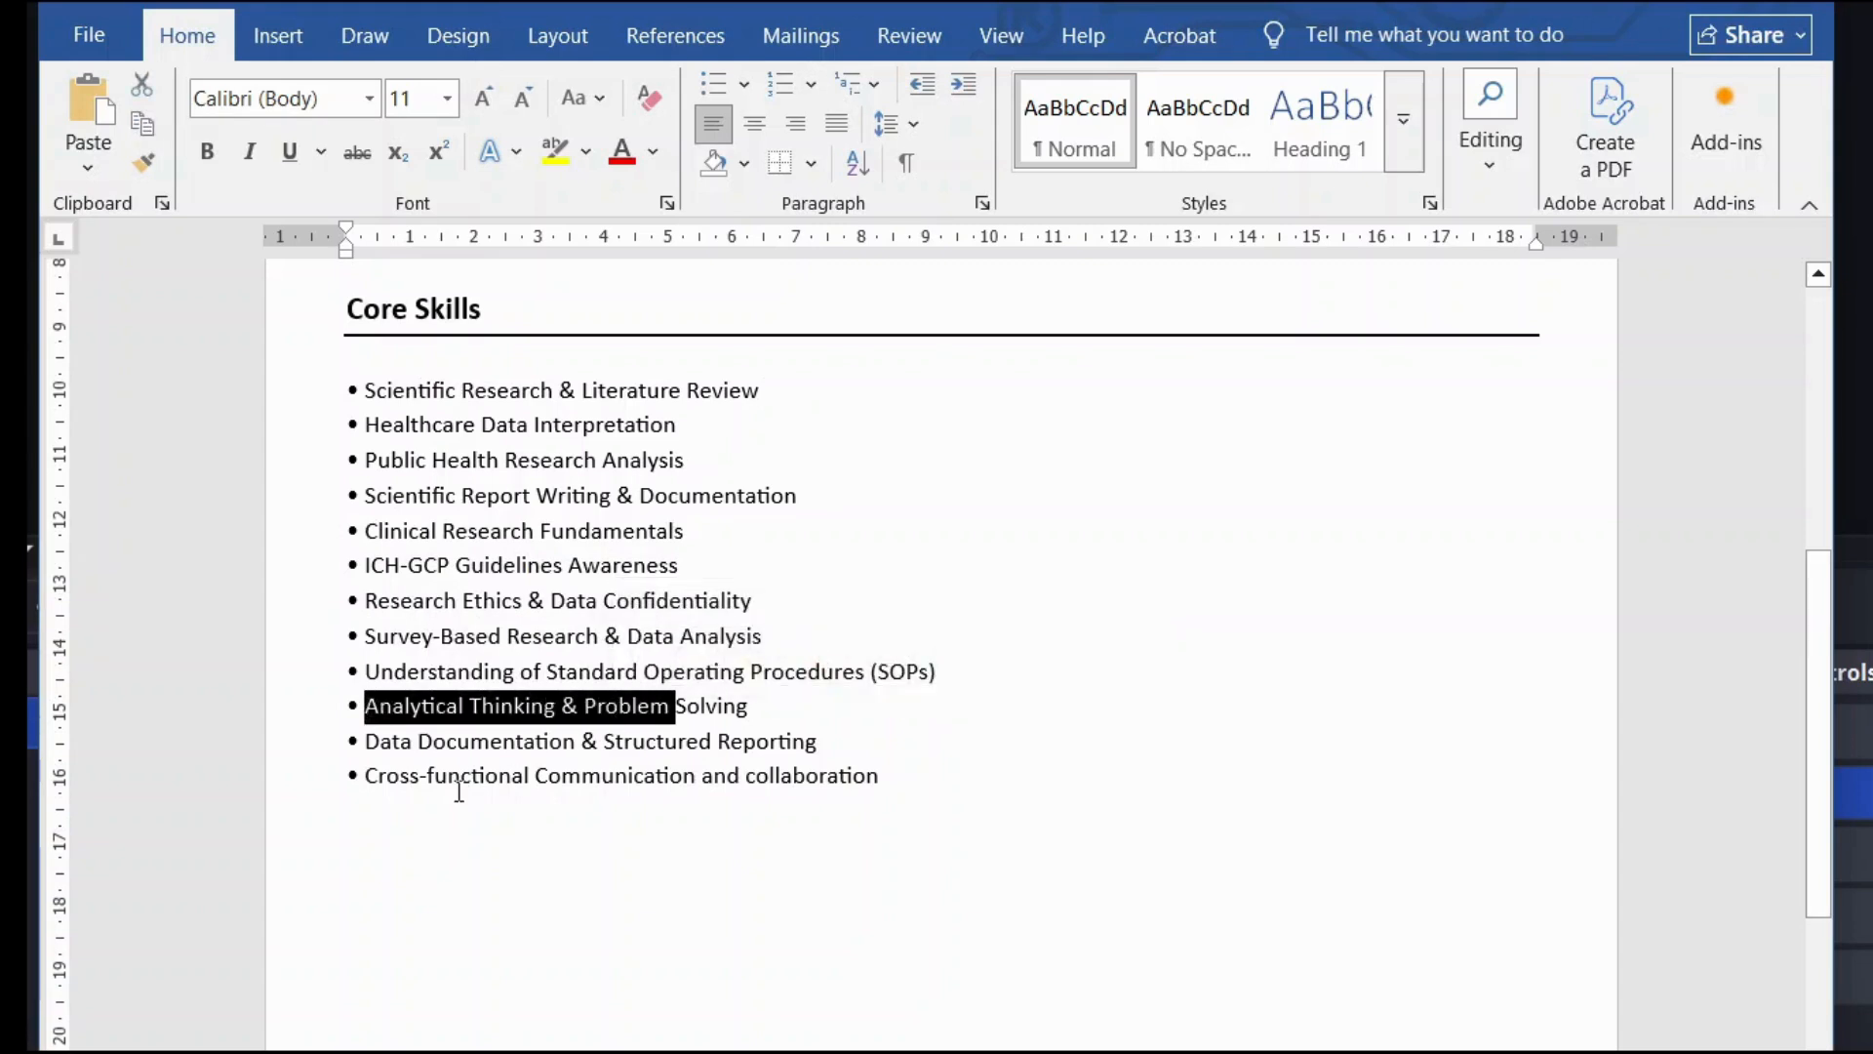
{"action": "left_click_drag", "start_coordinate": [459, 791], "coordinate": [819, 799]}
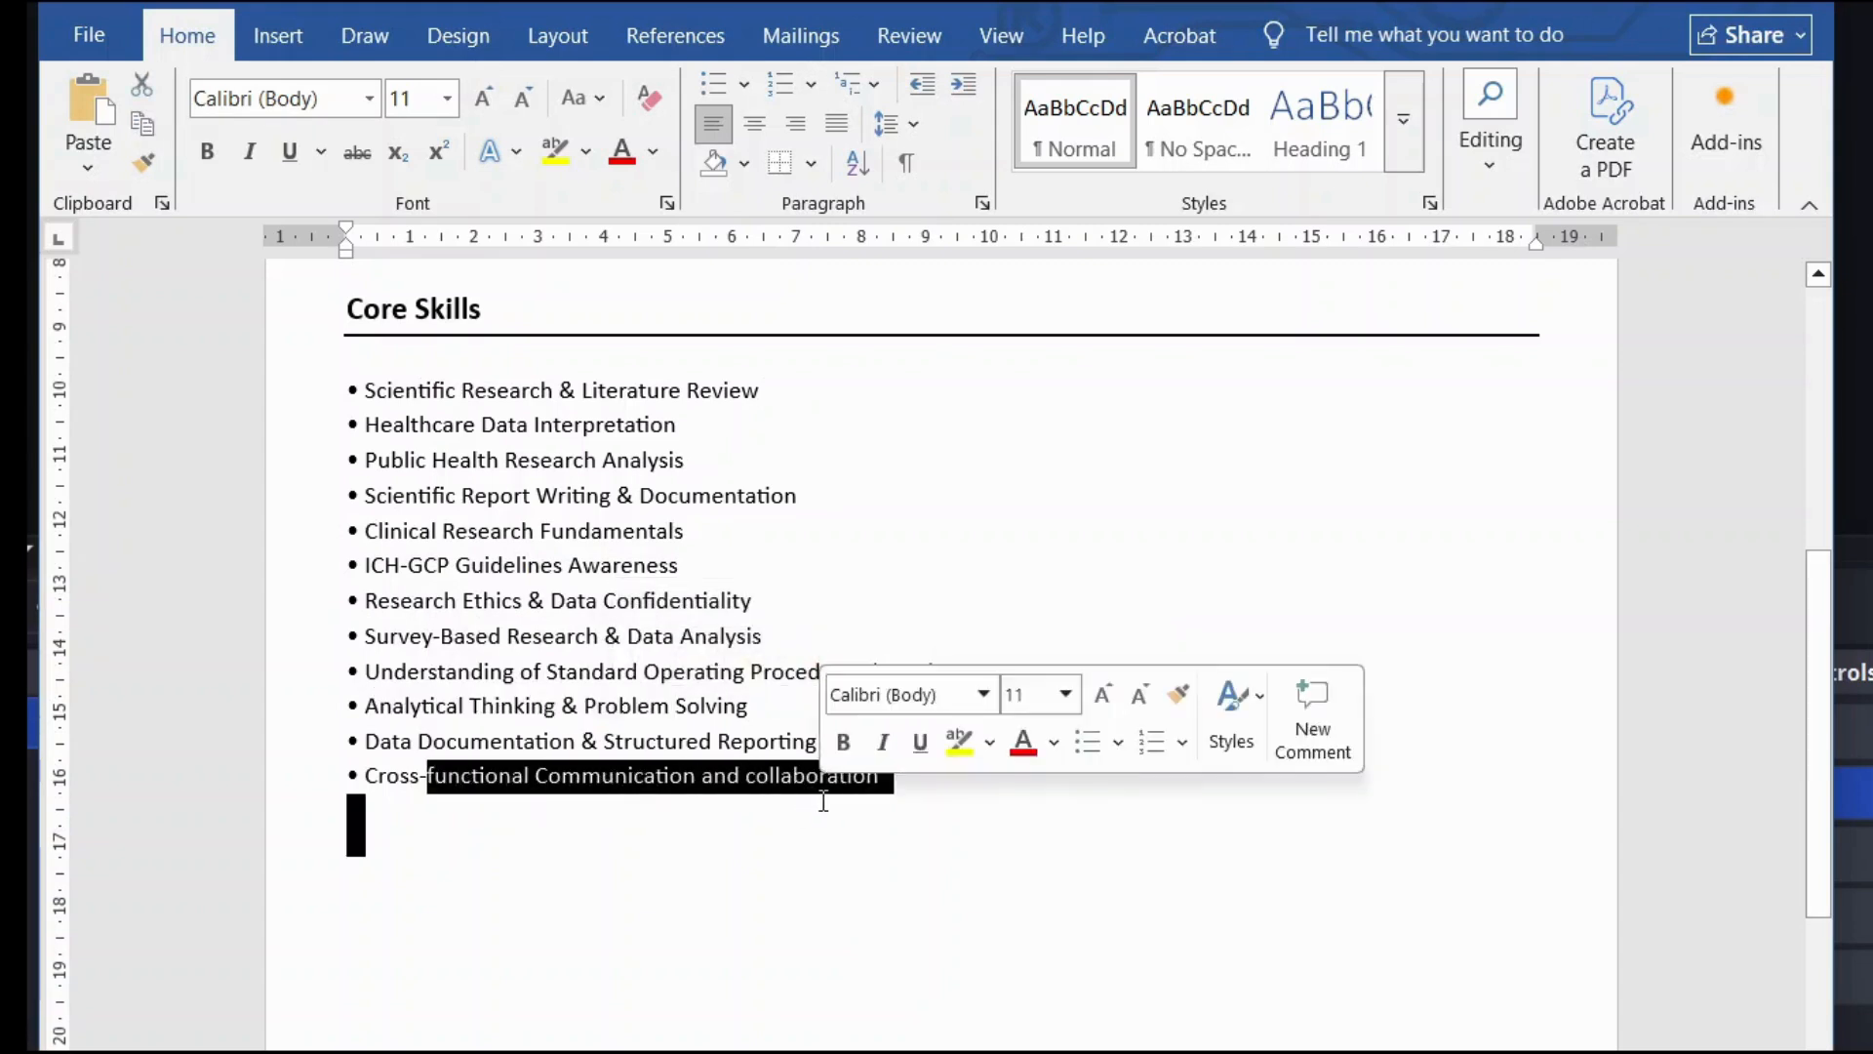
{"action": "left_click", "coordinate": [765, 802]}
{"action": "left_click_drag", "start_coordinate": [364, 742], "coordinate": [844, 744]}
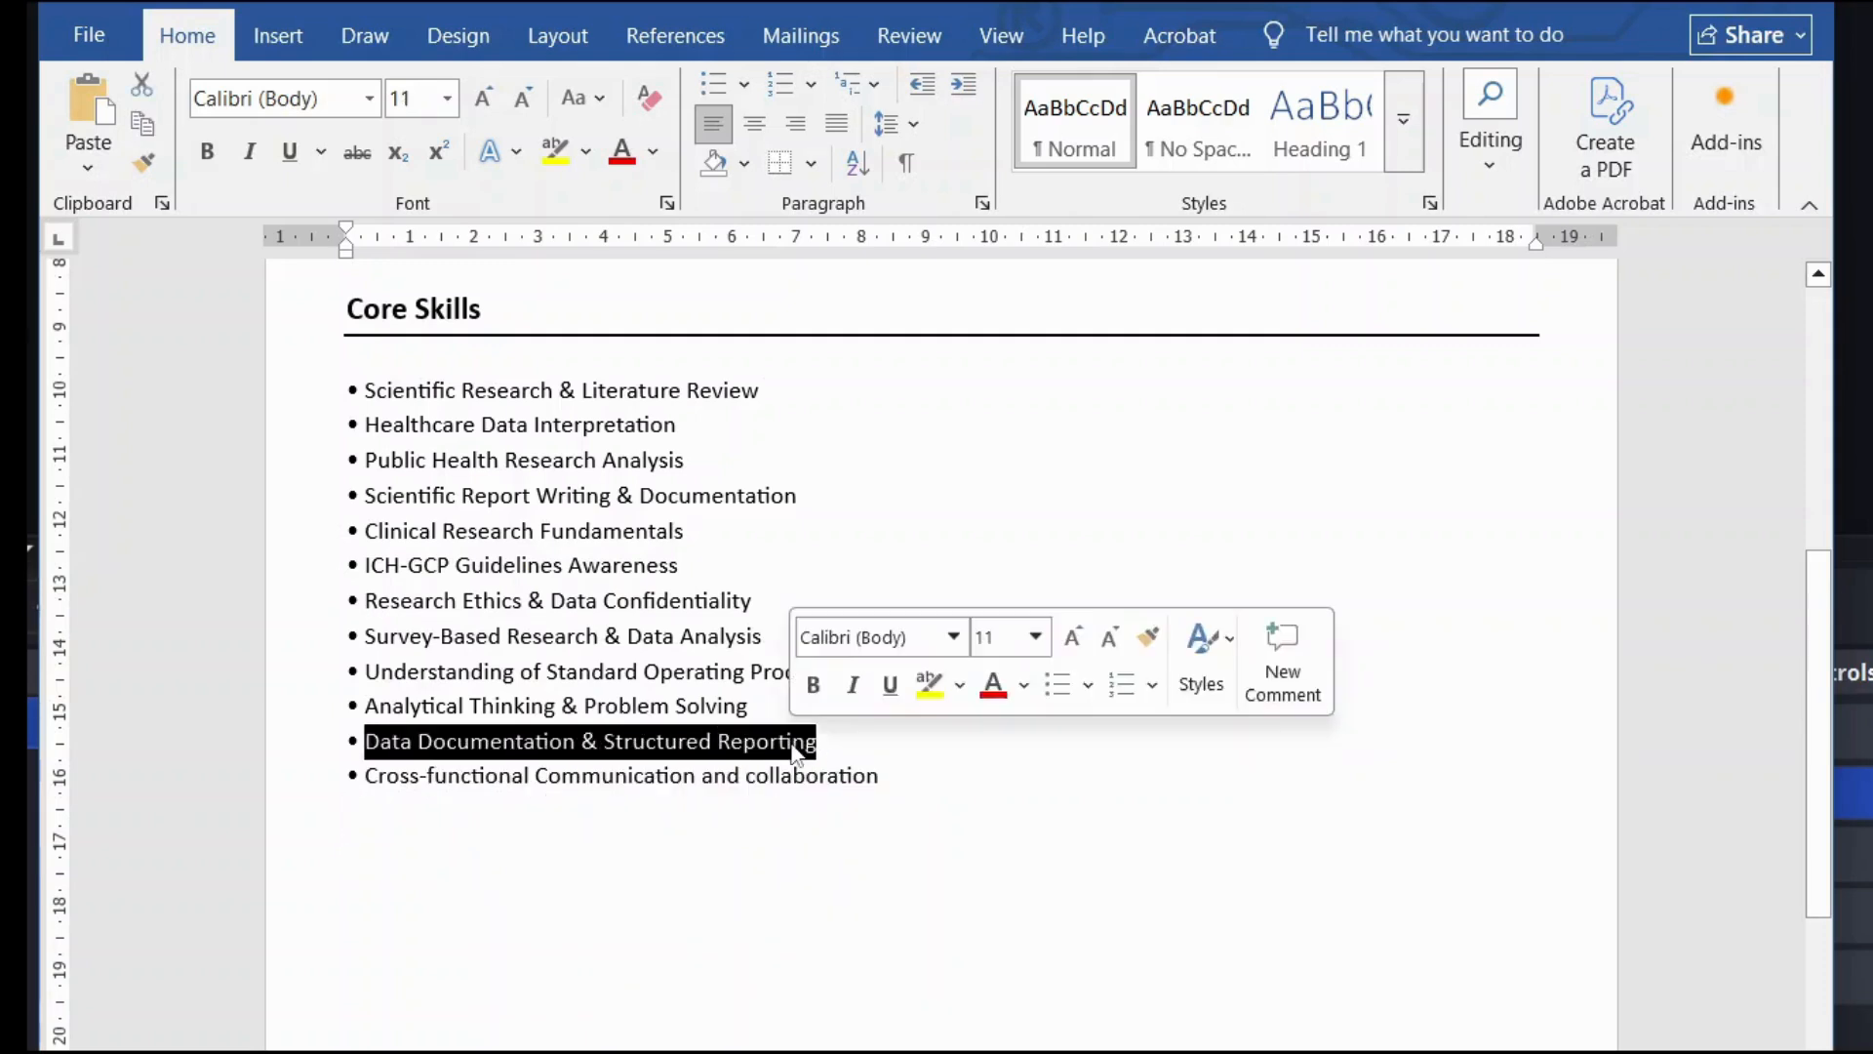
{"action": "left_click", "coordinate": [866, 743]}
{"action": "scroll", "coordinate": [866, 744], "scroll_direction": "down", "scroll_amount": 1}
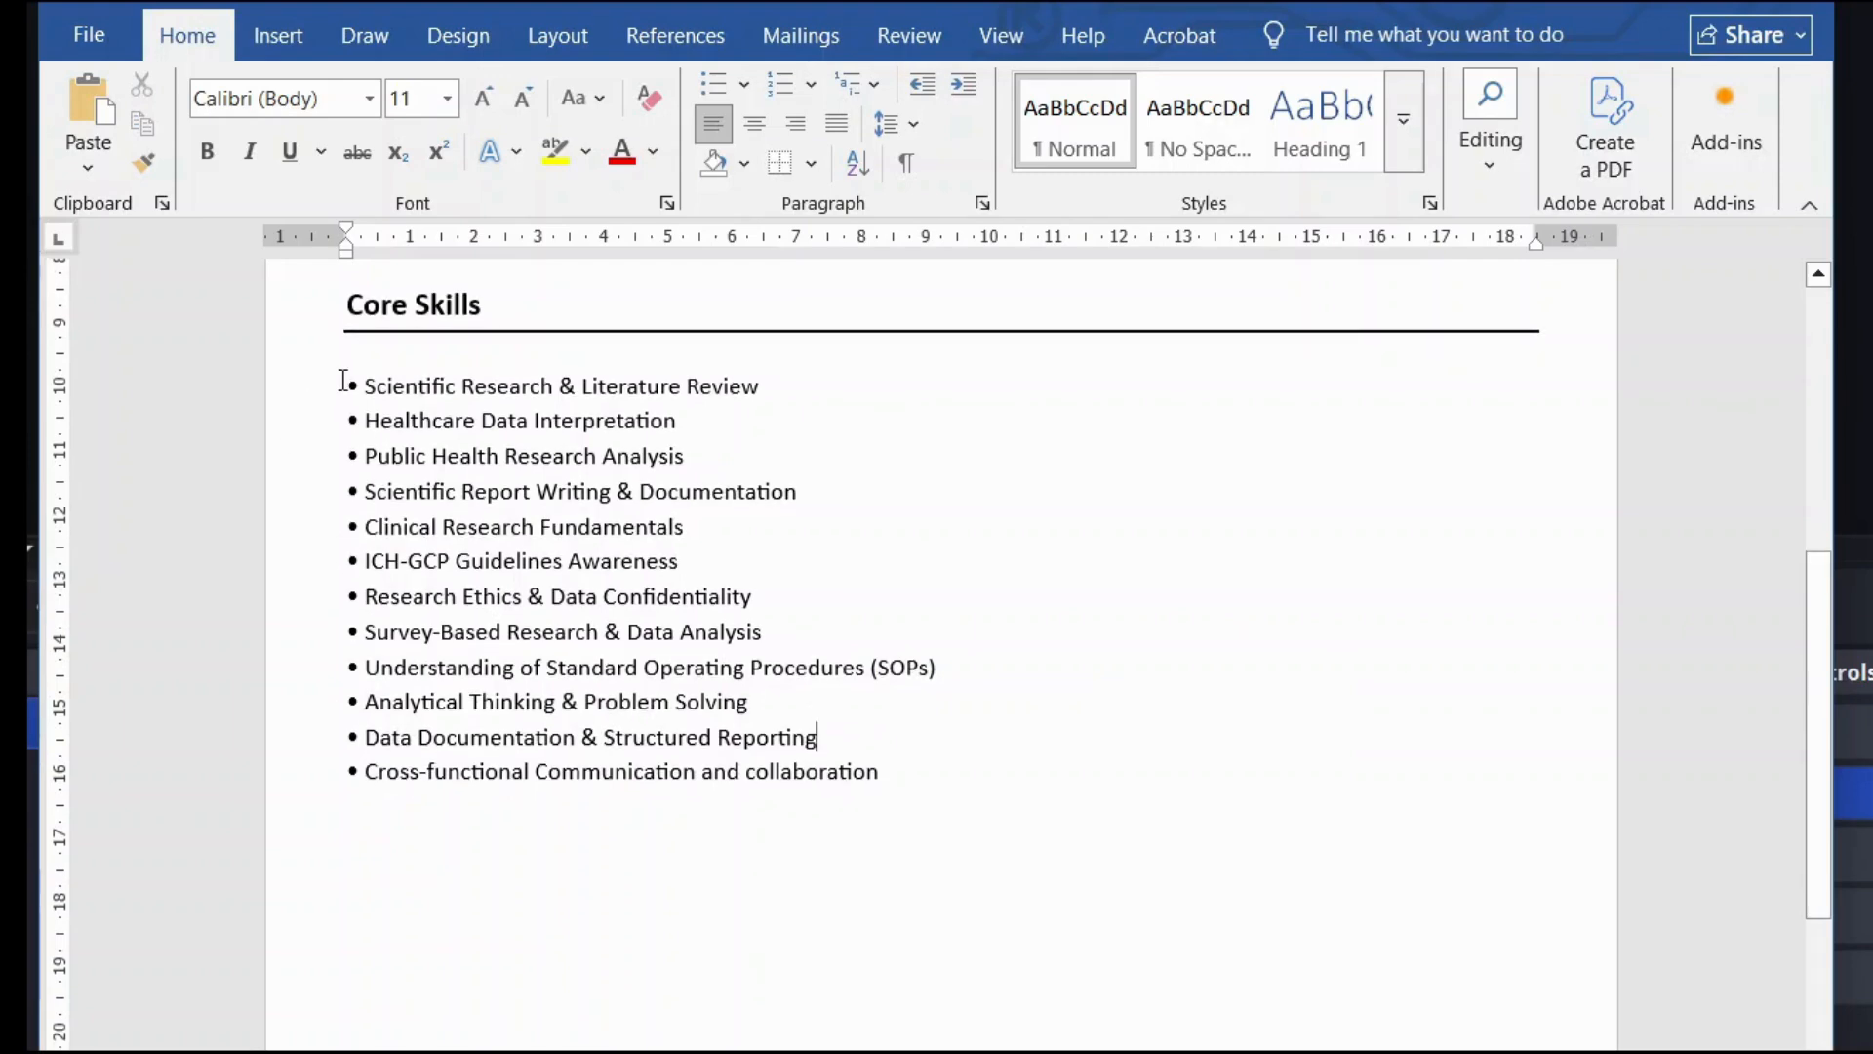
{"action": "left_click_drag", "start_coordinate": [342, 380], "coordinate": [943, 759]}
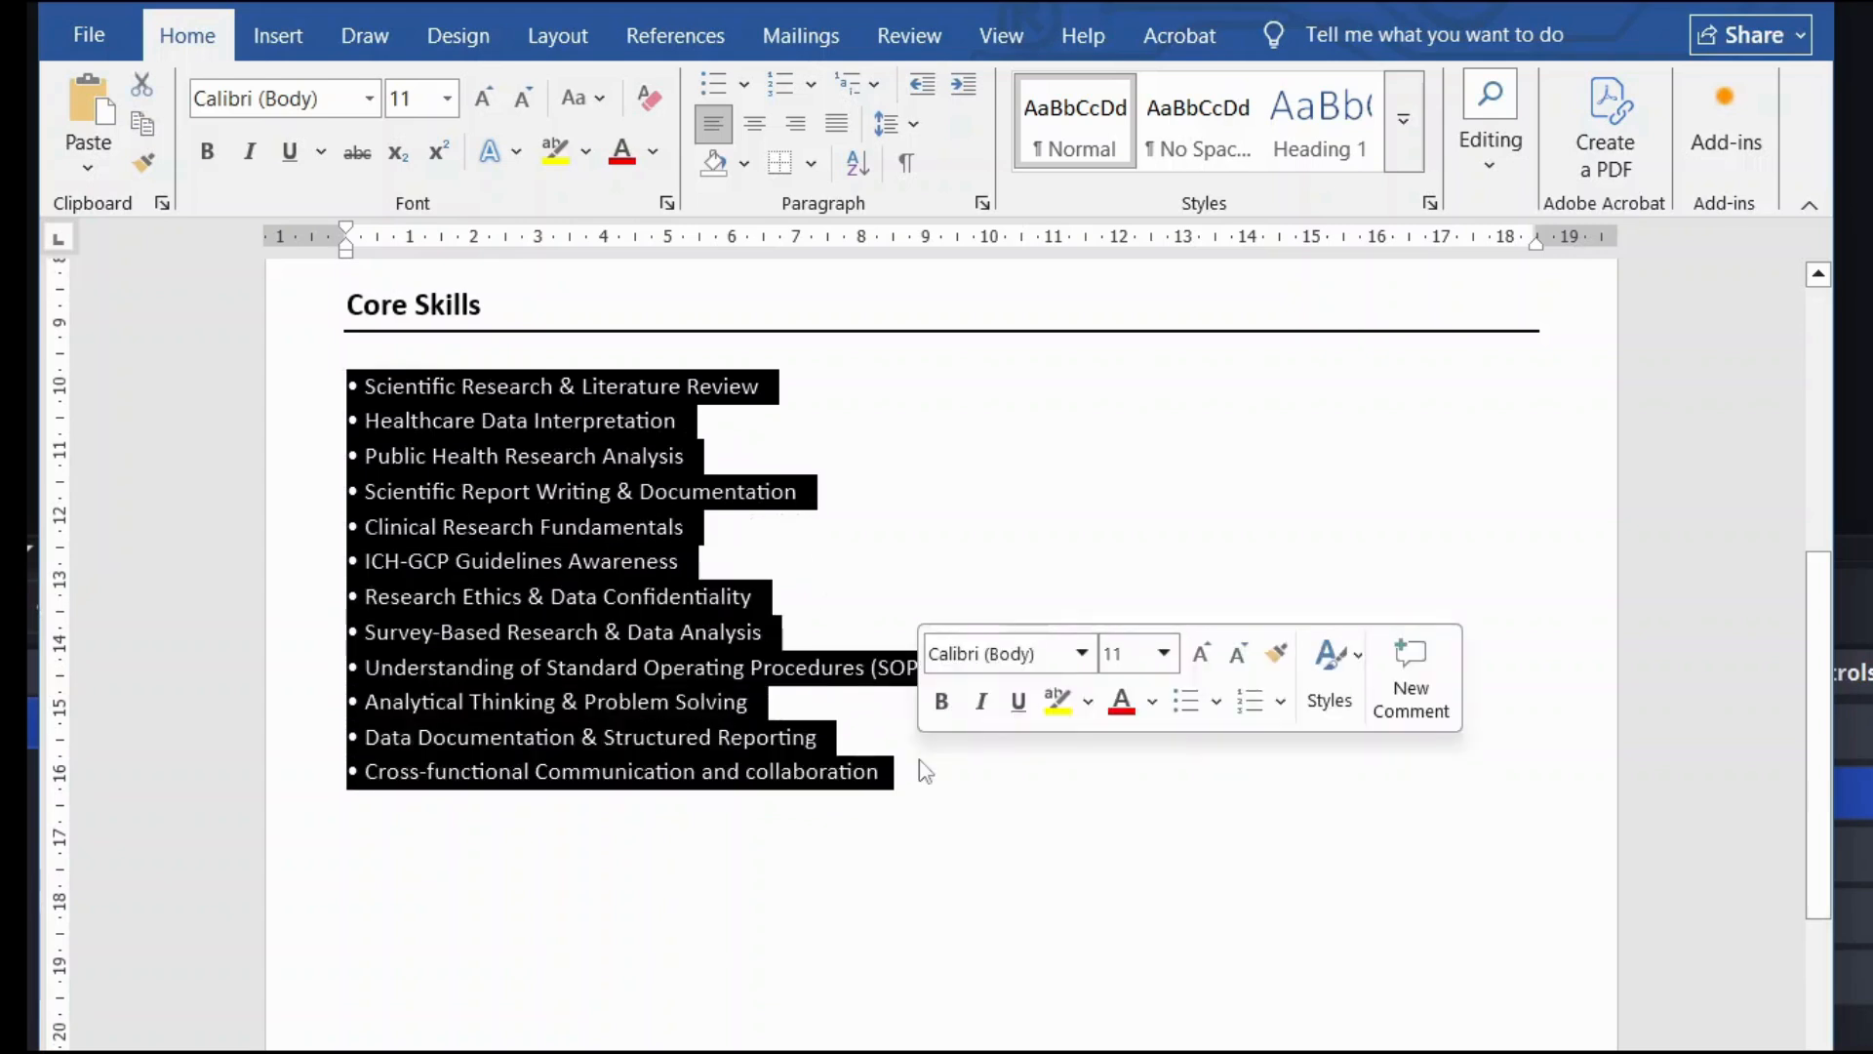
Step: Arrange the selected skills in Two columns, then add a new line below the list
{"action": "left_click", "coordinate": [281, 33]}
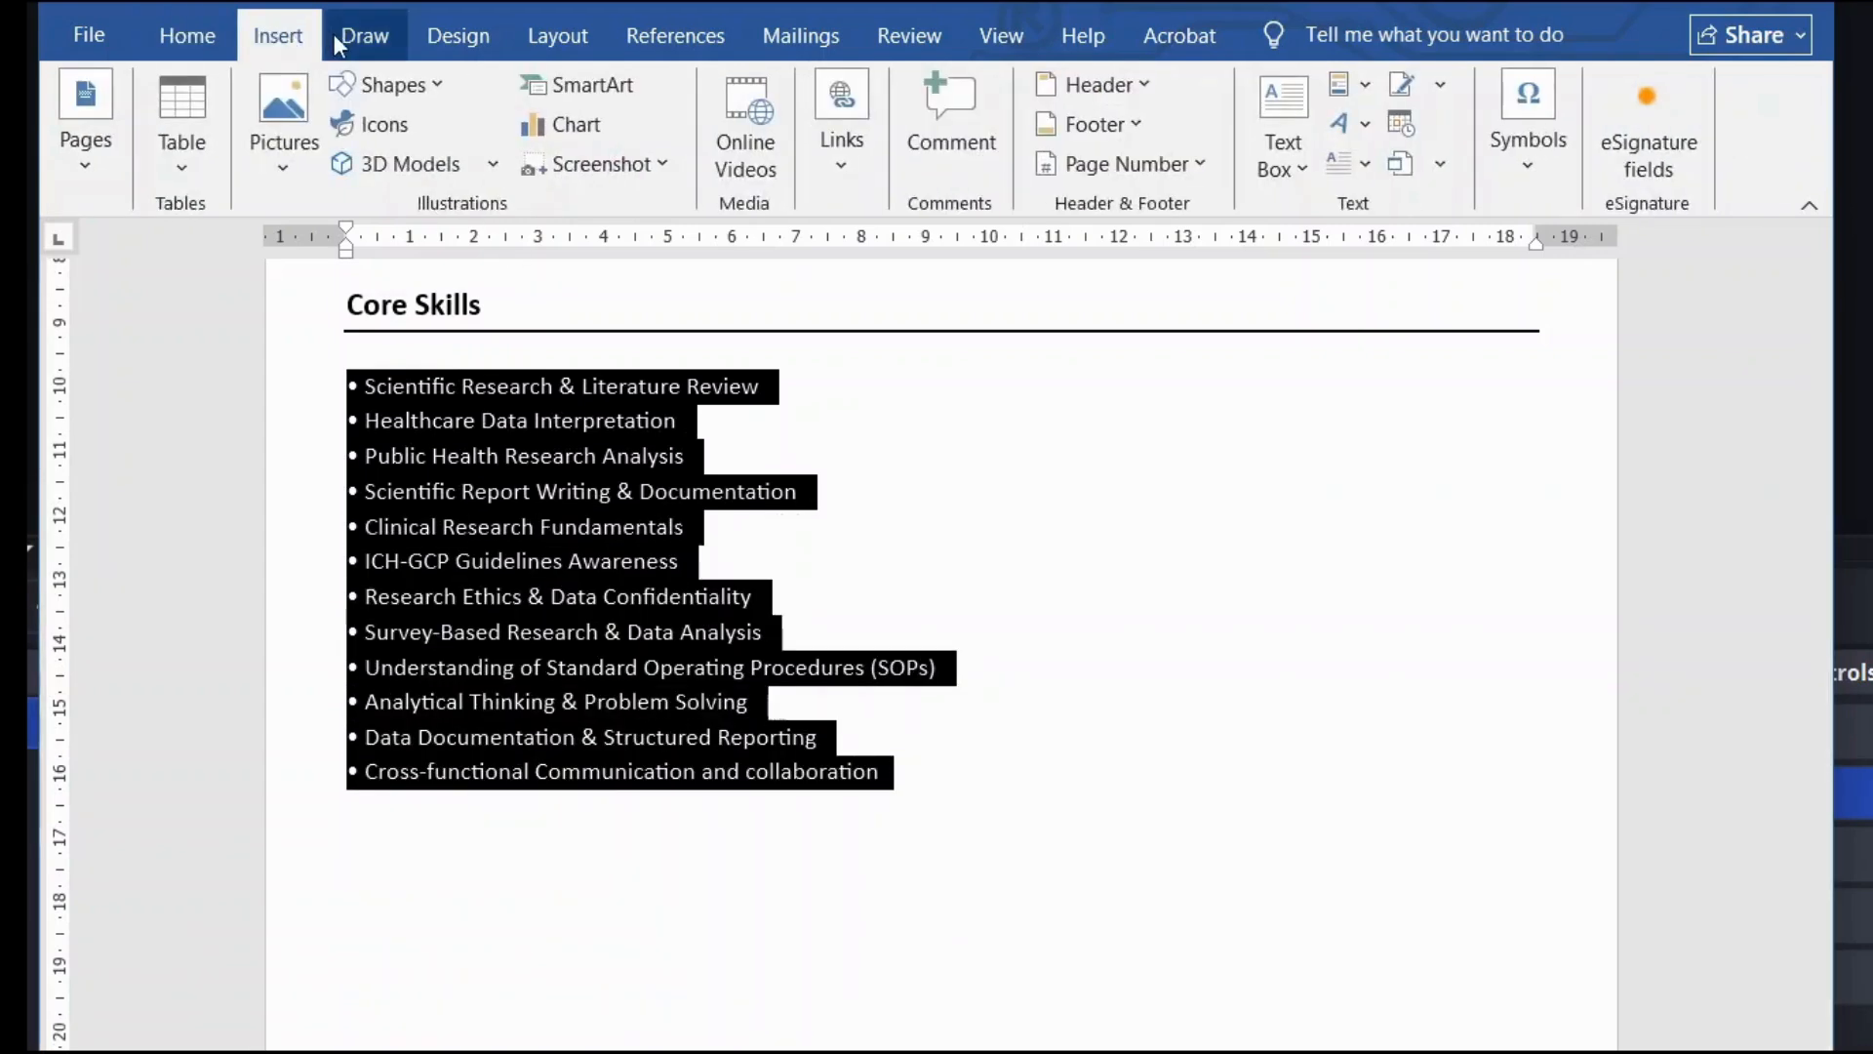
{"action": "left_click", "coordinate": [557, 35]}
{"action": "left_click", "coordinate": [353, 145]}
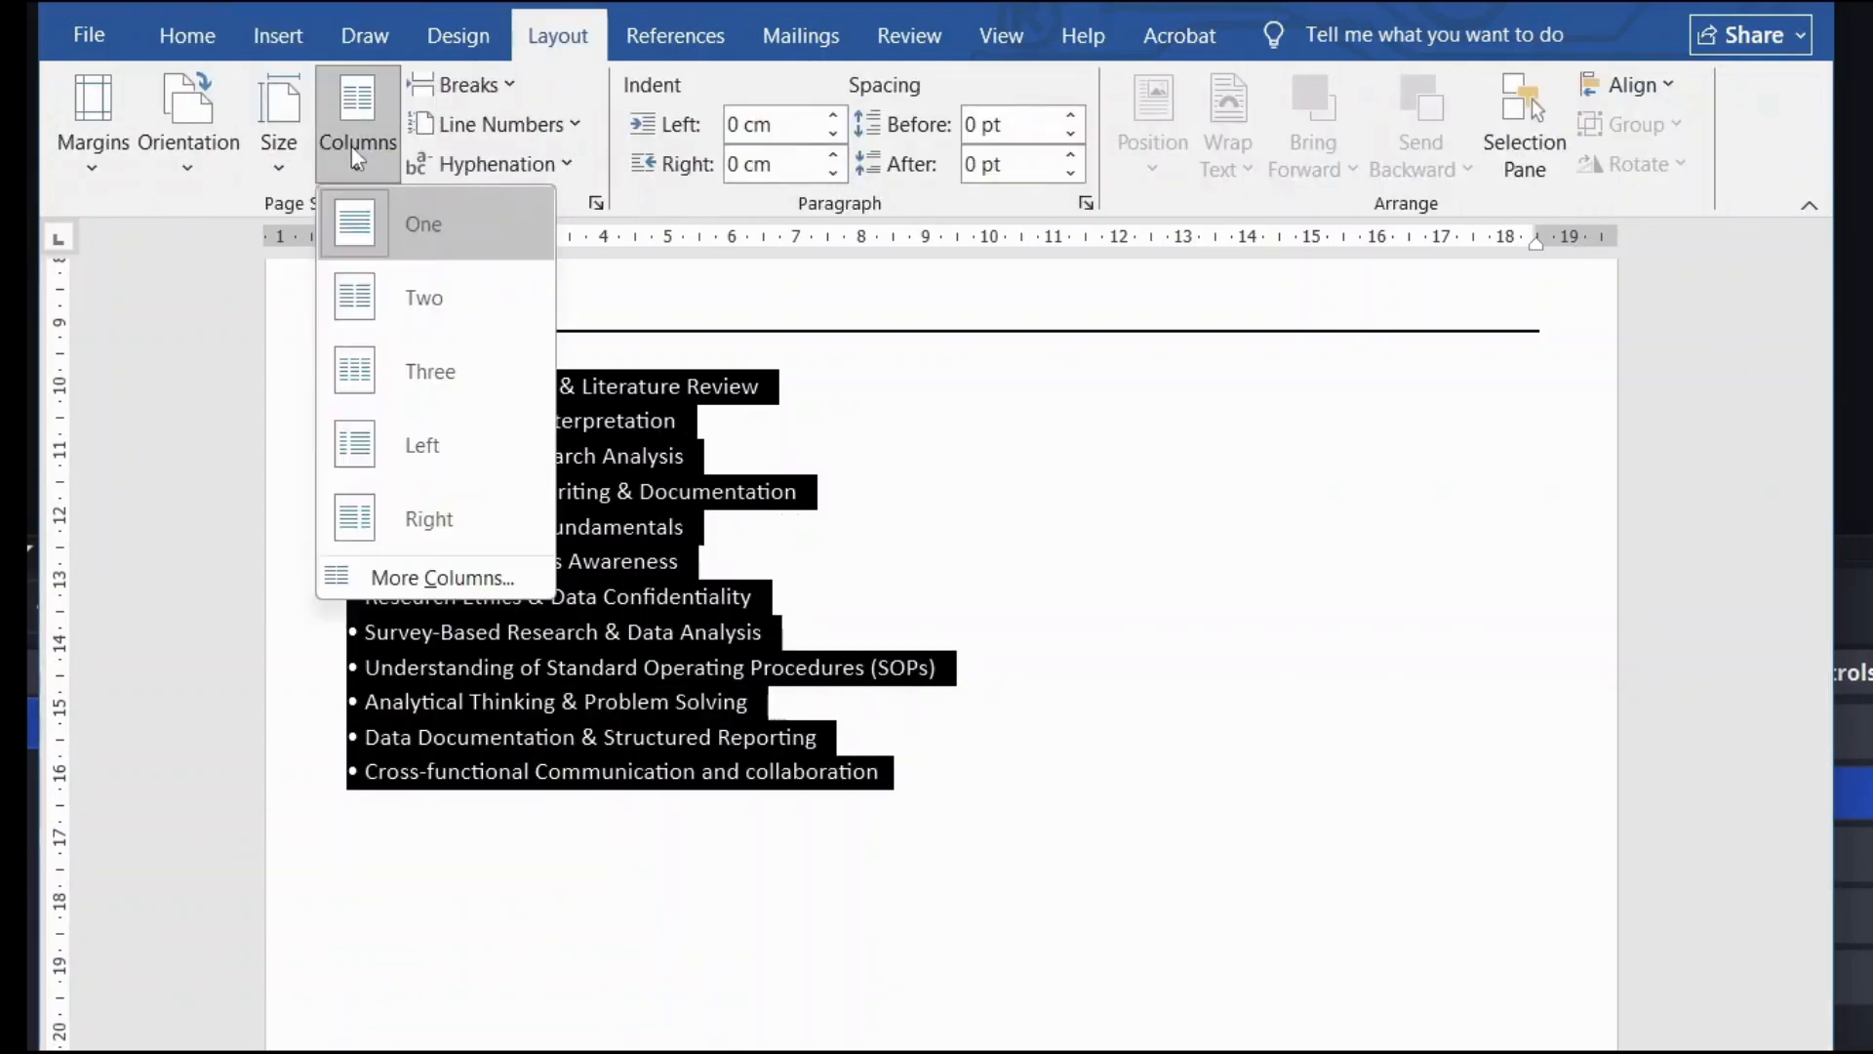
{"action": "left_click", "coordinate": [374, 295]}
{"action": "left_click", "coordinate": [824, 631]}
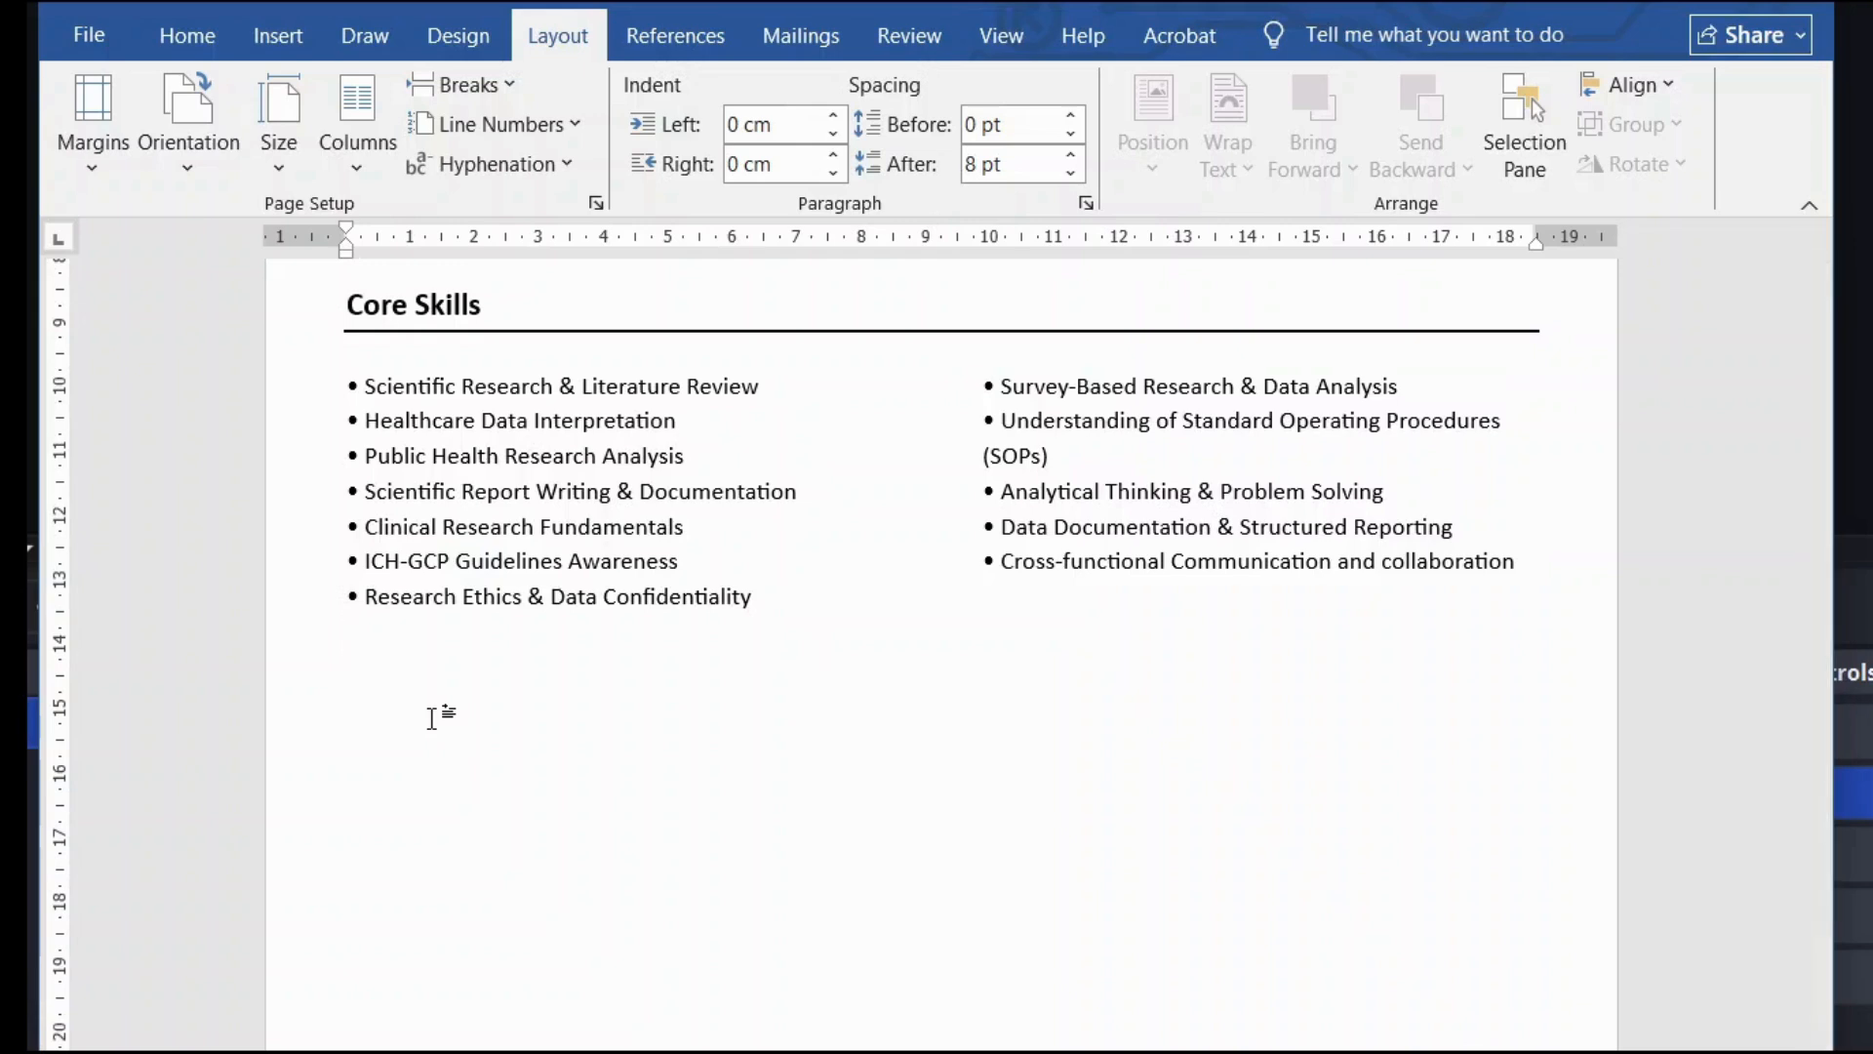
{"action": "key", "text": "Return"}
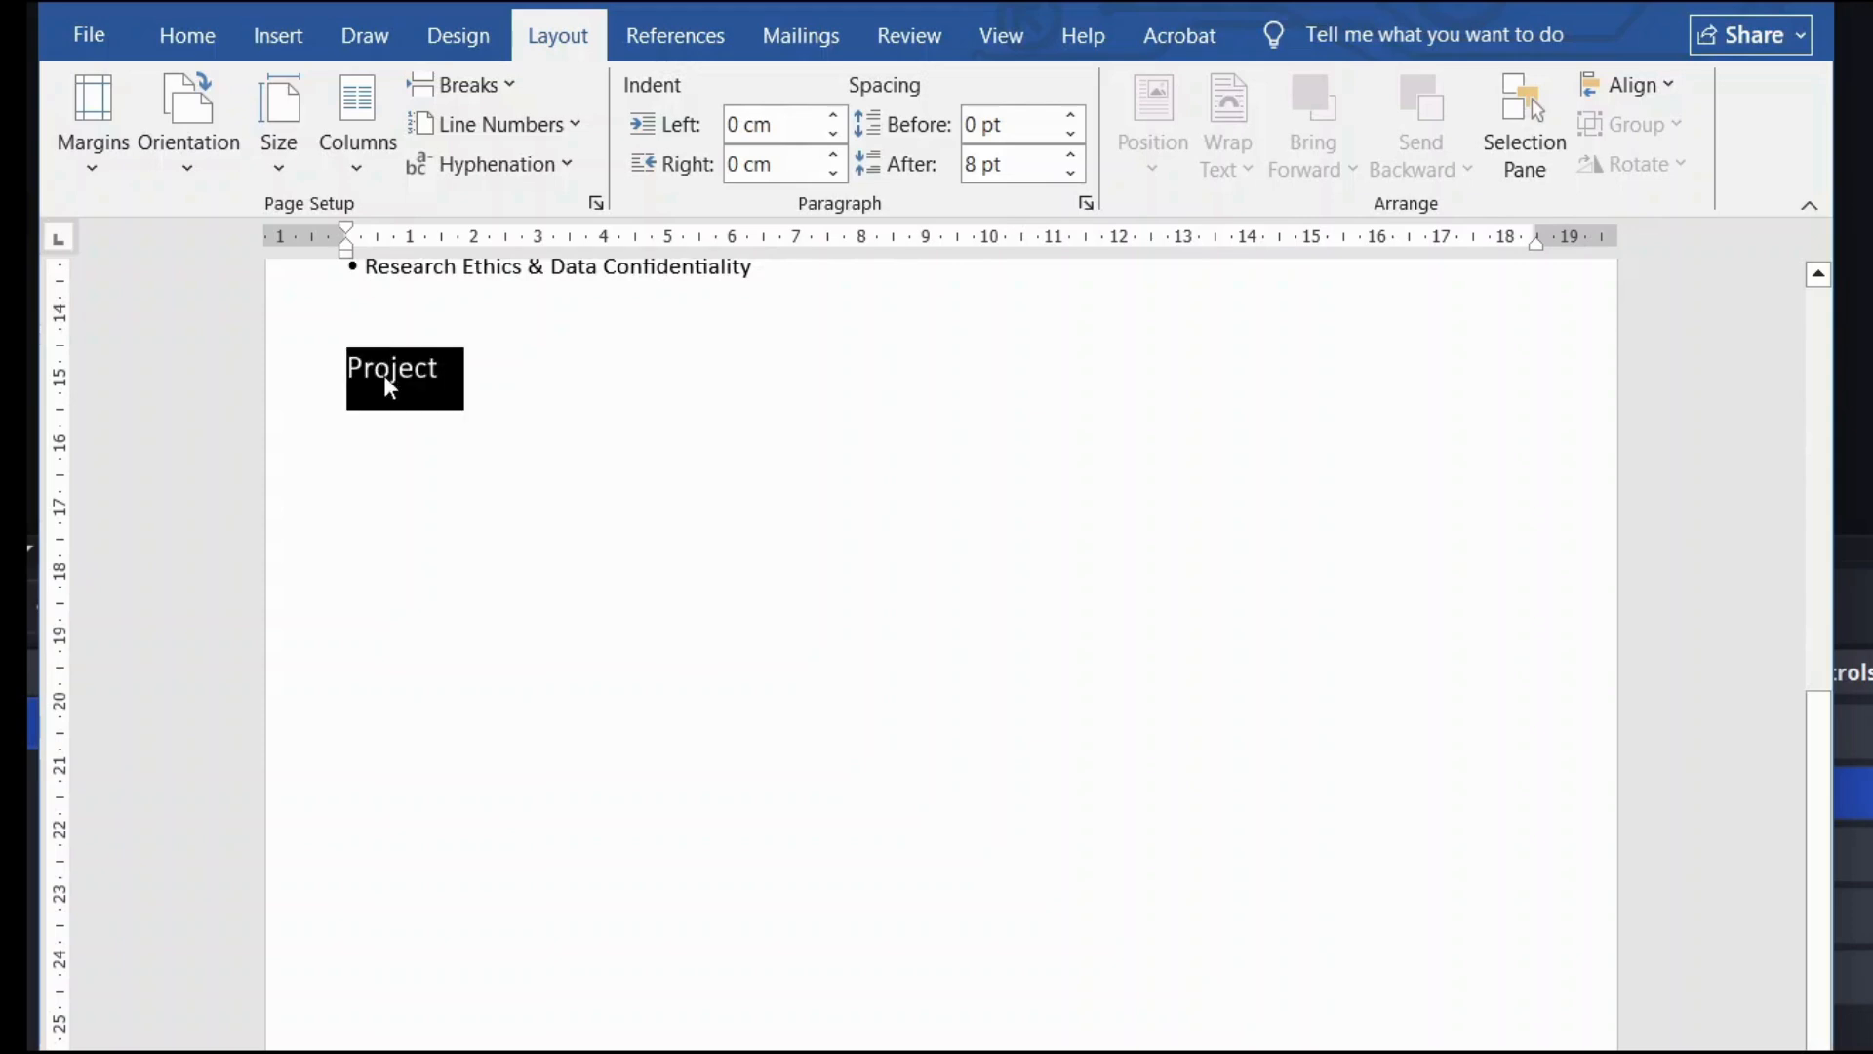
Step: Make 'Project' bold and add a bottom border rule beneath it
{"action": "left_click", "coordinate": [406, 317]}
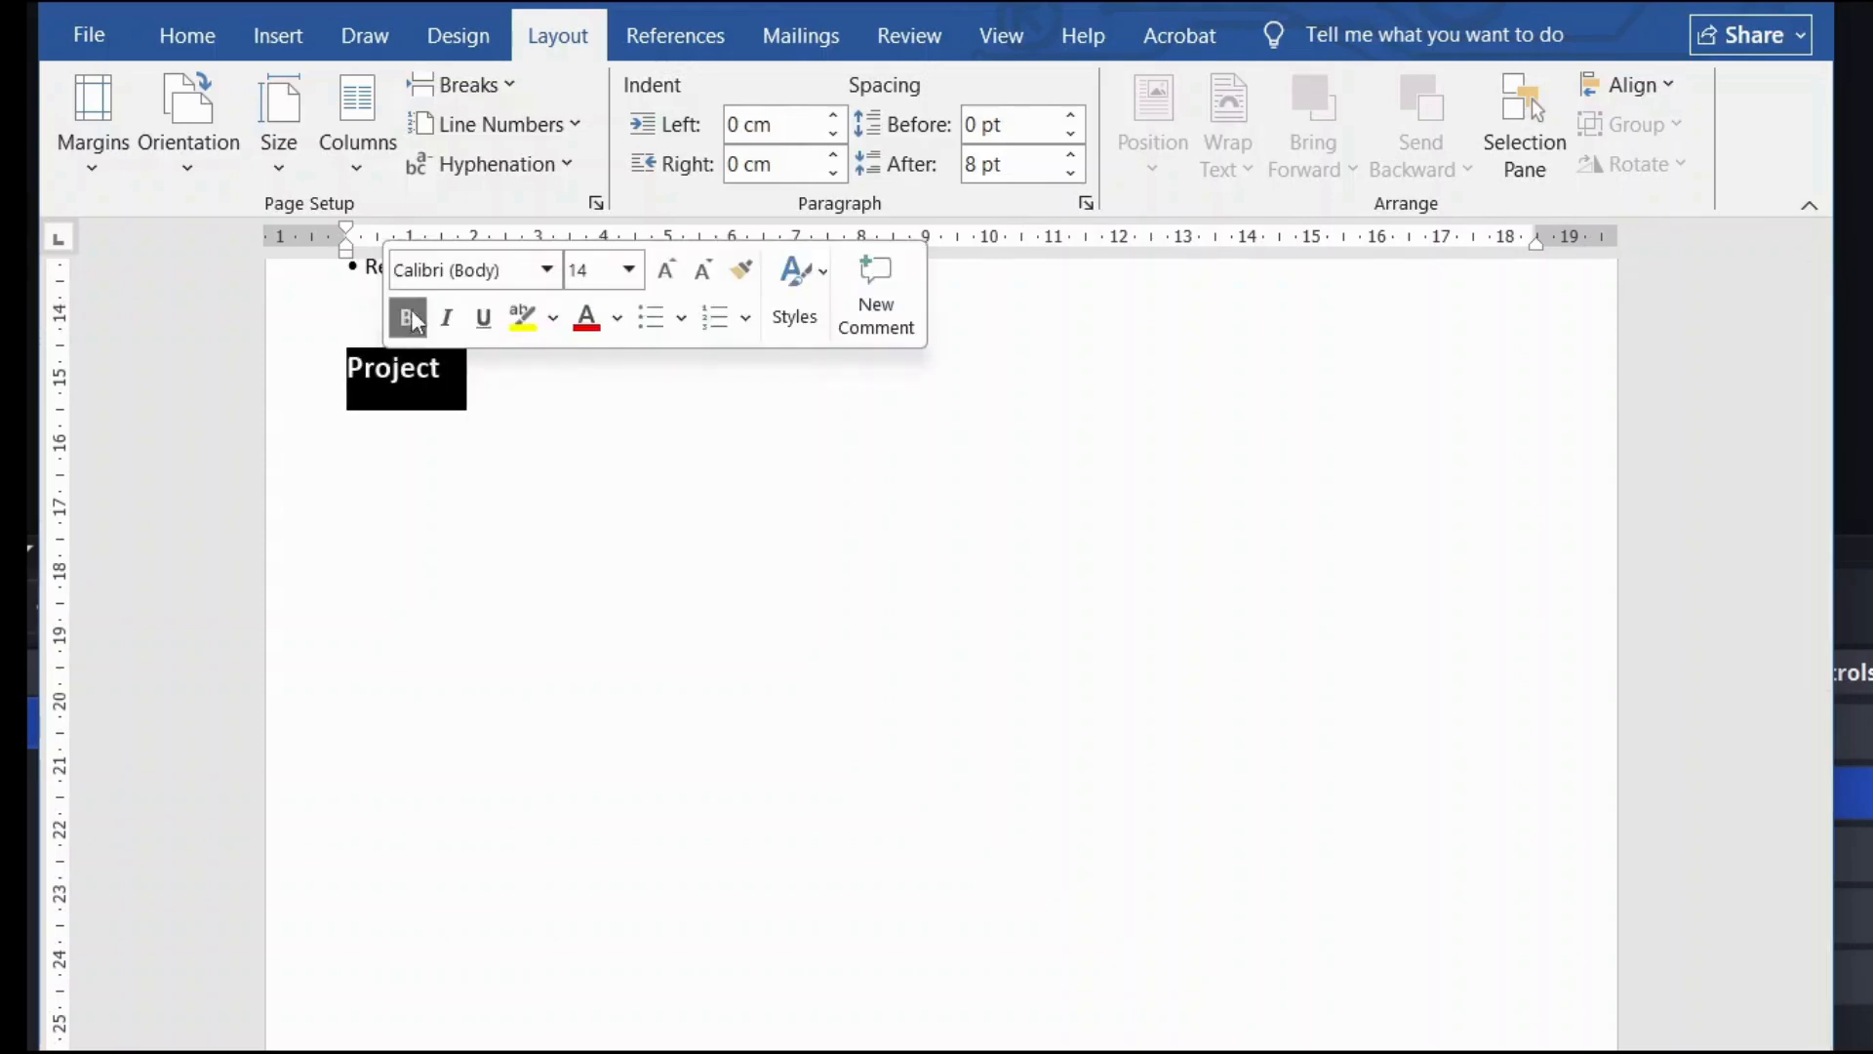
{"action": "left_click", "coordinate": [453, 378]}
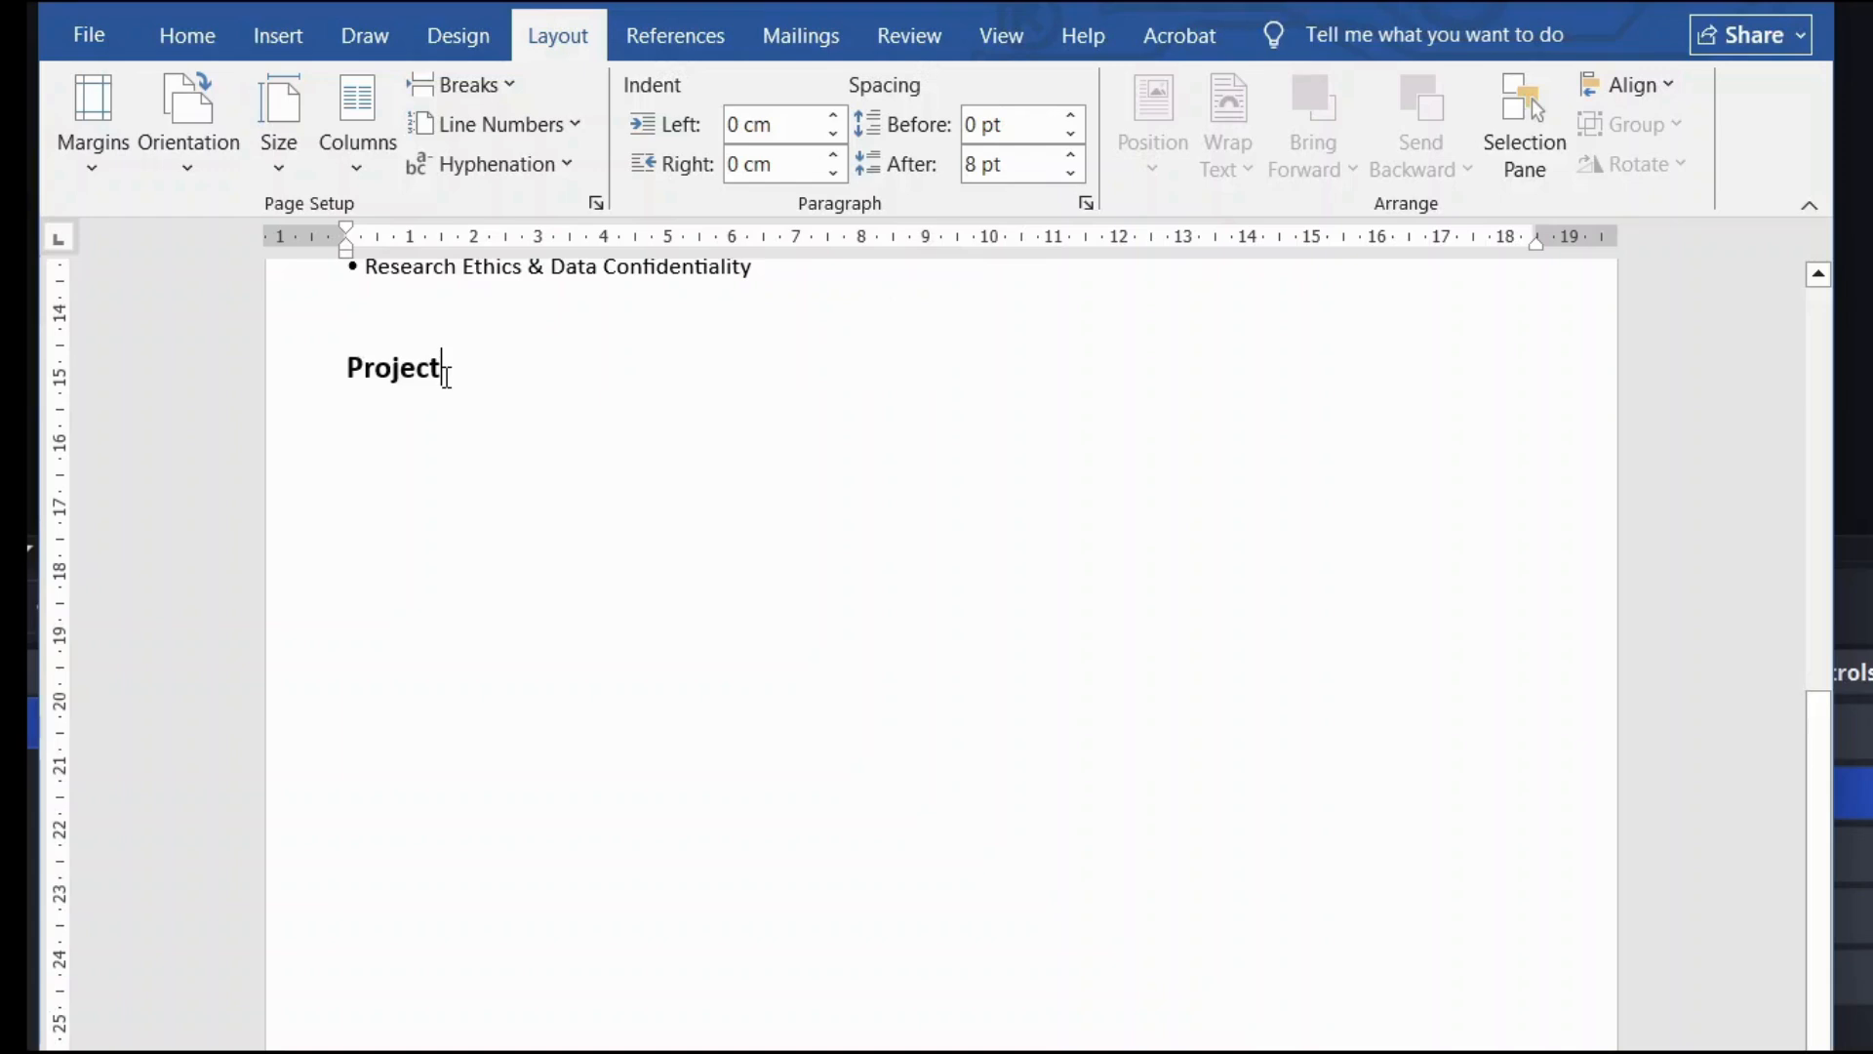
{"action": "left_click", "coordinate": [211, 31]}
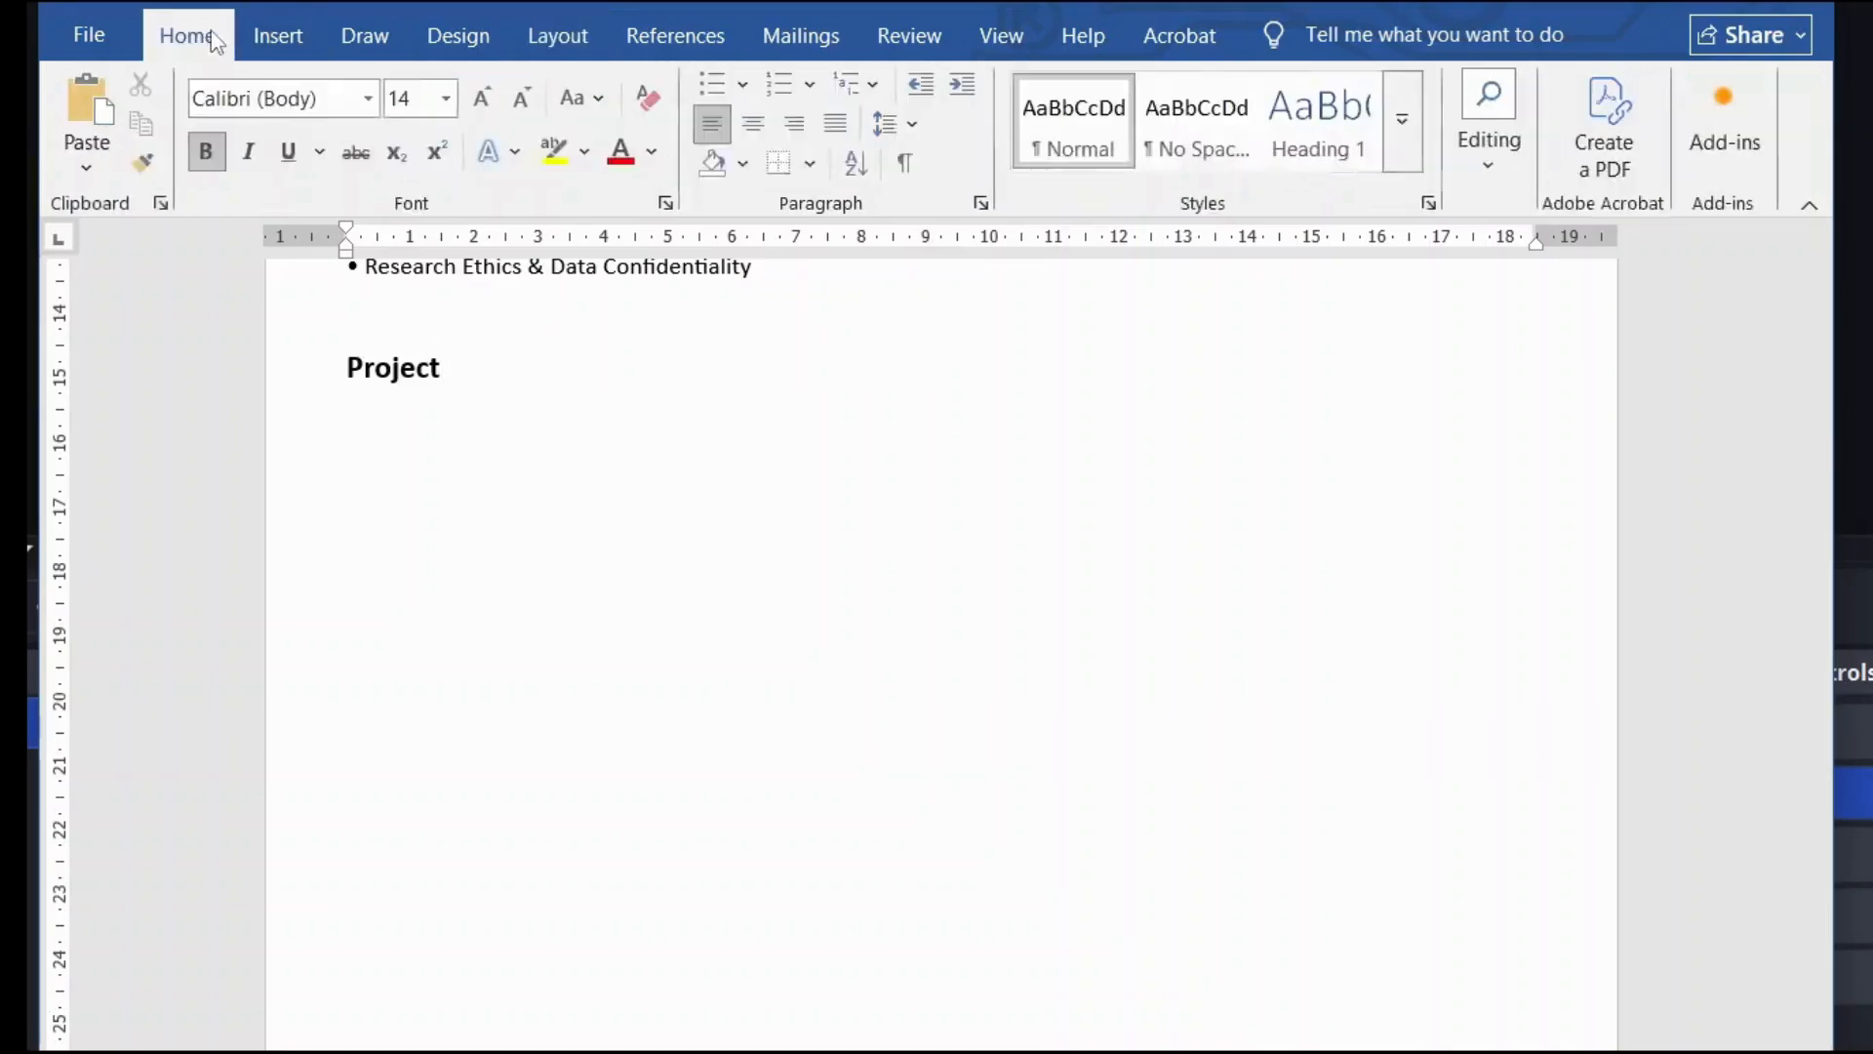
{"action": "left_click", "coordinate": [786, 162]}
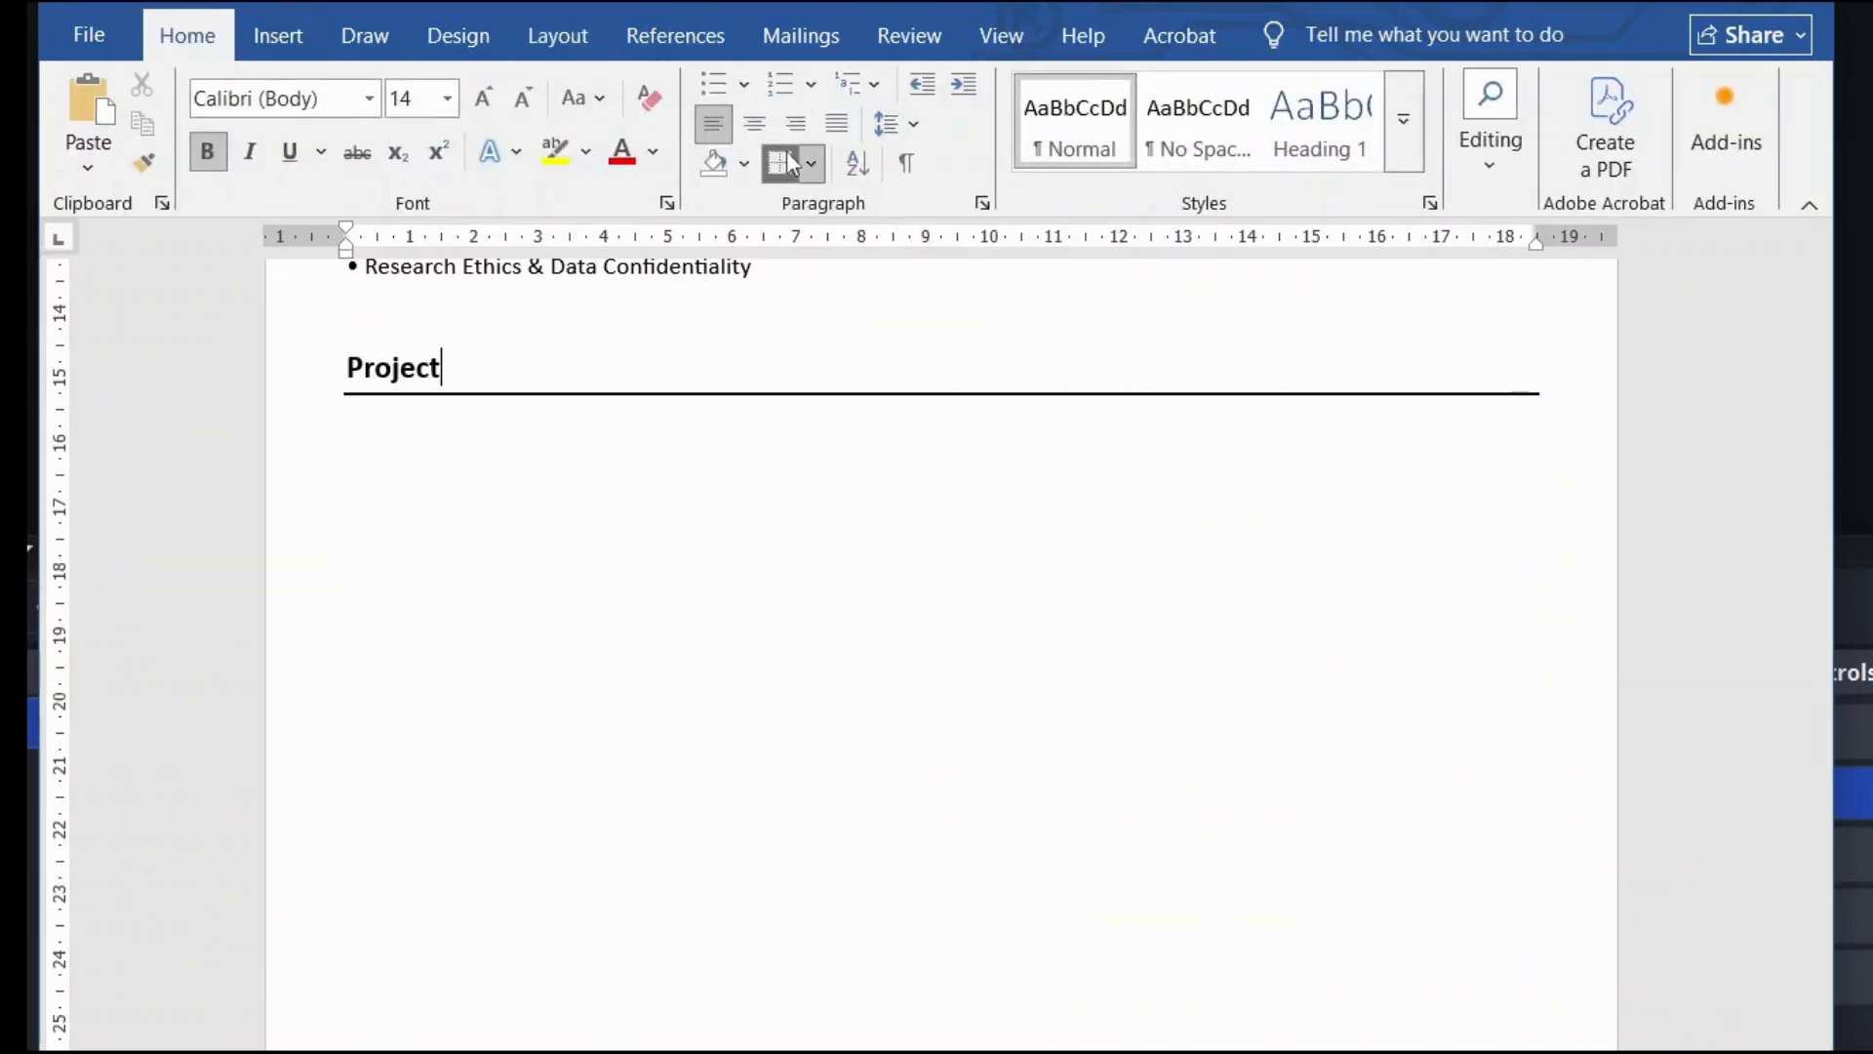
{"action": "left_click", "coordinate": [362, 432]}
{"action": "left_click", "coordinate": [363, 432]}
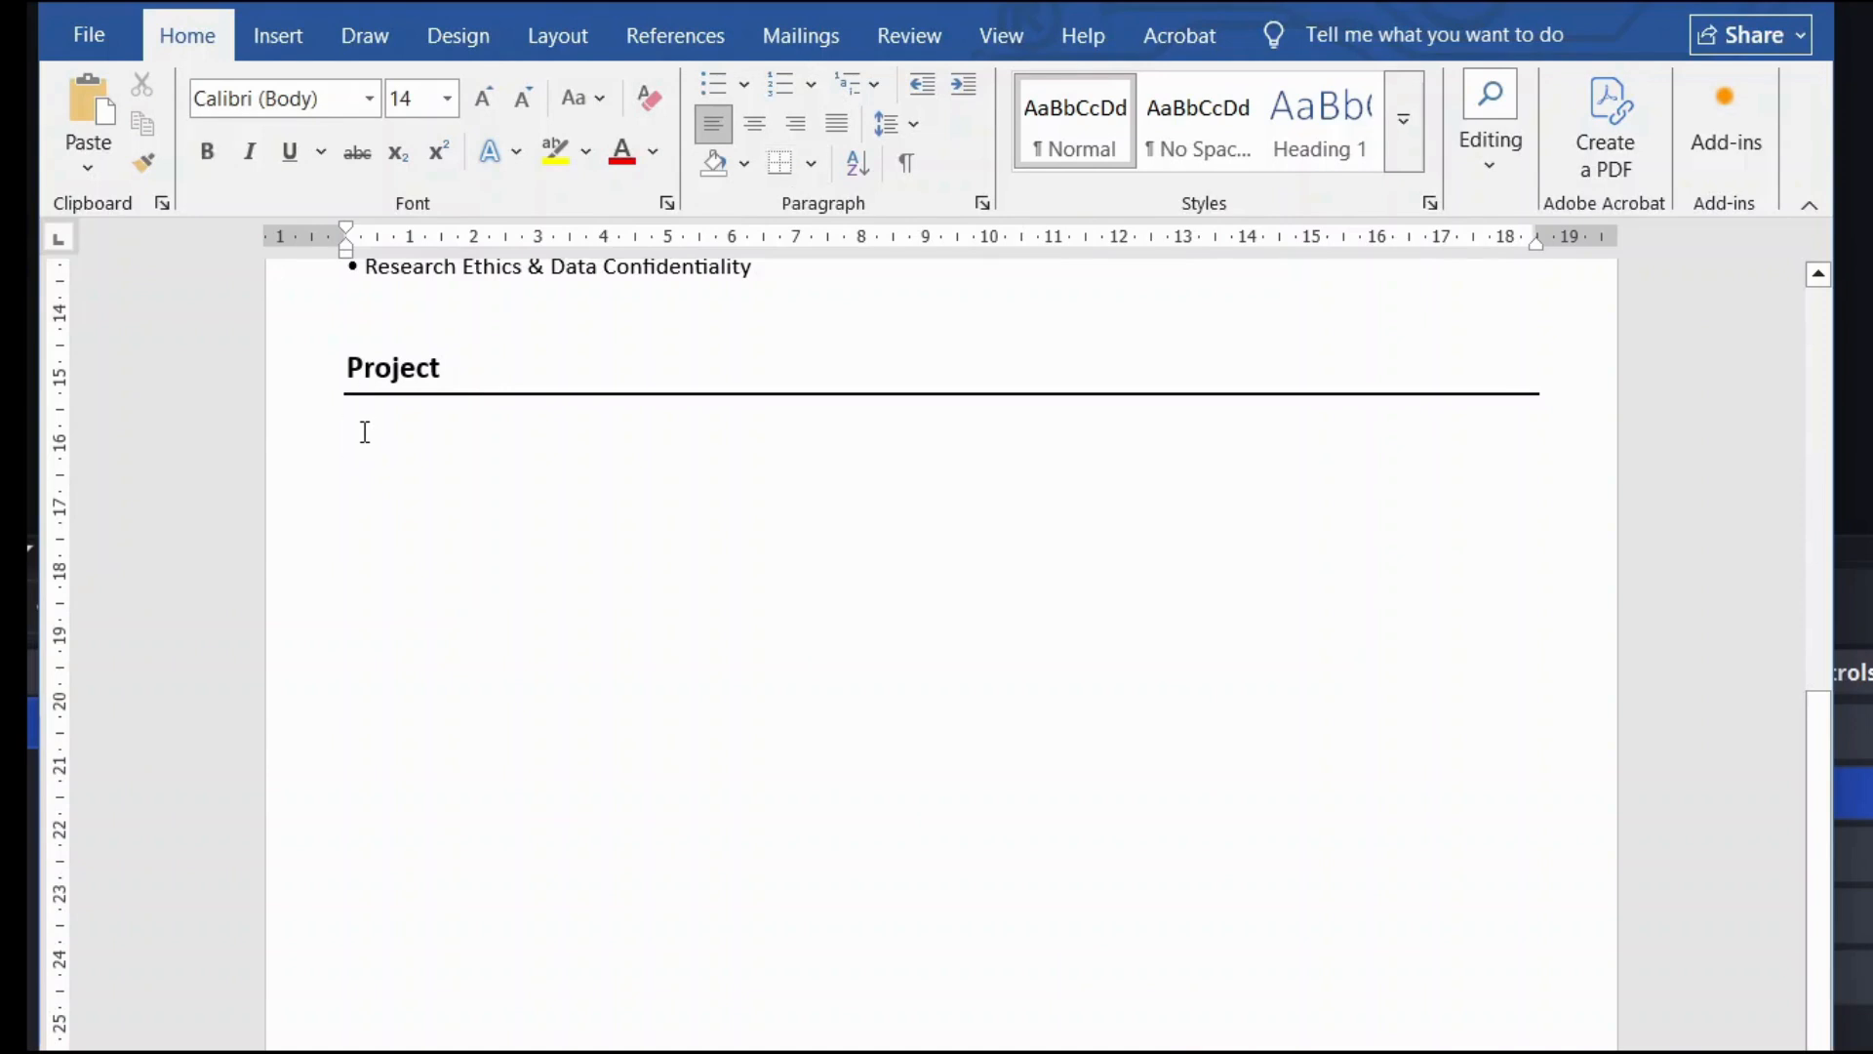
Step: Paste the formatted project description below the Project heading
{"action": "scroll", "coordinate": [371, 439], "scroll_direction": "up", "scroll_amount": 3}
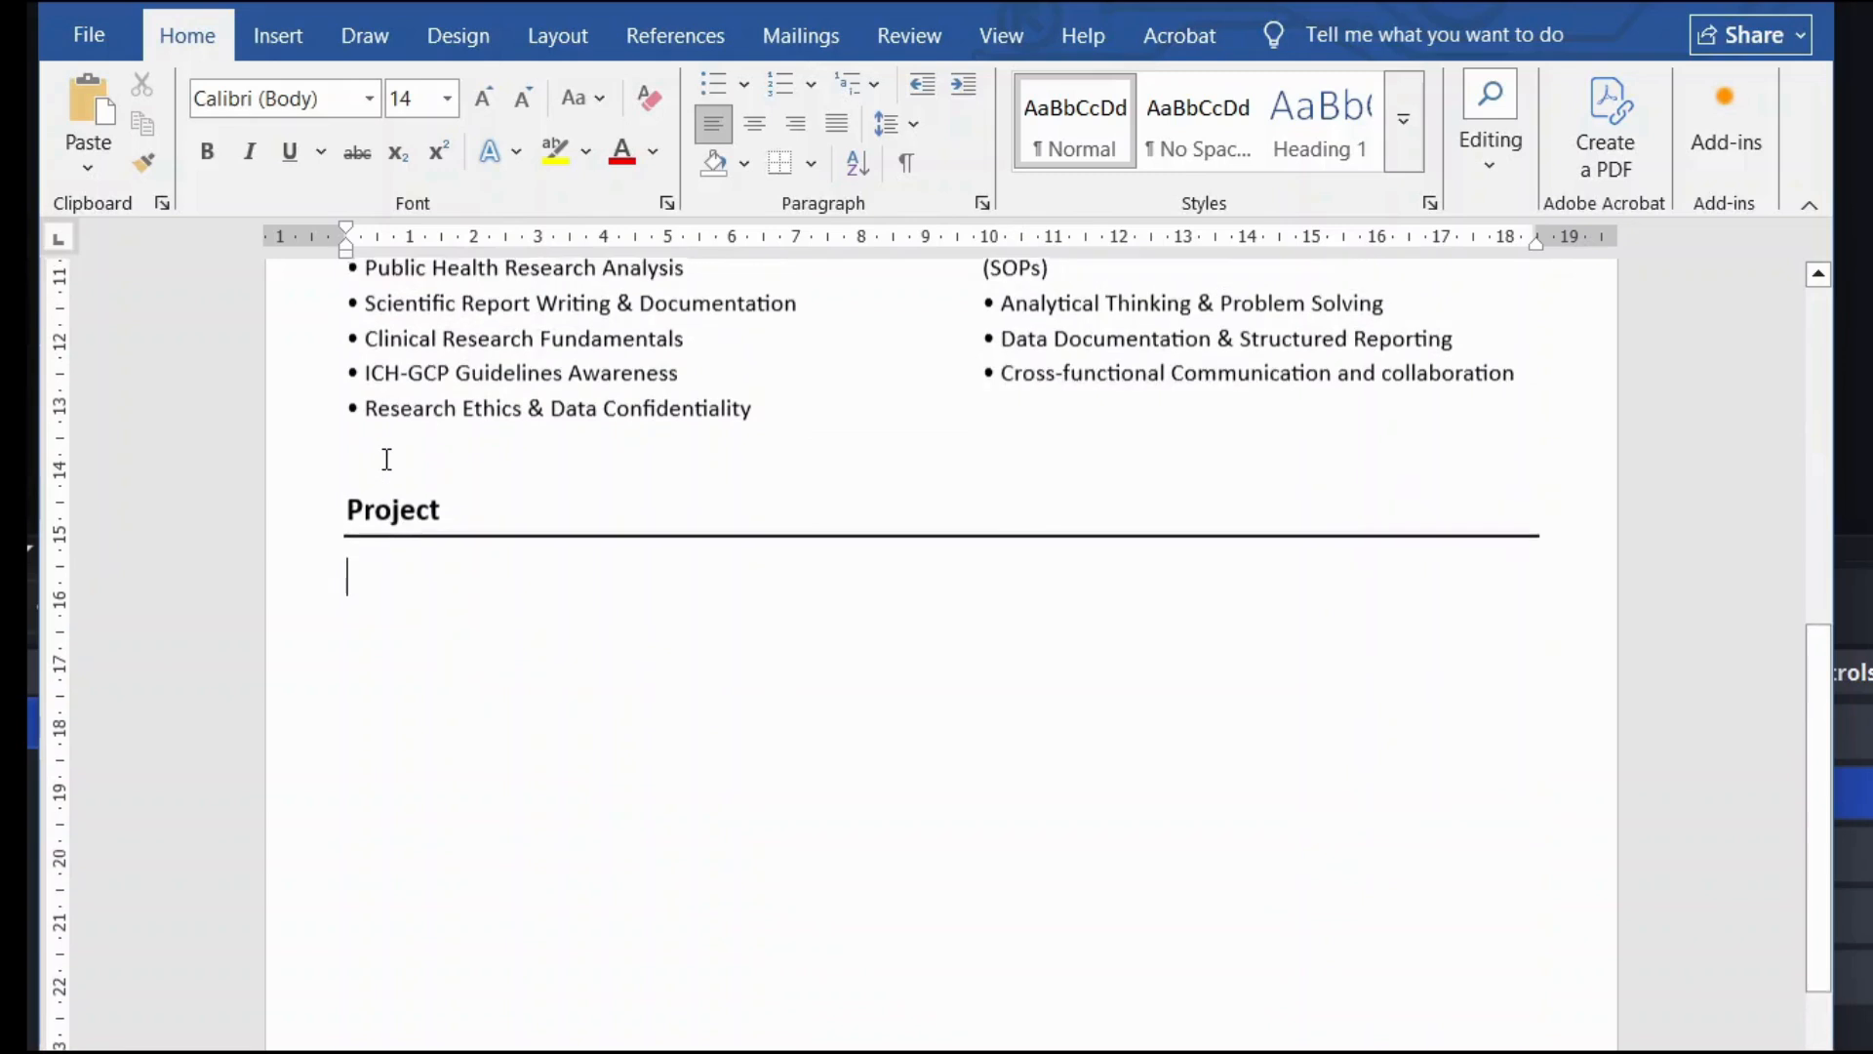
{"action": "scroll", "coordinate": [381, 582], "scroll_direction": "down", "scroll_amount": 4}
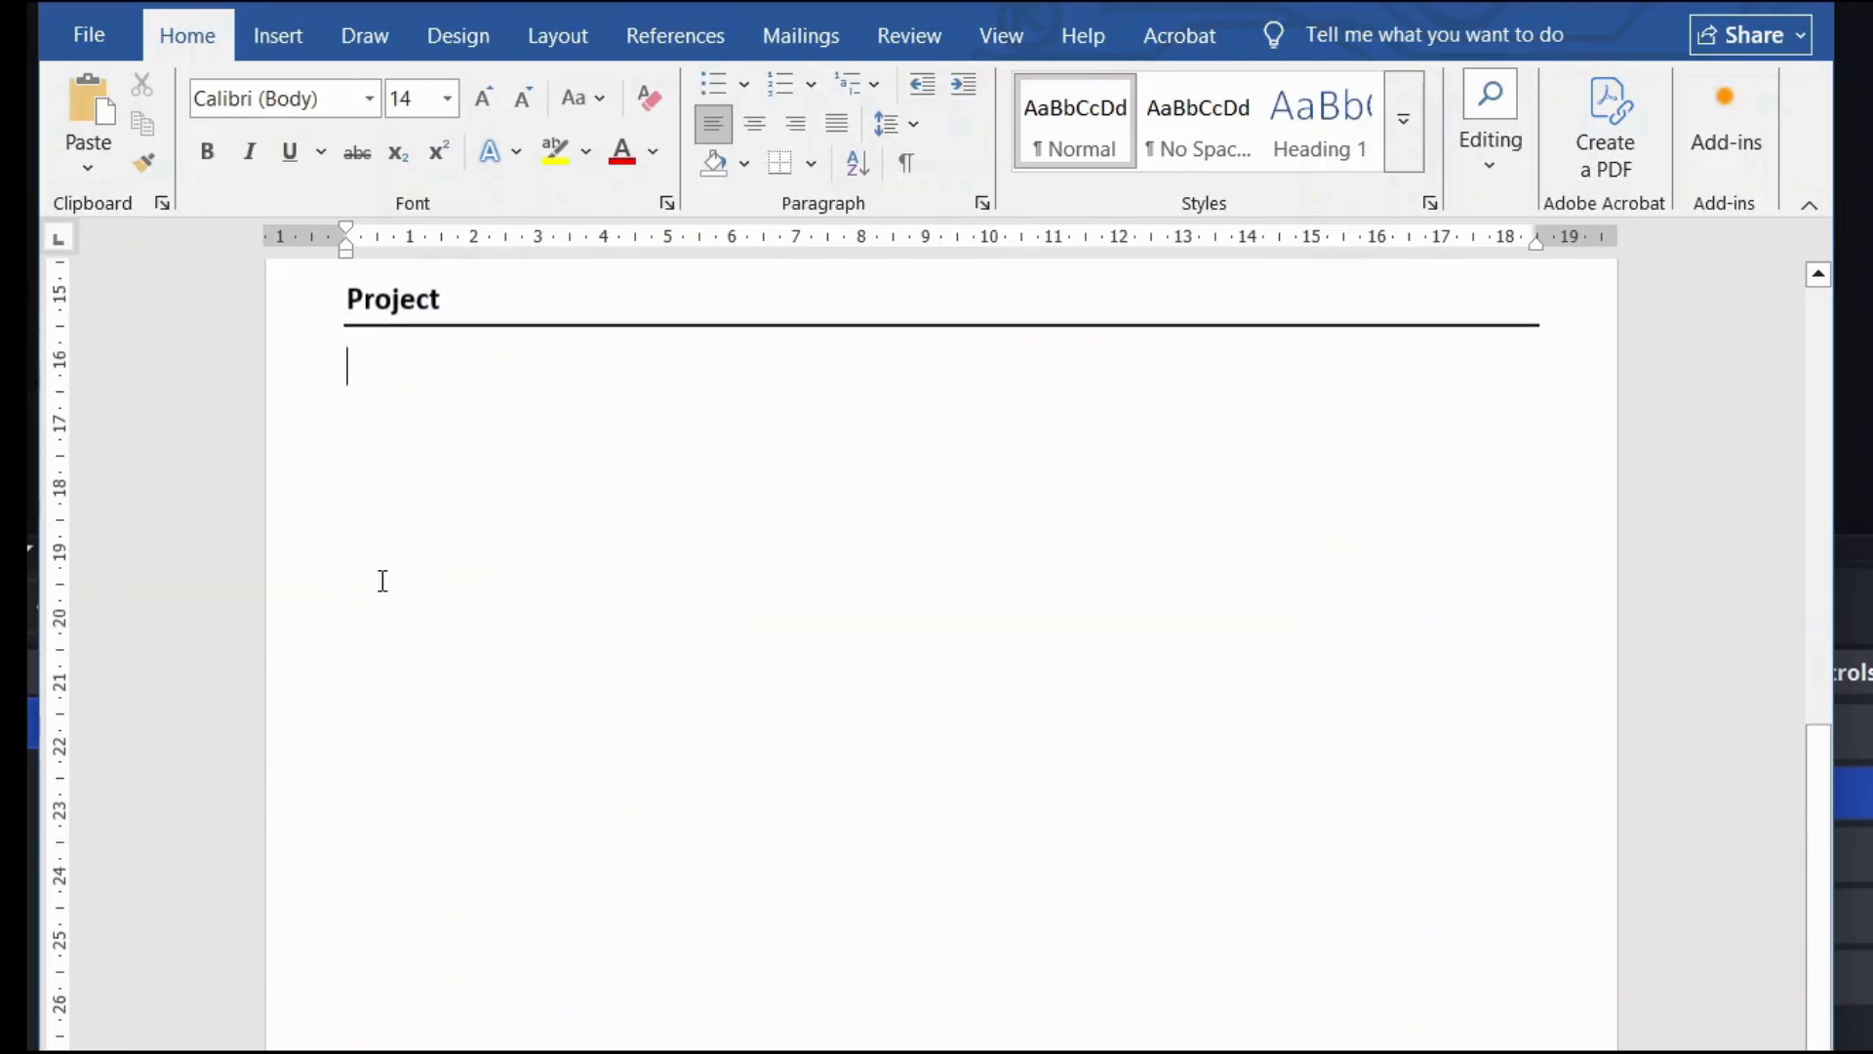
{"action": "scroll", "coordinate": [420, 490], "scroll_direction": "up", "scroll_amount": 1}
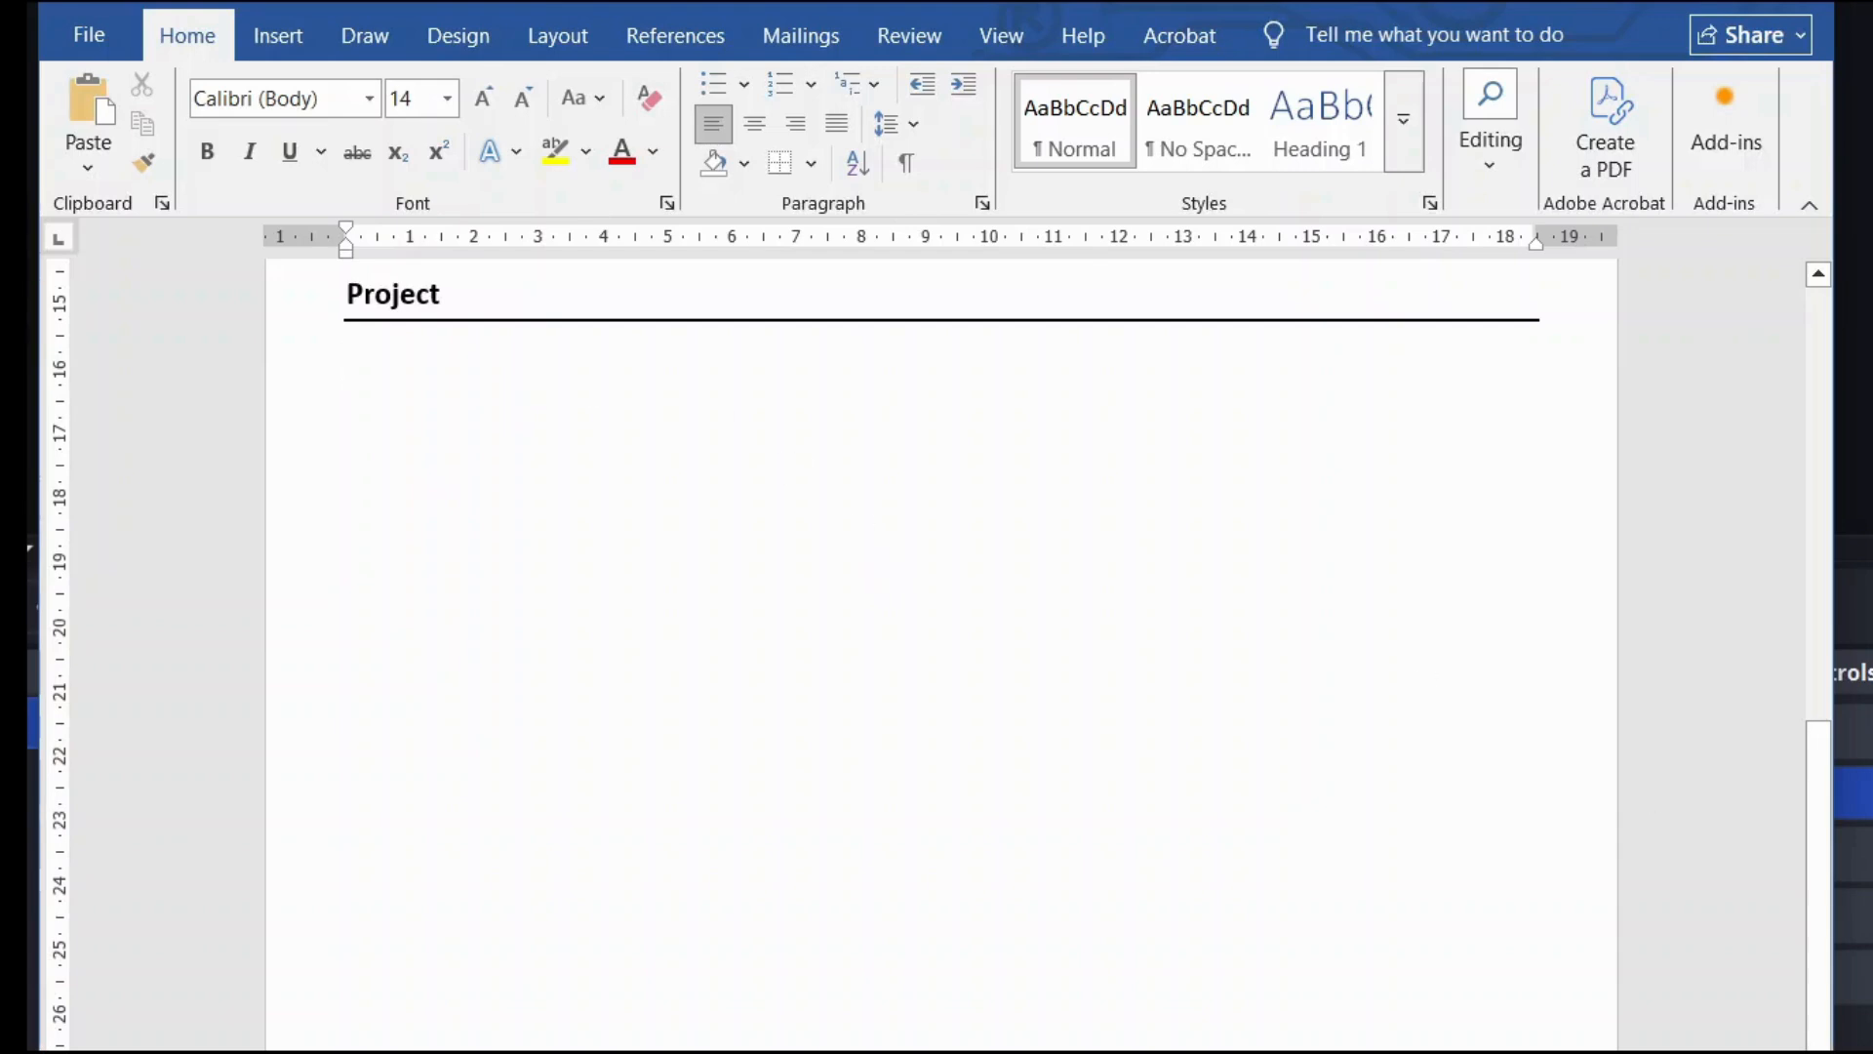
{"action": "type", "text": "M.Sc. Research Project – Public Health Research Study Survey on Awareness & Attitude Toward COVID-19 (2021 – 2022) \"Designed and conducted a structured research survey involving 153 participants, including participant recruitment, questionnaire administration, informed interaction, and systematic data documentation, with 82.4% indicating positive attitude towards vaccine and knowledge of safety measures and 54% respondents showed positive attitude towards testing themselves against COVID-19 —demonstrating impactful public health engagement.\" Survey assessing public vaccine perception and safety attitudes. Transformed raw data into evidence-based insights, demonstrating clear data interpretation and reporting skills."}
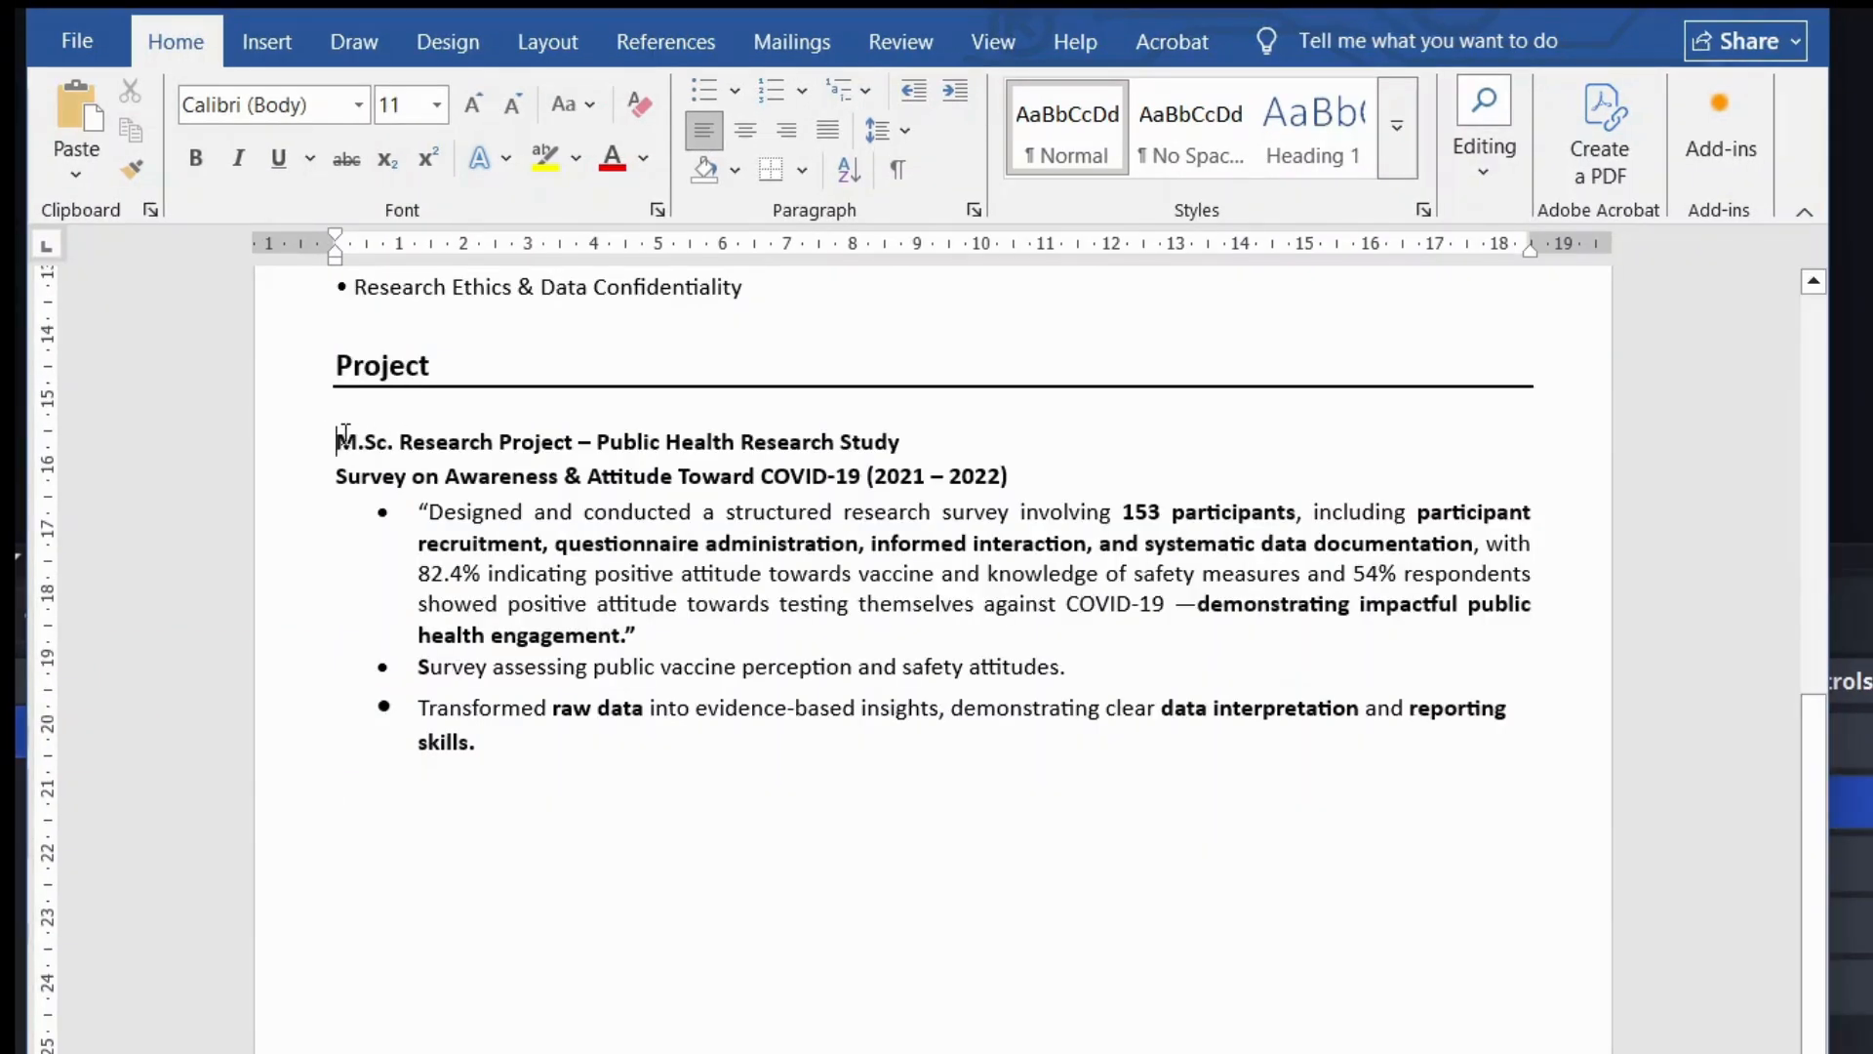
Step: Check bolded phrases in the survey bullets: 153 participants, evidence-based insights, clear data interpretation
{"action": "left_click_drag", "start_coordinate": [335, 441], "coordinate": [1126, 449]}
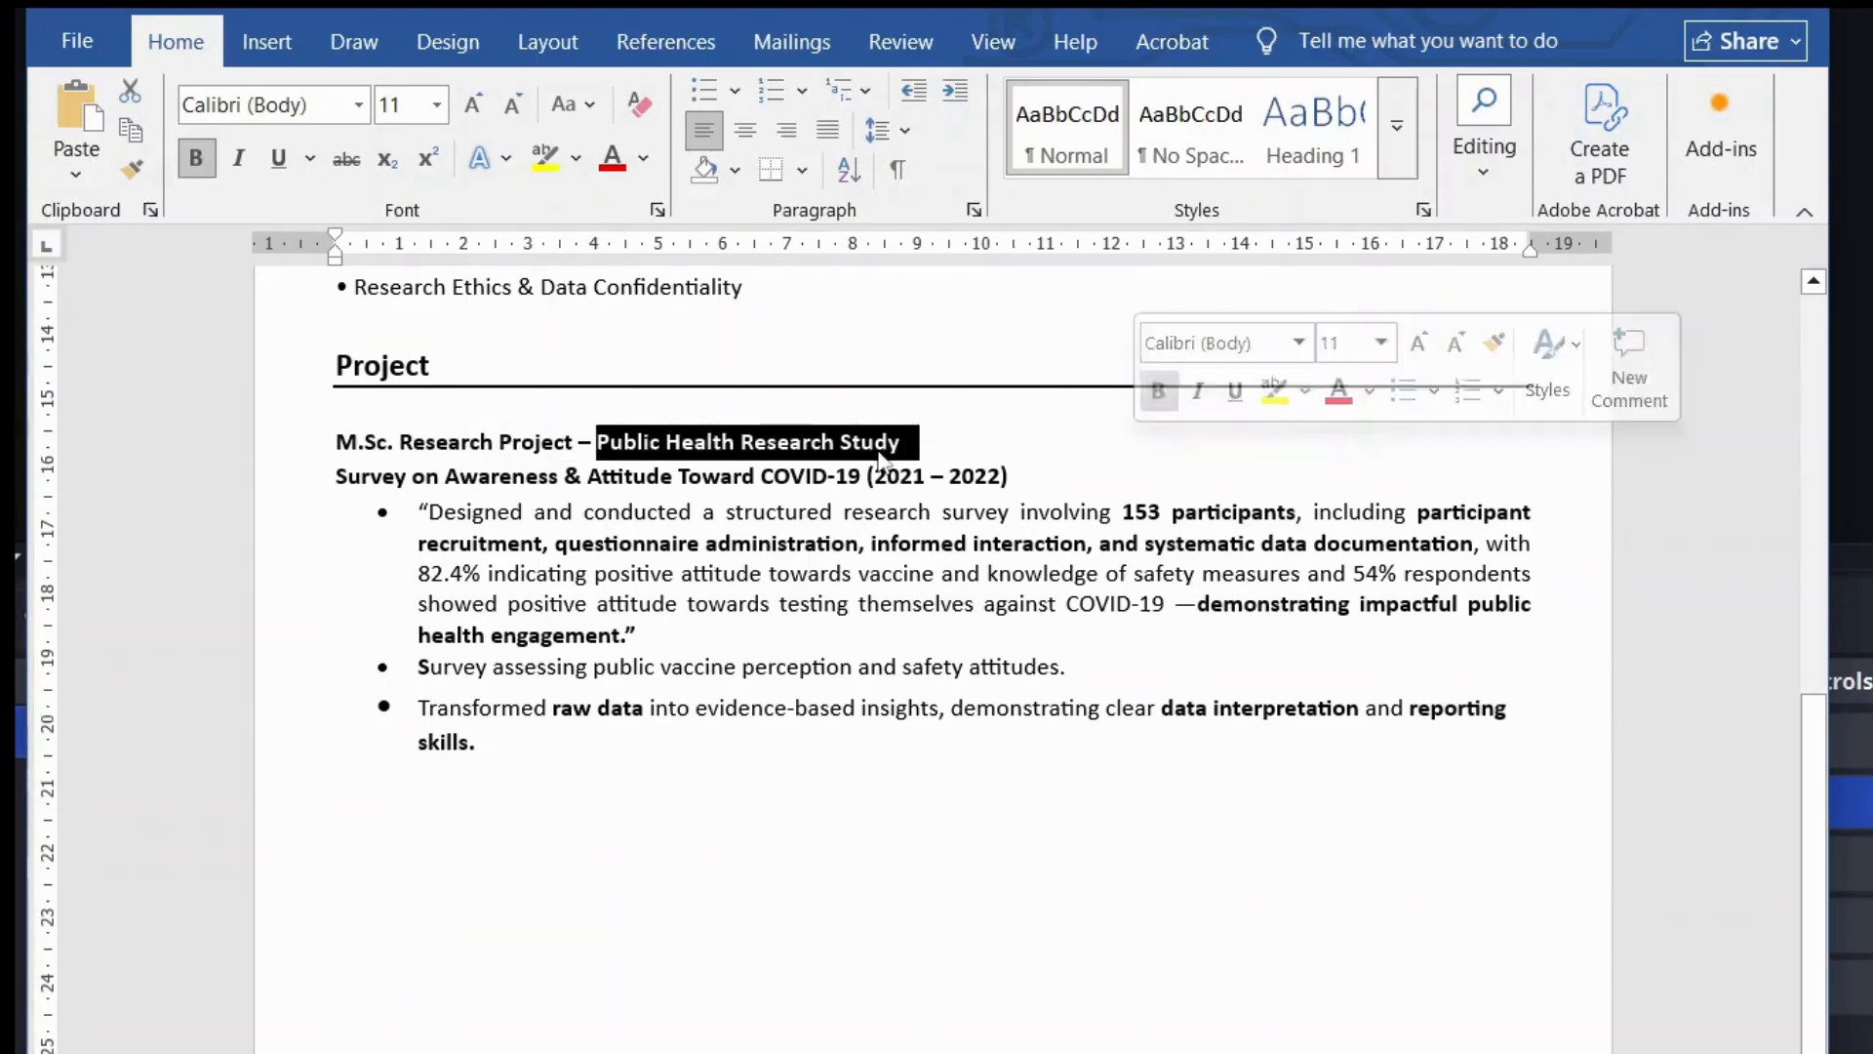
{"action": "left_click", "coordinate": [310, 482]}
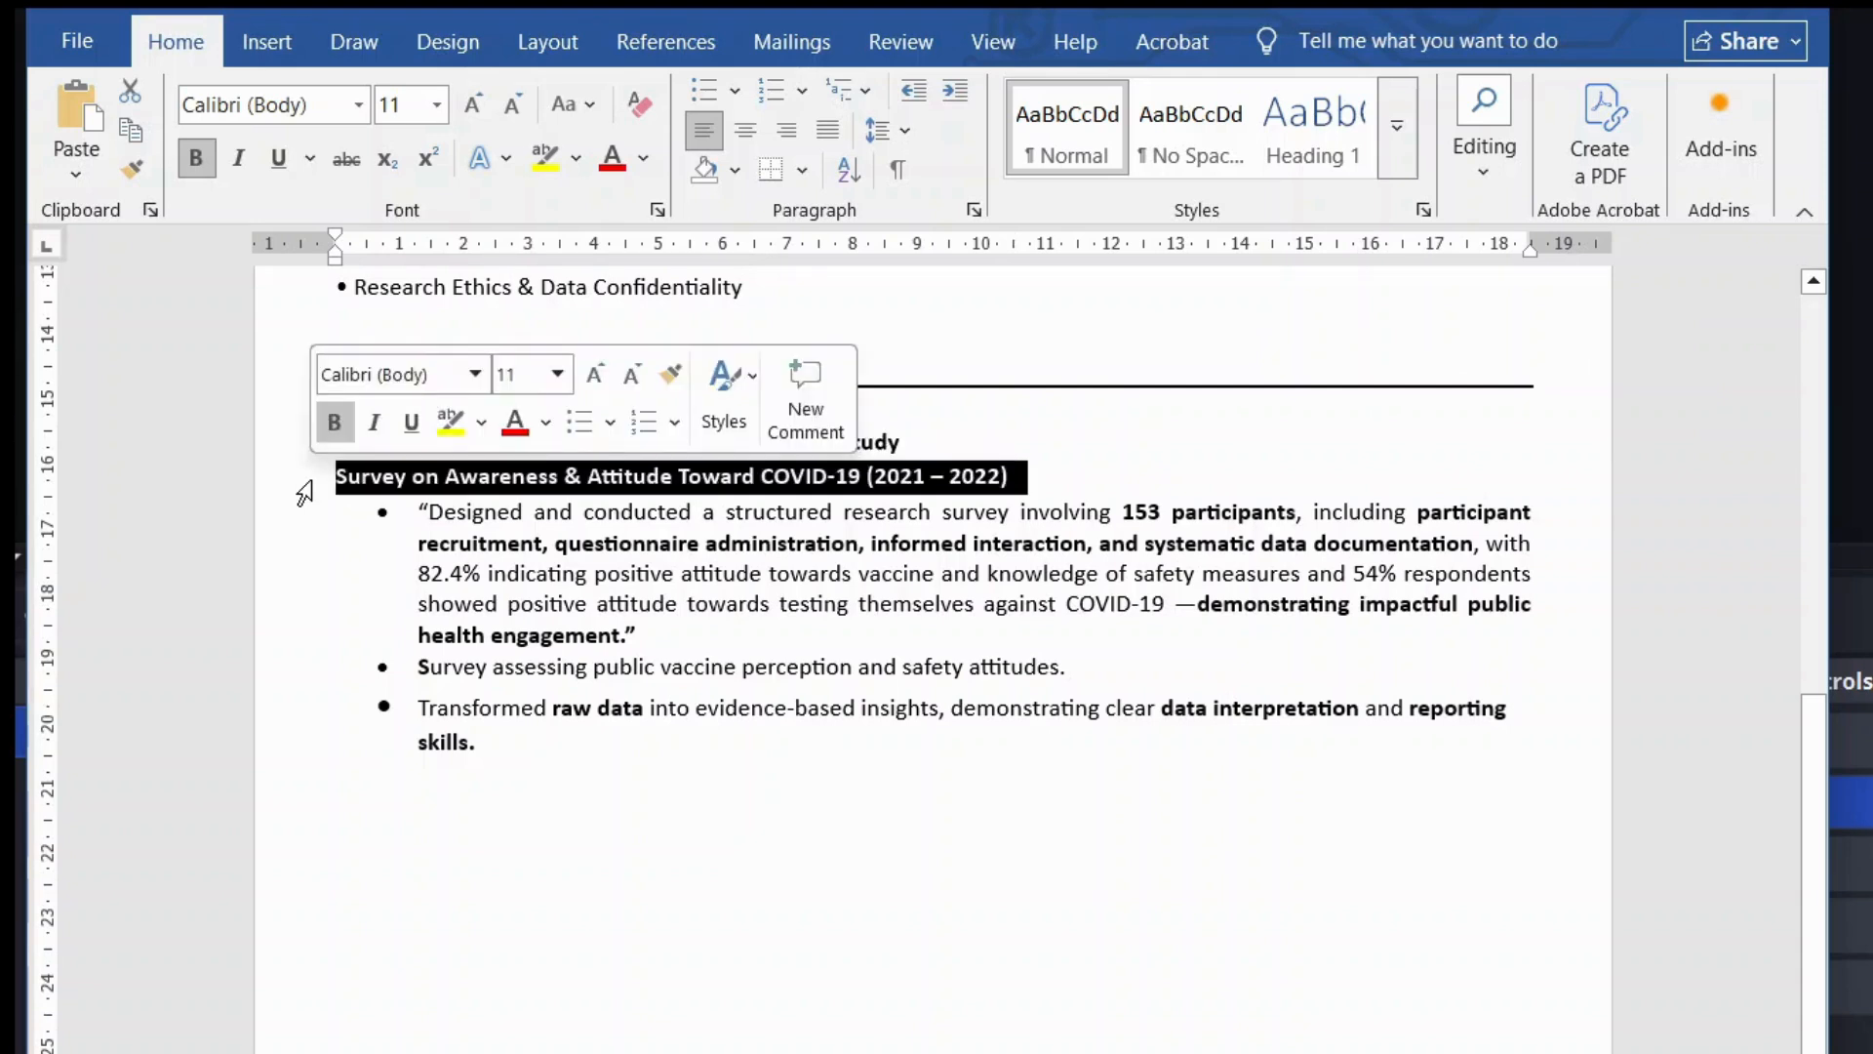
{"action": "left_click", "coordinate": [314, 522]}
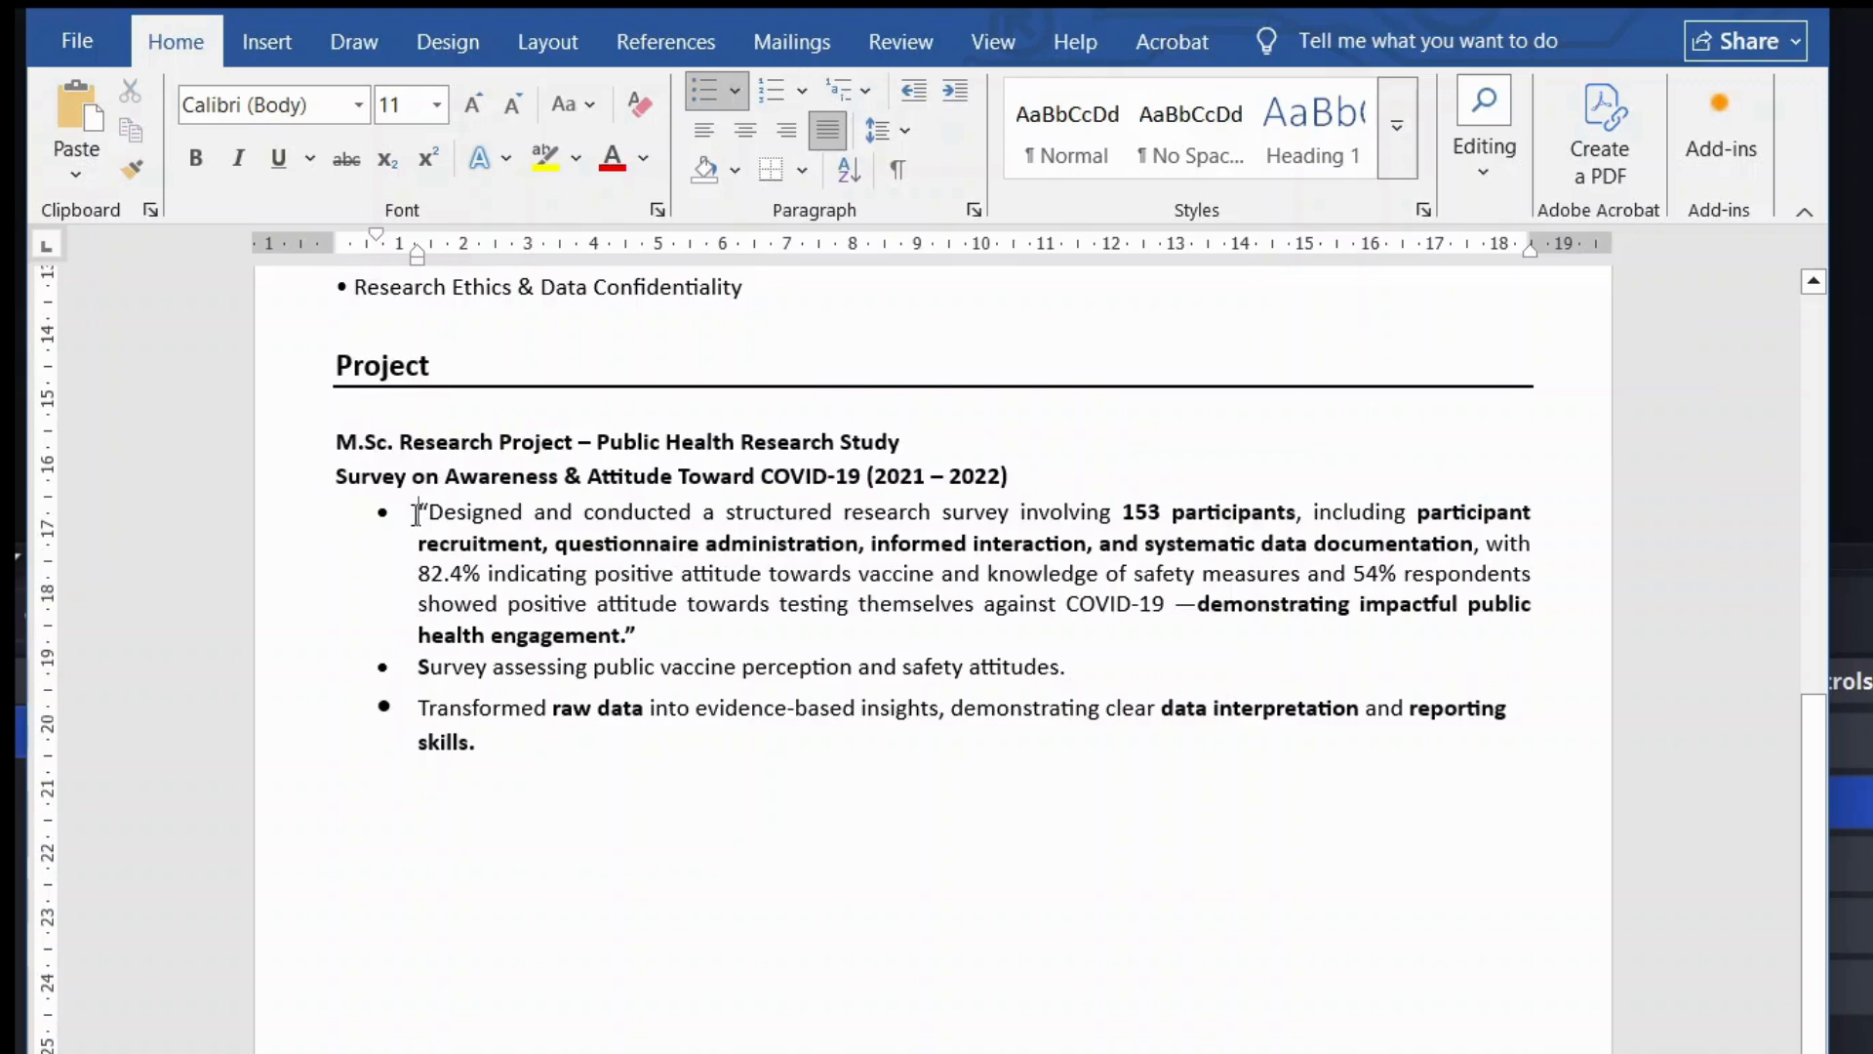
{"action": "left_click_drag", "start_coordinate": [1122, 512], "coordinate": [1296, 514]}
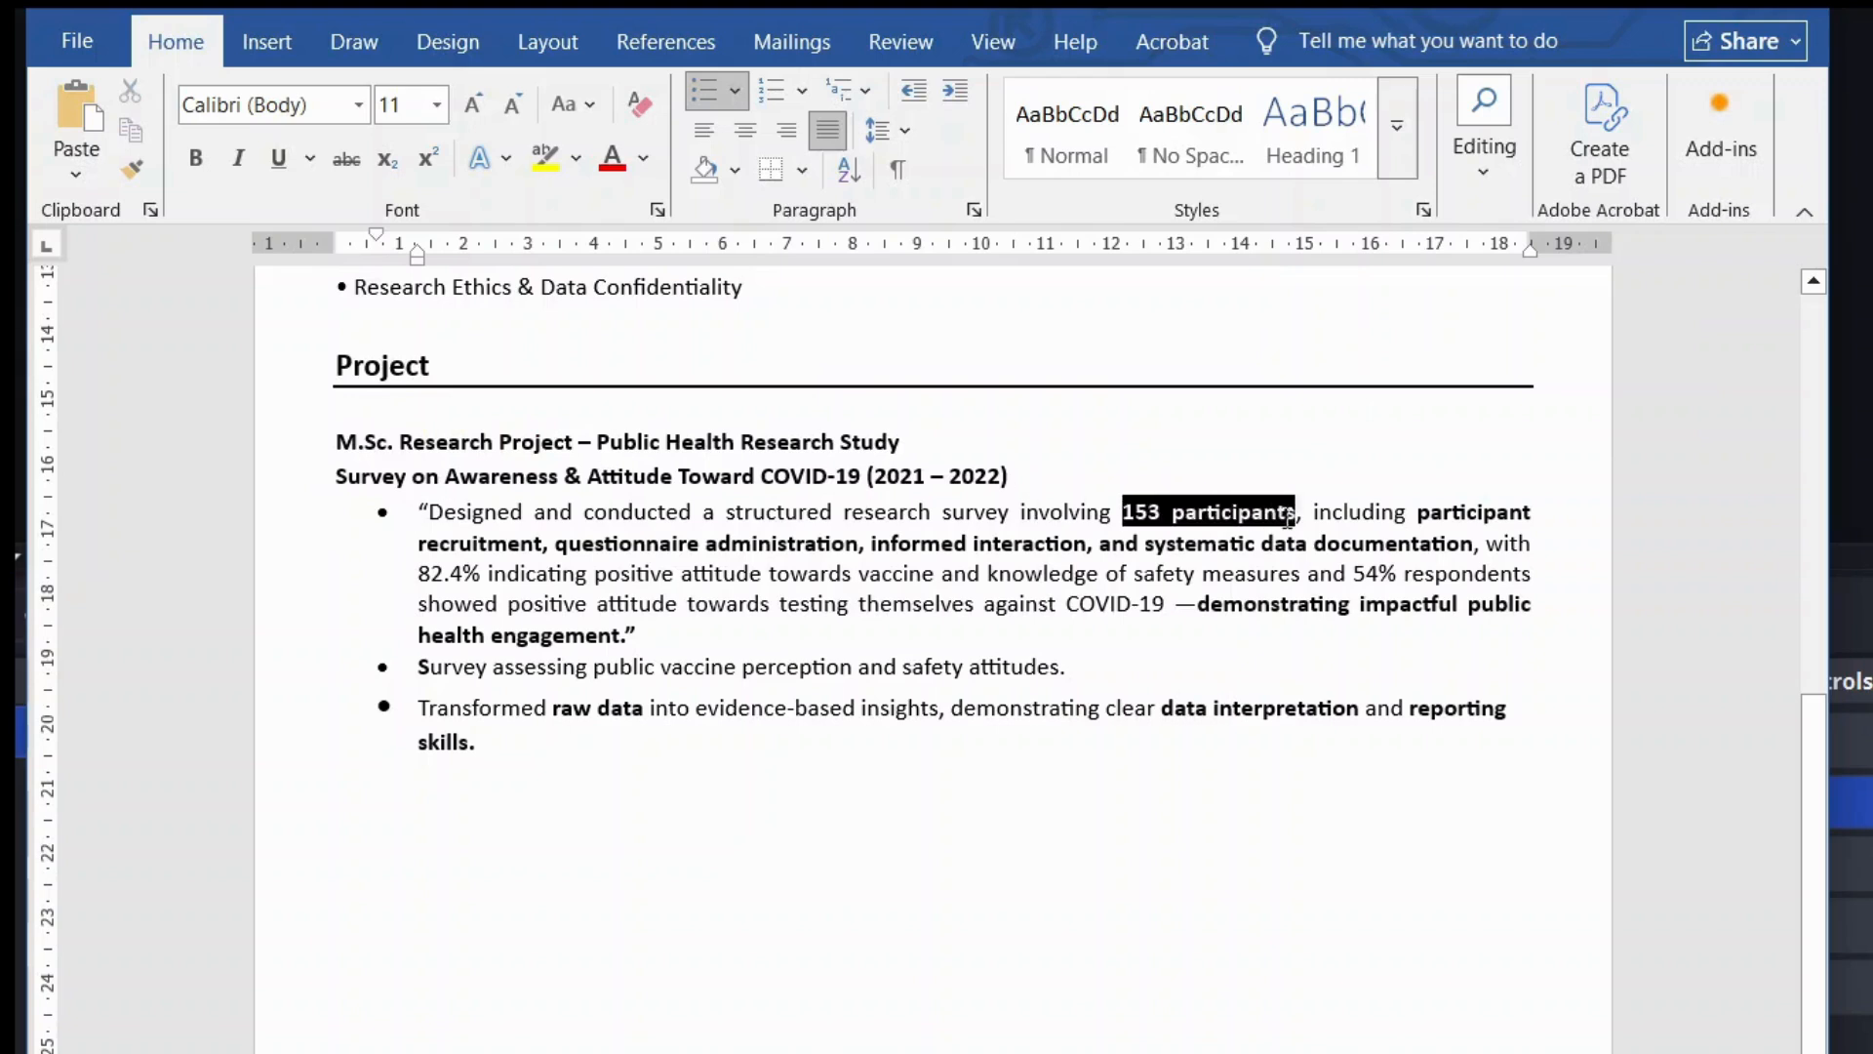
{"action": "left_click", "coordinate": [1113, 582]}
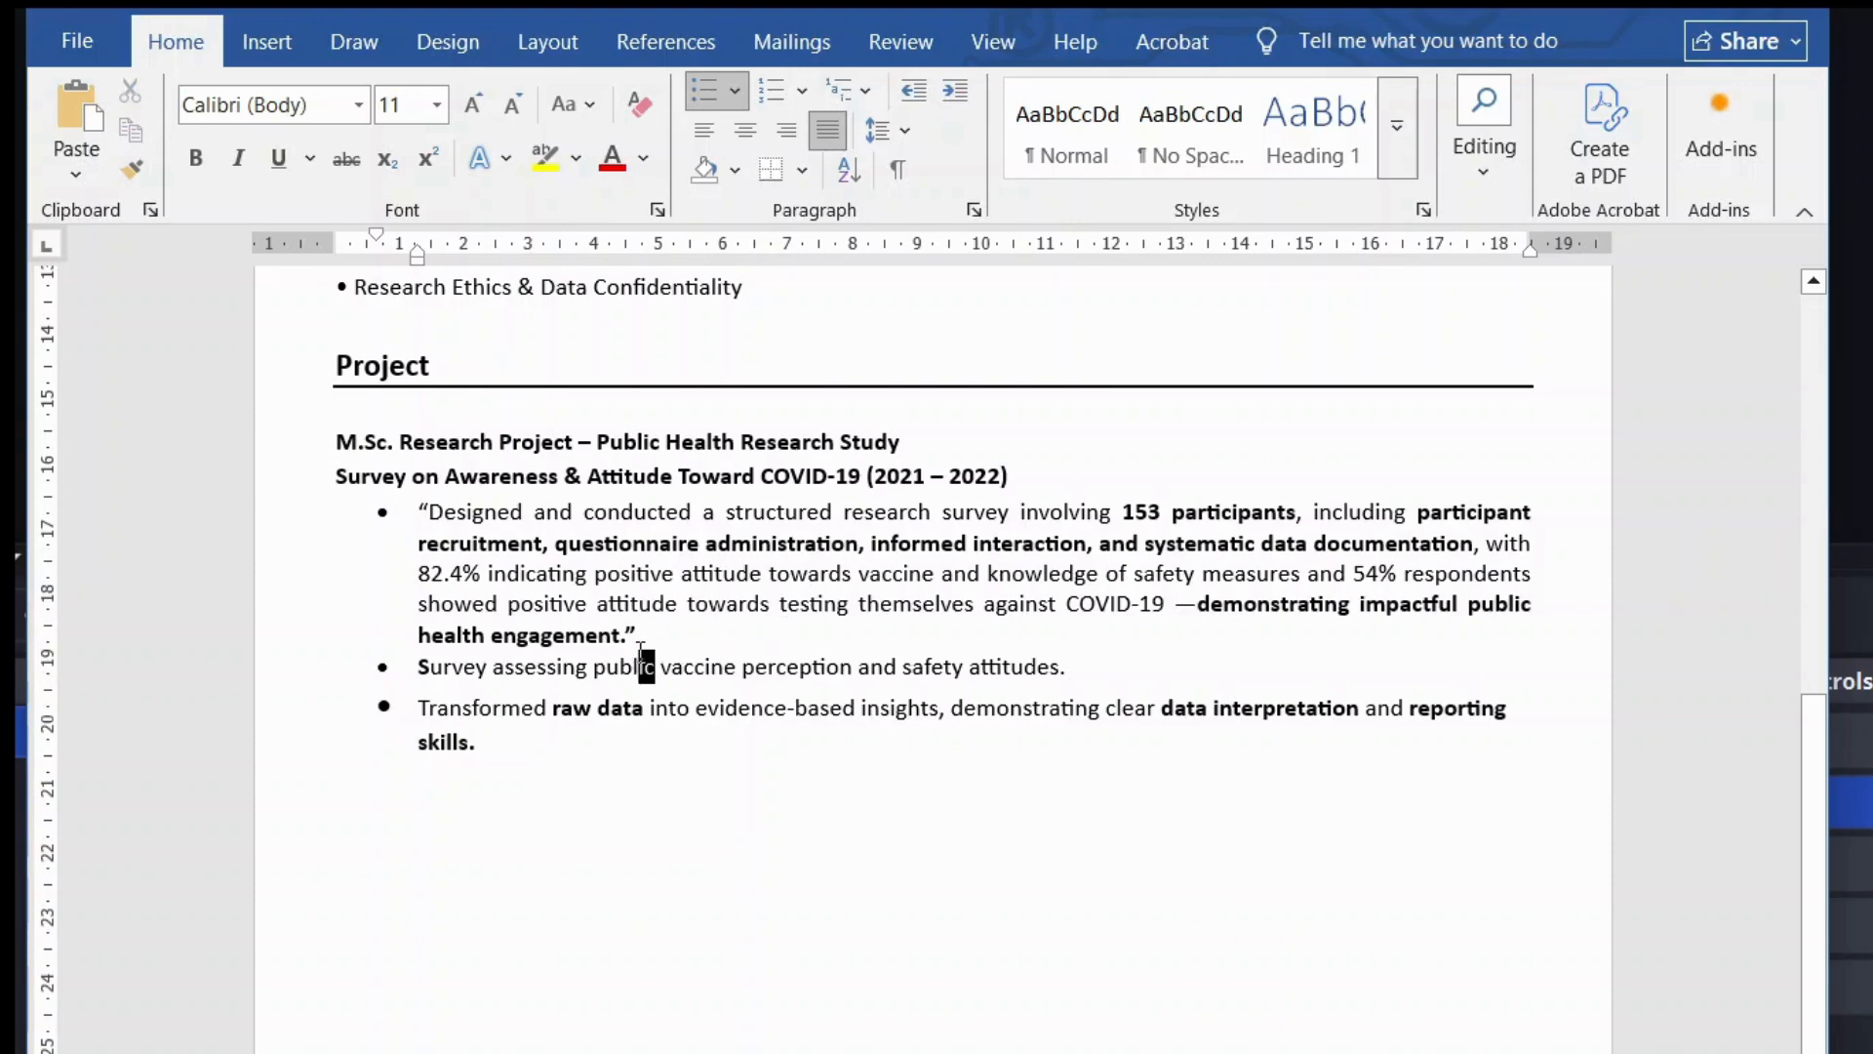
{"action": "left_click_drag", "start_coordinate": [639, 666], "coordinate": [656, 667]}
{"action": "left_click", "coordinate": [676, 649]}
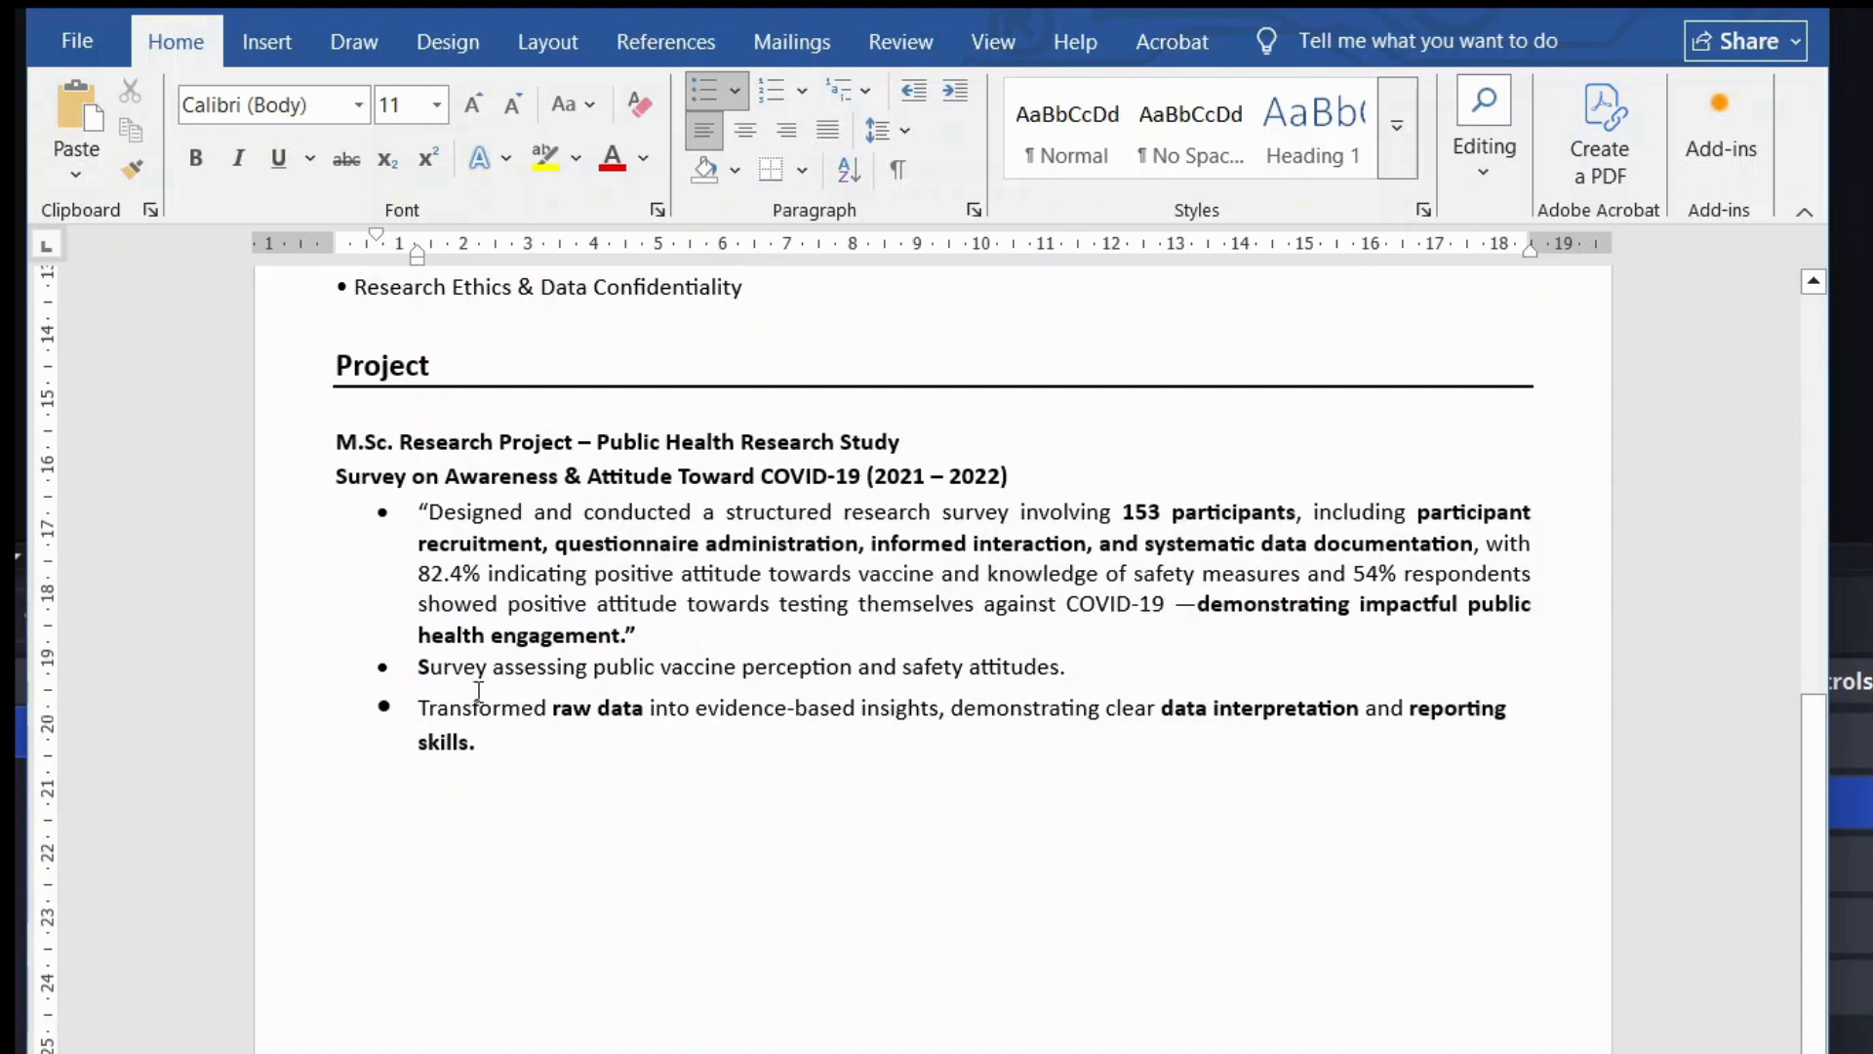
{"action": "left_click_drag", "start_coordinate": [453, 708], "coordinate": [612, 709]}
{"action": "left_click_drag", "start_coordinate": [705, 717], "coordinate": [894, 726]}
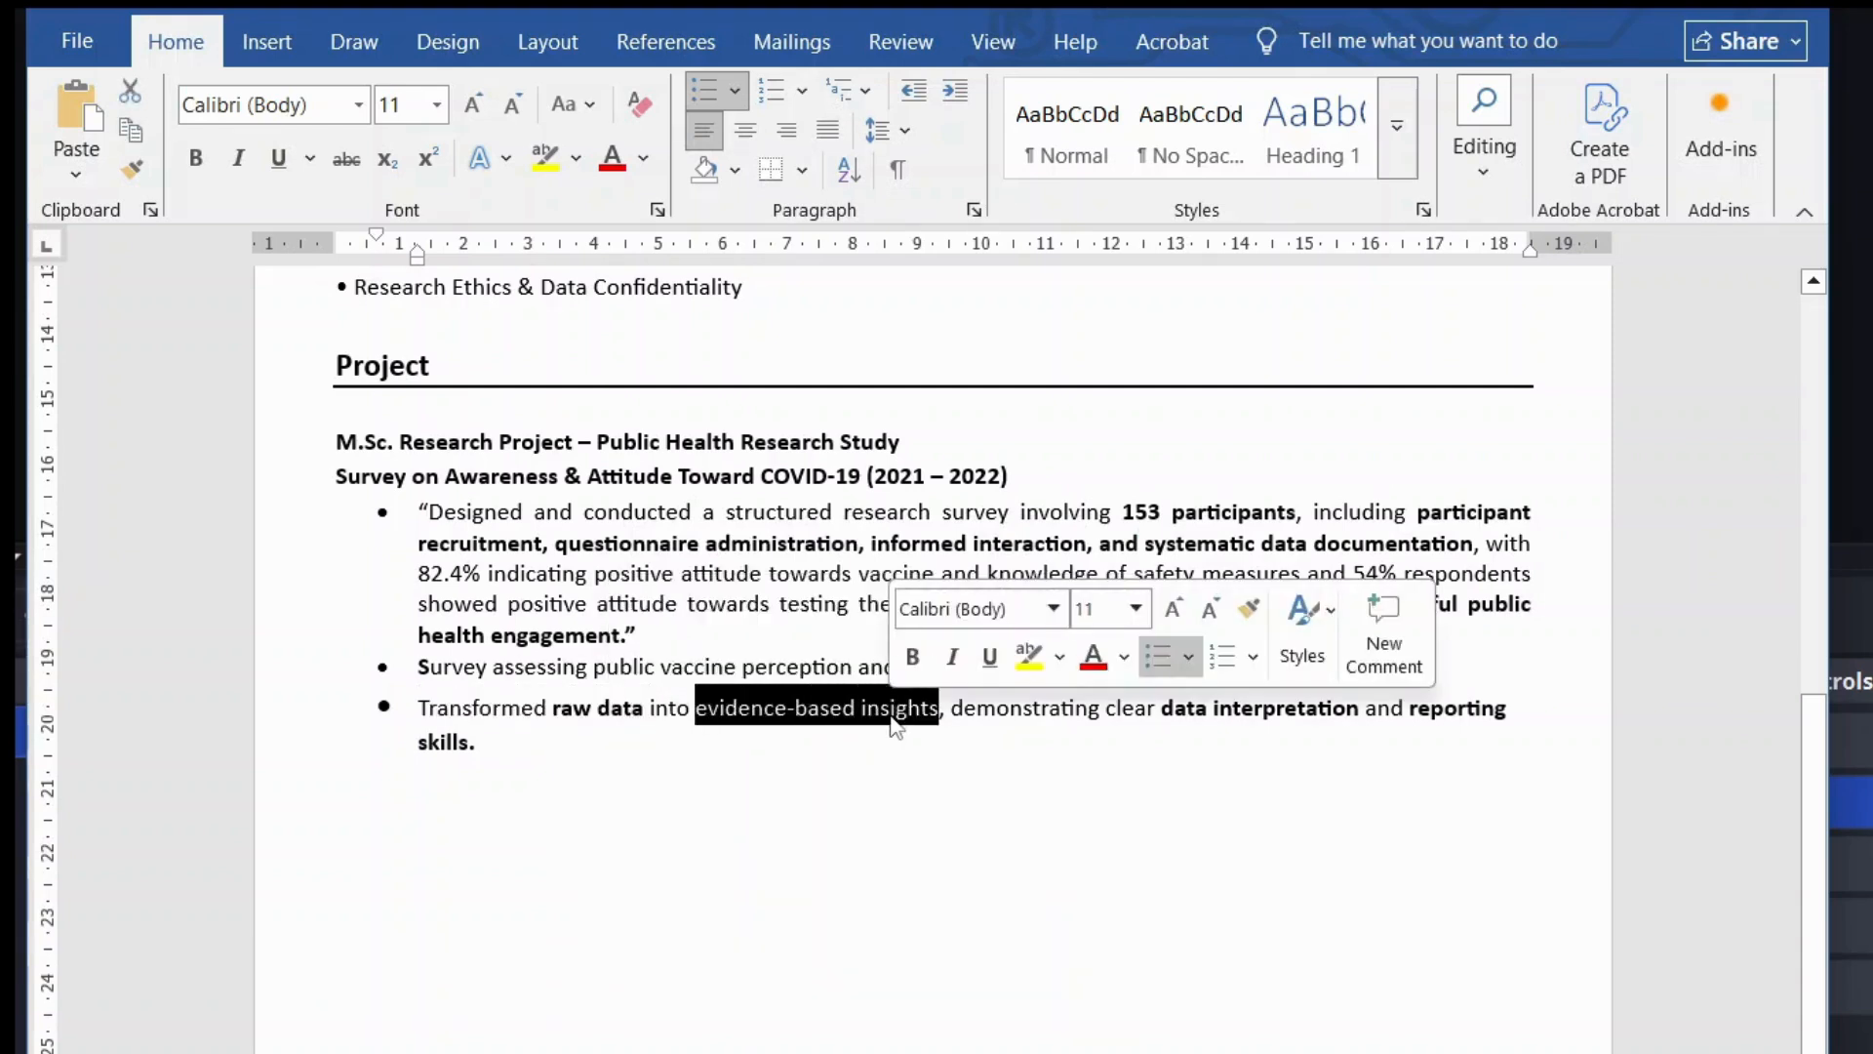
{"action": "left_click", "coordinate": [894, 724]}
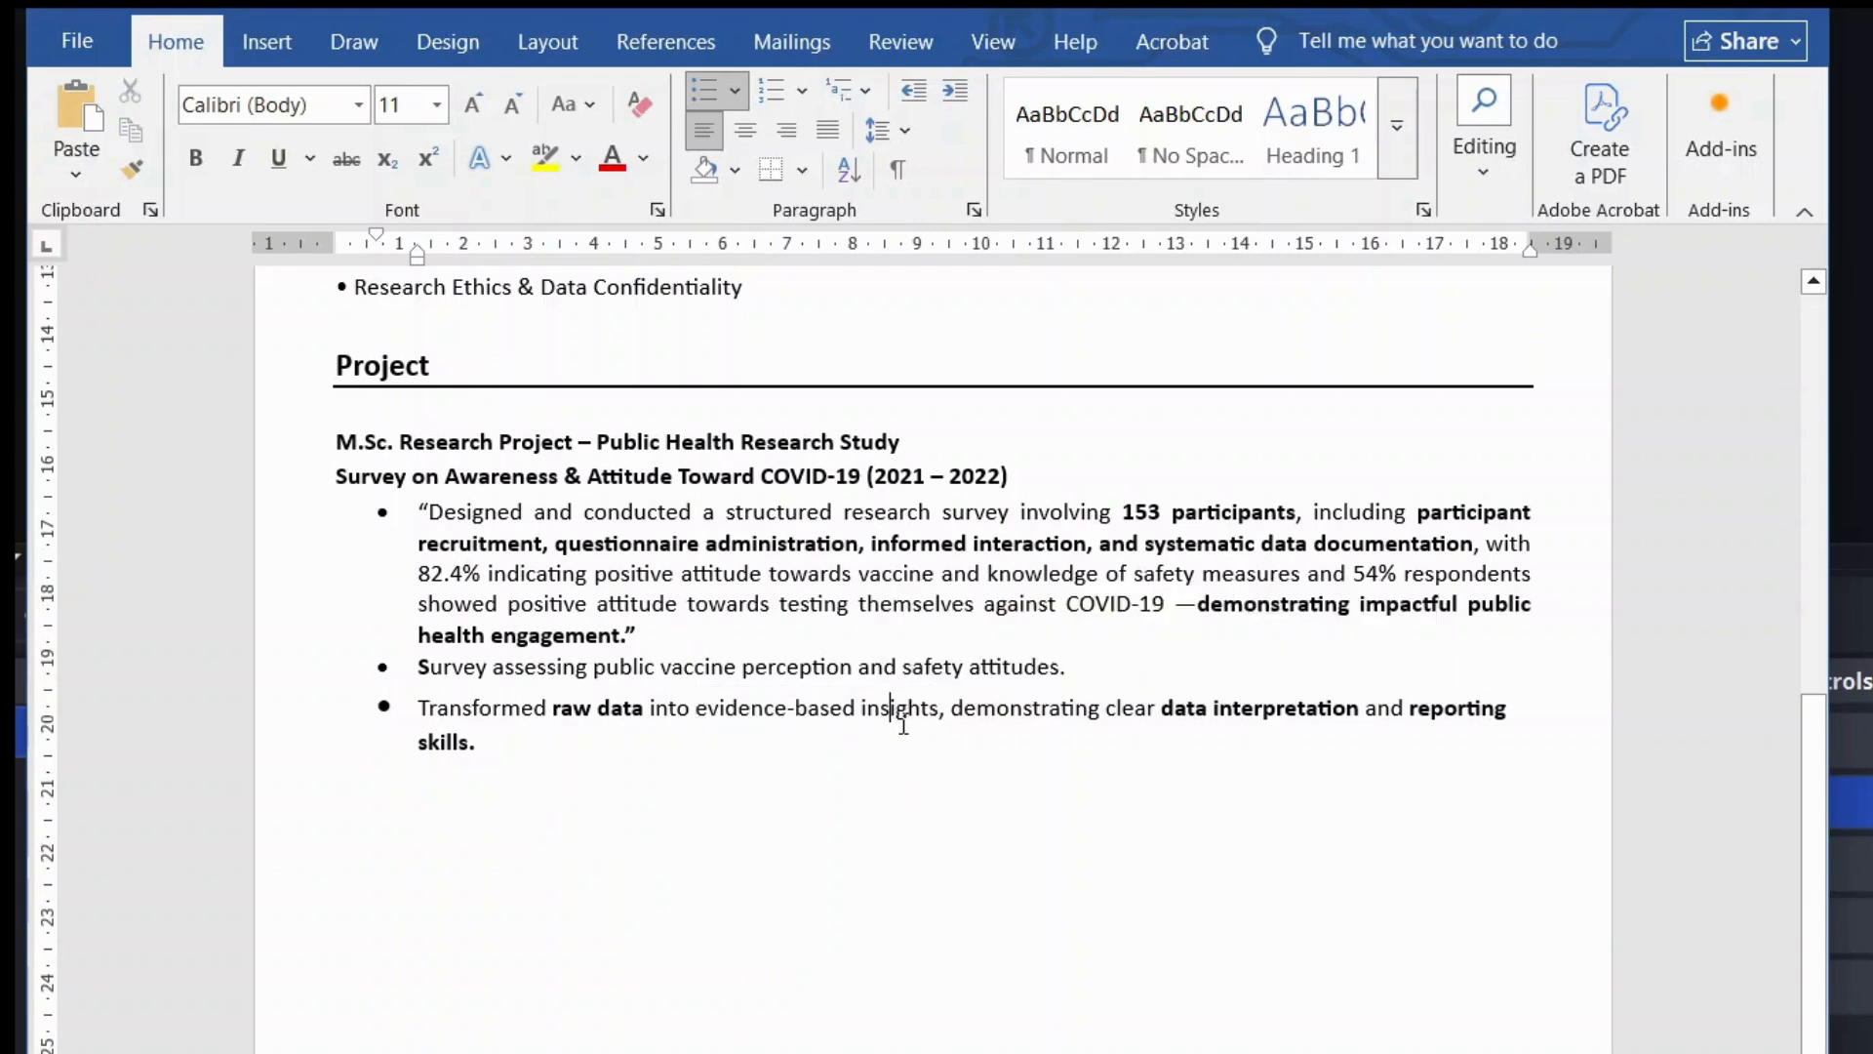
{"action": "left_click_drag", "start_coordinate": [1157, 710], "coordinate": [1294, 710]}
{"action": "left_click", "coordinate": [1286, 709]}
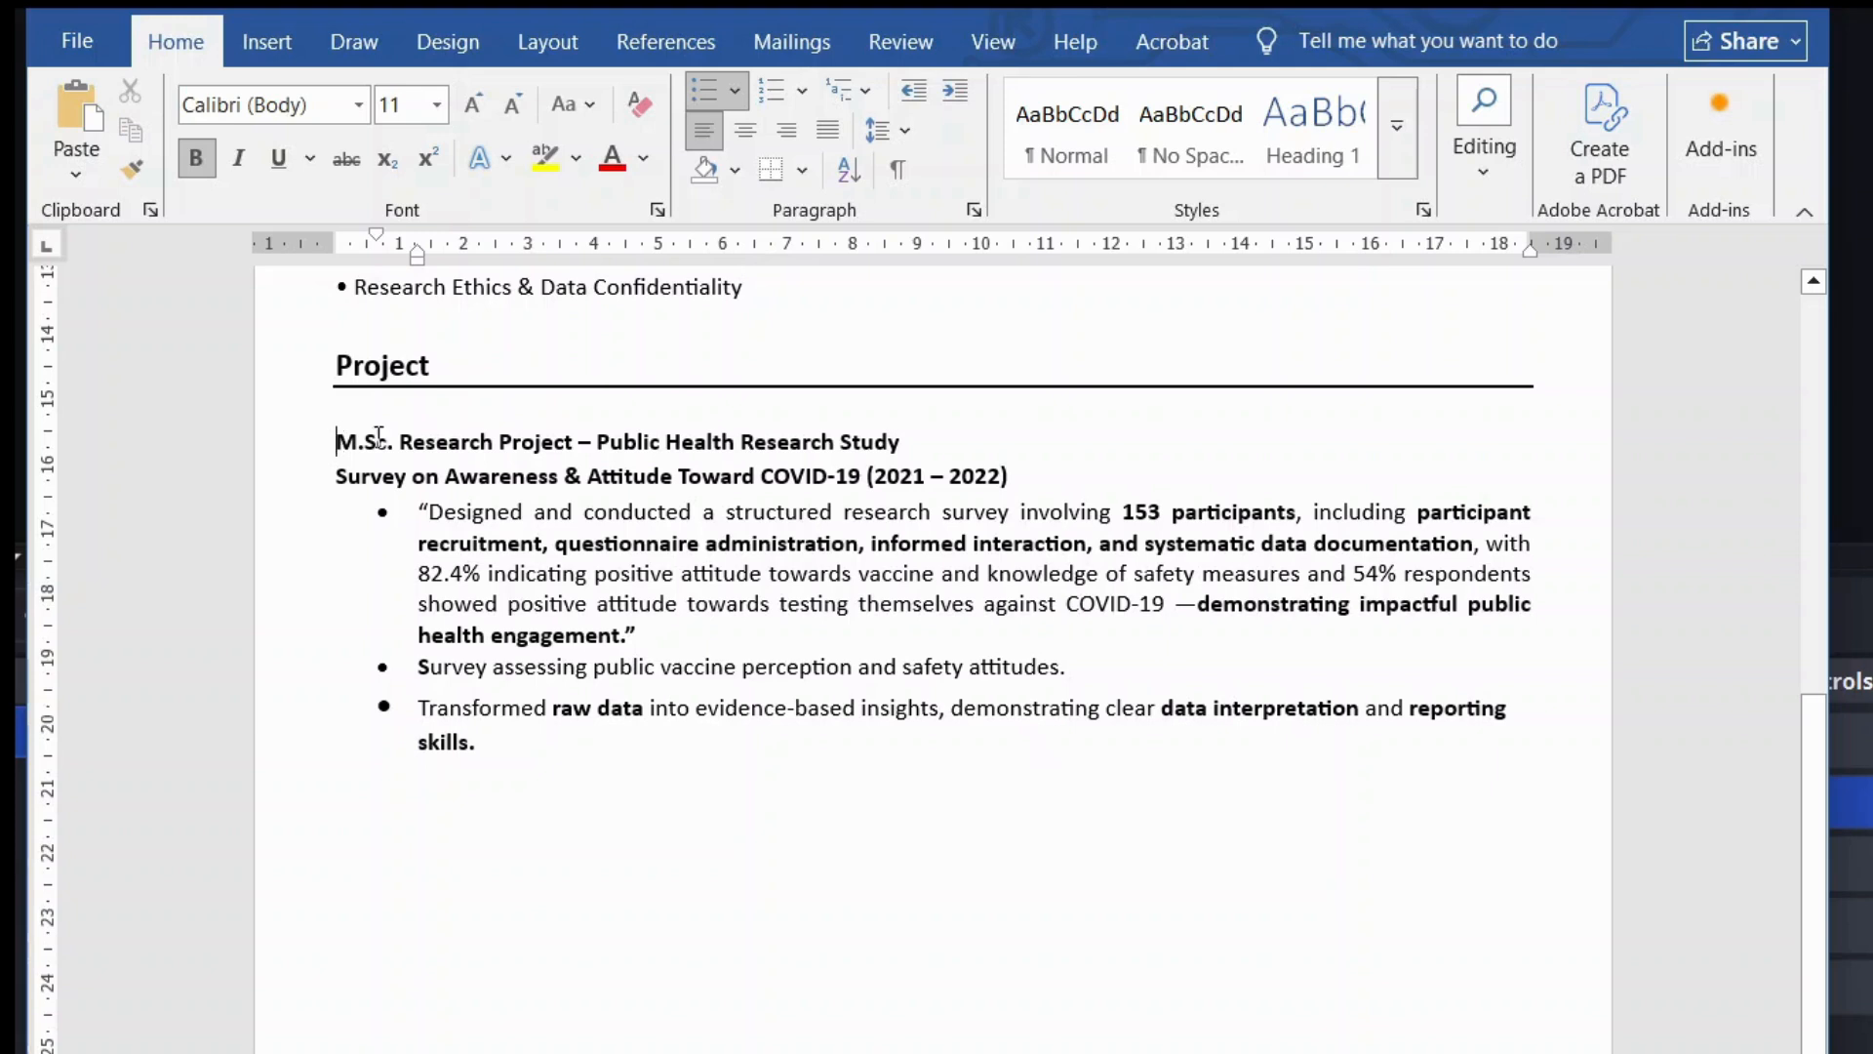
Step: Recheck the M.Sc. Research Project title and bullets, then add a plain line after the last bullet
{"action": "left_click_drag", "start_coordinate": [336, 442], "coordinate": [550, 432]}
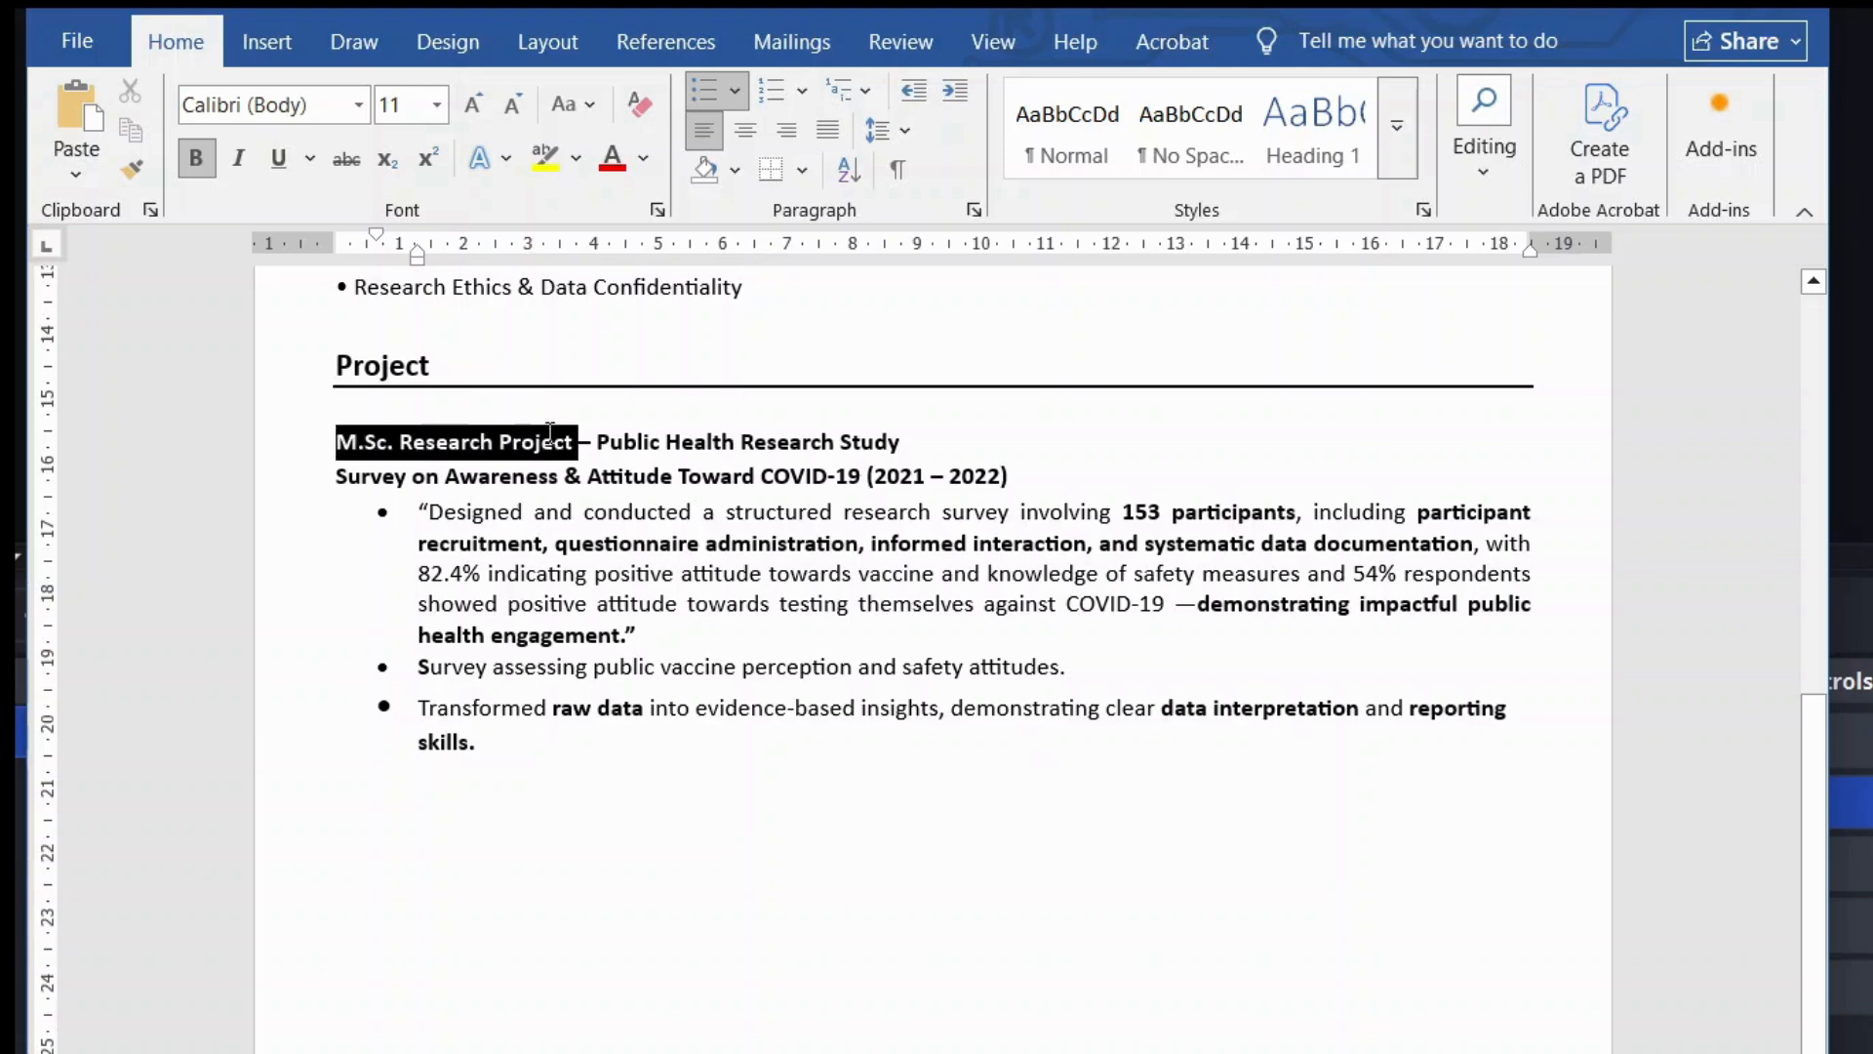
{"action": "left_click", "coordinate": [392, 456]}
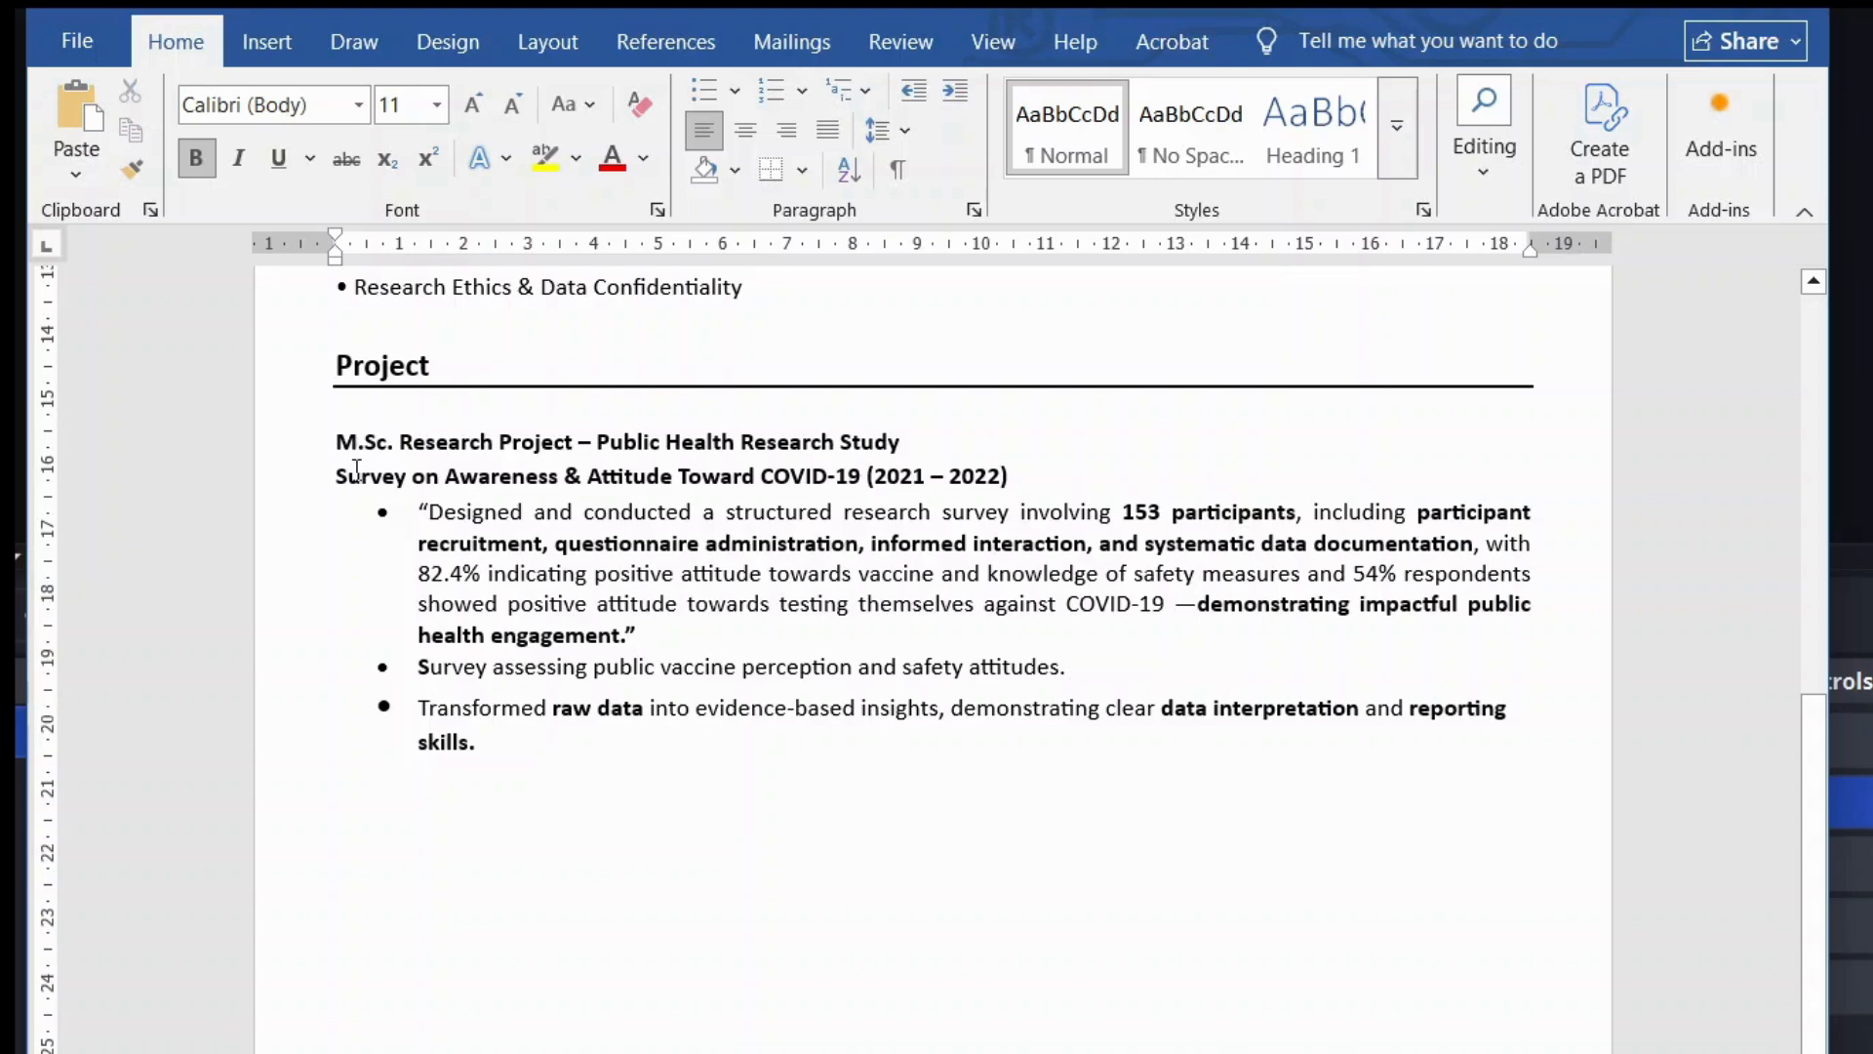
{"action": "left_click_drag", "start_coordinate": [357, 475], "coordinate": [1029, 471]}
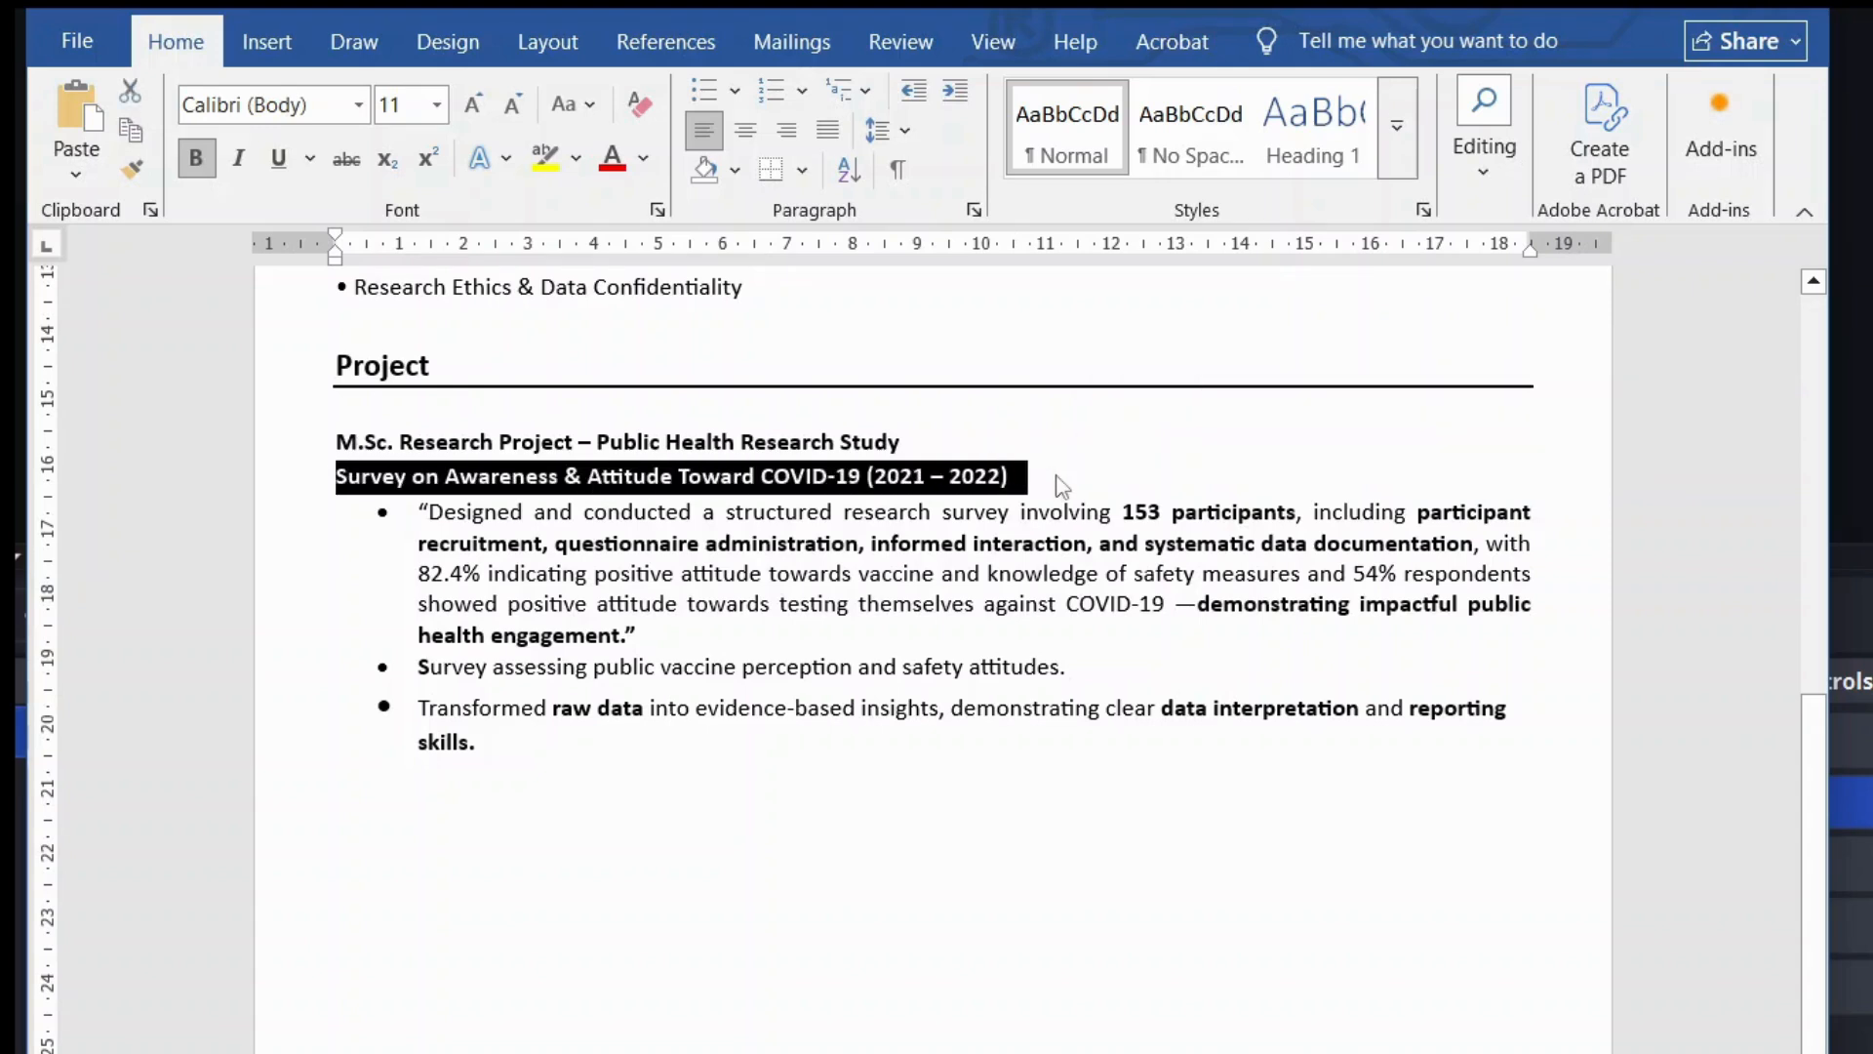
{"action": "left_click", "coordinate": [1062, 484]}
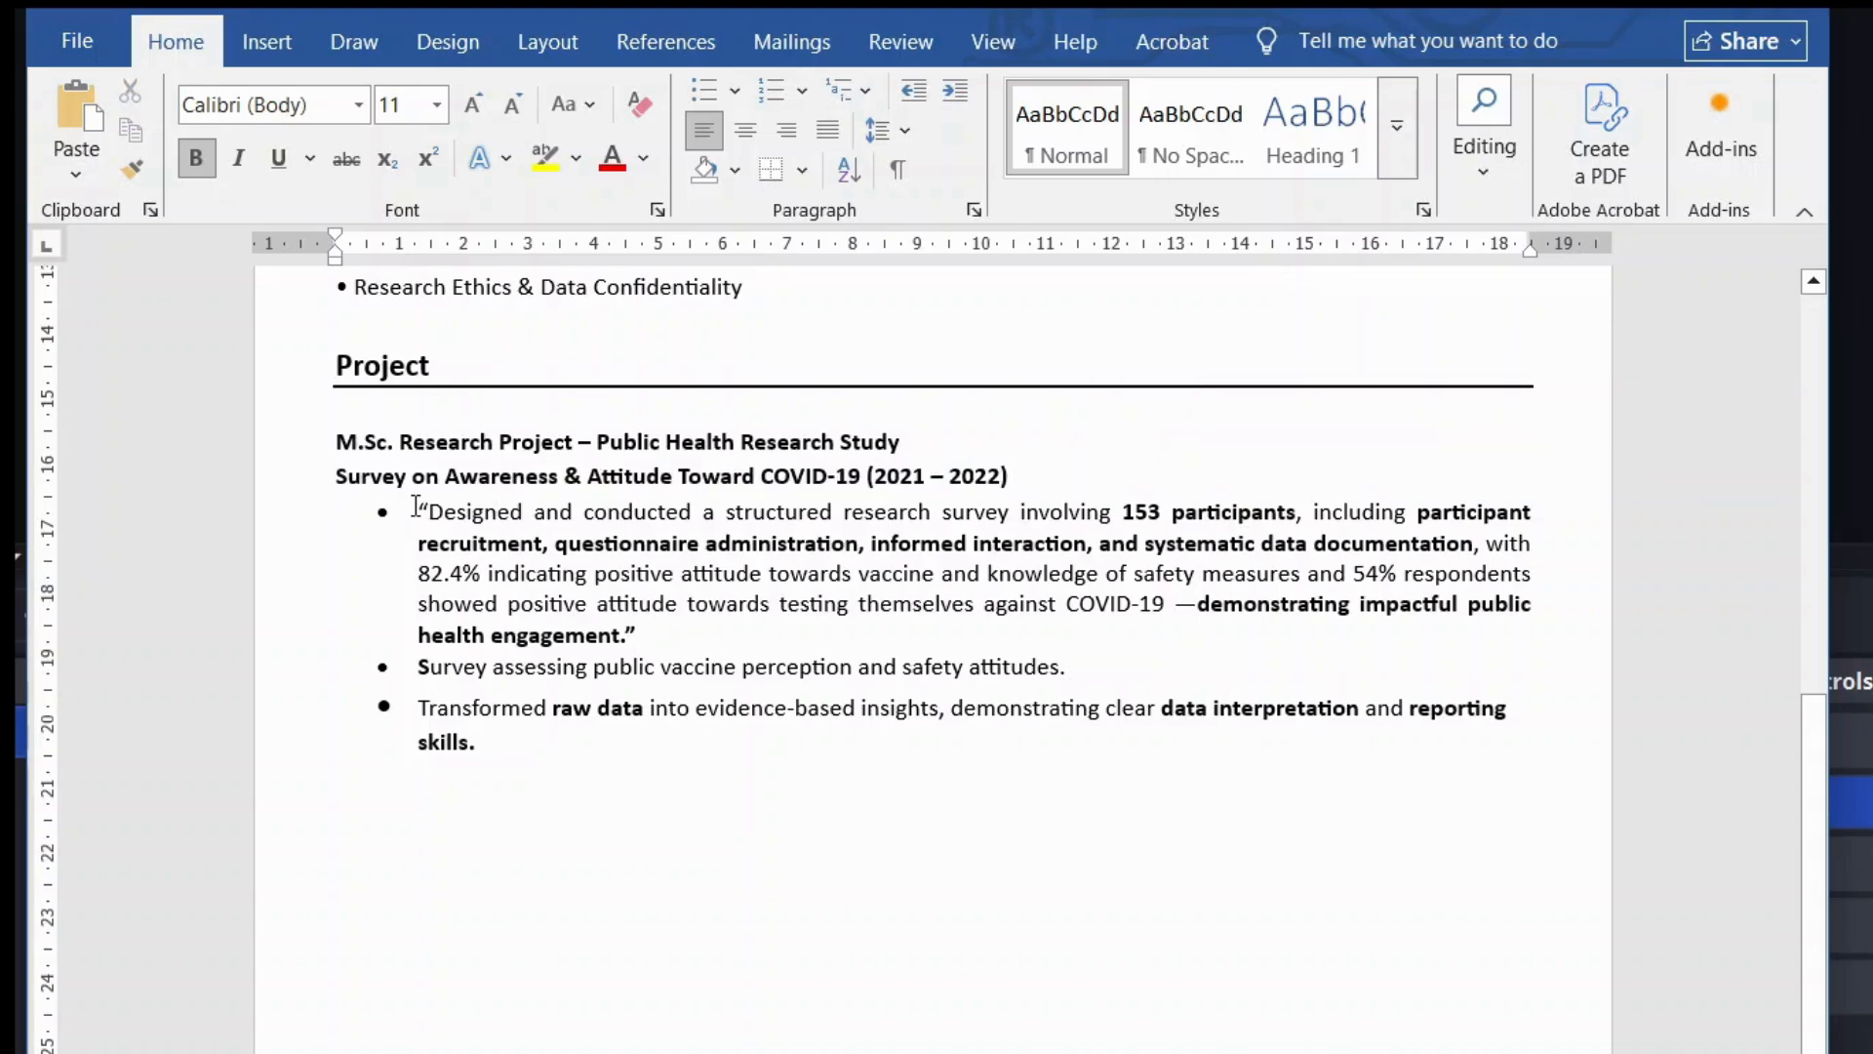
{"action": "left_click_drag", "start_coordinate": [437, 515], "coordinate": [499, 753]}
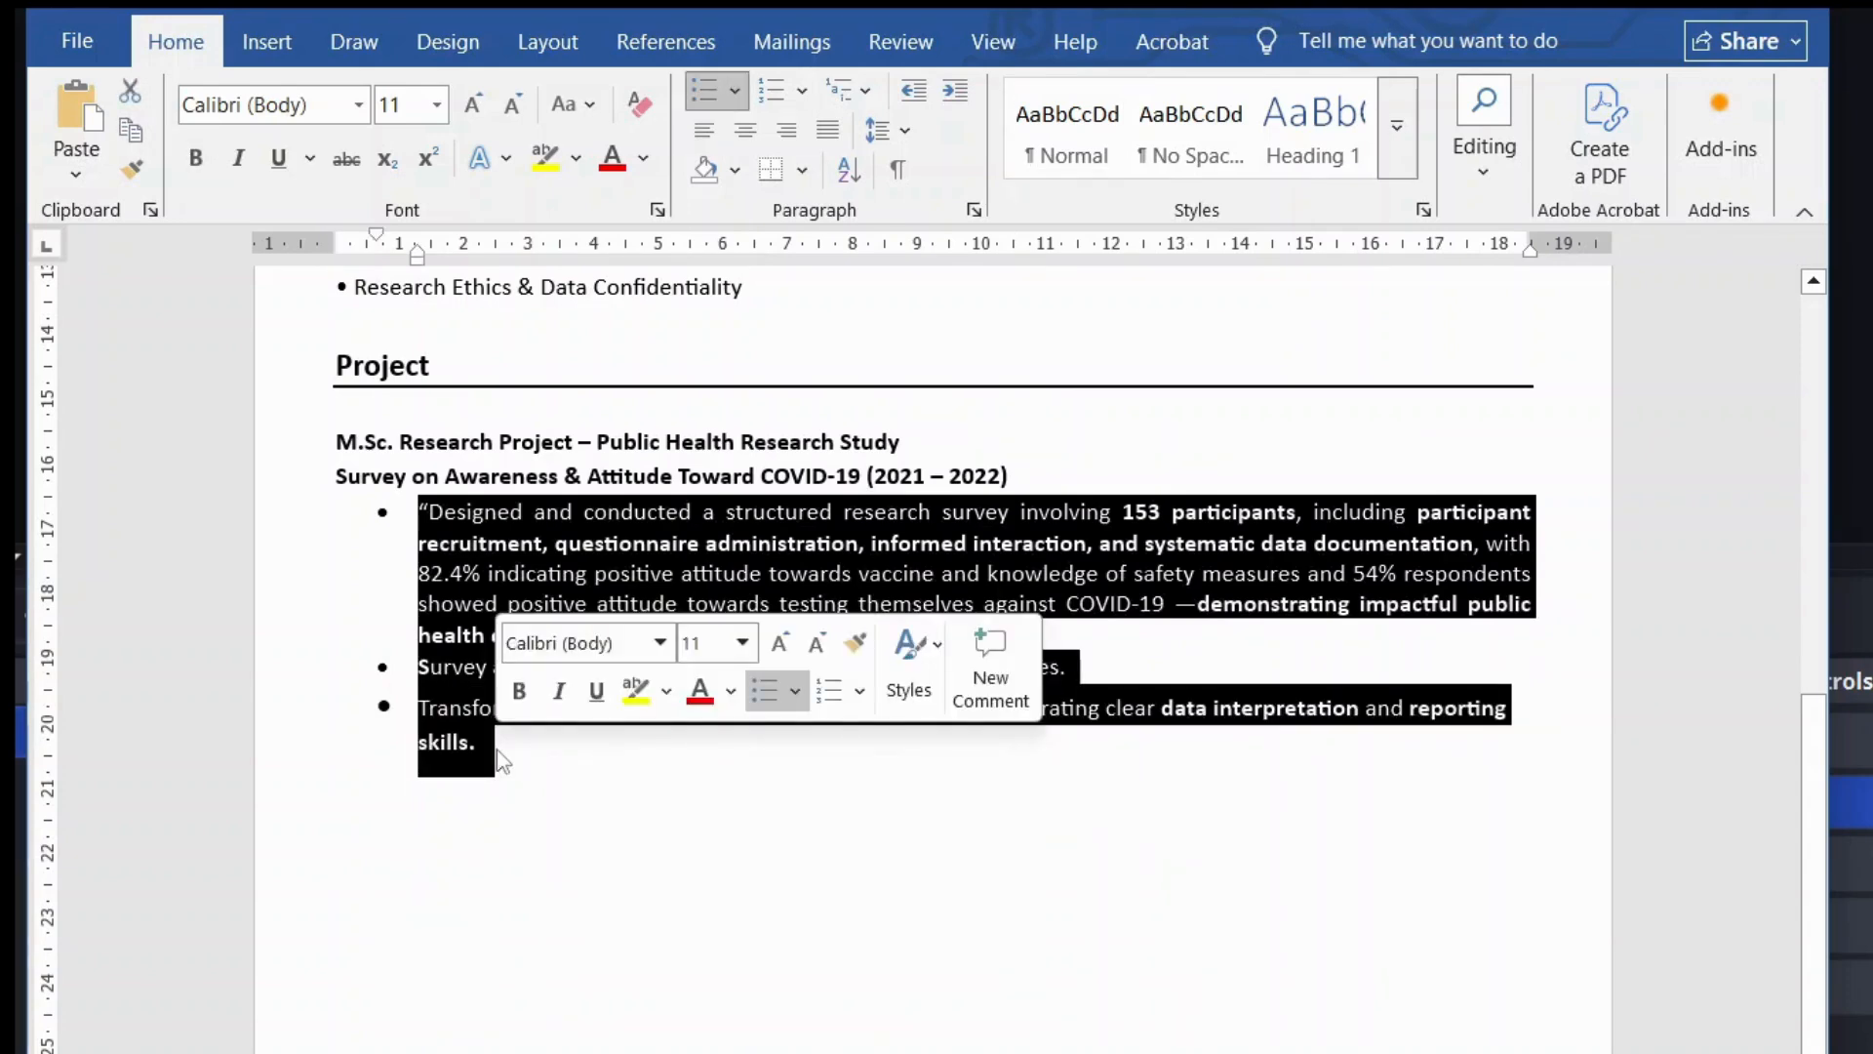
{"action": "left_click", "coordinate": [523, 784]}
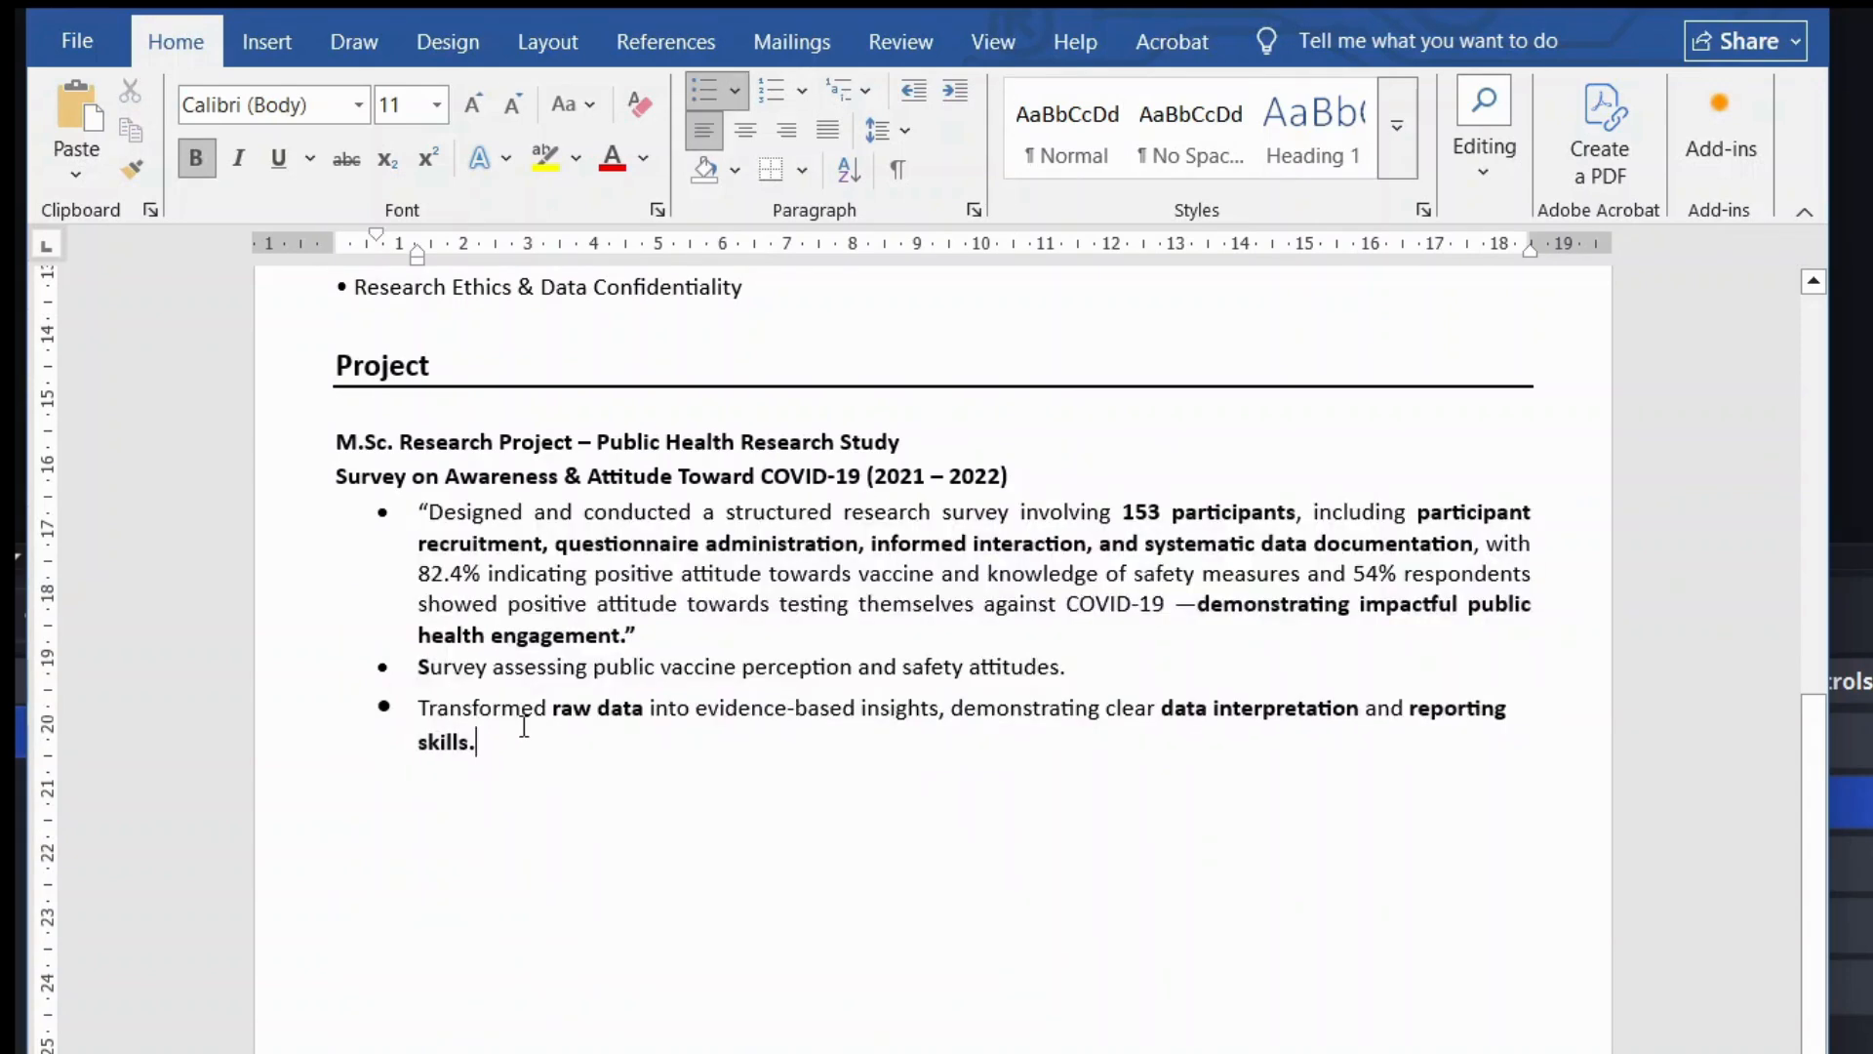
{"action": "key", "text": "Return"}
{"action": "key", "text": "Return"}
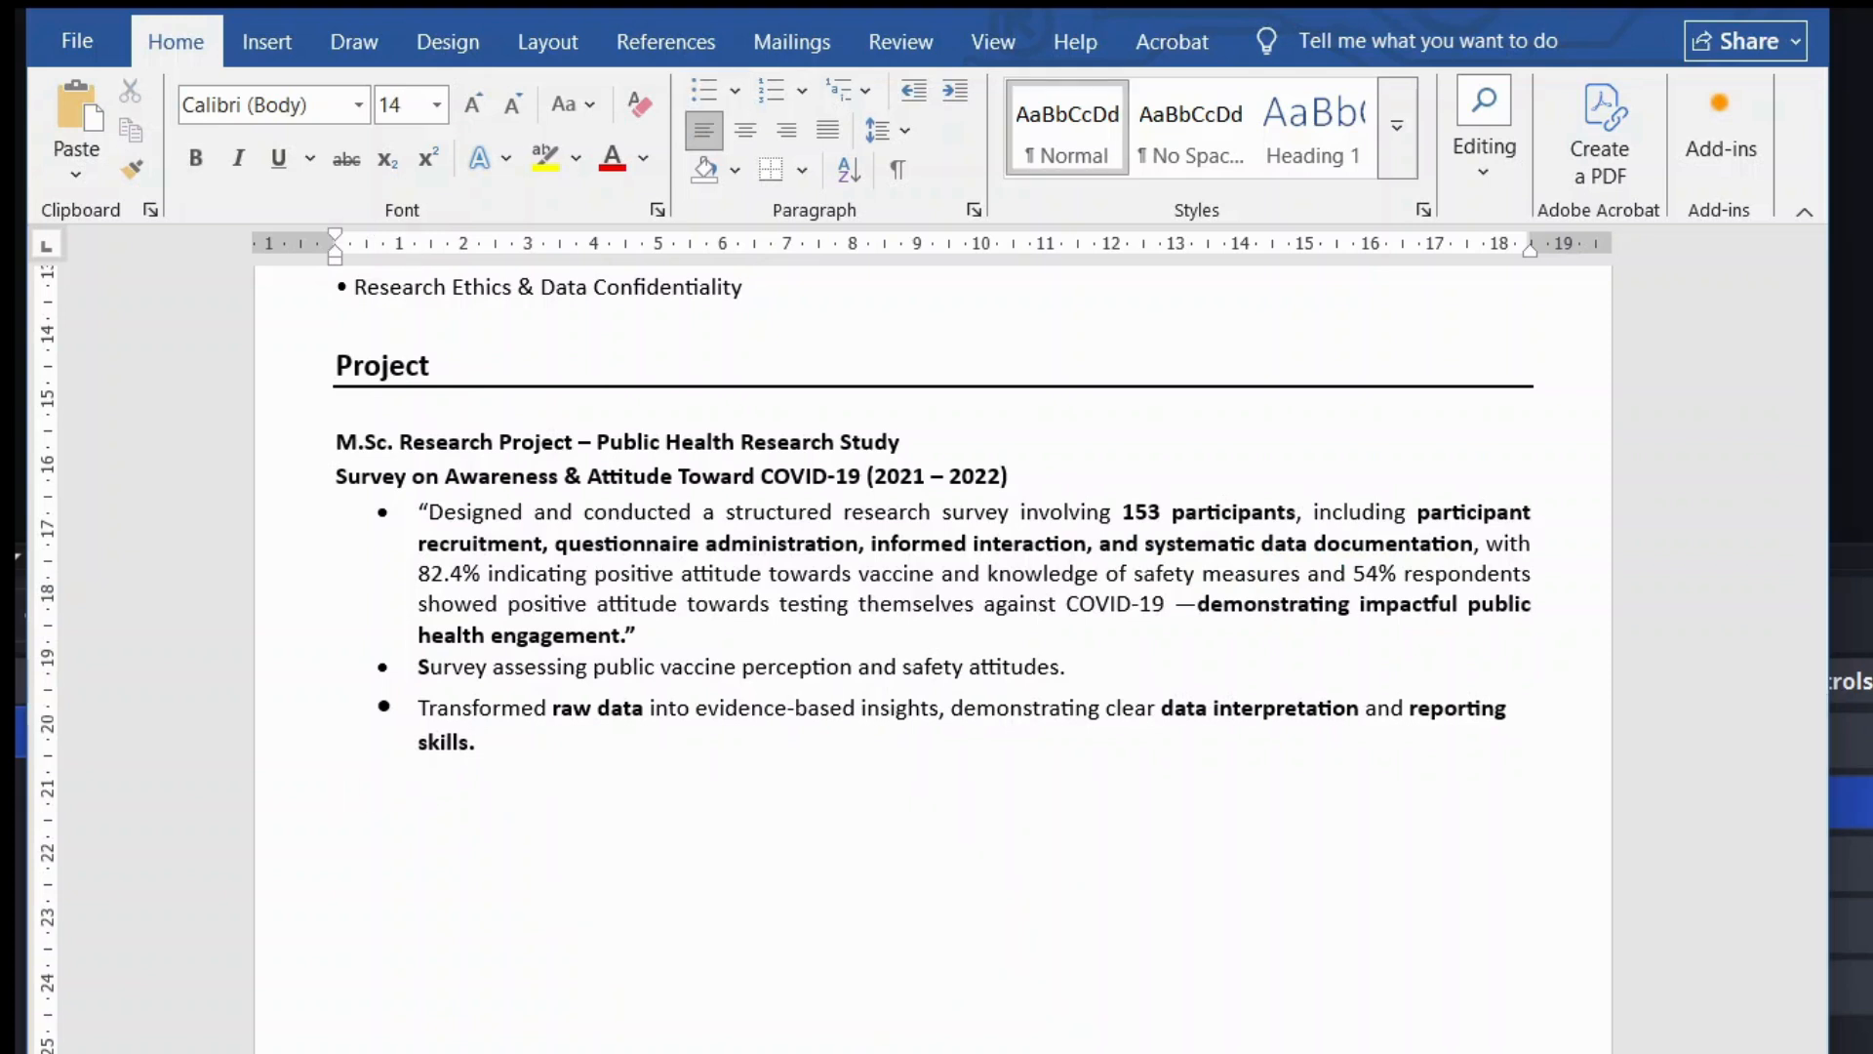
{"action": "scroll", "coordinate": [620, 825], "scroll_direction": "down", "scroll_amount": 1}
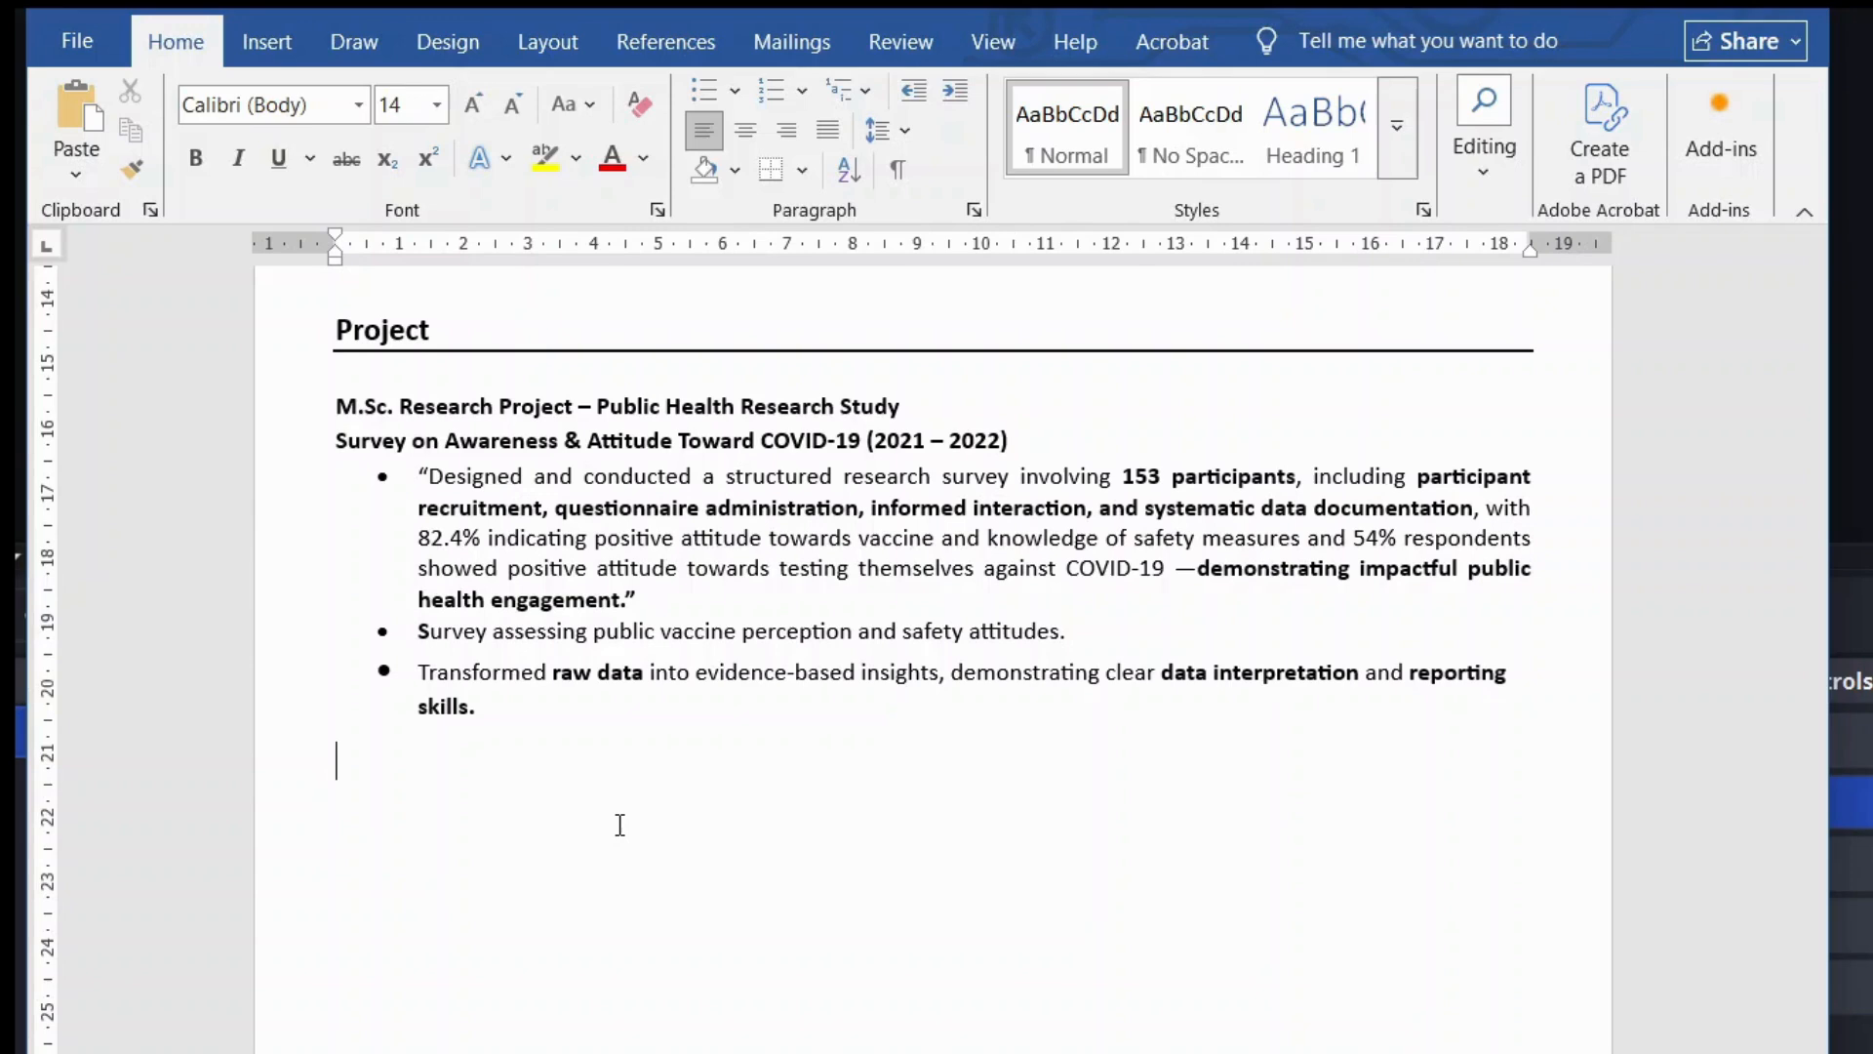
Step: Paste the underlined Certifications heading and move to the empty line beneath it
{"action": "scroll", "coordinate": [620, 824], "scroll_direction": "down", "scroll_amount": 2}
{"action": "scroll", "coordinate": [620, 825], "scroll_direction": "up", "scroll_amount": 3}
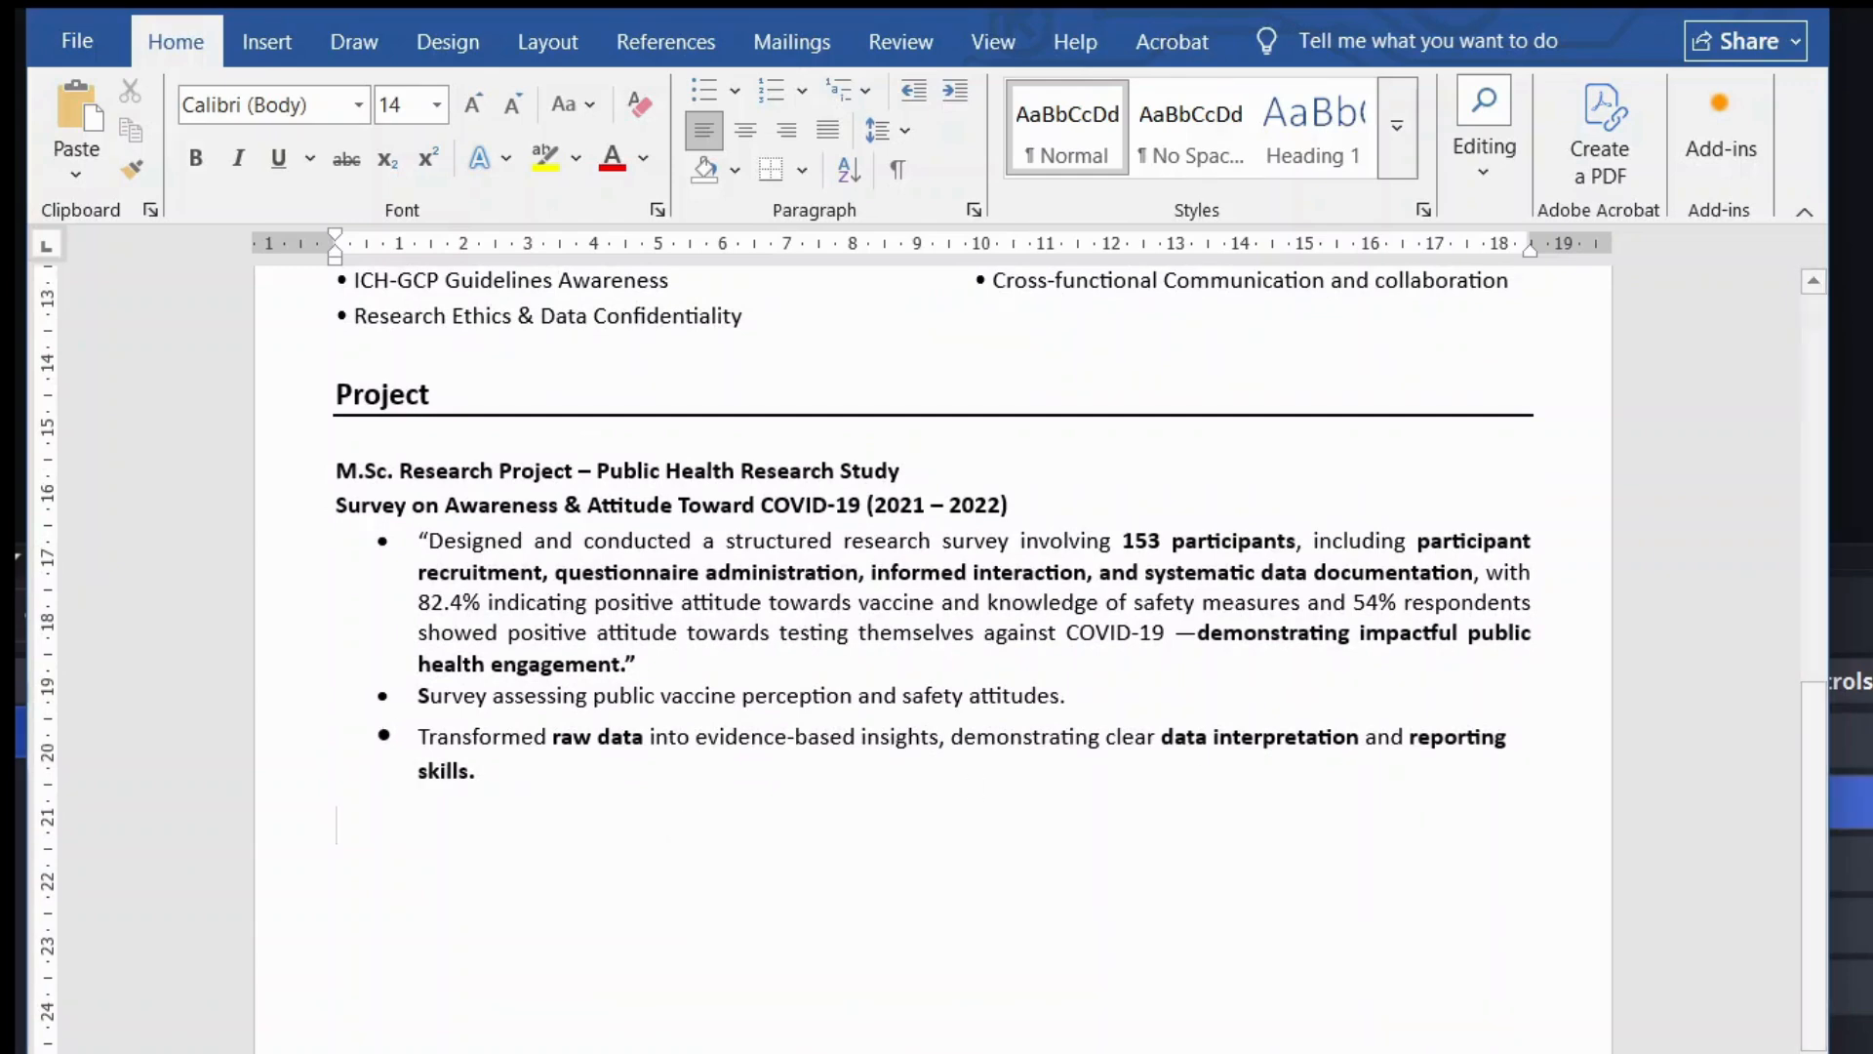
{"action": "type", "text": "Certifications"}
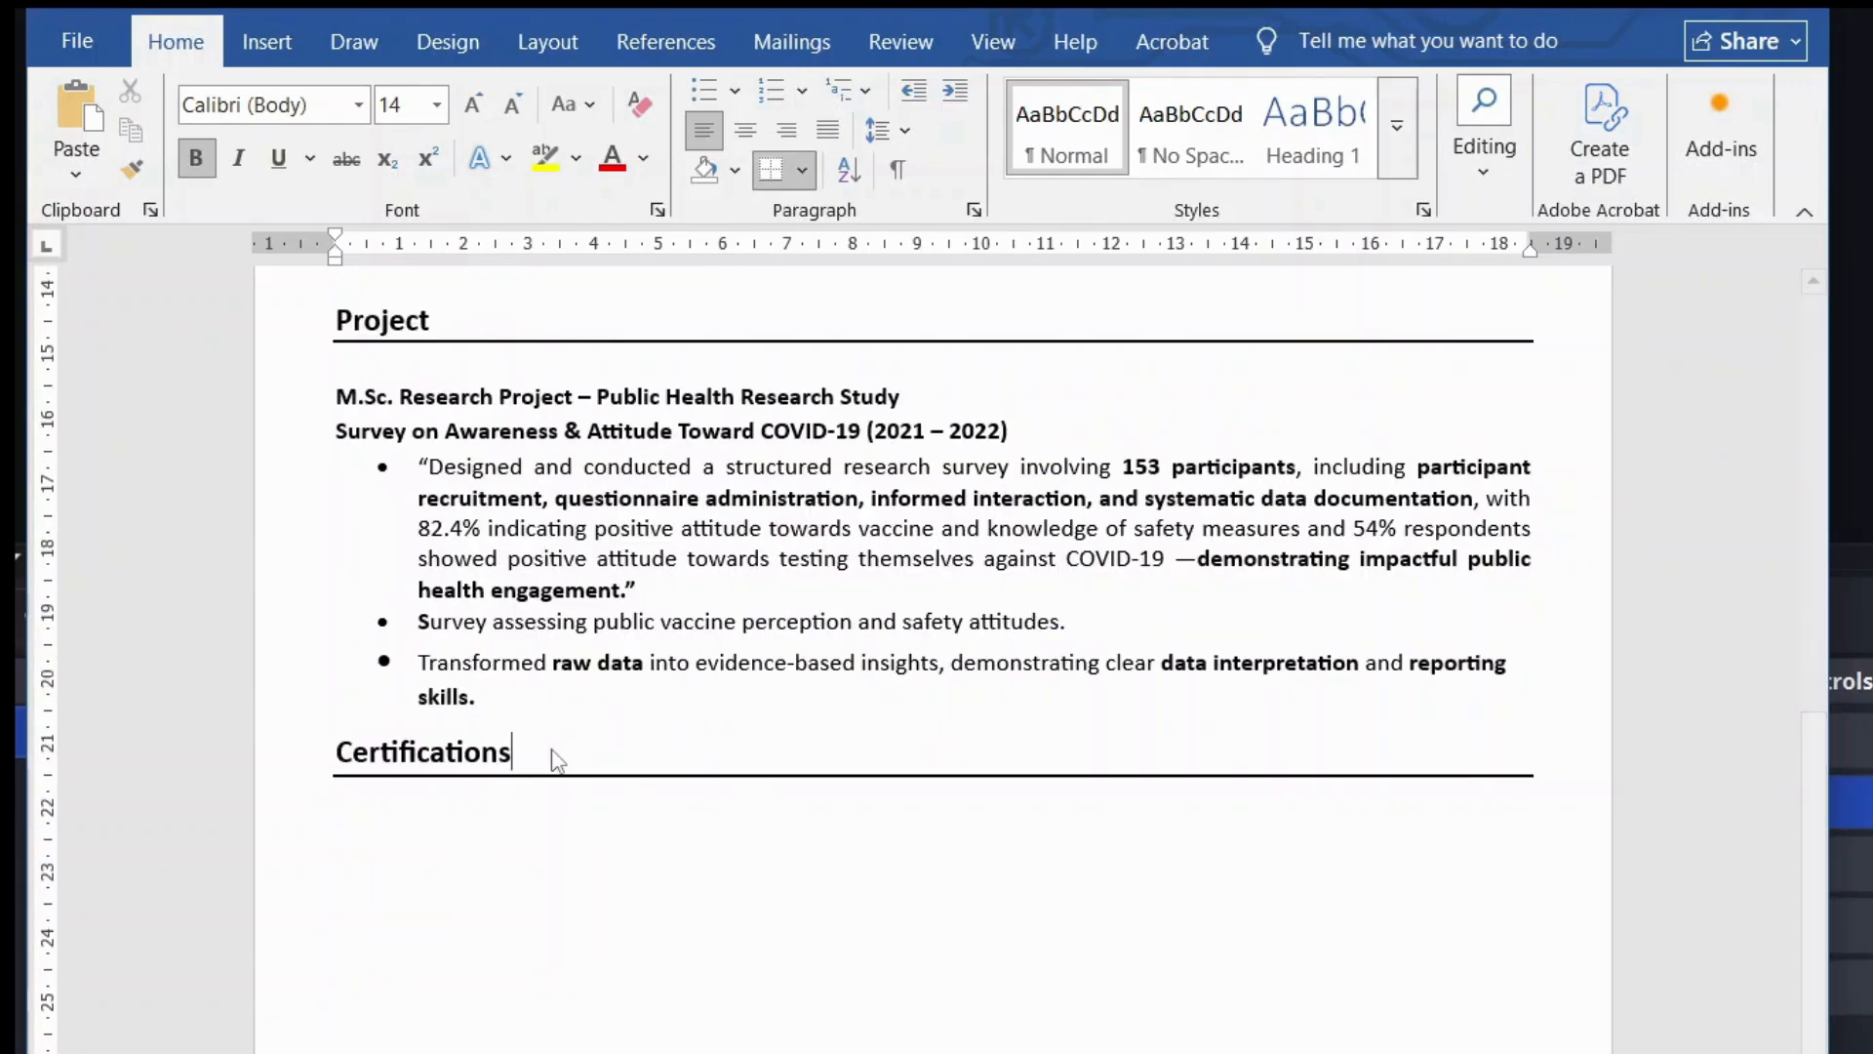
{"action": "left_click", "coordinate": [396, 798]}
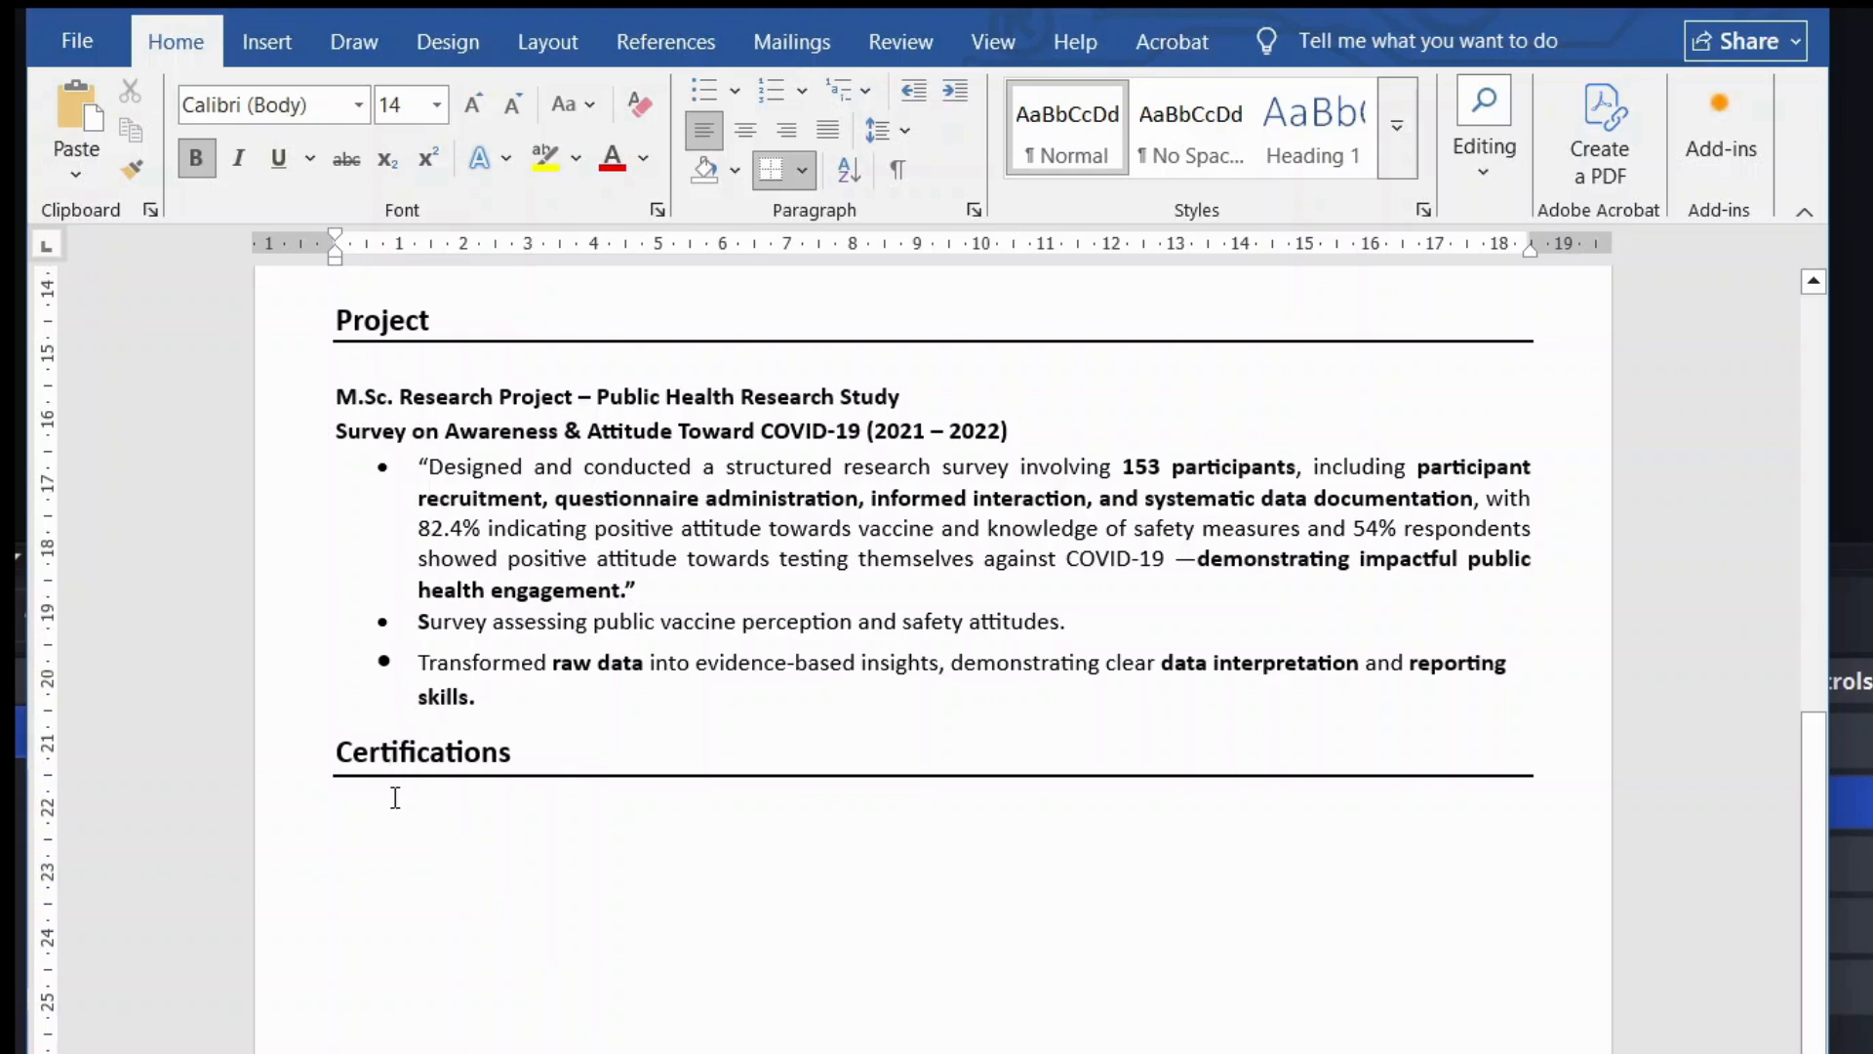
{"action": "left_click", "coordinate": [351, 830]}
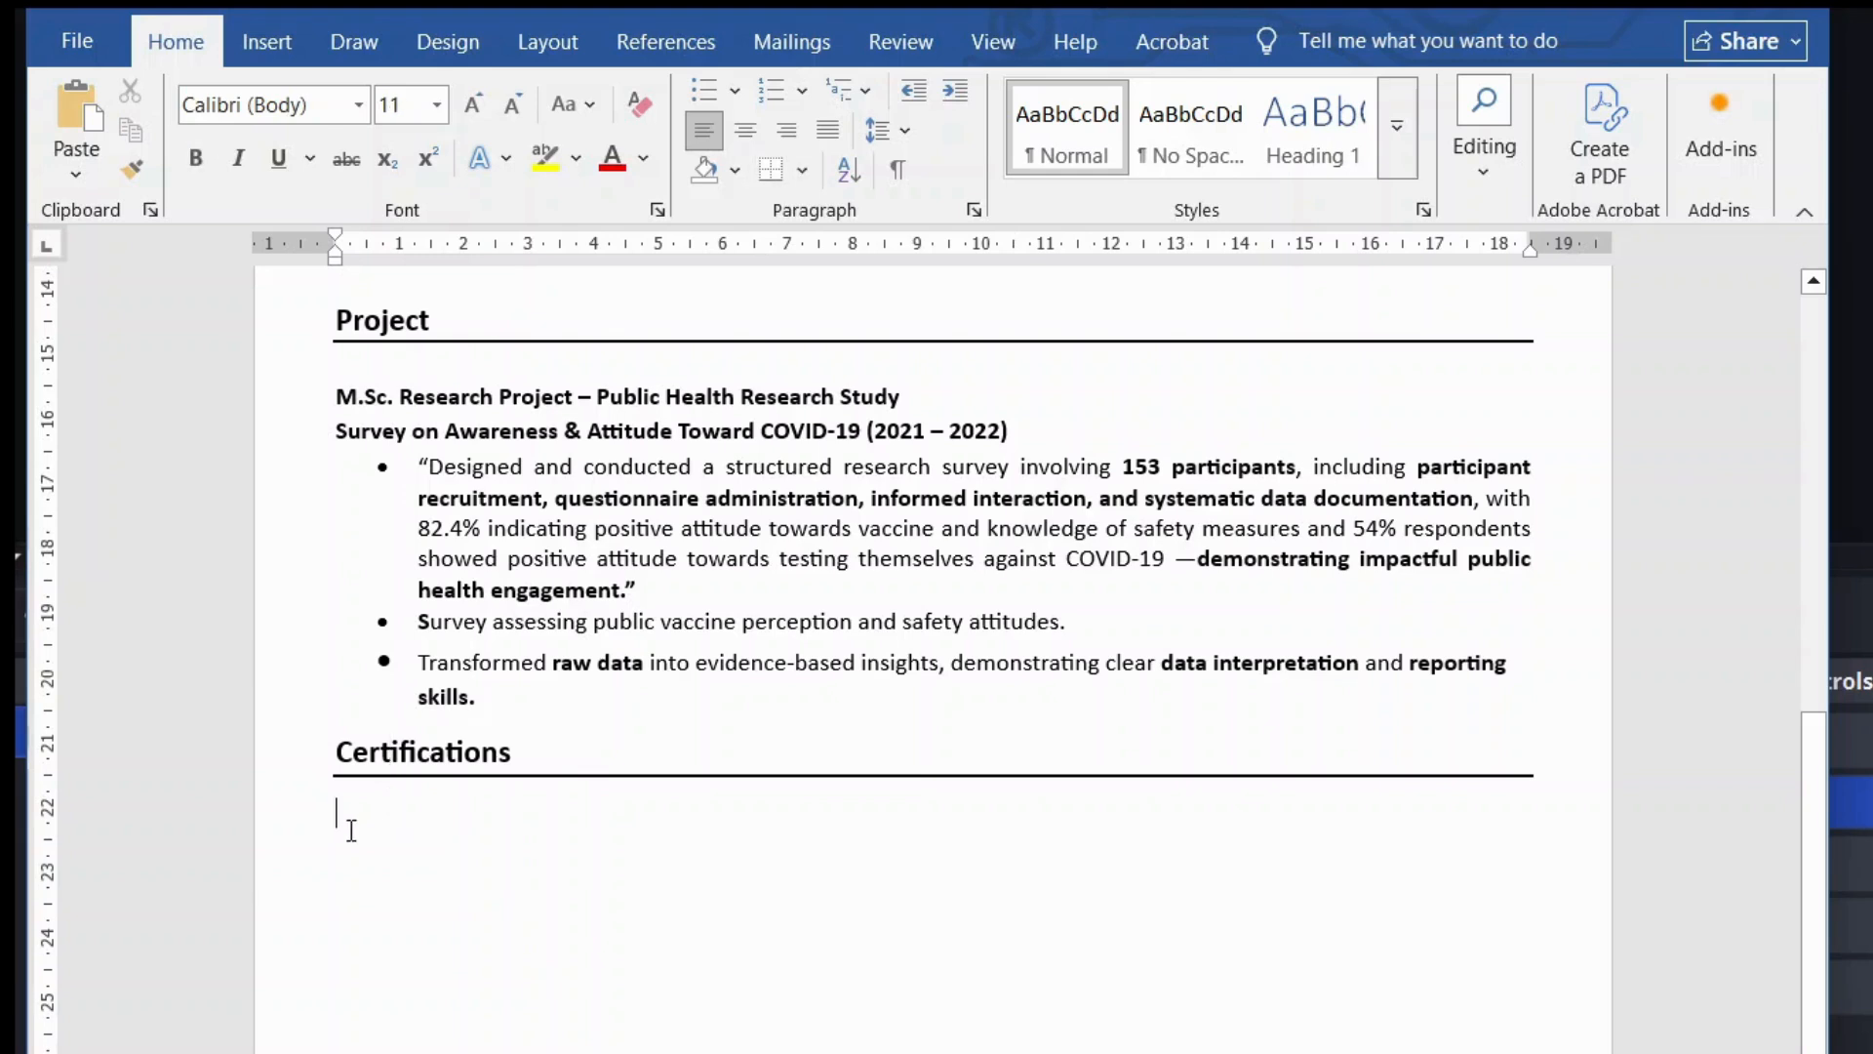
Step: Paste the Pro Advance Clinical Research Course and GCP certification entries under the heading
{"action": "scroll", "coordinate": [351, 830], "scroll_direction": "down", "scroll_amount": 1}
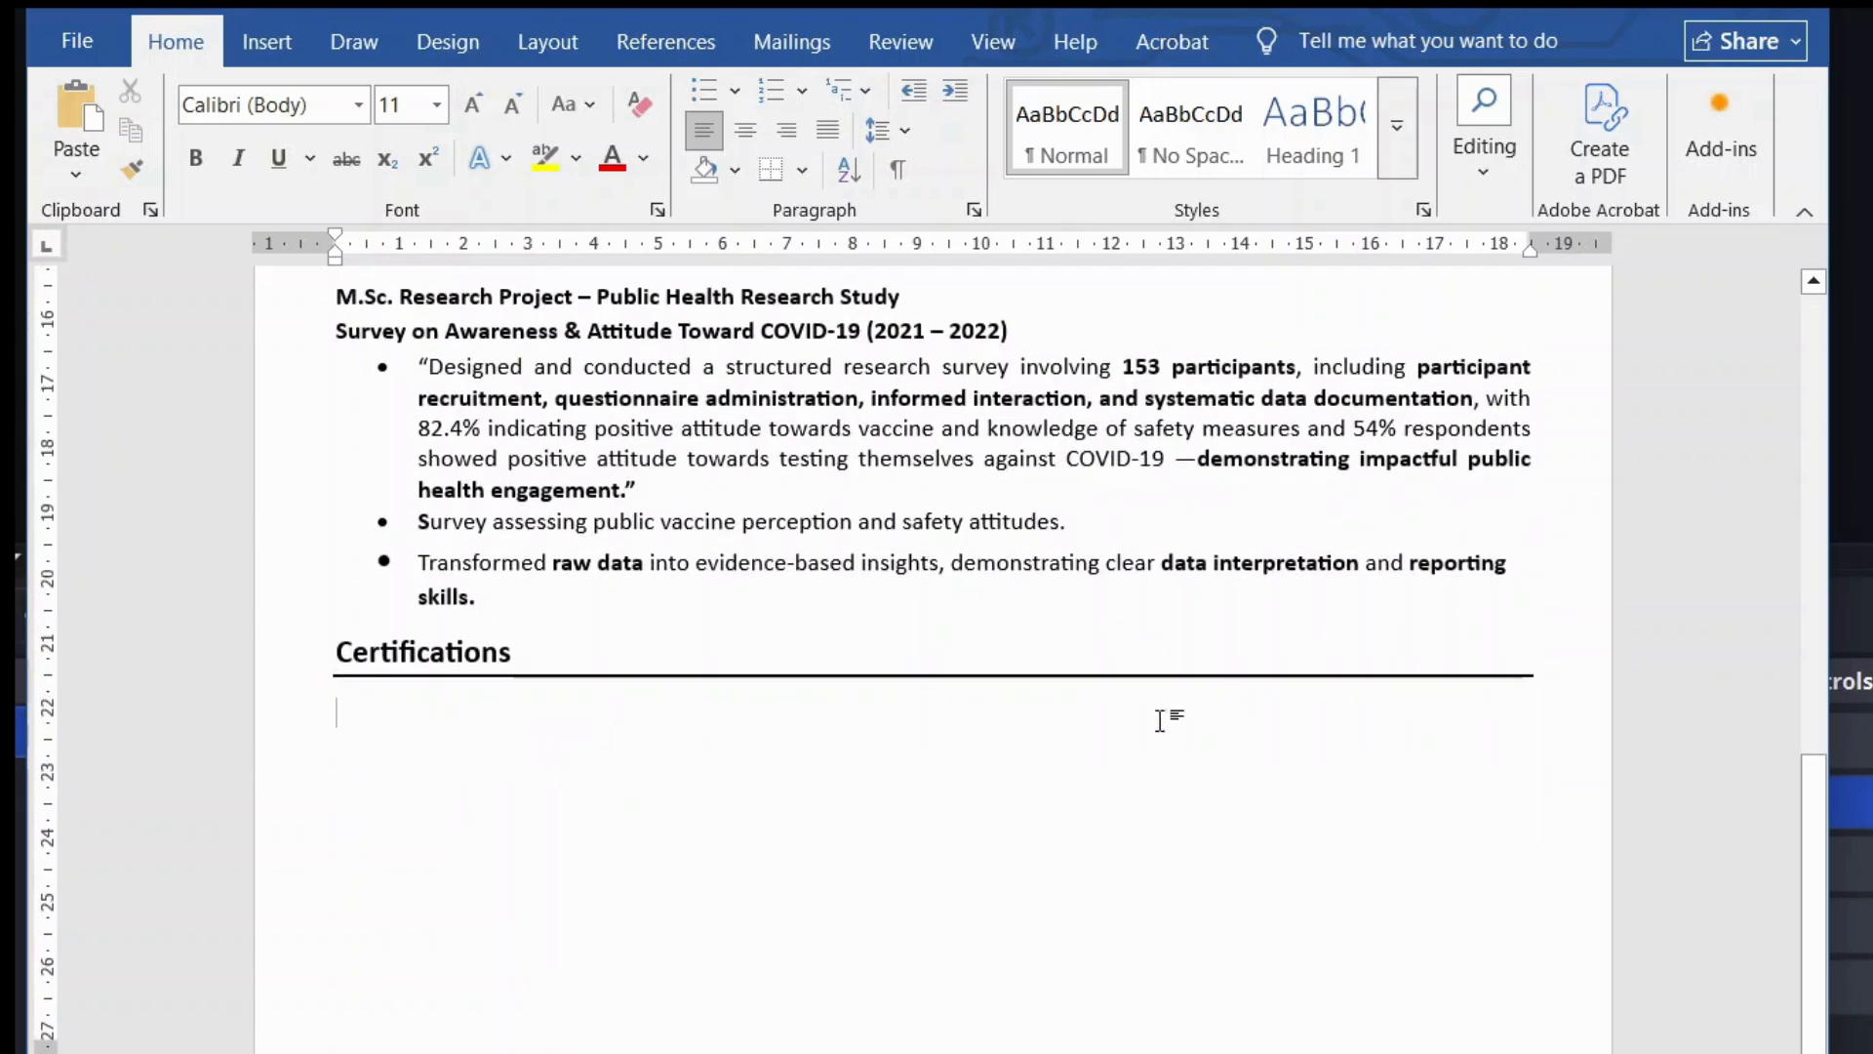
{"action": "key", "text": "ctrl+v"}
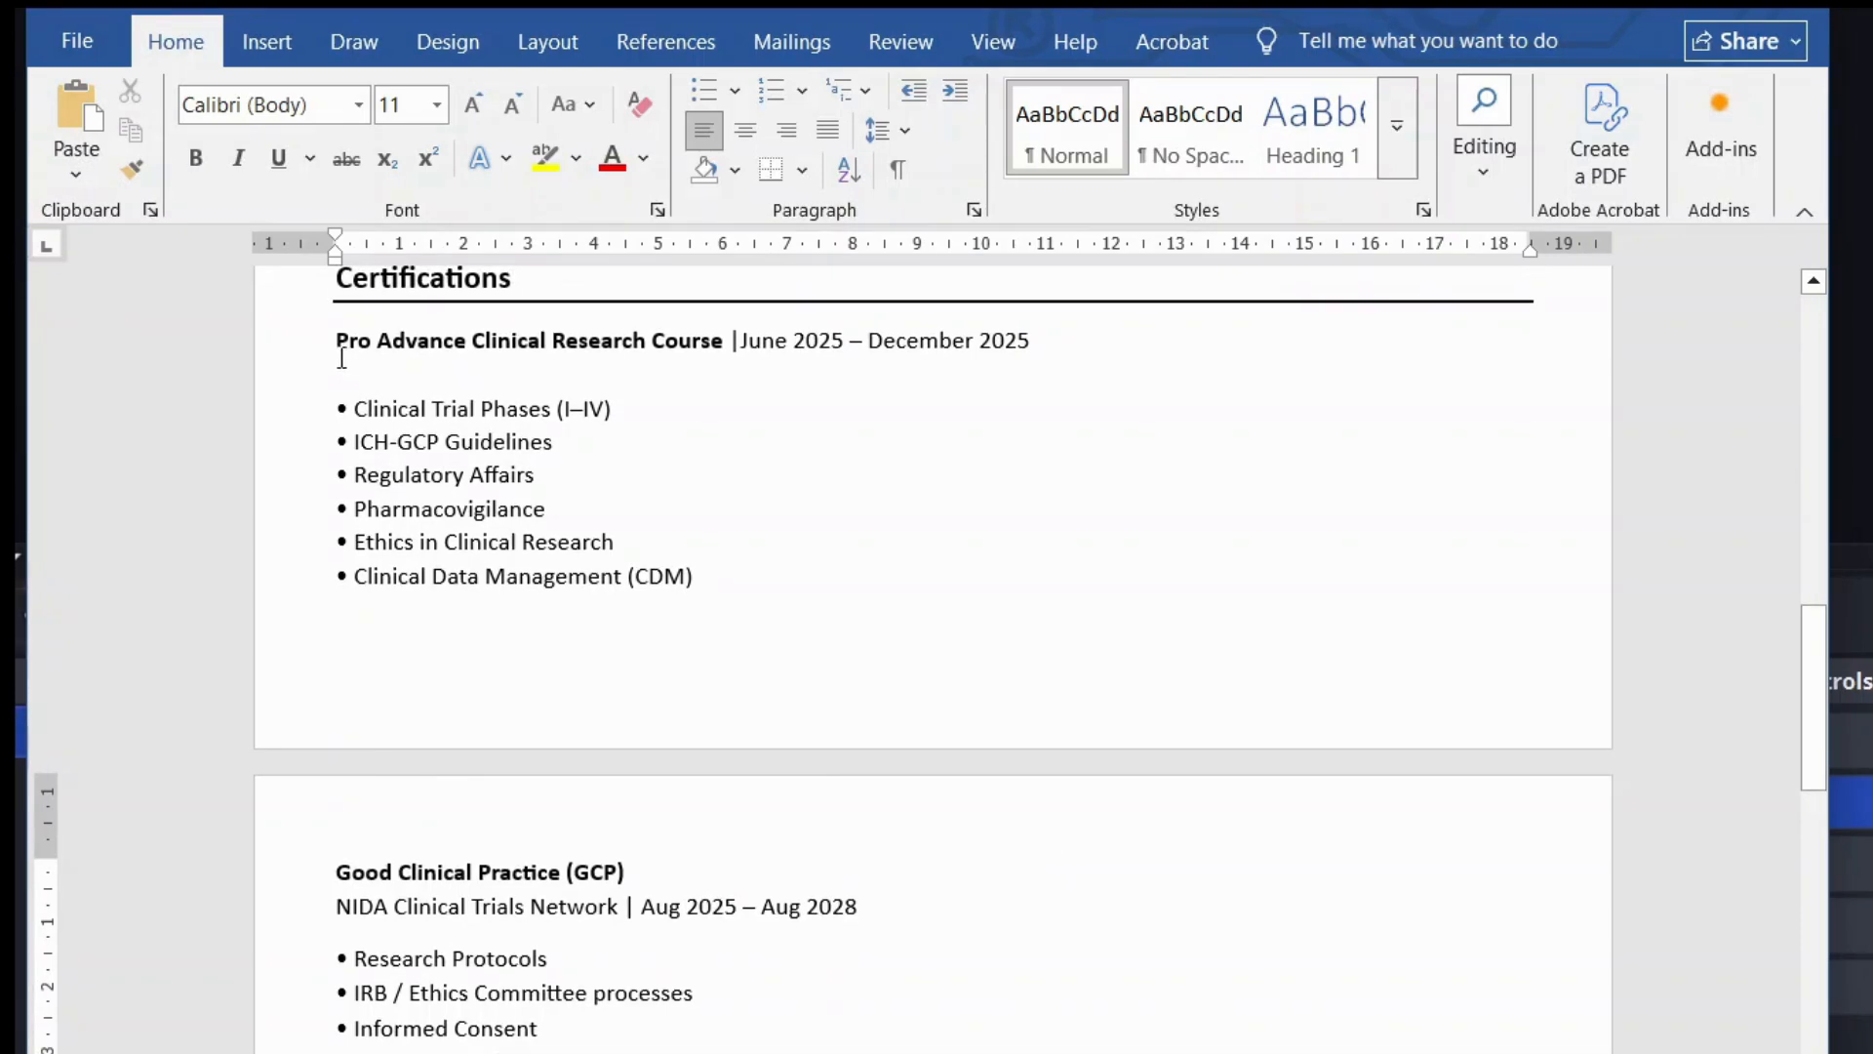
{"action": "left_click_drag", "start_coordinate": [339, 354], "coordinate": [702, 578]}
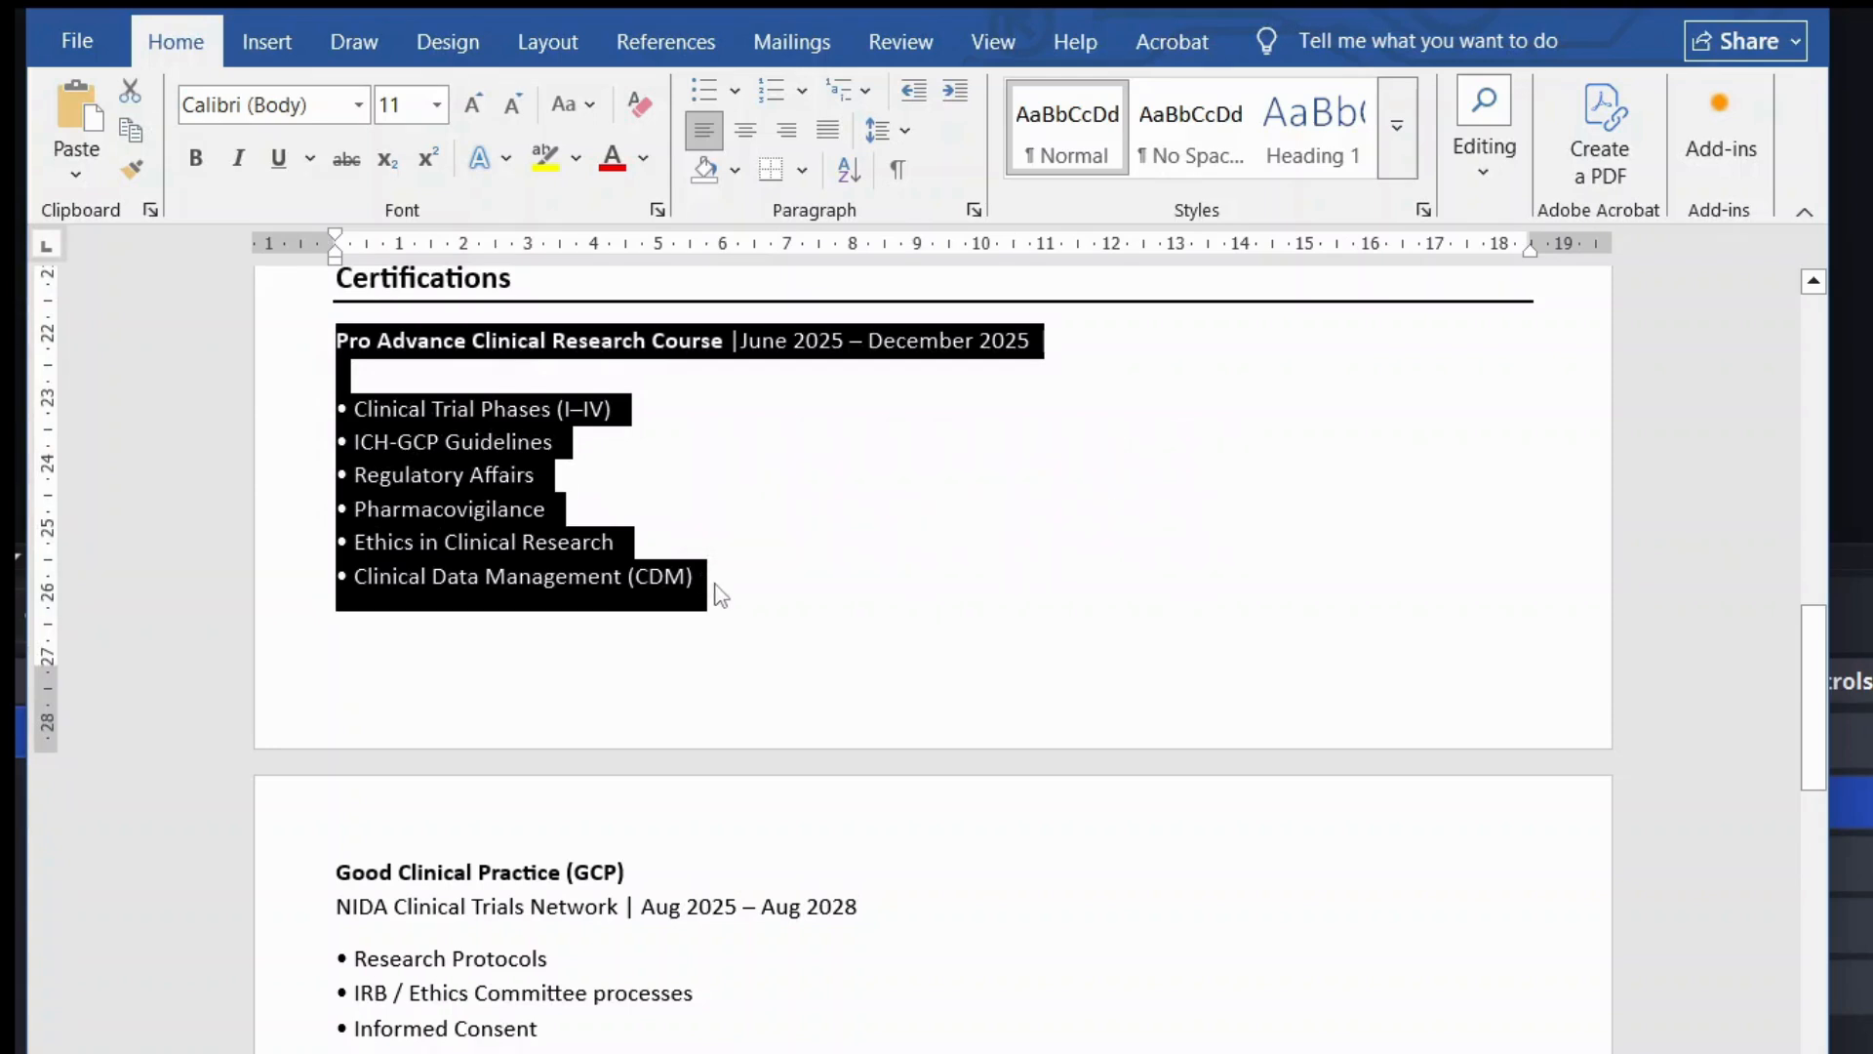
{"action": "left_click", "coordinate": [718, 586]}
{"action": "scroll", "coordinate": [717, 584], "scroll_direction": "up", "scroll_amount": 1}
{"action": "scroll", "coordinate": [717, 583], "scroll_direction": "down", "scroll_amount": 1}
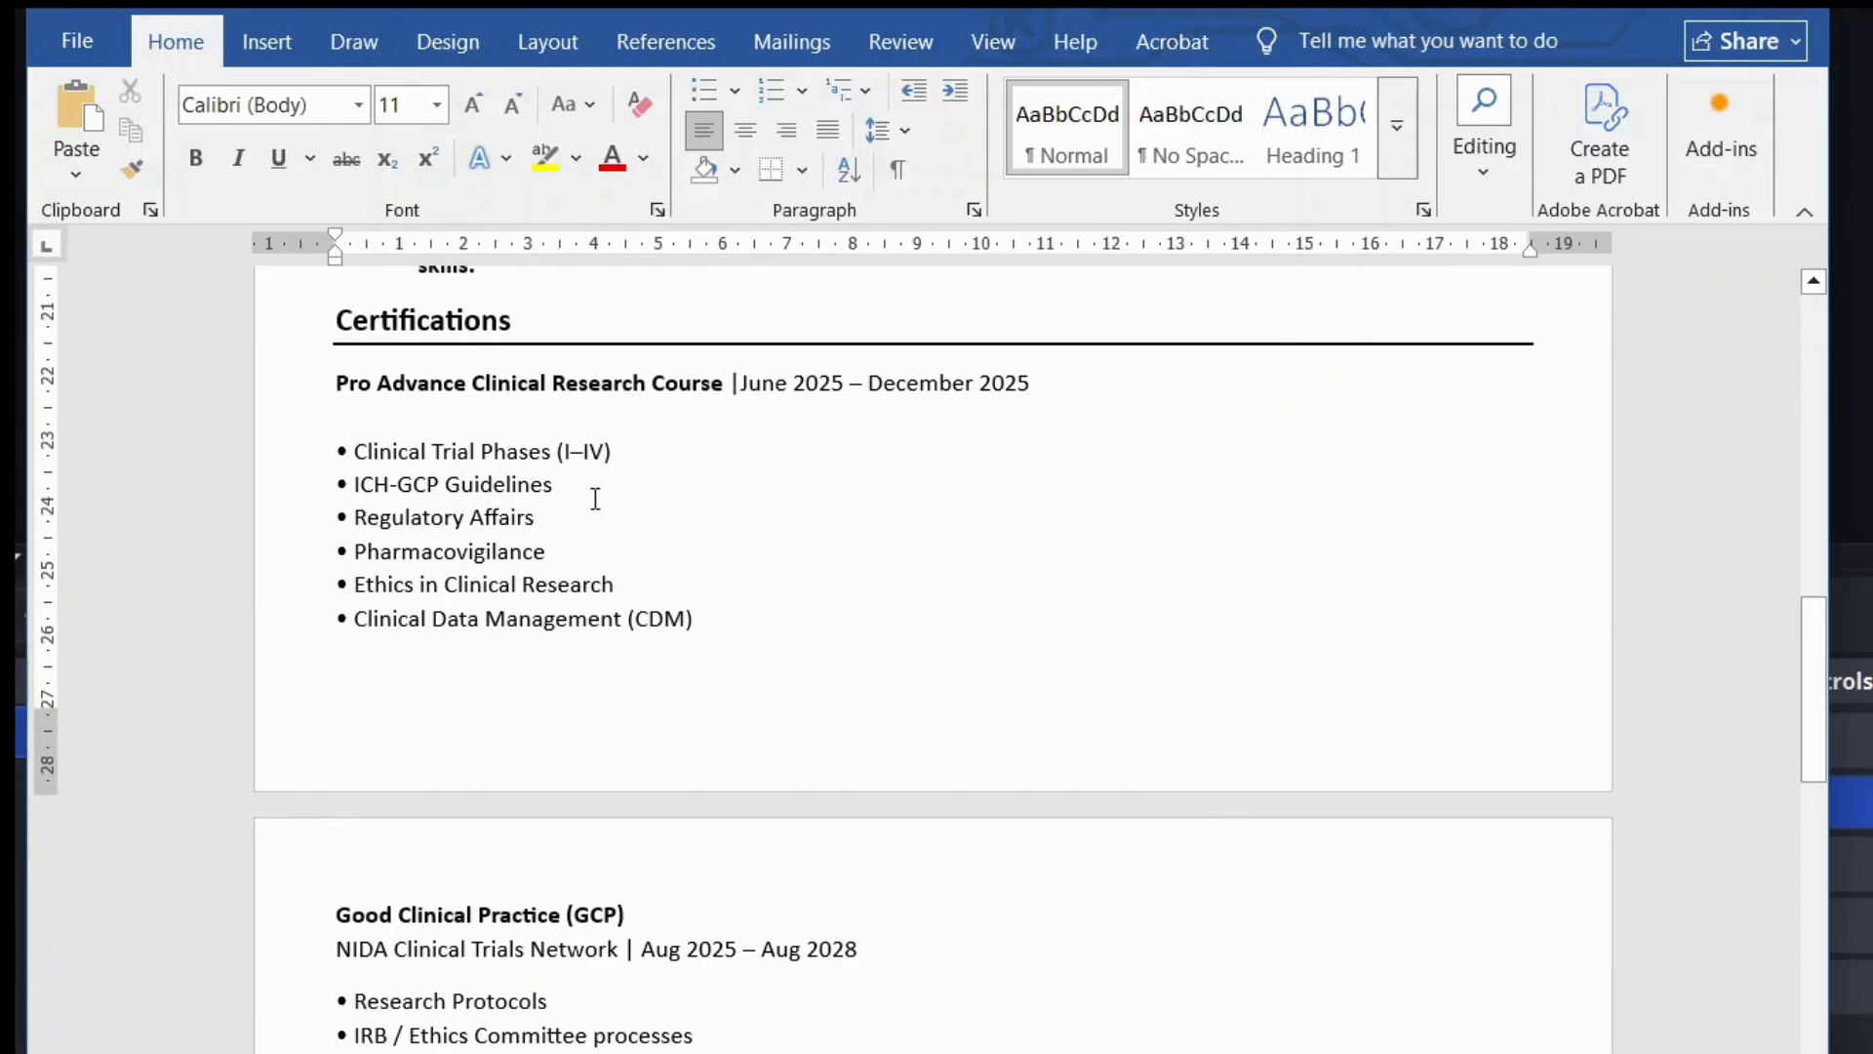
Step: Review the course title, its December 2025 end date and its six topic bullets
{"action": "left_click_drag", "start_coordinate": [334, 382], "coordinate": [826, 400]}
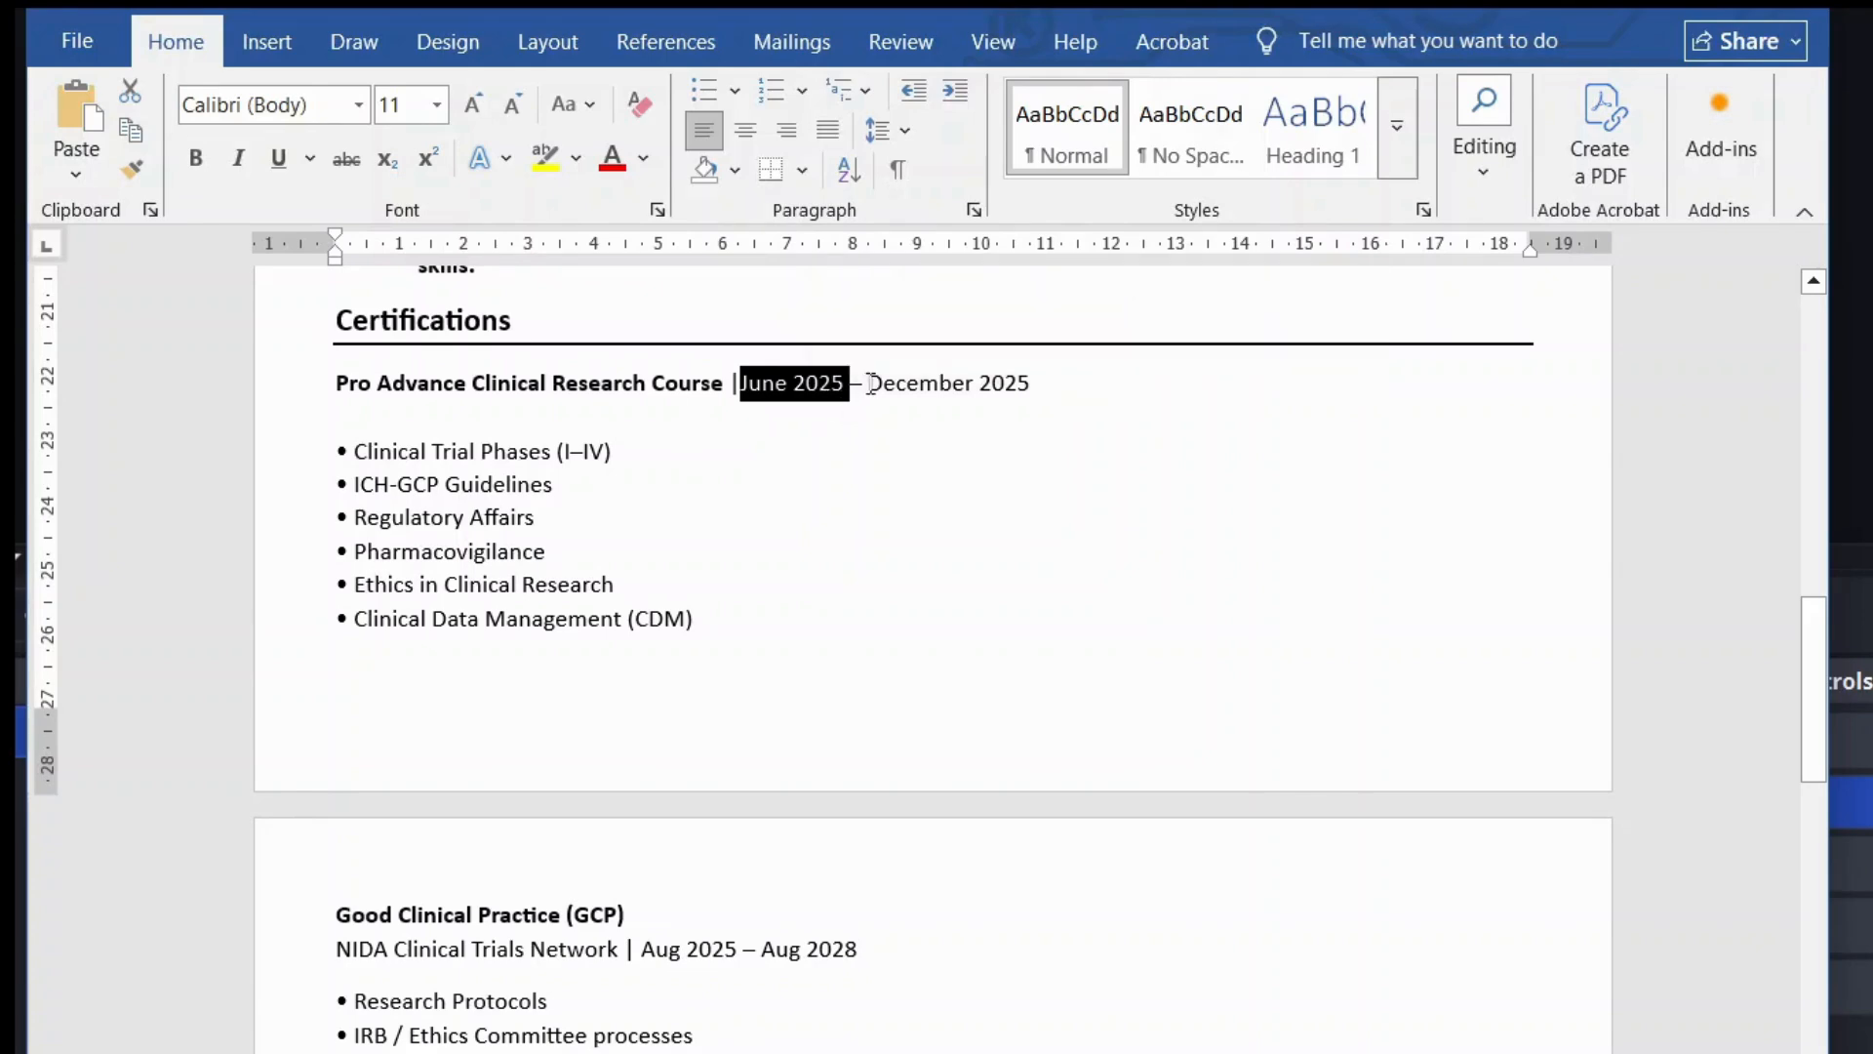
{"action": "left_click_drag", "start_coordinate": [868, 384], "coordinate": [1028, 385]}
{"action": "left_click", "coordinate": [1054, 384]}
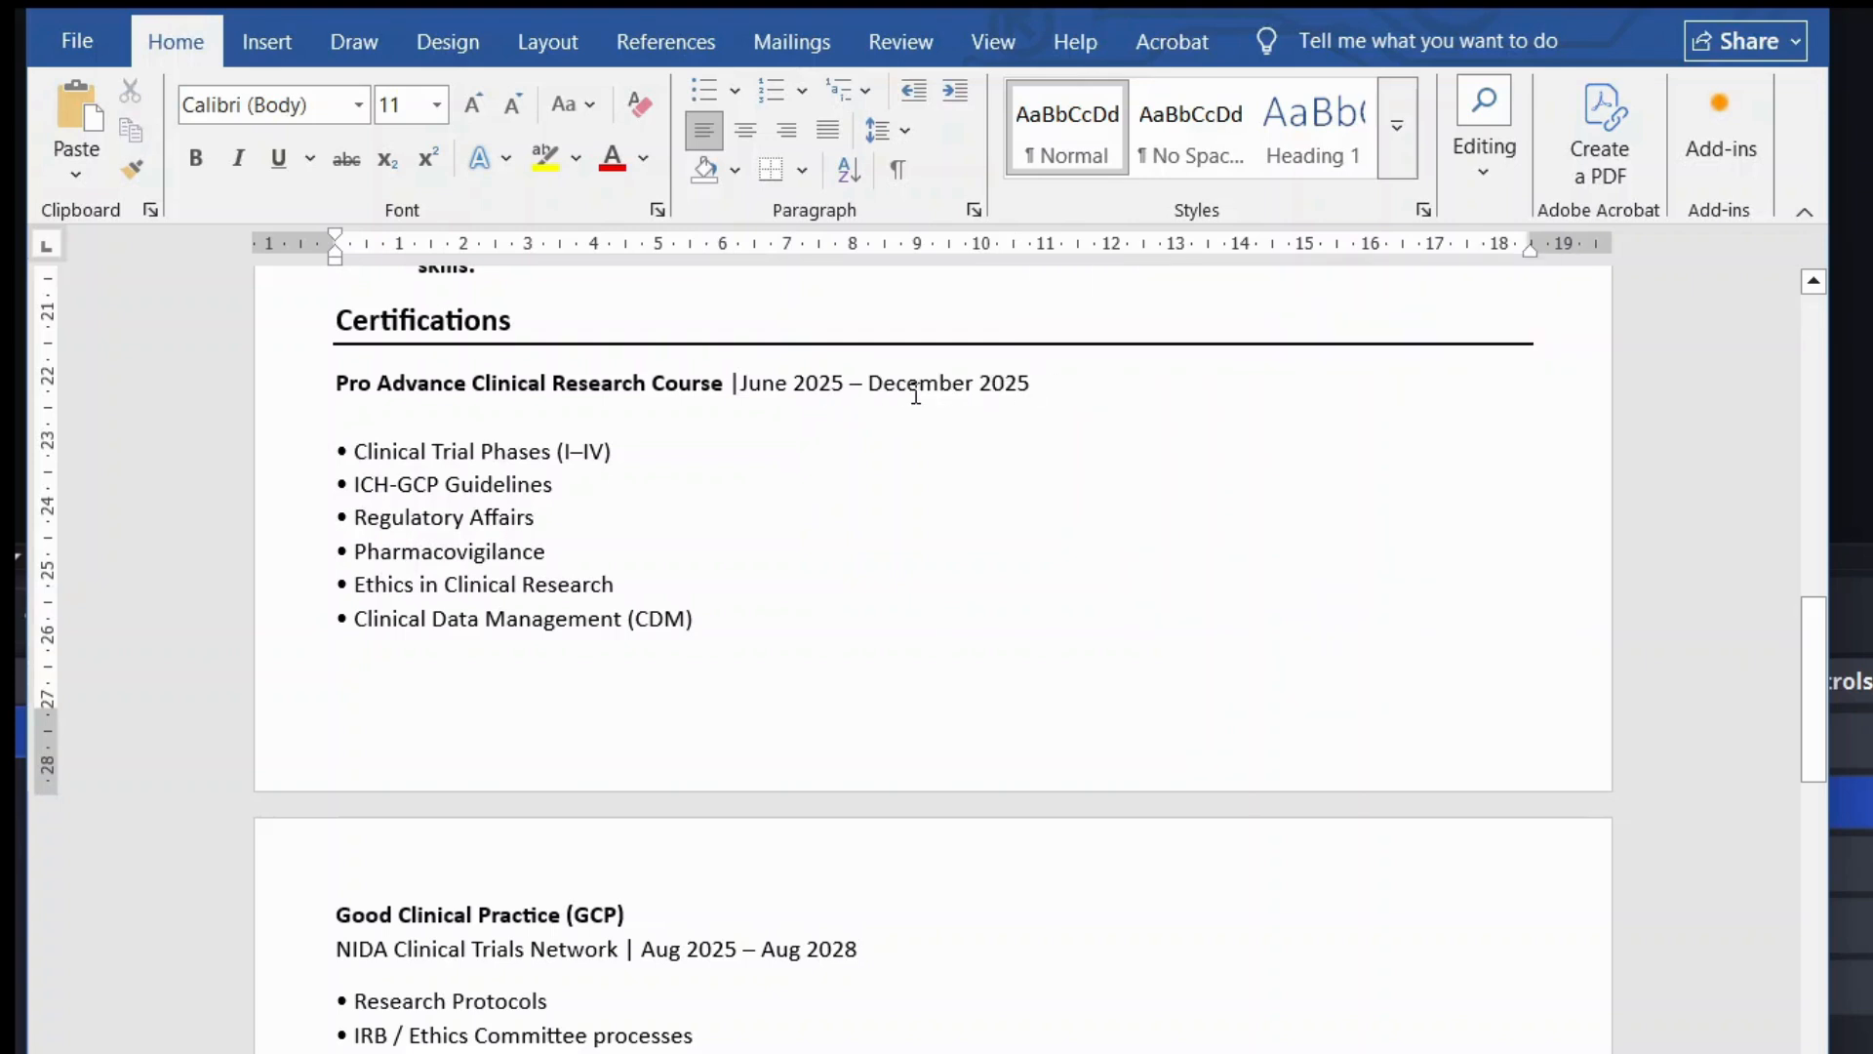
{"action": "scroll", "coordinate": [915, 390], "scroll_direction": "down", "scroll_amount": 1}
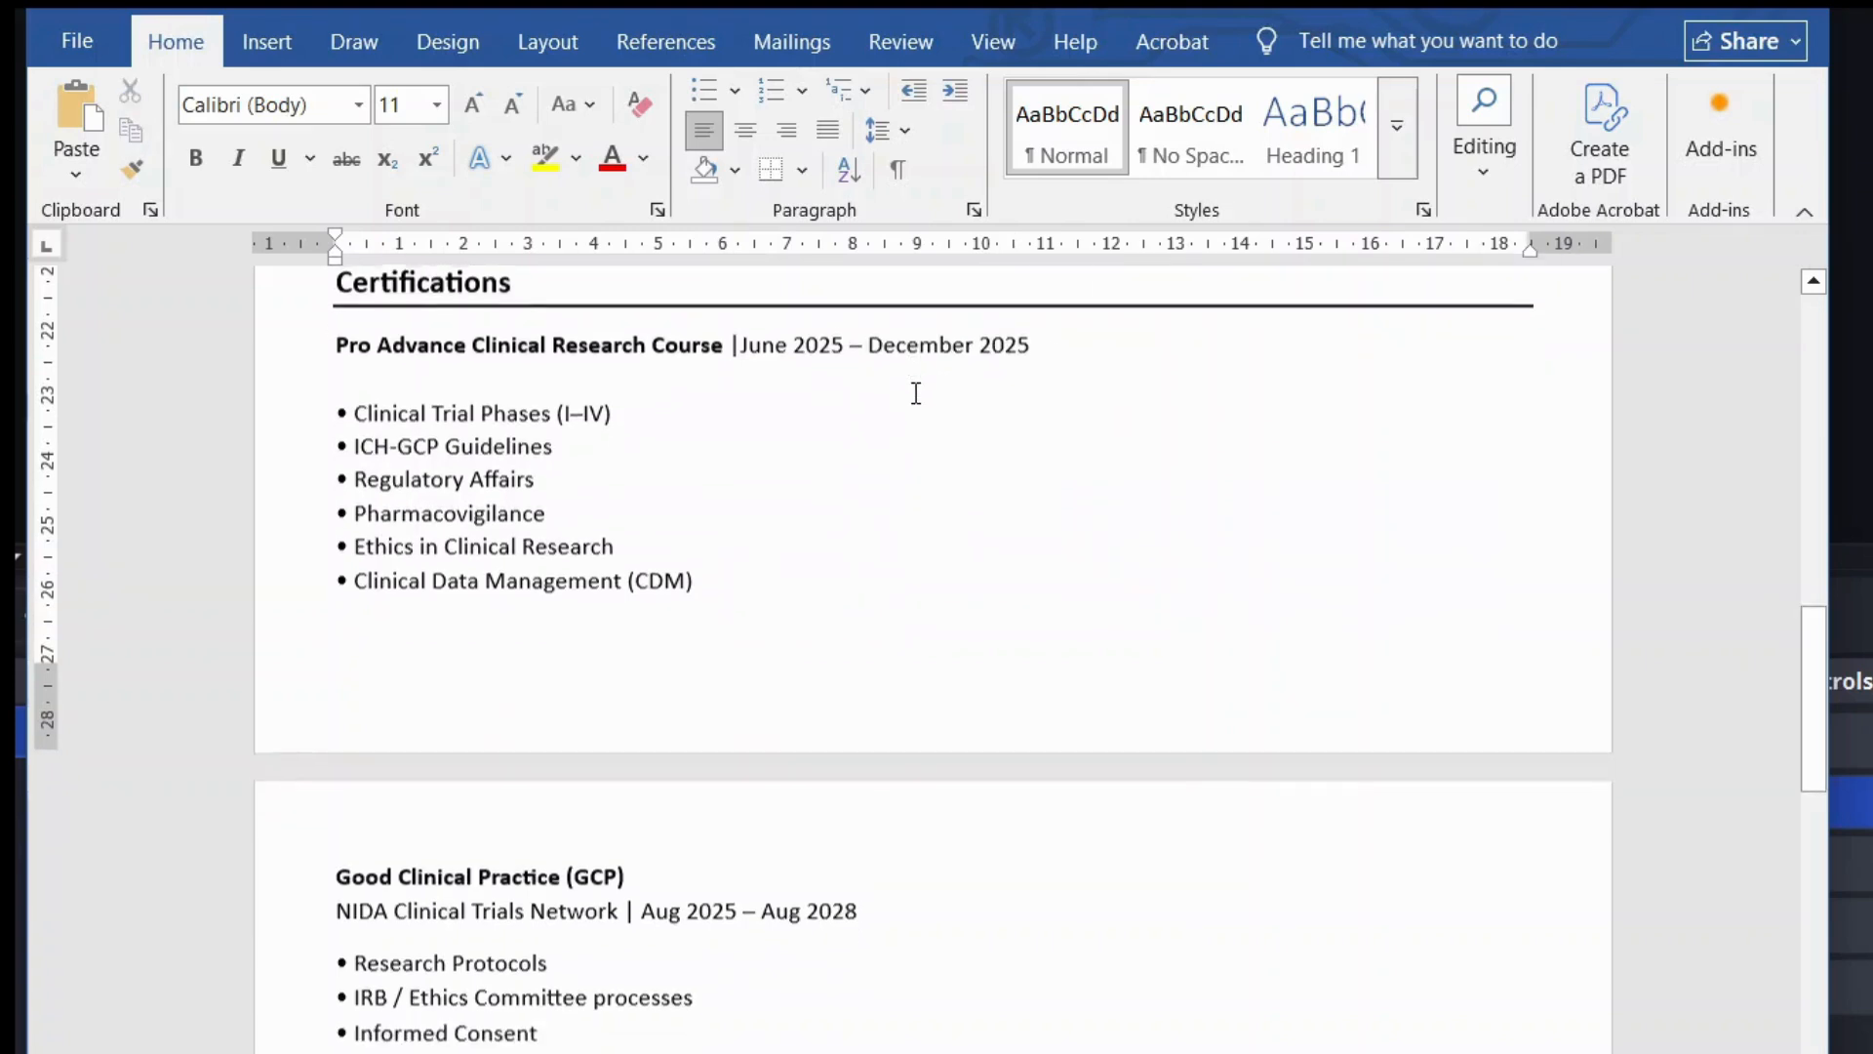
{"action": "left_click", "coordinate": [357, 407]}
{"action": "left_click_drag", "start_coordinate": [399, 408], "coordinate": [735, 605]}
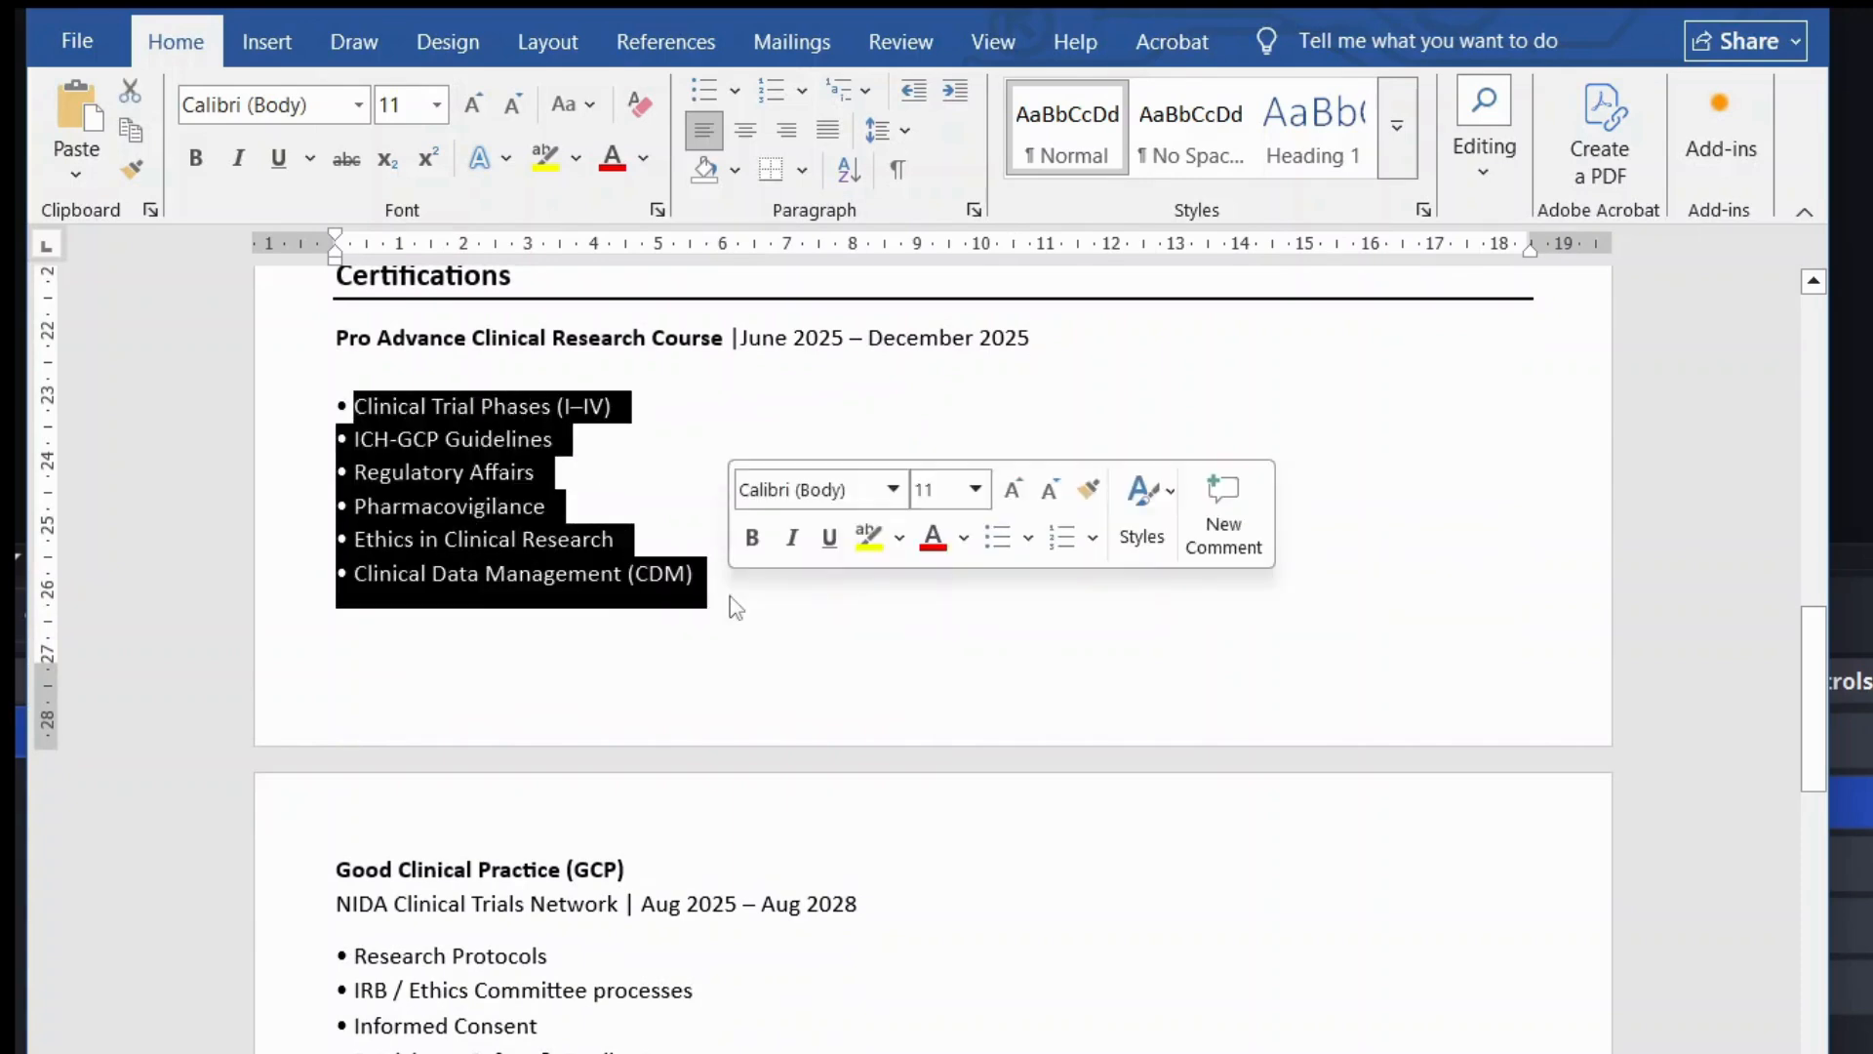
{"action": "left_click", "coordinate": [736, 607]}
{"action": "scroll", "coordinate": [735, 607], "scroll_direction": "down", "scroll_amount": 5}
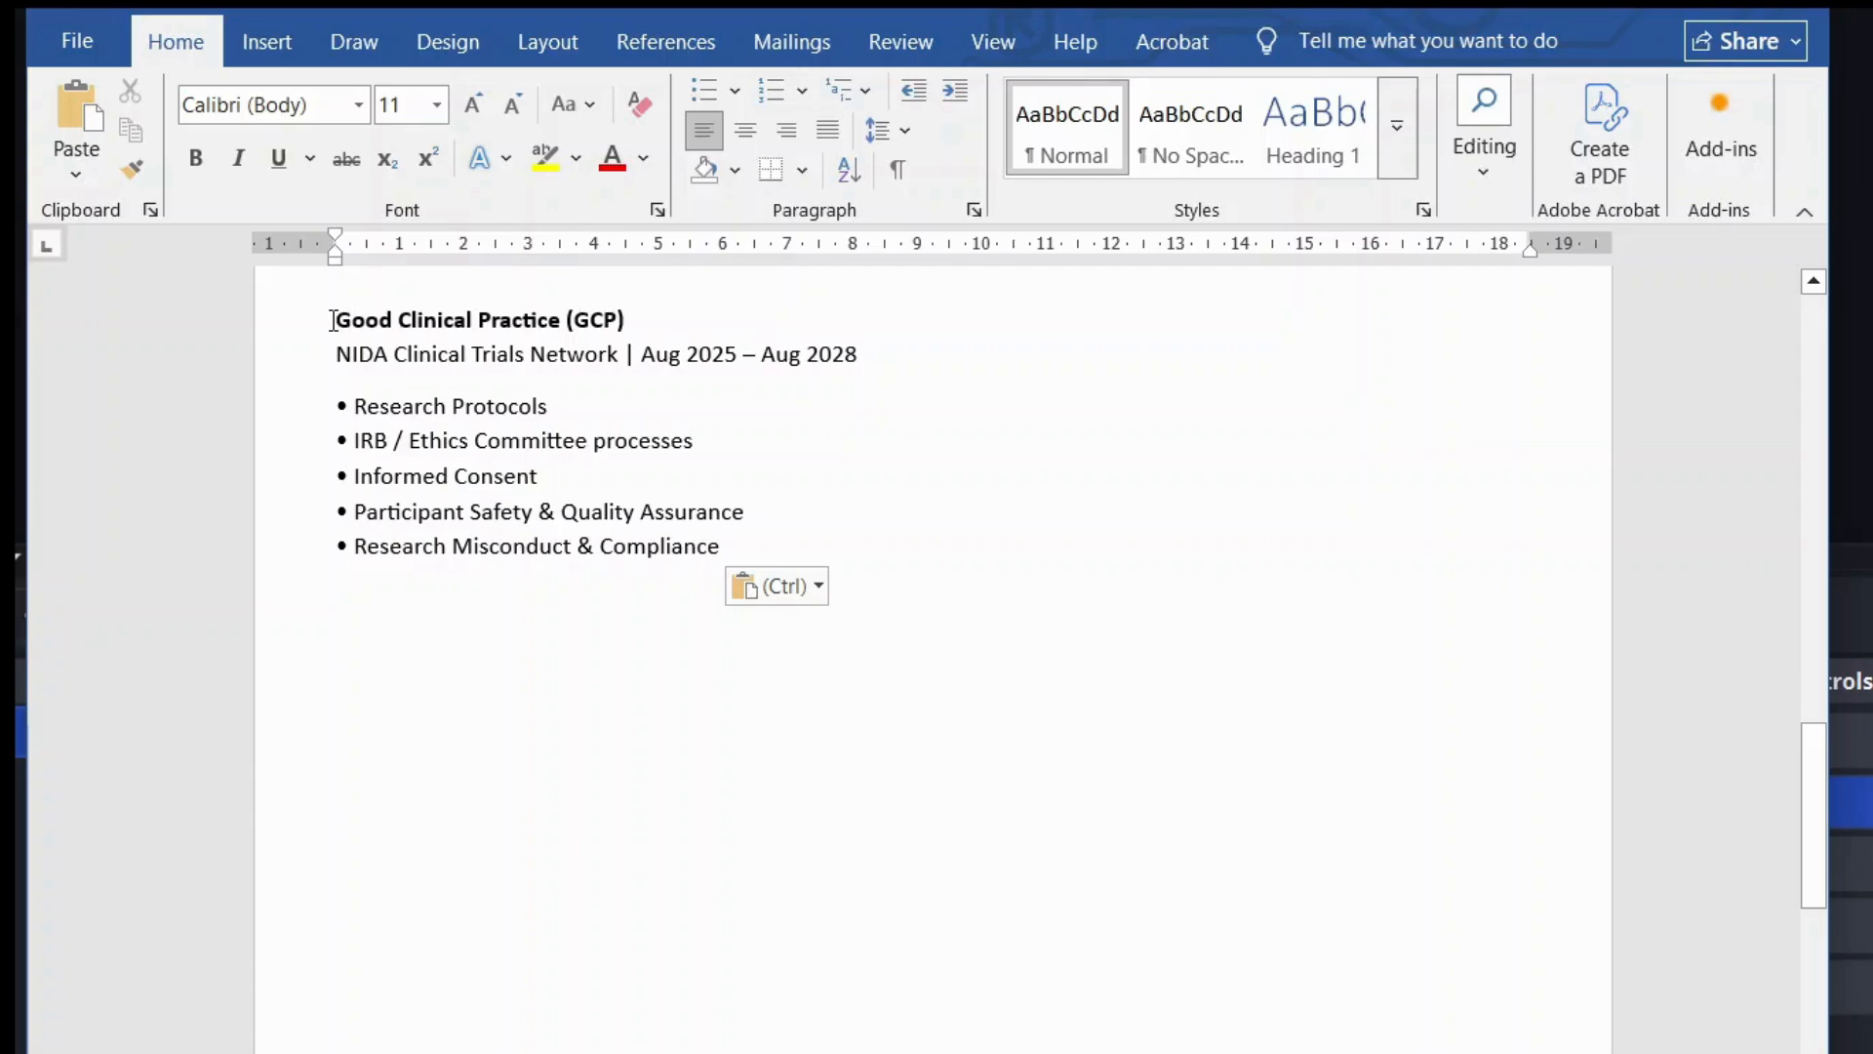
Step: Review the GCP heading, its Aug 2025 – Aug 2028 dates and its five topic bullets
{"action": "left_click_drag", "start_coordinate": [333, 320], "coordinate": [622, 356]}
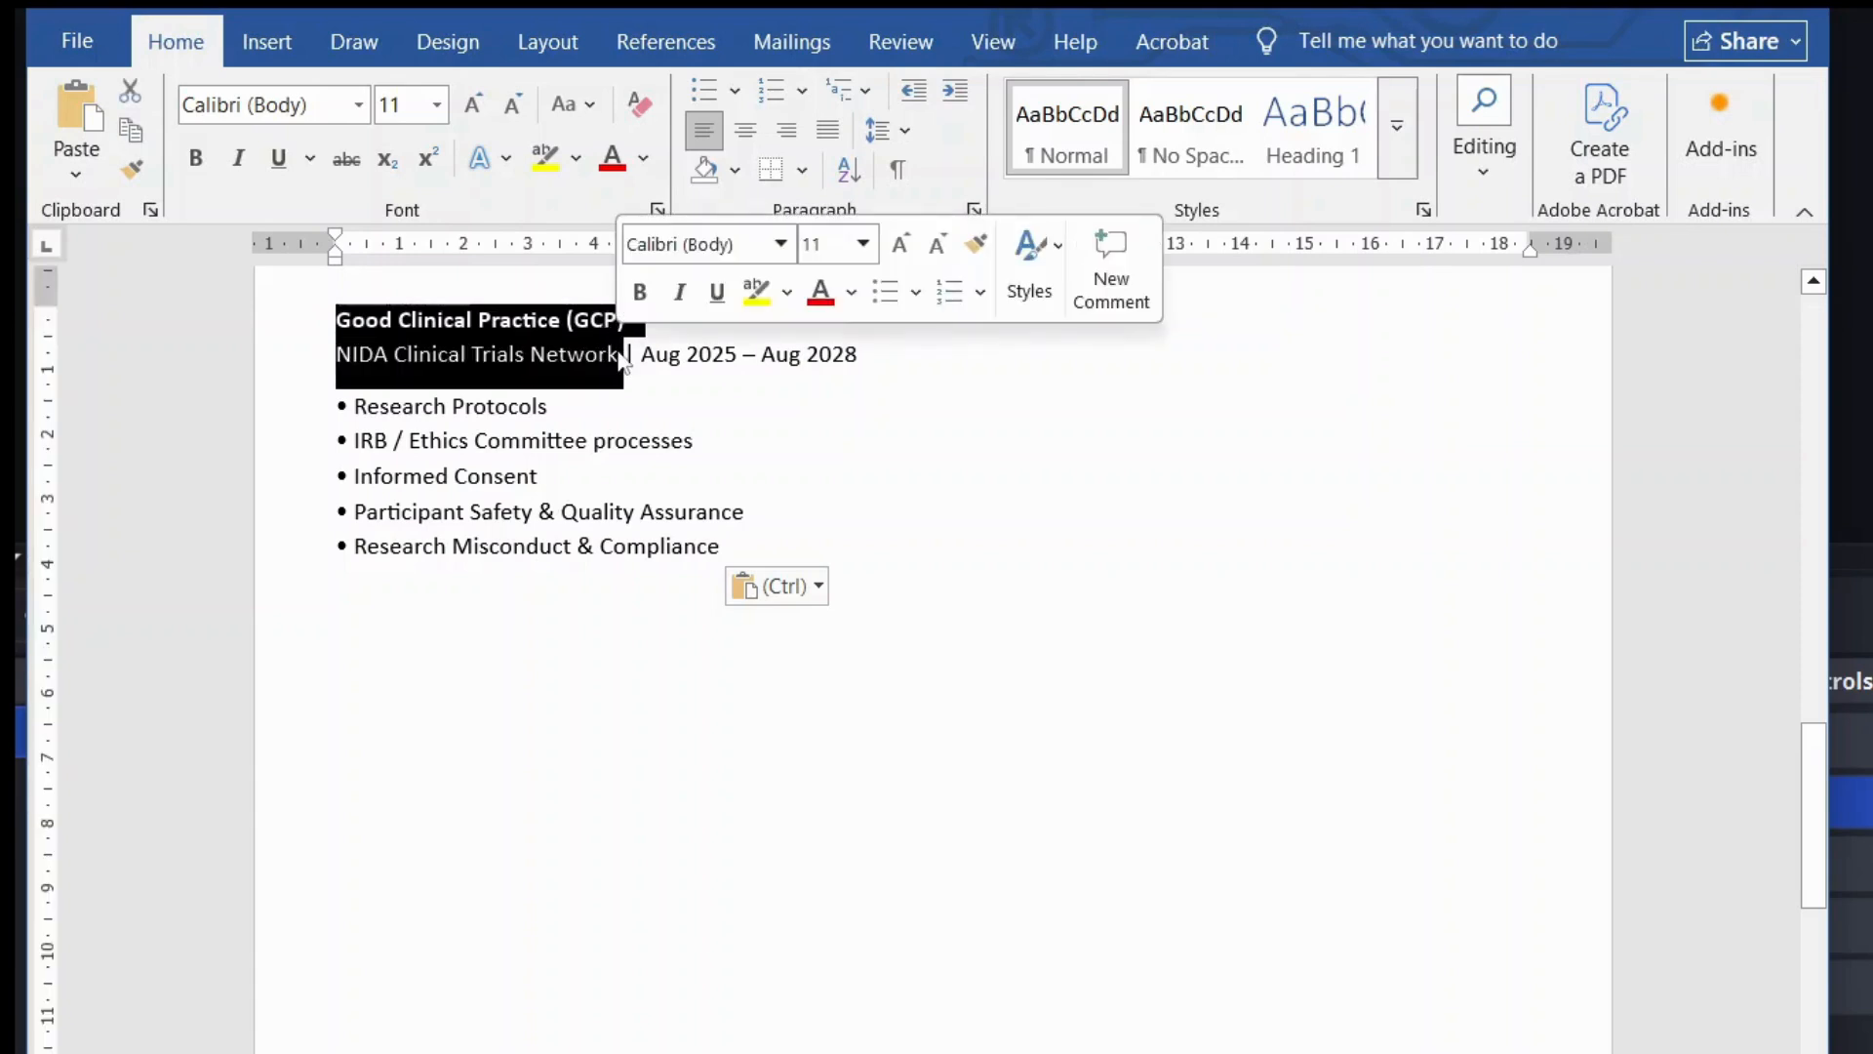
{"action": "left_click", "coordinate": [622, 353]}
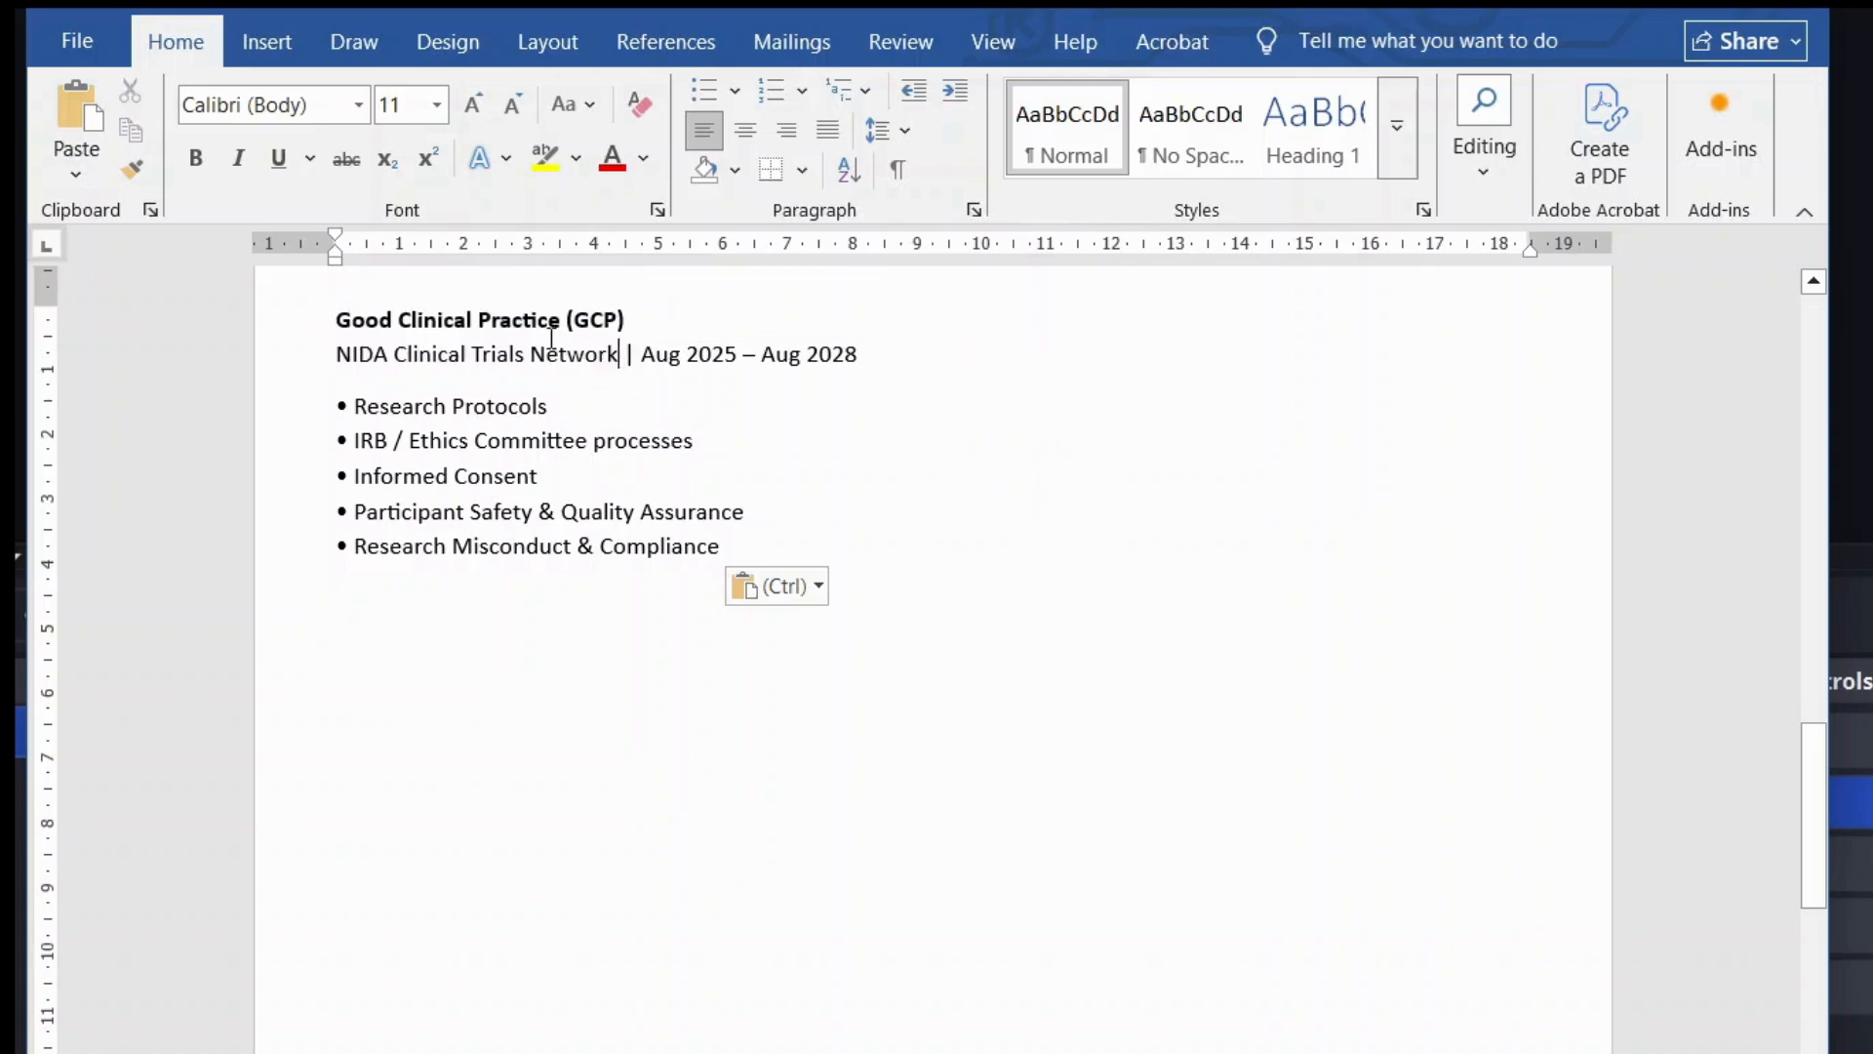
{"action": "left_click_drag", "start_coordinate": [333, 316], "coordinate": [891, 357]}
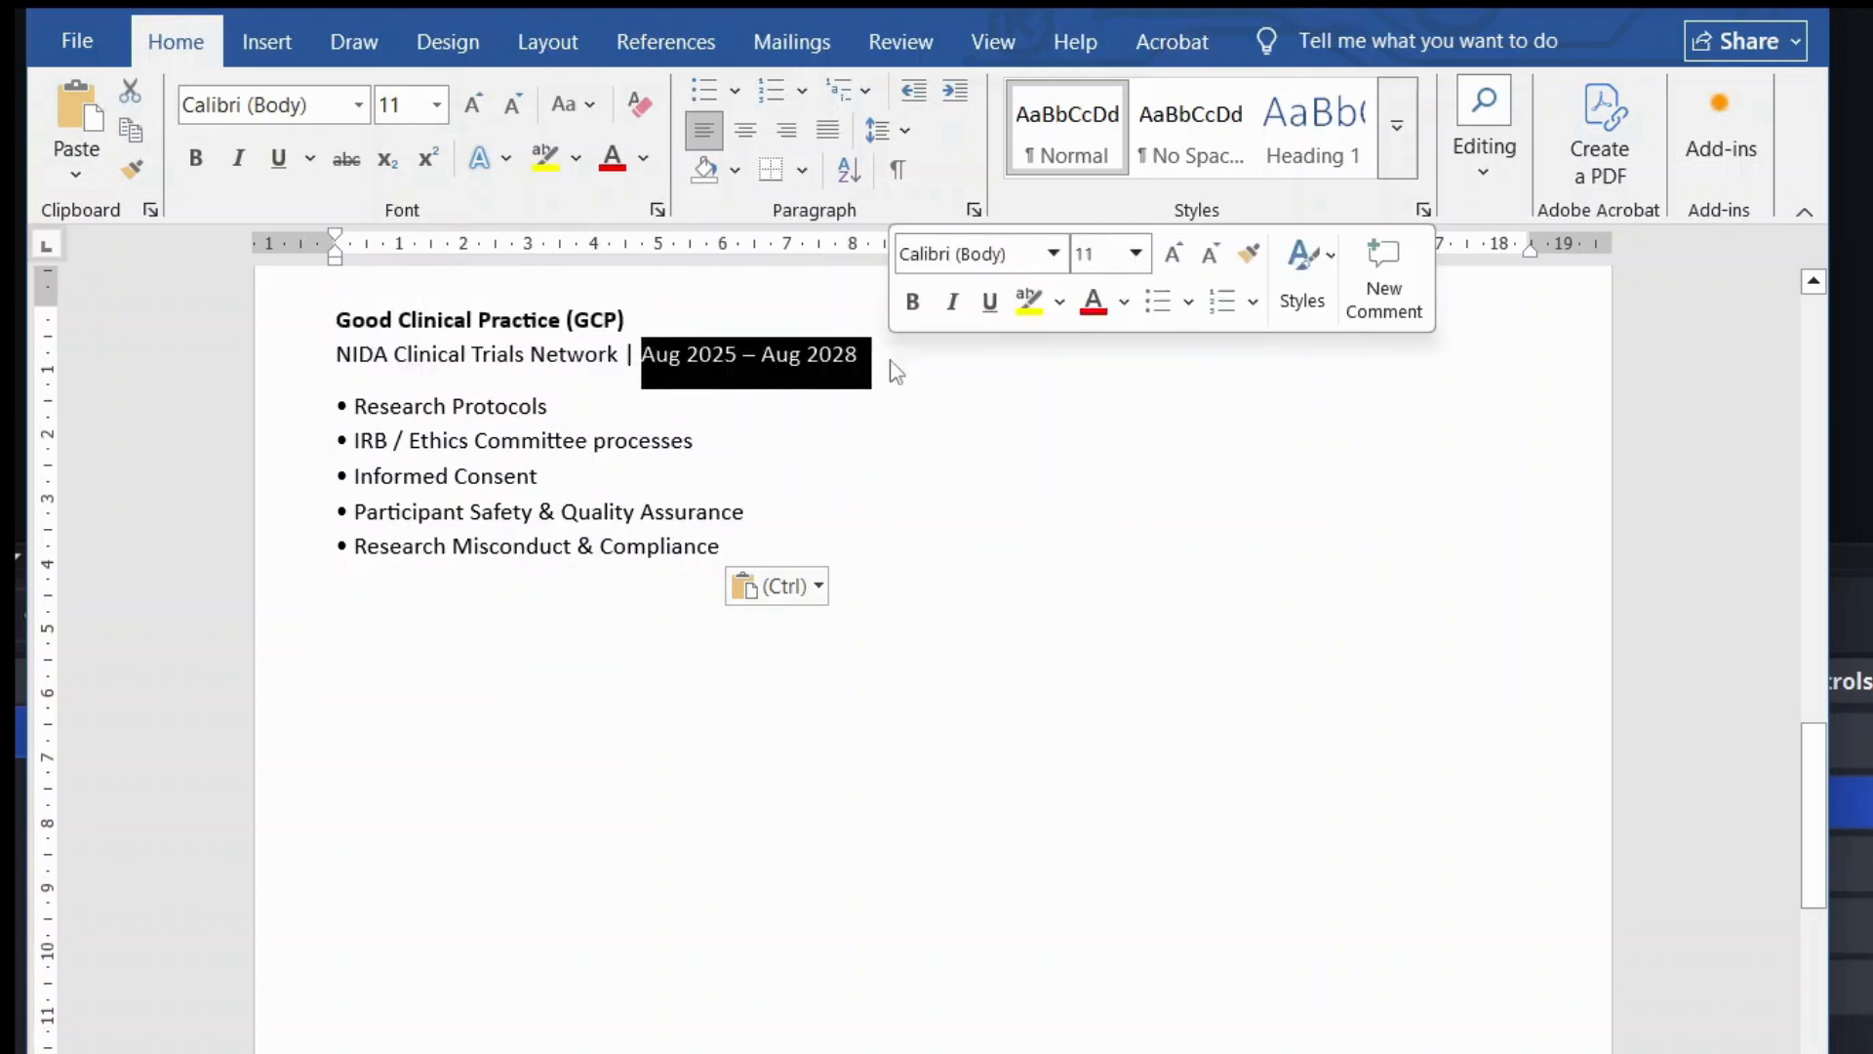
{"action": "left_click", "coordinate": [862, 356]}
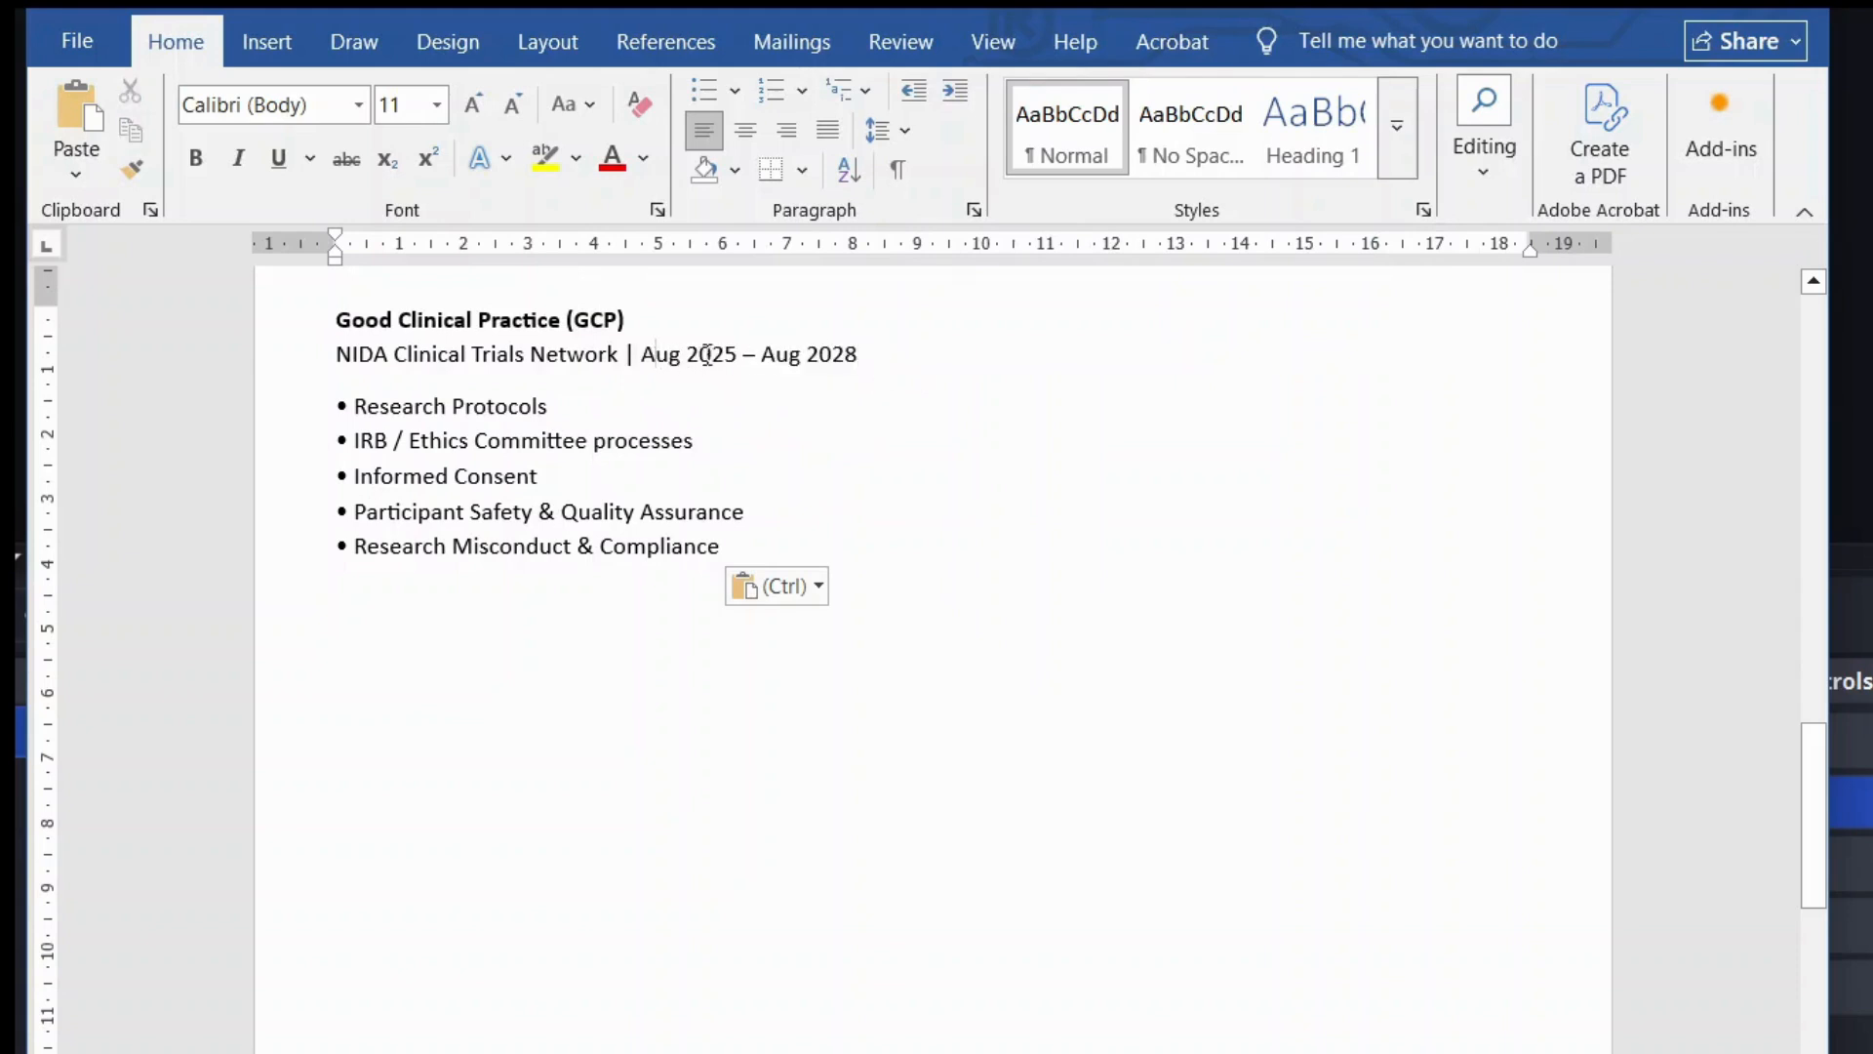
{"action": "left_click_drag", "start_coordinate": [644, 357], "coordinate": [833, 359]}
{"action": "left_click", "coordinate": [872, 357]}
{"action": "scroll", "coordinate": [872, 357], "scroll_direction": "down", "scroll_amount": 1}
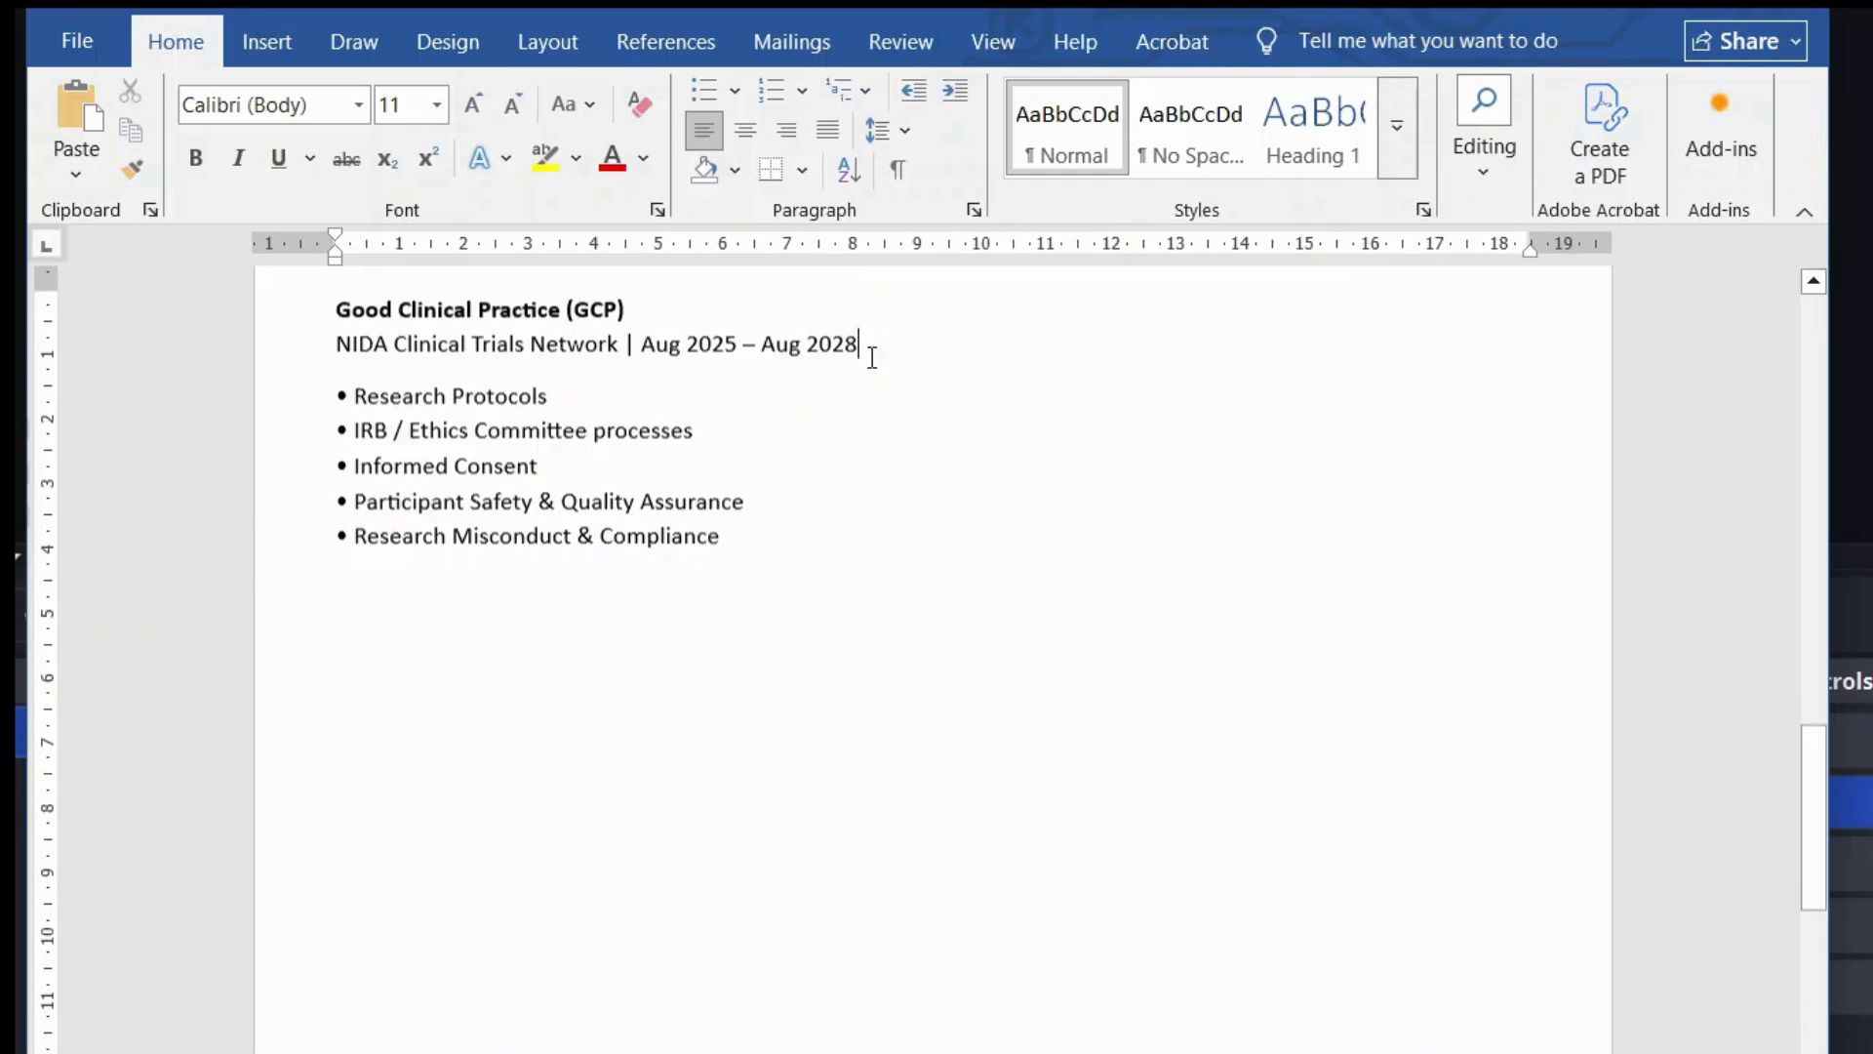
{"action": "left_click_drag", "start_coordinate": [352, 380], "coordinate": [764, 527]}
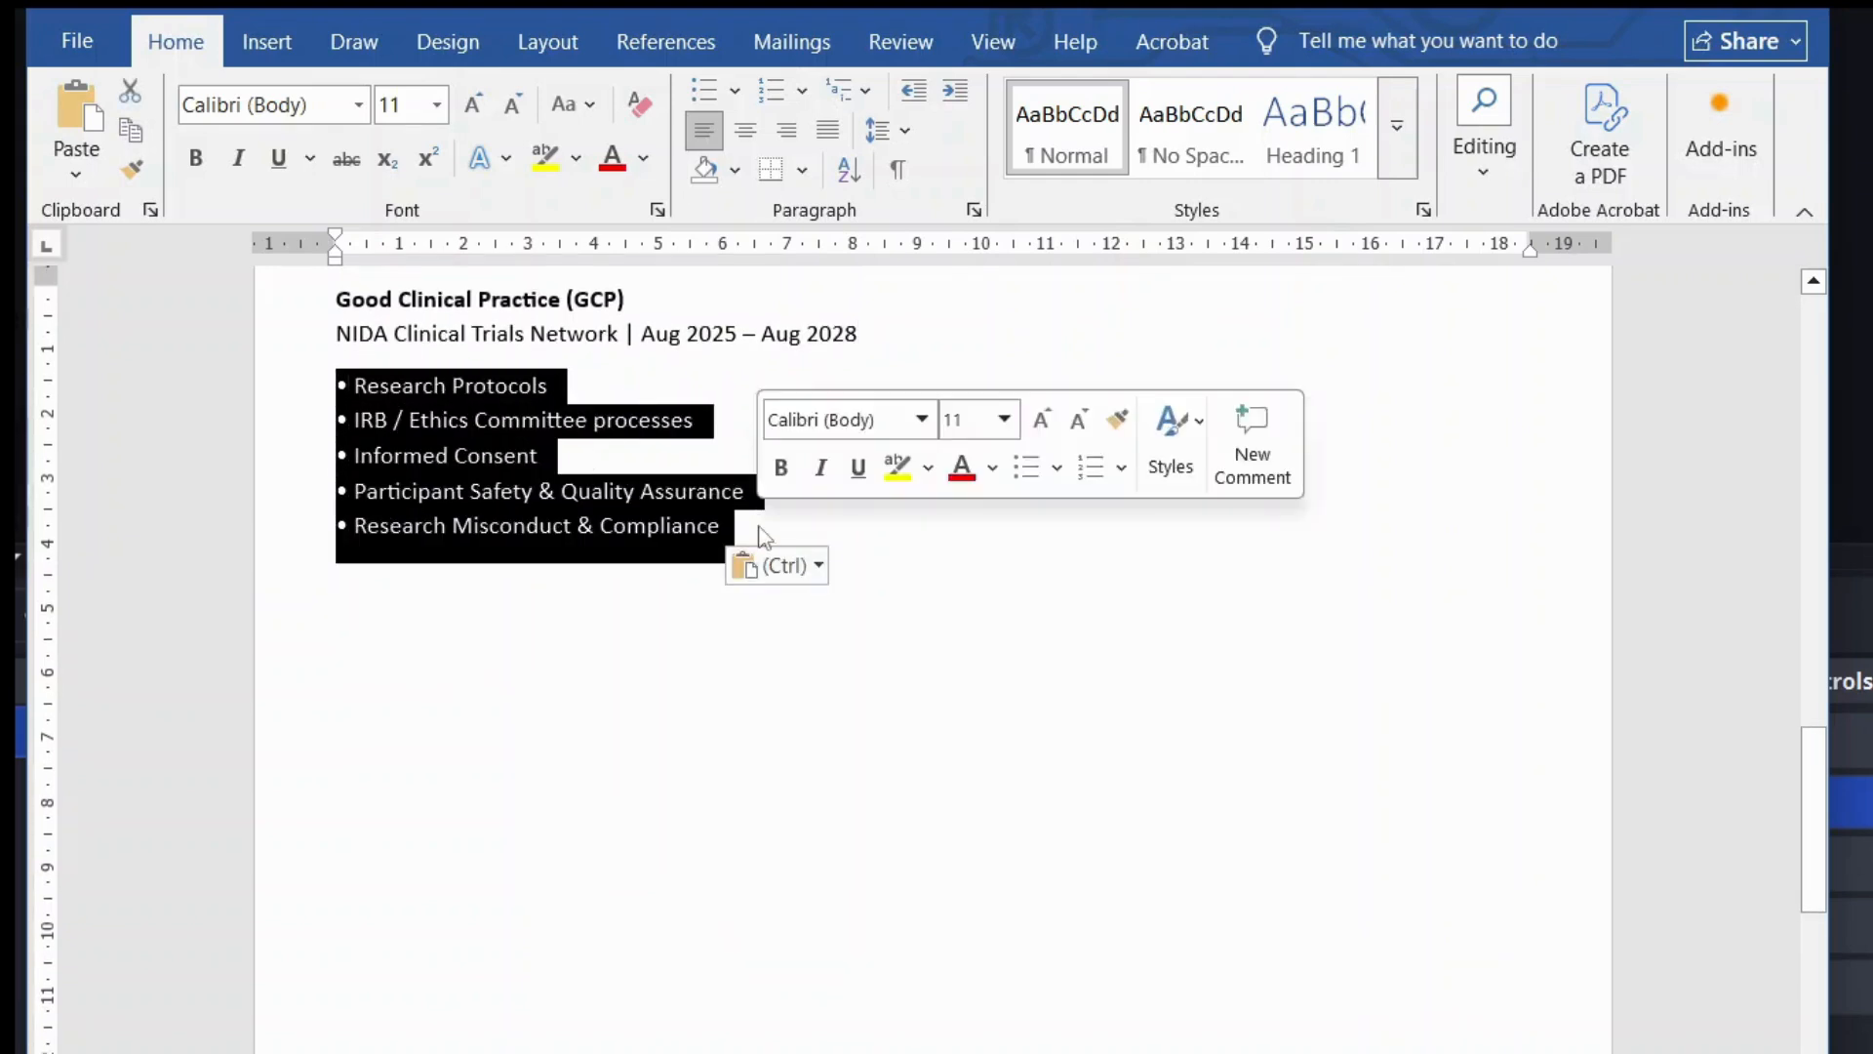
{"action": "left_click", "coordinate": [679, 491]}
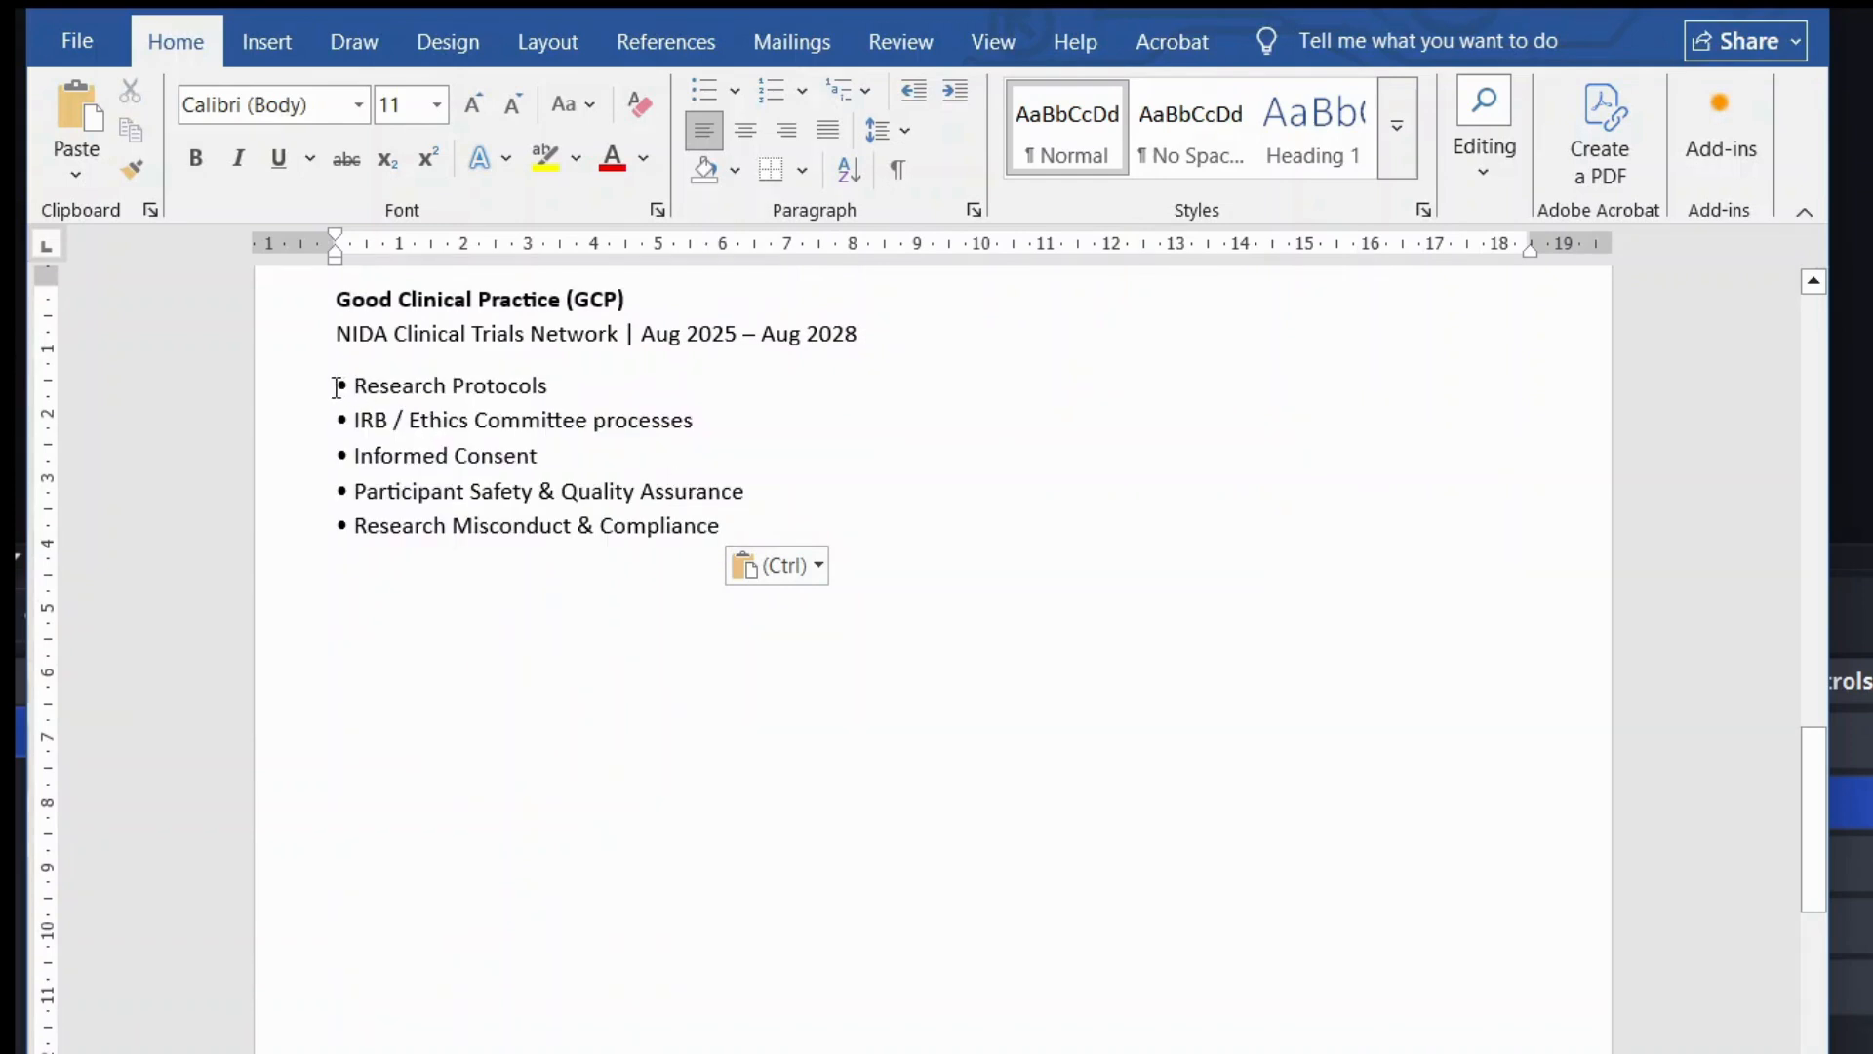
Step: Add an empty line after the last GCP bullet, 'Research Misconduct & Compliance'
{"action": "left_click_drag", "start_coordinate": [336, 299], "coordinate": [658, 299]}
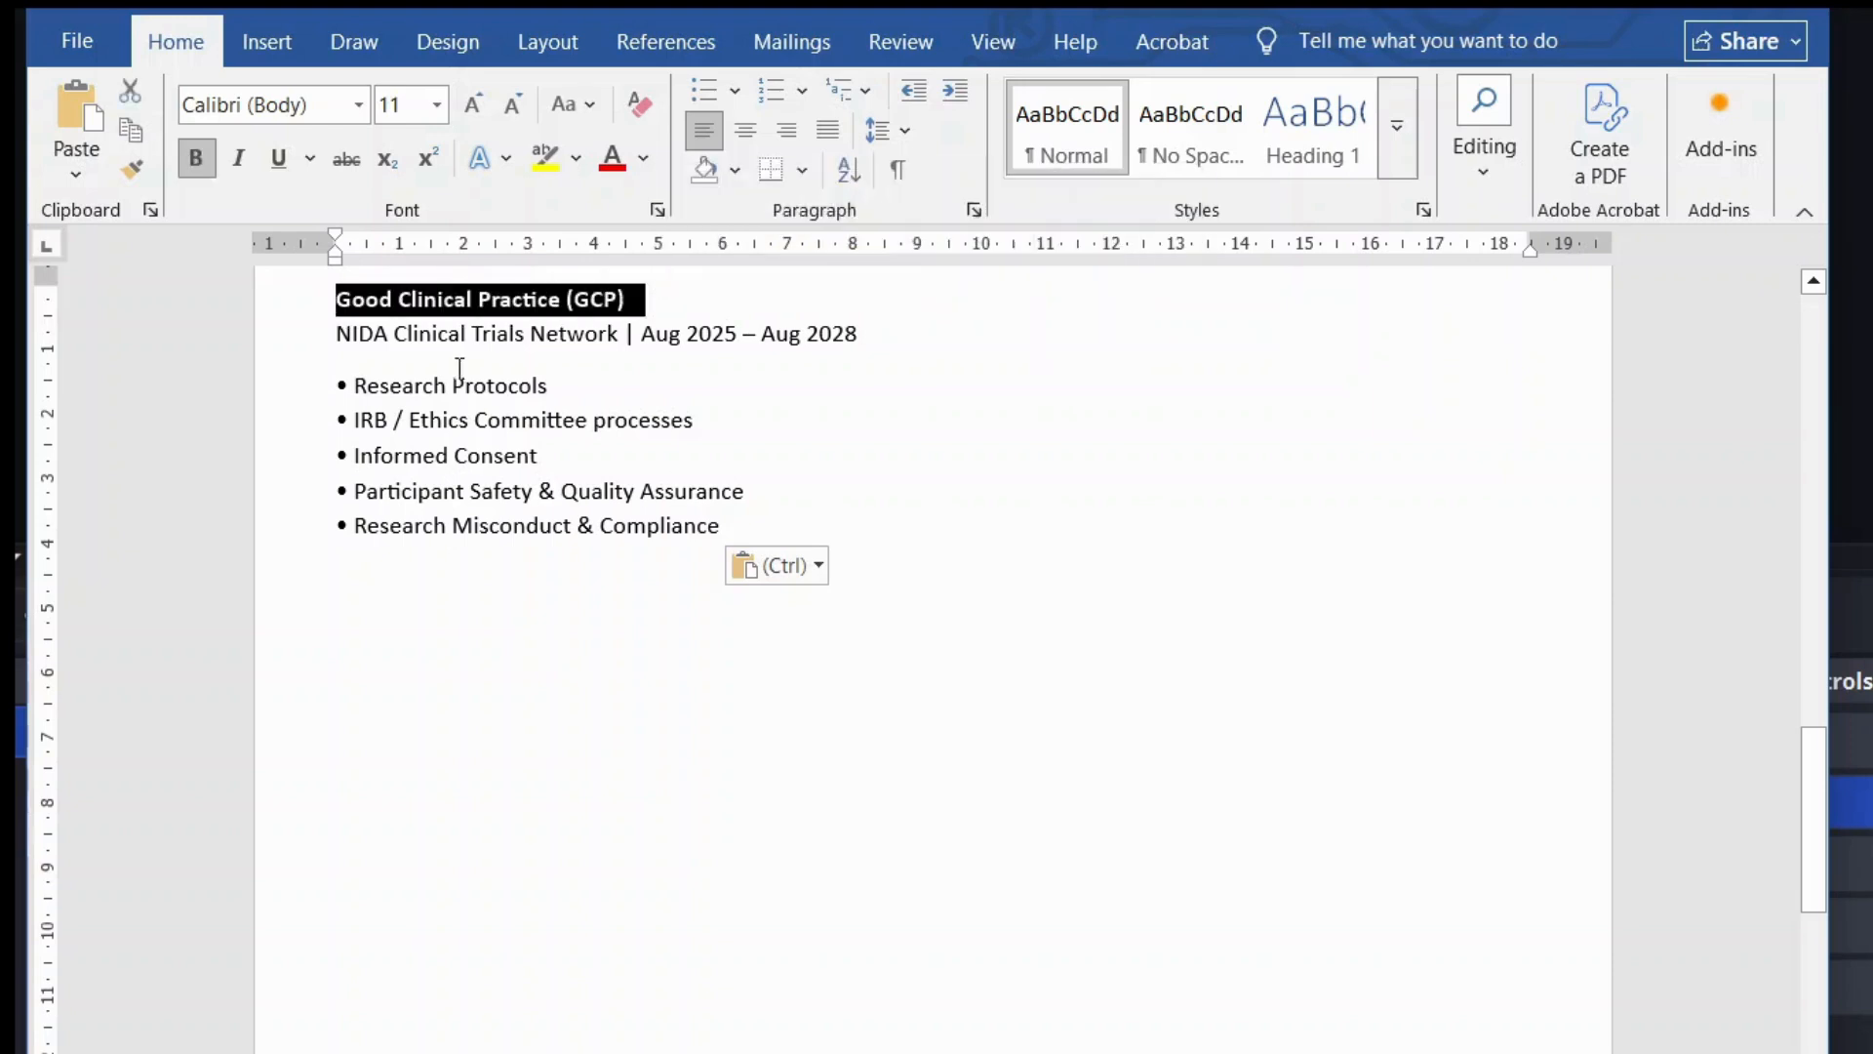
{"action": "left_click_drag", "start_coordinate": [353, 384], "coordinate": [723, 541]}
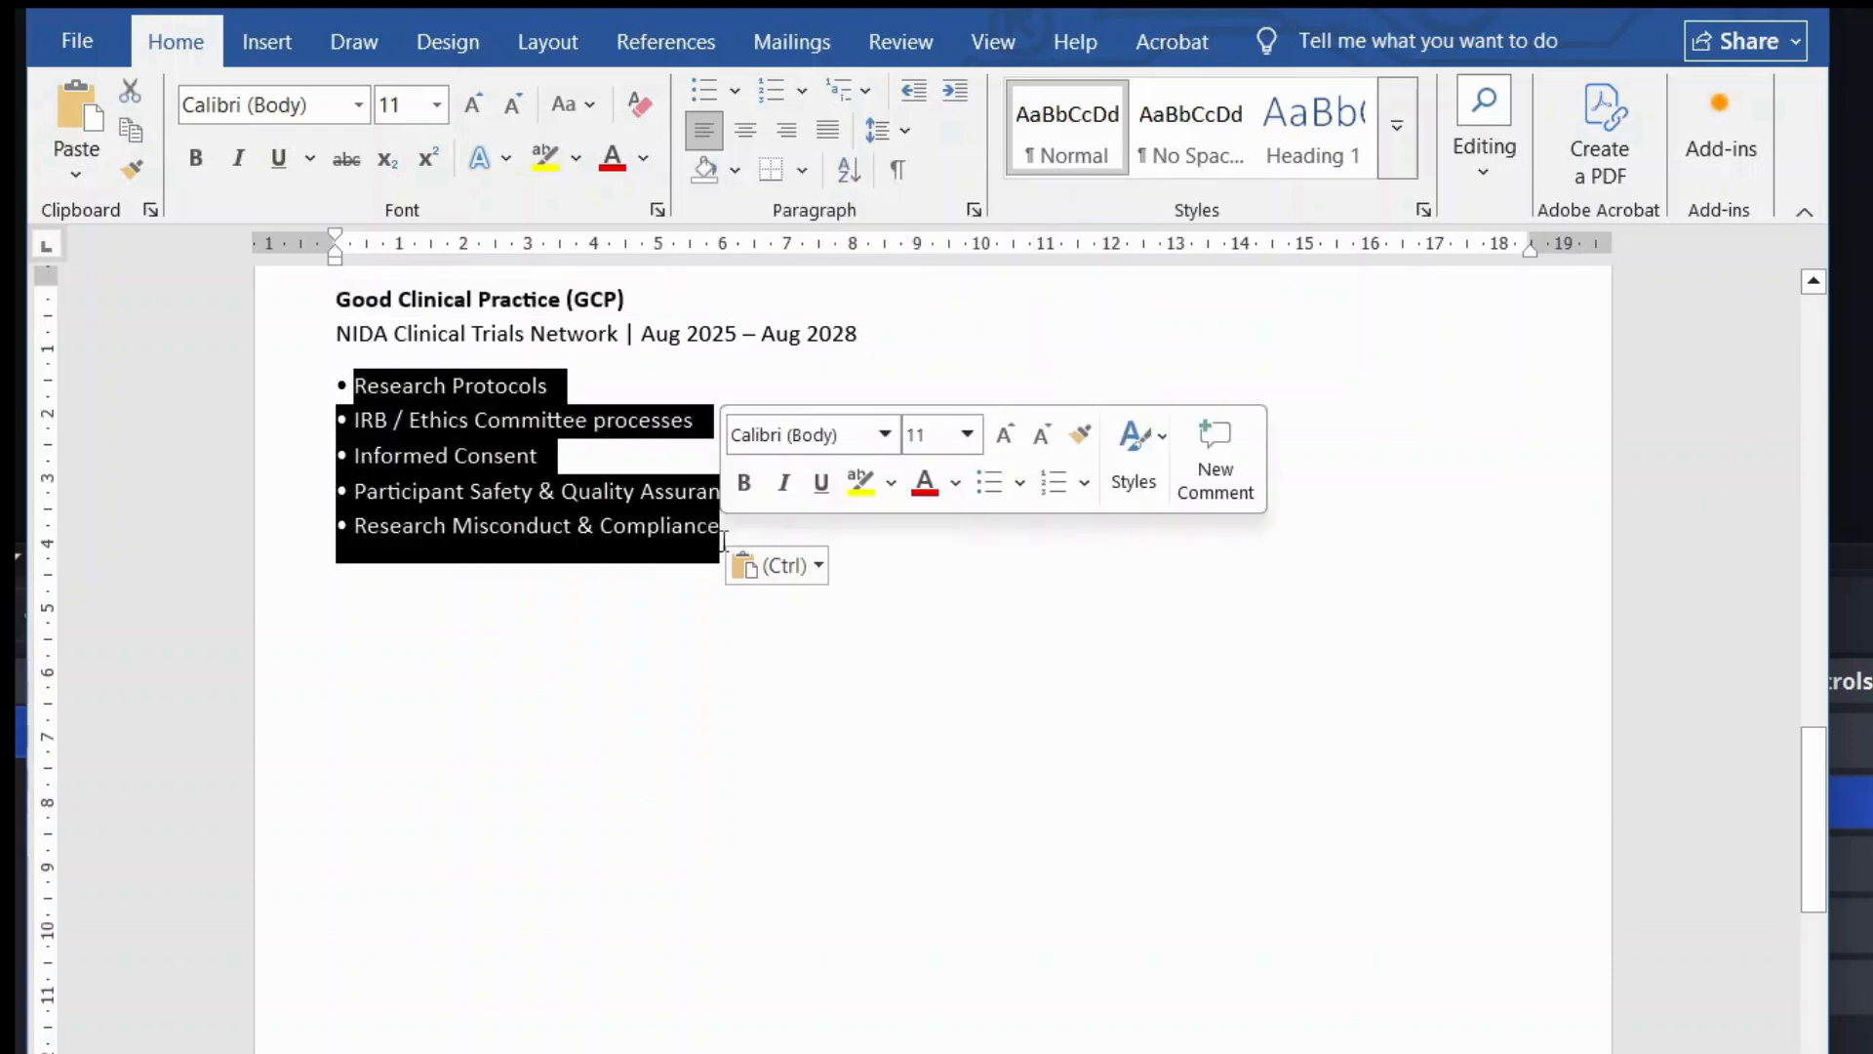
{"action": "left_click", "coordinate": [787, 539]}
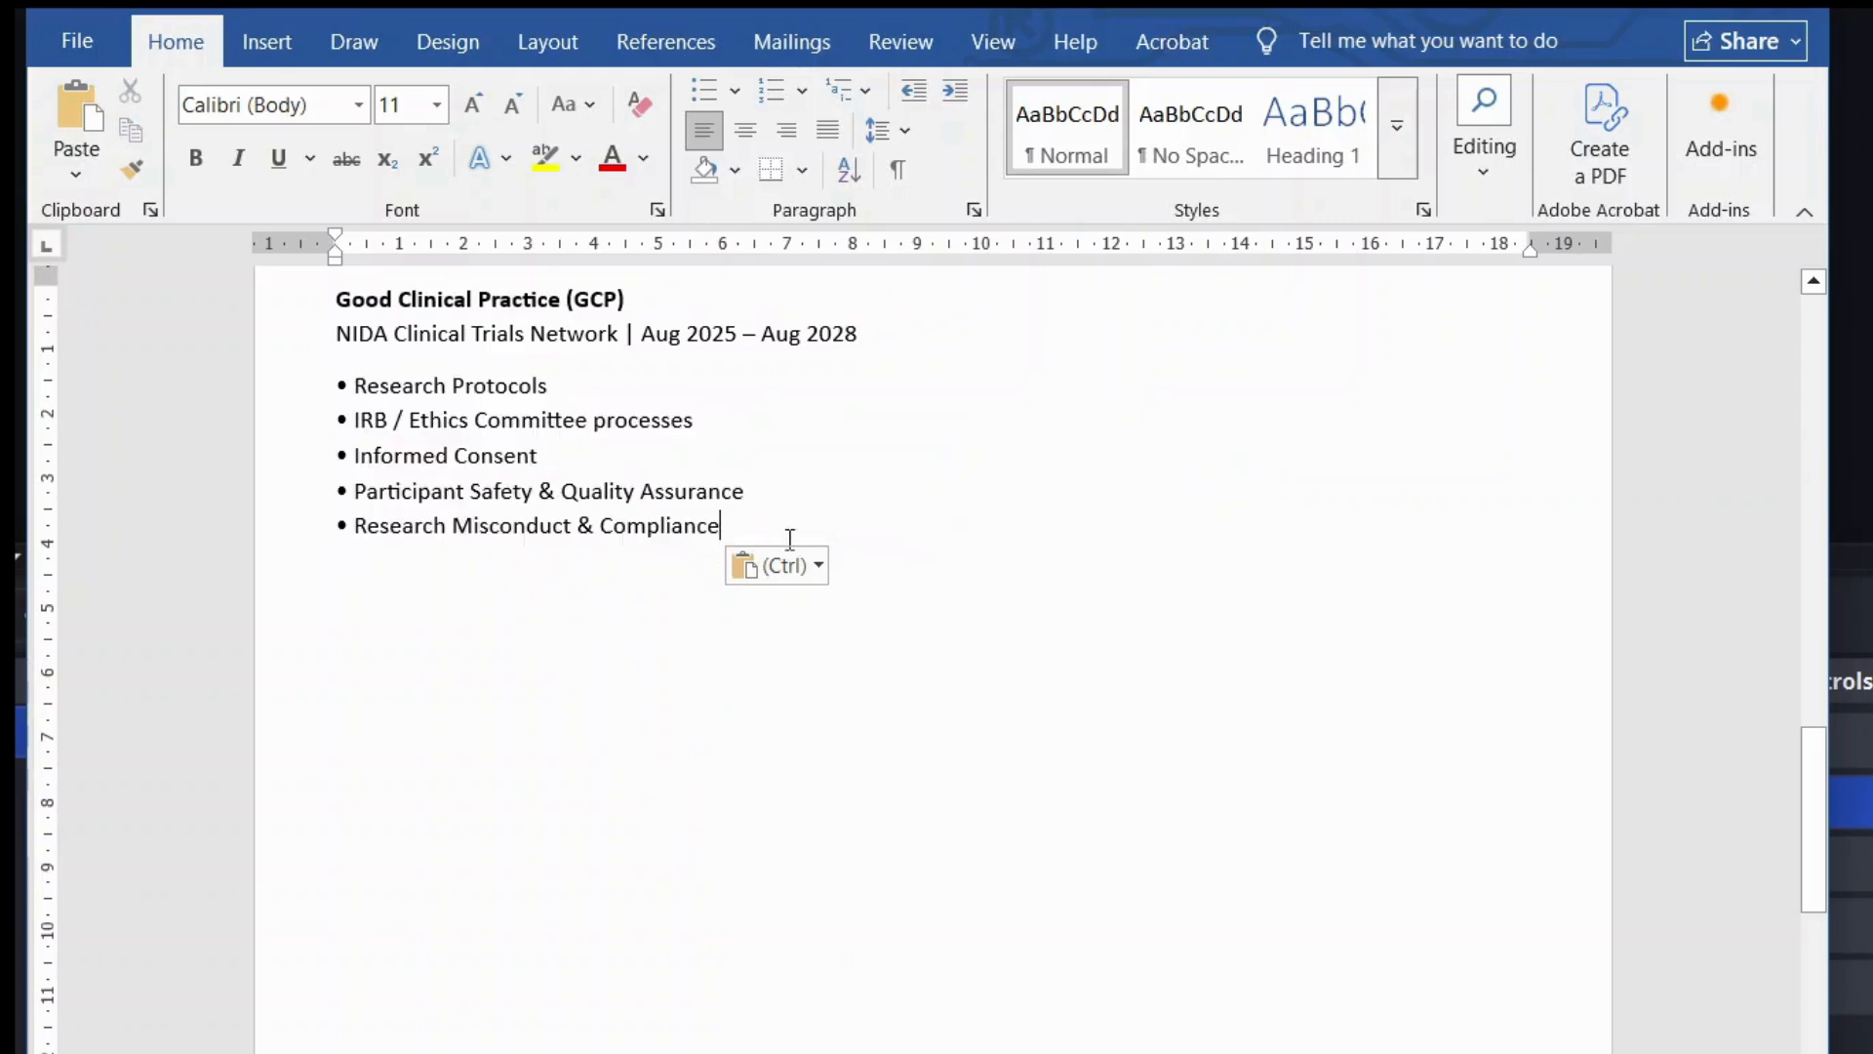
{"action": "key", "text": "Return"}
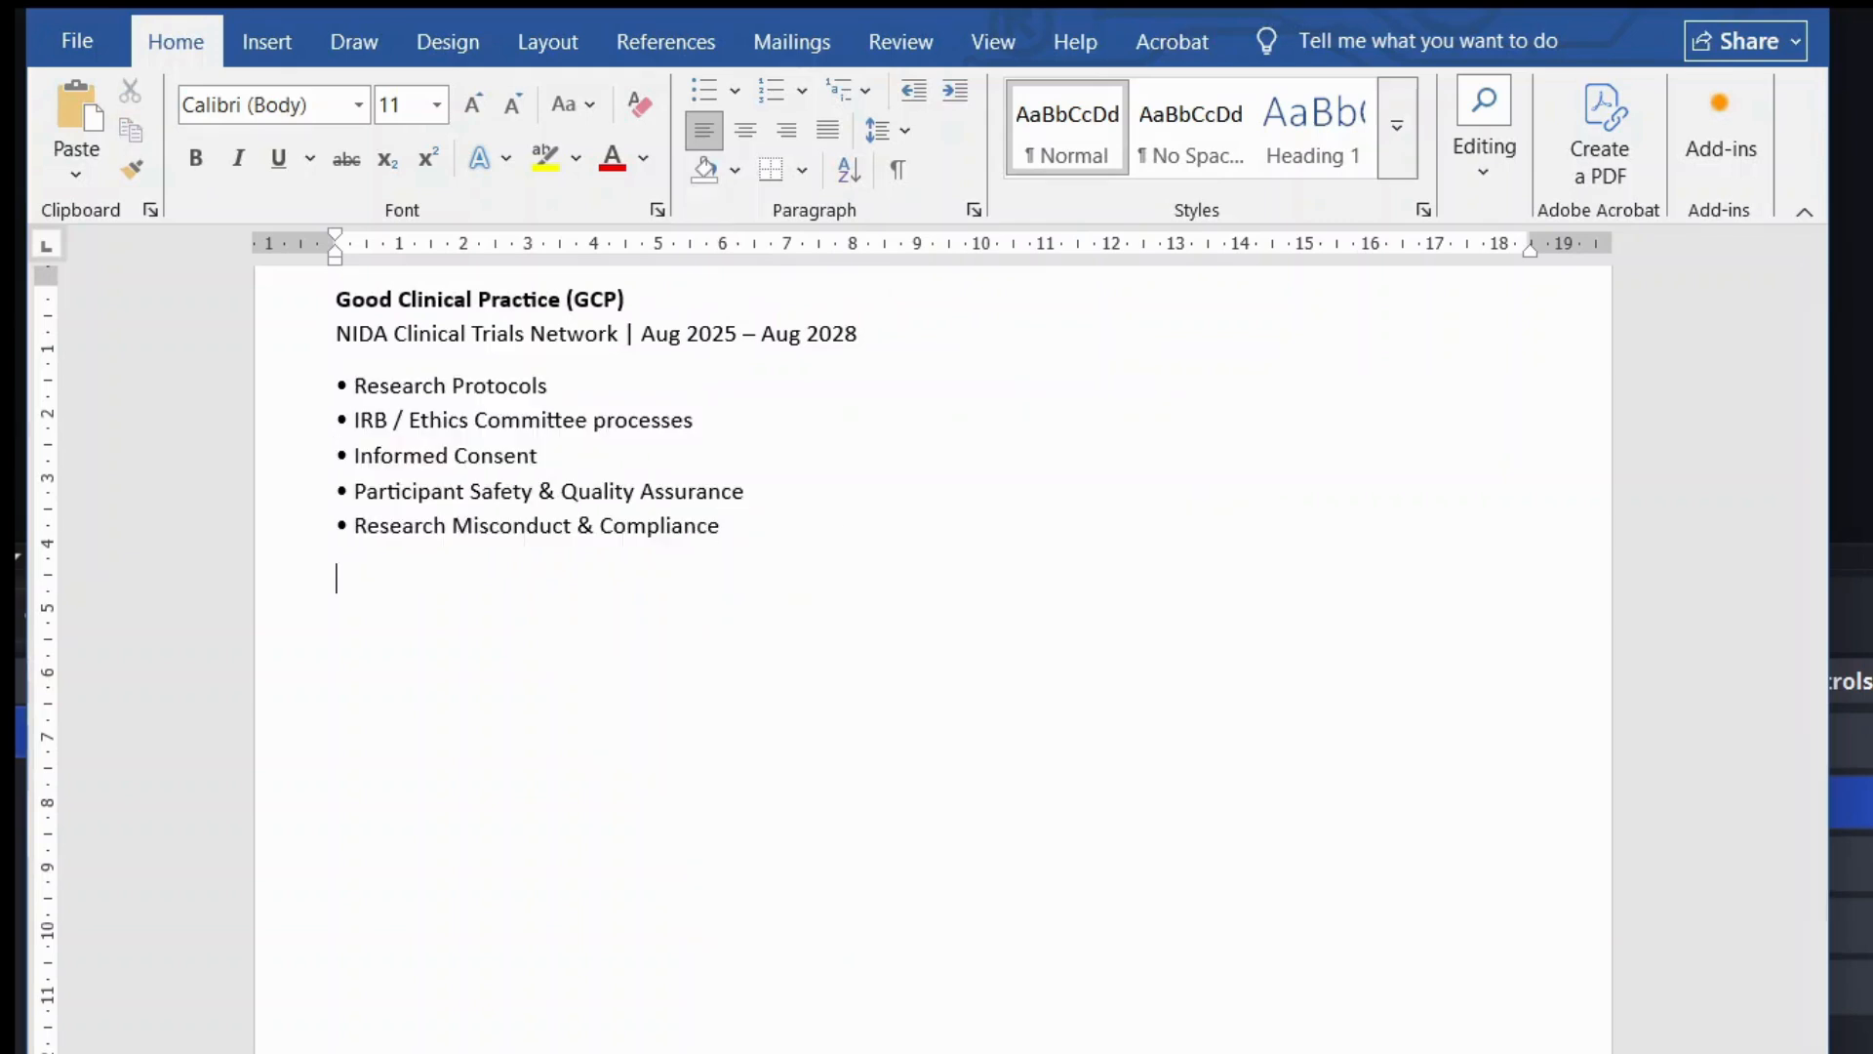
{"action": "scroll", "coordinate": [779, 539], "scroll_direction": "down", "scroll_amount": 9}
{"action": "scroll", "coordinate": [656, 562], "scroll_direction": "up", "scroll_amount": 9}
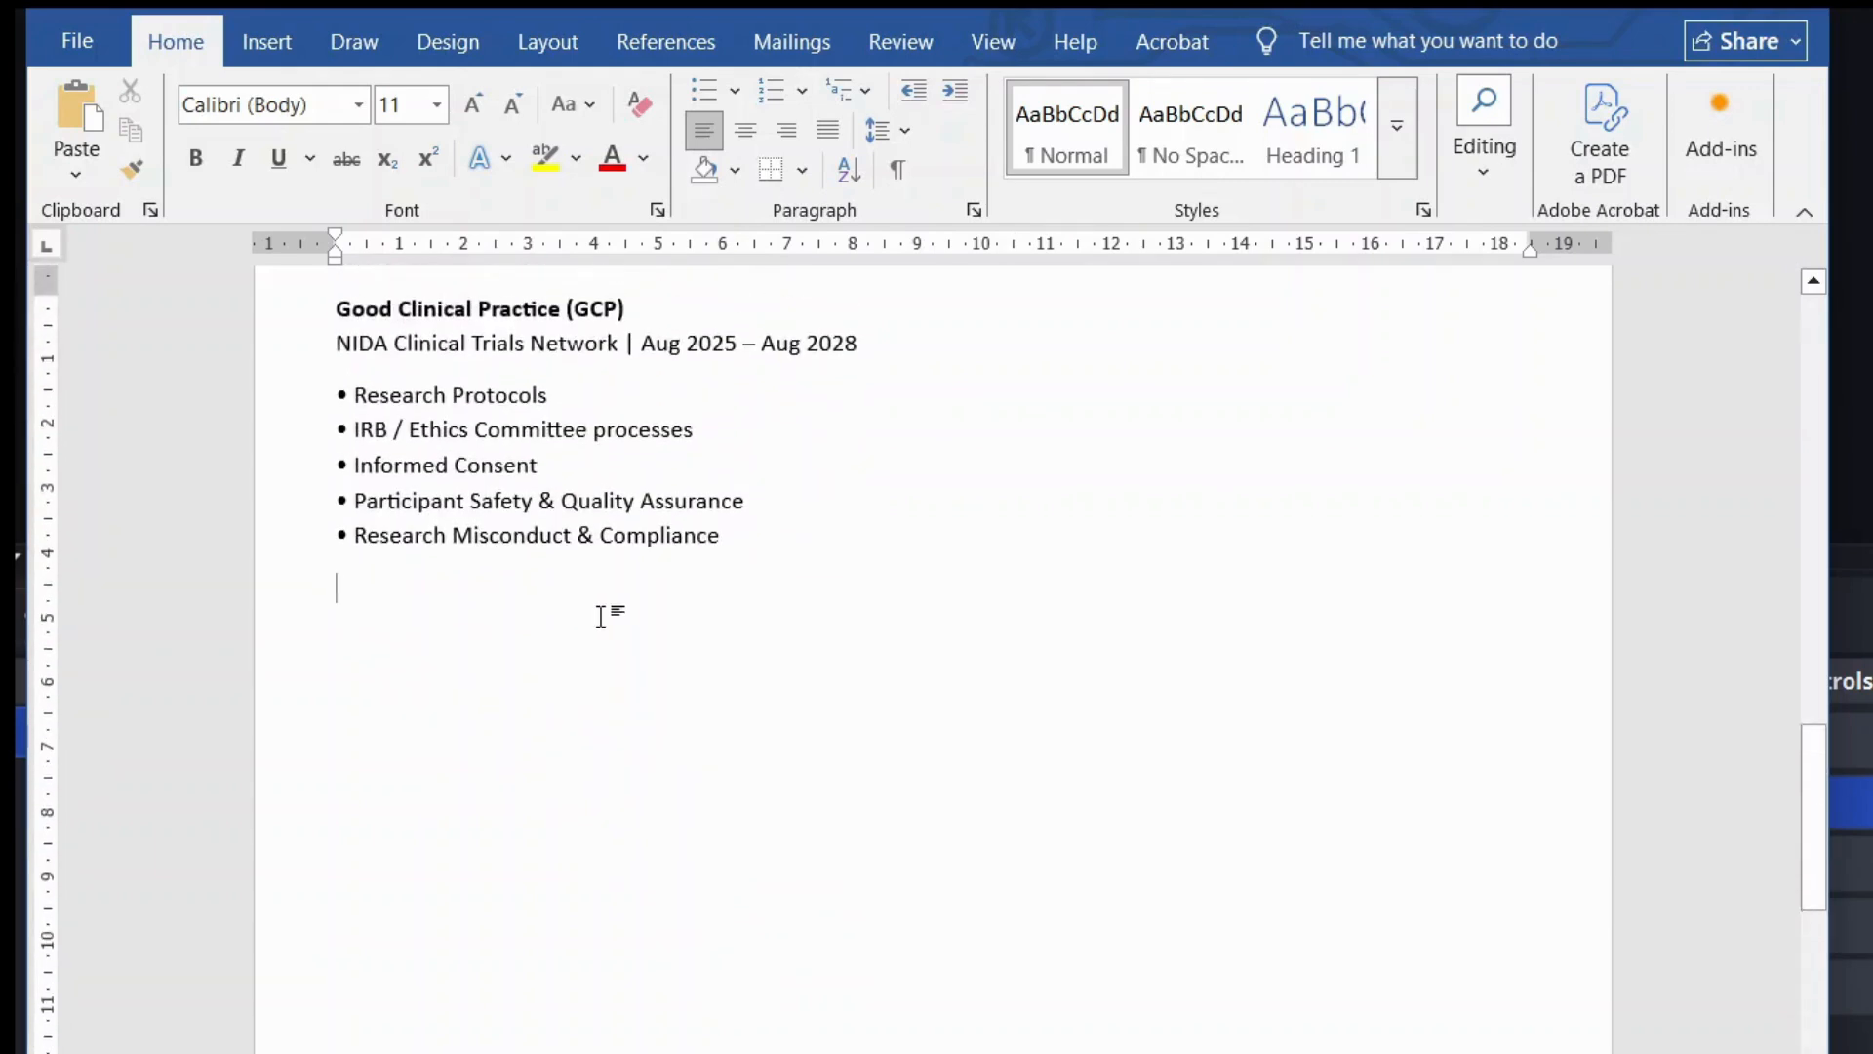
{"action": "scroll", "coordinate": [606, 614], "scroll_direction": "up", "scroll_amount": 1}
{"action": "scroll", "coordinate": [601, 657], "scroll_direction": "up", "scroll_amount": 10}
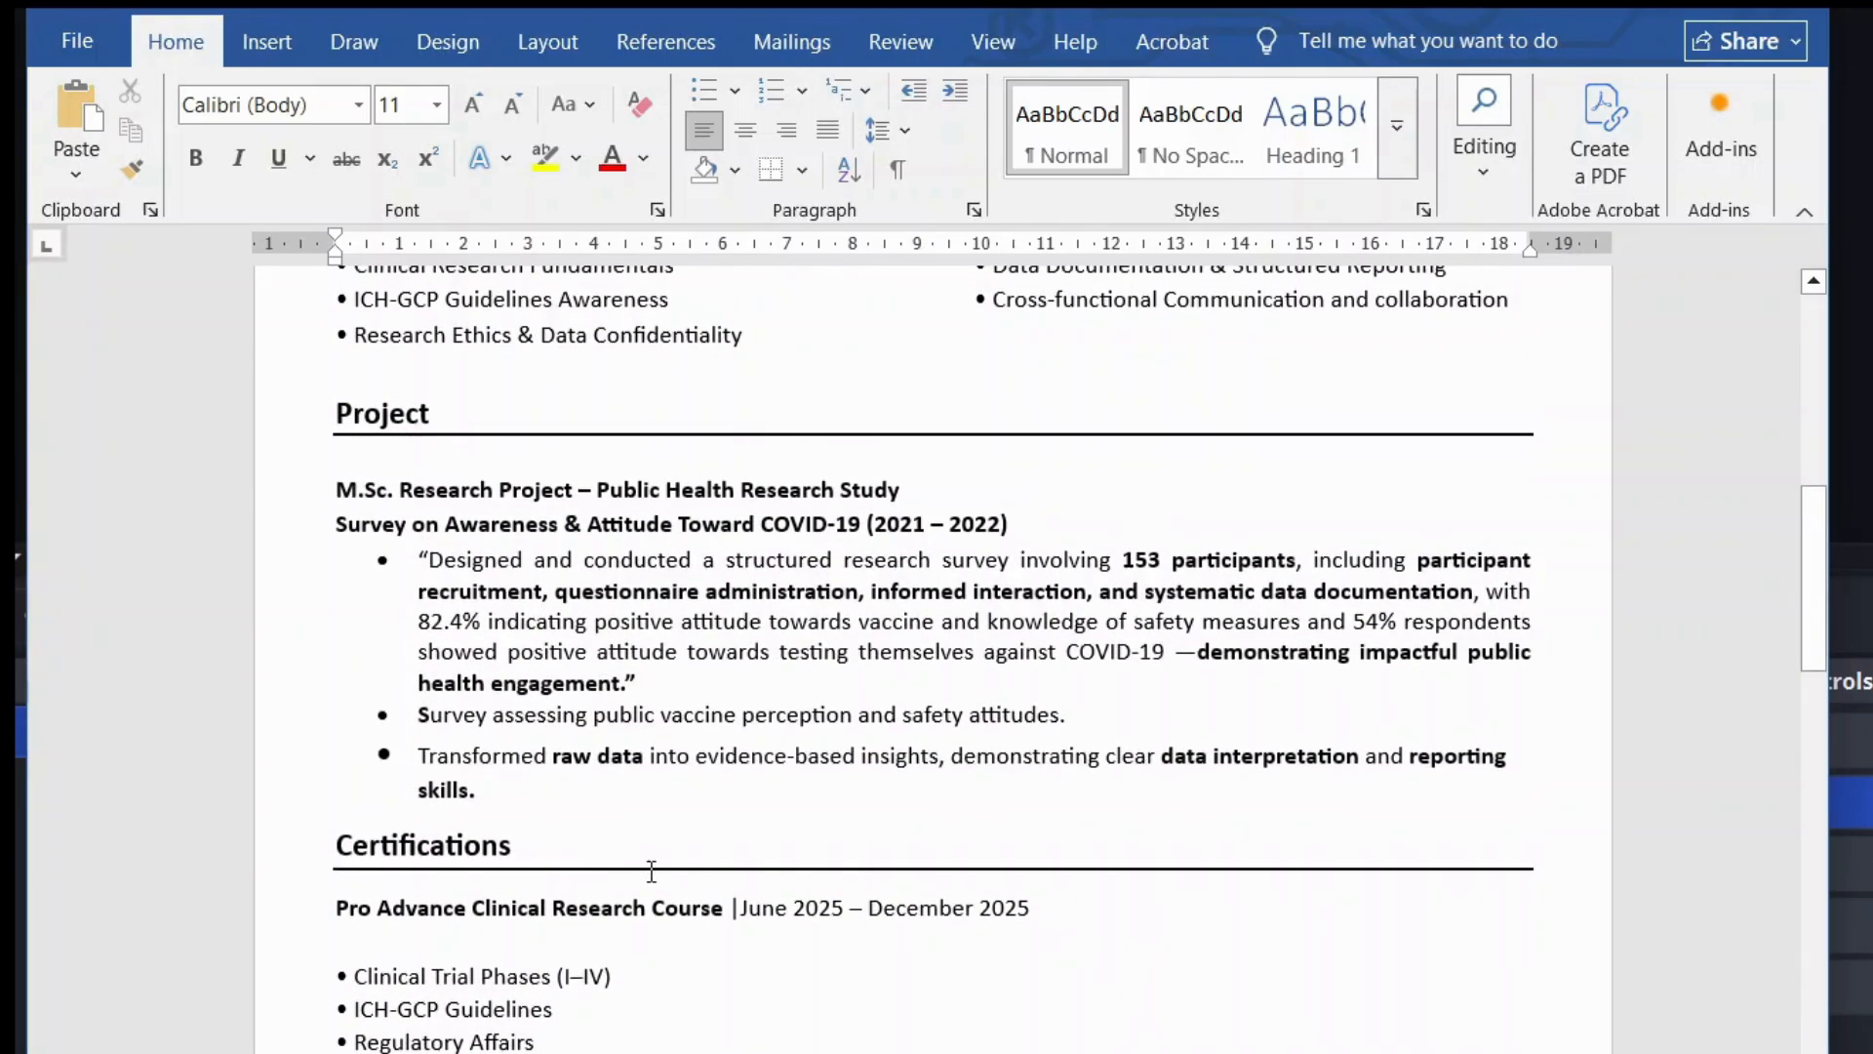
Step: Type the heading 'Language' below the GCP bullets
{"action": "scroll", "coordinate": [651, 868], "scroll_direction": "down", "scroll_amount": 10}
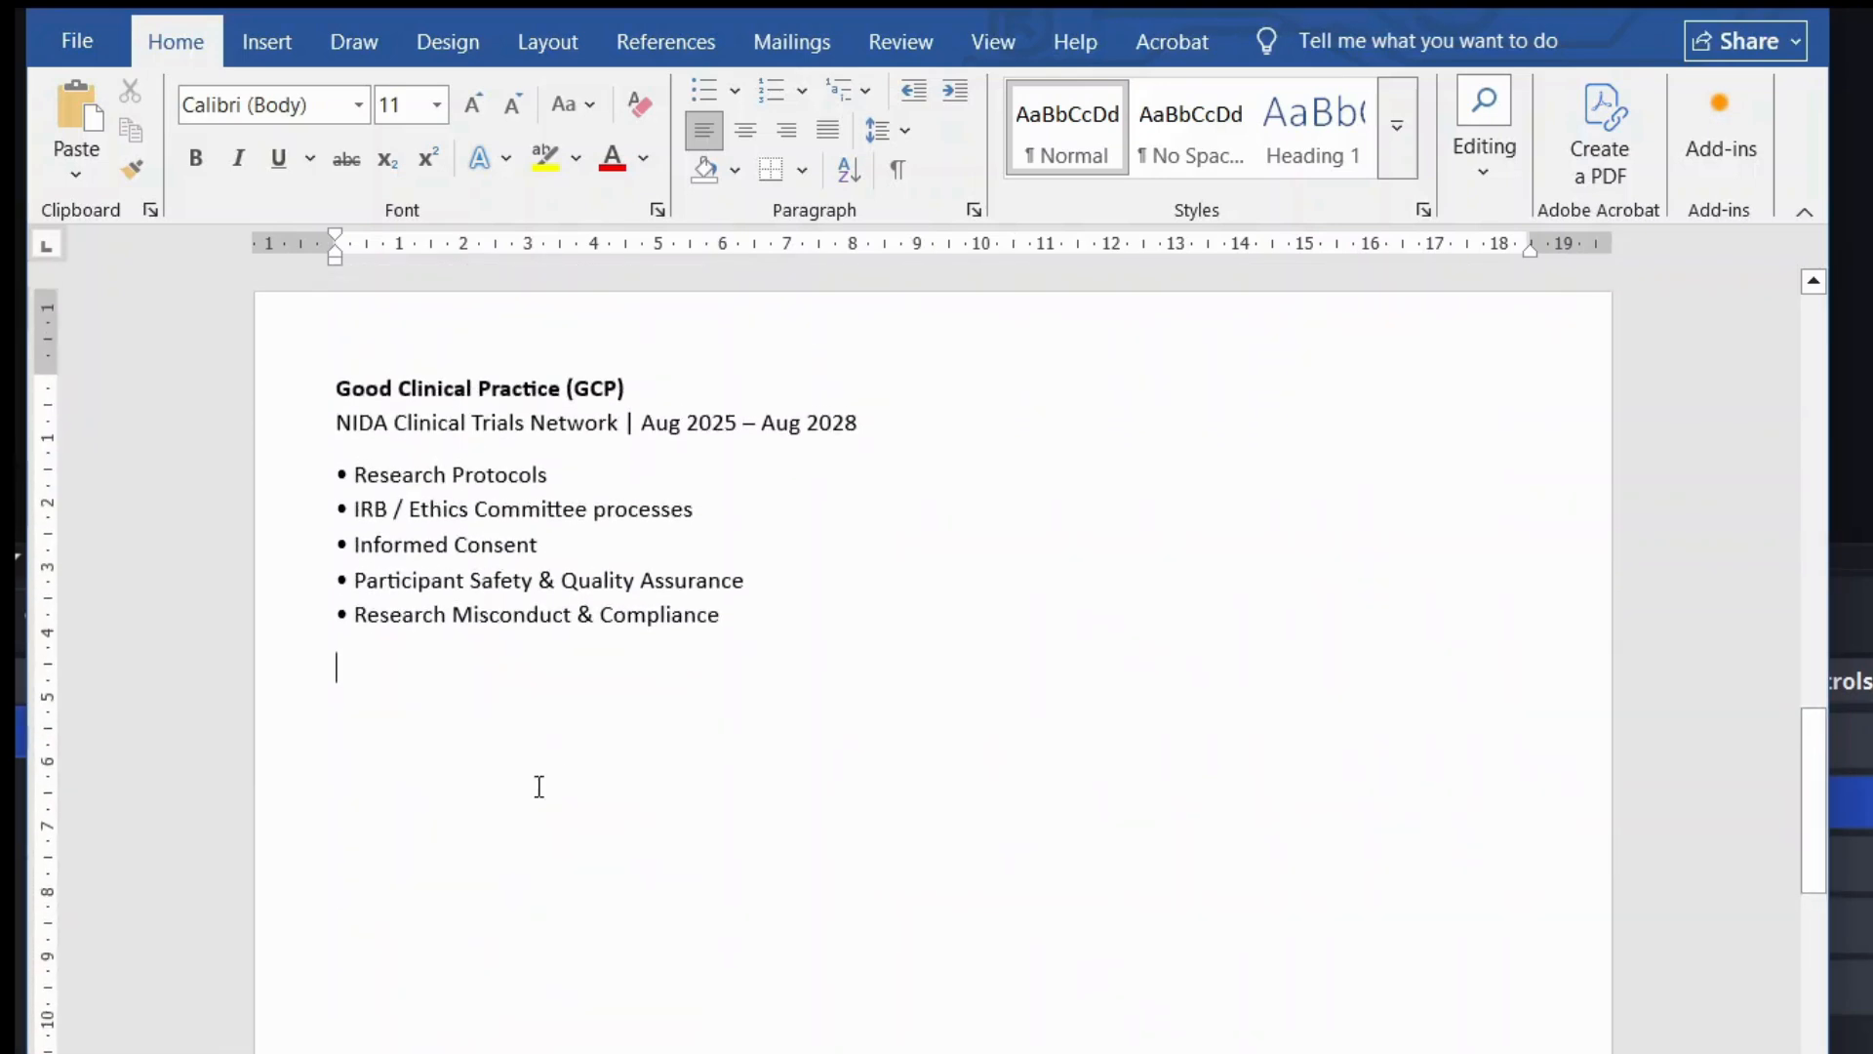
{"action": "key", "text": "Caps_Lock"}
{"action": "type", "text": "L"}
{"action": "key", "text": "Caps_Lock"}
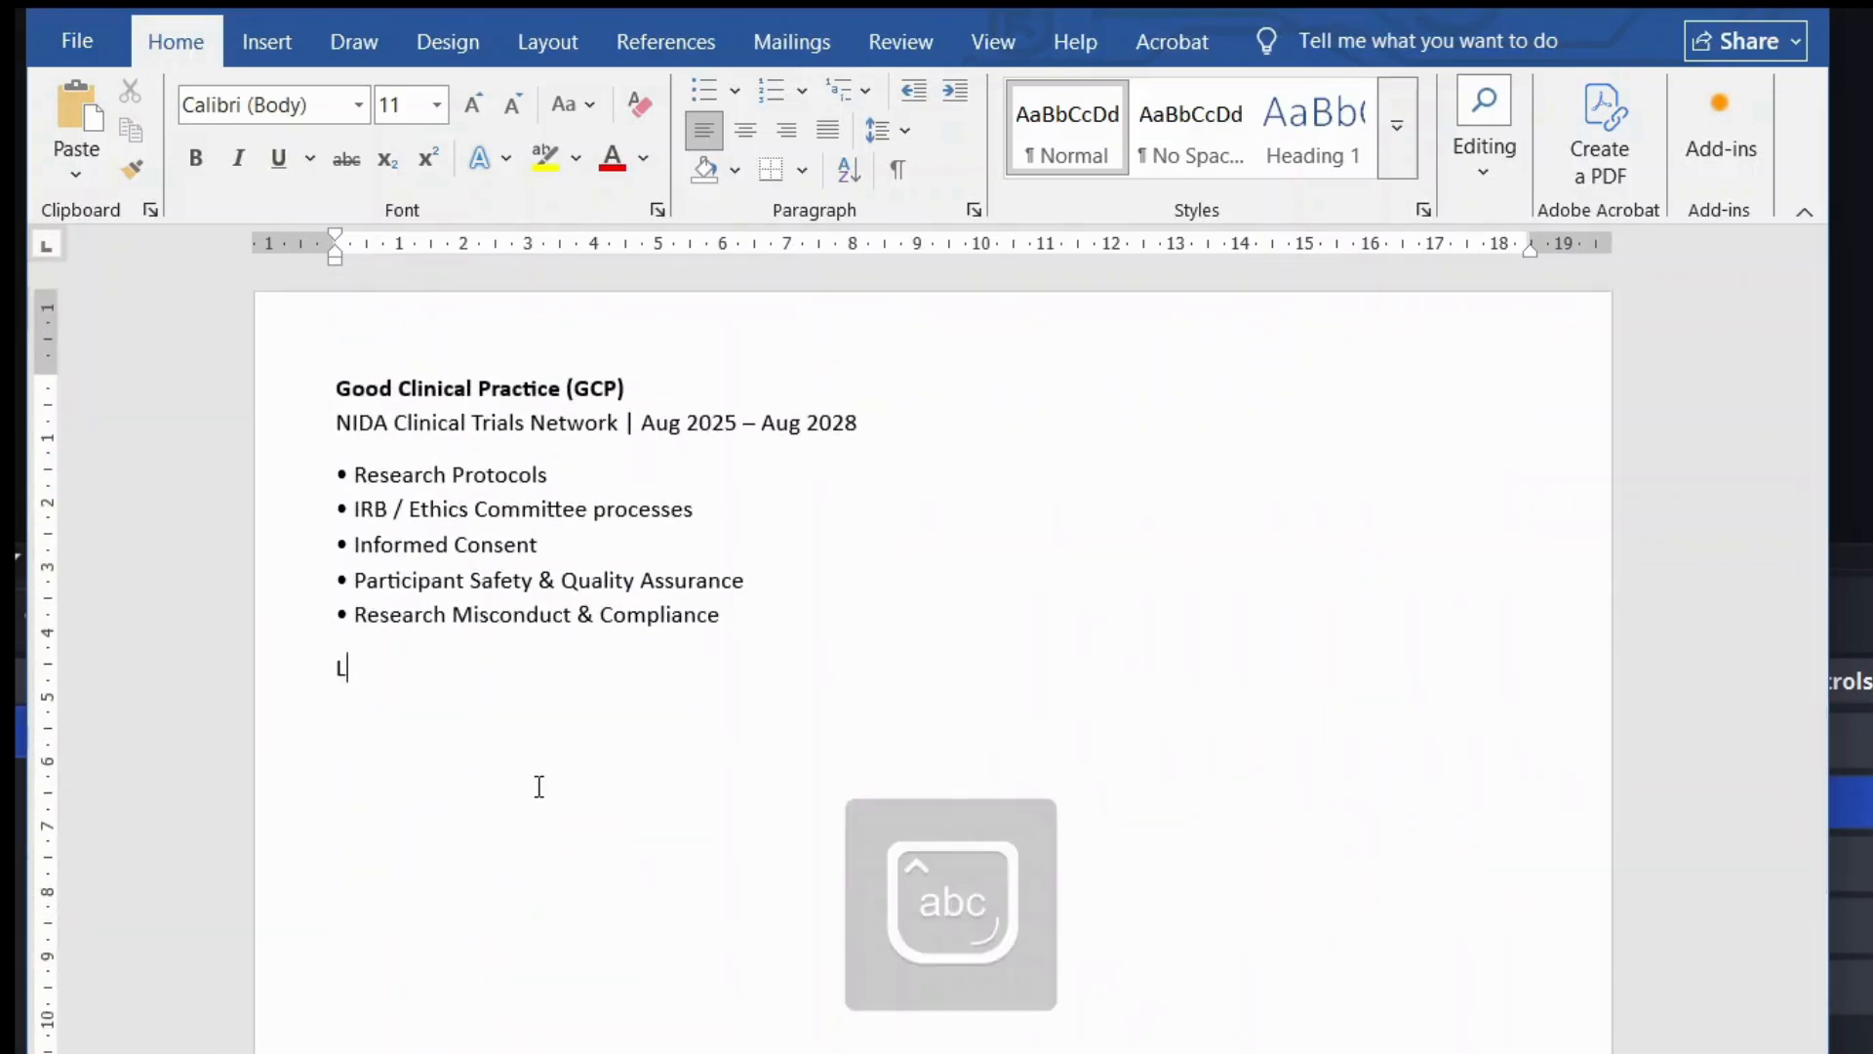
{"action": "type", "text": "anguage"}
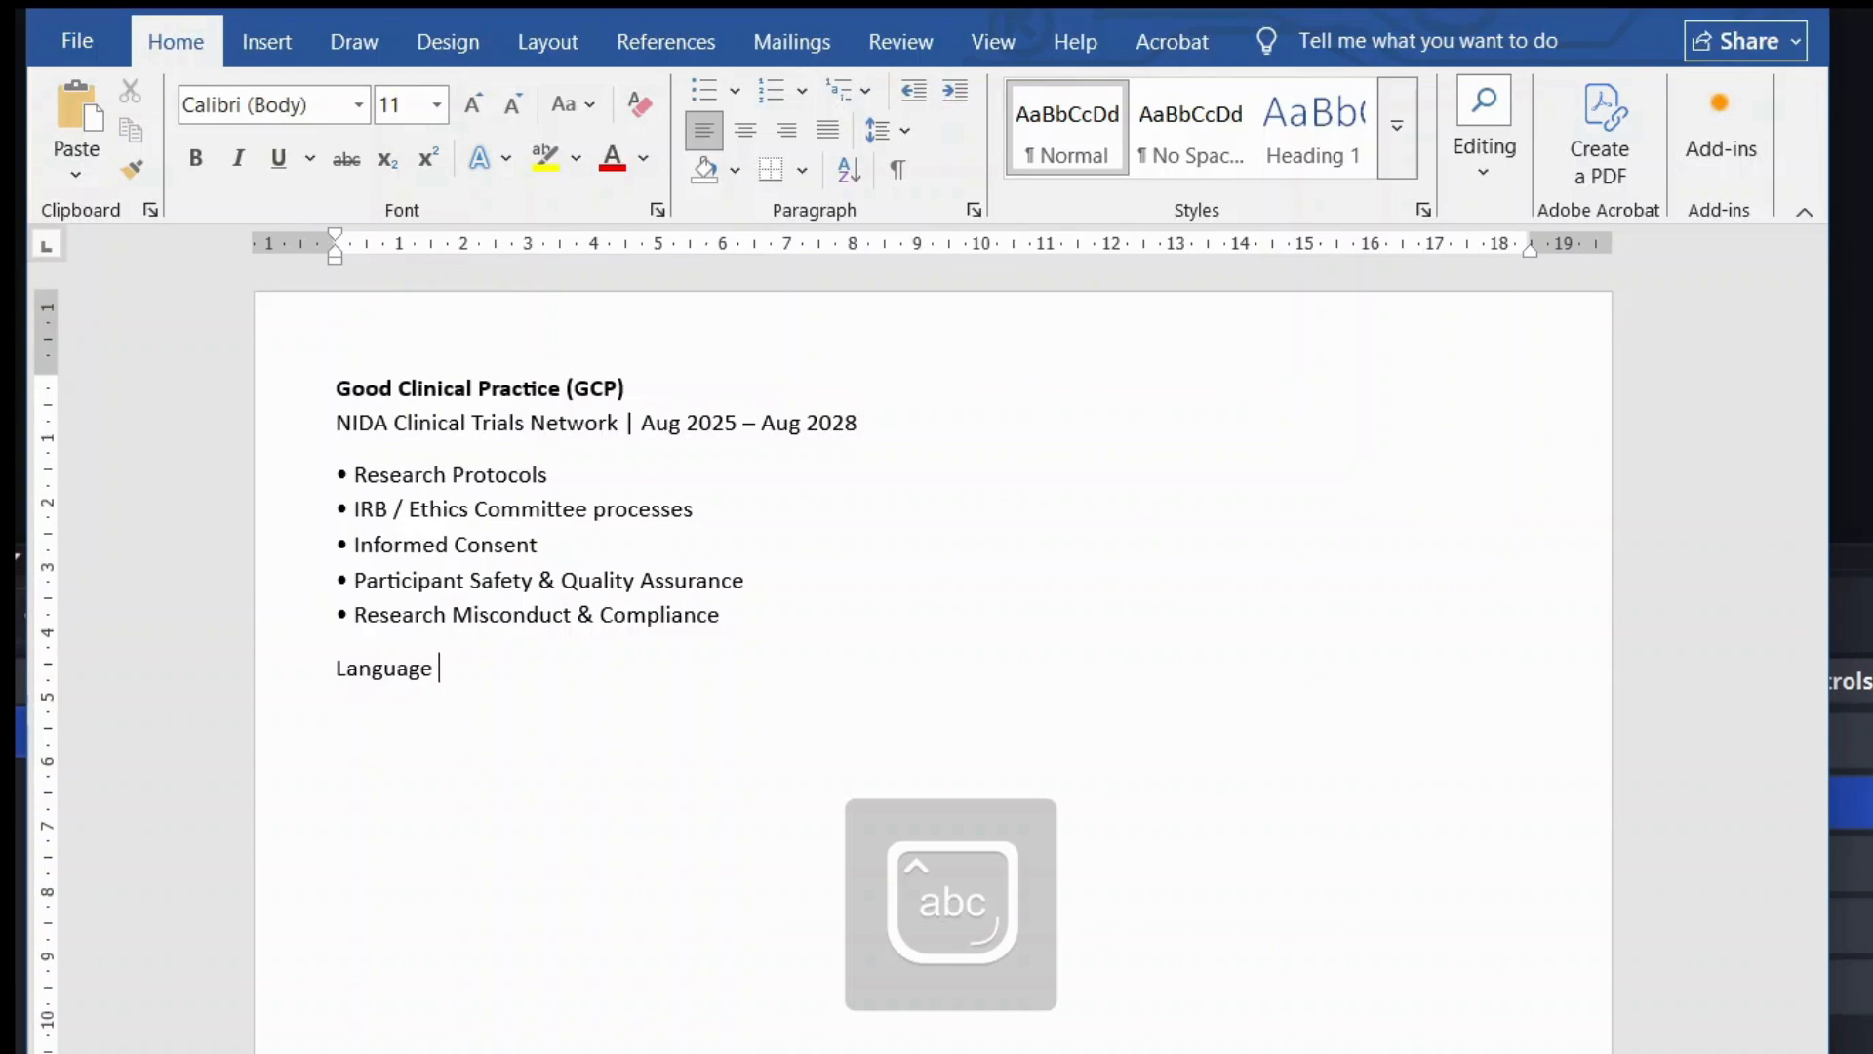
Step: Make Language bold at 14 pt with a bottom border rule, matching the other headings
{"action": "double_click", "coordinate": [377, 674]}
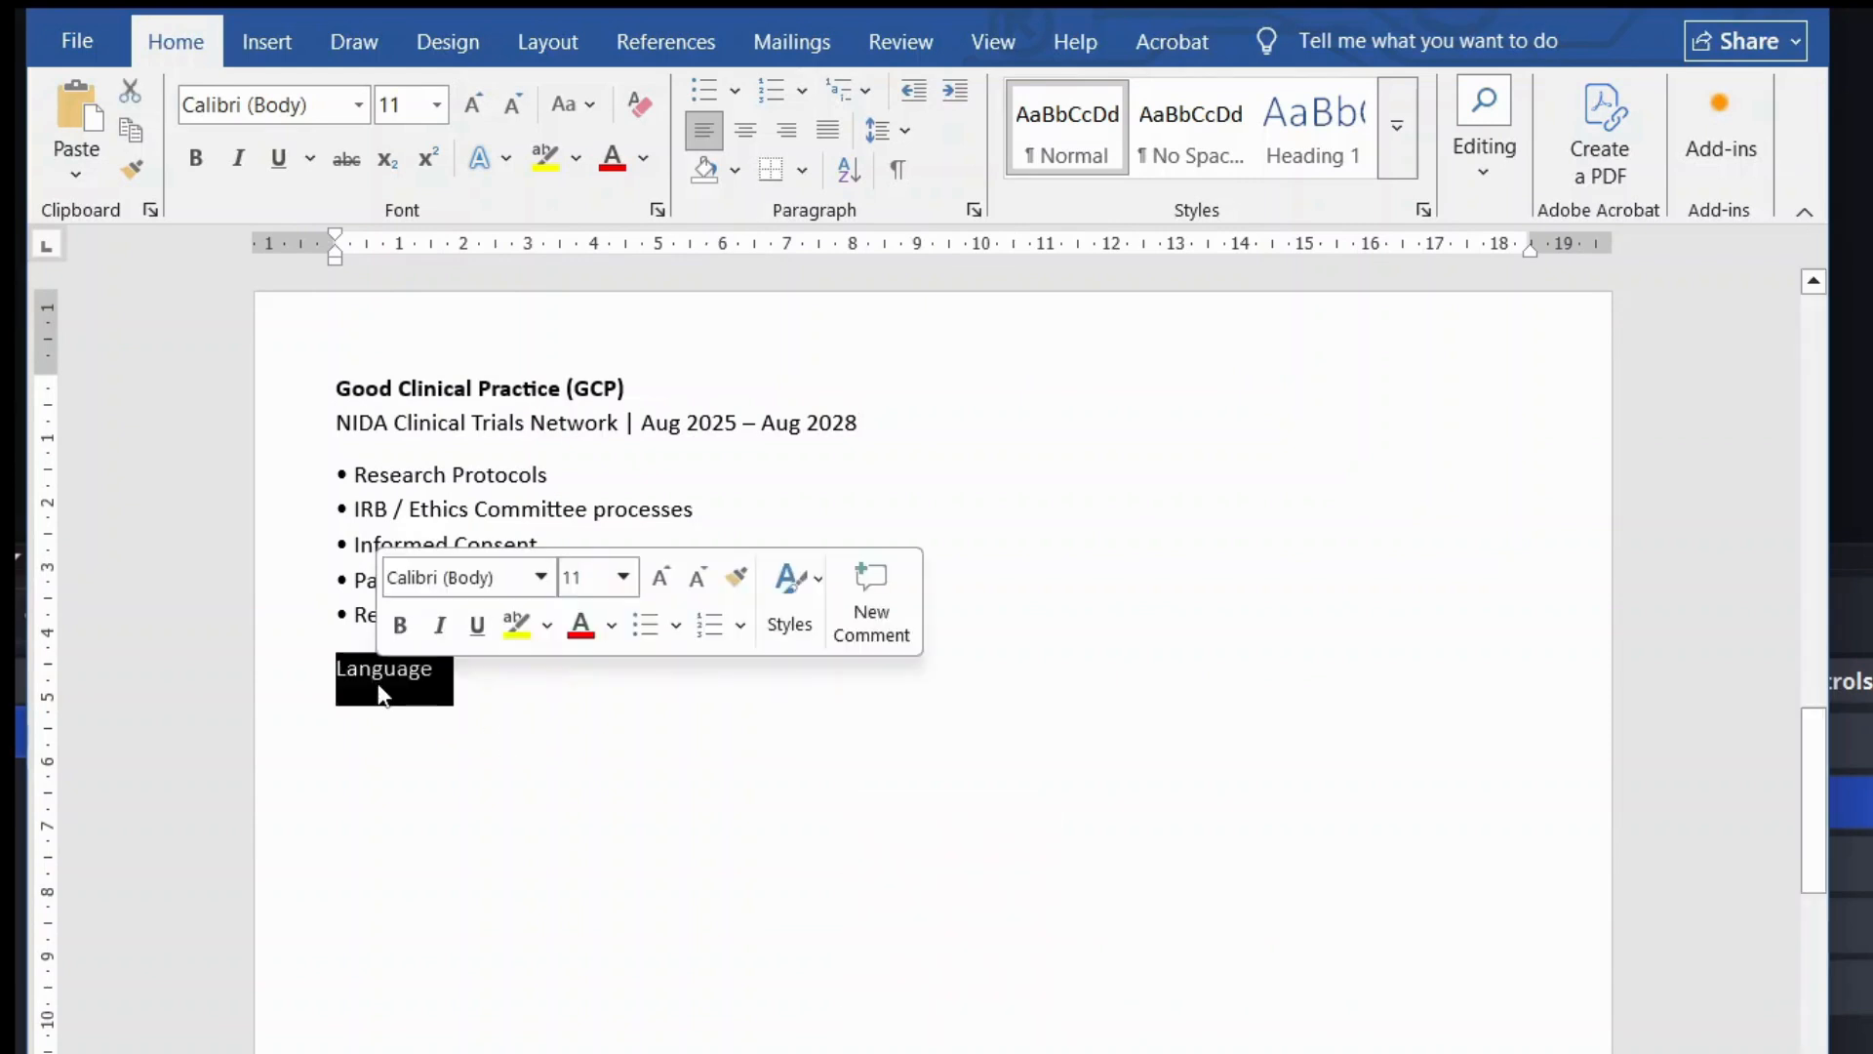
{"action": "left_click", "coordinate": [400, 625]}
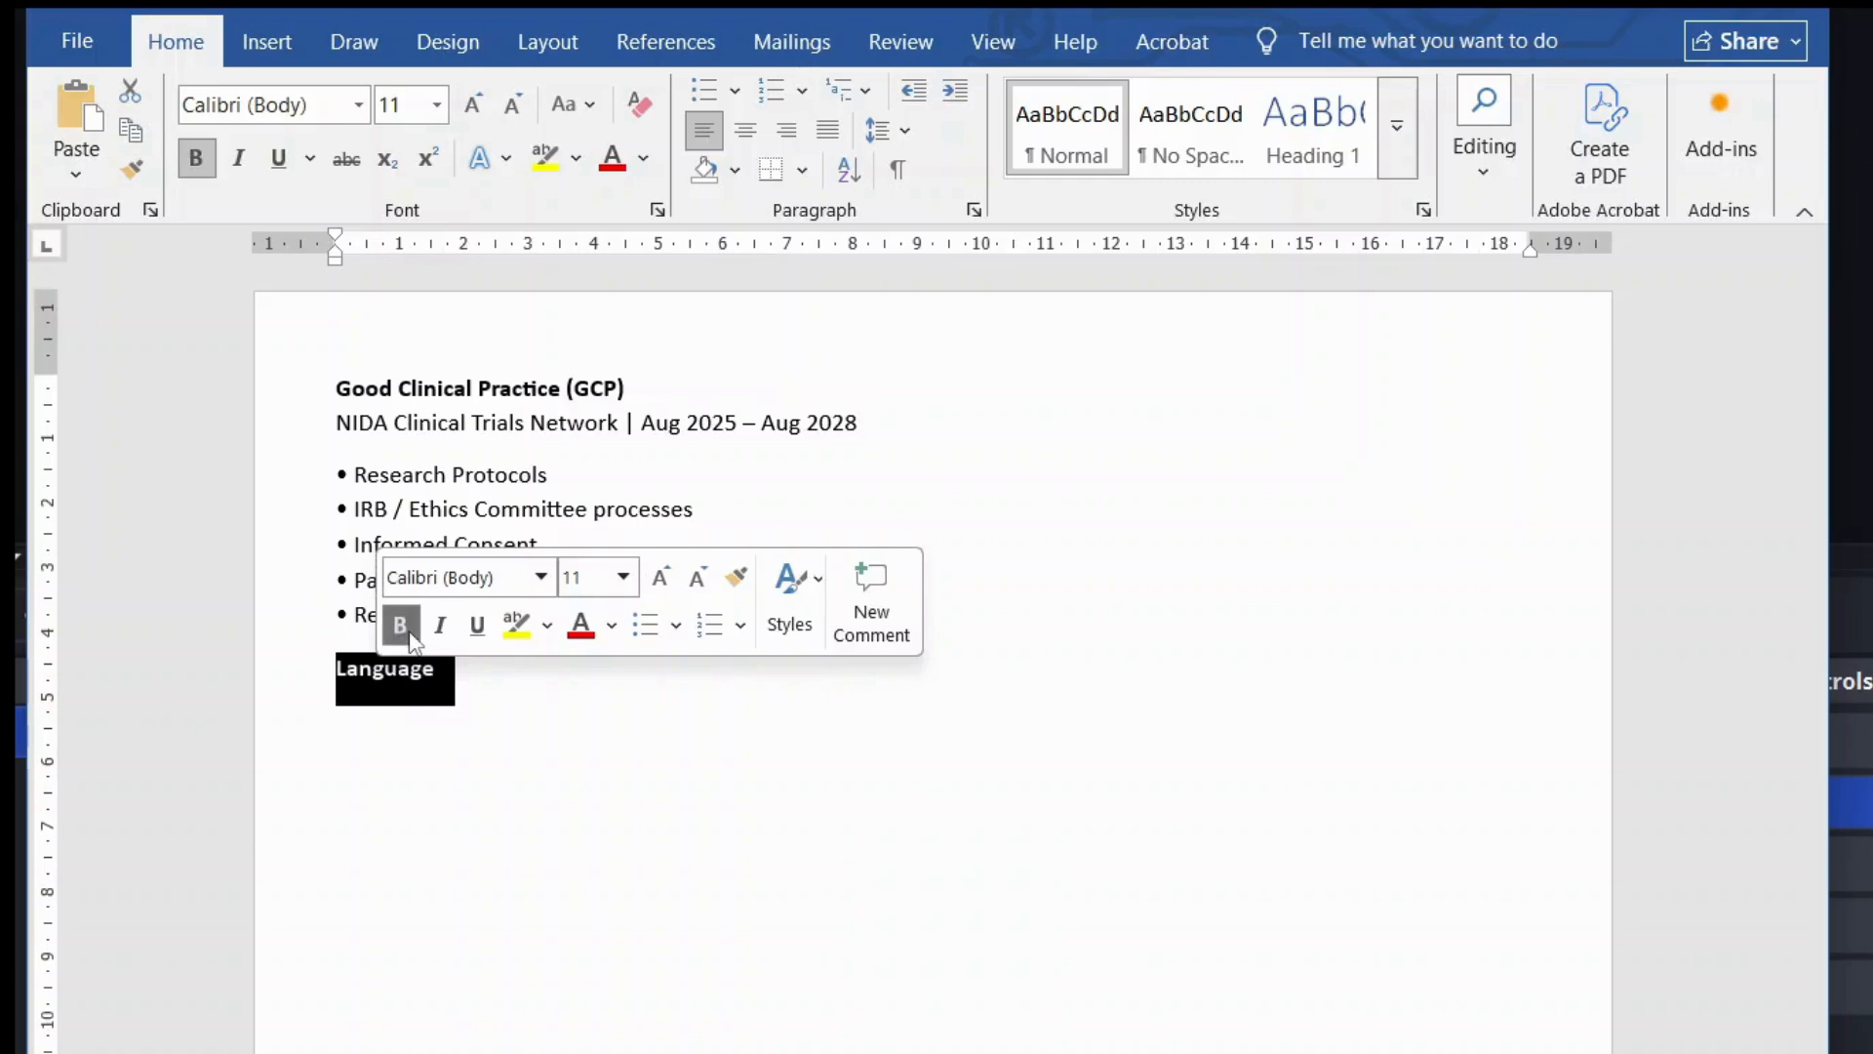
{"action": "left_click", "coordinate": [622, 576]}
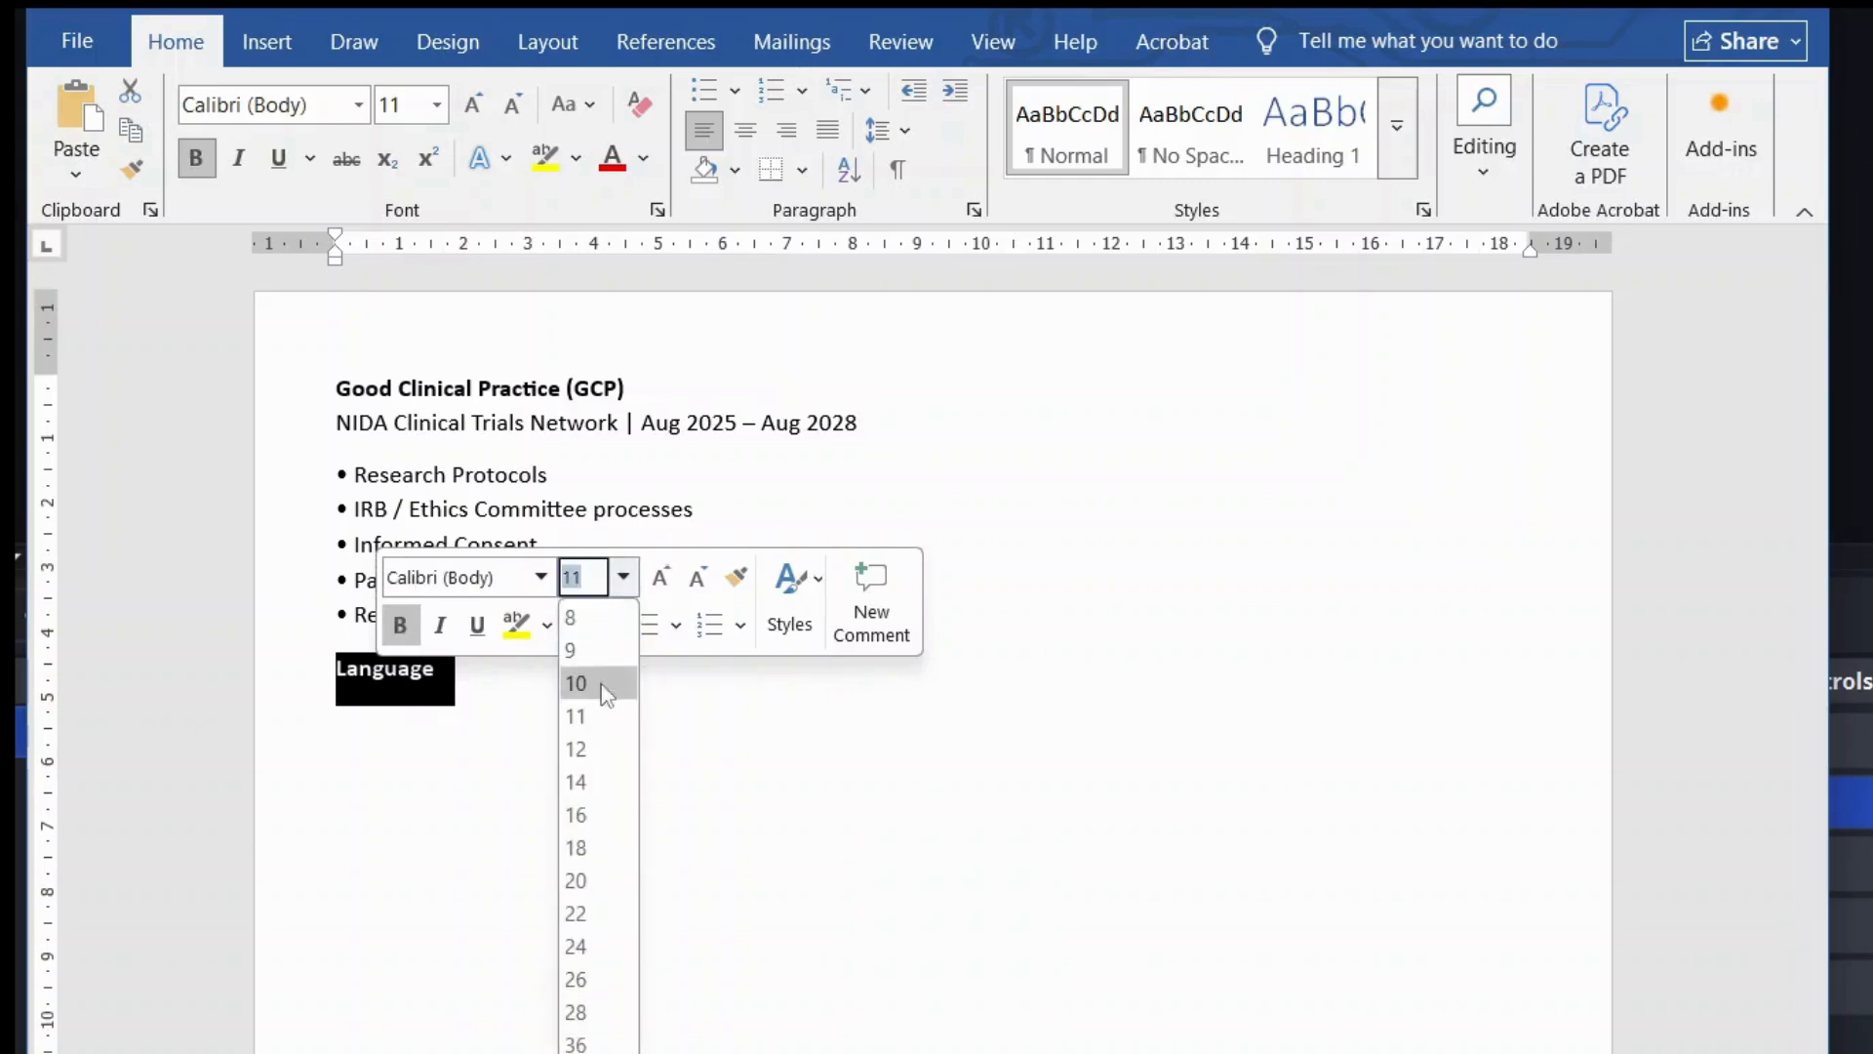
{"action": "left_click", "coordinate": [598, 748]}
{"action": "left_click", "coordinate": [468, 710]}
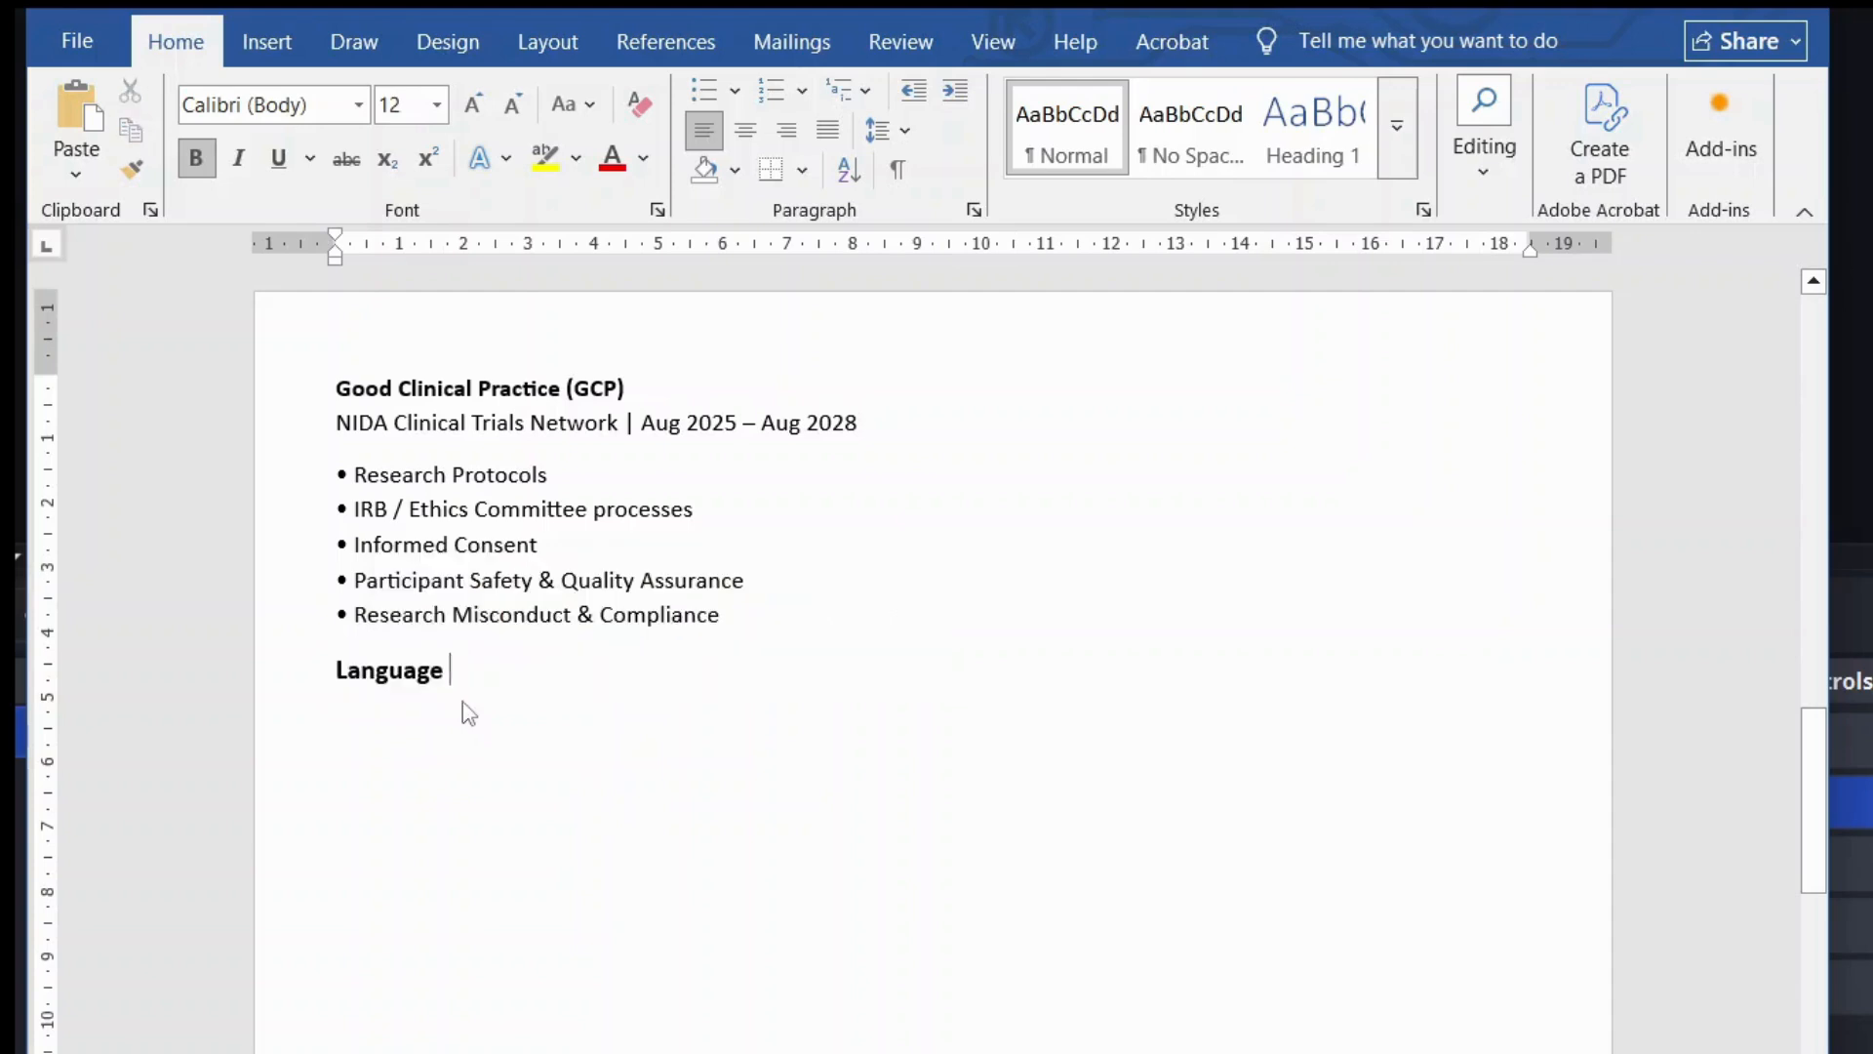
{"action": "left_click", "coordinate": [771, 170]}
{"action": "scroll", "coordinate": [616, 320], "scroll_direction": "up", "scroll_amount": 8}
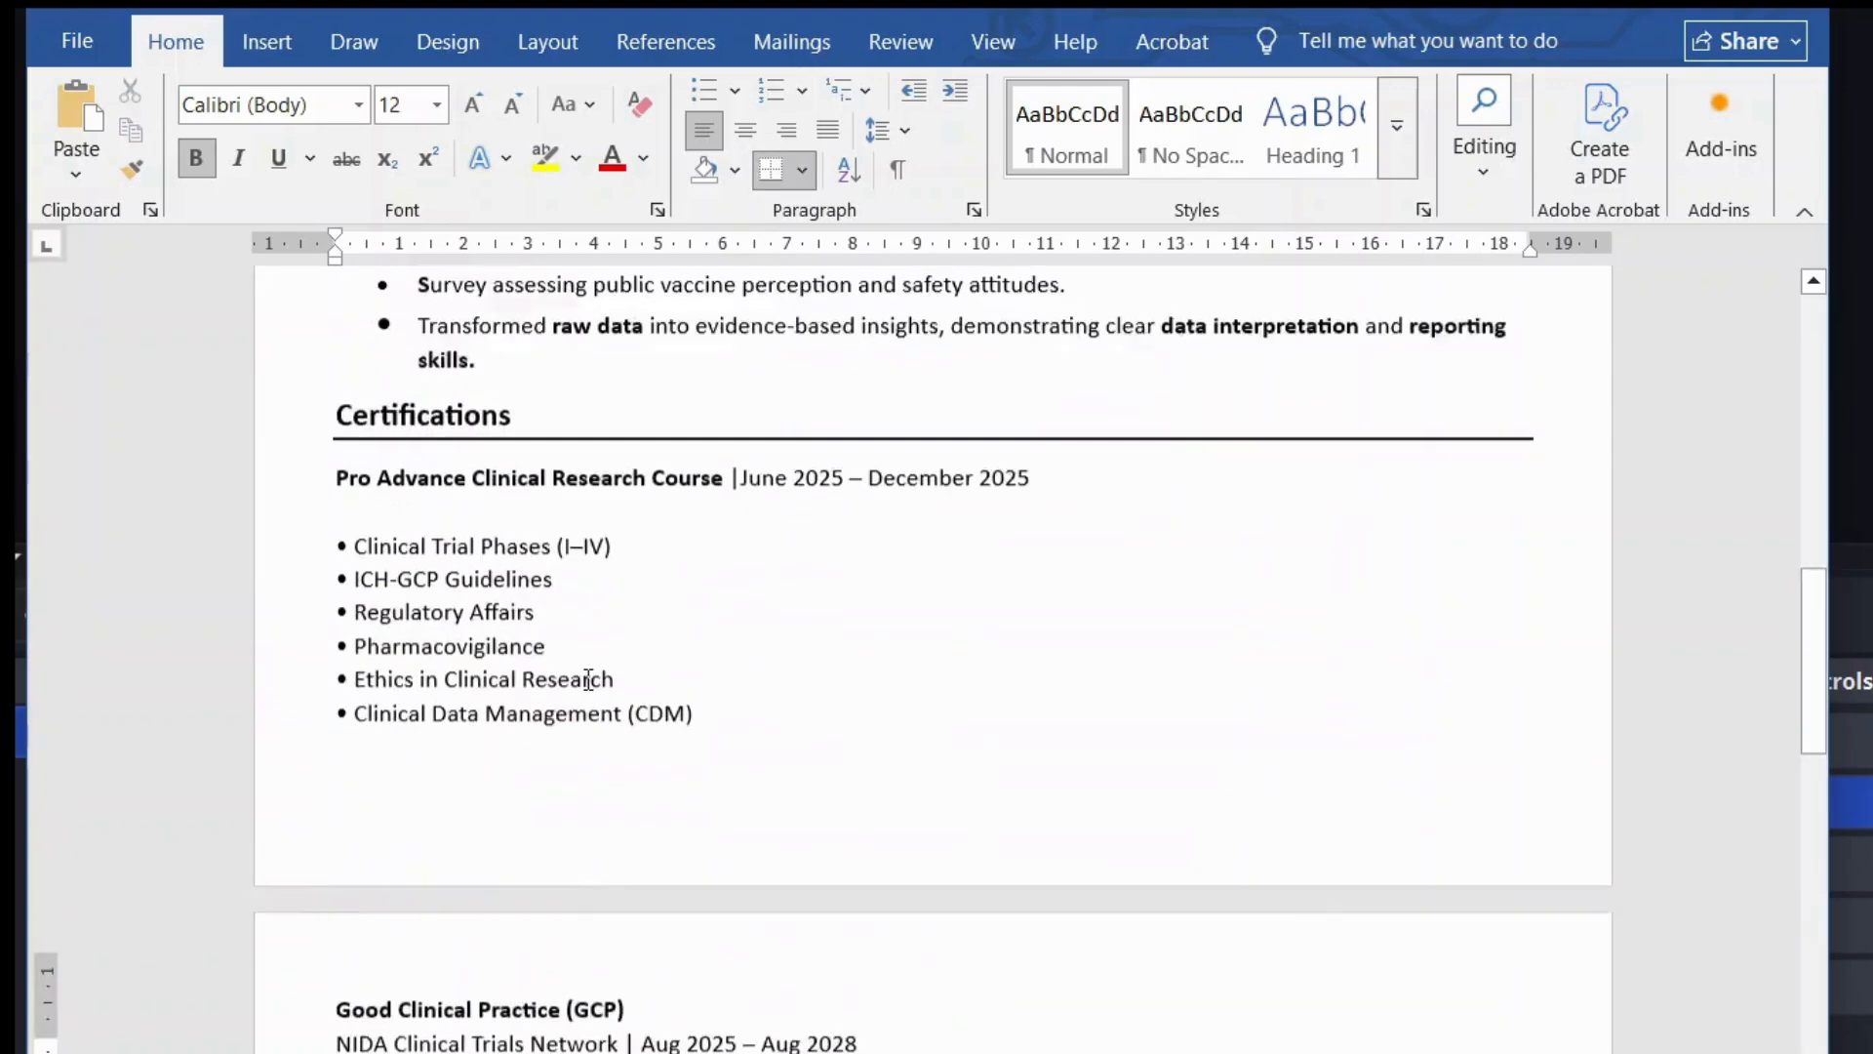
{"action": "left_click", "coordinate": [455, 459]}
{"action": "scroll", "coordinate": [598, 506], "scroll_direction": "down", "scroll_amount": 8}
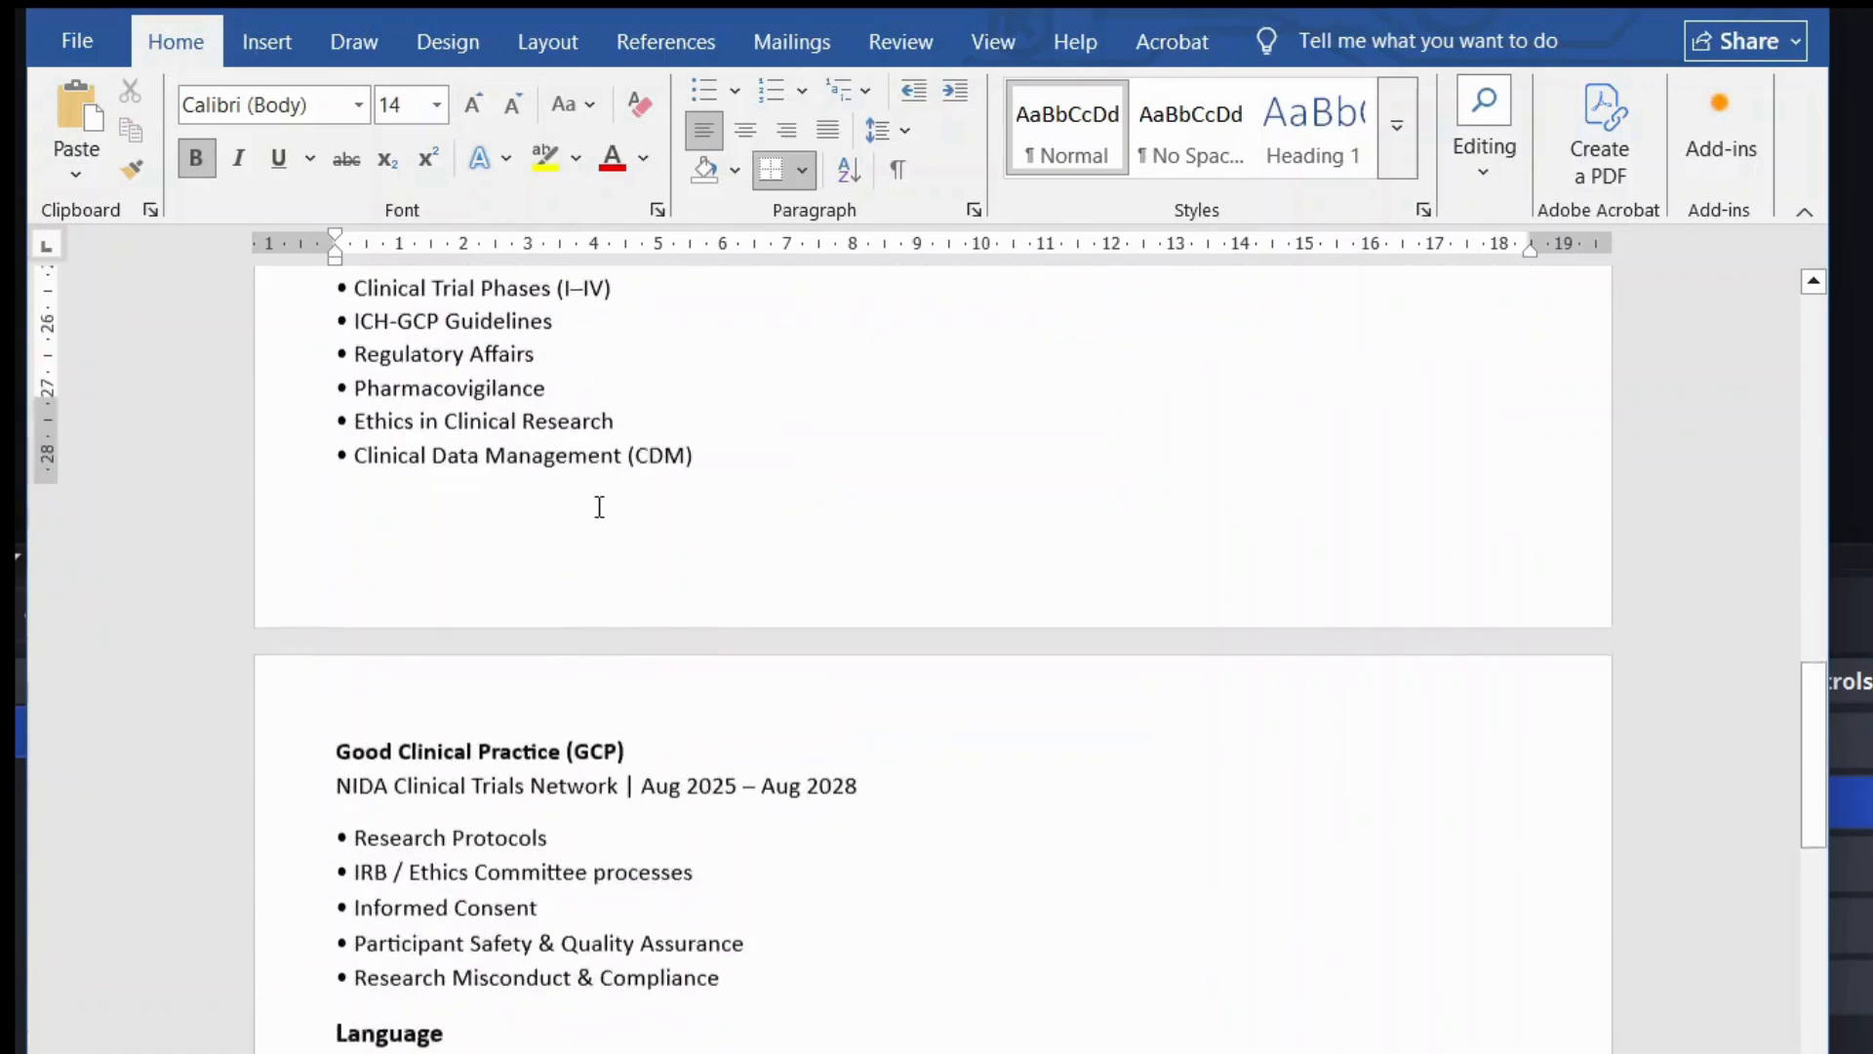
{"action": "triple_click", "coordinate": [388, 689]}
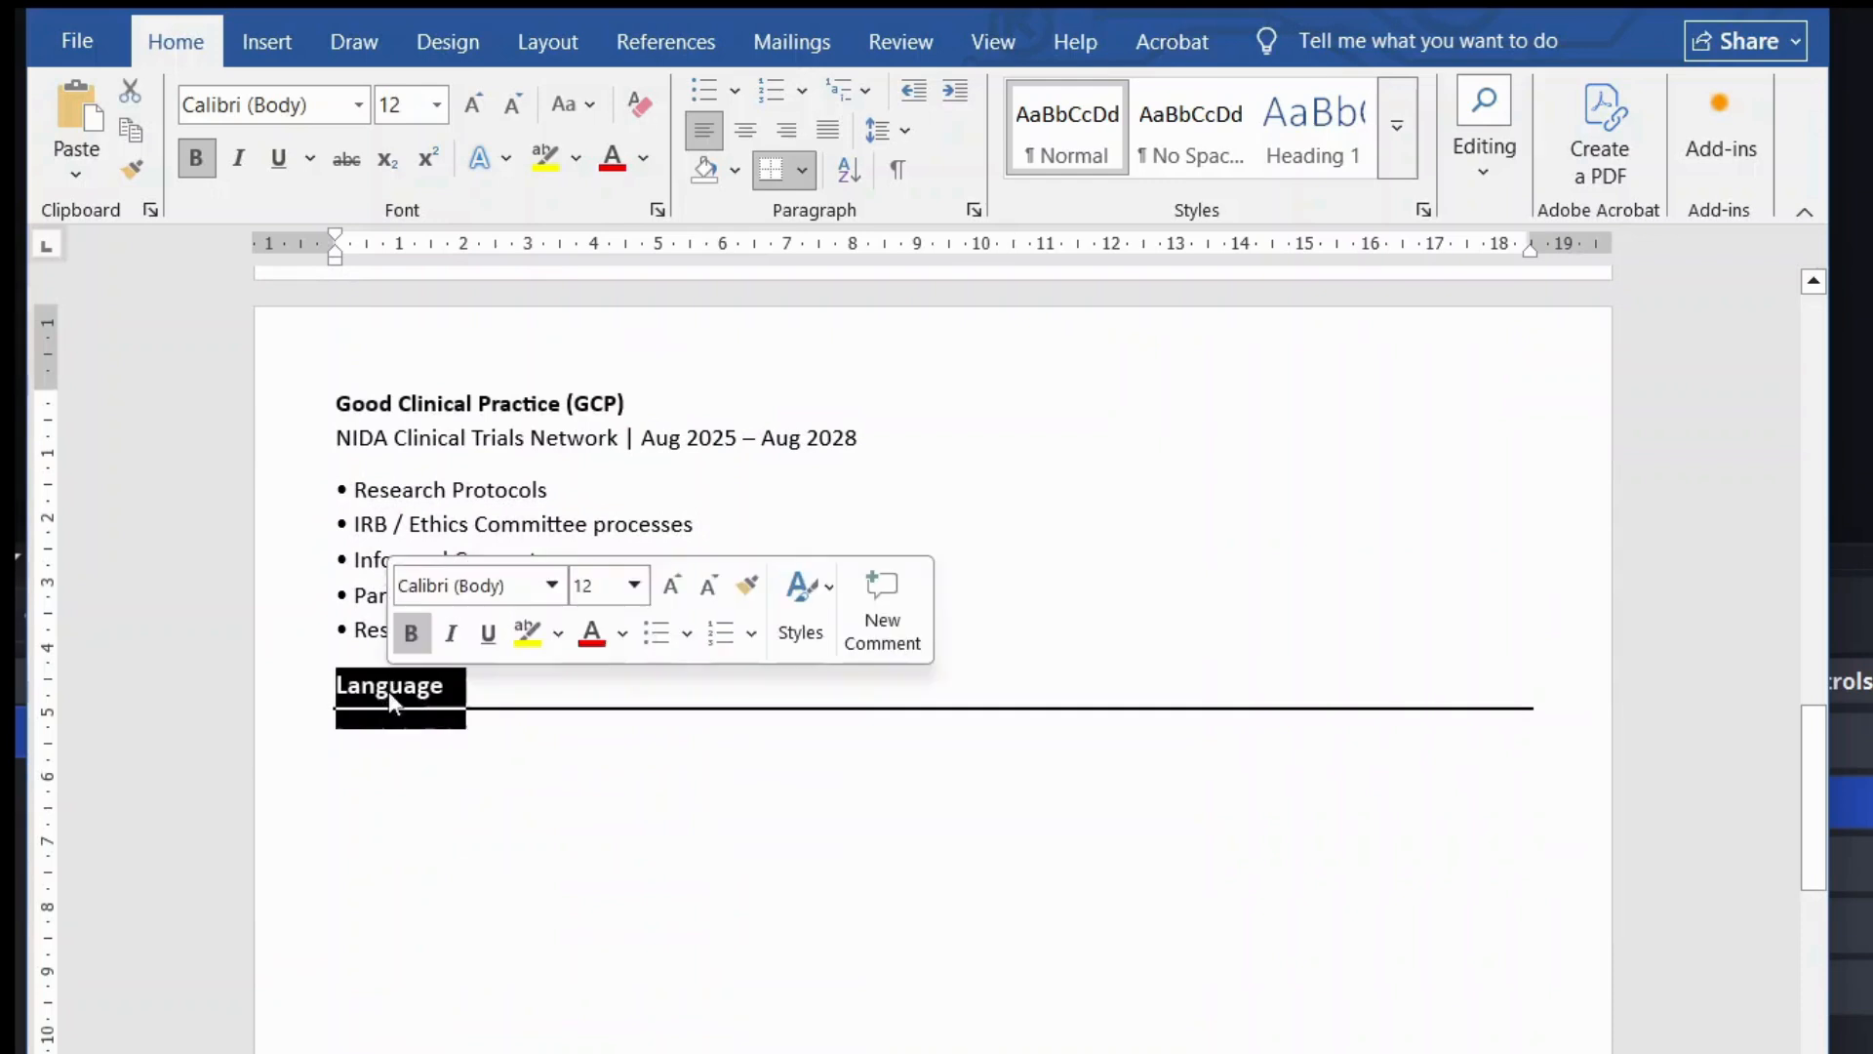
{"action": "left_click", "coordinate": [636, 586]}
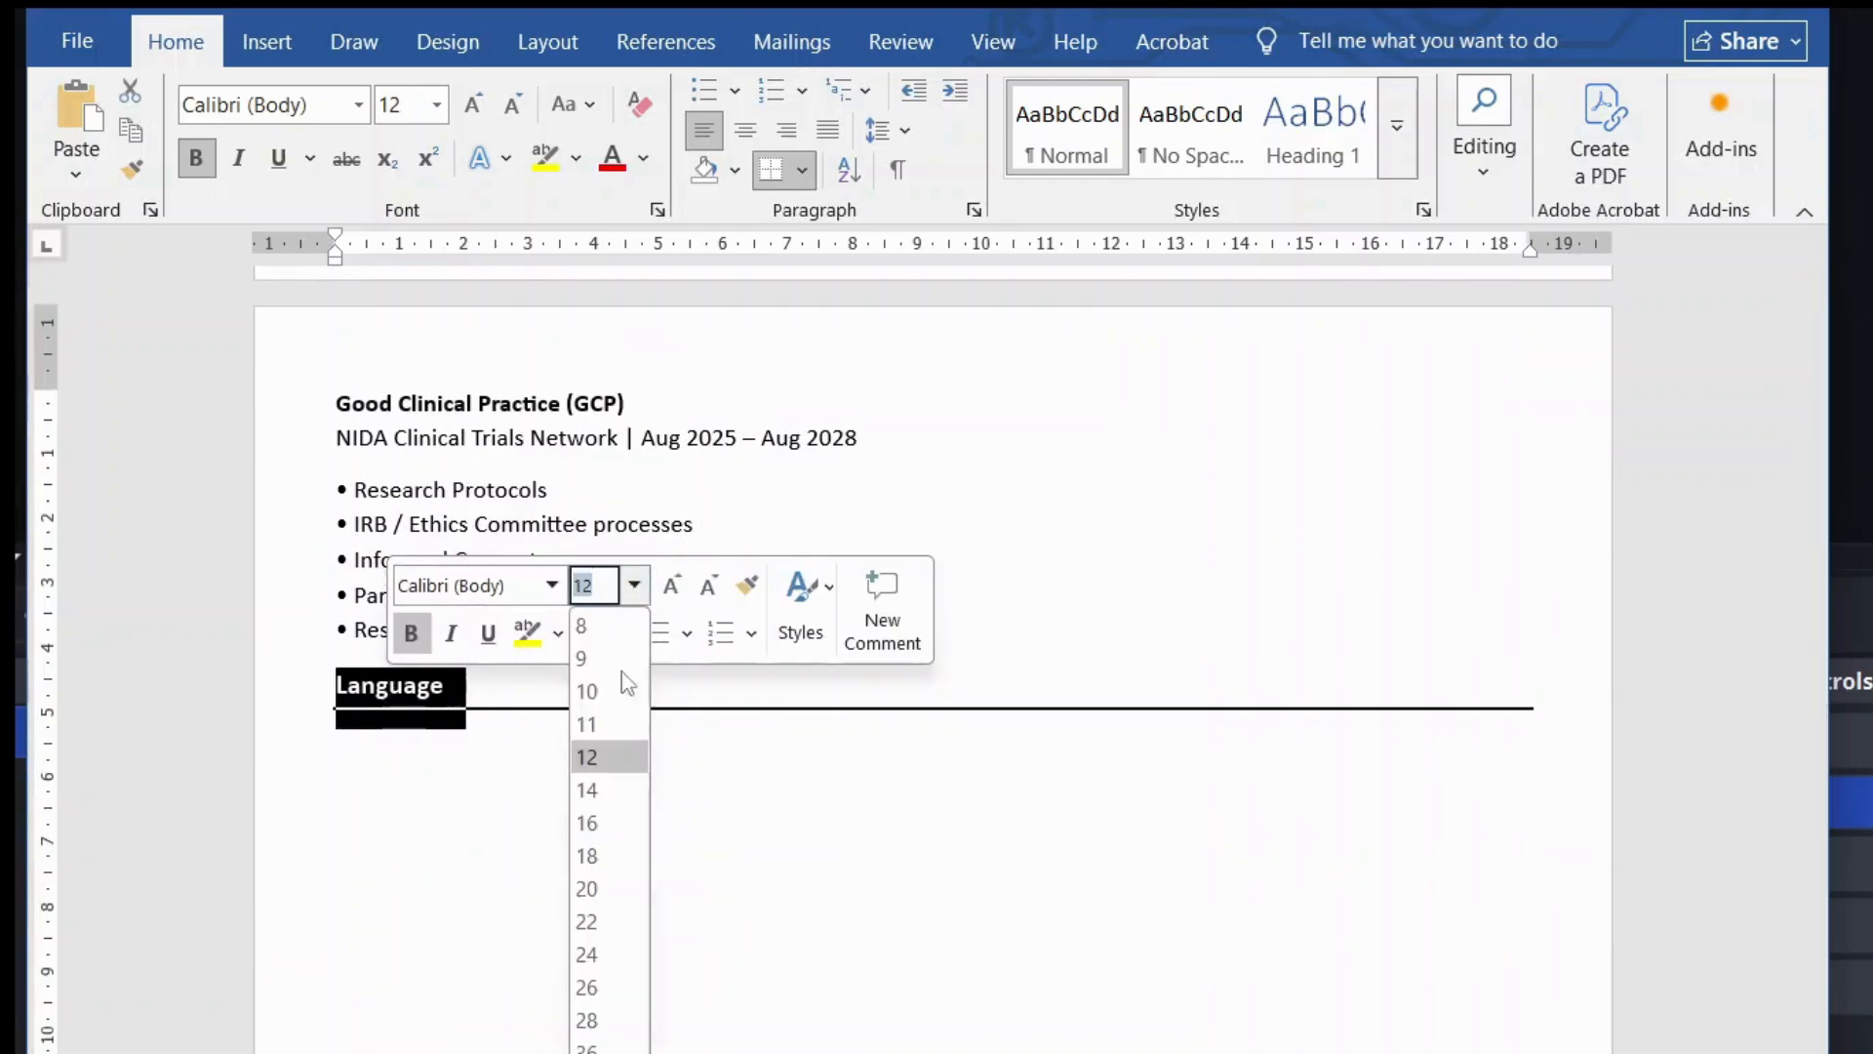
{"action": "left_click", "coordinate": [595, 783]}
Step: Type 'Hindi | English' on the line below the Language heading
{"action": "left_click", "coordinate": [421, 774]}
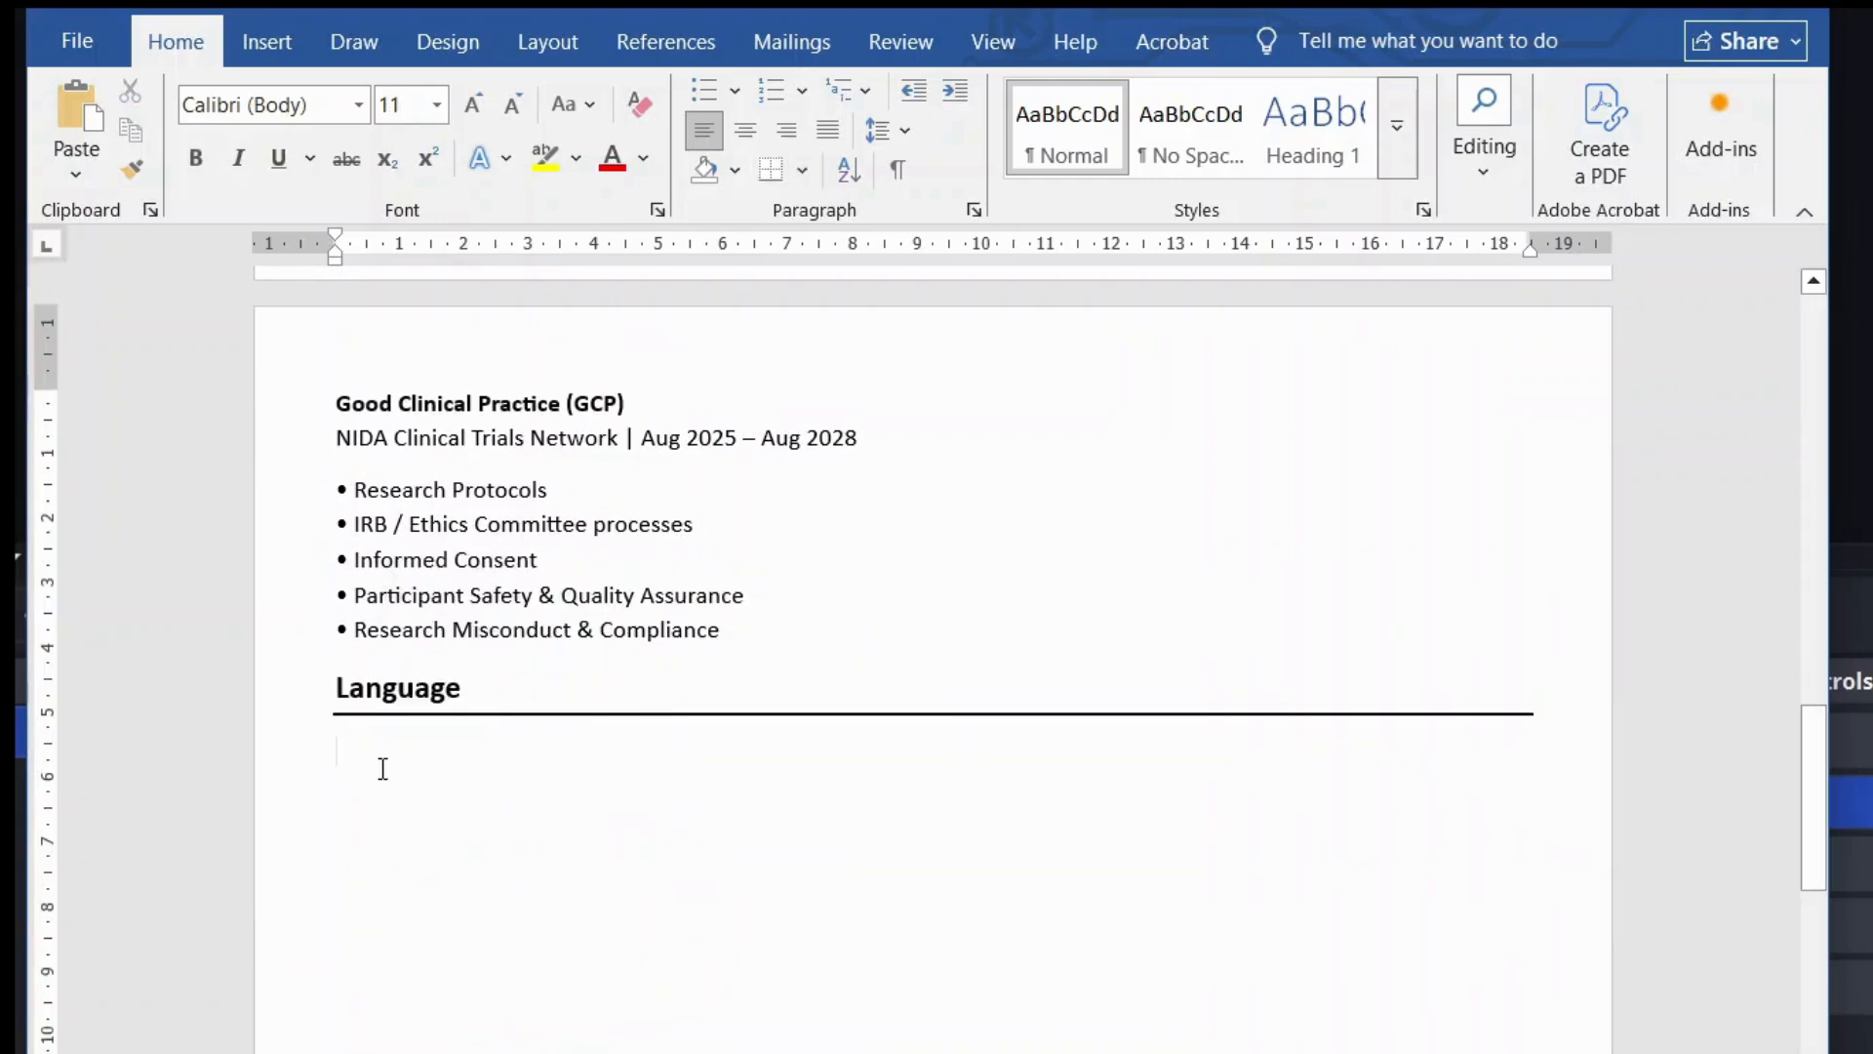
{"action": "type", "text": "Hindi "}
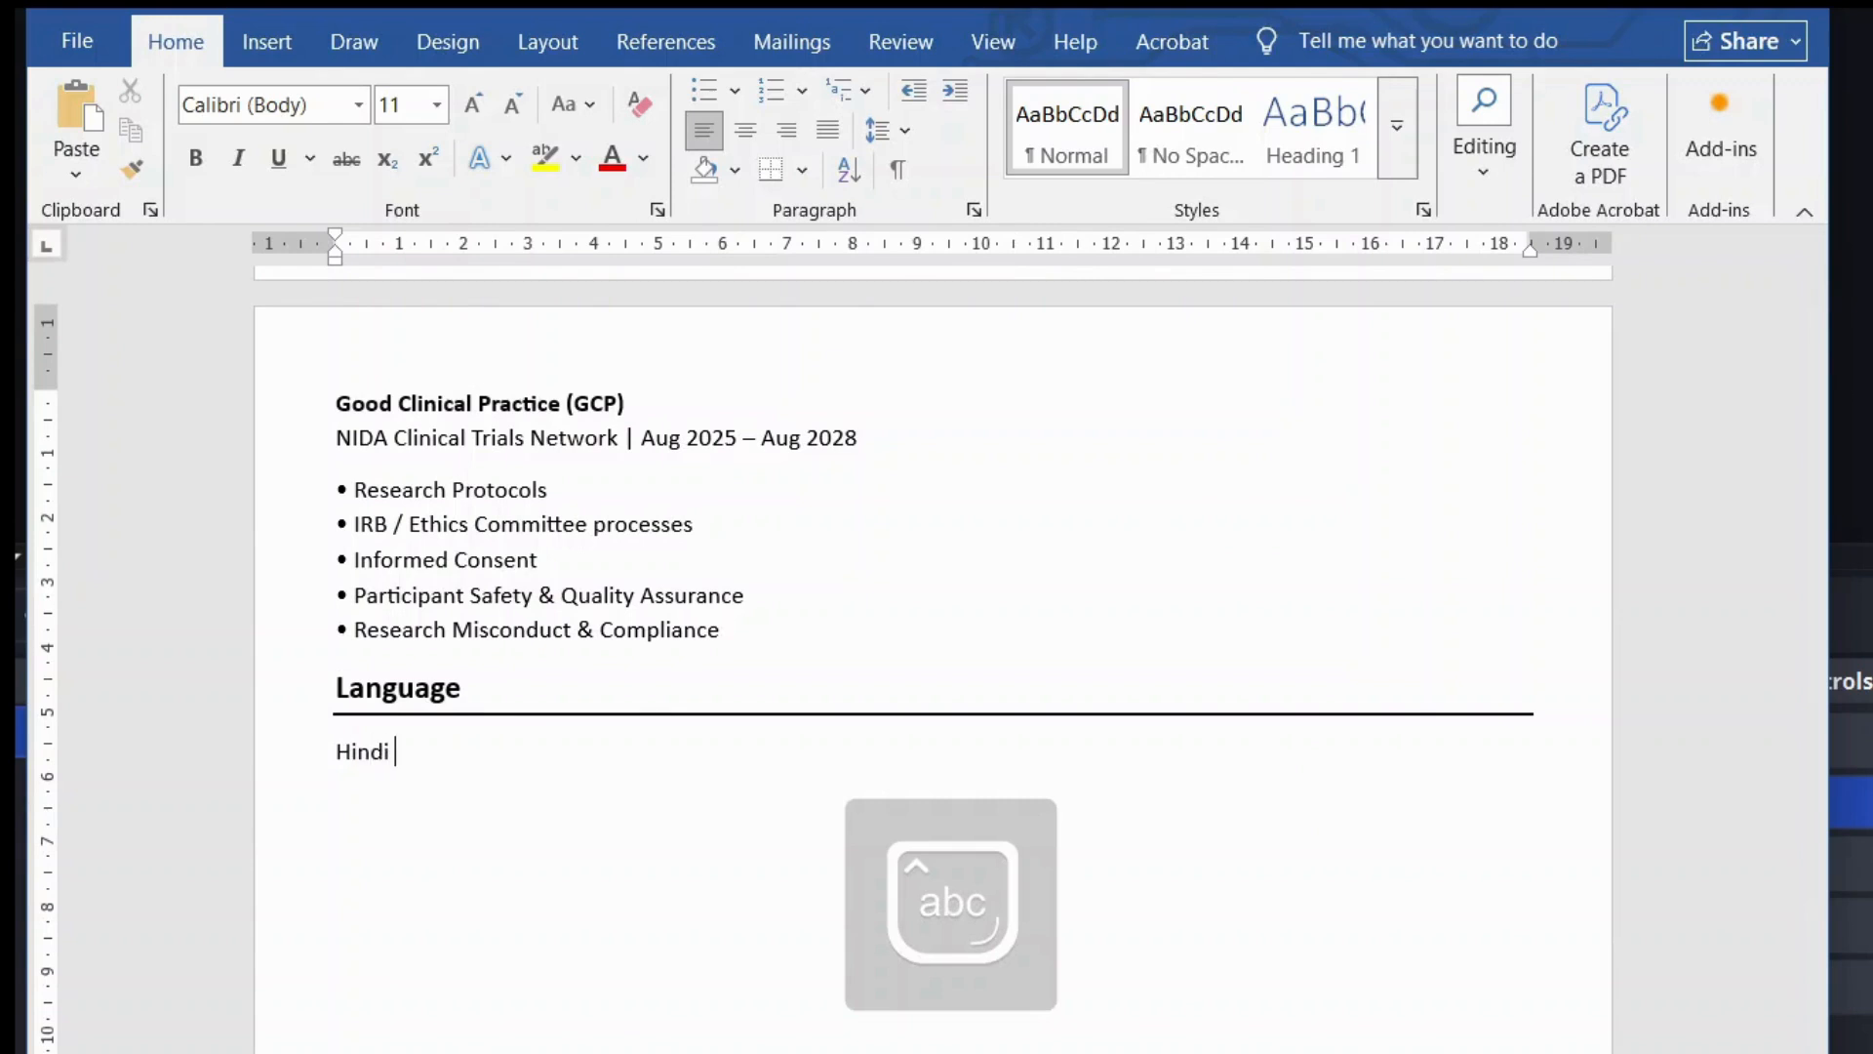
{"action": "type", "text": "| Englush"}
{"action": "key", "text": "BackSpace"}
{"action": "key", "text": "BackSpace"}
{"action": "type", "text": "ish"}
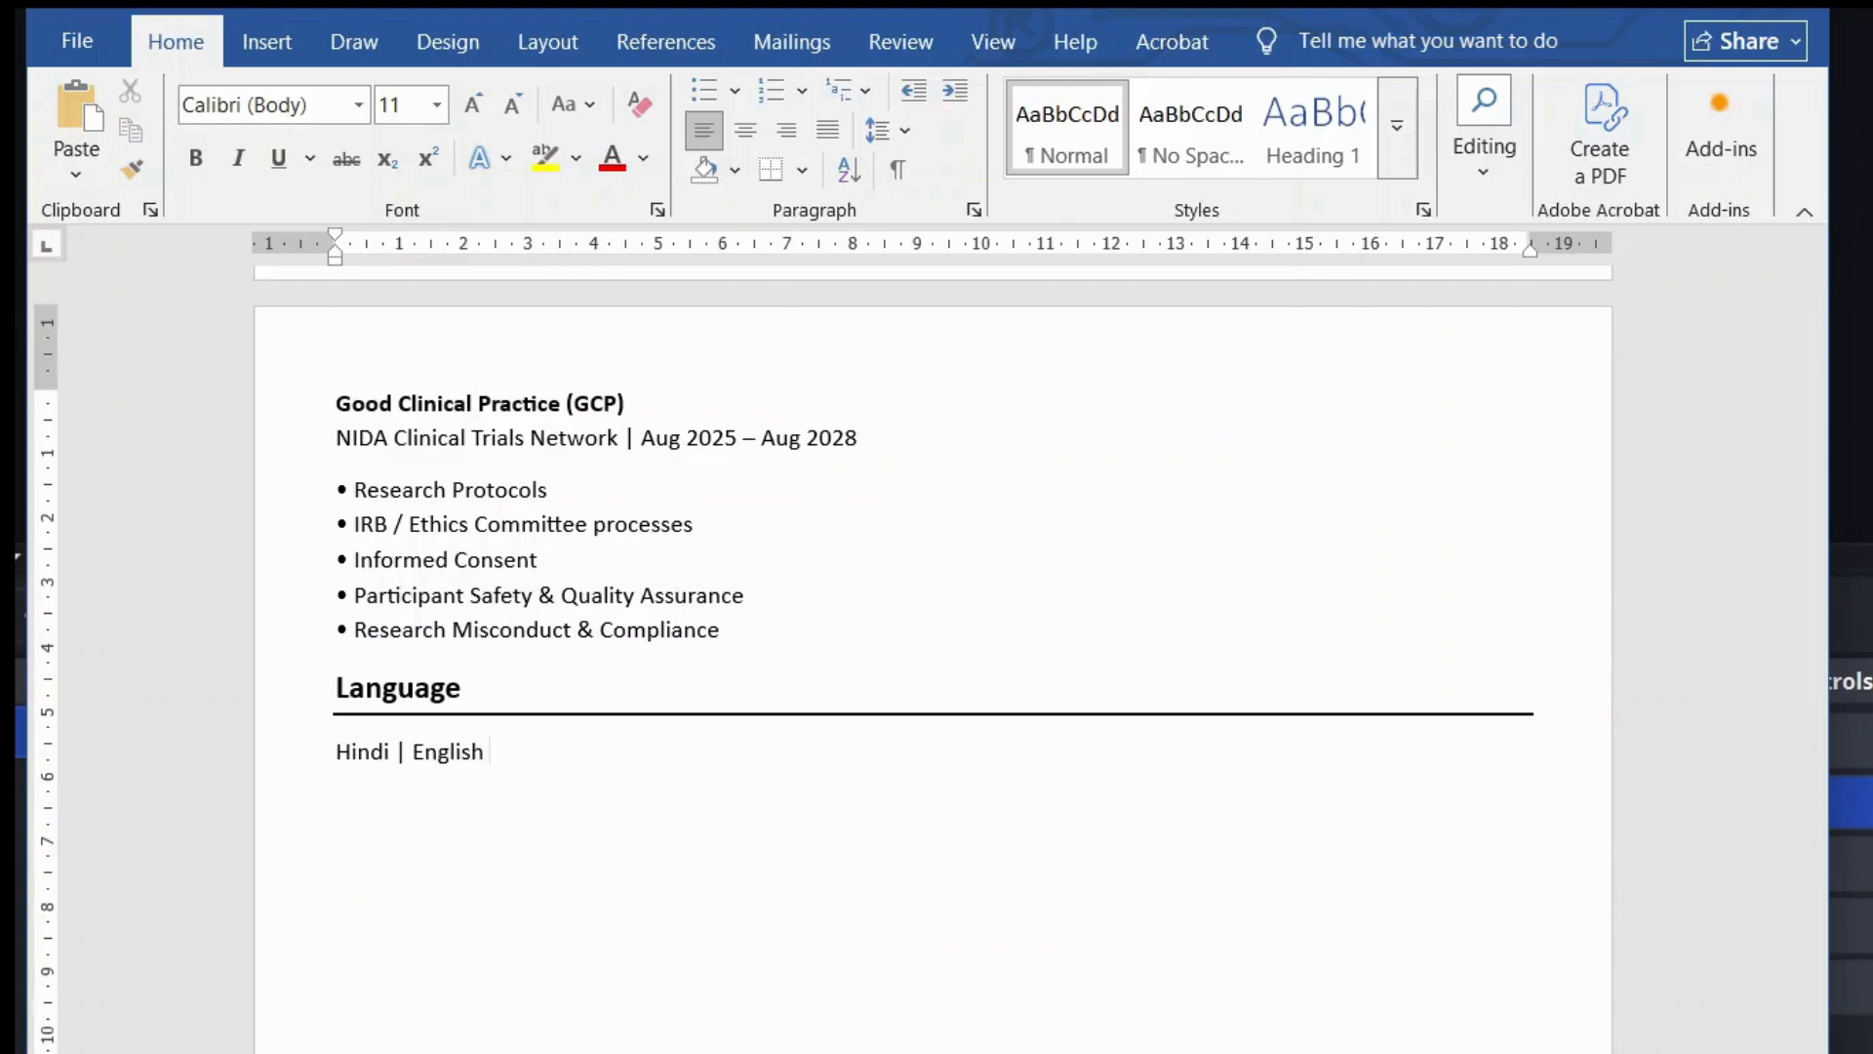
{"action": "scroll", "coordinate": [524, 822], "scroll_direction": "down", "scroll_amount": 1}
{"action": "scroll", "coordinate": [523, 822], "scroll_direction": "down", "scroll_amount": 5}
{"action": "scroll", "coordinate": [523, 823], "scroll_direction": "up", "scroll_amount": 3}
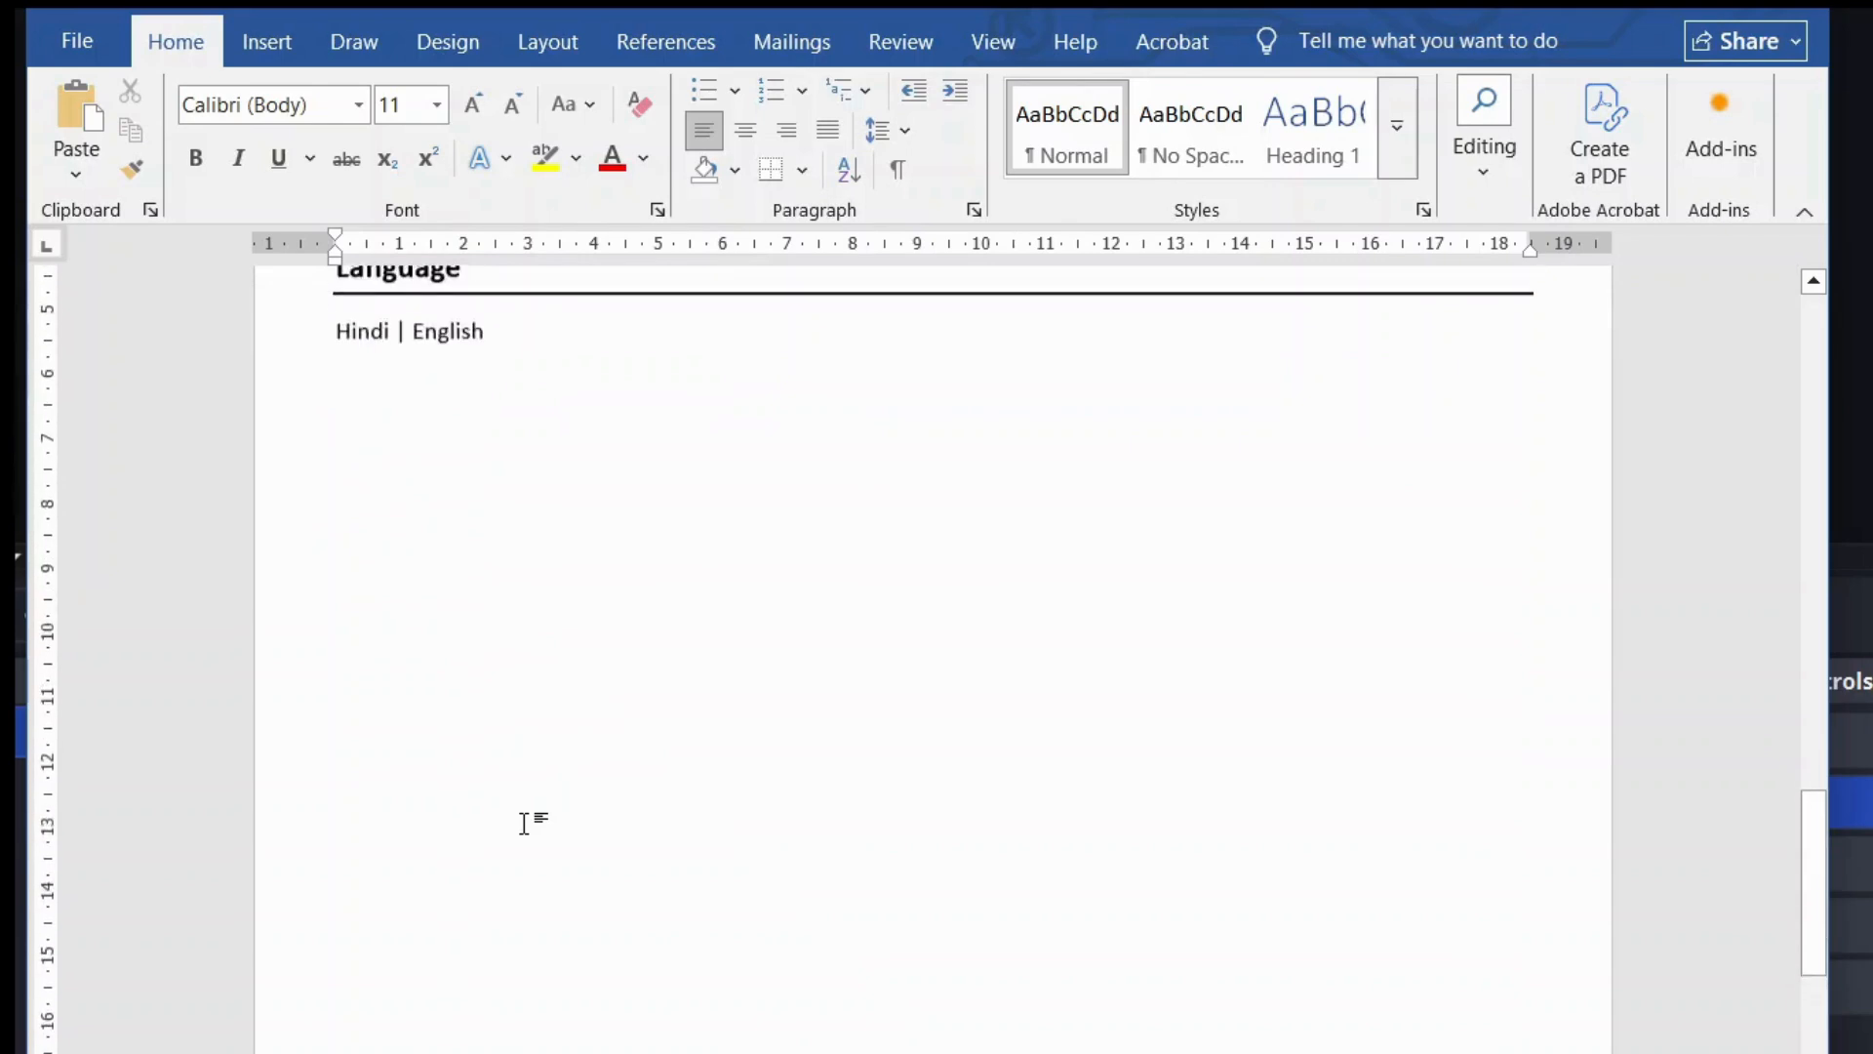
{"action": "scroll", "coordinate": [524, 822], "scroll_direction": "up", "scroll_amount": 2}
{"action": "scroll", "coordinate": [1013, 920], "scroll_direction": "up", "scroll_amount": 6}
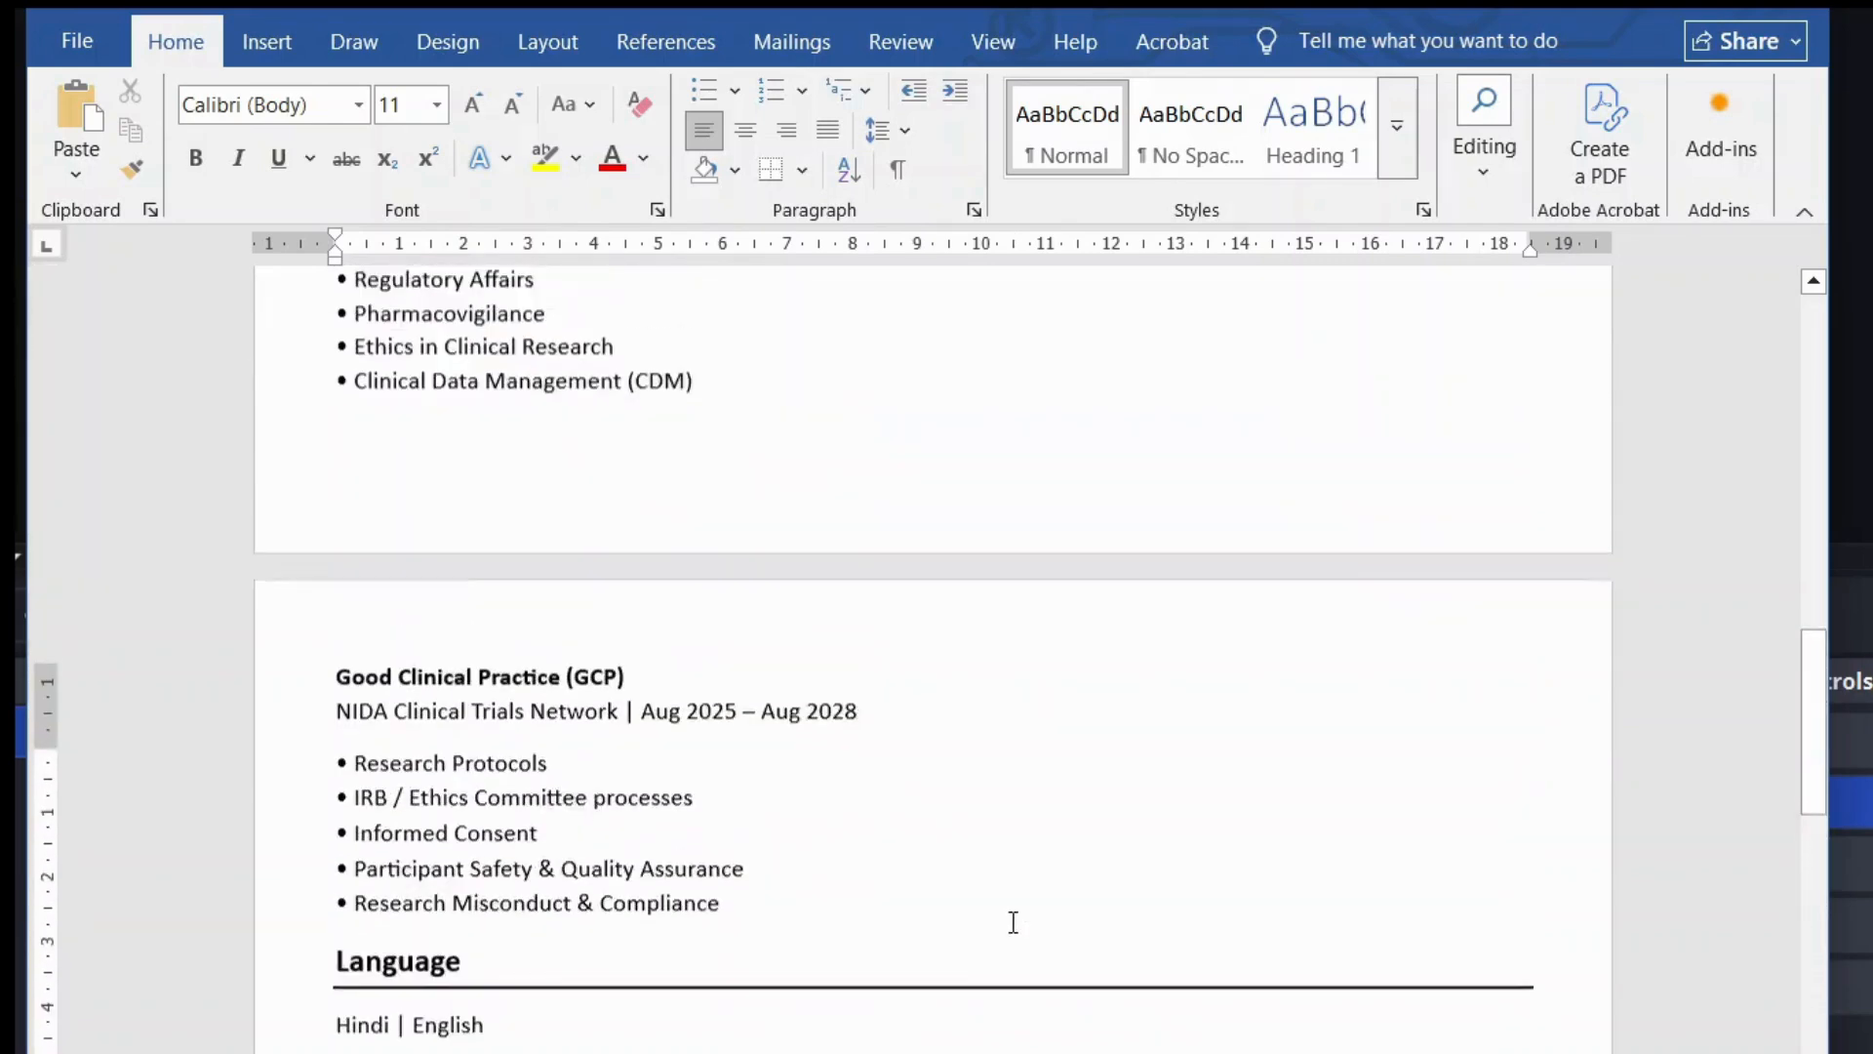
{"action": "scroll", "coordinate": [1013, 920], "scroll_direction": "up", "scroll_amount": 6}
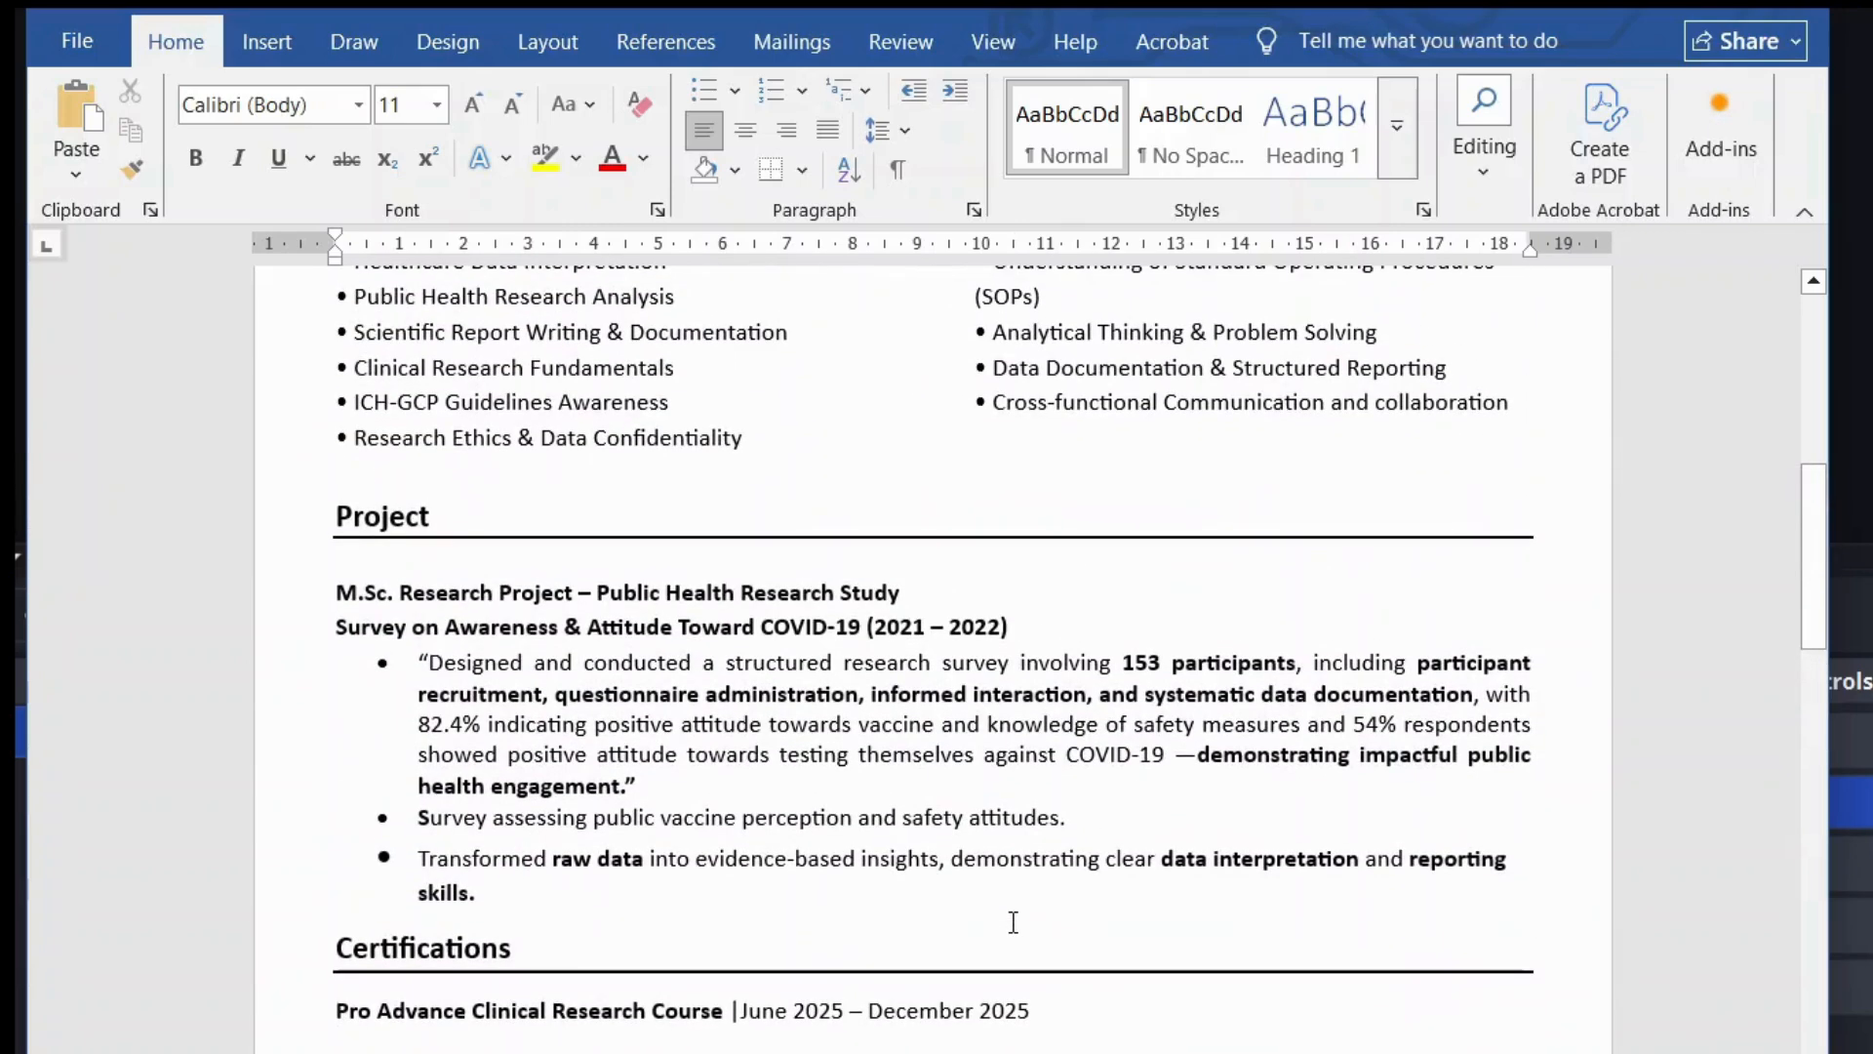
{"action": "scroll", "coordinate": [1063, 914], "scroll_direction": "up", "scroll_amount": 7}
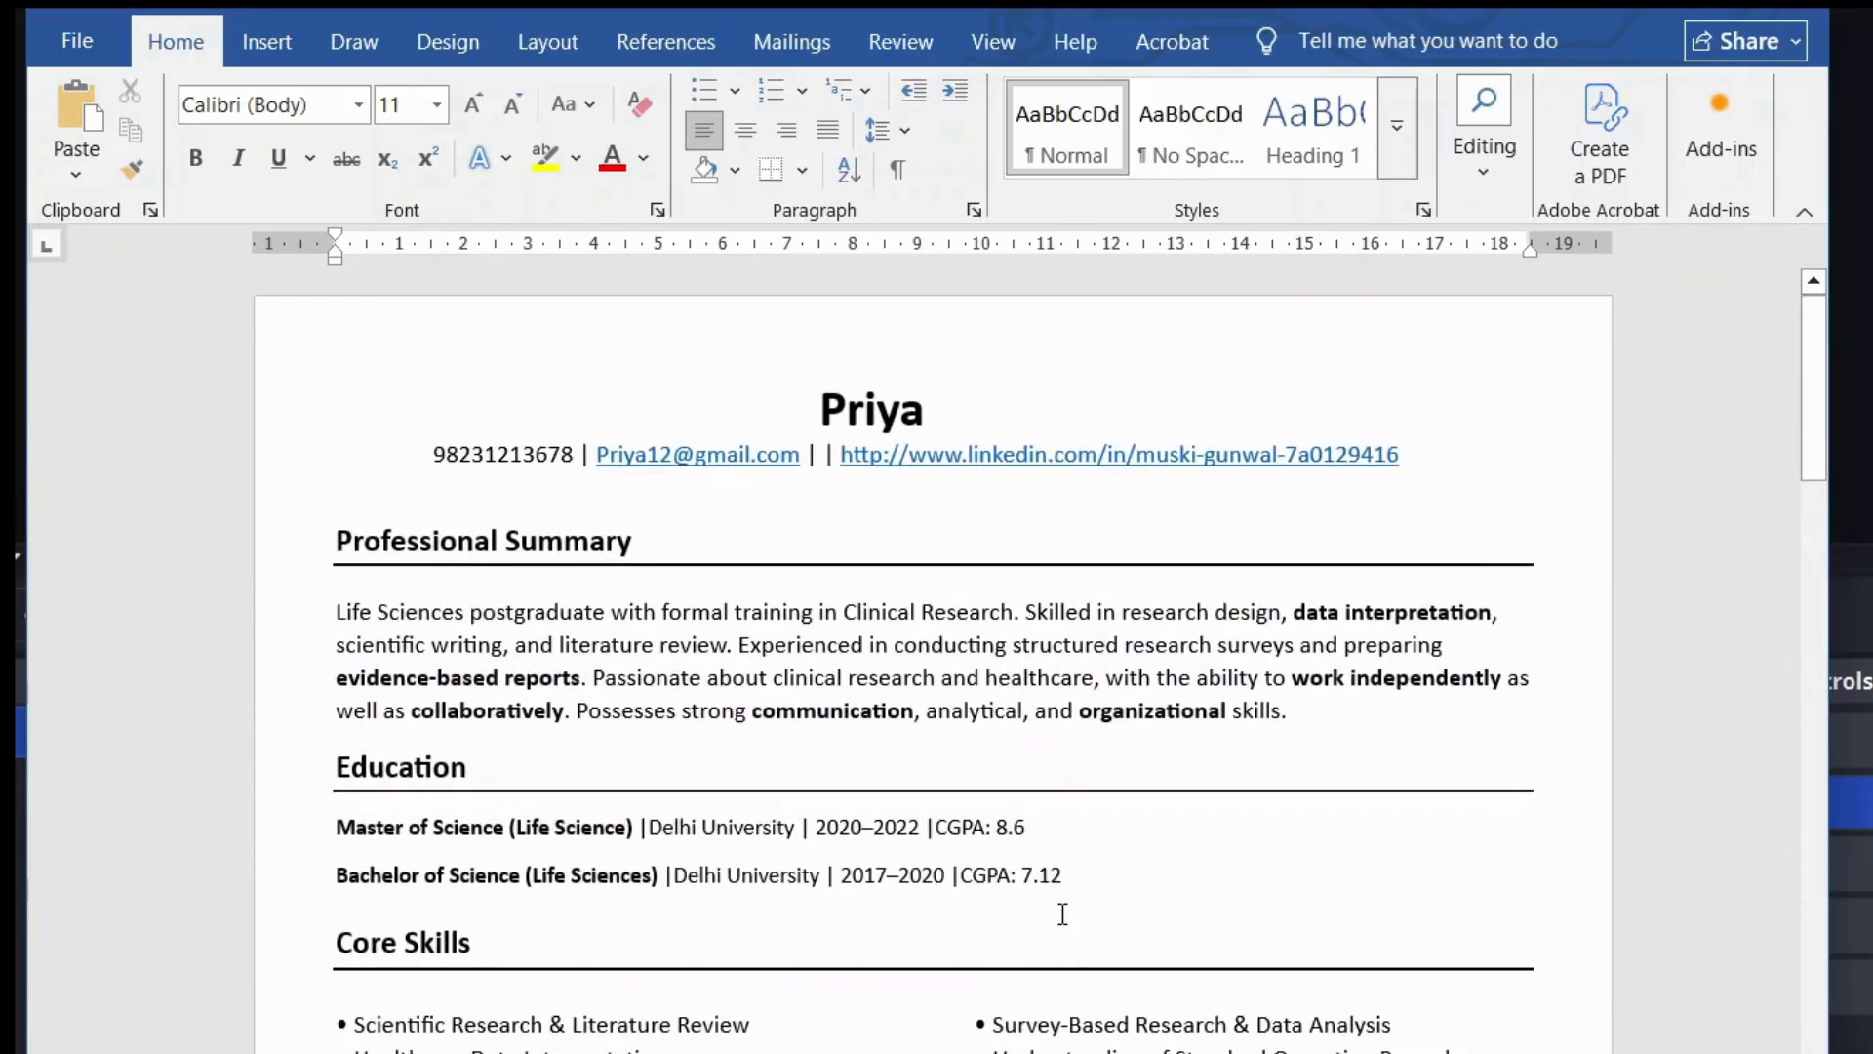
{"action": "scroll", "coordinate": [1063, 915], "scroll_direction": "down", "scroll_amount": 3}
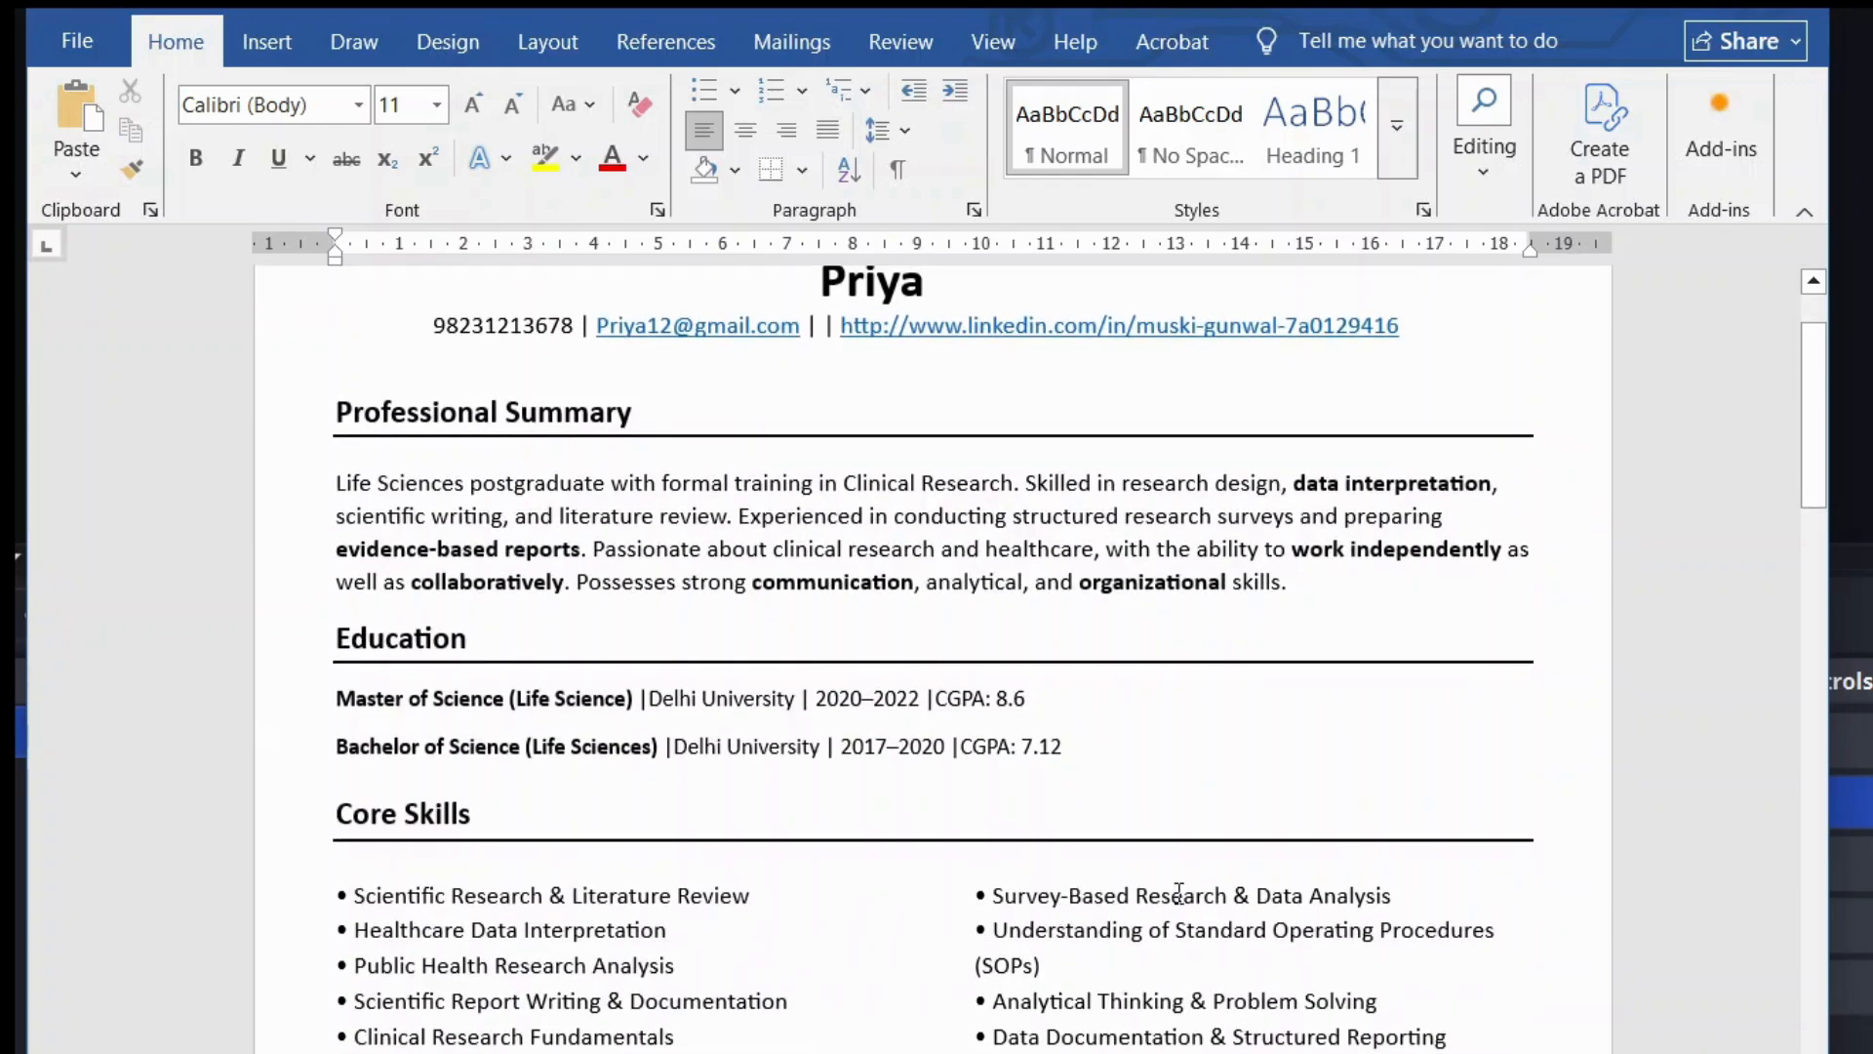
{"action": "scroll", "coordinate": [1178, 893], "scroll_direction": "up", "scroll_amount": 3}
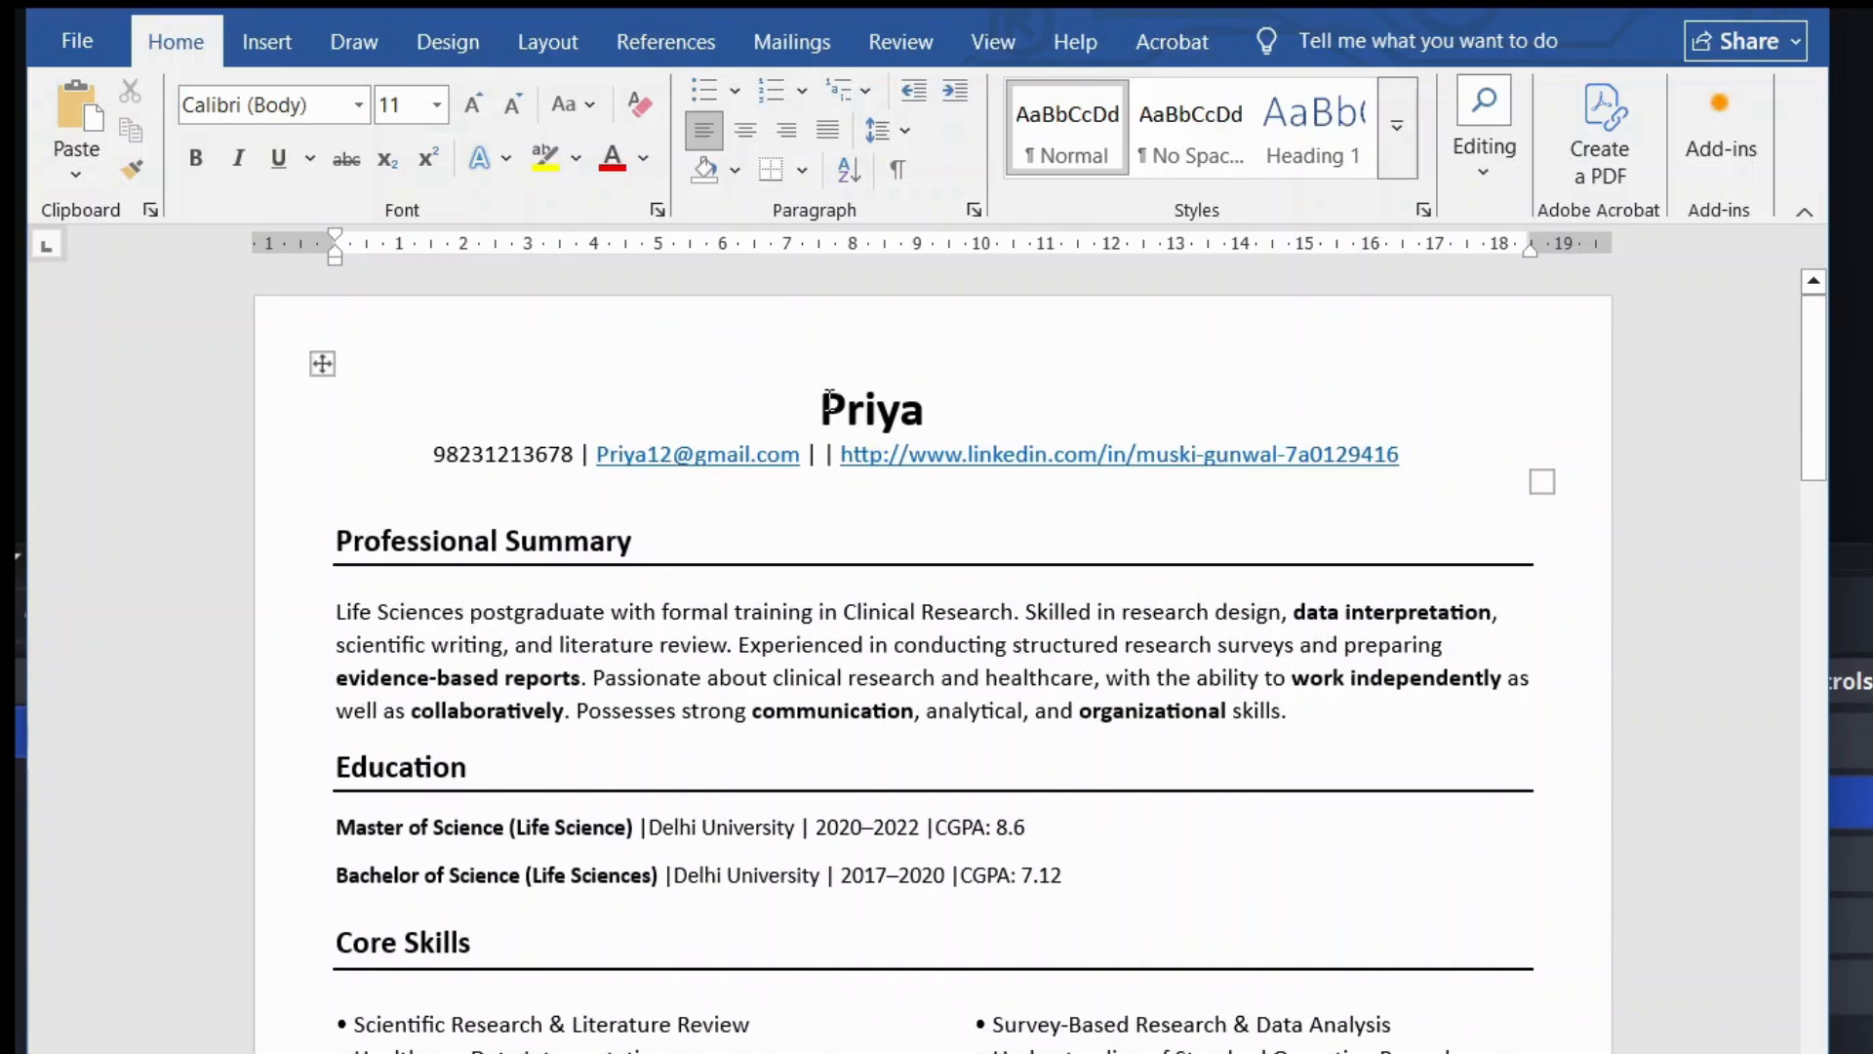
{"action": "left_click_drag", "start_coordinate": [820, 408], "coordinate": [867, 400]}
{"action": "left_click", "coordinate": [868, 400]}
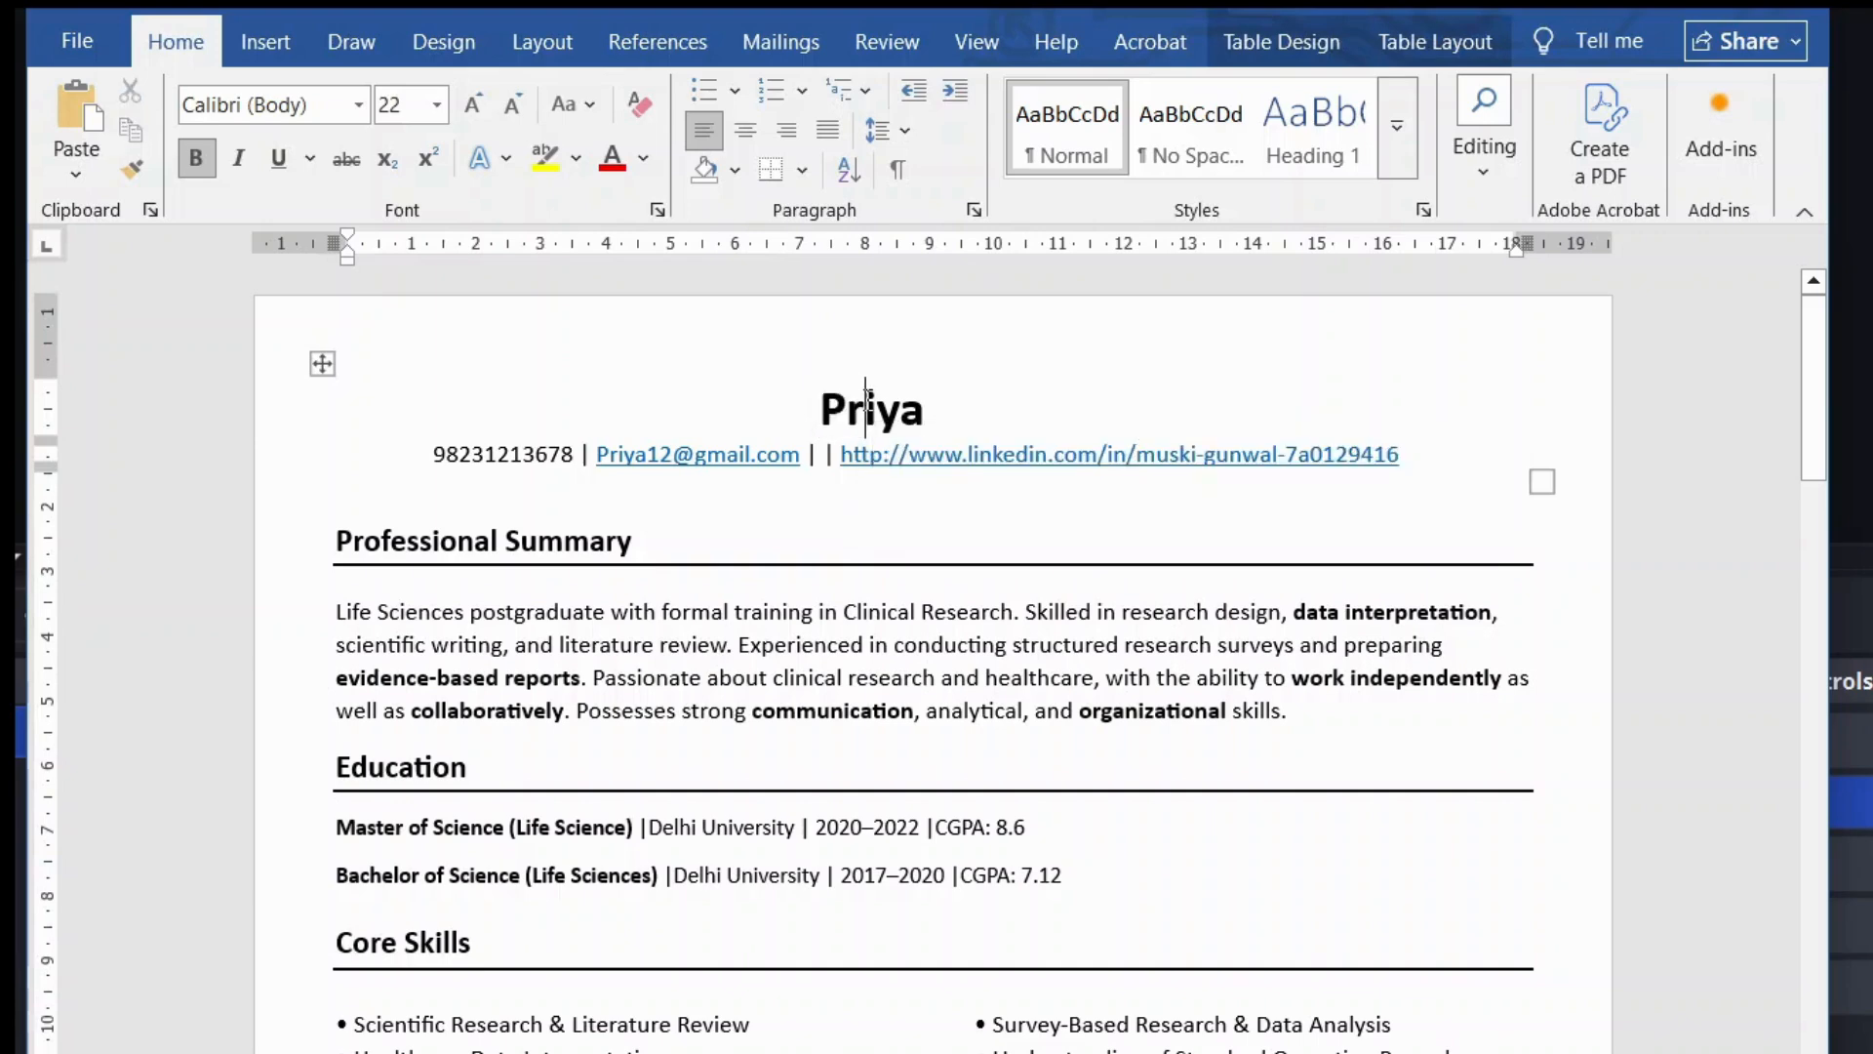
{"action": "left_click", "coordinate": [704, 672]}
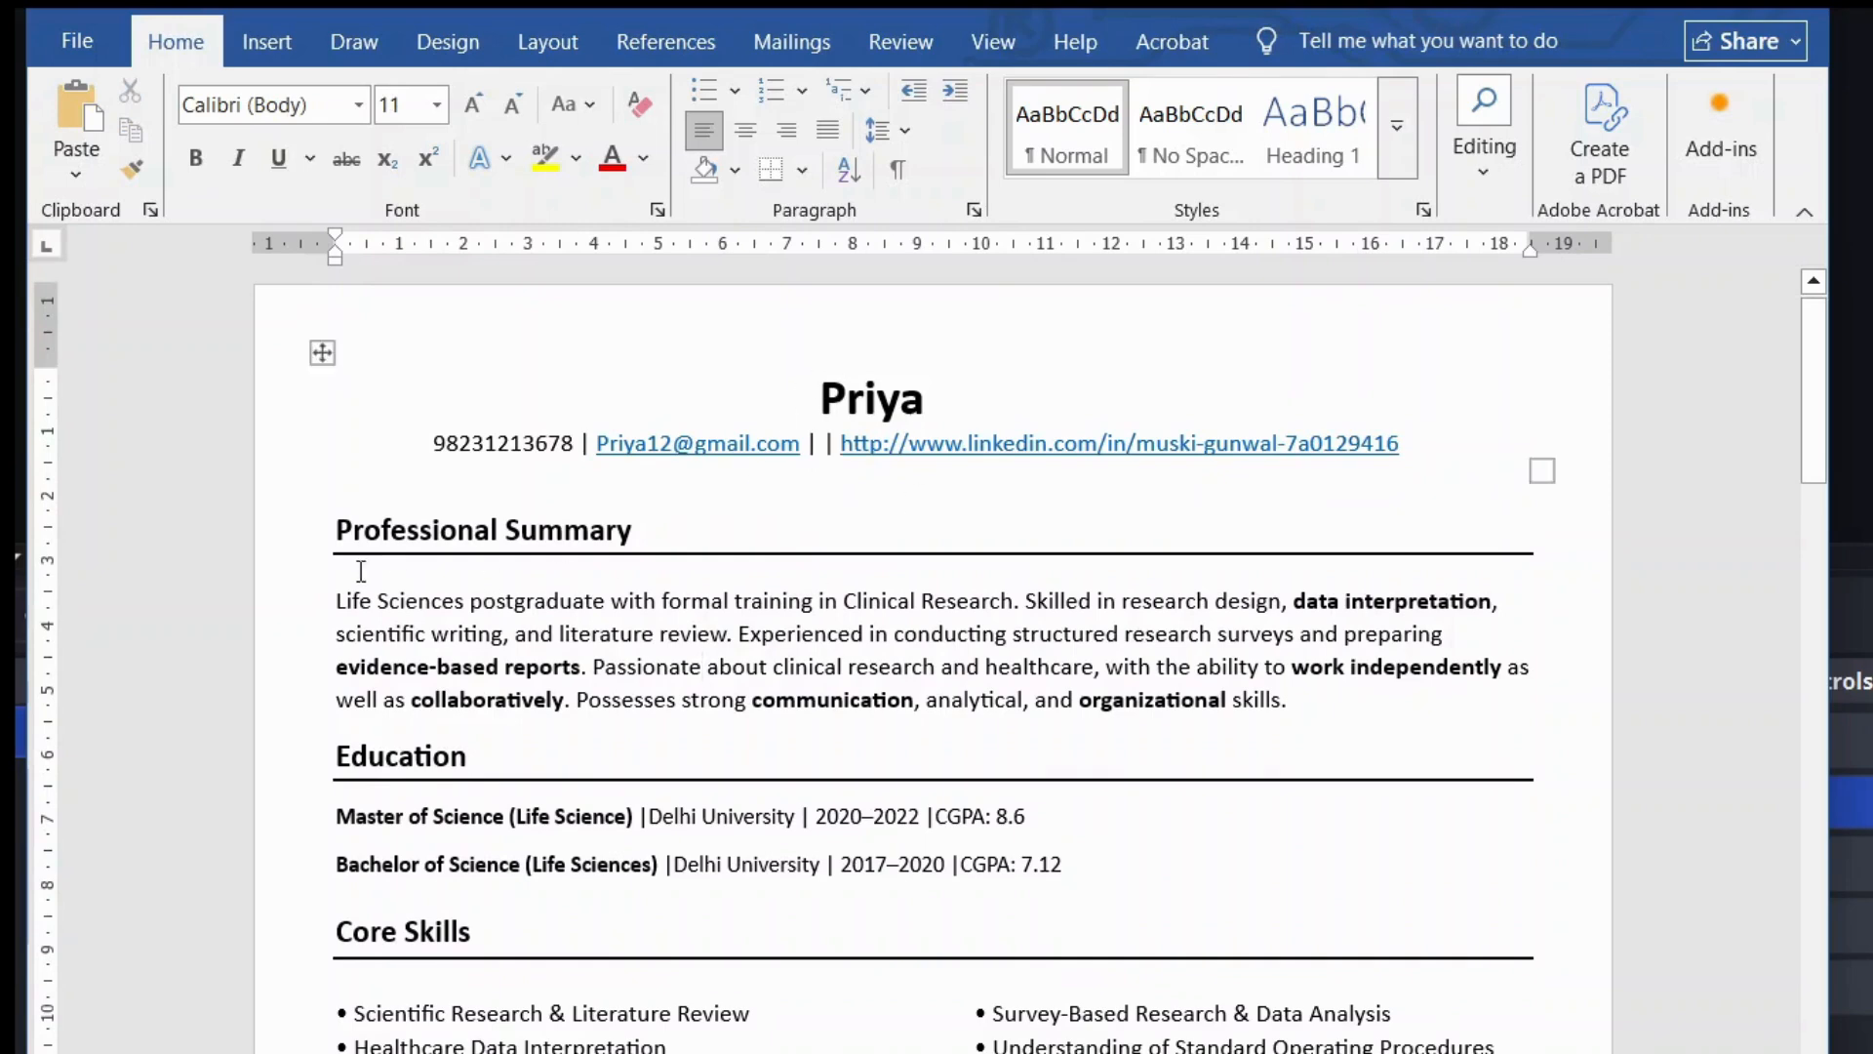
{"action": "scroll", "coordinate": [520, 526], "scroll_direction": "down", "scroll_amount": 1}
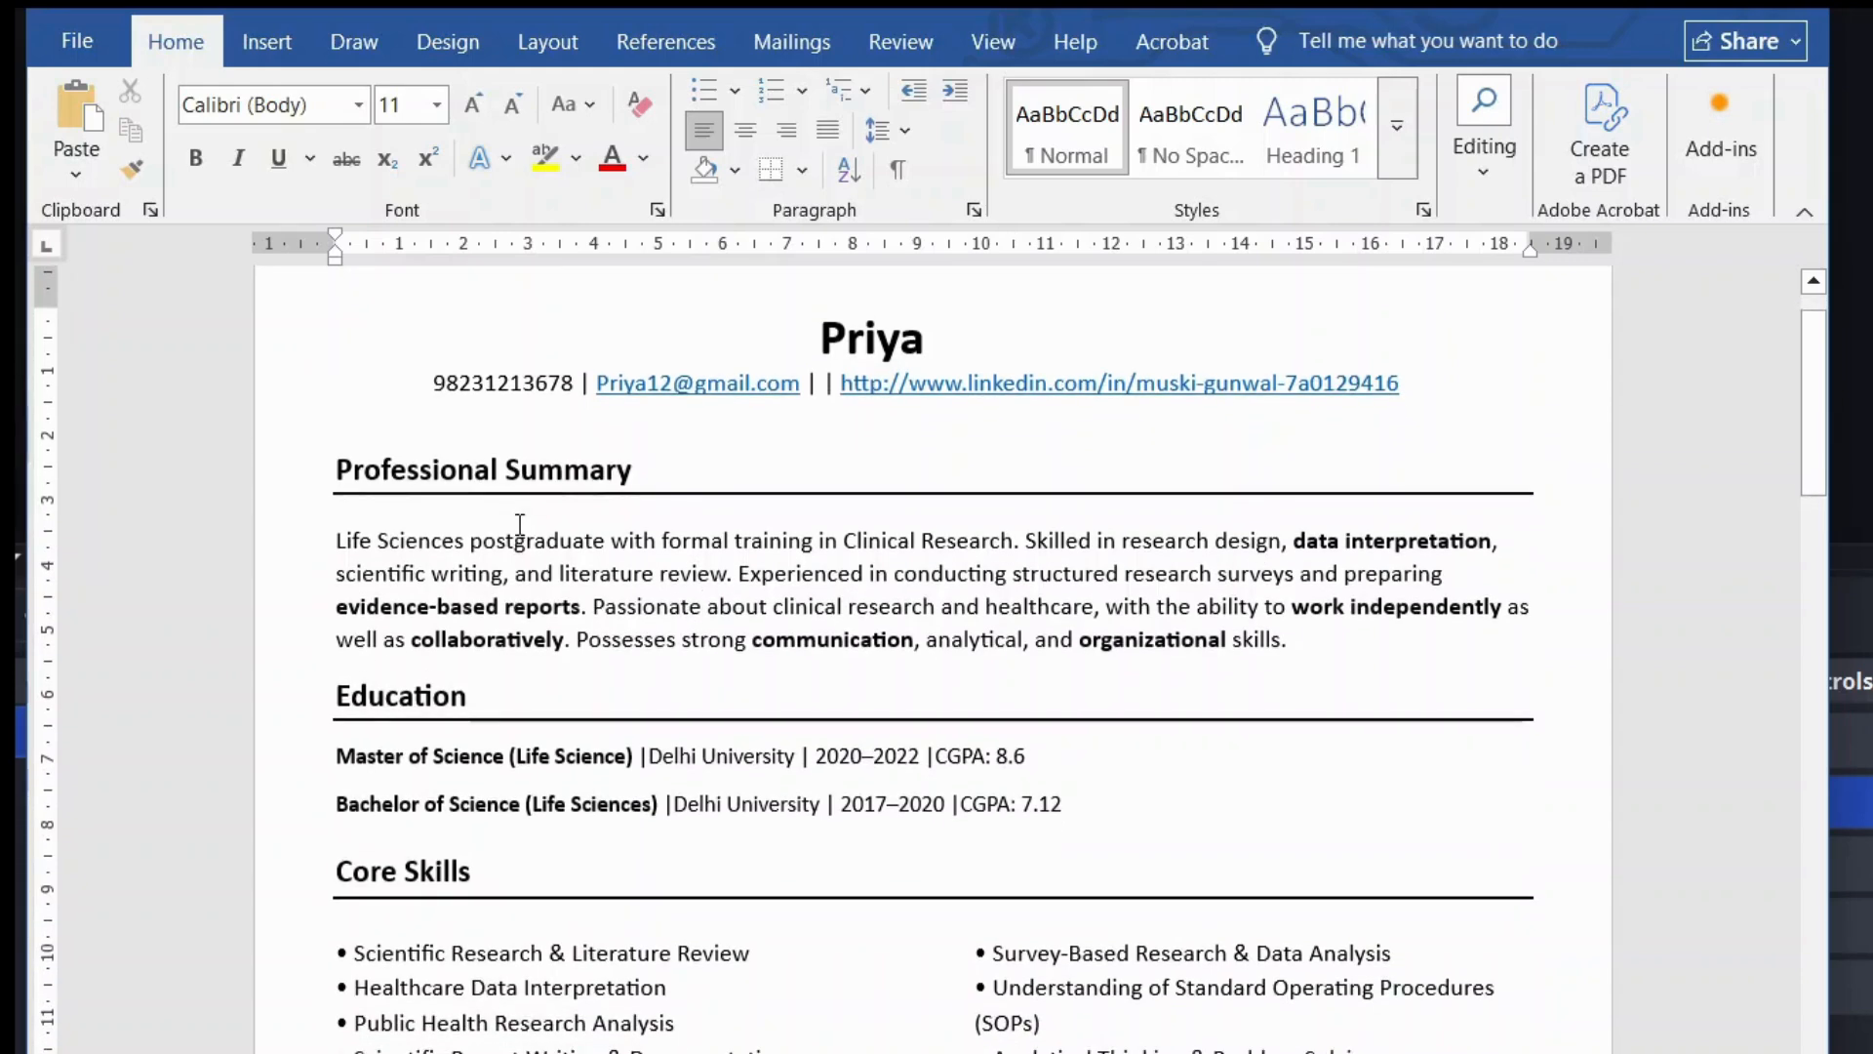
{"action": "scroll", "coordinate": [488, 522], "scroll_direction": "down", "scroll_amount": 1}
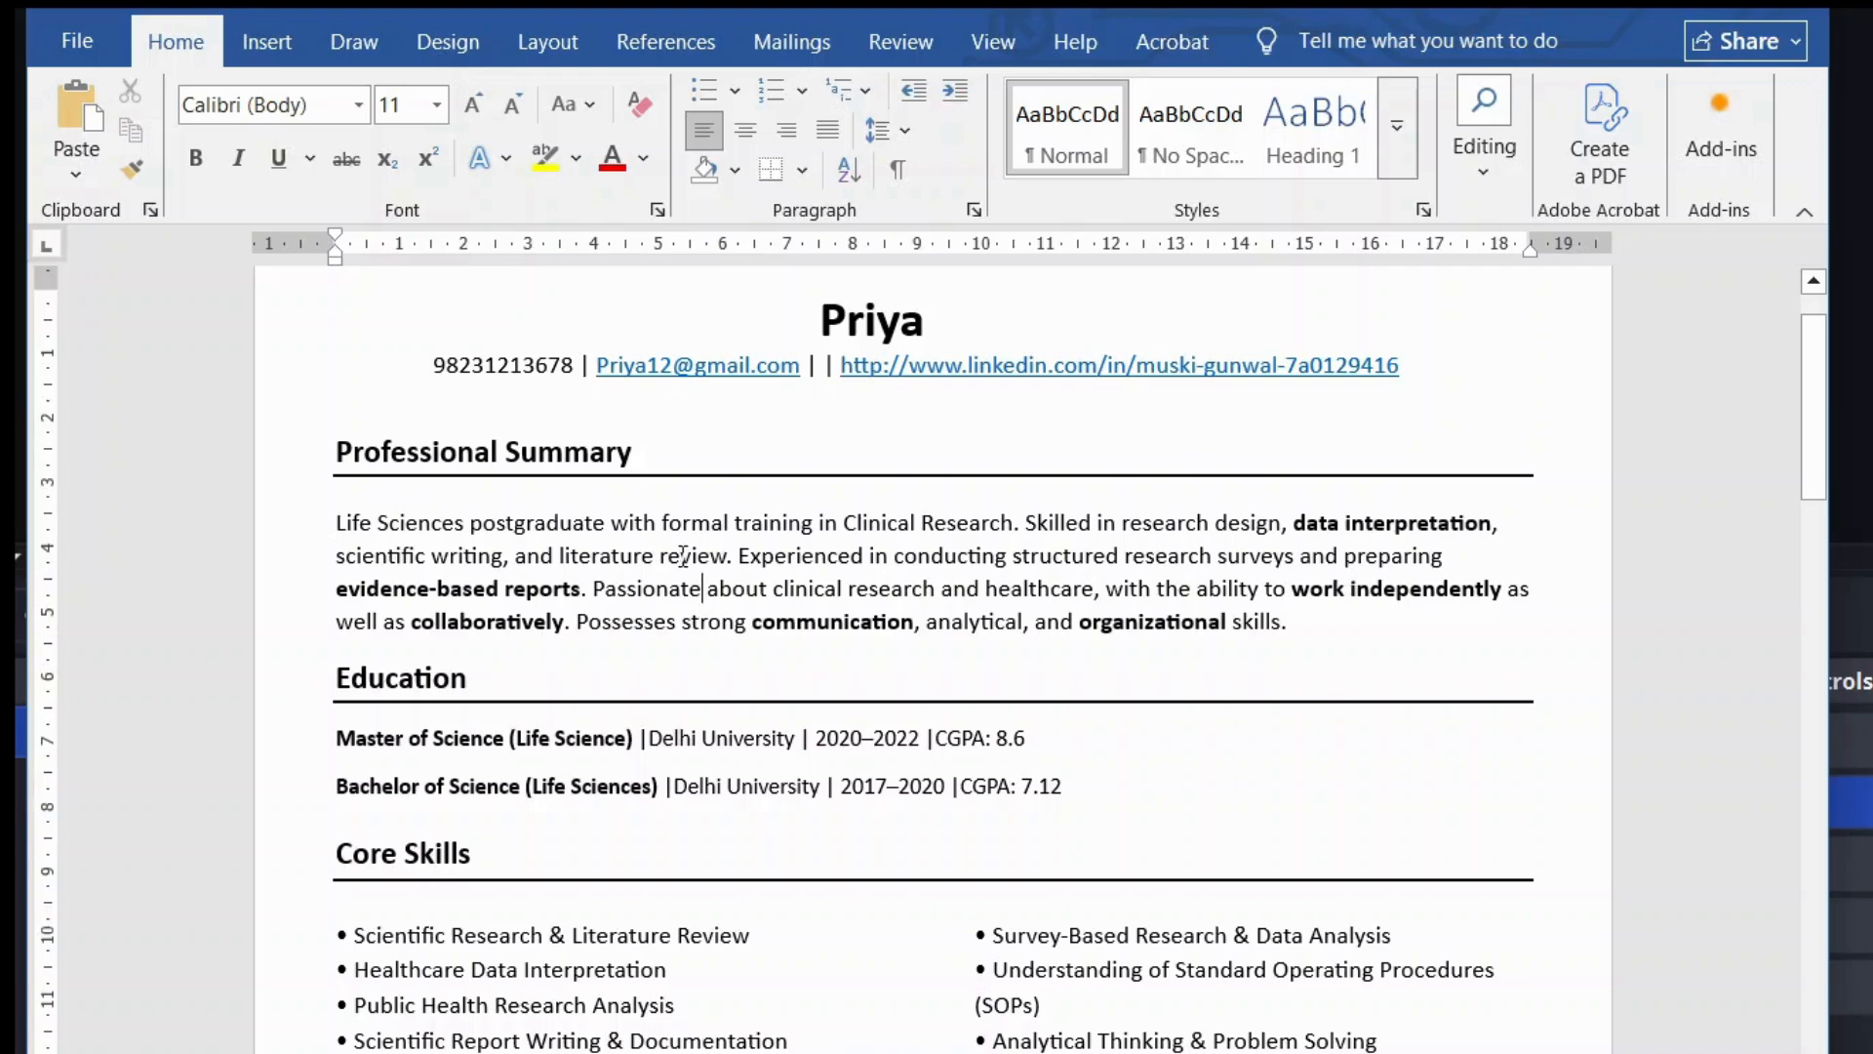
{"action": "scroll", "coordinate": [683, 555], "scroll_direction": "down", "scroll_amount": 1}
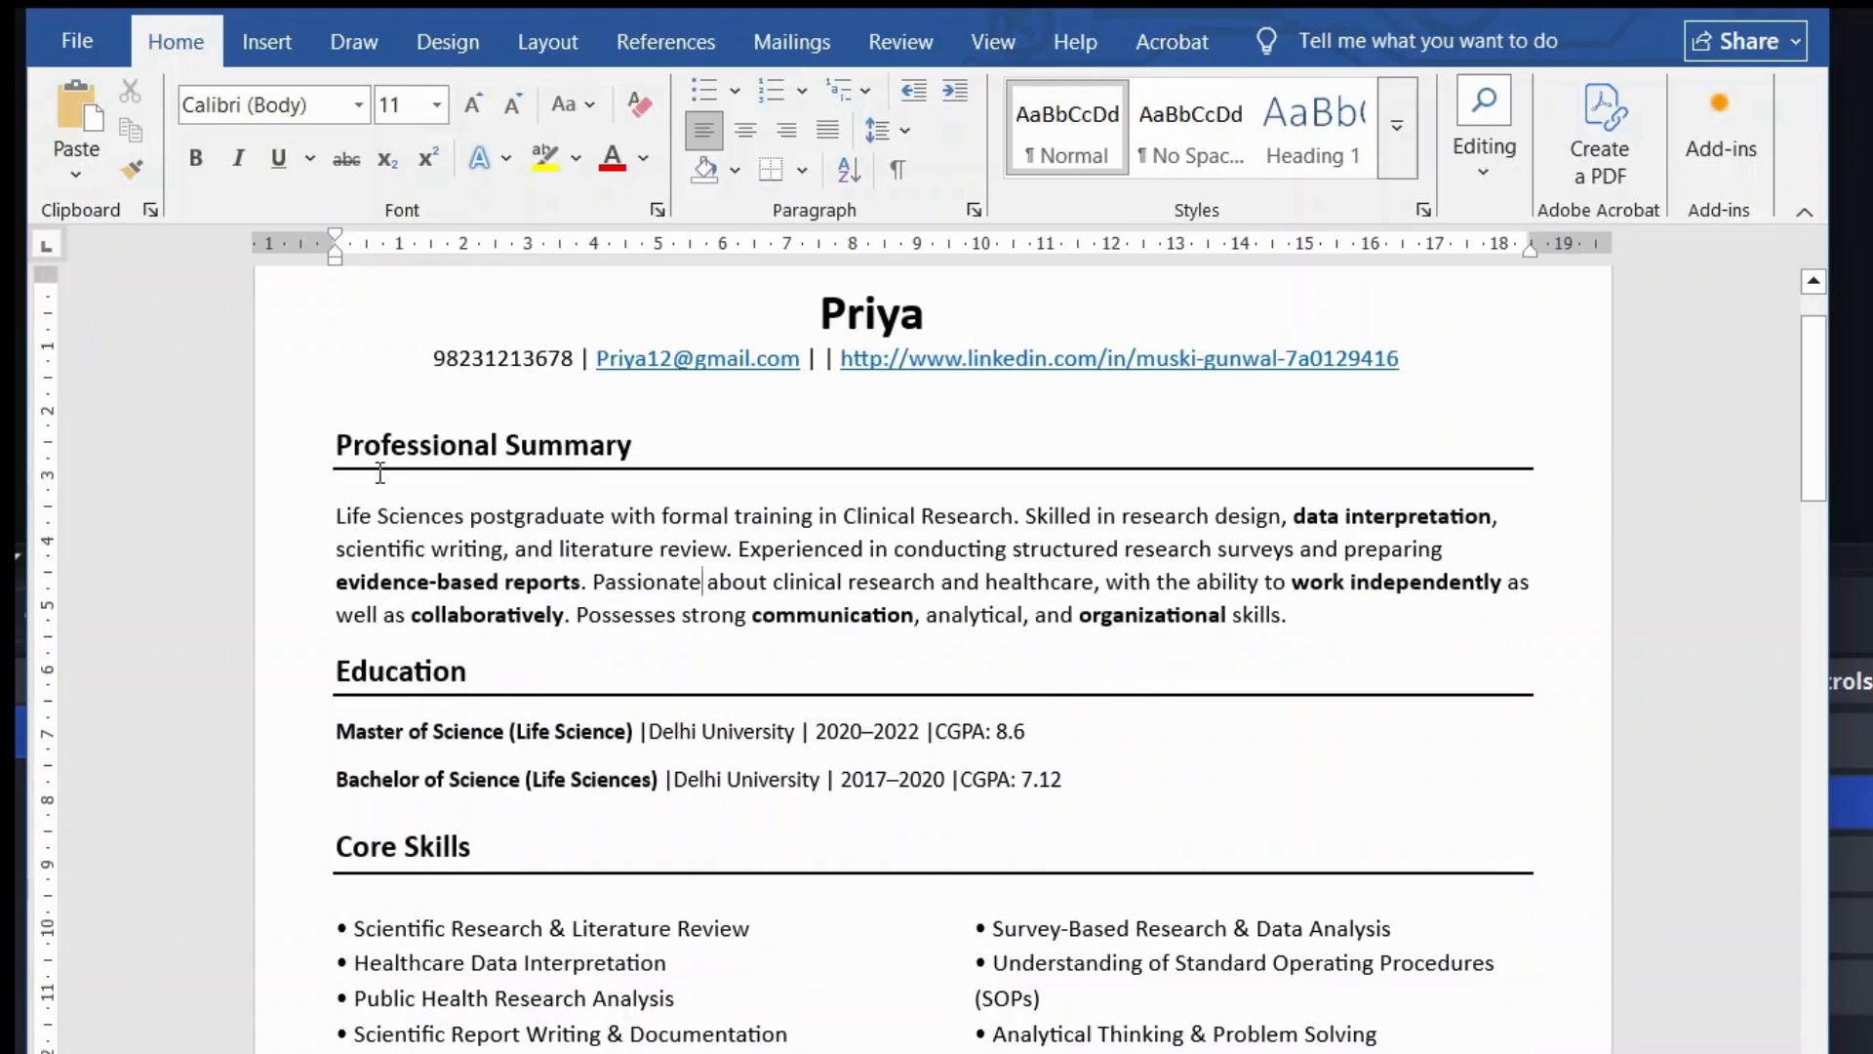
{"action": "scroll", "coordinate": [381, 473], "scroll_direction": "down", "scroll_amount": 1}
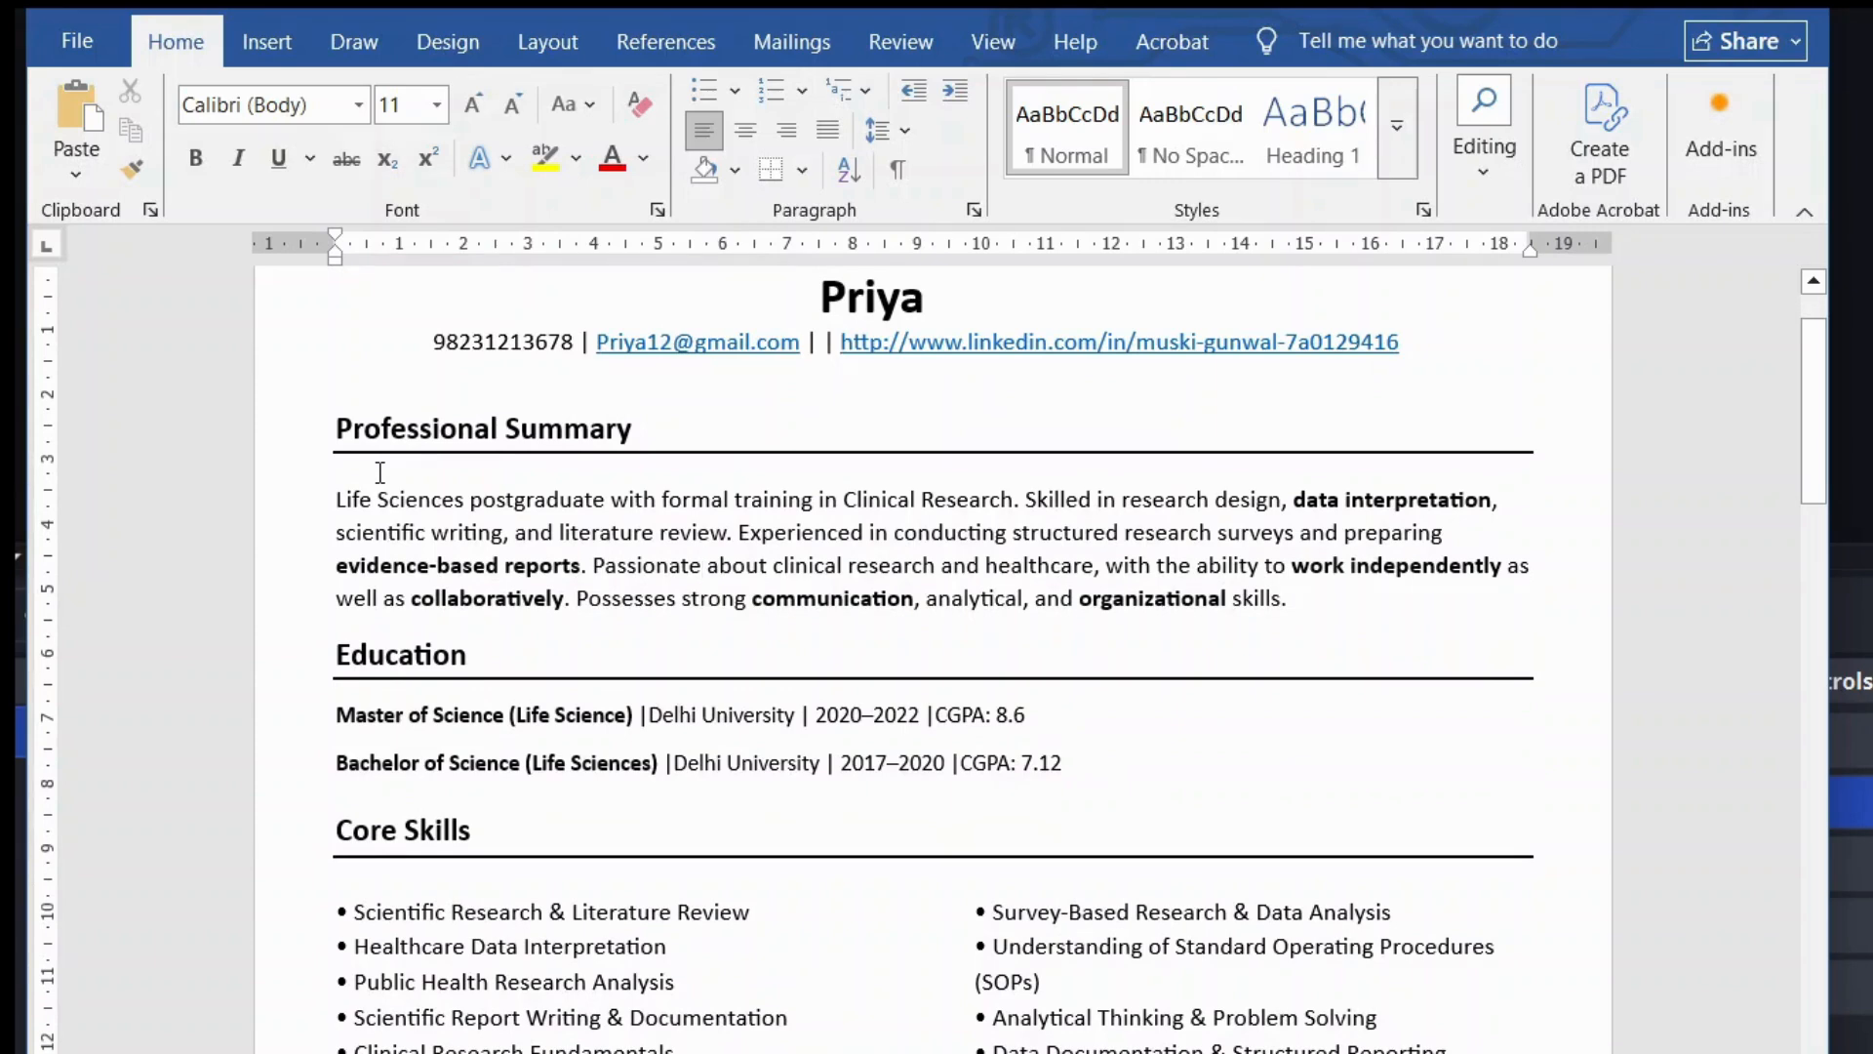
{"action": "scroll", "coordinate": [381, 473], "scroll_direction": "down", "scroll_amount": 3}
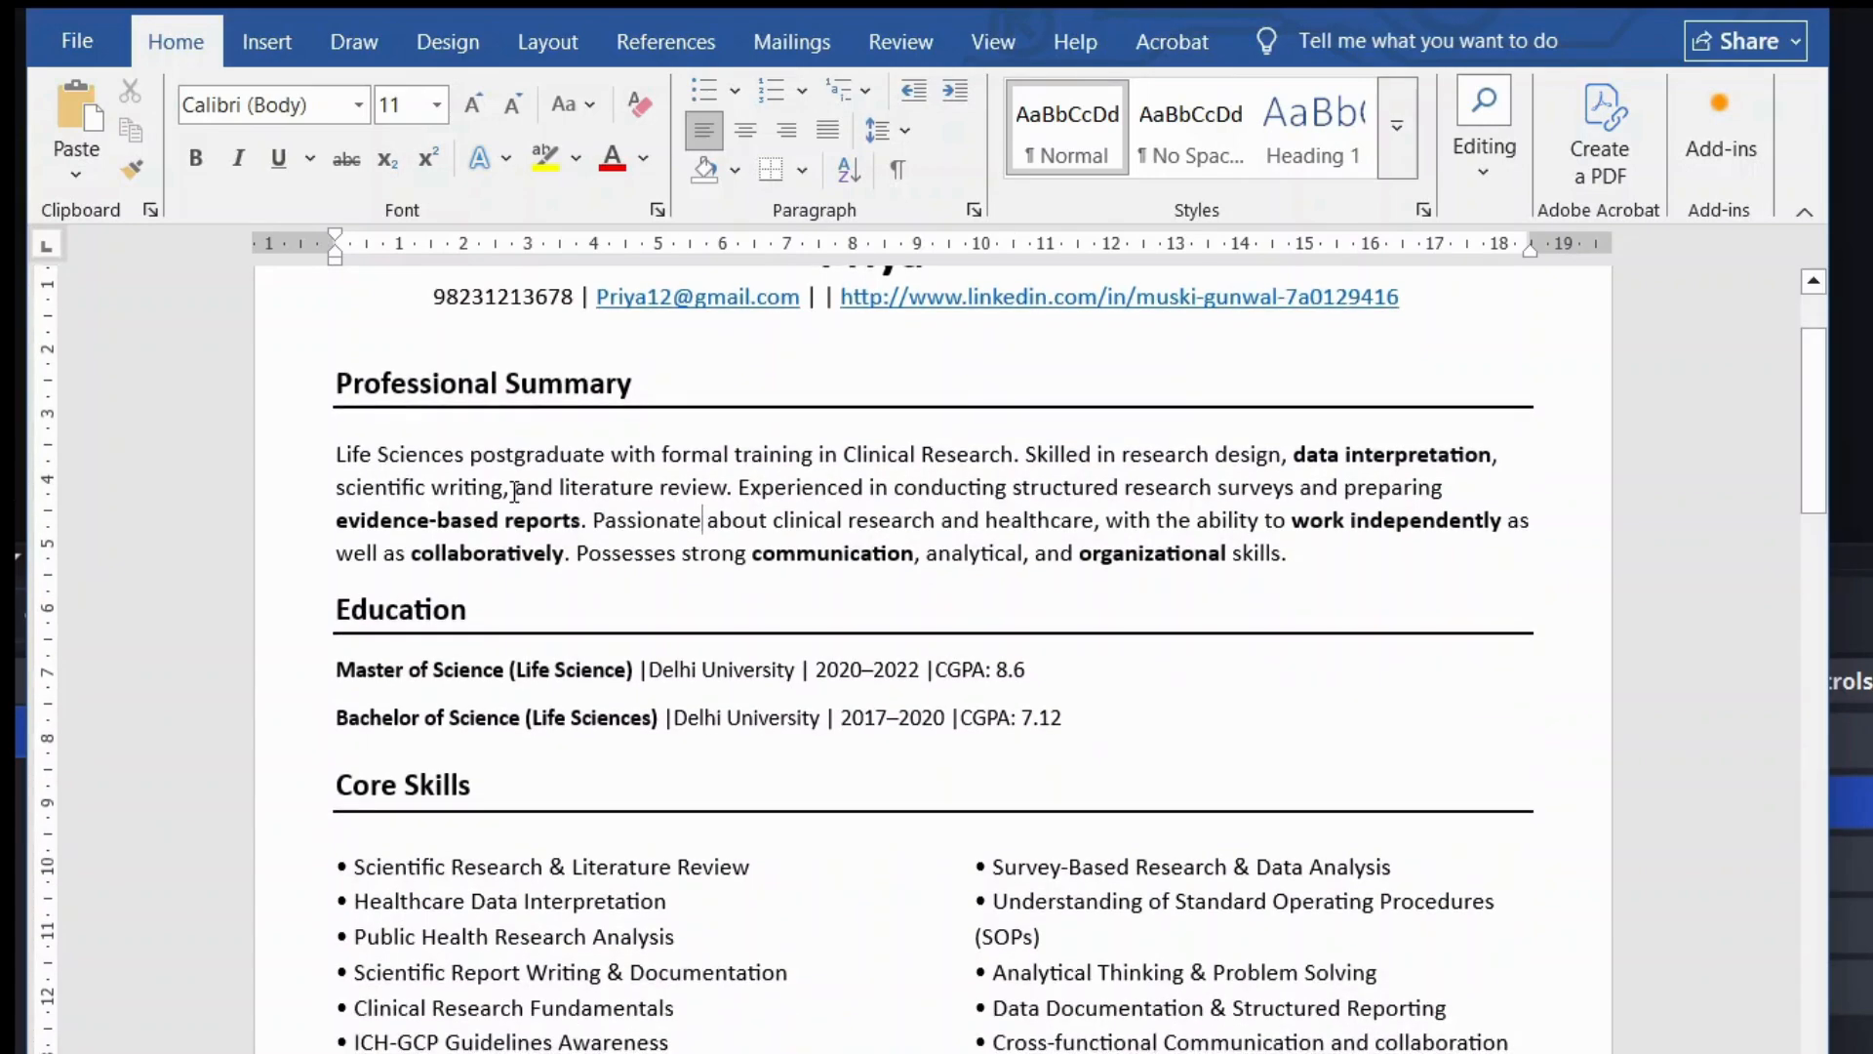
{"action": "scroll", "coordinate": [744, 452], "scroll_direction": "up", "scroll_amount": 3}
{"action": "scroll", "coordinate": [752, 449], "scroll_direction": "down", "scroll_amount": 8}
{"action": "scroll", "coordinate": [753, 450], "scroll_direction": "up", "scroll_amount": 6}
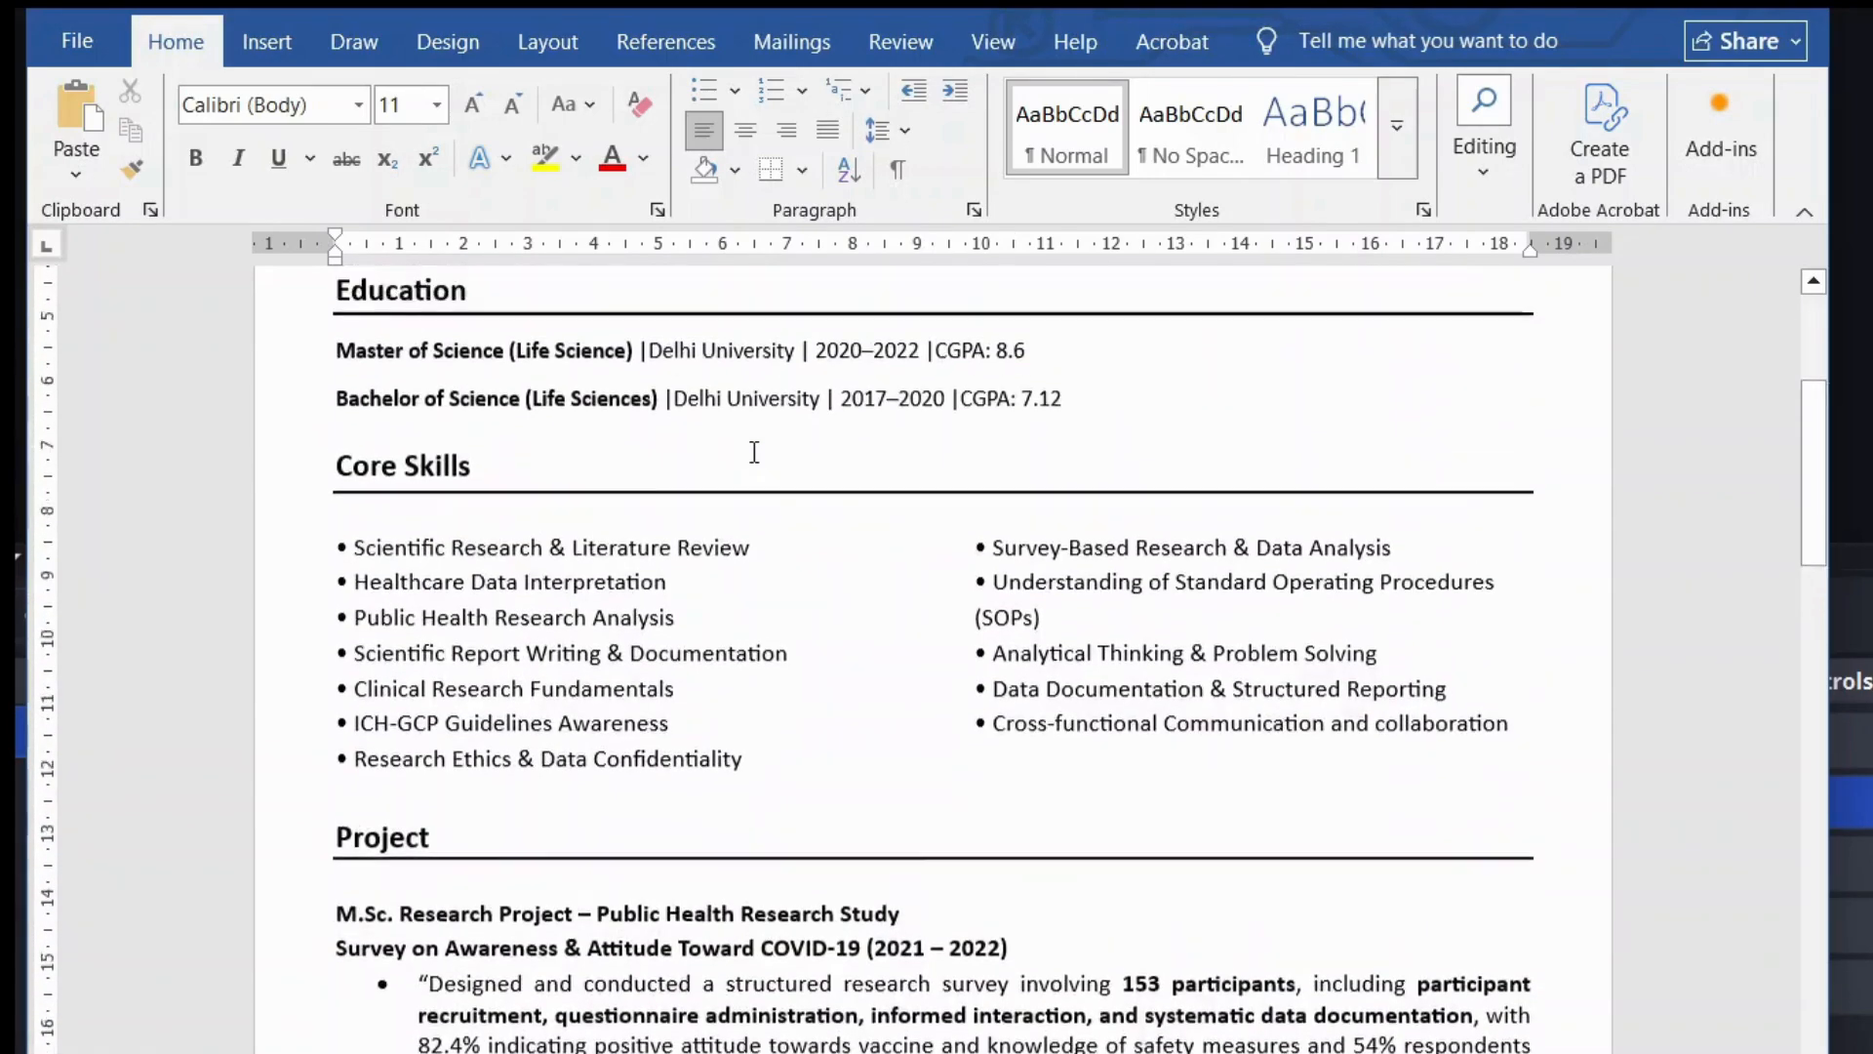
{"action": "scroll", "coordinate": [836, 661], "scroll_direction": "down", "scroll_amount": 1}
{"action": "scroll", "coordinate": [1124, 642], "scroll_direction": "down", "scroll_amount": 2}
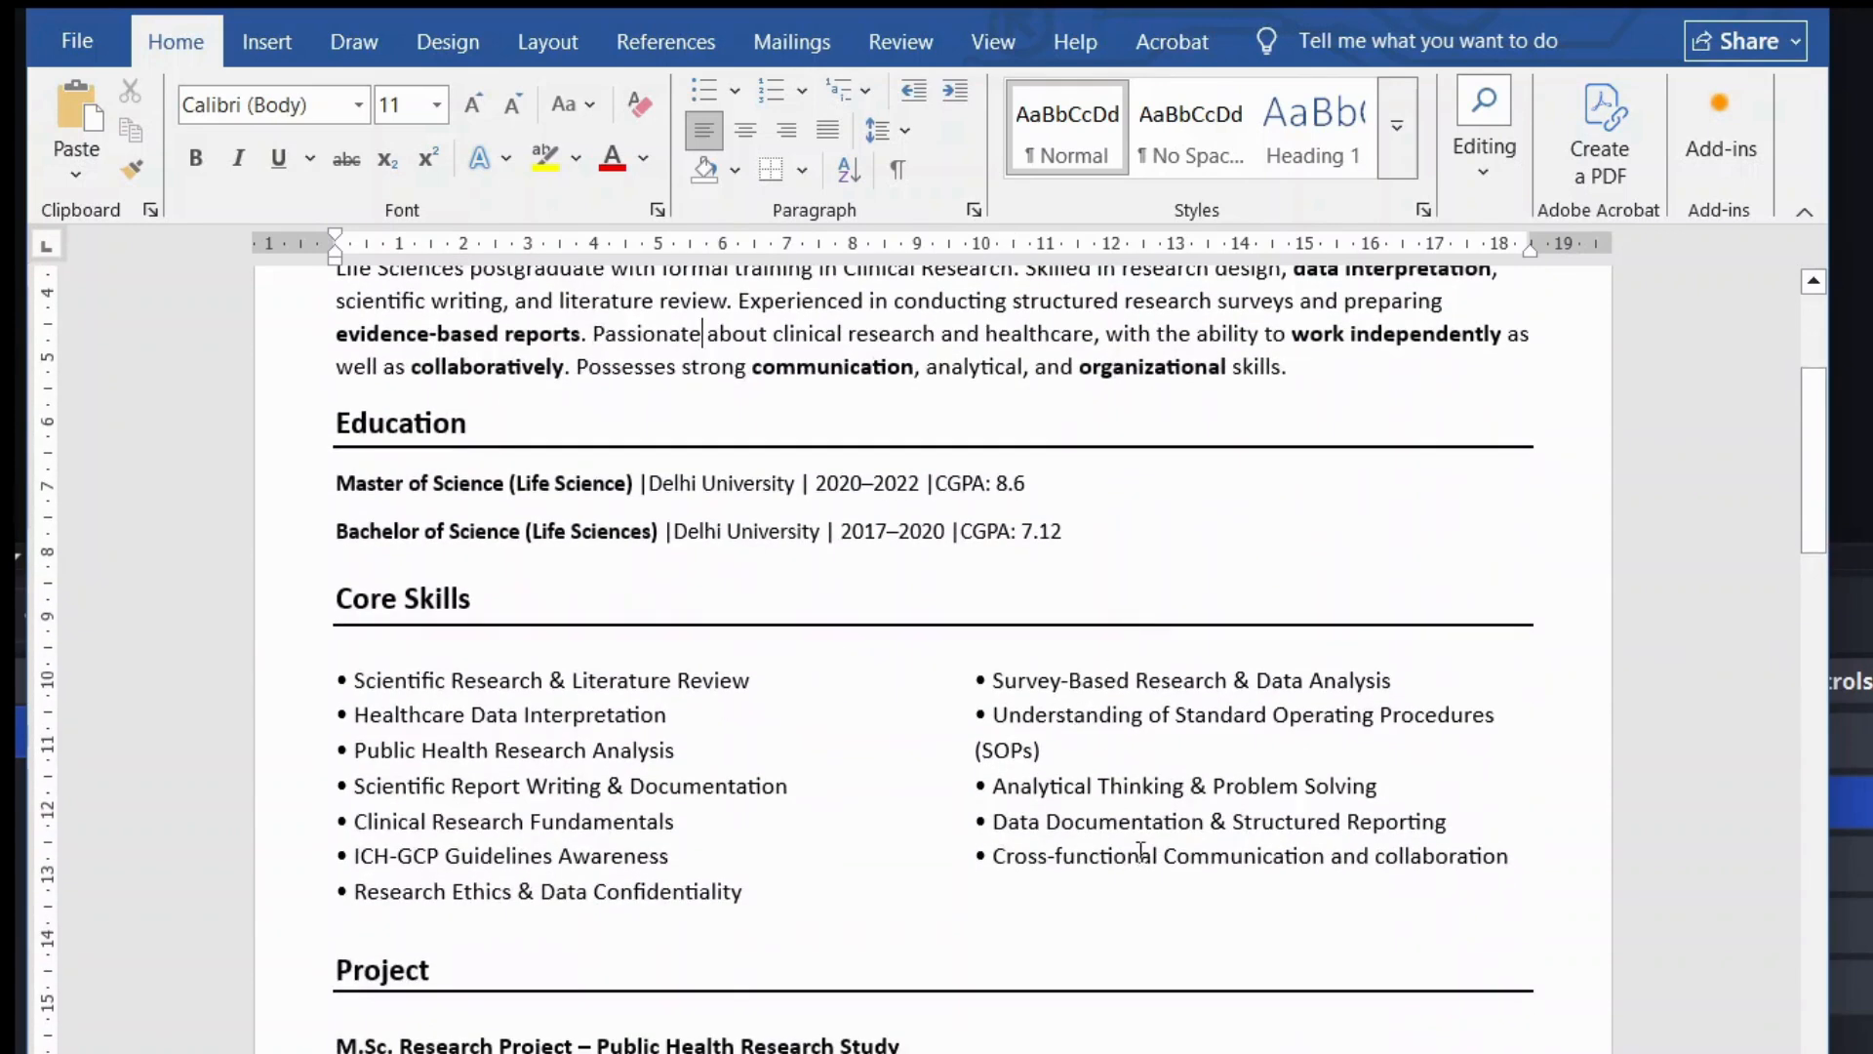
Step: Apply bold to the three Core Skills phrases 'Cross-functional Communication and collaboration', 'Structured Reporting' and '(SOPs)'
{"action": "left_click_drag", "start_coordinate": [993, 857], "coordinate": [1508, 859]}
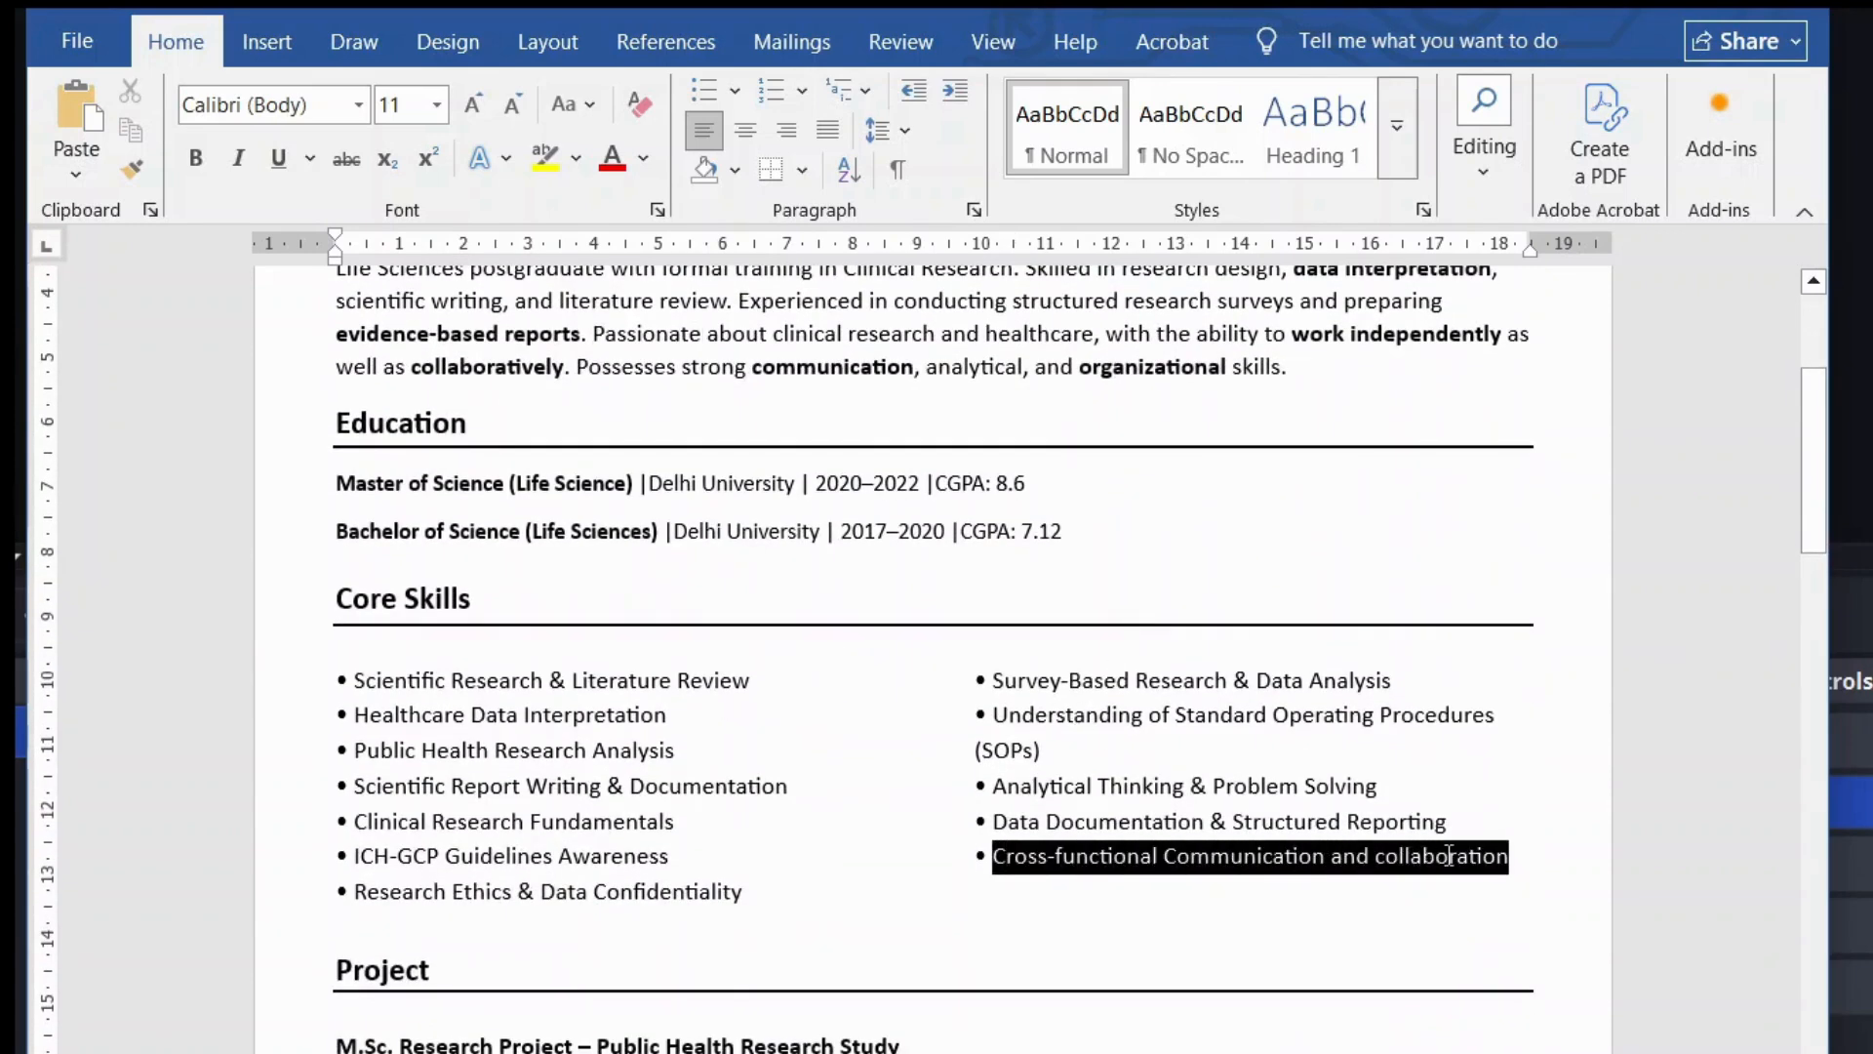
{"action": "left_click", "coordinate": [1471, 812]}
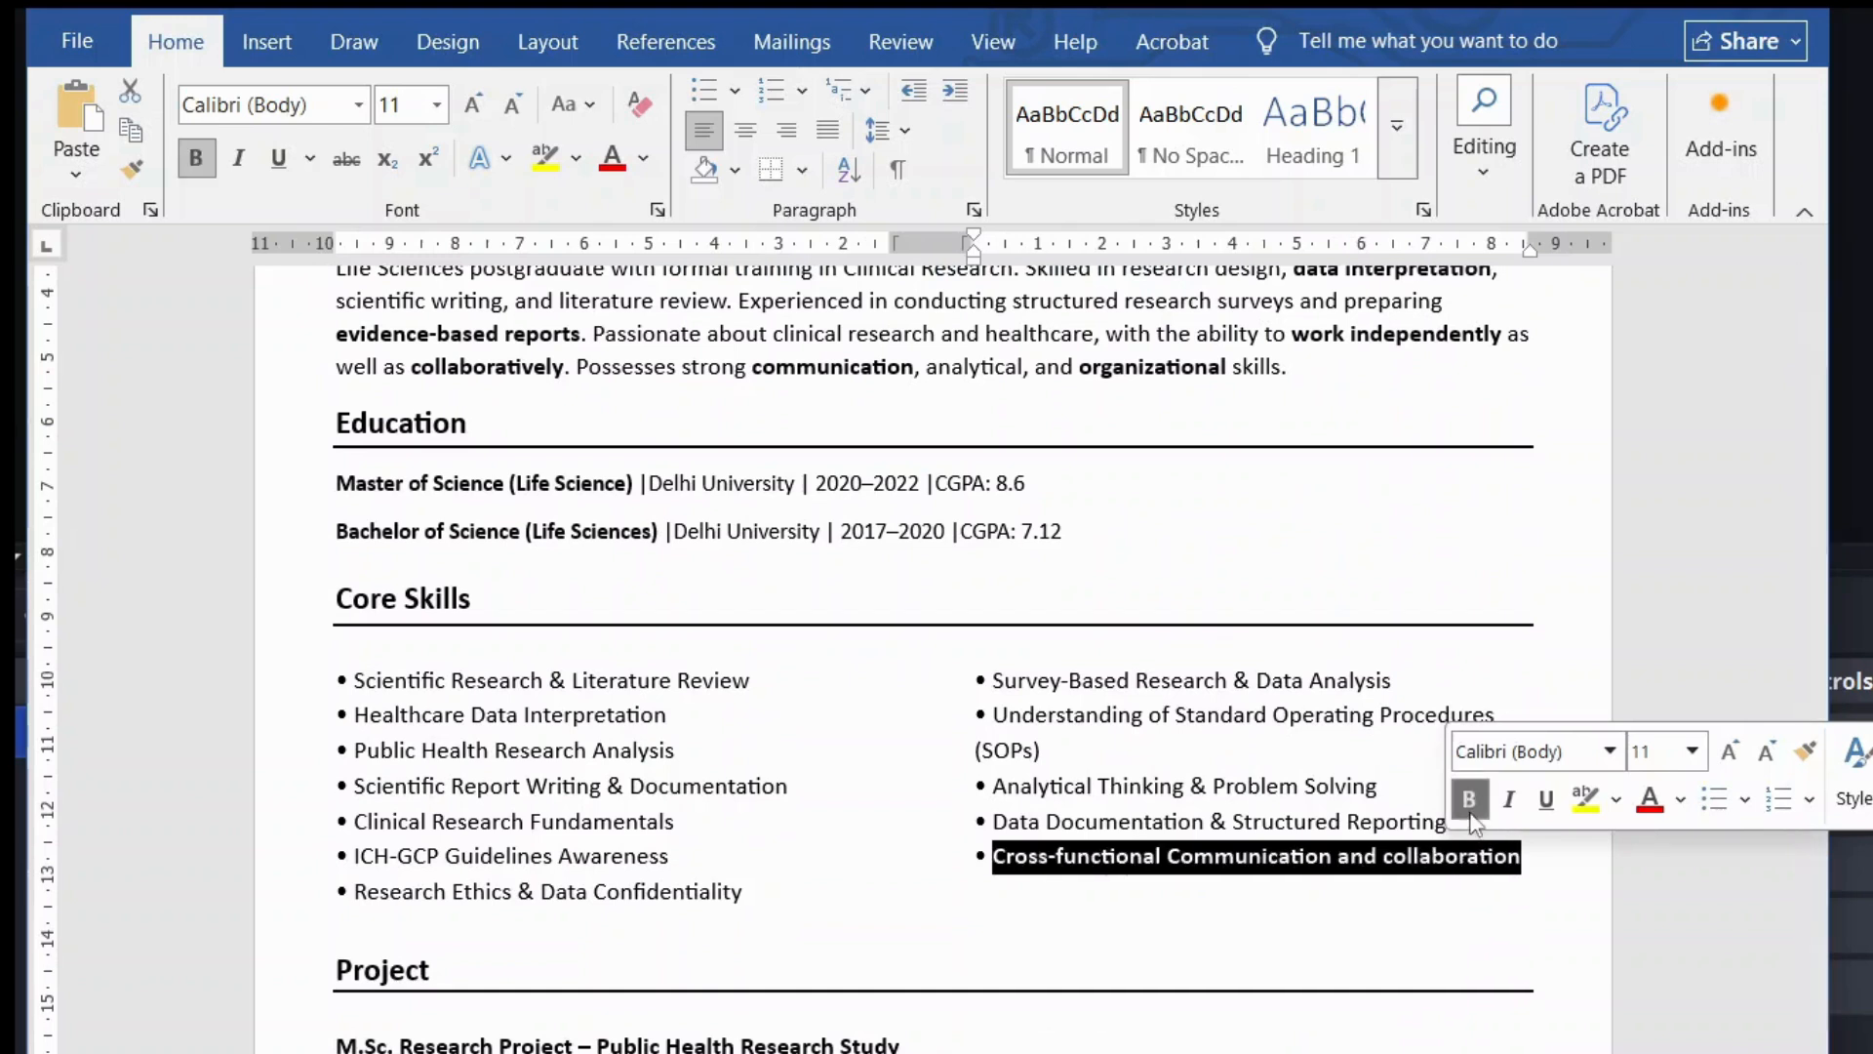
{"action": "left_click", "coordinate": [1255, 858]}
{"action": "left_click_drag", "start_coordinate": [1246, 823], "coordinate": [1451, 823]}
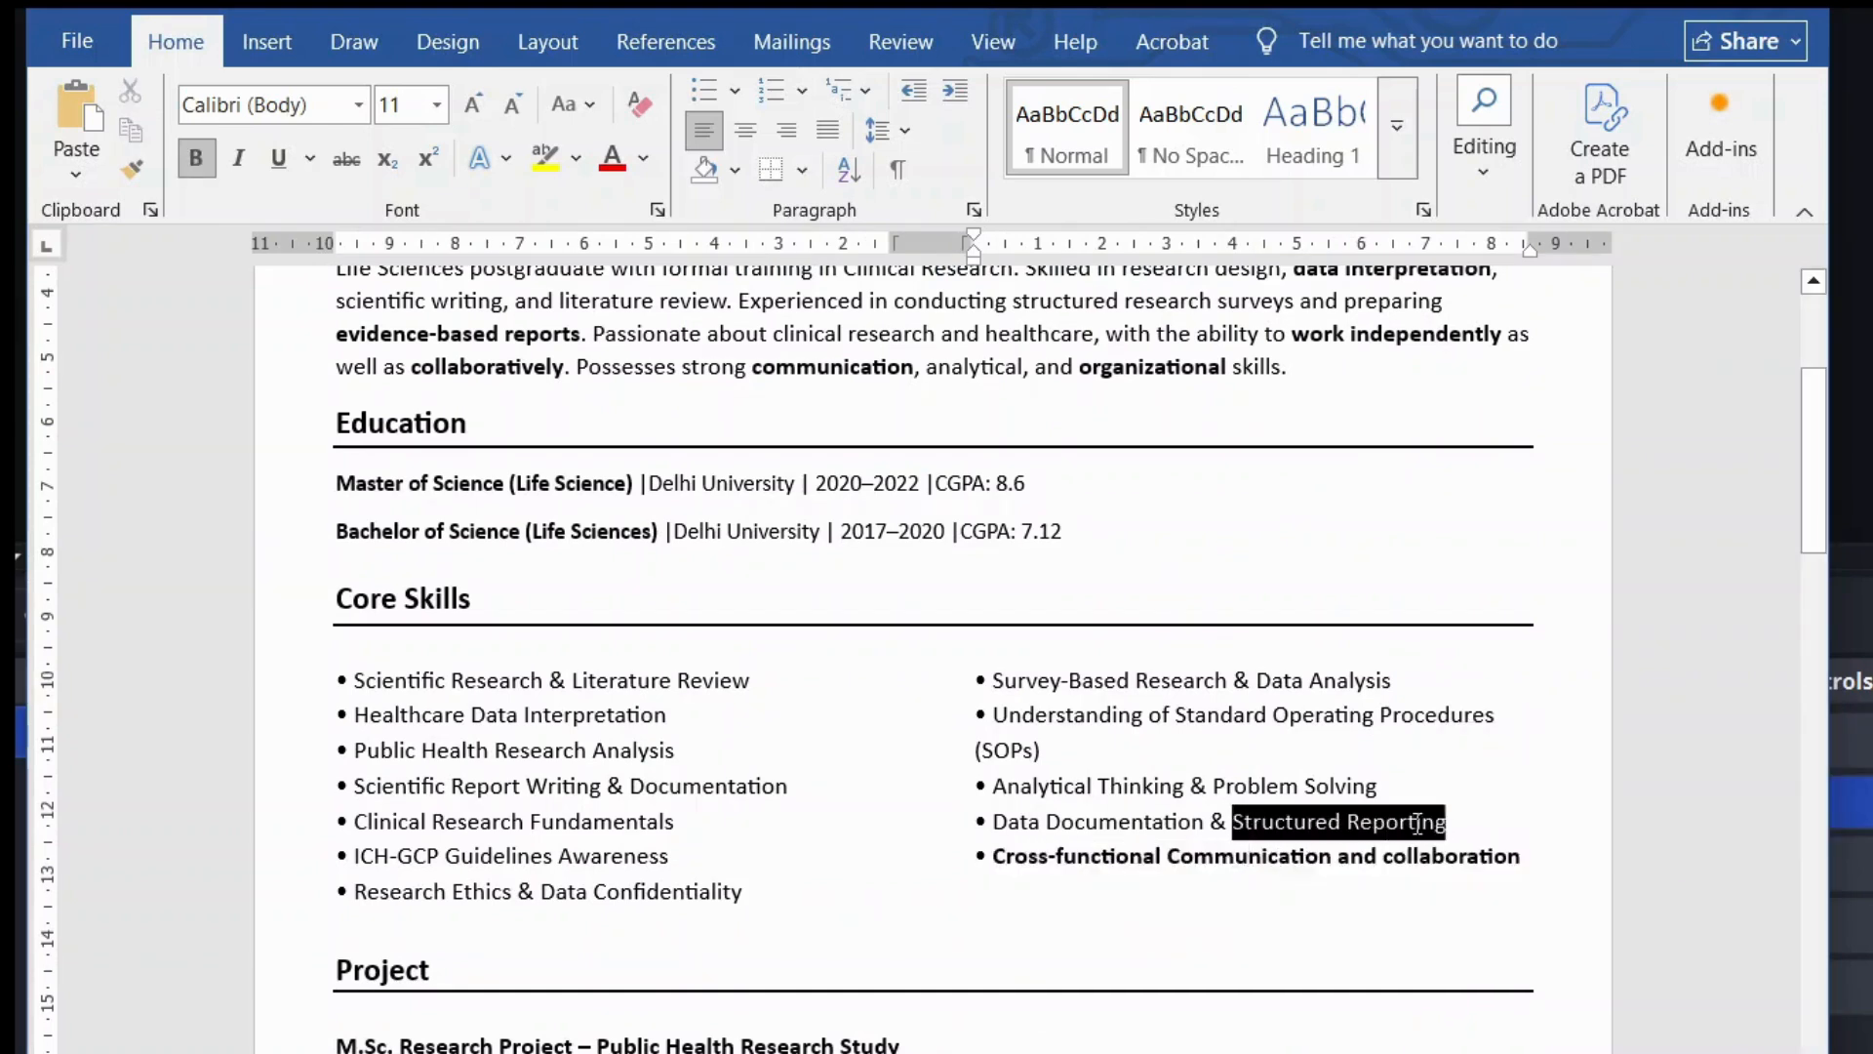
{"action": "left_click", "coordinate": [1444, 765]}
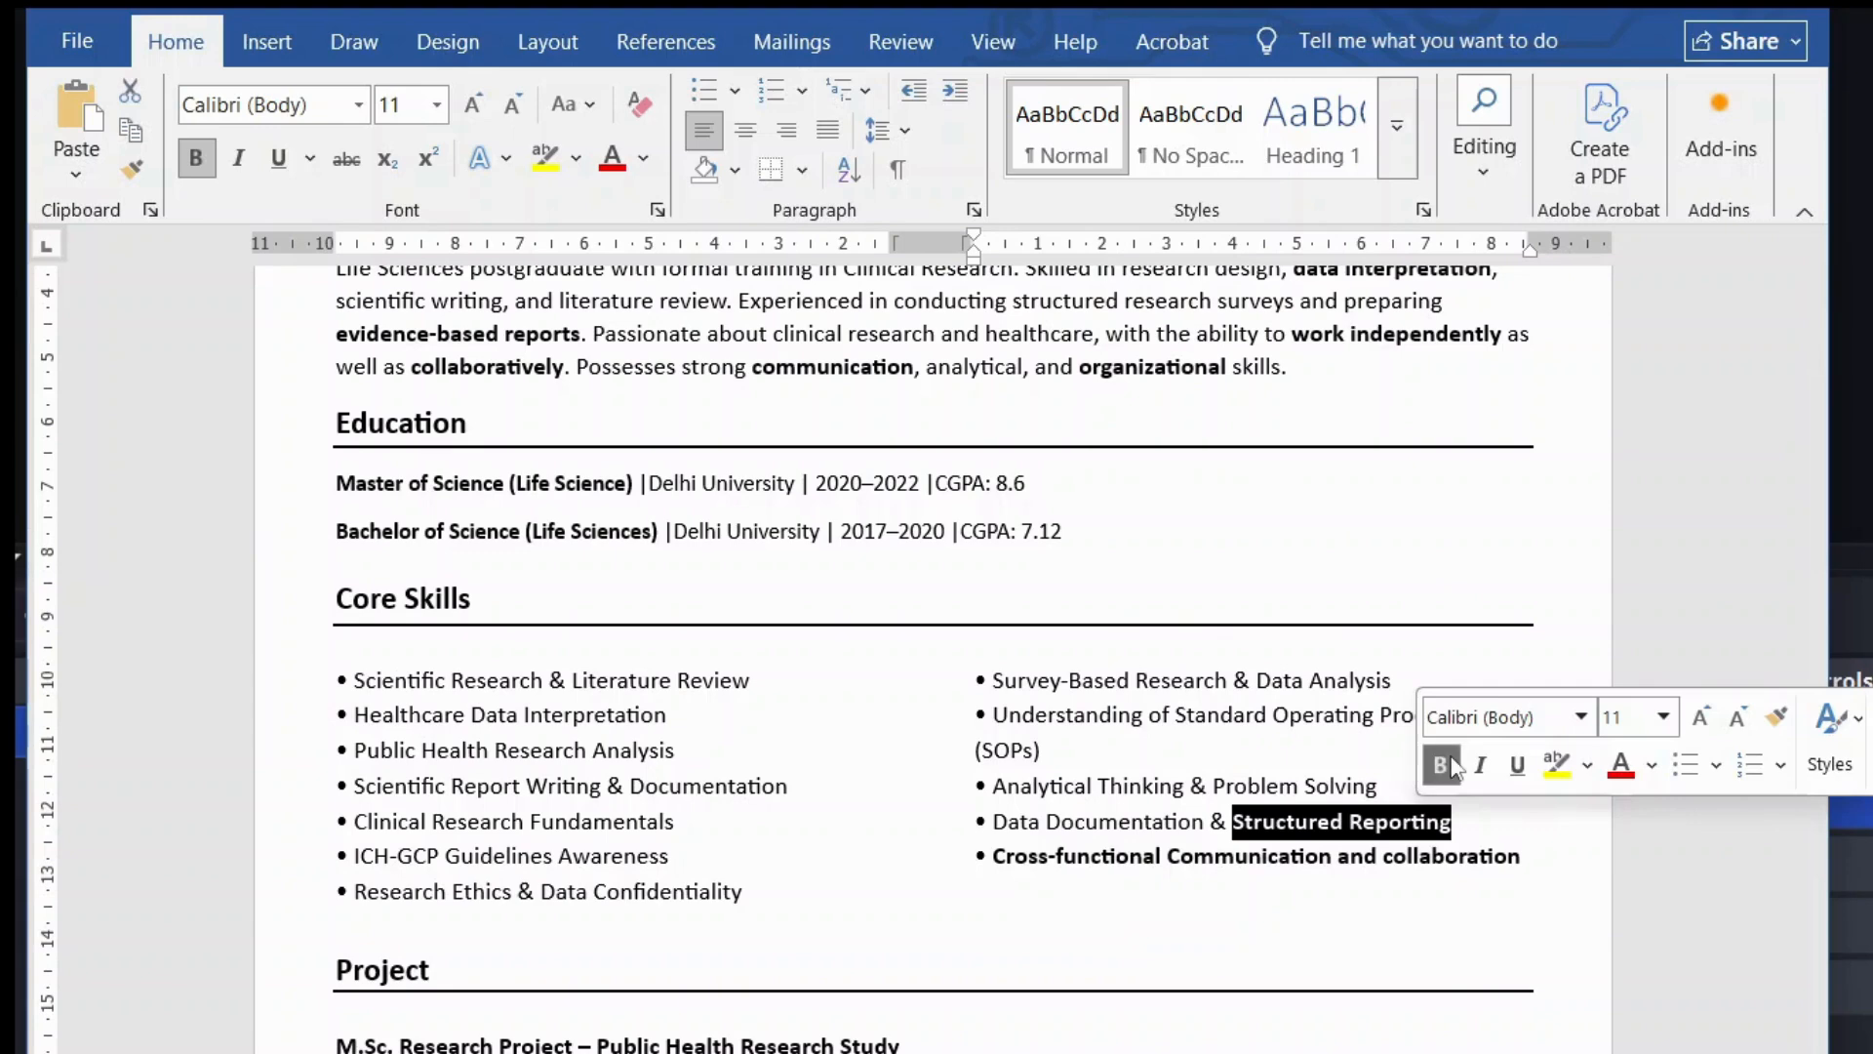
{"action": "left_click", "coordinate": [1247, 786]}
{"action": "left_click_drag", "start_coordinate": [976, 751], "coordinate": [1041, 751]}
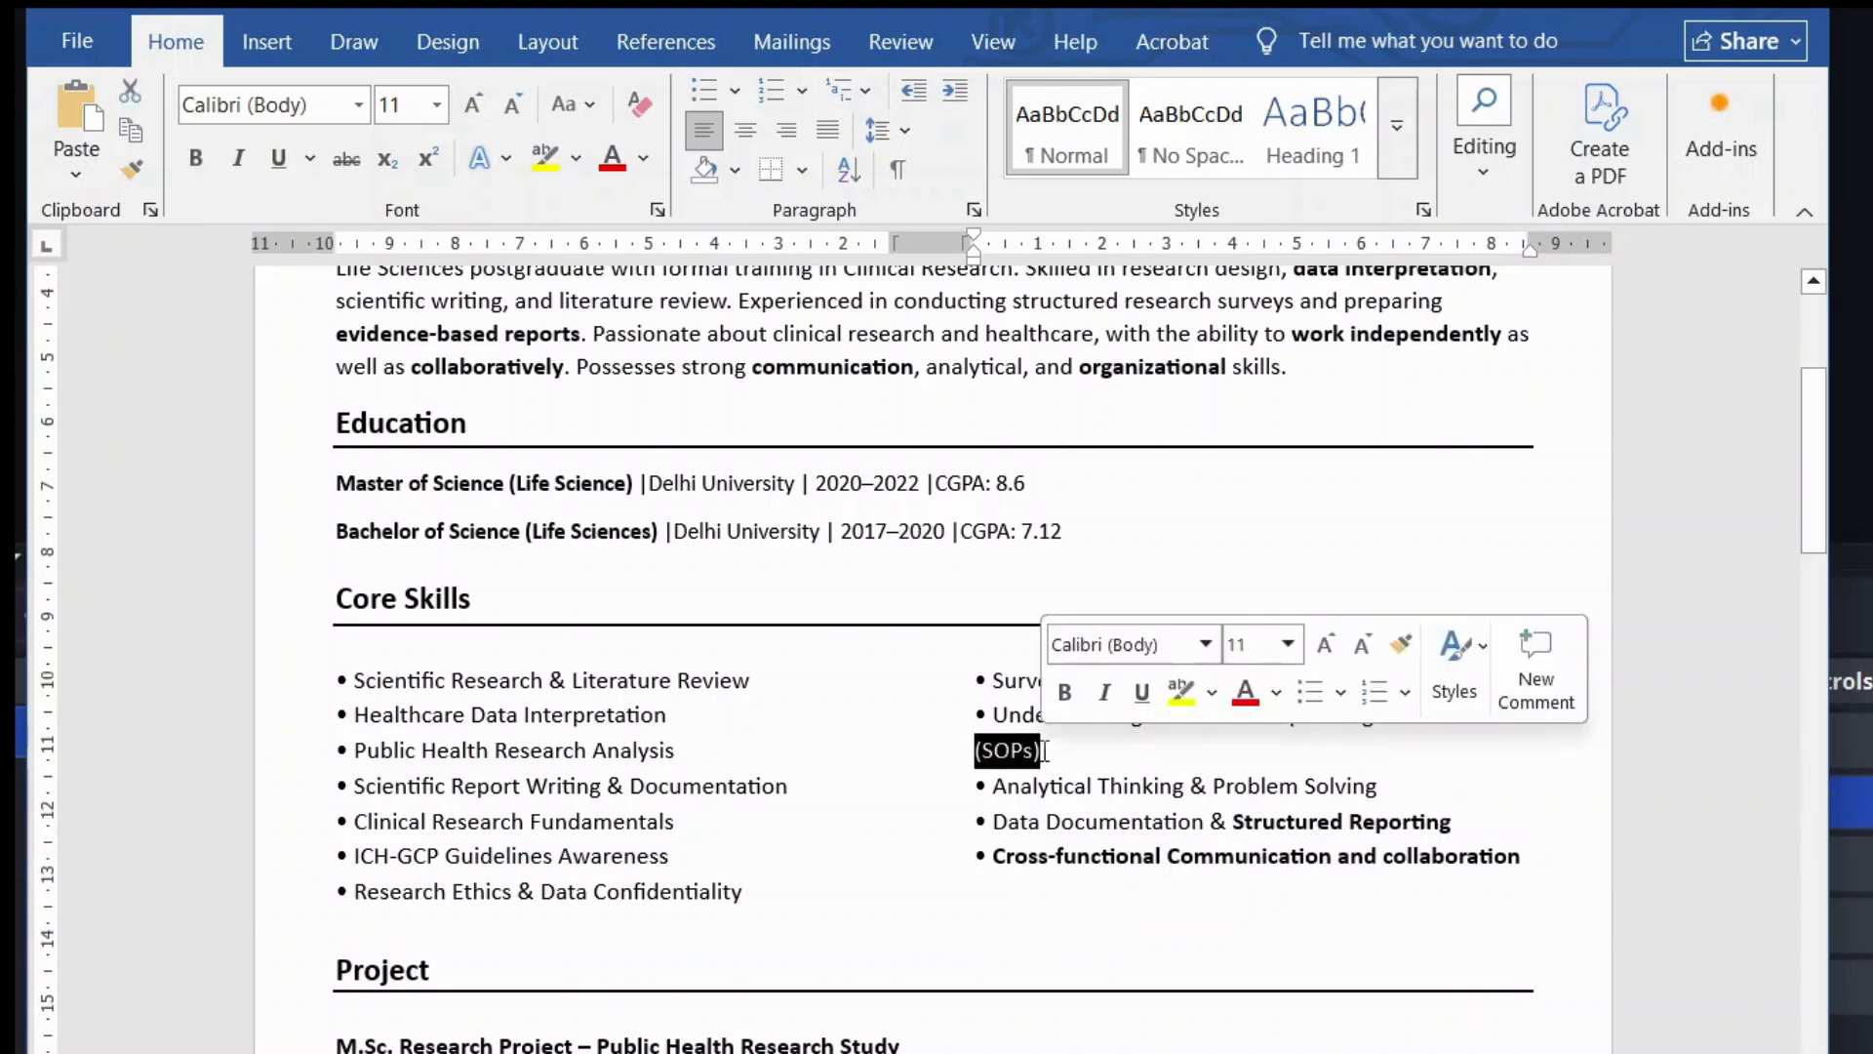
{"action": "left_click", "coordinate": [1066, 693]}
{"action": "left_click", "coordinate": [849, 754]}
{"action": "scroll", "coordinate": [849, 755], "scroll_direction": "down", "scroll_amount": 1}
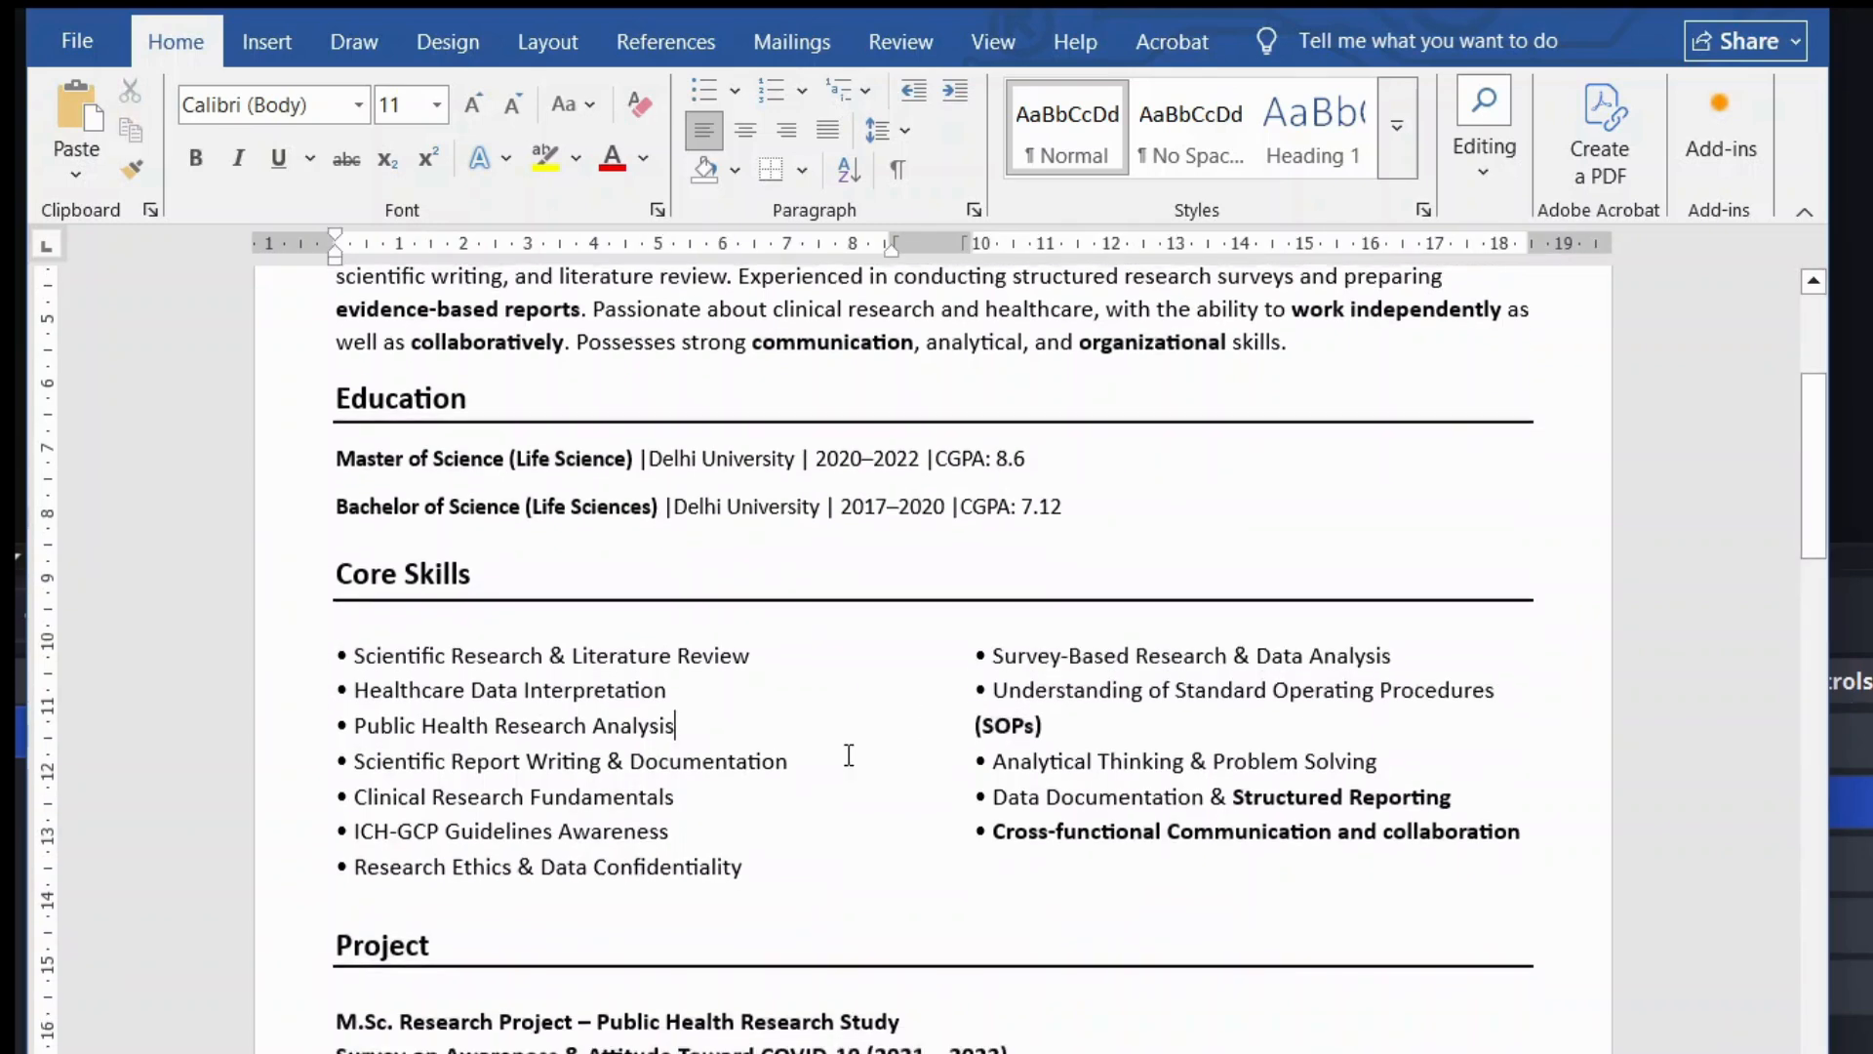
{"action": "scroll", "coordinate": [849, 754], "scroll_direction": "up", "scroll_amount": 5}
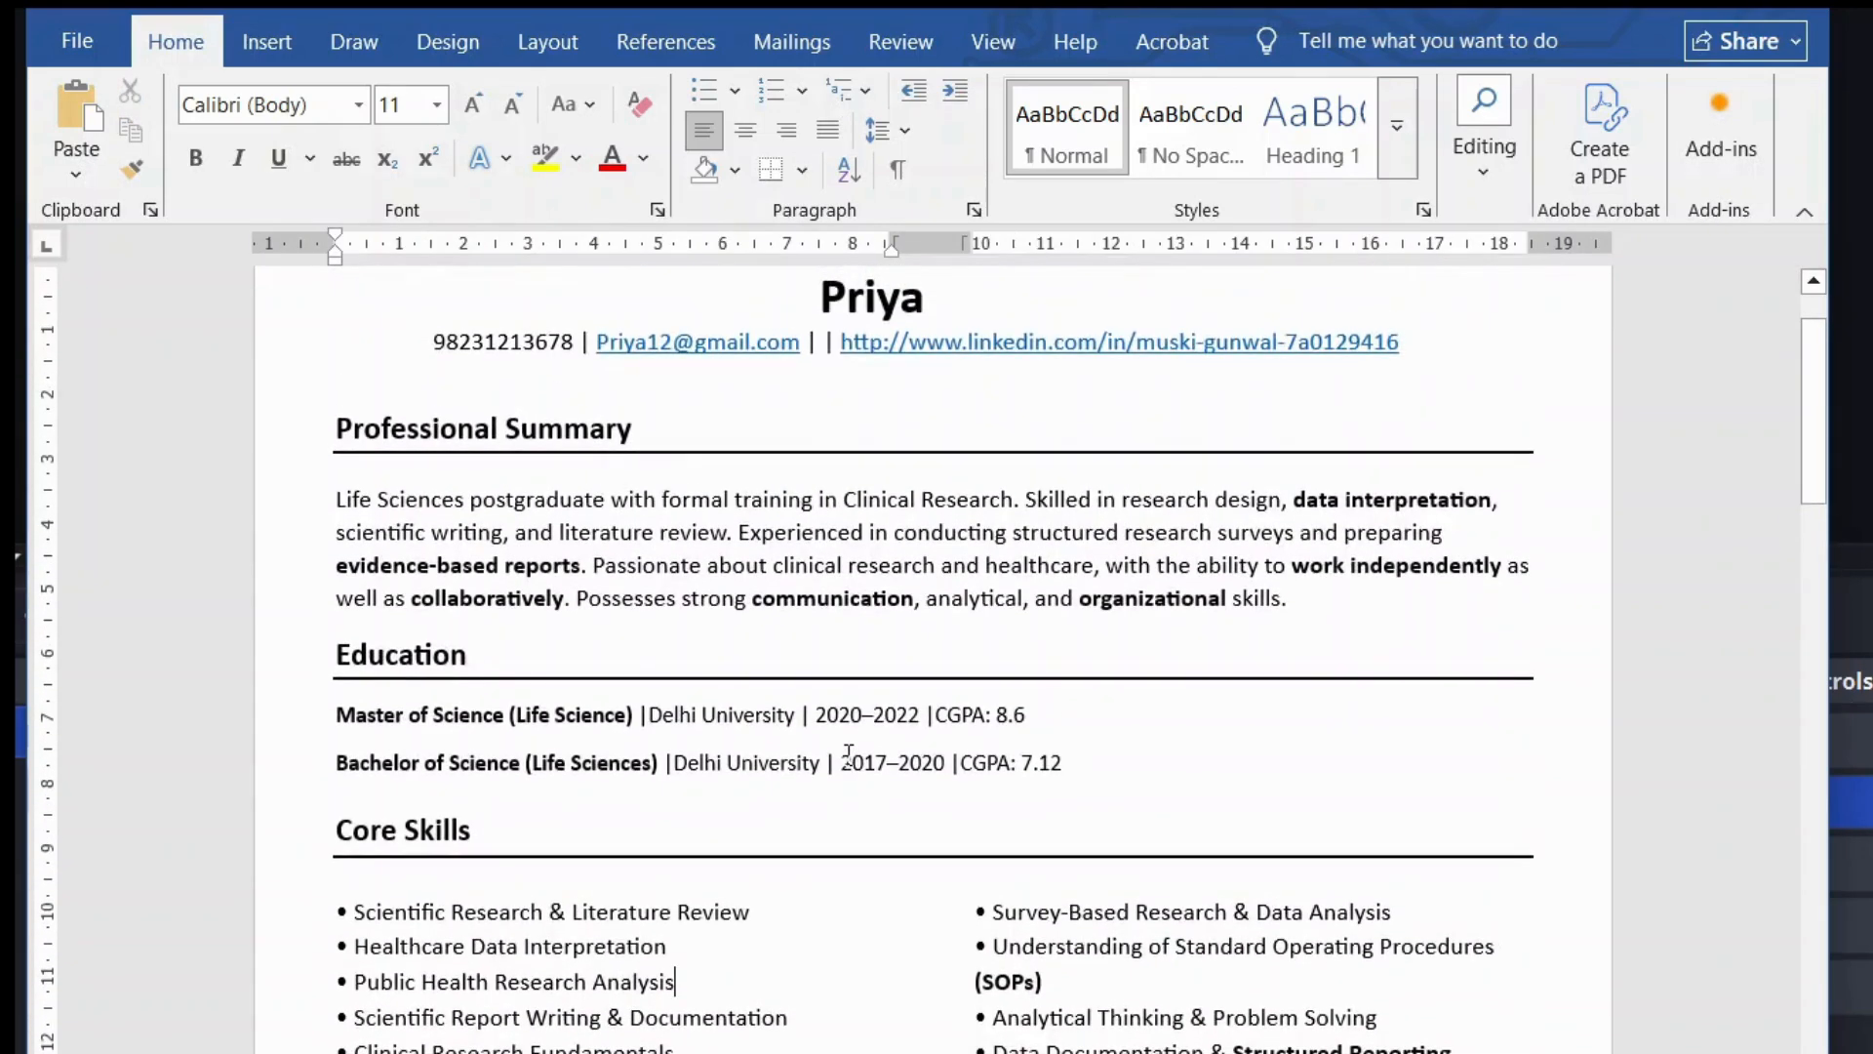
{"action": "scroll", "coordinate": [849, 754], "scroll_direction": "down", "scroll_amount": 10}
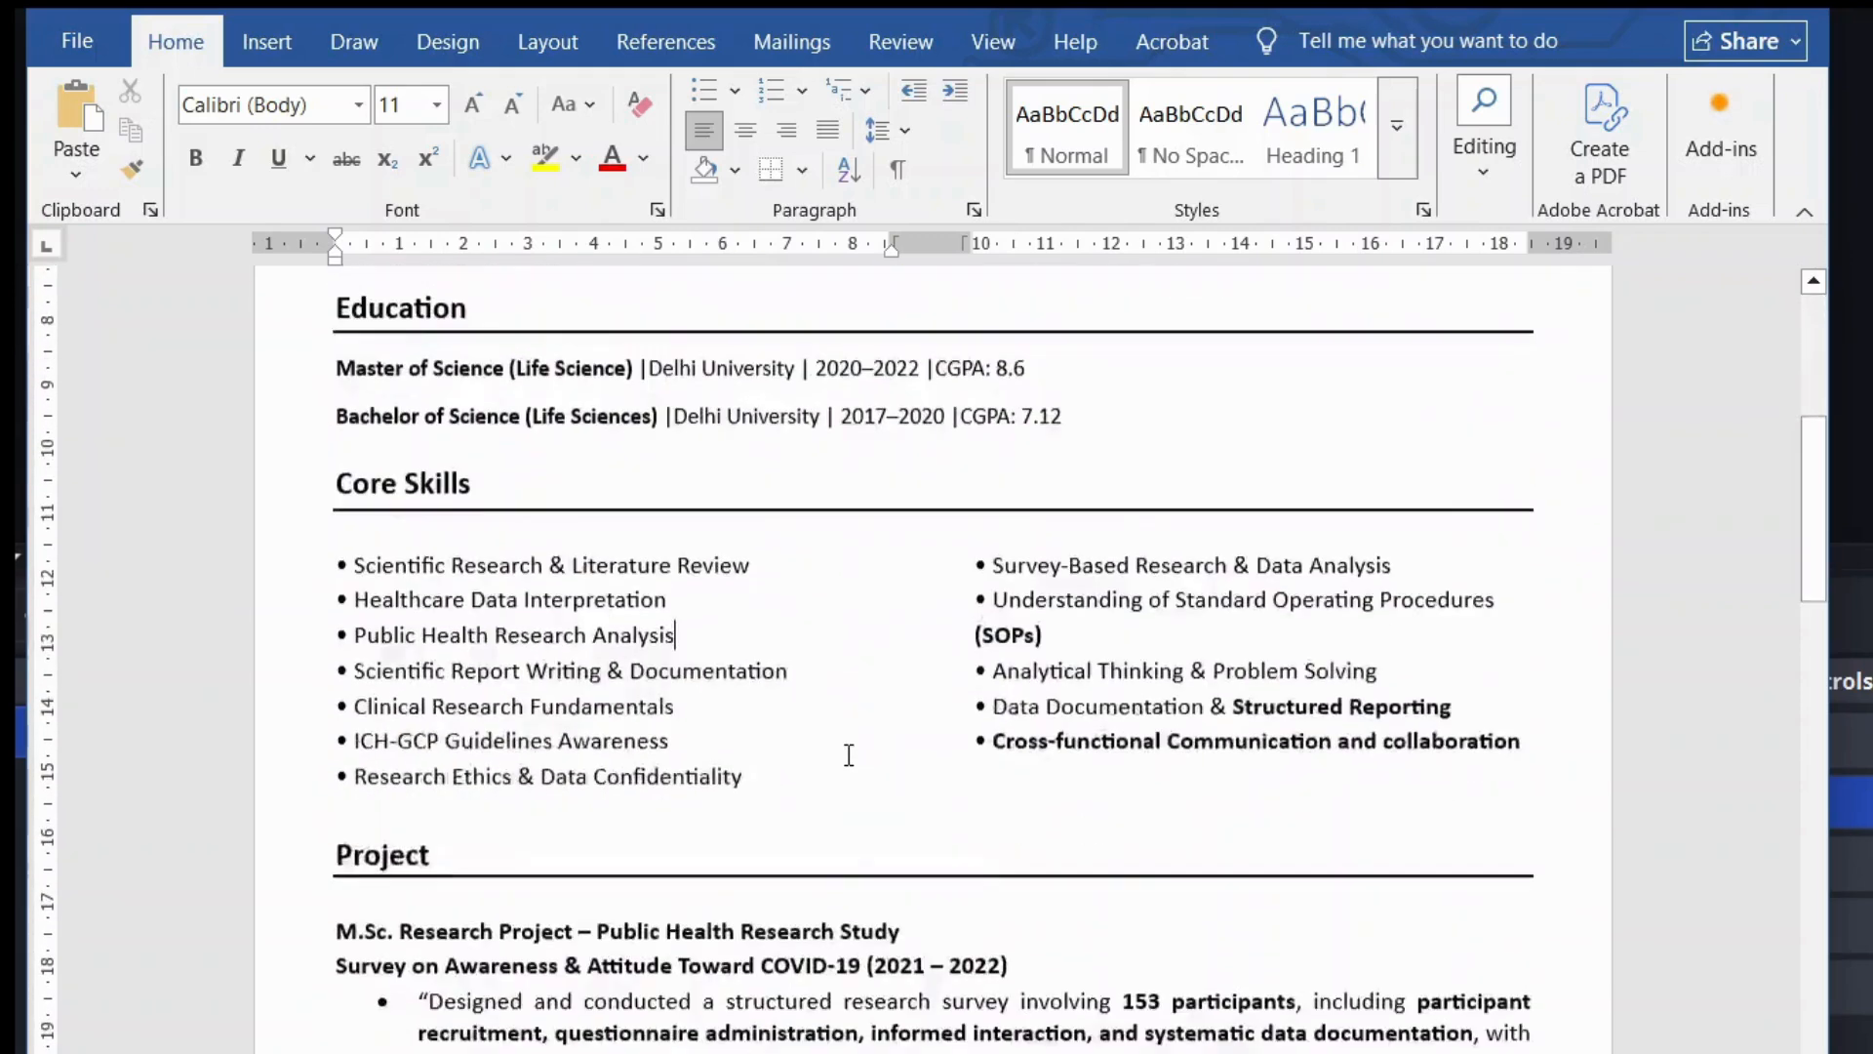
{"action": "scroll", "coordinate": [849, 754], "scroll_direction": "down", "scroll_amount": 10}
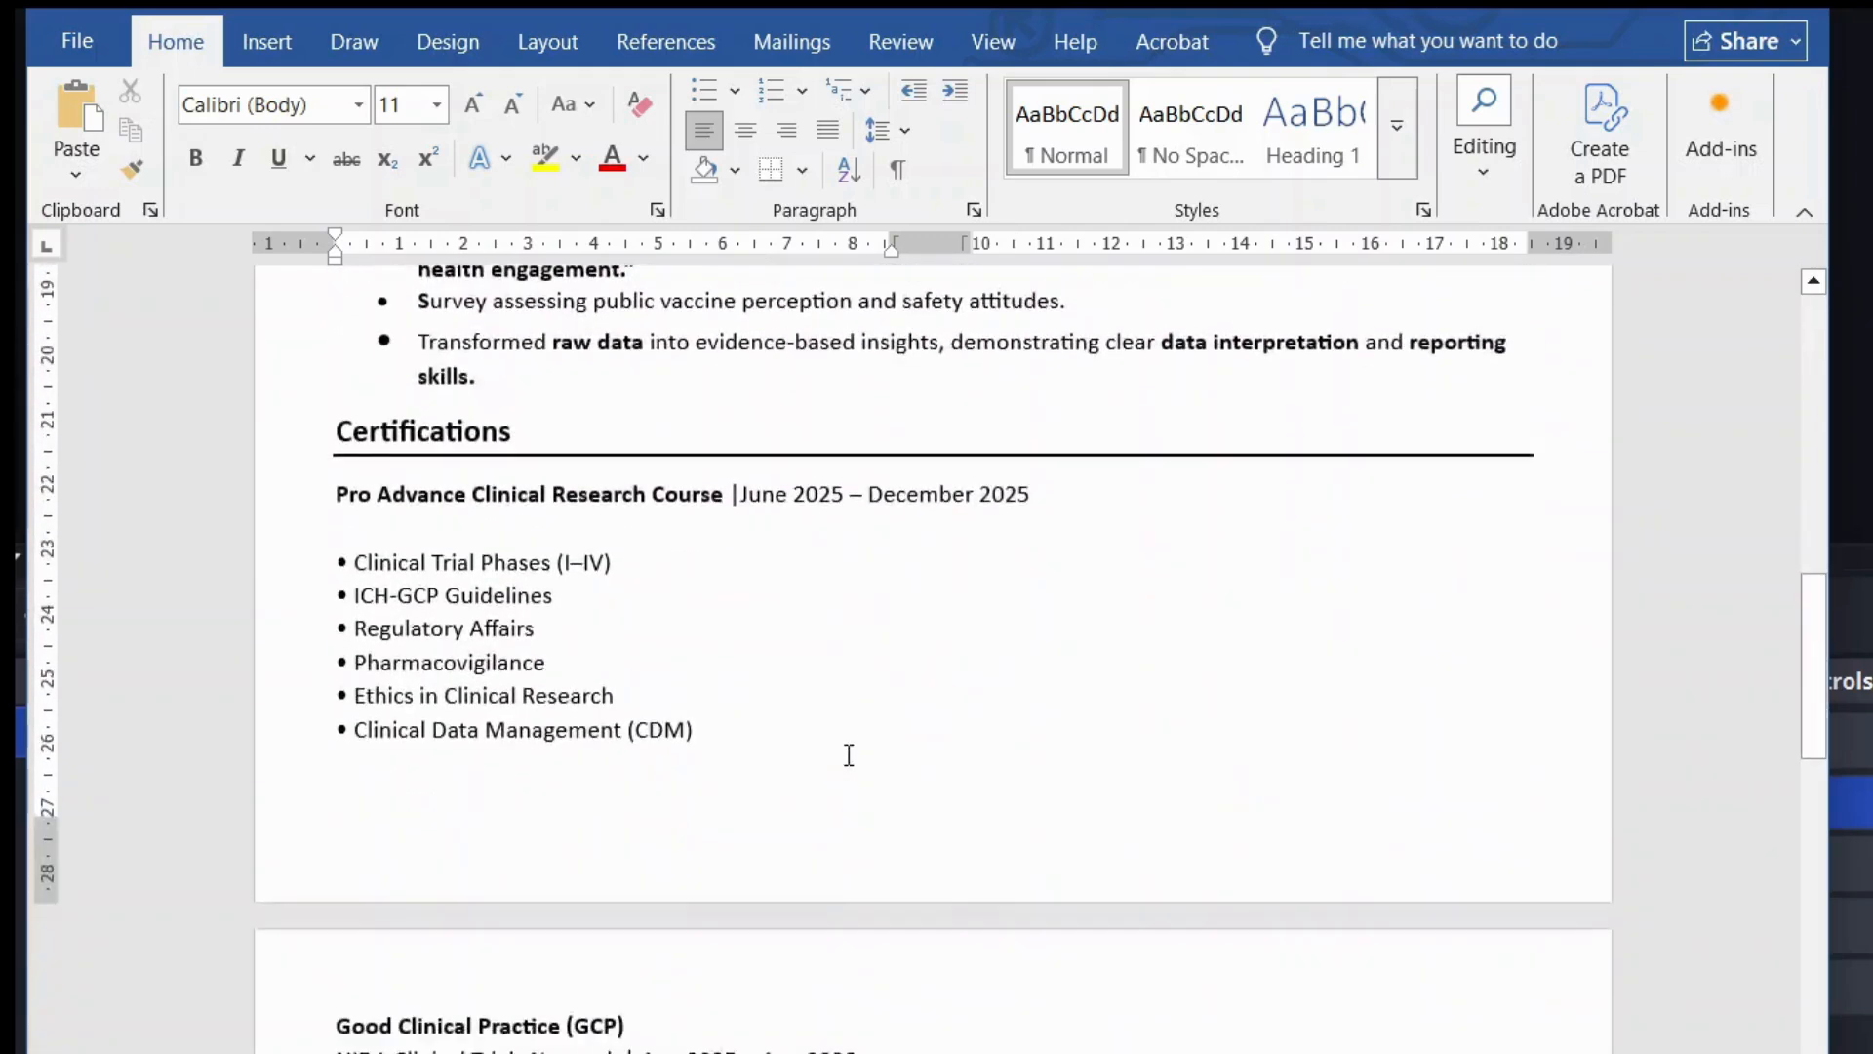
{"action": "scroll", "coordinate": [849, 754], "scroll_direction": "down", "scroll_amount": 5}
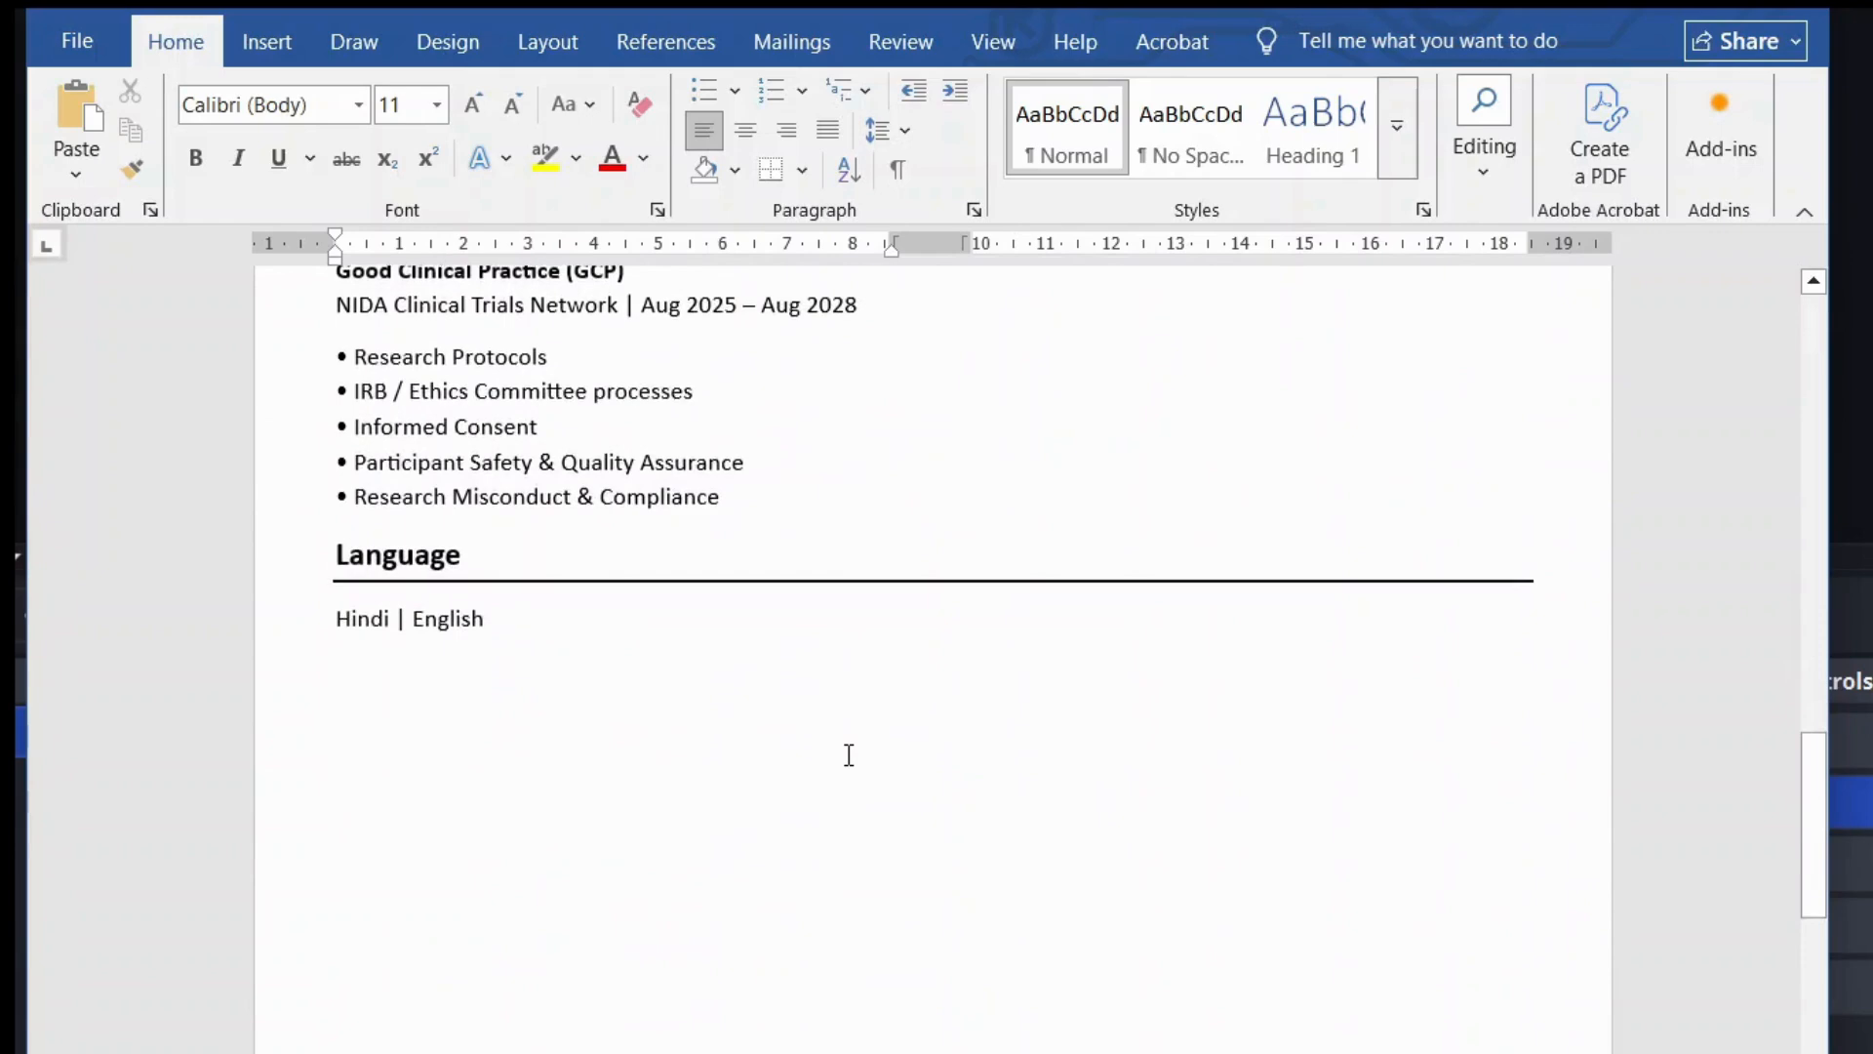
{"action": "scroll", "coordinate": [749, 726], "scroll_direction": "up", "scroll_amount": 6}
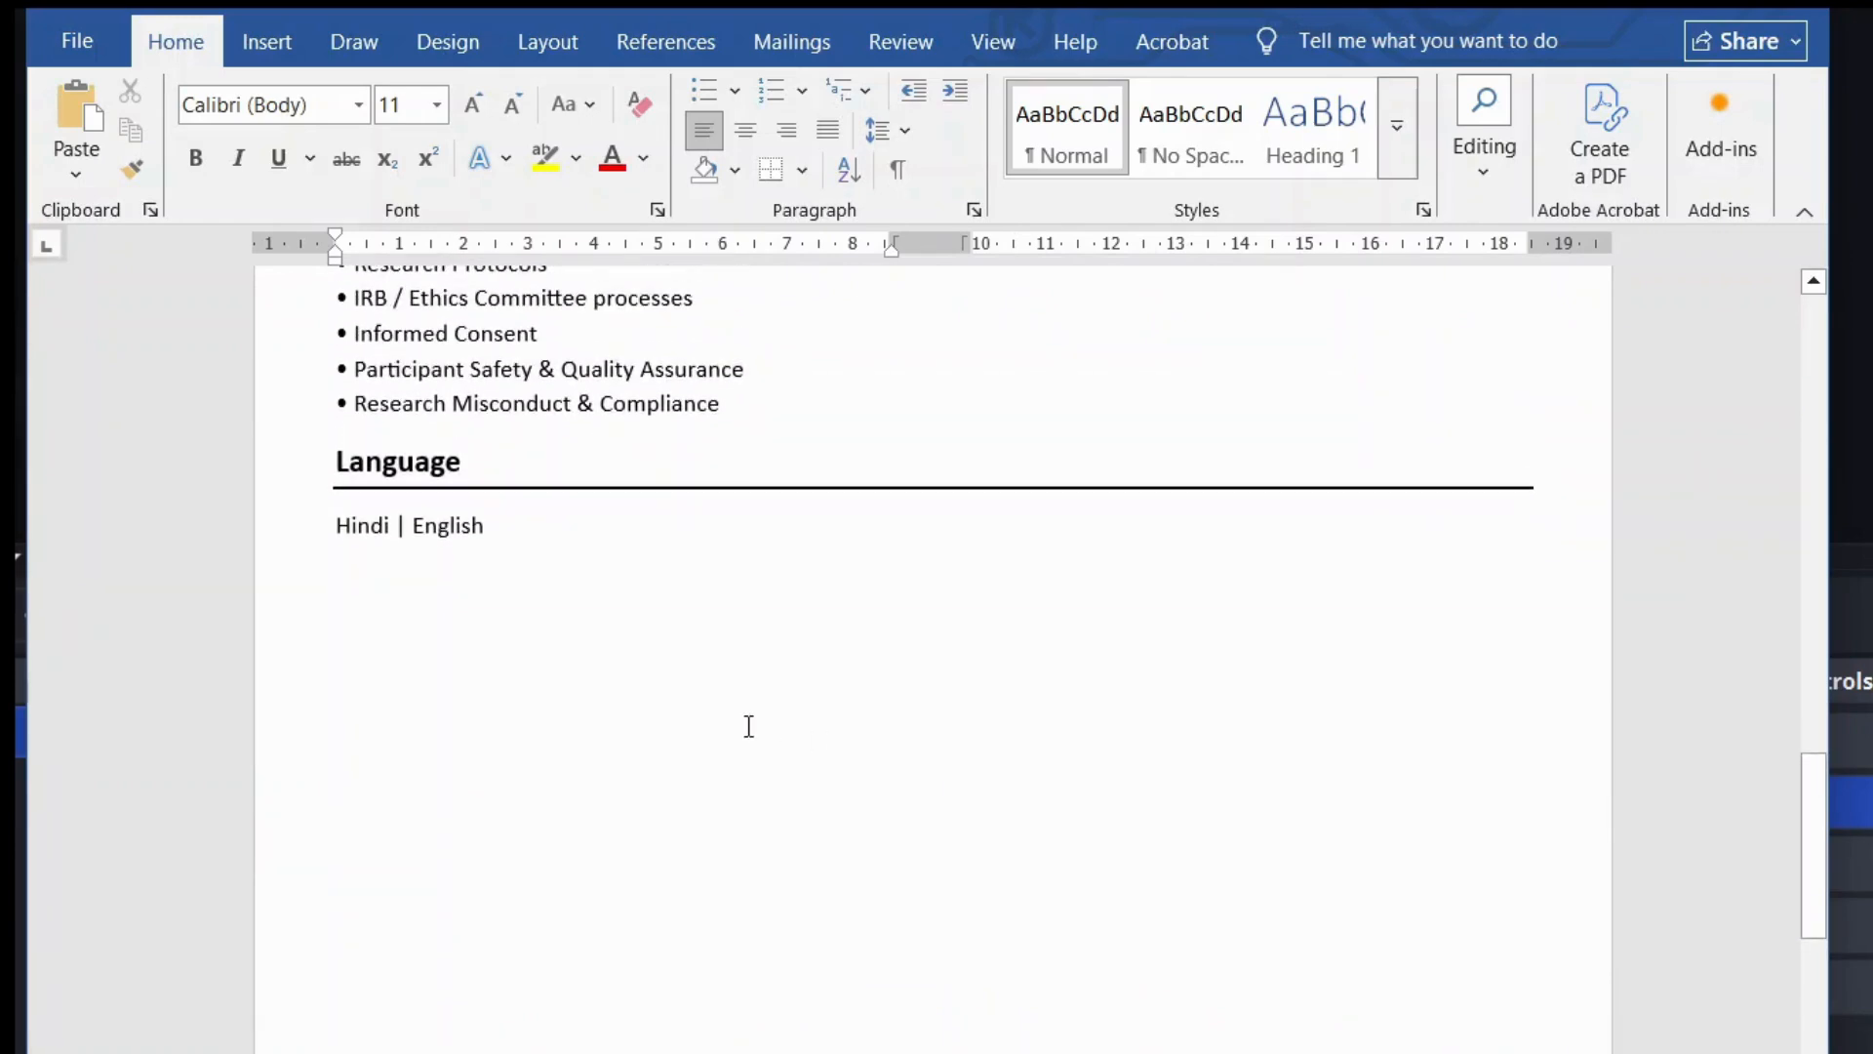
{"action": "scroll", "coordinate": [748, 726], "scroll_direction": "up", "scroll_amount": 5}
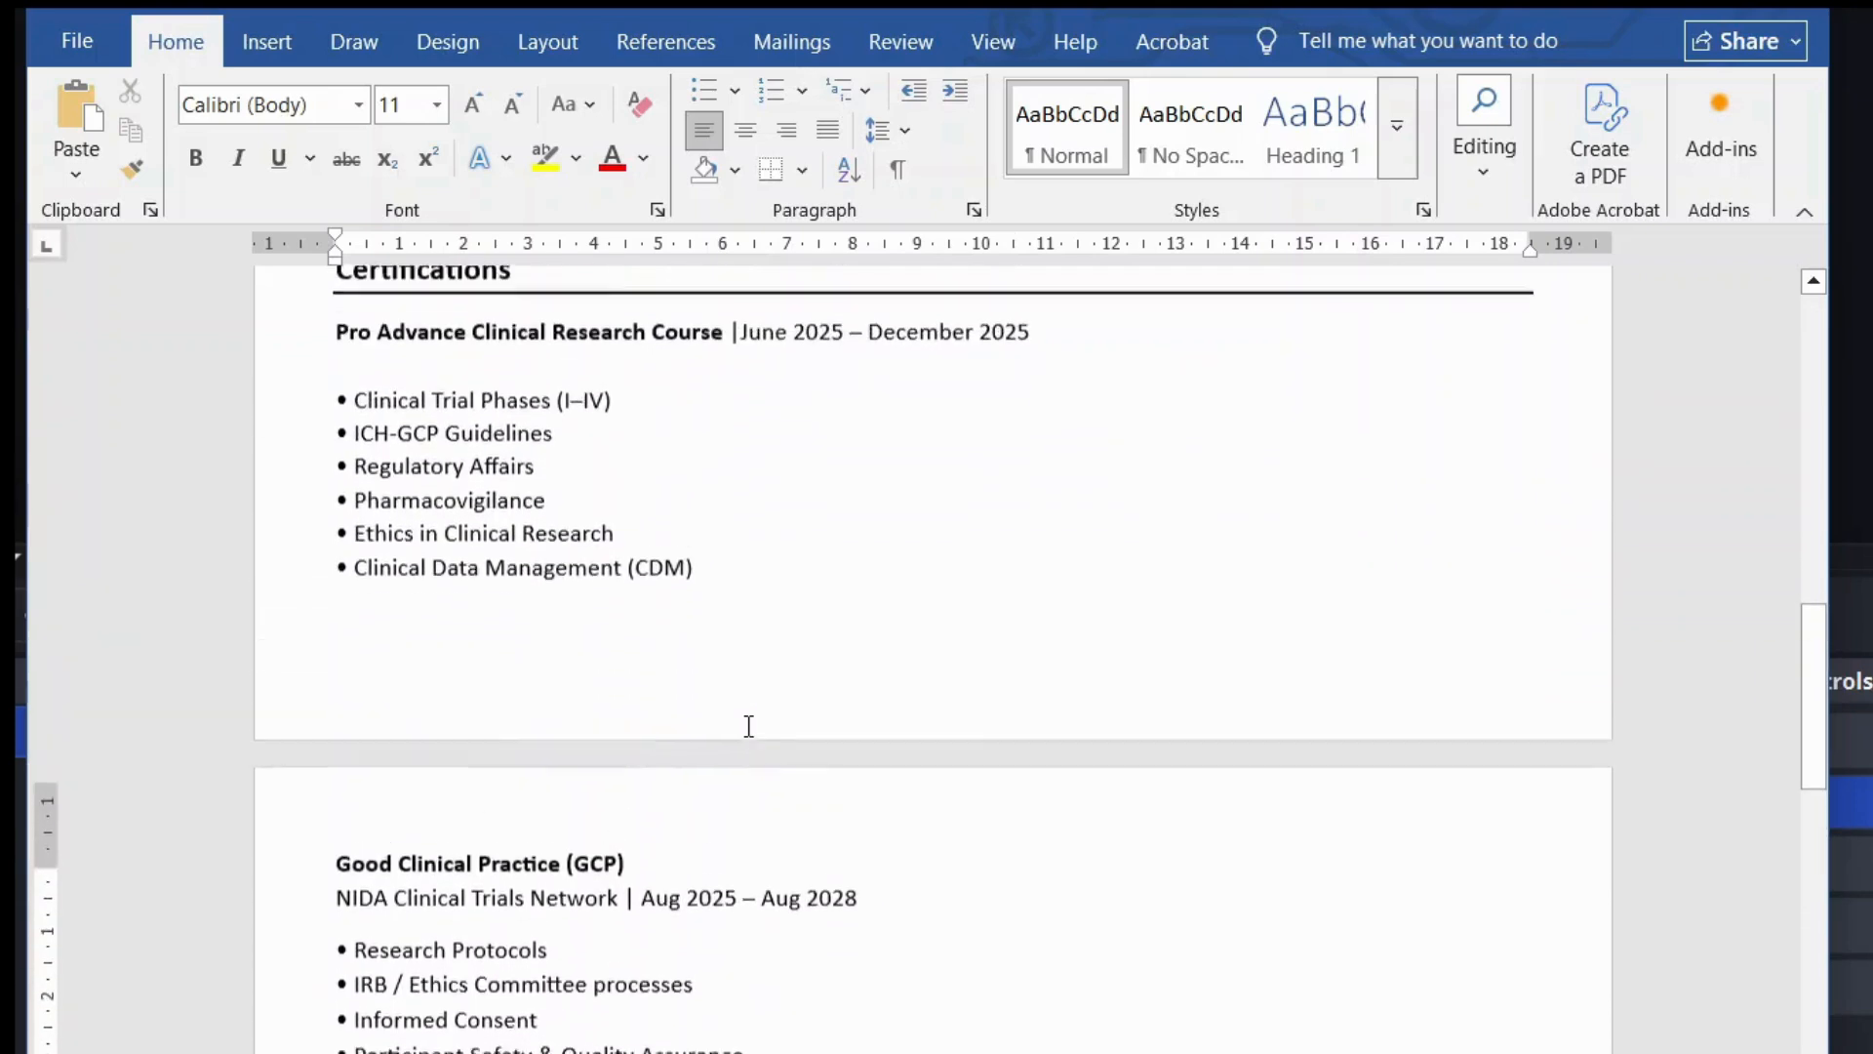
{"action": "left_click_drag", "start_coordinate": [342, 358], "coordinate": [785, 395]}
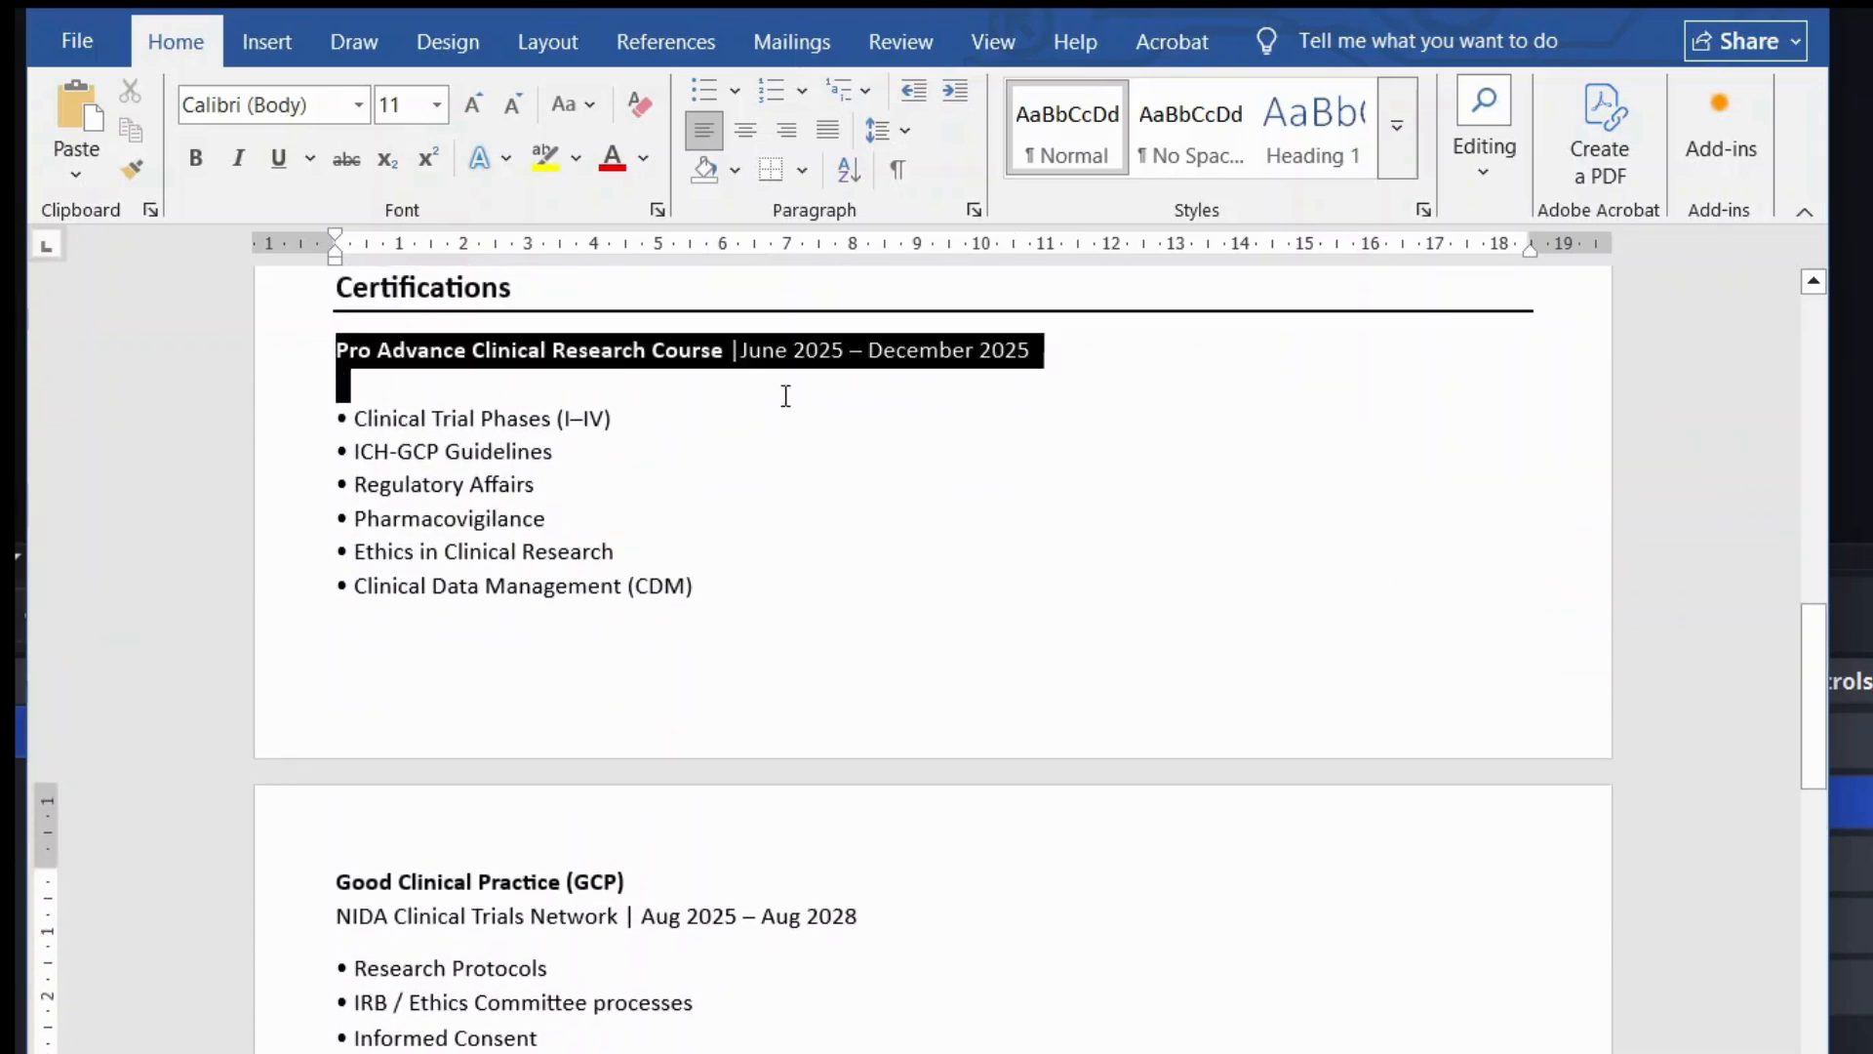
{"action": "left_click", "coordinate": [797, 571]}
{"action": "scroll", "coordinate": [797, 571], "scroll_direction": "down", "scroll_amount": 4}
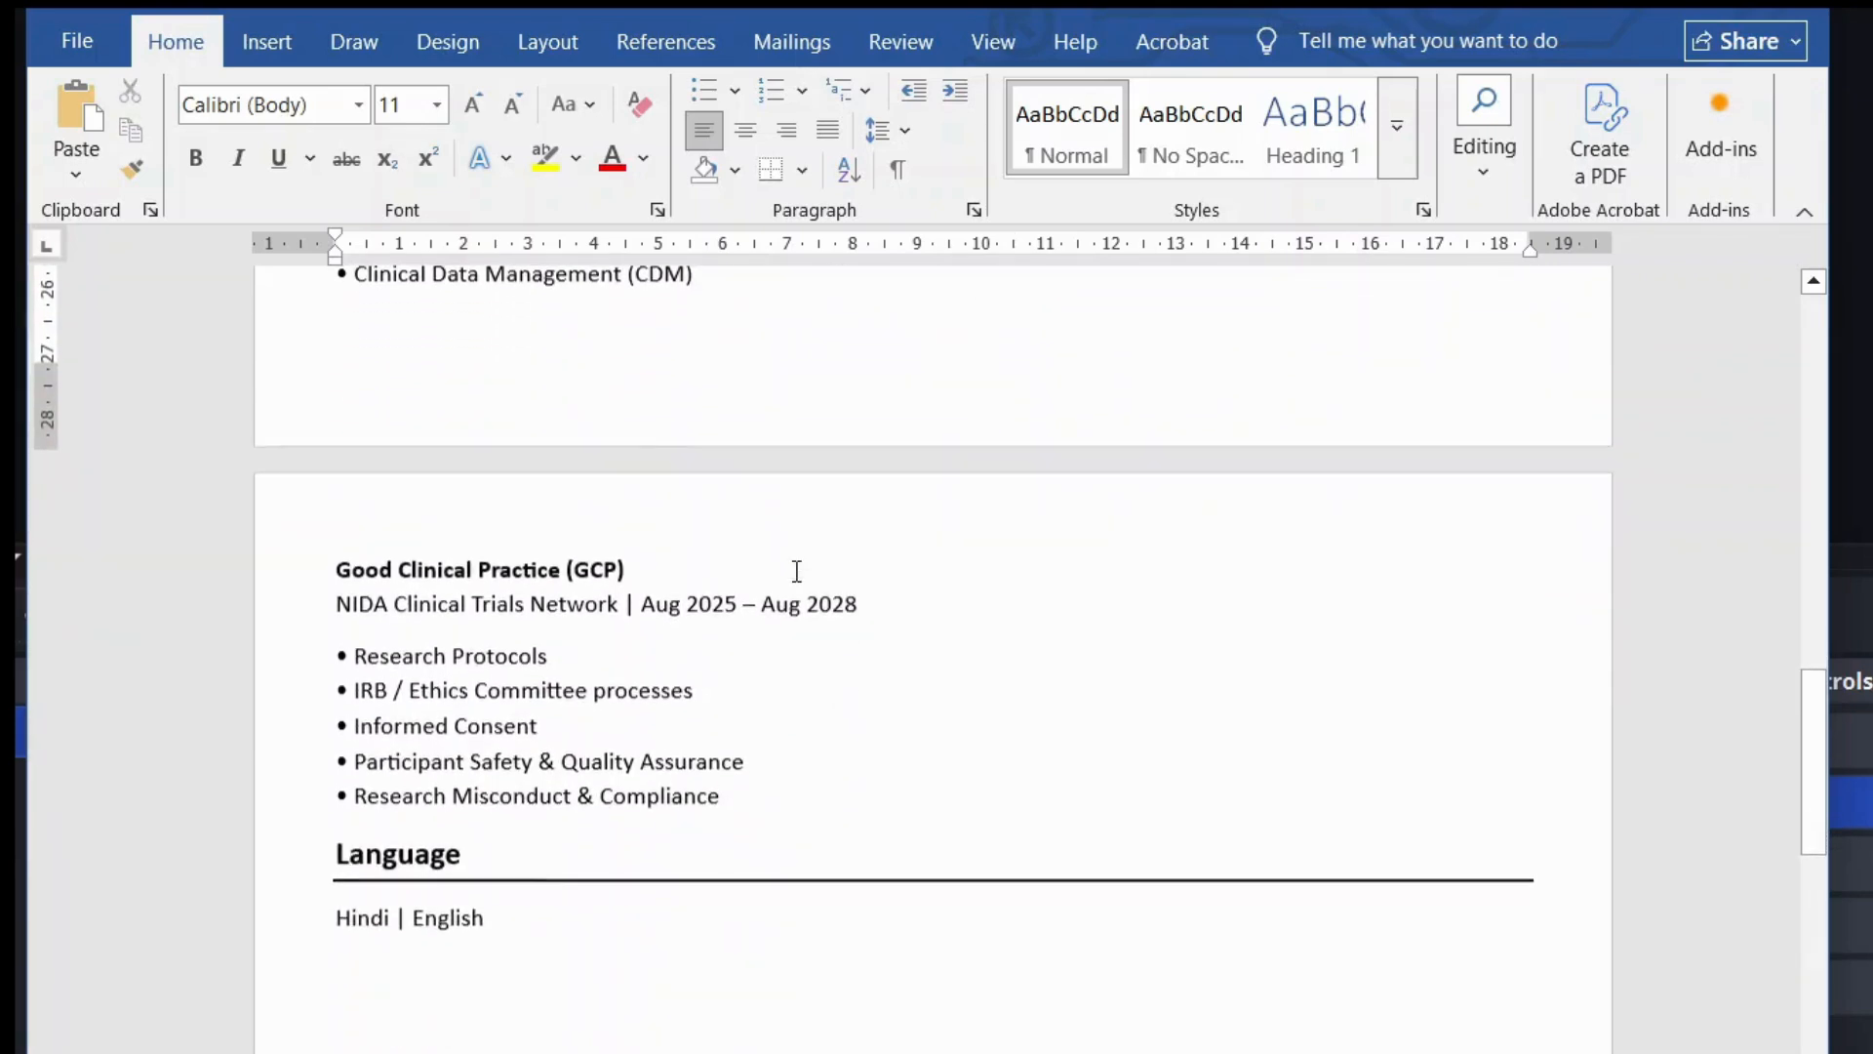
{"action": "scroll", "coordinate": [797, 571], "scroll_direction": "down", "scroll_amount": 3}
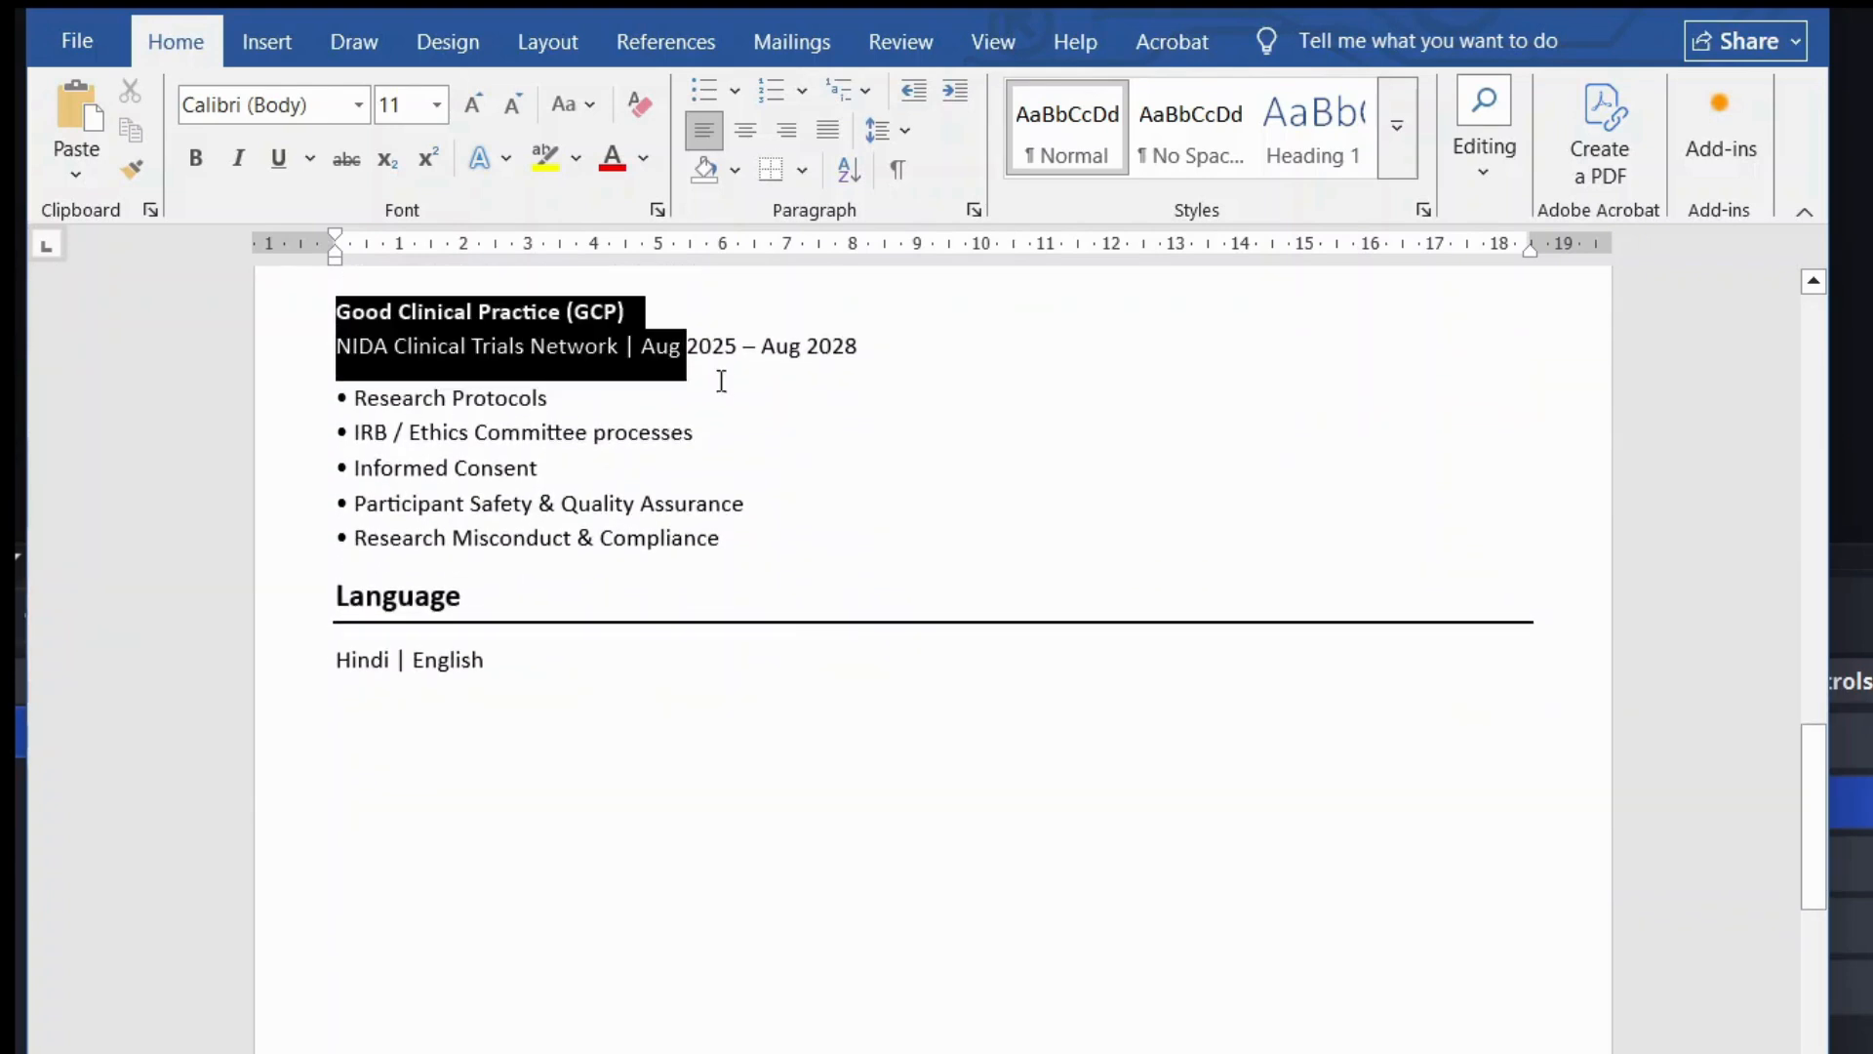
{"action": "left_click_drag", "start_coordinate": [721, 381], "coordinate": [739, 535]}
{"action": "left_click", "coordinate": [803, 577]}
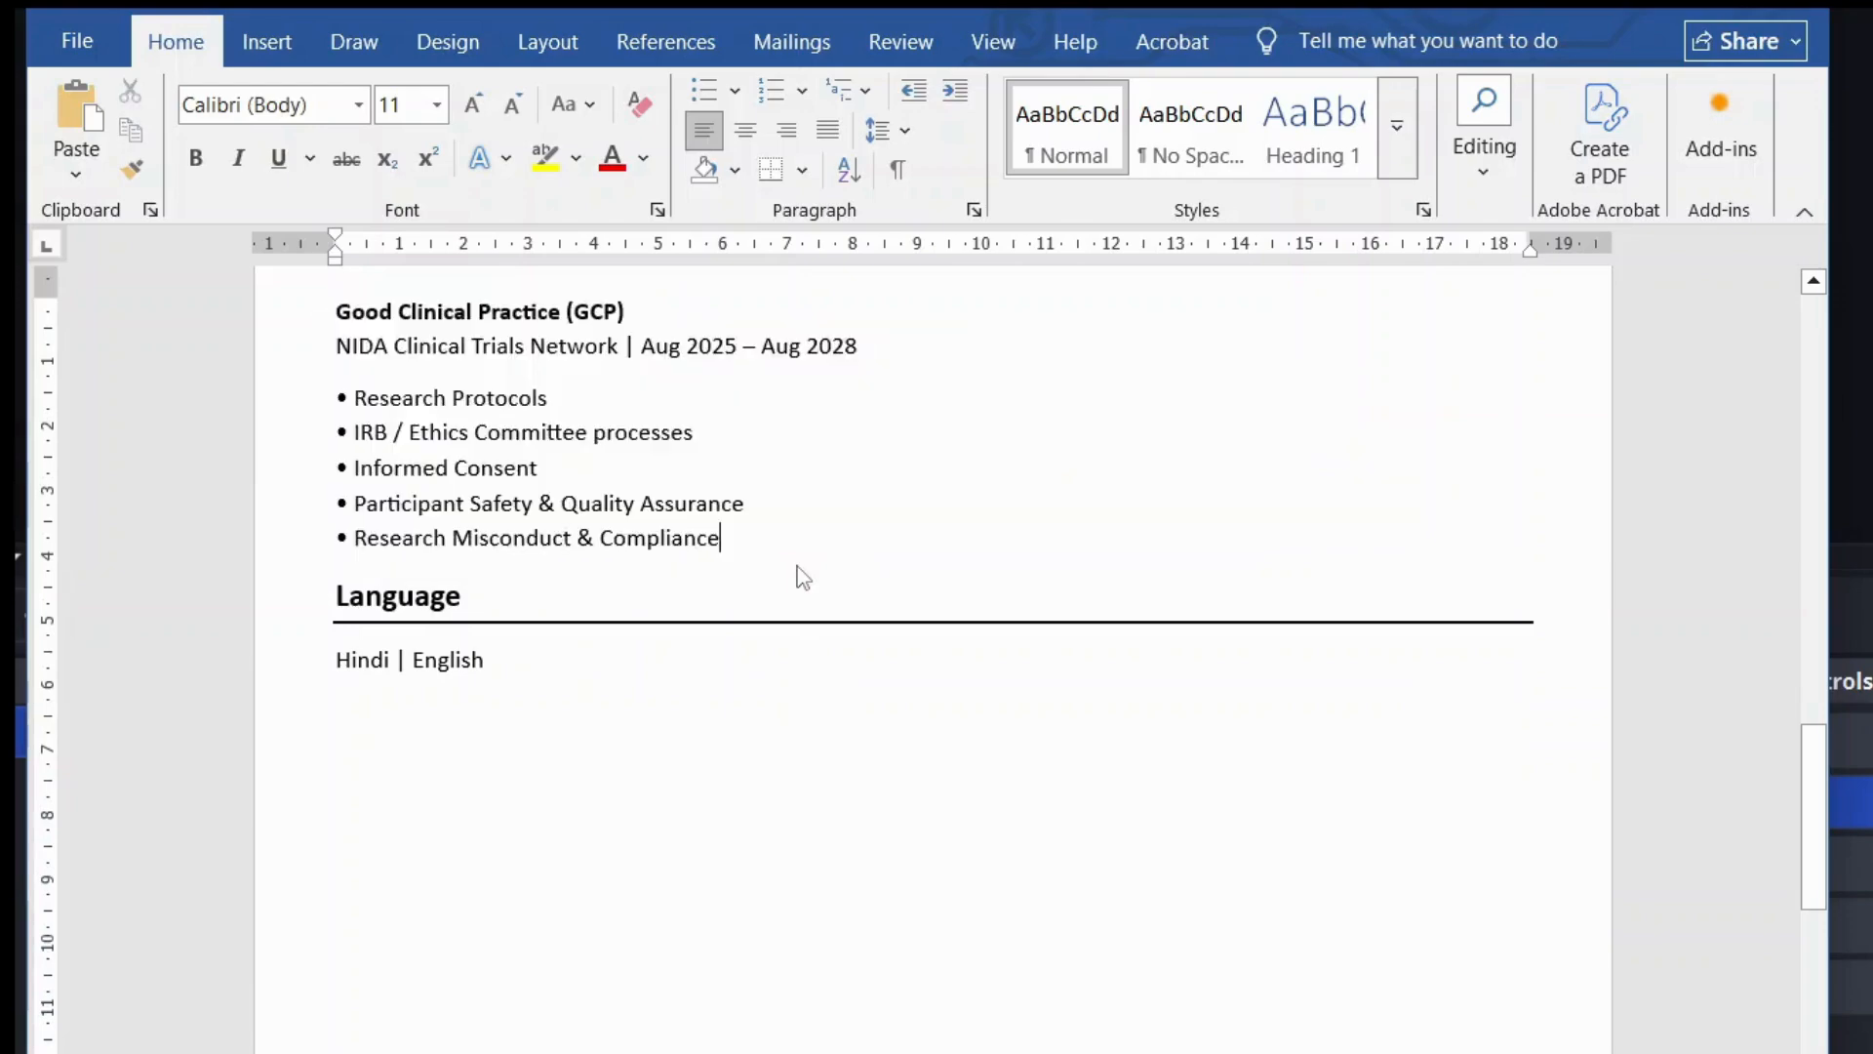
{"action": "scroll", "coordinate": [801, 571], "scroll_direction": "up", "scroll_amount": 17}
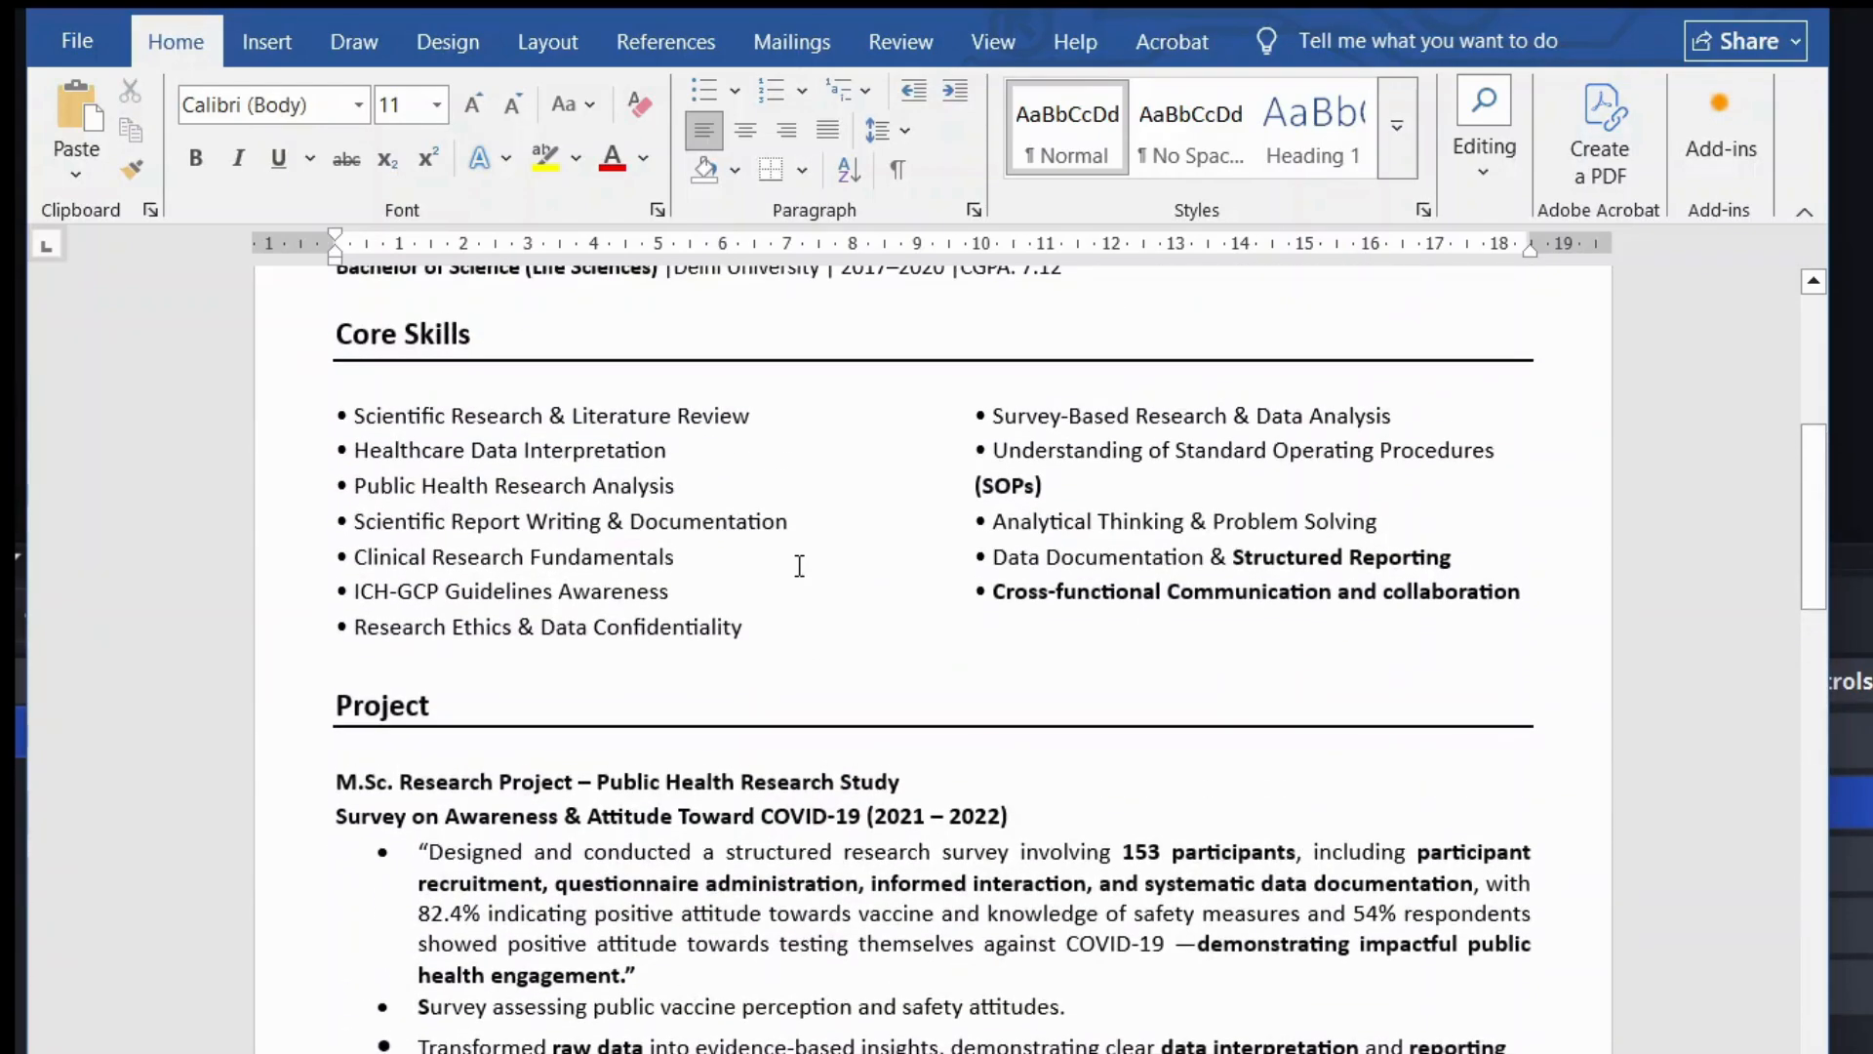
{"action": "scroll", "coordinate": [799, 566], "scroll_direction": "up", "scroll_amount": 6}
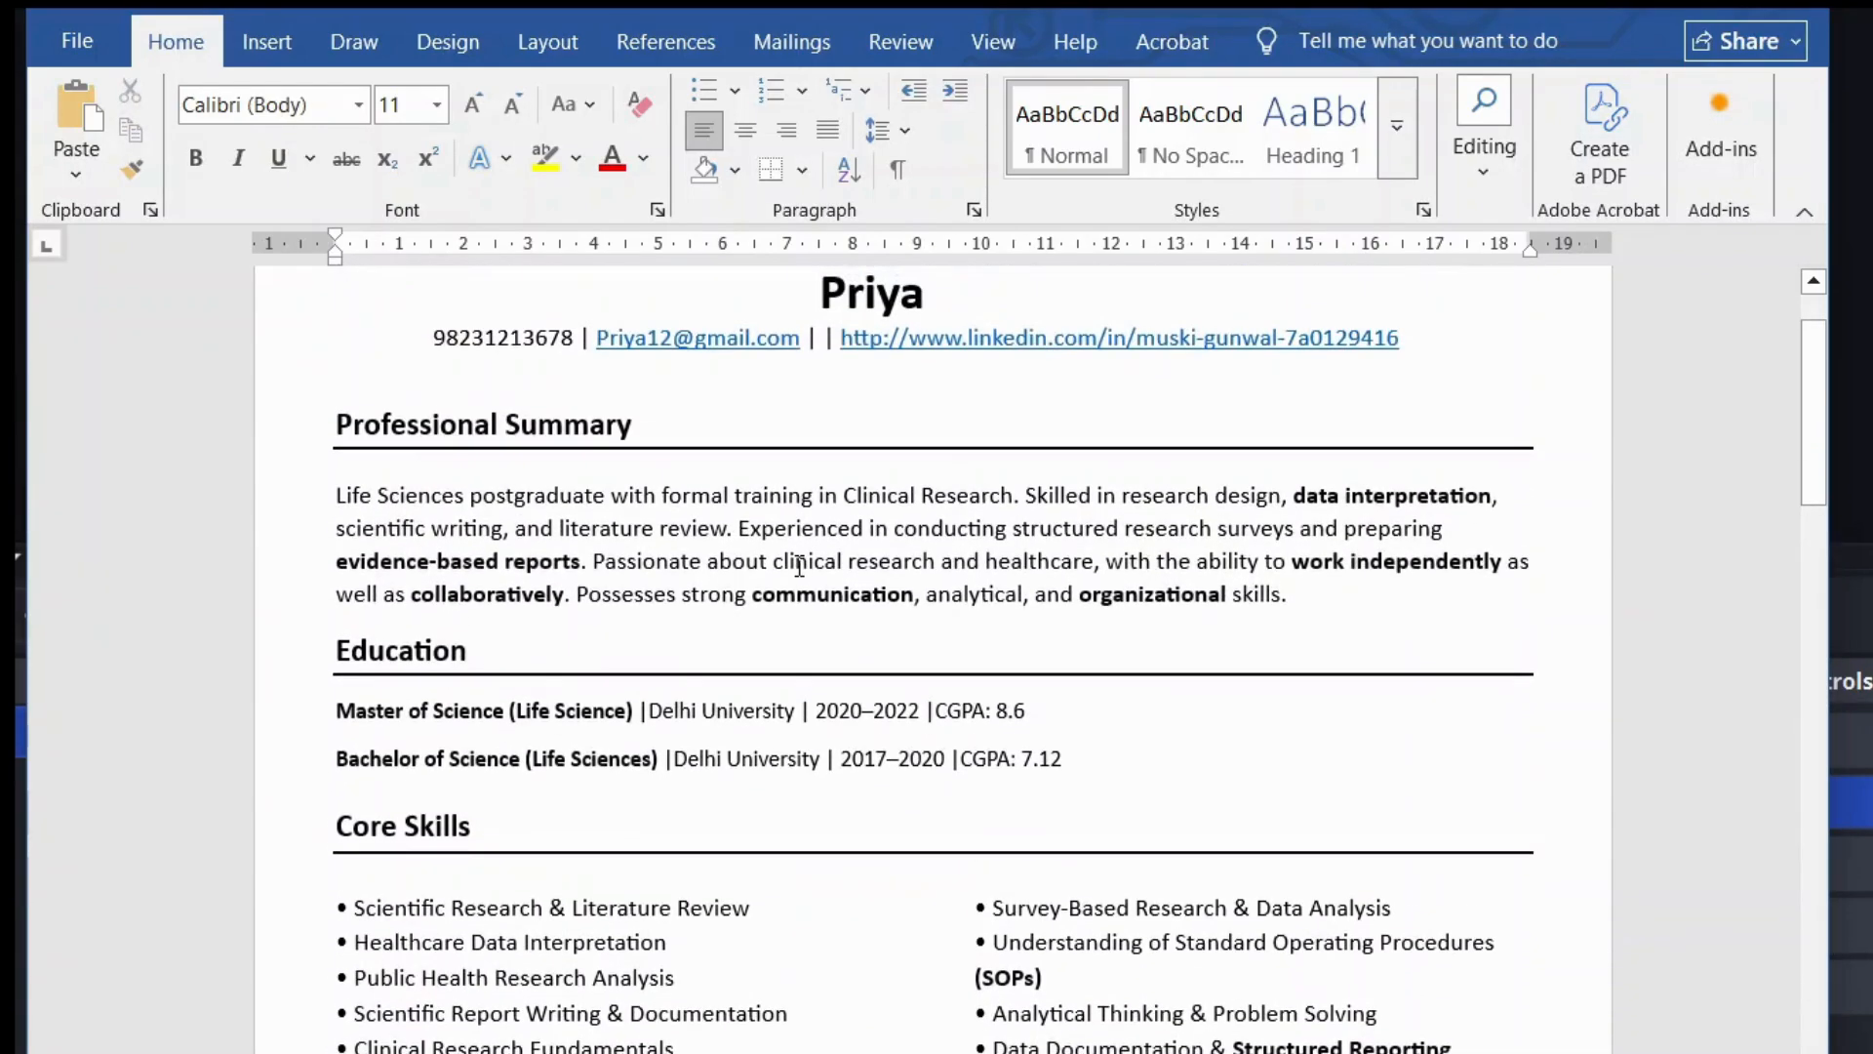
{"action": "scroll", "coordinate": [799, 566], "scroll_direction": "up", "scroll_amount": 2}
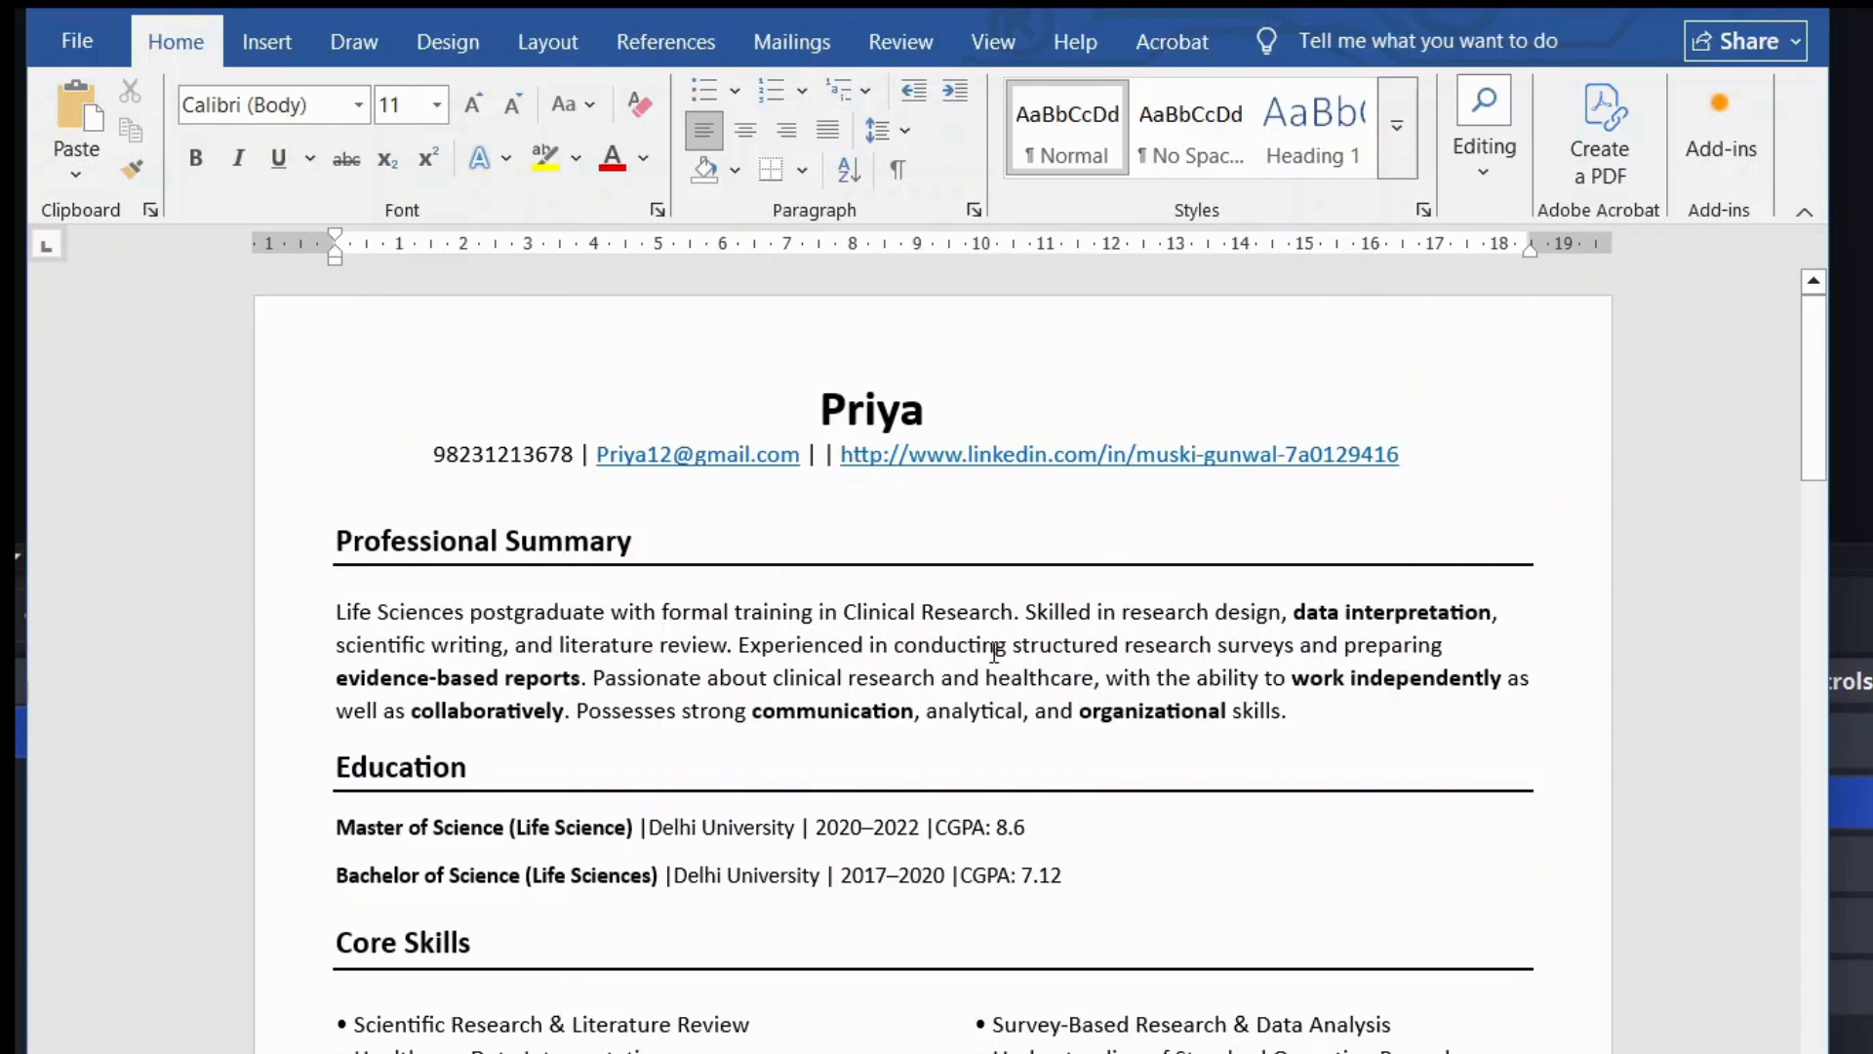
{"action": "scroll", "coordinate": [994, 650], "scroll_direction": "down", "scroll_amount": 10}
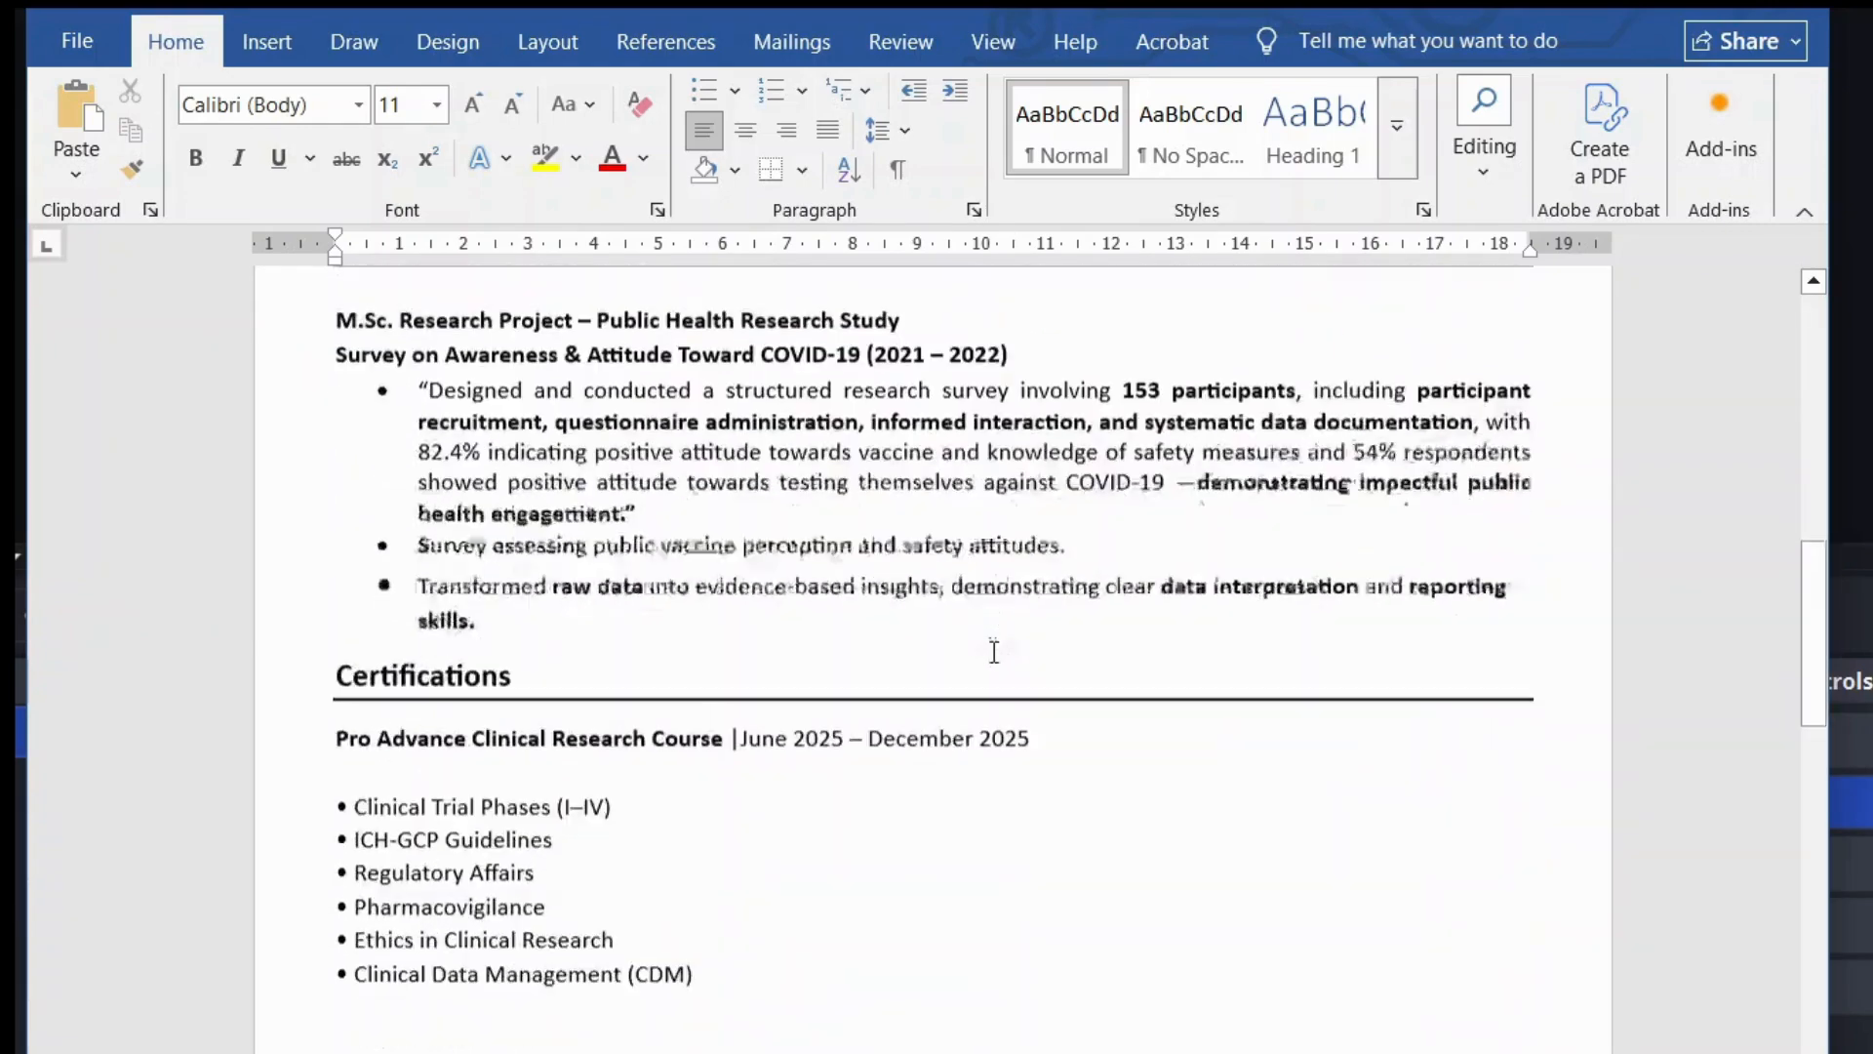
{"action": "scroll", "coordinate": [994, 651], "scroll_direction": "down", "scroll_amount": 8}
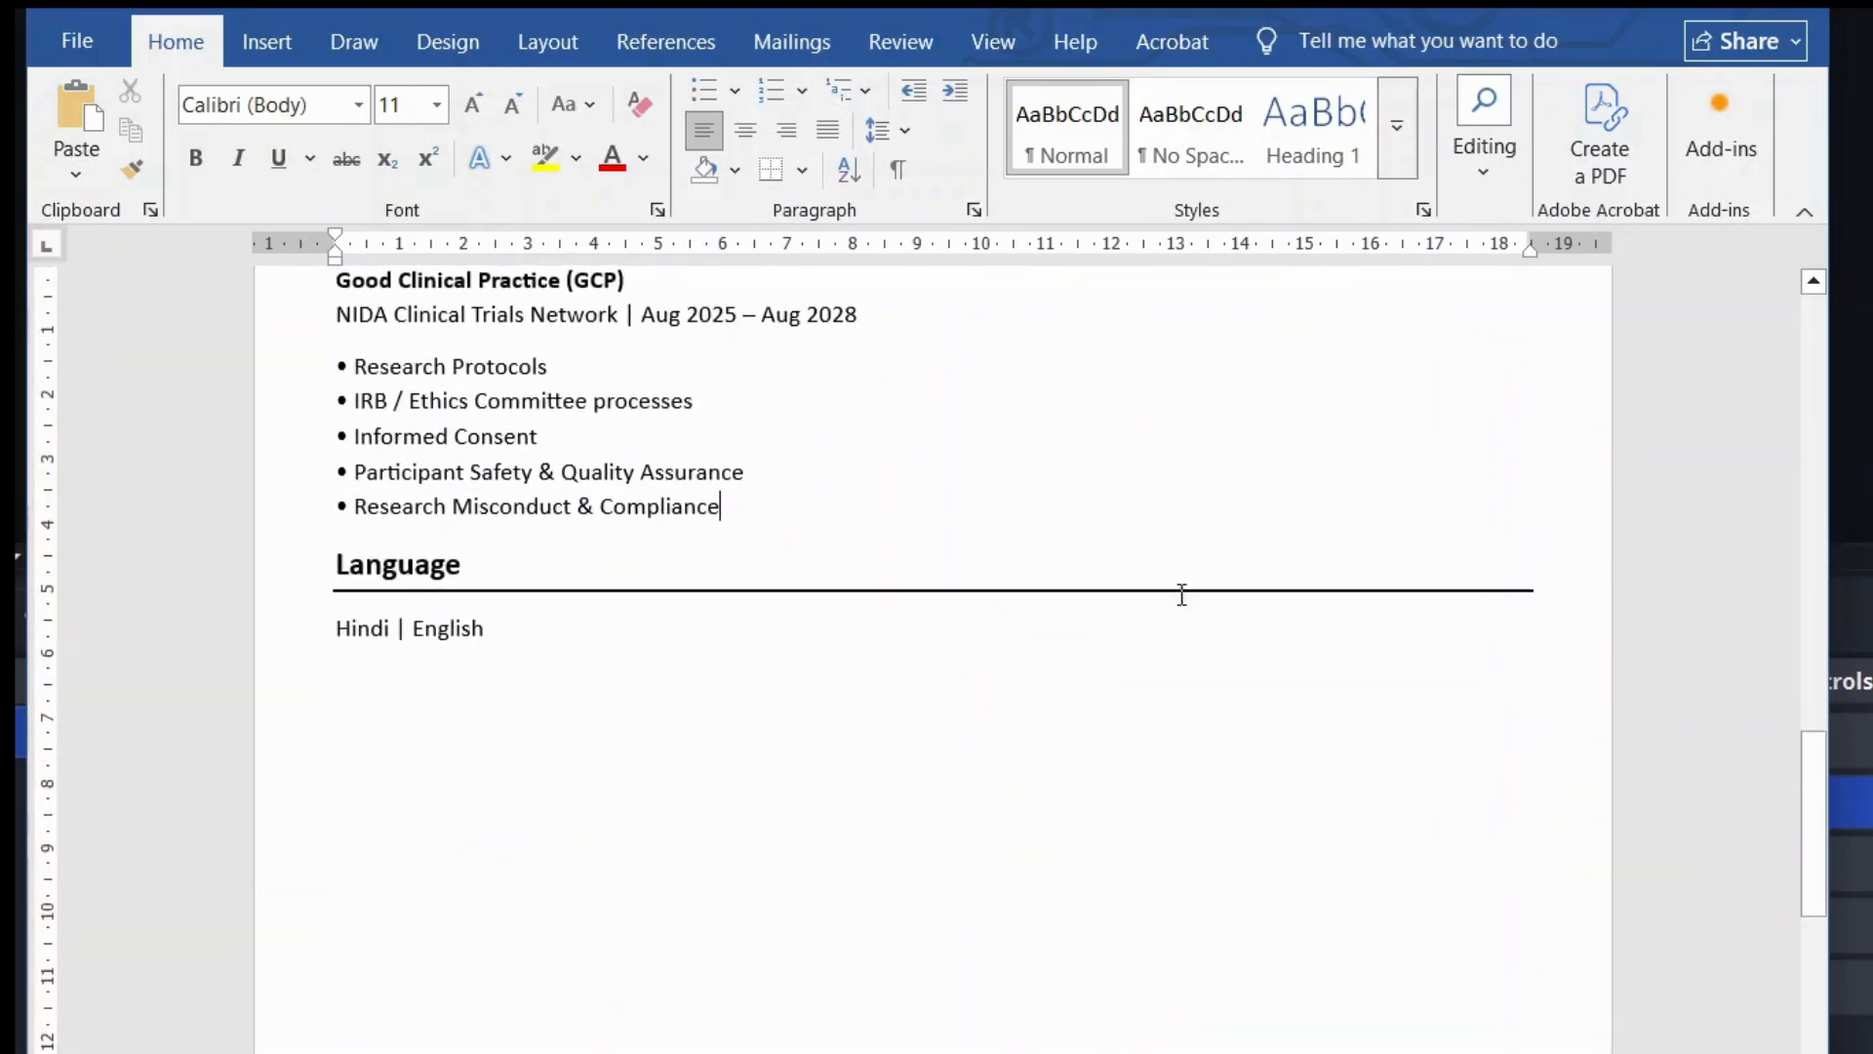